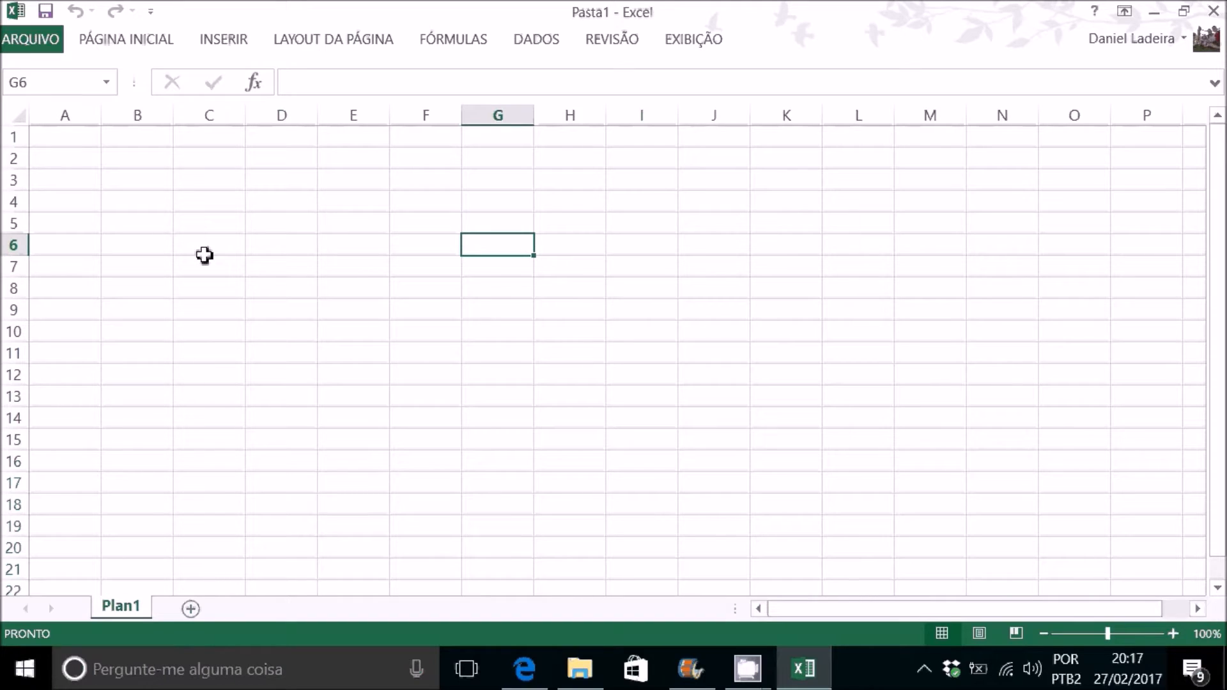
# Step: Enter the text CALC in cell D7
pyautogui.click(276, 265)
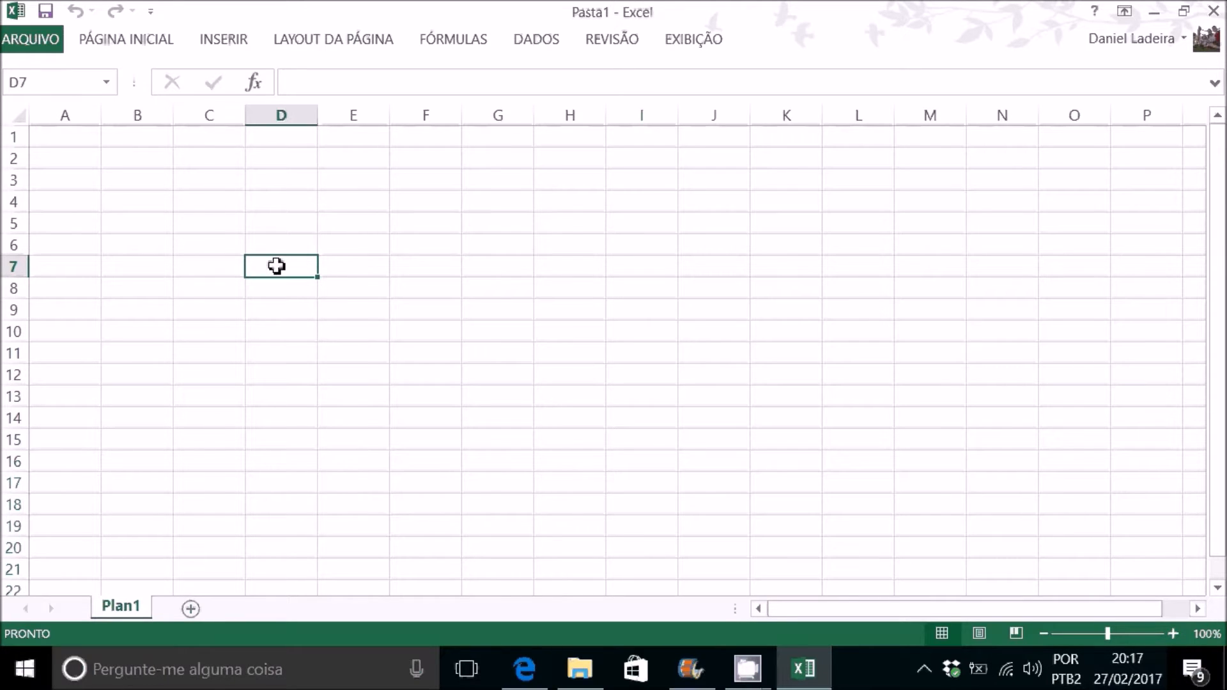
pyautogui.write('CALA')
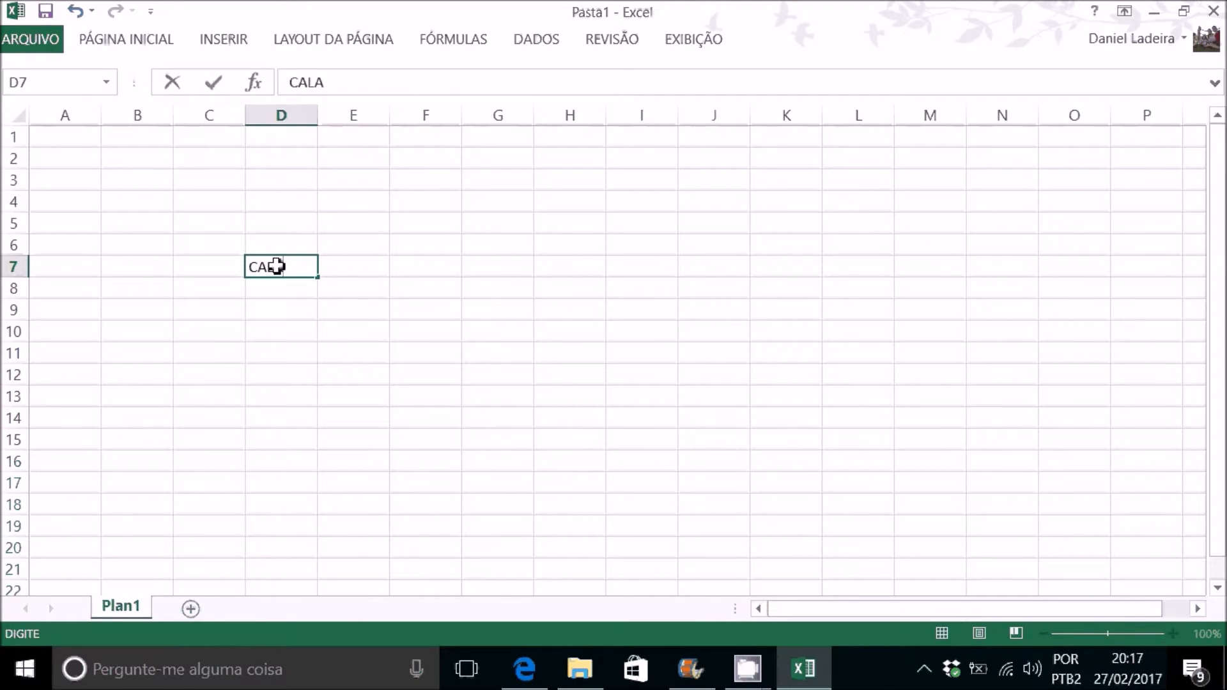
pyautogui.press('BackSpace')
pyautogui.write('C')
pyautogui.press('Return')
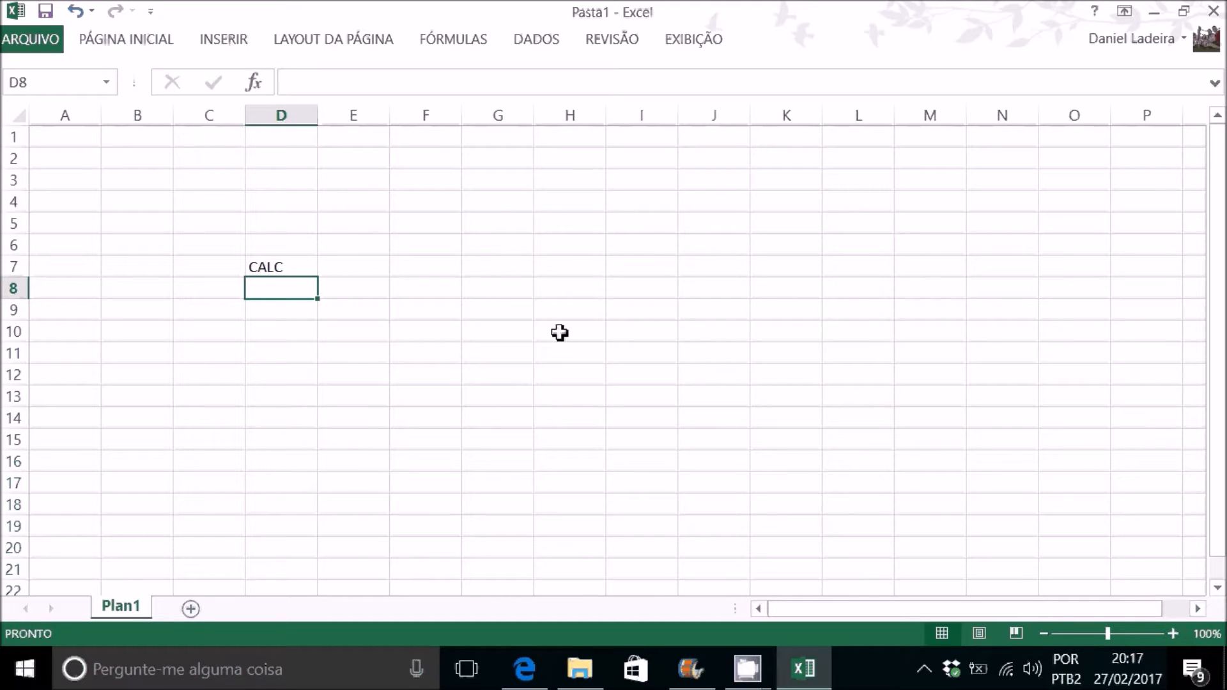
# Step: Clear the contents of cells D5 to D9
pyautogui.click(451, 294)
pyautogui.moveTo(307, 213); pyautogui.dragTo(285, 304)
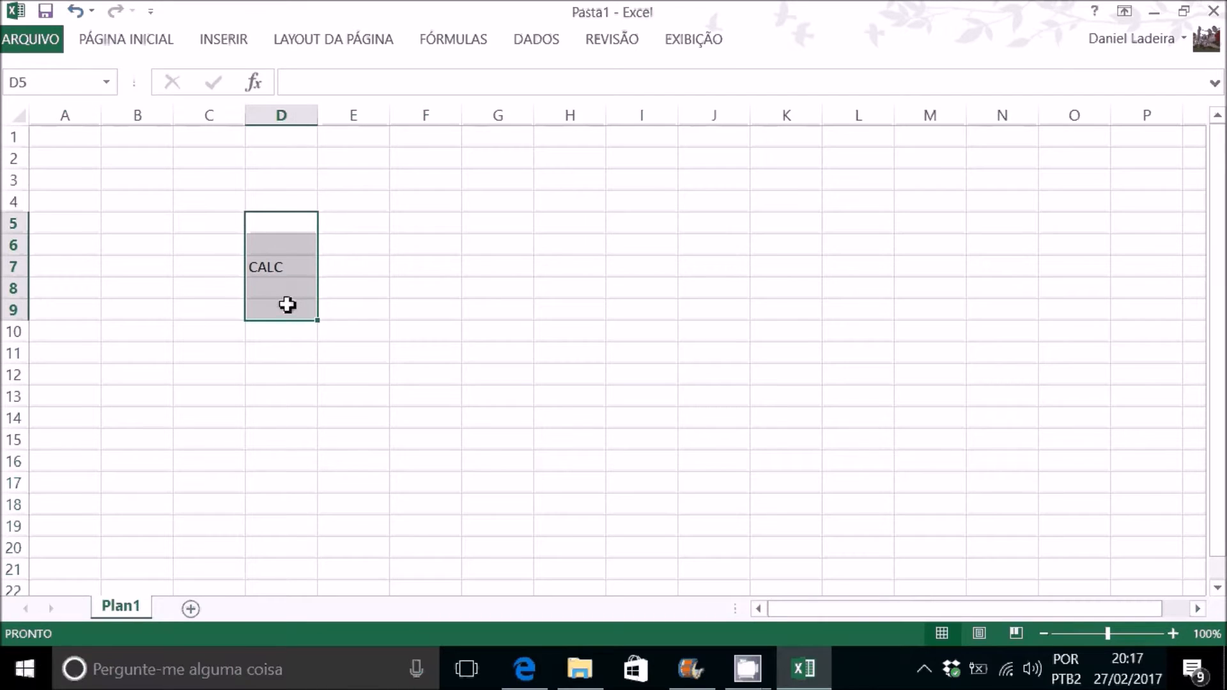
pyautogui.press('Delete')
# Step: Select whole columns one at a time, going from E across to I and back to F
pyautogui.click(353, 115)
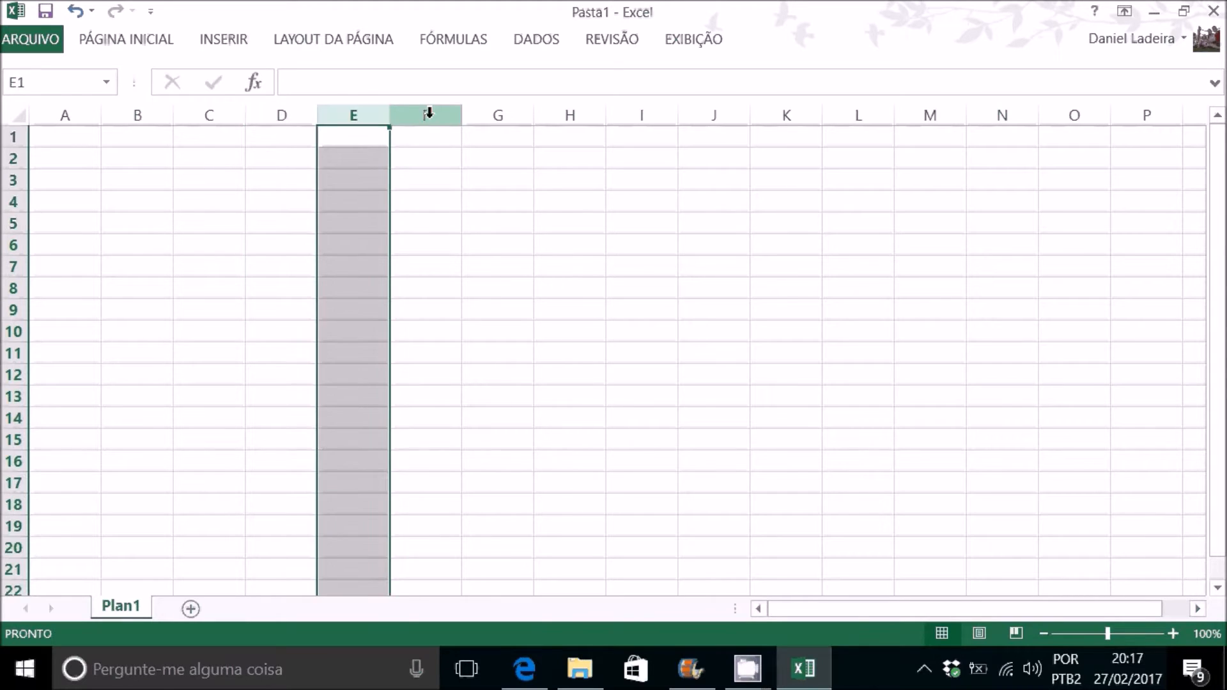
pyautogui.click(426, 115)
pyautogui.click(508, 115)
pyautogui.click(570, 115)
pyautogui.click(643, 115)
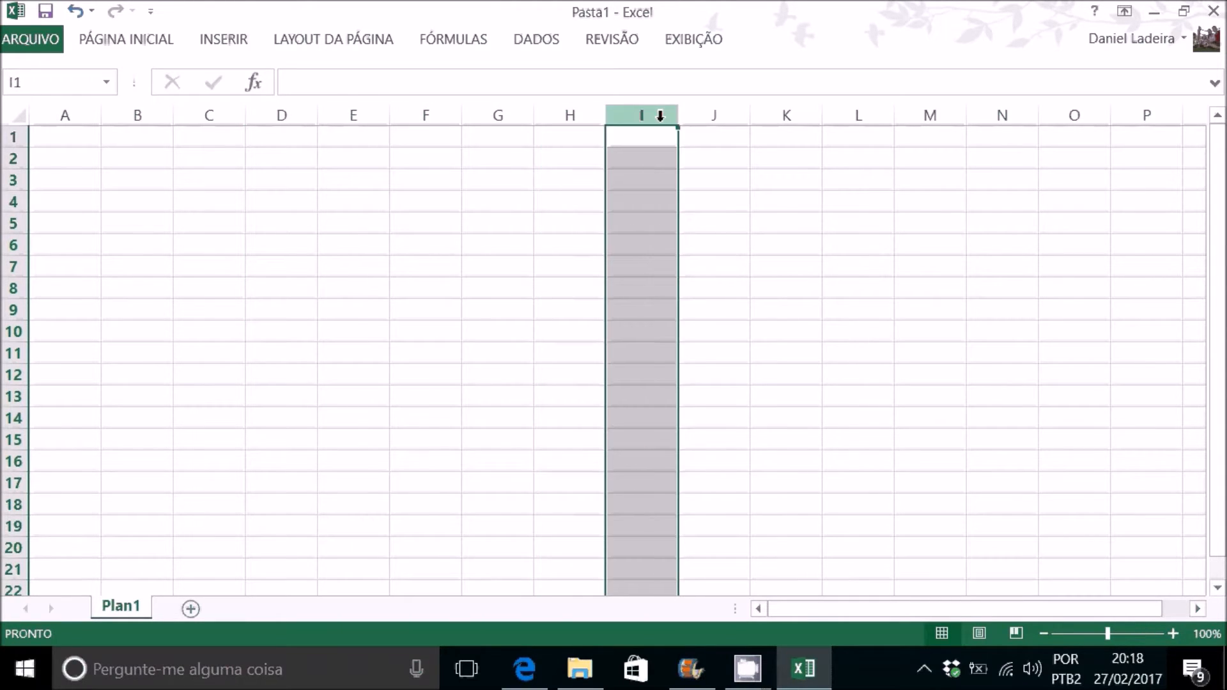
pyautogui.click(562, 115)
pyautogui.click(496, 115)
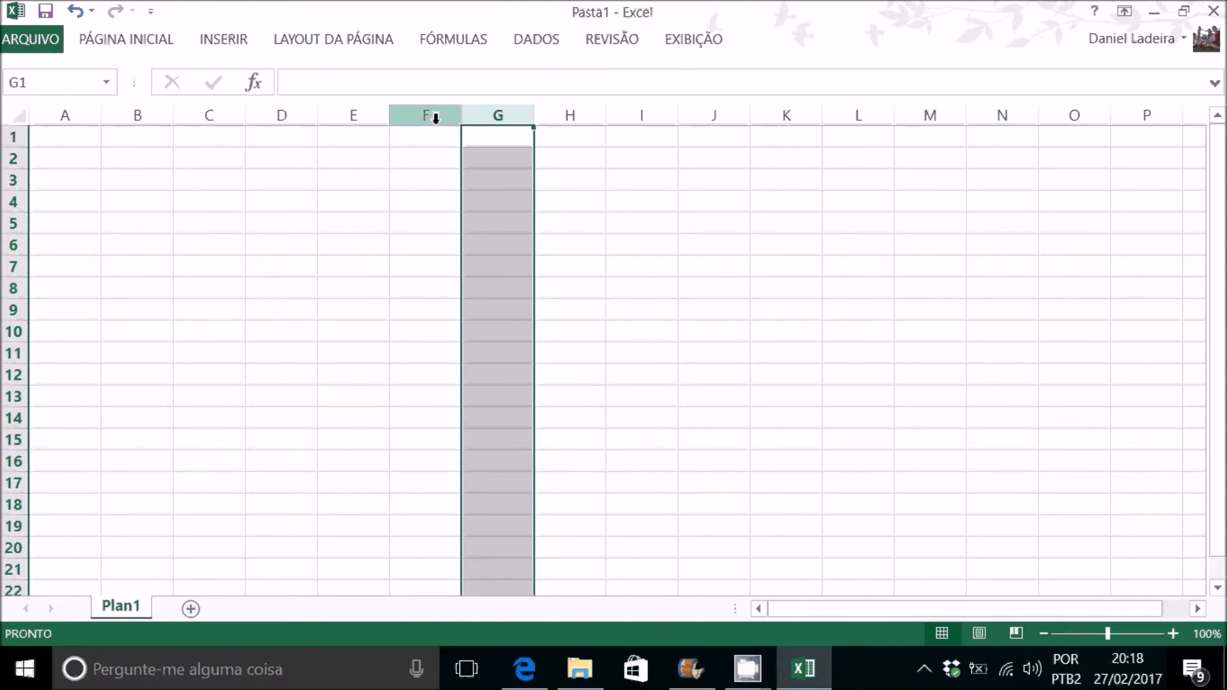
pyautogui.click(426, 115)
# Step: Select whole rows 10, 13 and 16, and compare column H with row 8
pyautogui.click(13, 332)
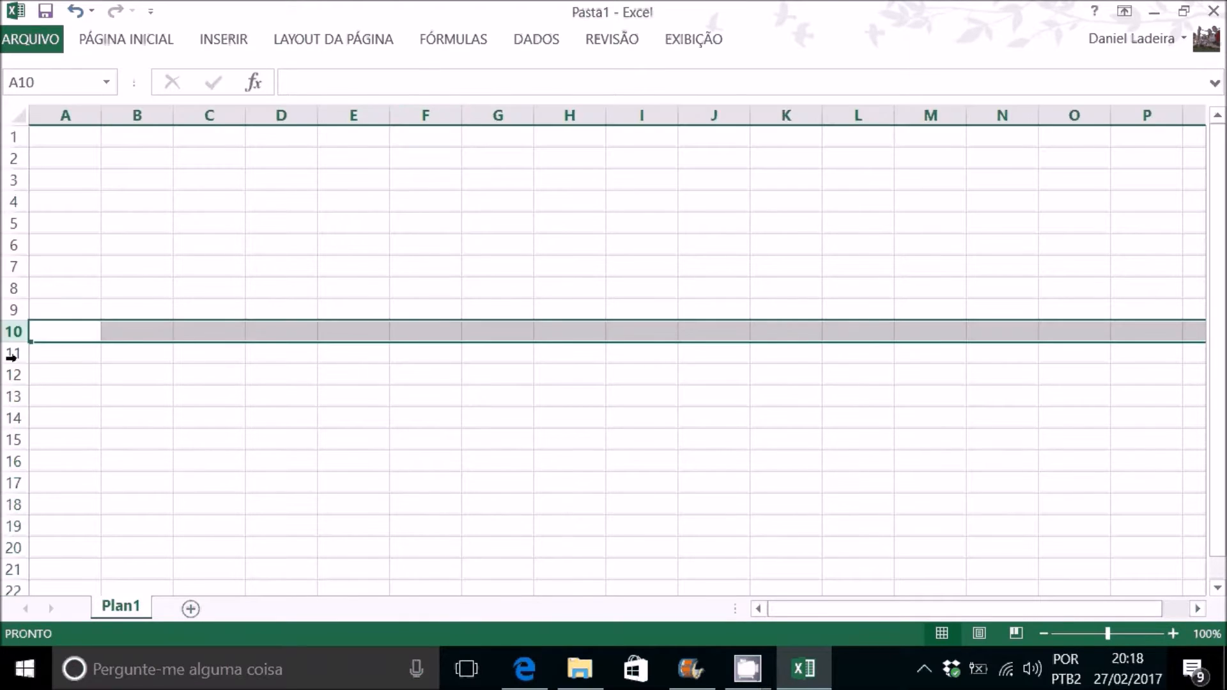
pyautogui.click(10, 404)
pyautogui.click(13, 460)
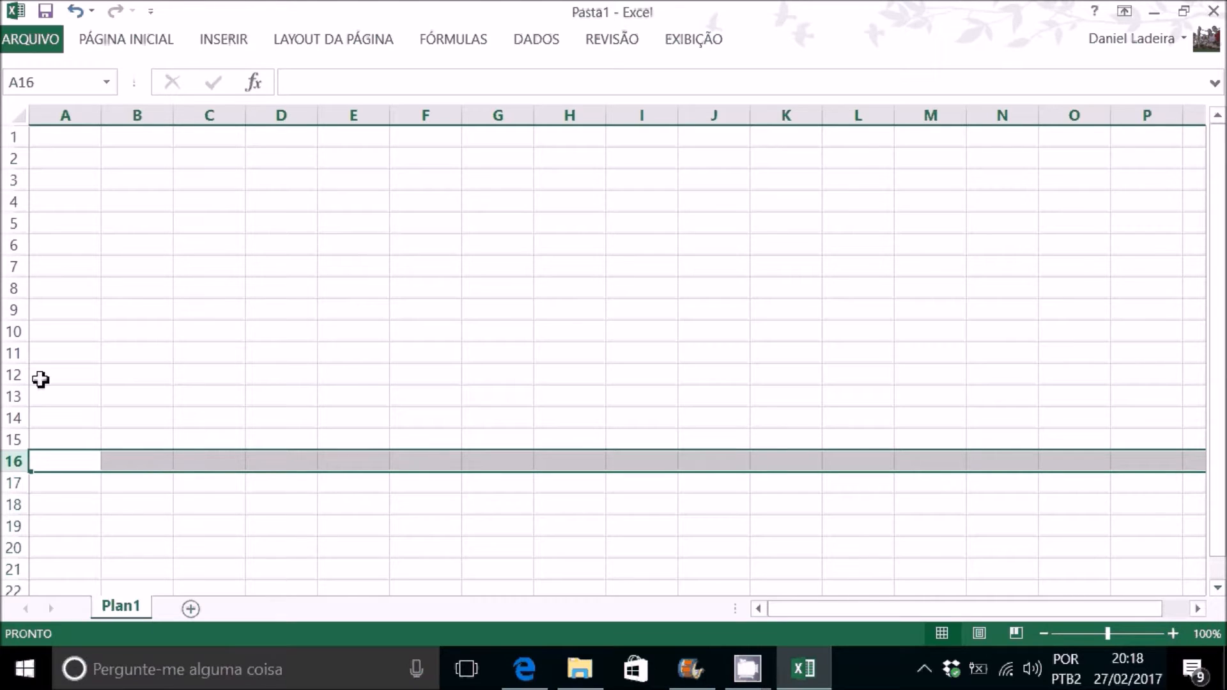
pyautogui.click(569, 115)
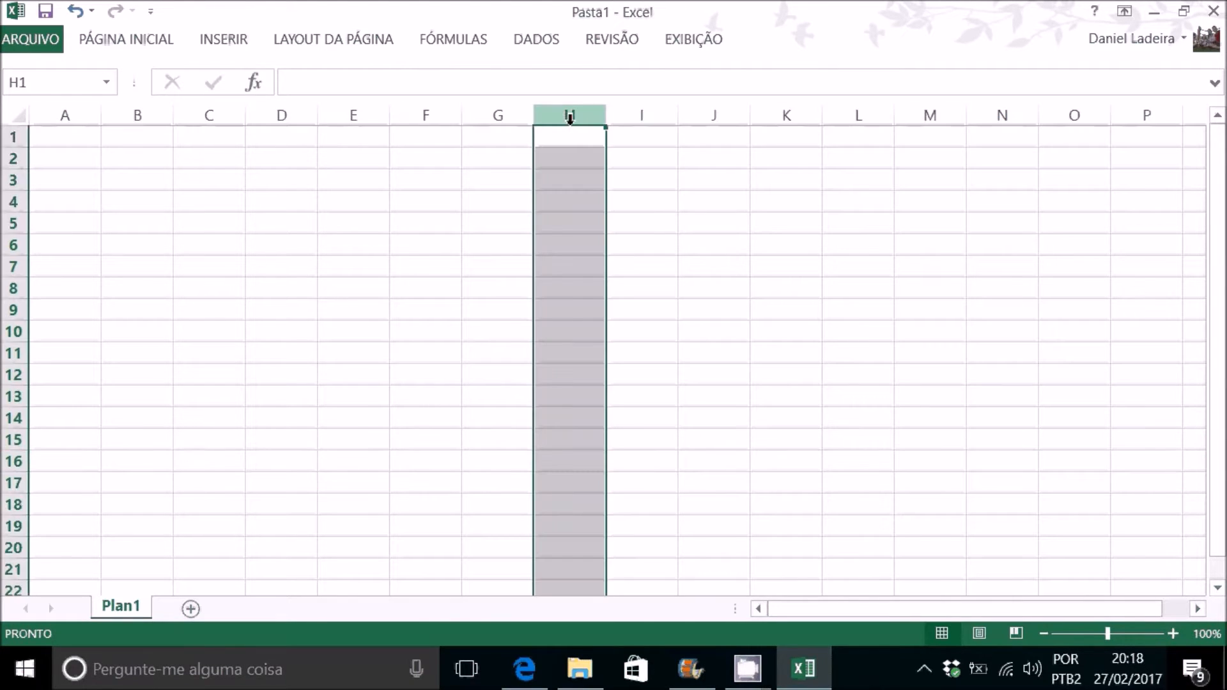
pyautogui.click(11, 288)
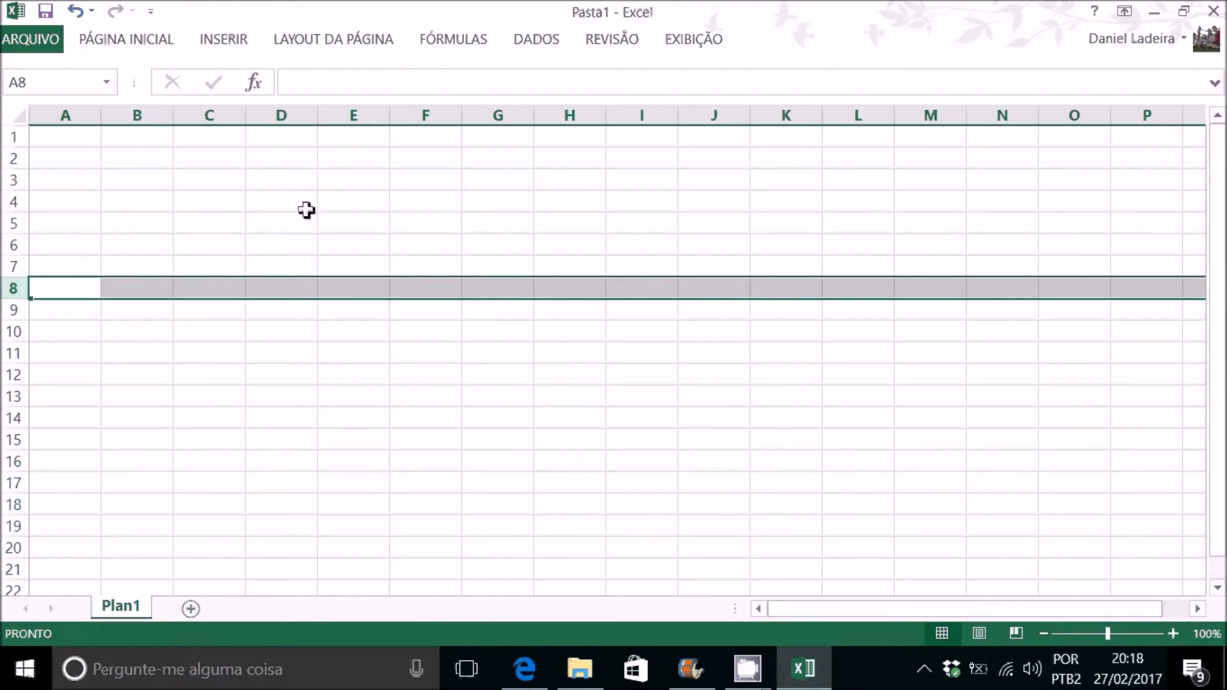
# Step: Select cells E6, B4, C3 and A2 one by one to examine how each cell's address is shown
pyautogui.click(362, 248)
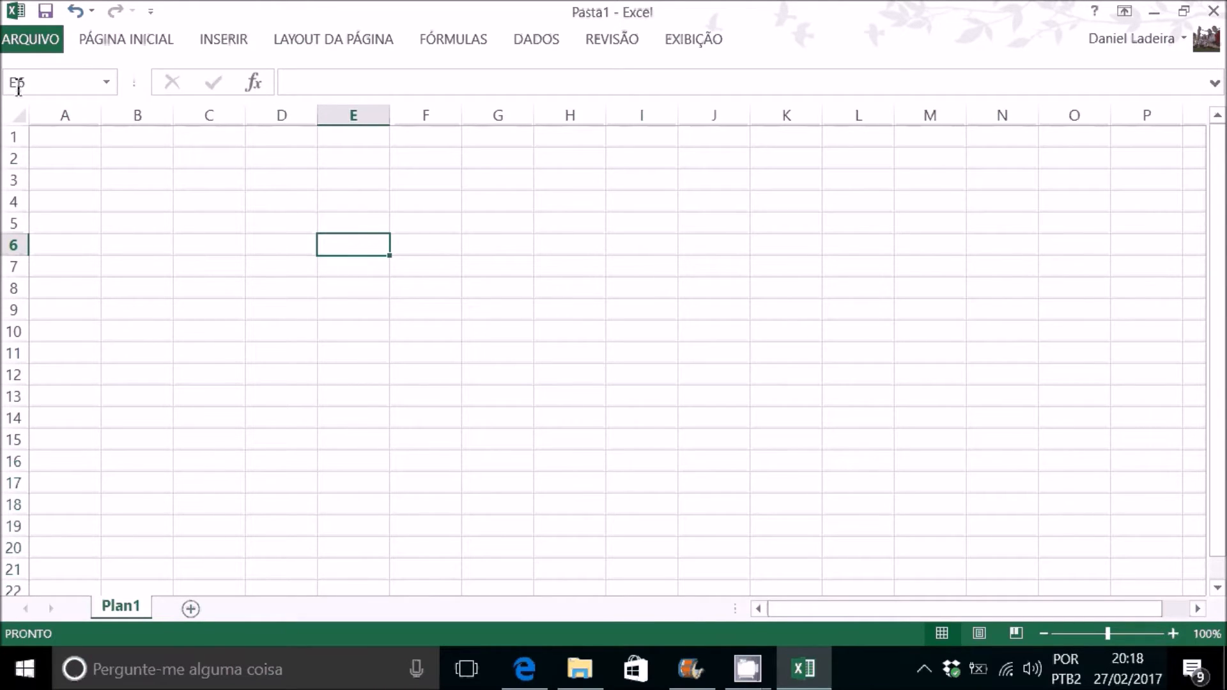
pyautogui.click(106, 82)
pyautogui.click(113, 90)
pyautogui.click(164, 203)
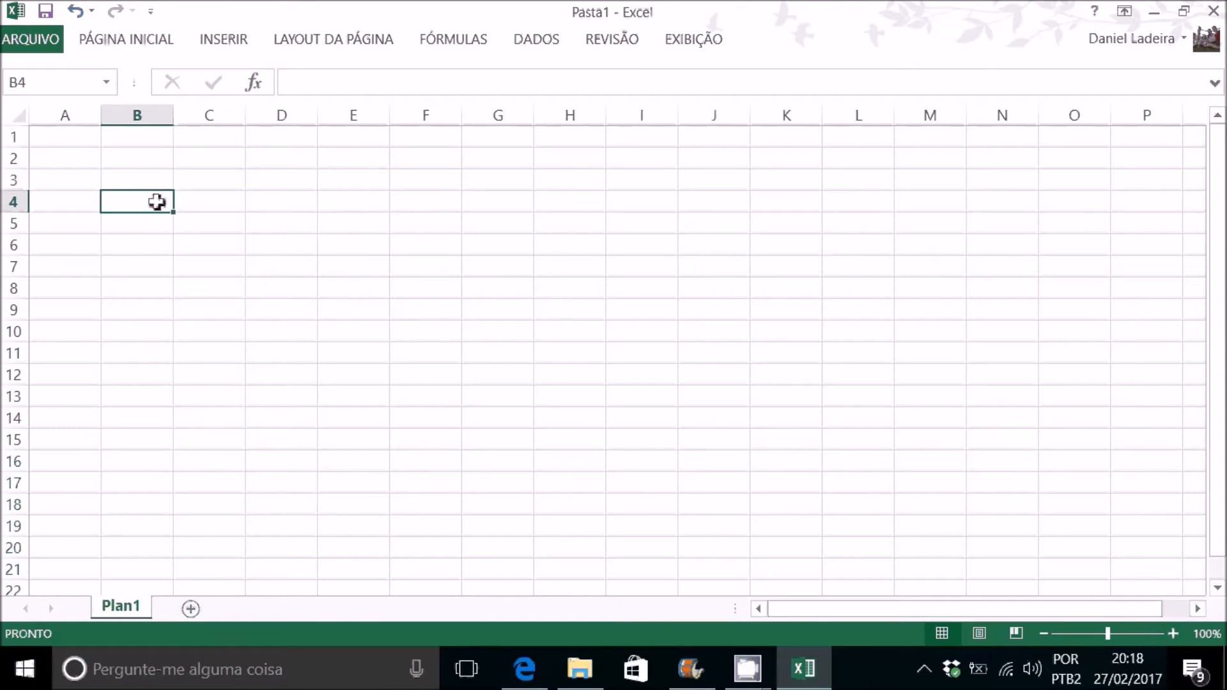
pyautogui.click(214, 185)
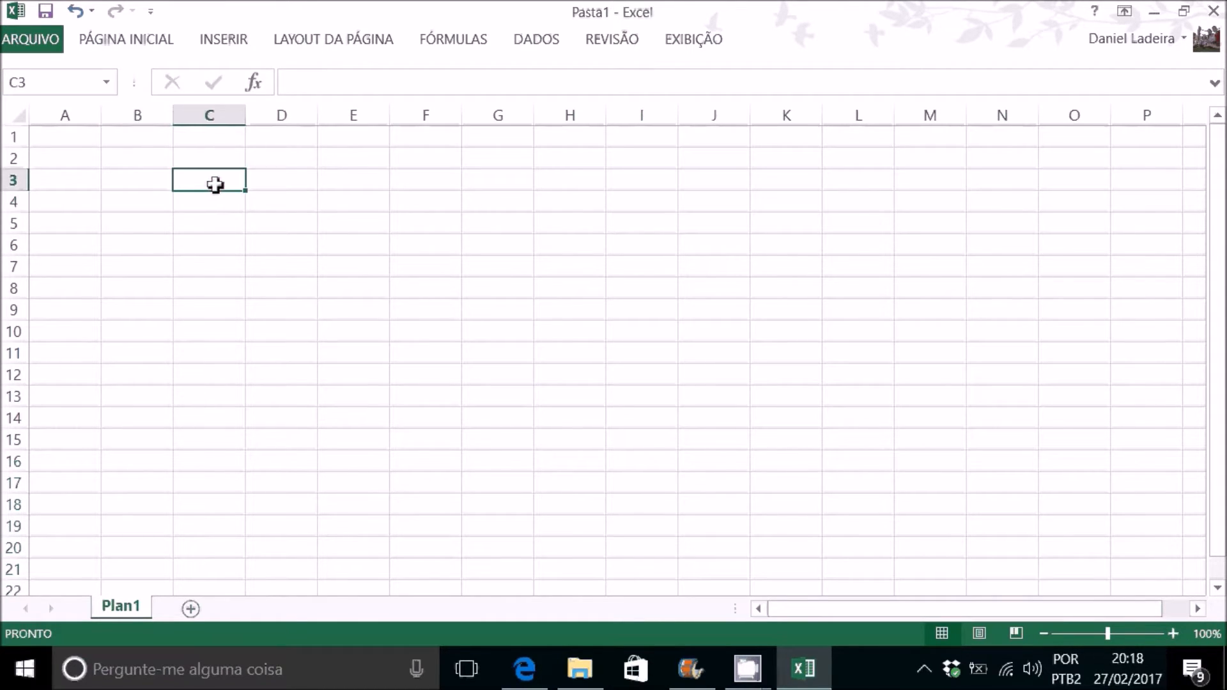
pyautogui.click(72, 157)
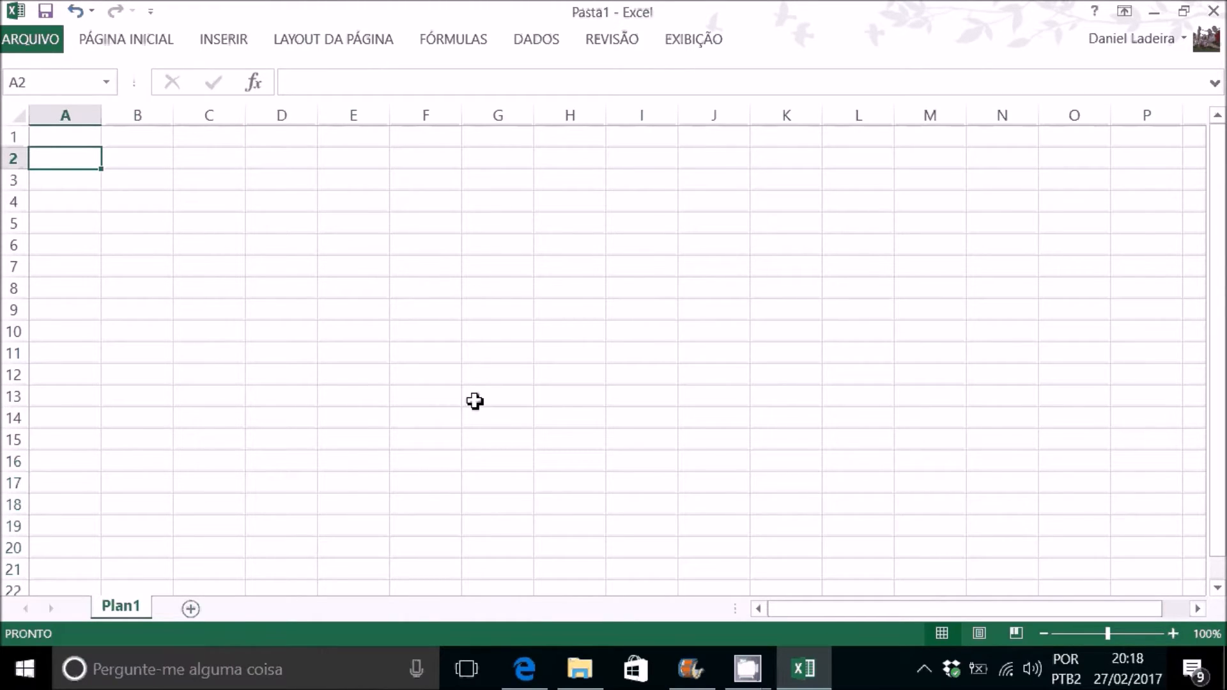
# Step: Enter the formula =3+2 in cell D5 and 3+2 without an equals sign in cell D6
pyautogui.click(373, 225)
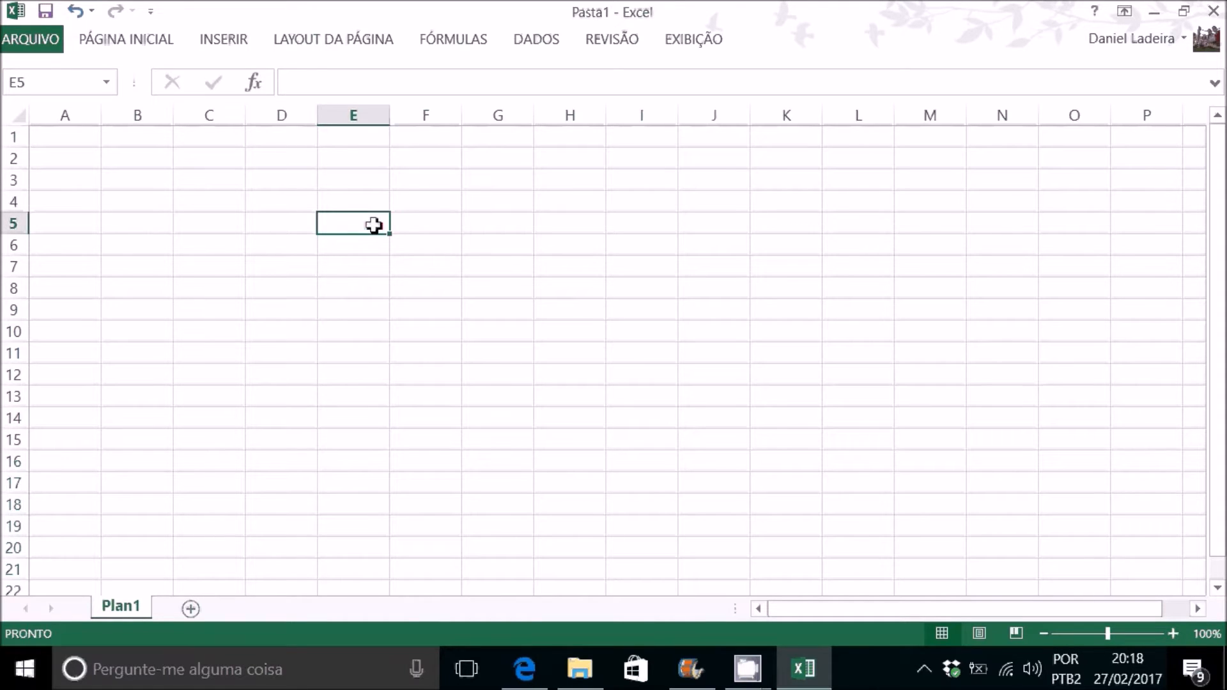
pyautogui.click(301, 225)
pyautogui.write('=')
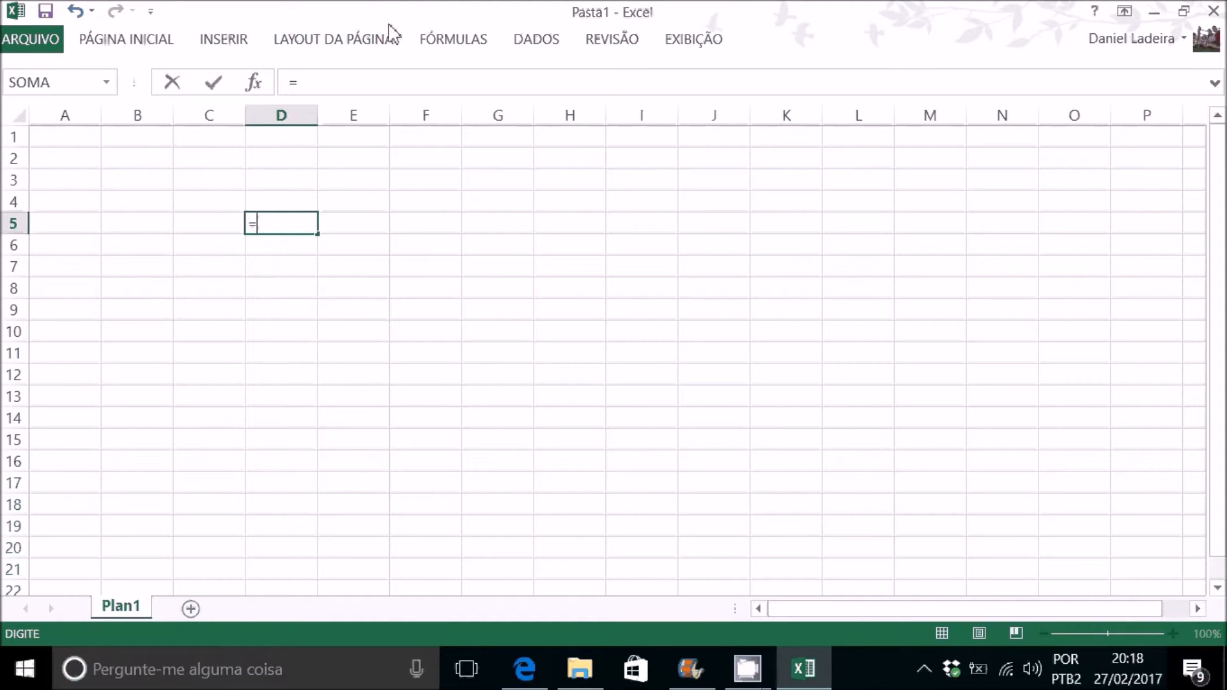
pyautogui.write('3+2')
pyautogui.press('Return')
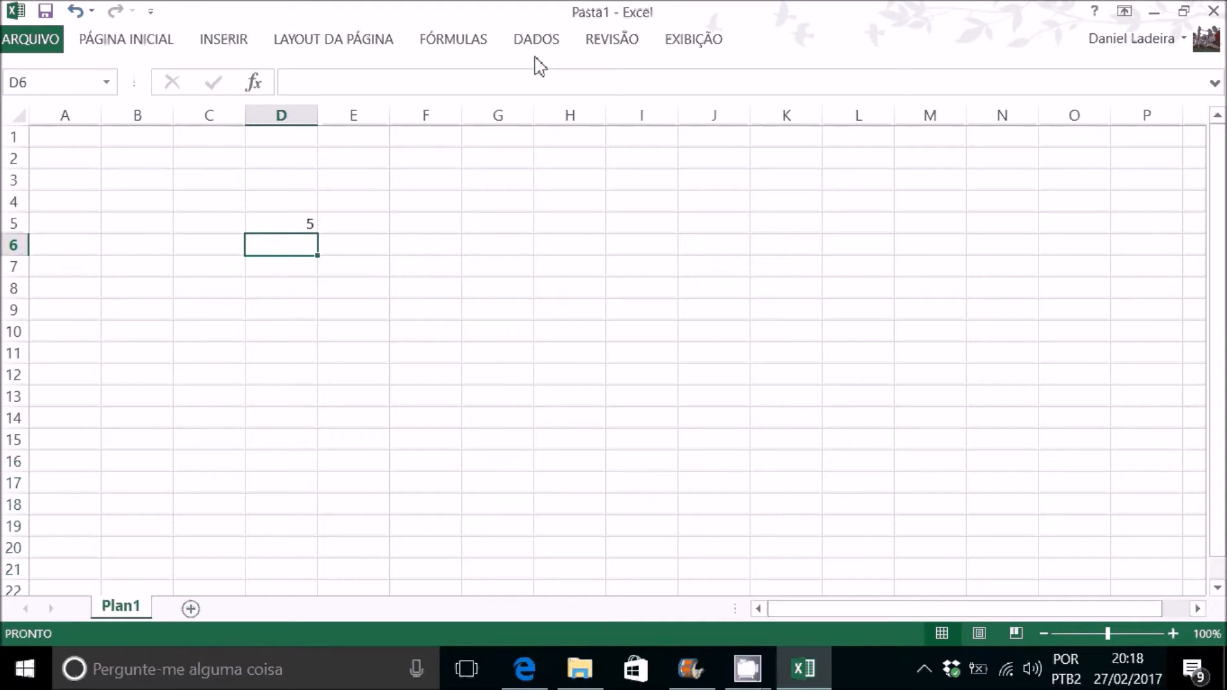
pyautogui.write('3+2')
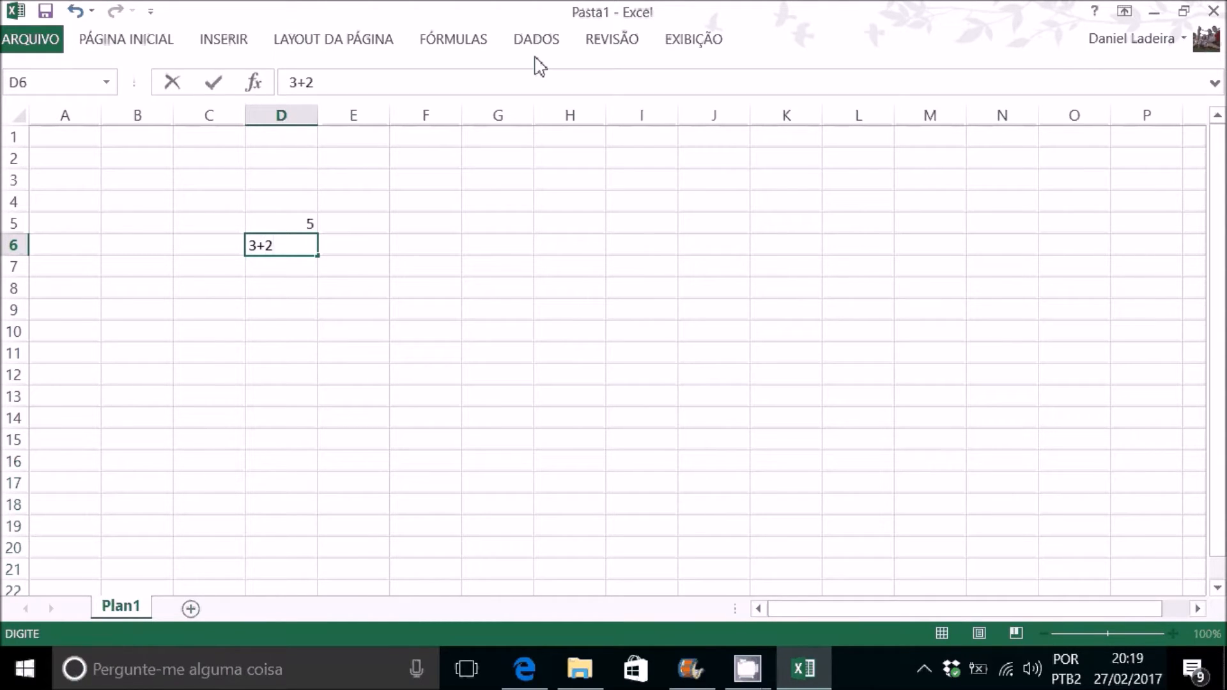
pyautogui.press('Return')
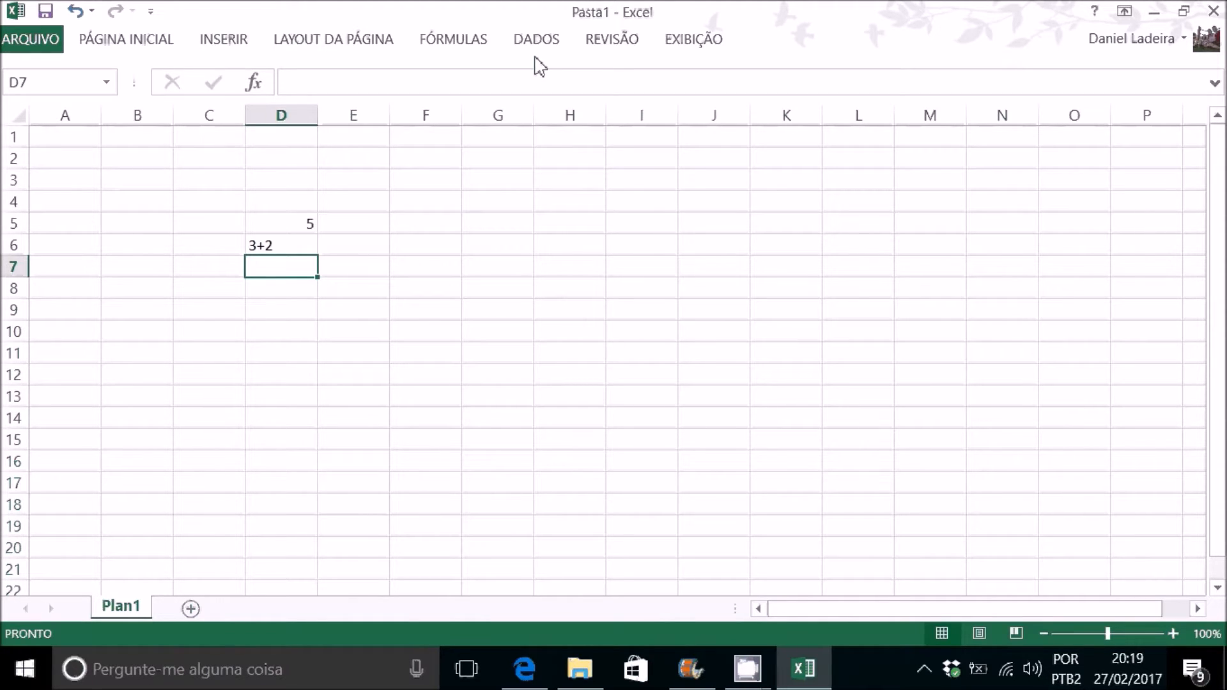
# Step: Enter the subtraction formula =3-1 in cell D7
pyautogui.write('=')
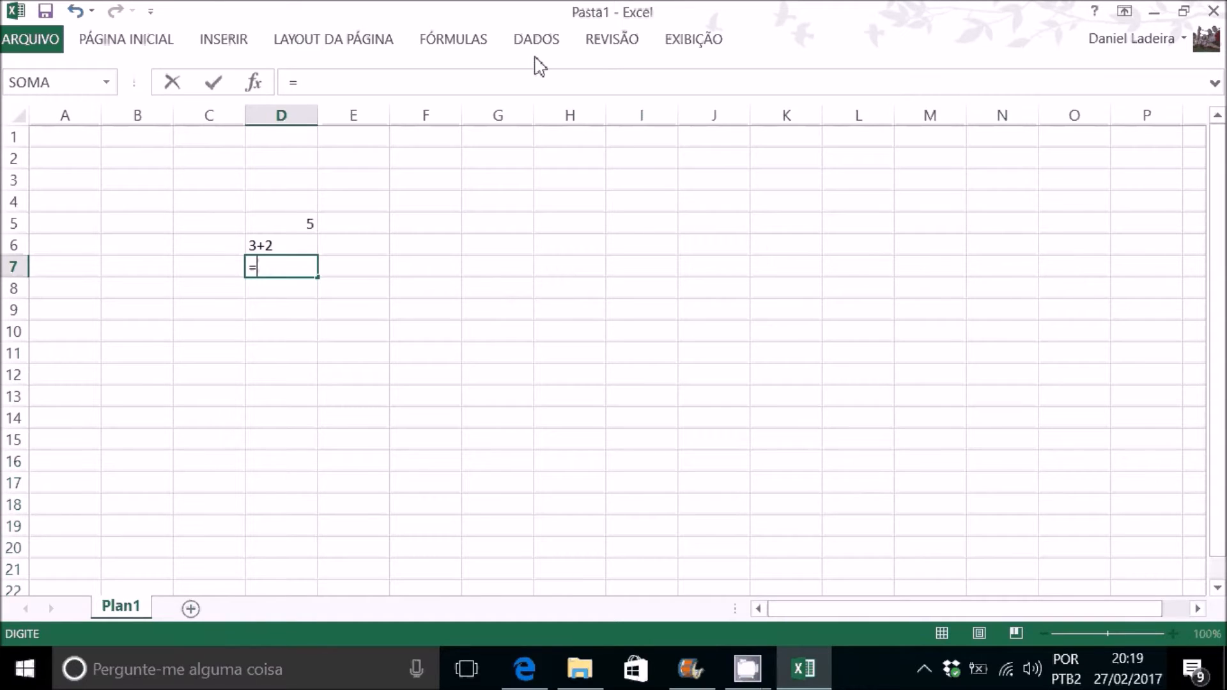
pyautogui.write('3-1')
pyautogui.press('Return')
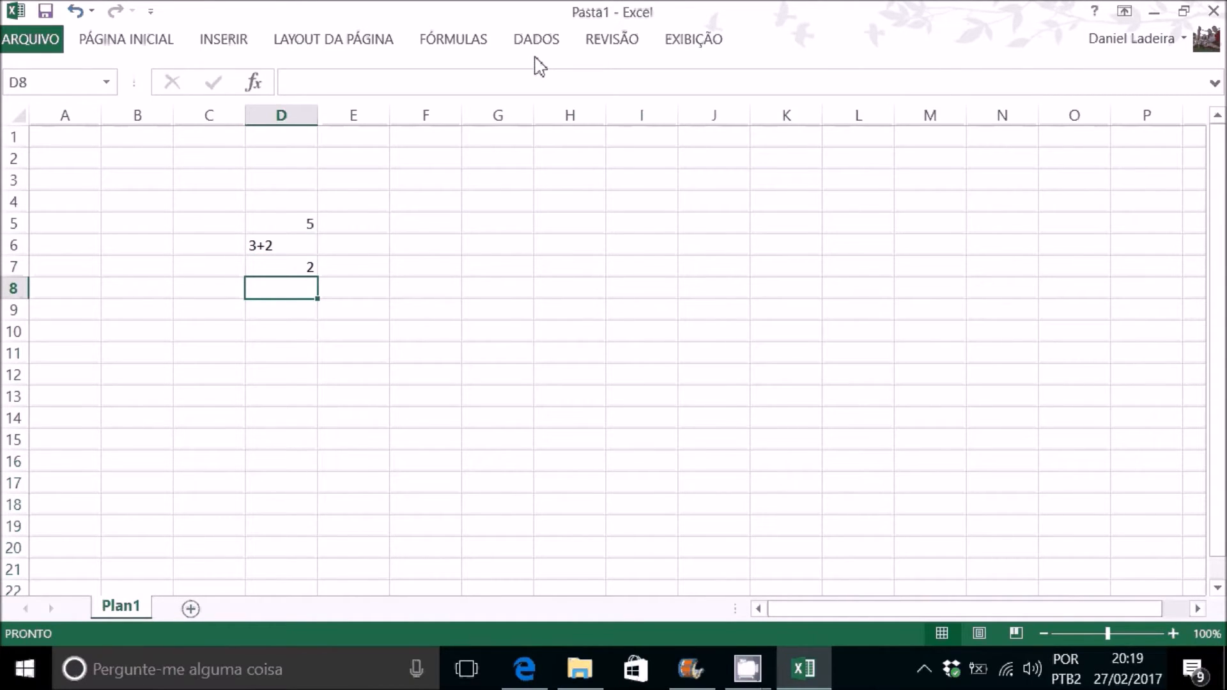
# Step: Enter the multiplication formula =5*8 in cell D8
pyautogui.write('5*')
pyautogui.press('BackSpace')
pyautogui.press('BackSpace')
pyautogui.write('=5*8')
pyautogui.press('Return')
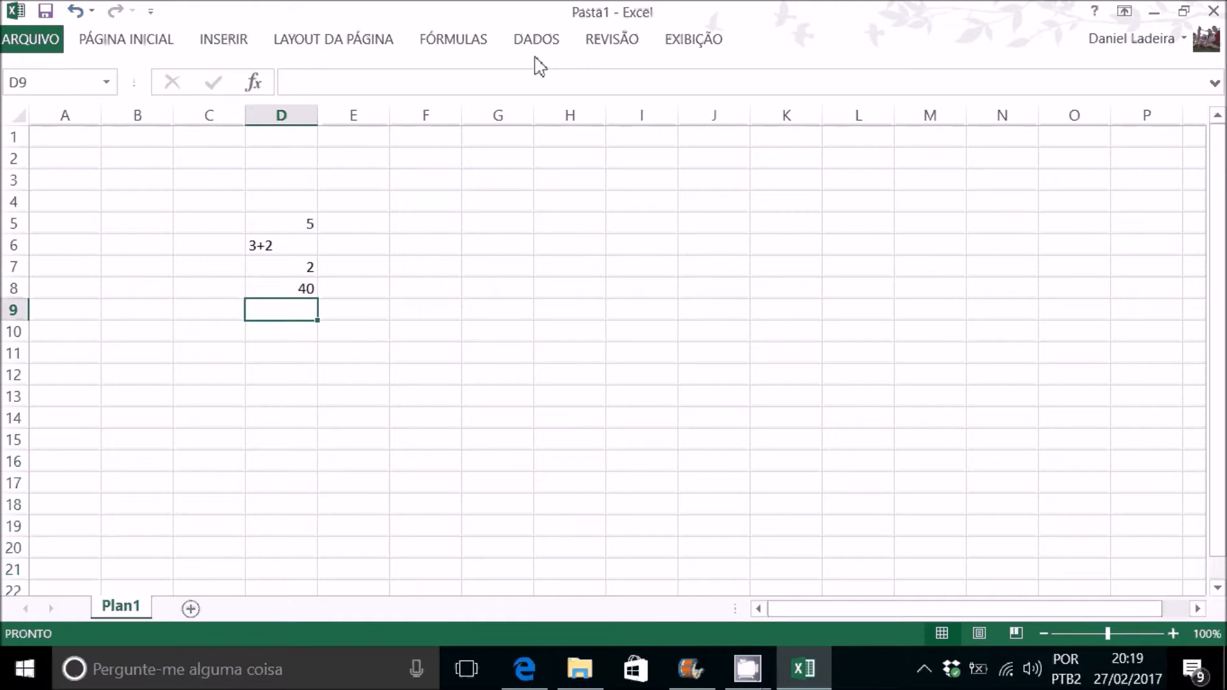
# Step: Enter the division formula =9/3 in cell D9
pyautogui.write('=')
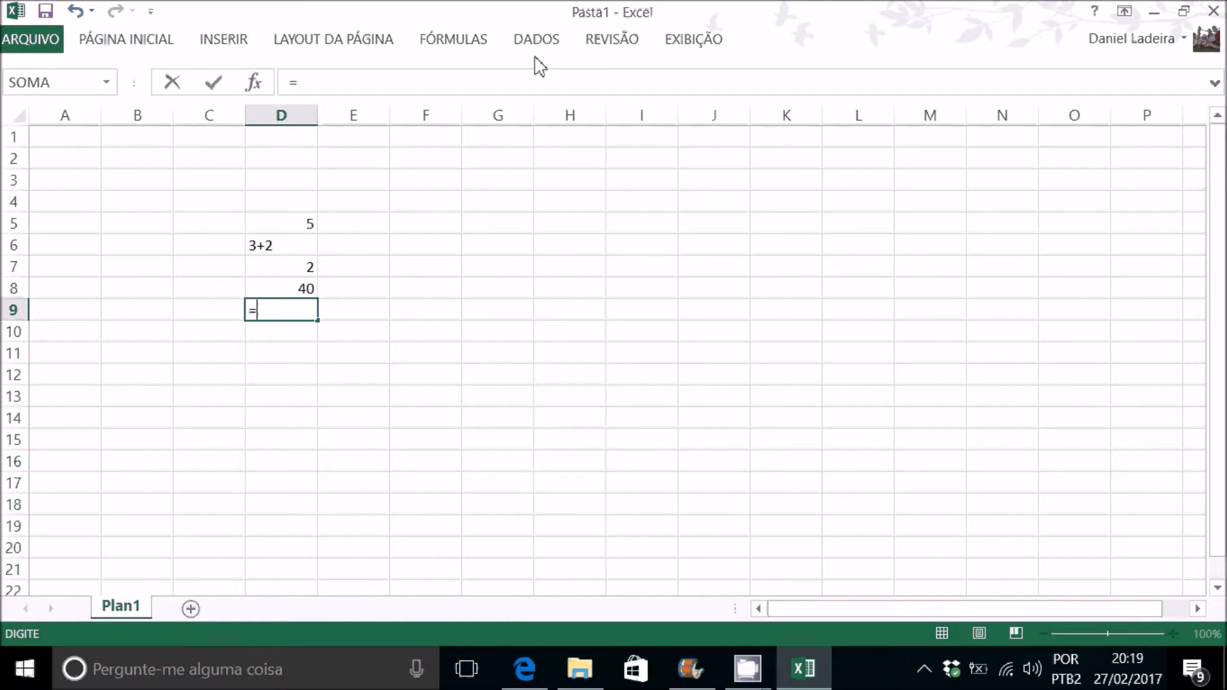
pyautogui.write('9/3')
pyautogui.press('Return')
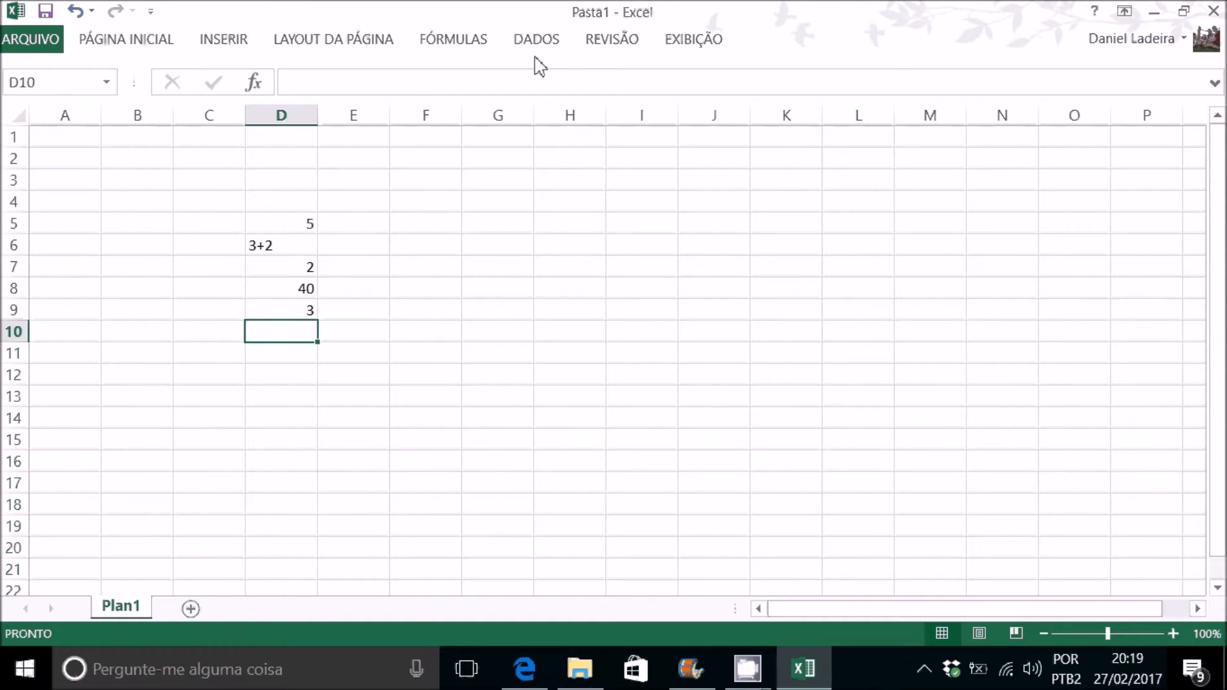
# Step: Enter the numbers 5 in cell F5 and 10 in cell F6
pyautogui.click(441, 230)
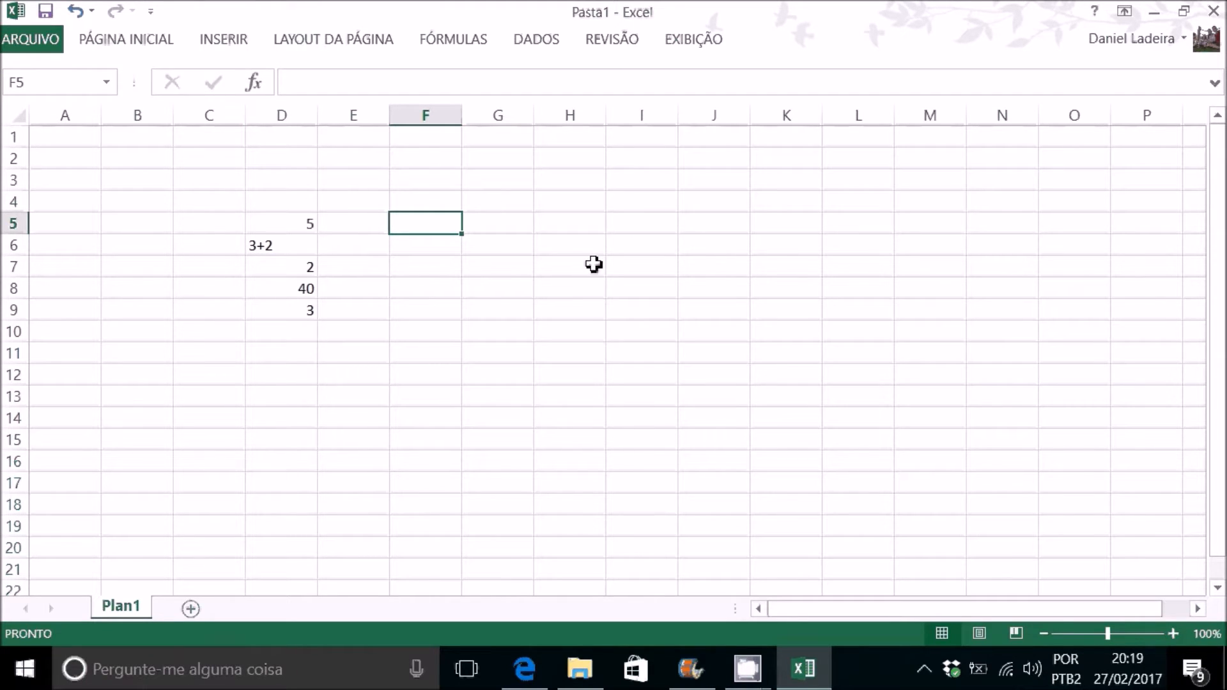
pyautogui.write('5')
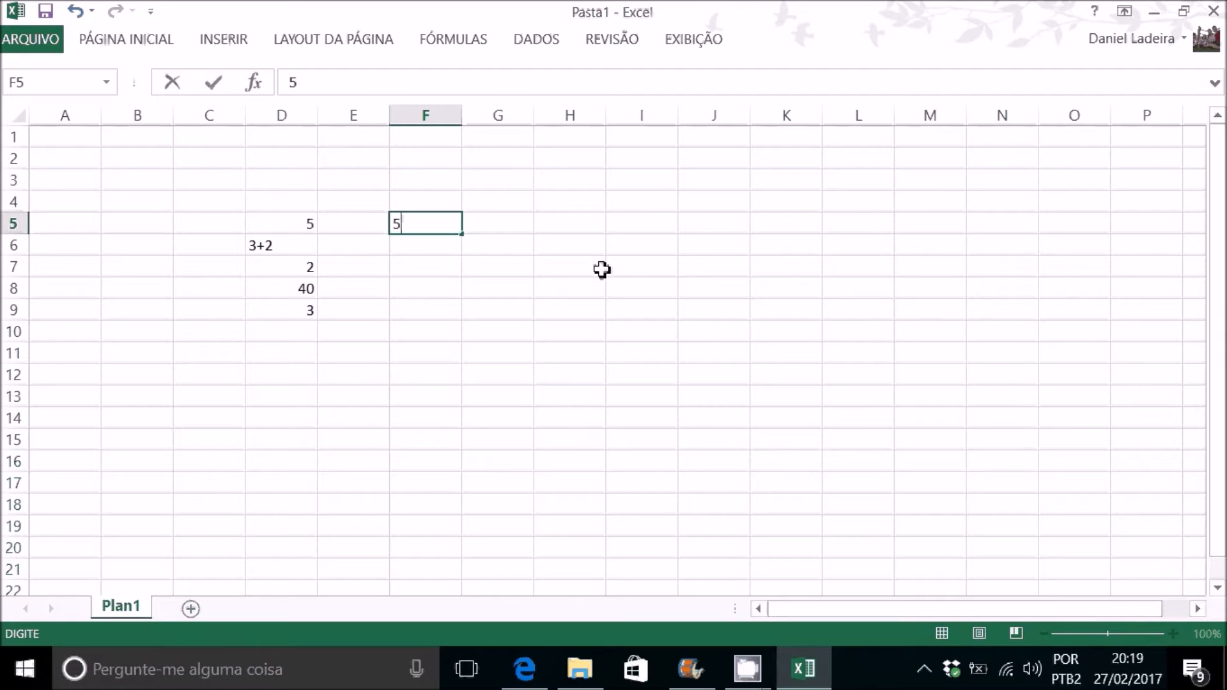
pyautogui.press('Return')
pyautogui.write('10')
pyautogui.press('Return')
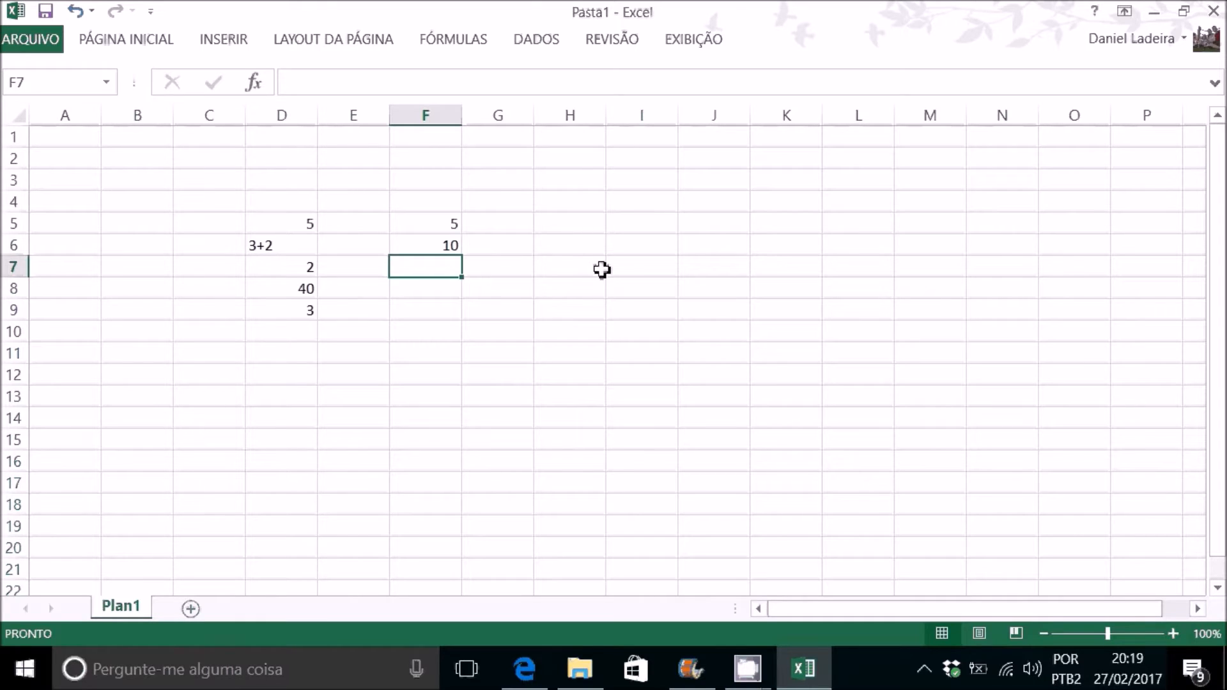
# Step: Add the two numbers in cell F7 with the cell-reference formula =F5+F6, and reopen the formula to check its references
pyautogui.write('=')
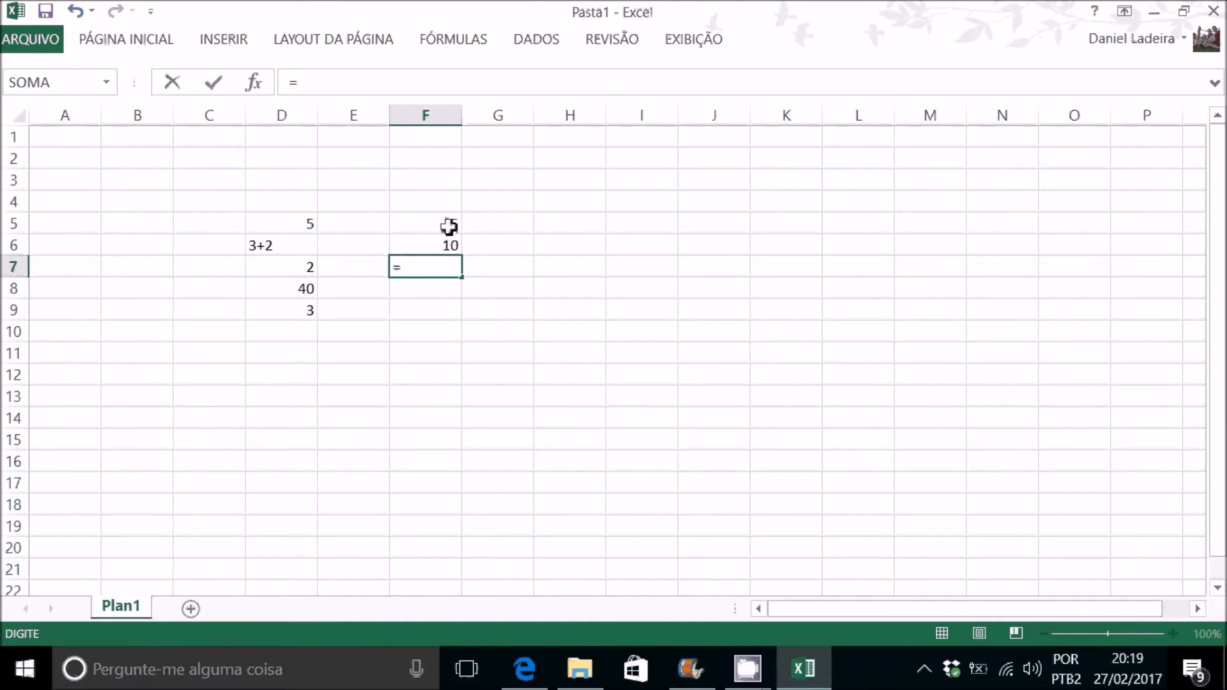
pyautogui.click(438, 225)
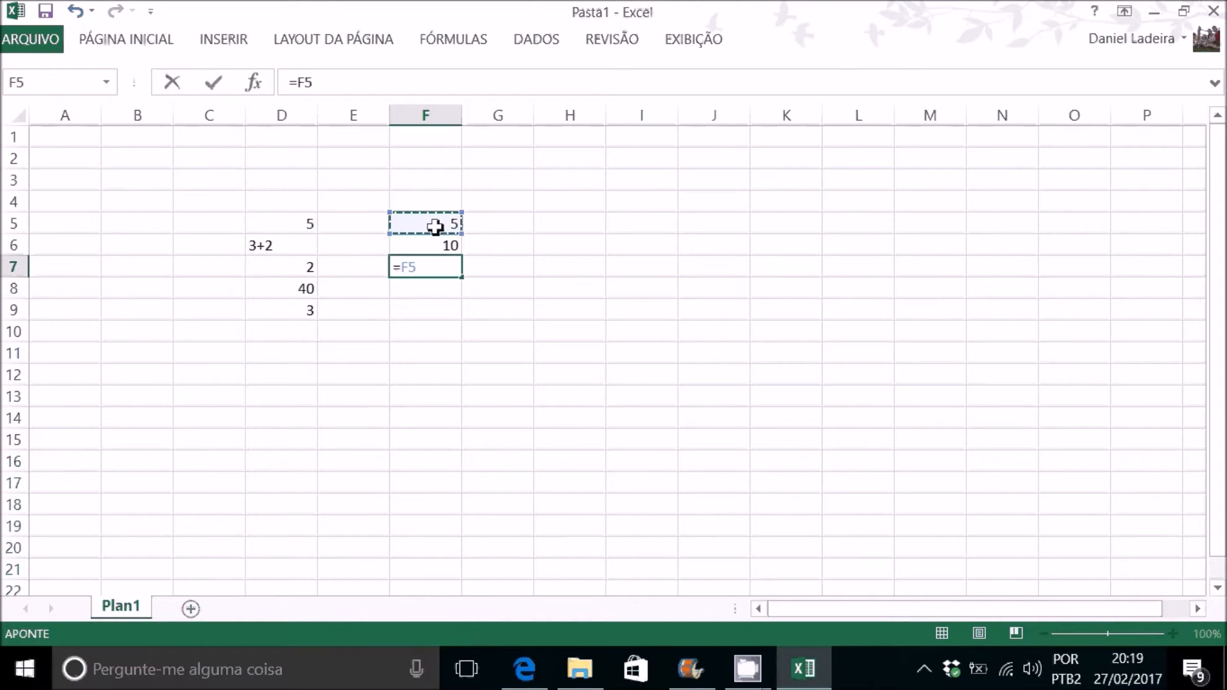
pyautogui.write('+')
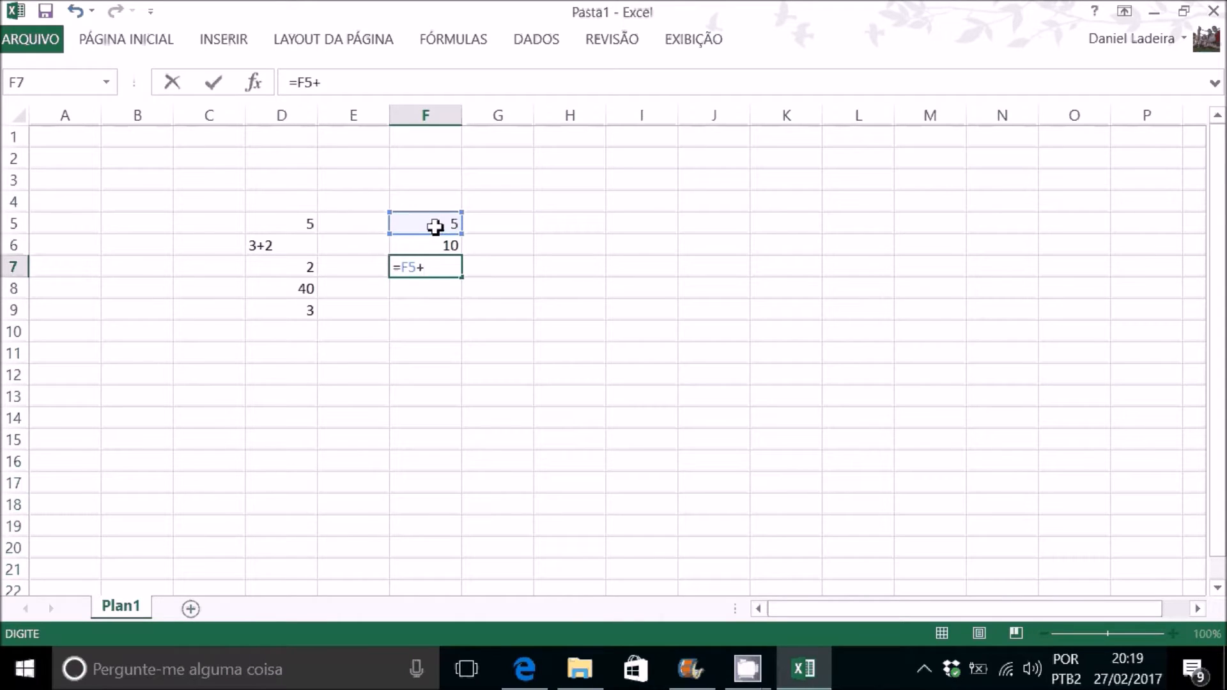
pyautogui.click(428, 246)
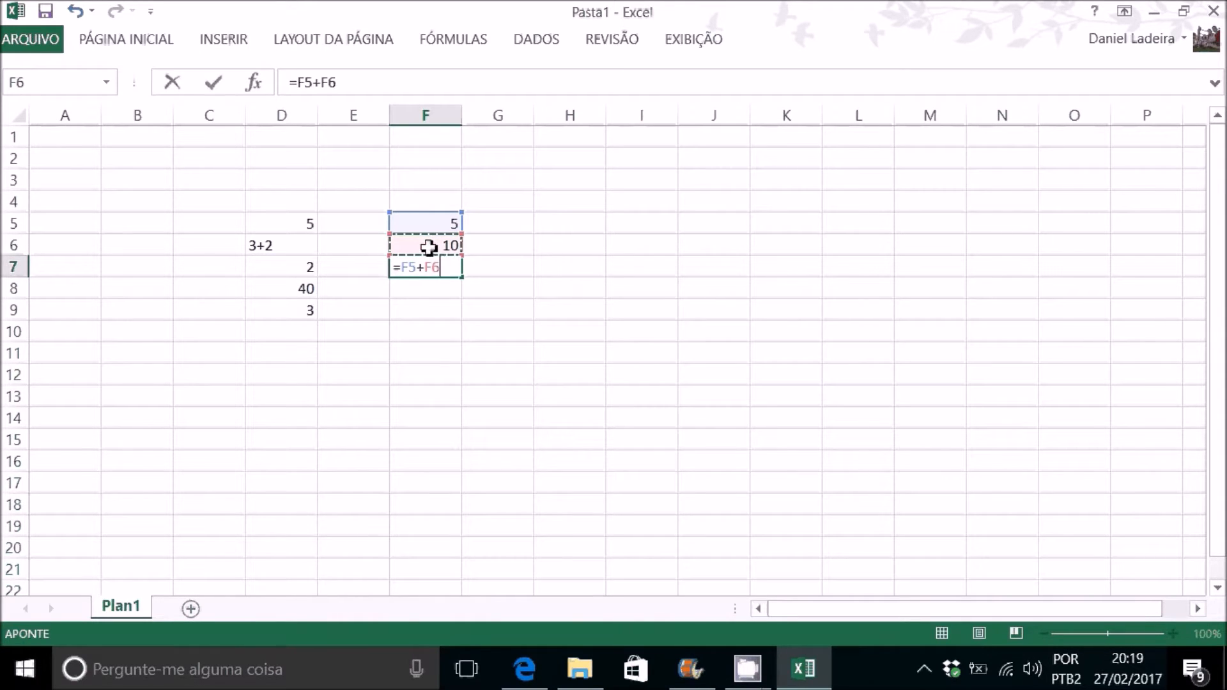
pyautogui.press('Return')
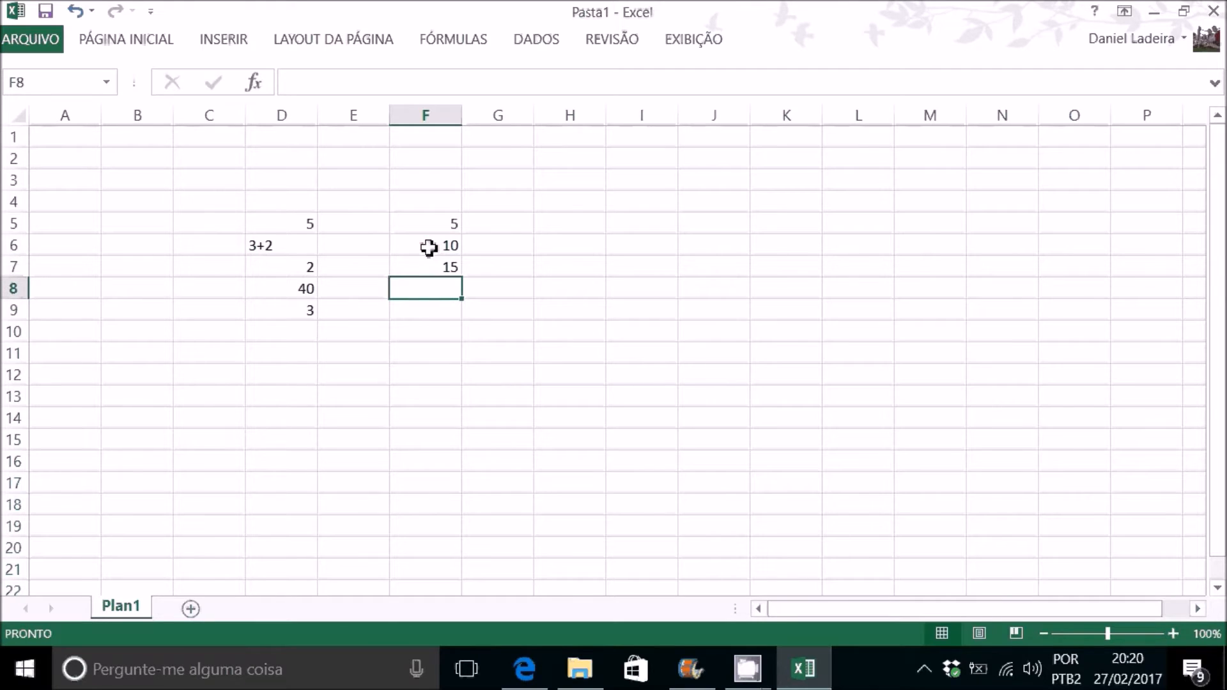
pyautogui.doubleClick(437, 266)
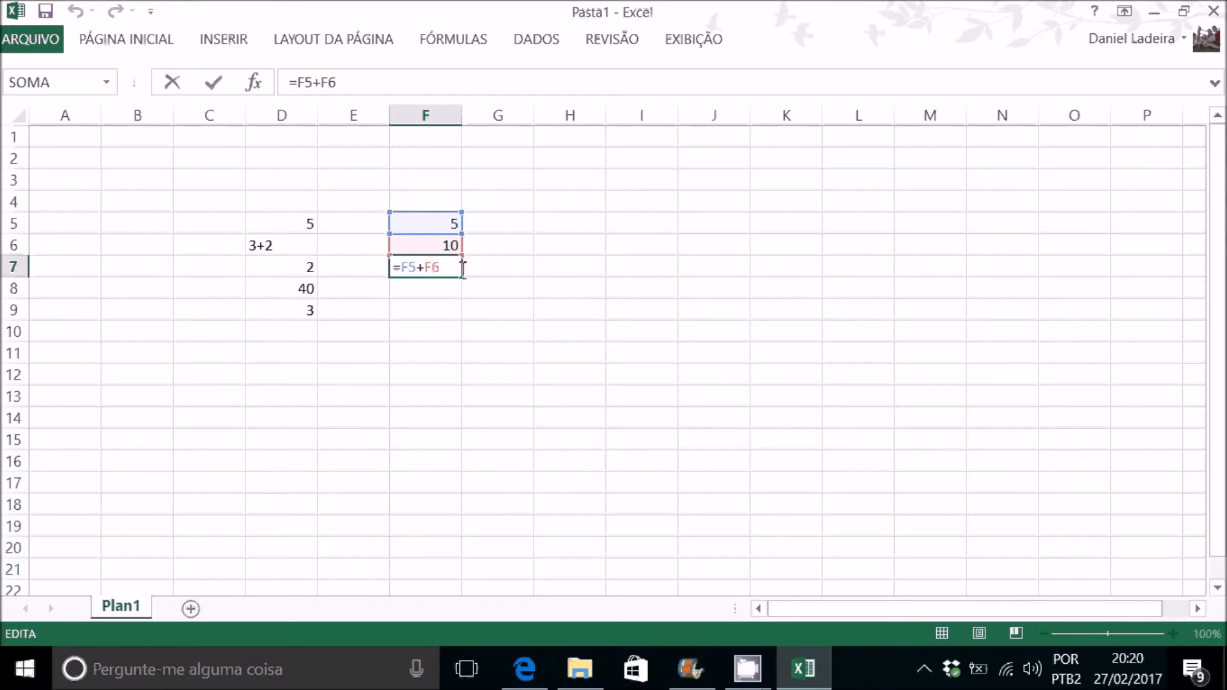
pyautogui.hotkey('ctrl', 'Return')
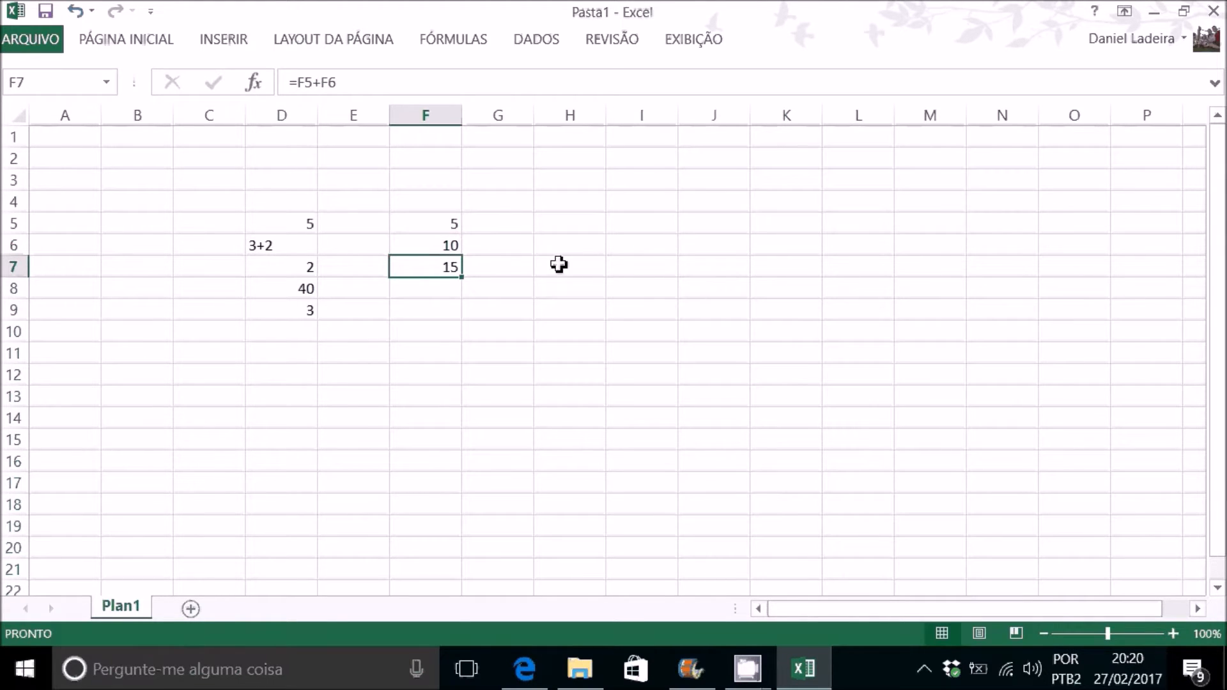
# Step: Replace the number in cell F5 with 20 and afterwards with 40 to test the sum formula in F7
pyautogui.click(447, 224)
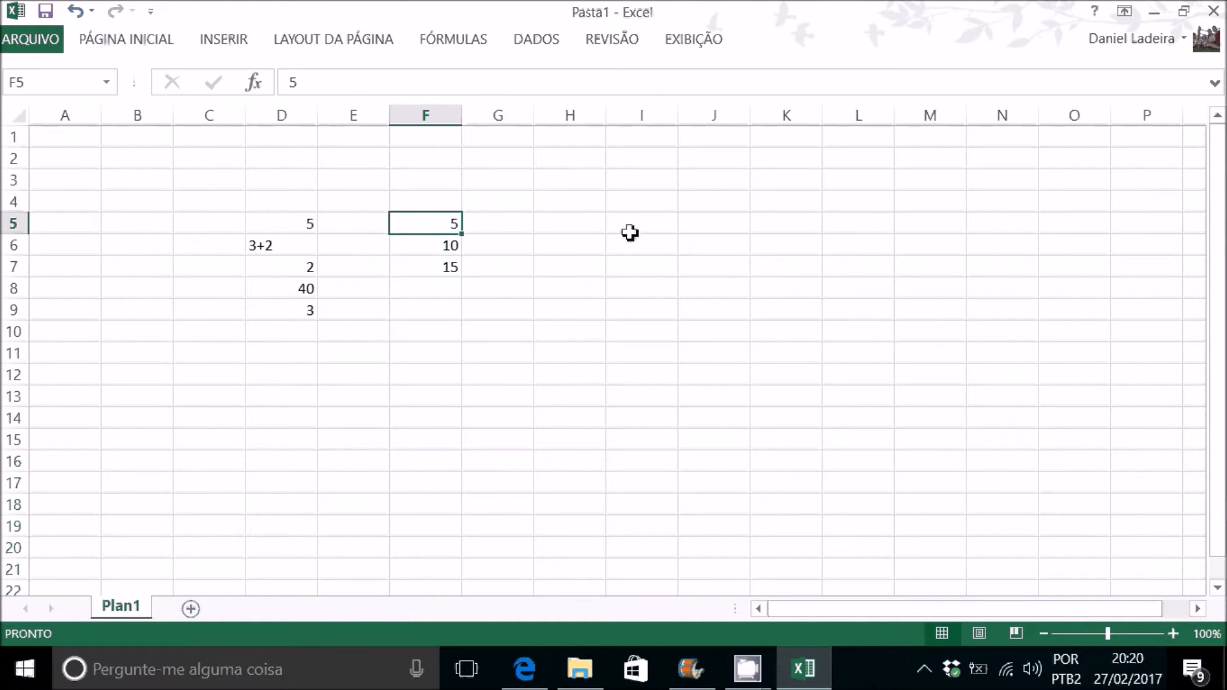
pyautogui.write('20')
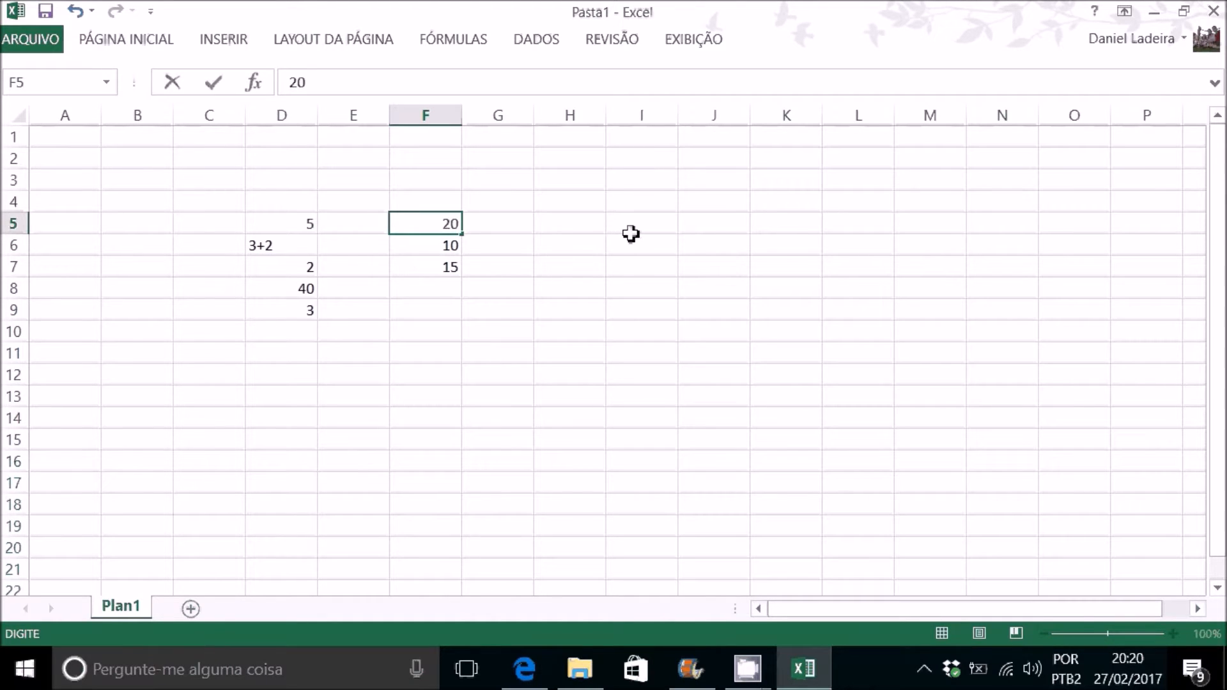
pyautogui.press('Return')
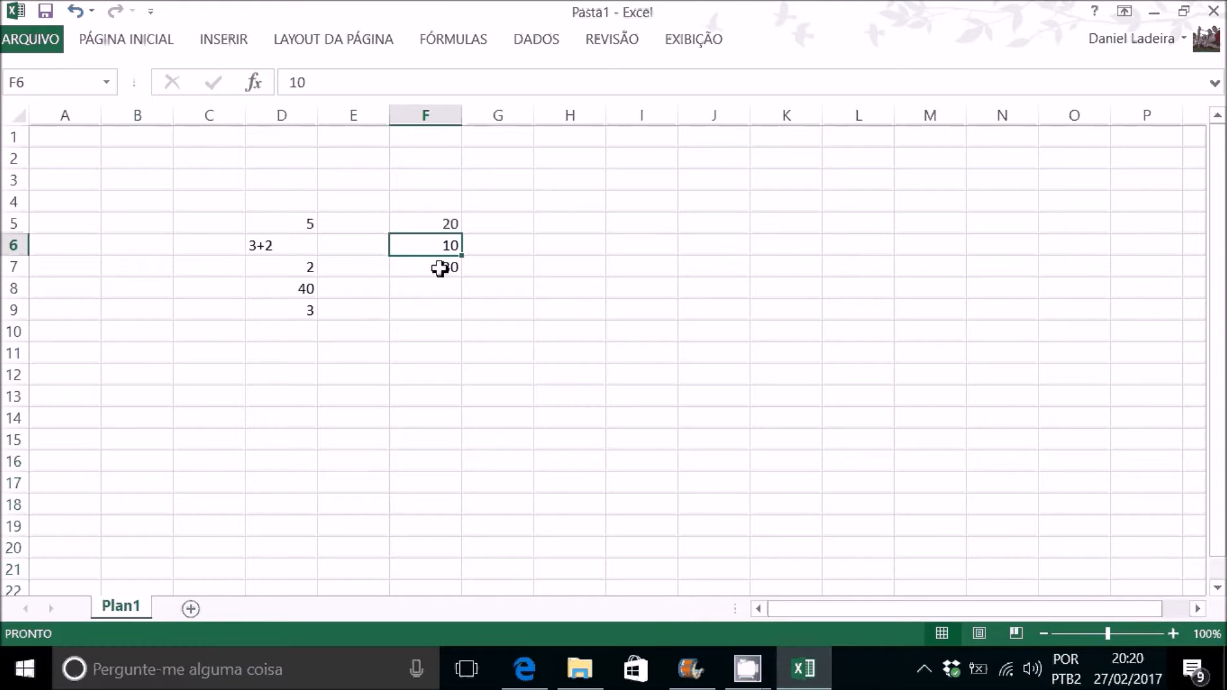
pyautogui.click(430, 223)
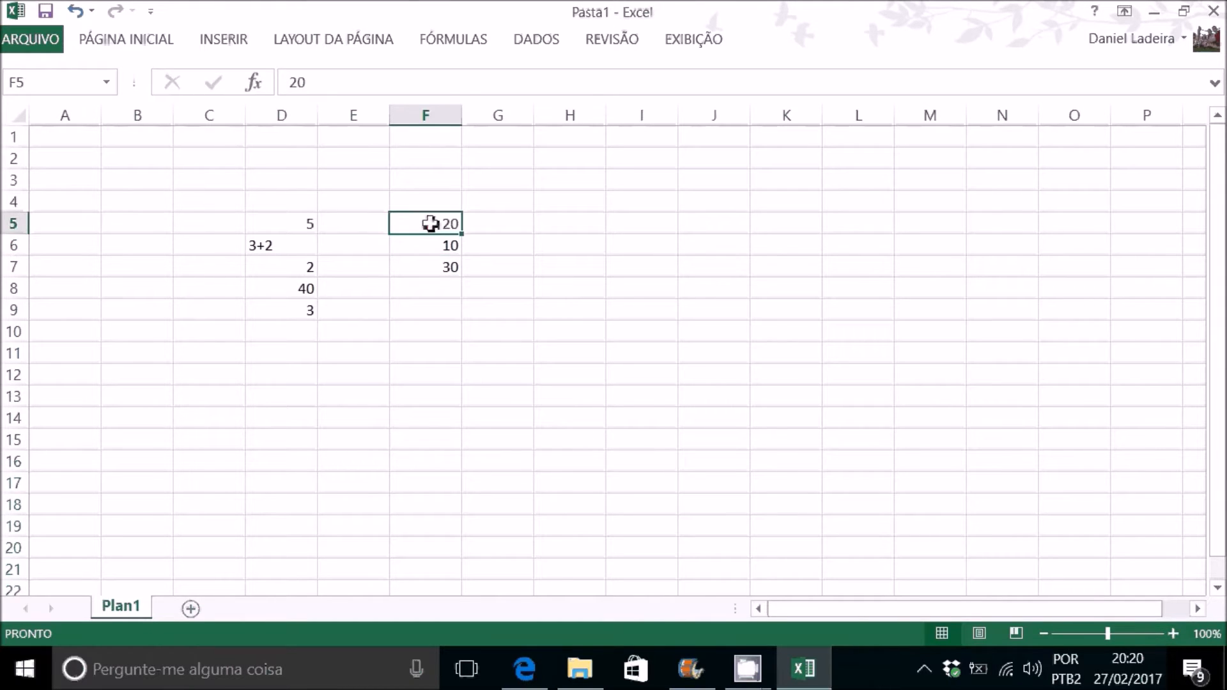
pyautogui.write('40')
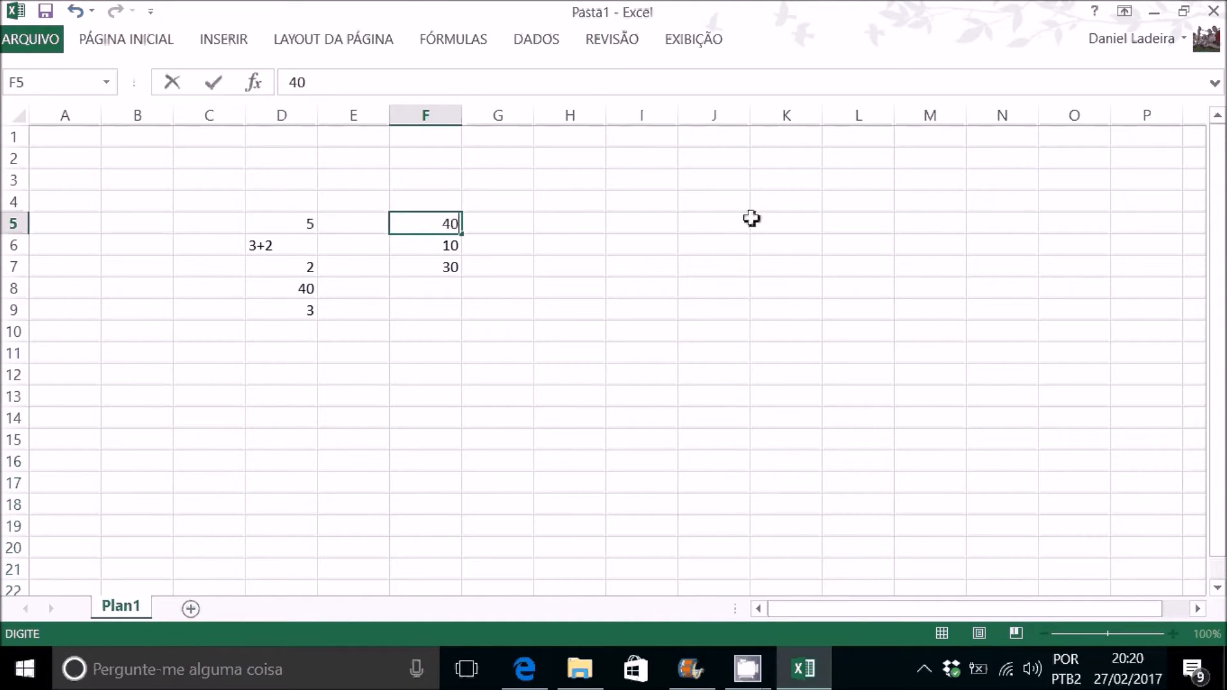
pyautogui.press('Return')
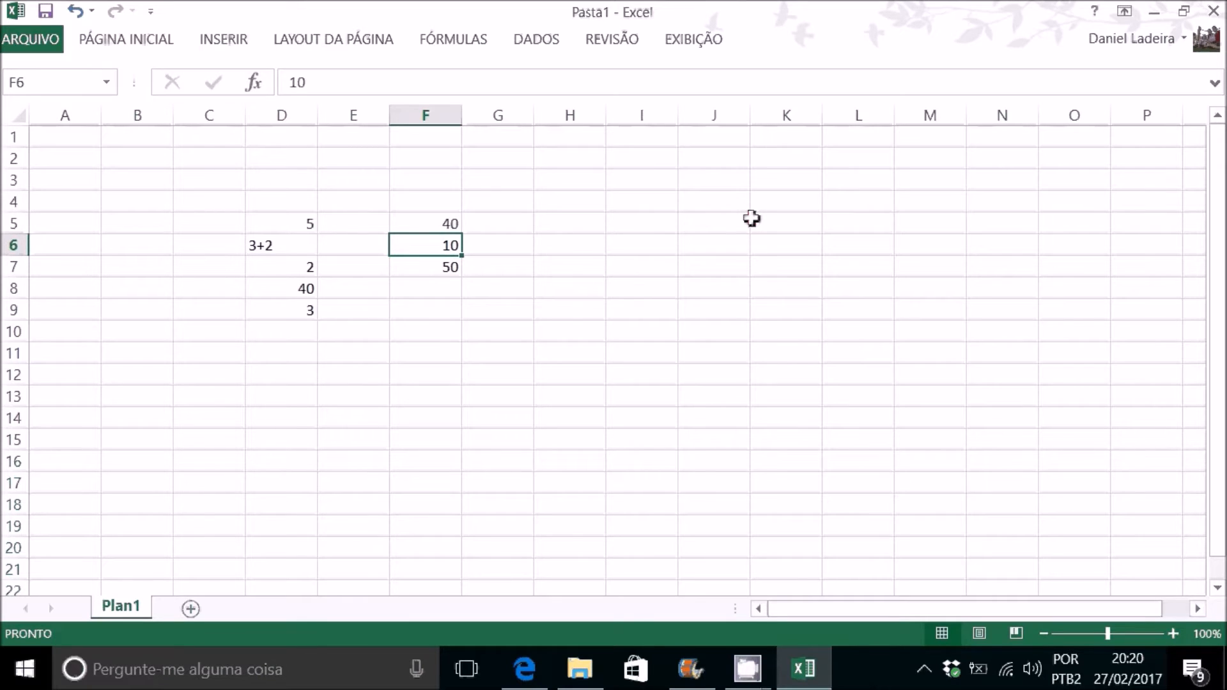
# Step: Open the sum formula in cell F7 to check its cell references, leaving it unedited
pyautogui.click(449, 267)
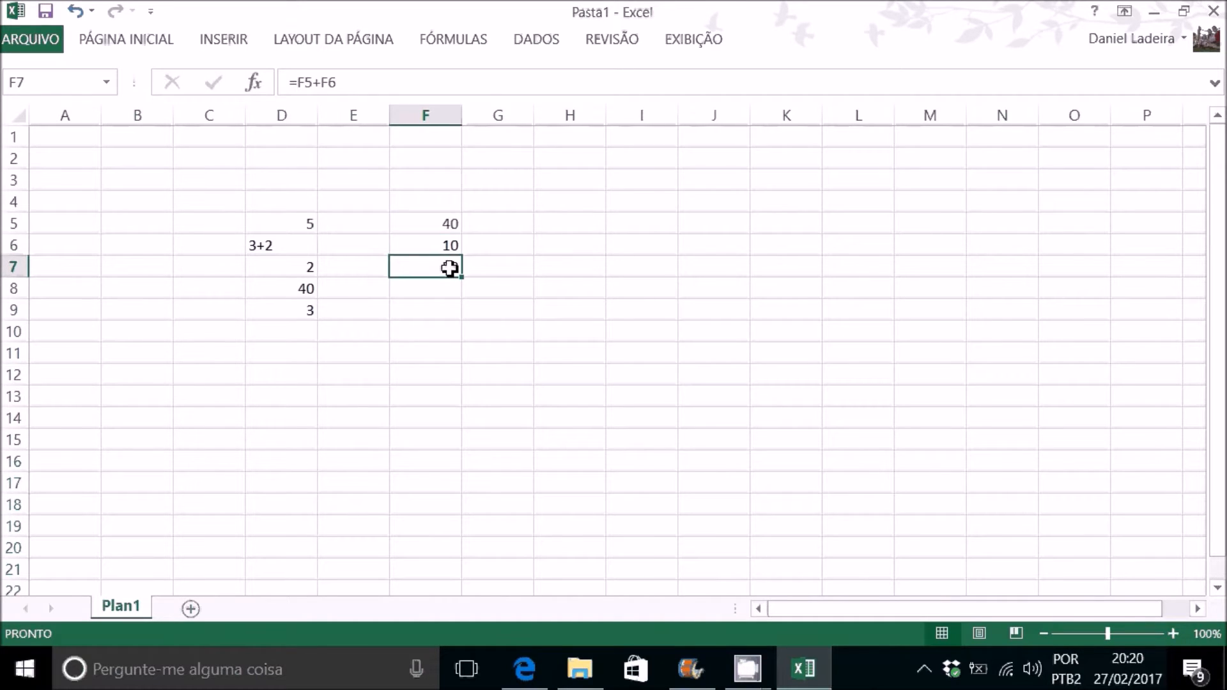
pyautogui.doubleClick(449, 267)
pyautogui.press('Escape')
# Step: Enter 1 in cell H3 and 2 in H4, and extend the series down to H12
pyautogui.click(572, 182)
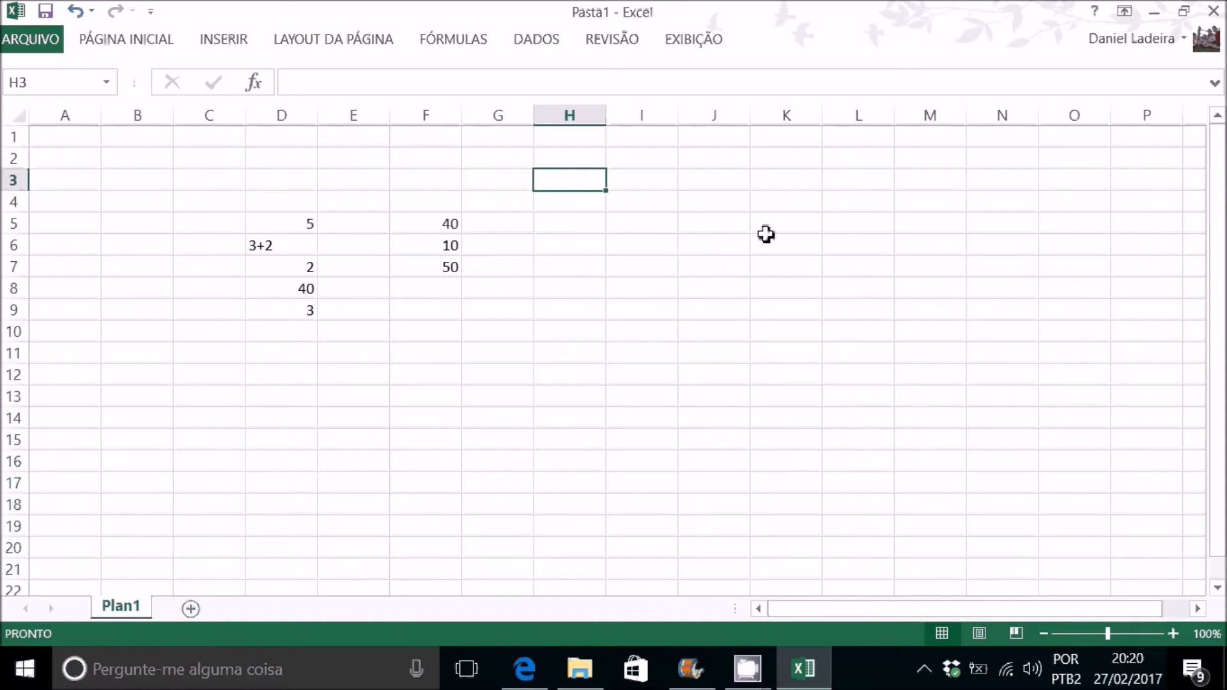
pyautogui.write('1')
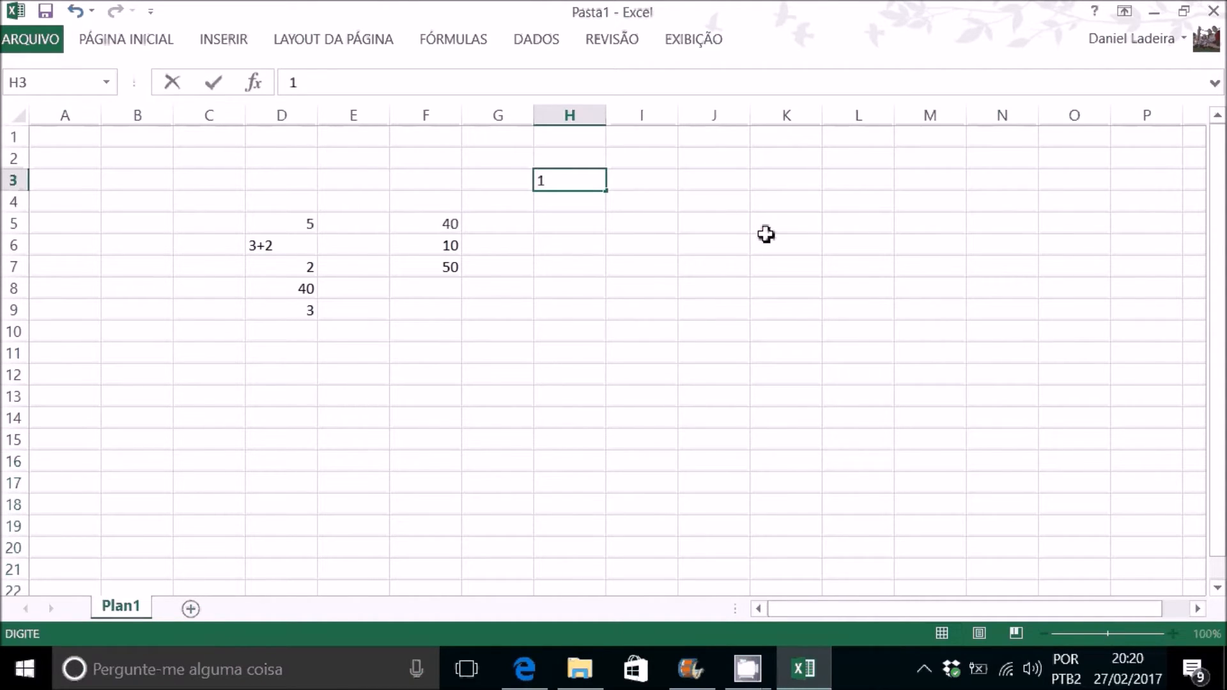
pyautogui.press('Return')
pyautogui.write('2')
pyautogui.press('Return')
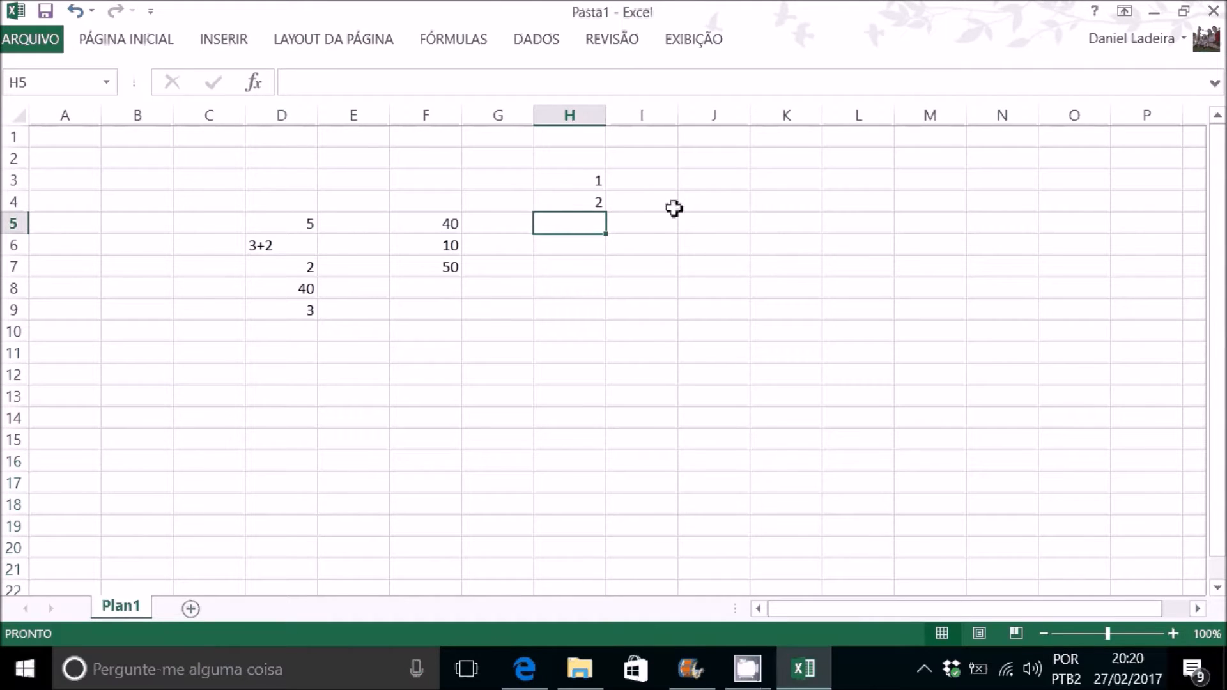
pyautogui.moveTo(569, 181); pyautogui.dragTo(576, 203)
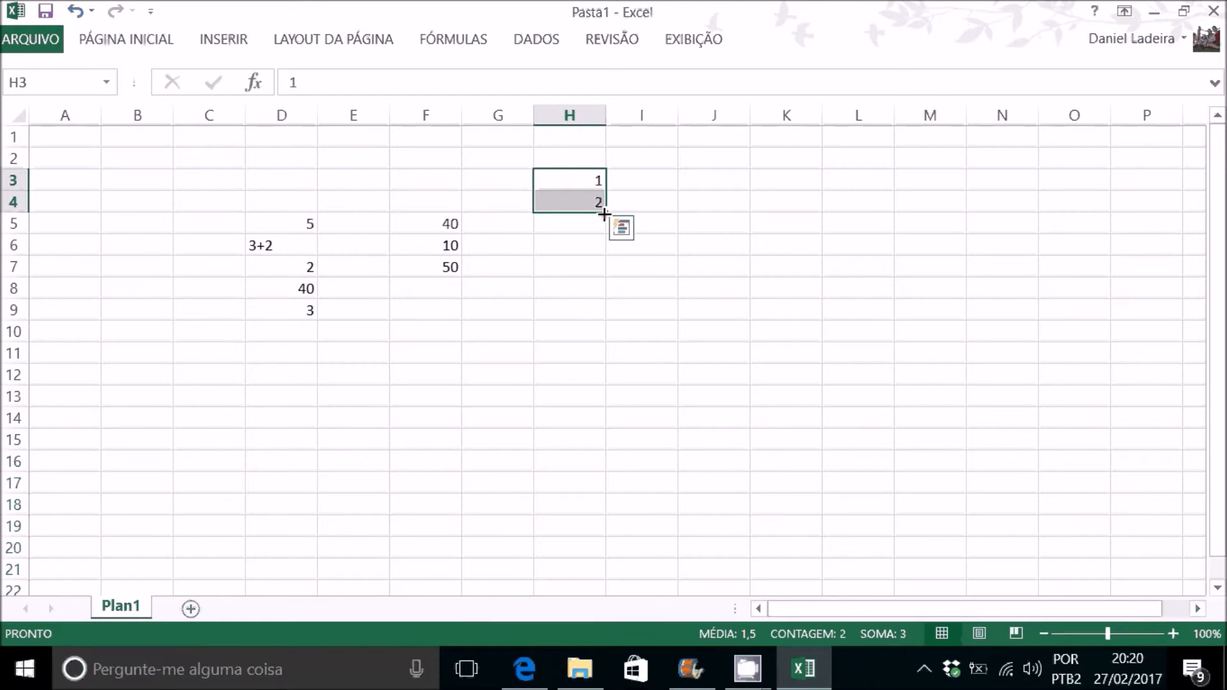
pyautogui.moveTo(607, 211); pyautogui.dragTo(601, 391)
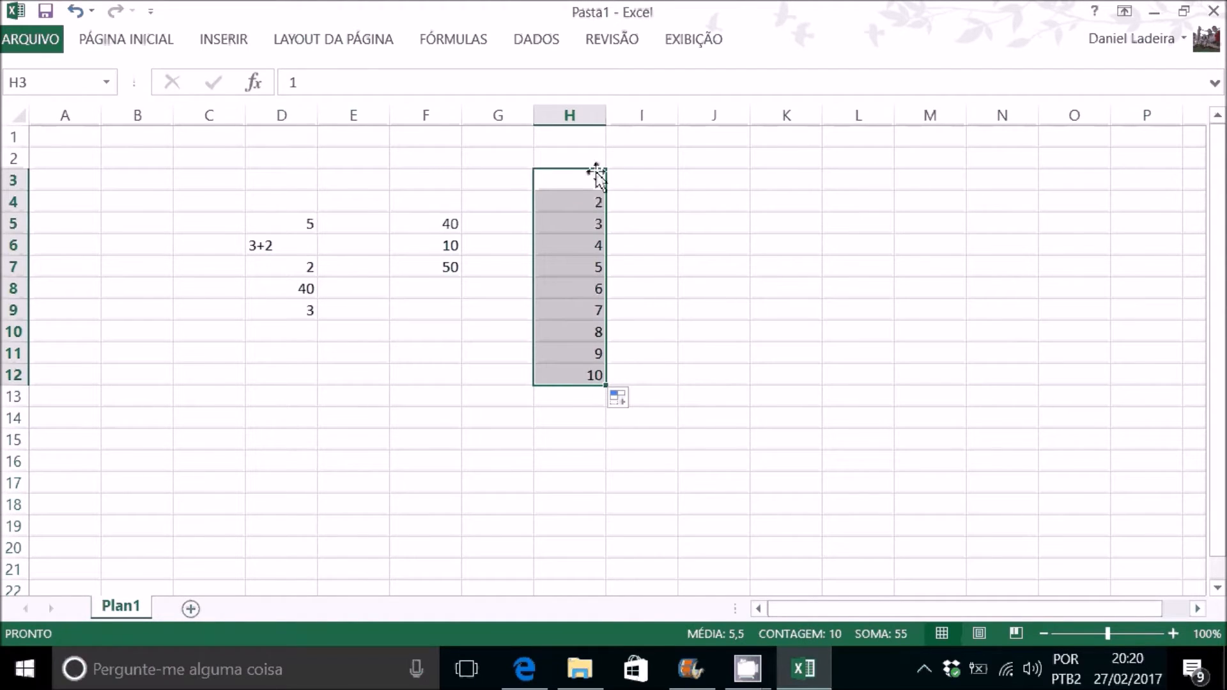
# Step: Enter 2 in cell I3 and 4 in I4, and extend the series down to I12
pyautogui.click(661, 188)
pyautogui.write('2')
pyautogui.press('Return')
pyautogui.write('4')
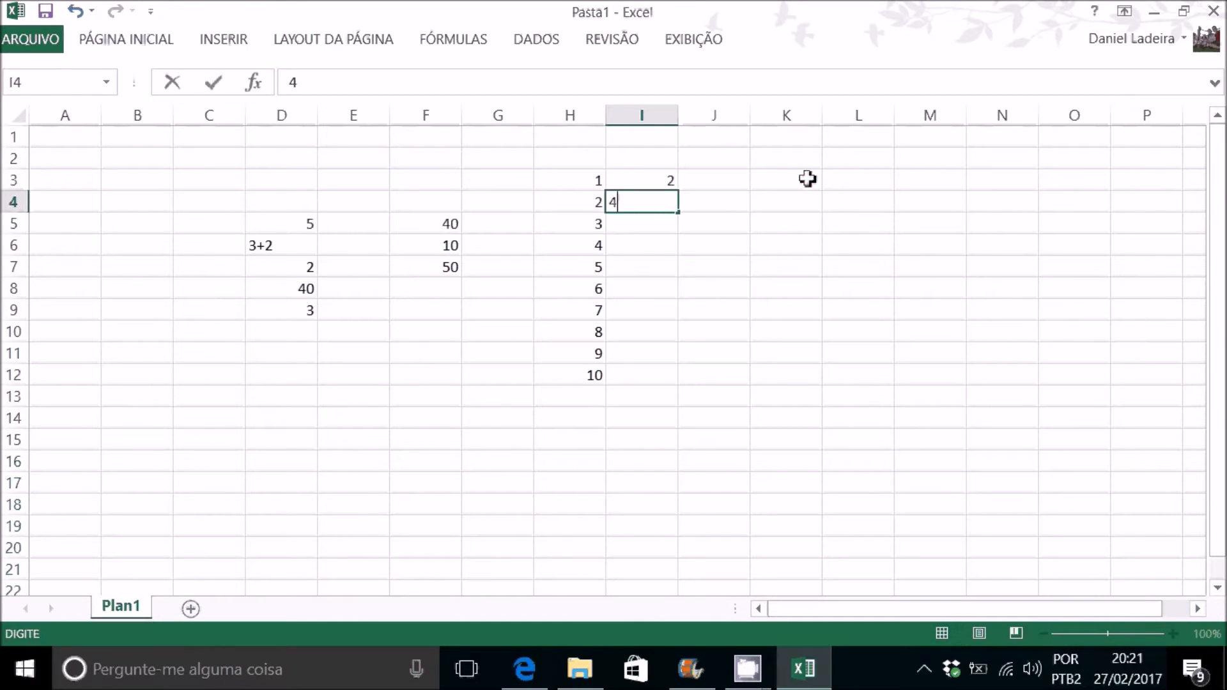
pyautogui.press('Return')
pyautogui.moveTo(643, 179); pyautogui.dragTo(679, 387)
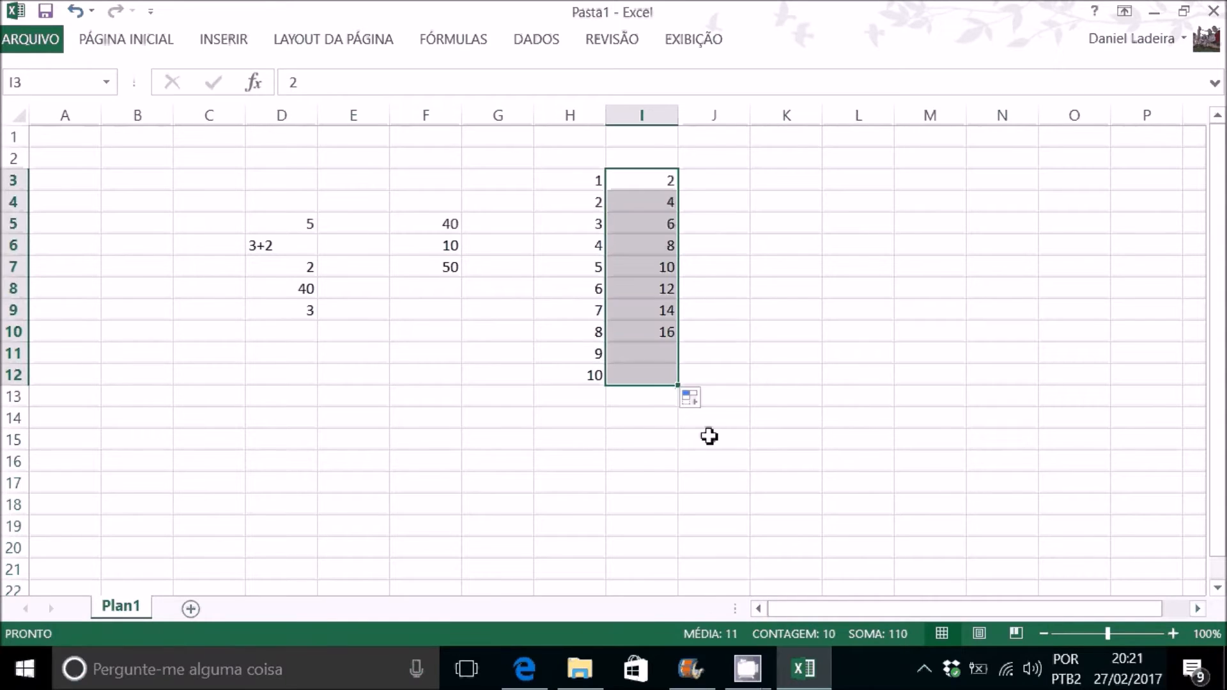
# Step: Enter 5 in cell J3 and 10 in J4, and extend the series down to J12
pyautogui.click(739, 186)
pyautogui.write('5')
pyautogui.press('Return')
pyautogui.write('10')
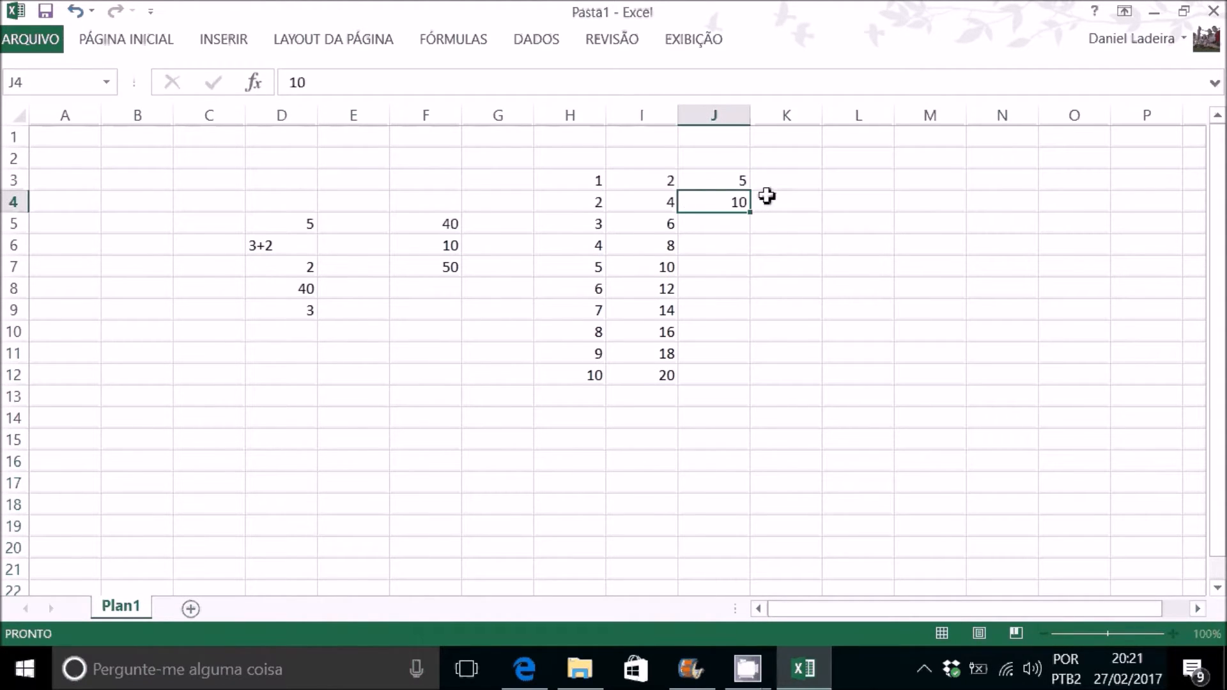
pyautogui.press('Return')
pyautogui.moveTo(697, 181); pyautogui.dragTo(741, 379)
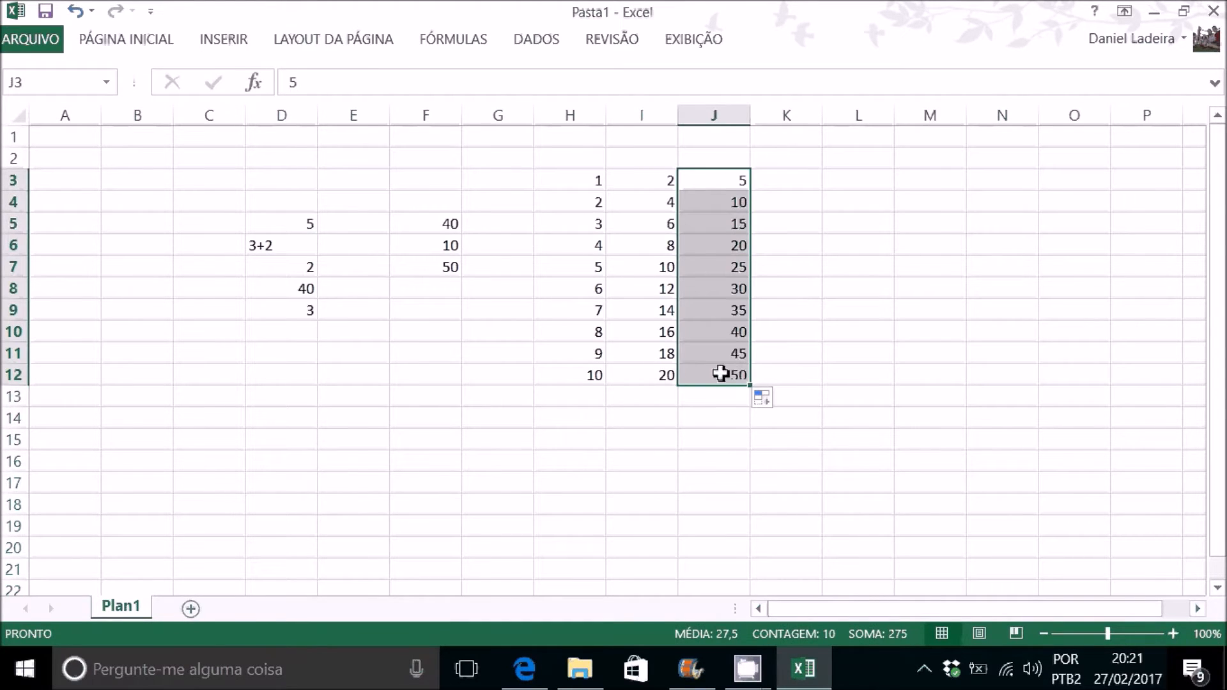
# Step: Enter JAN in cell K3 and autofill the abbreviated month names down to K14
pyautogui.click(805, 182)
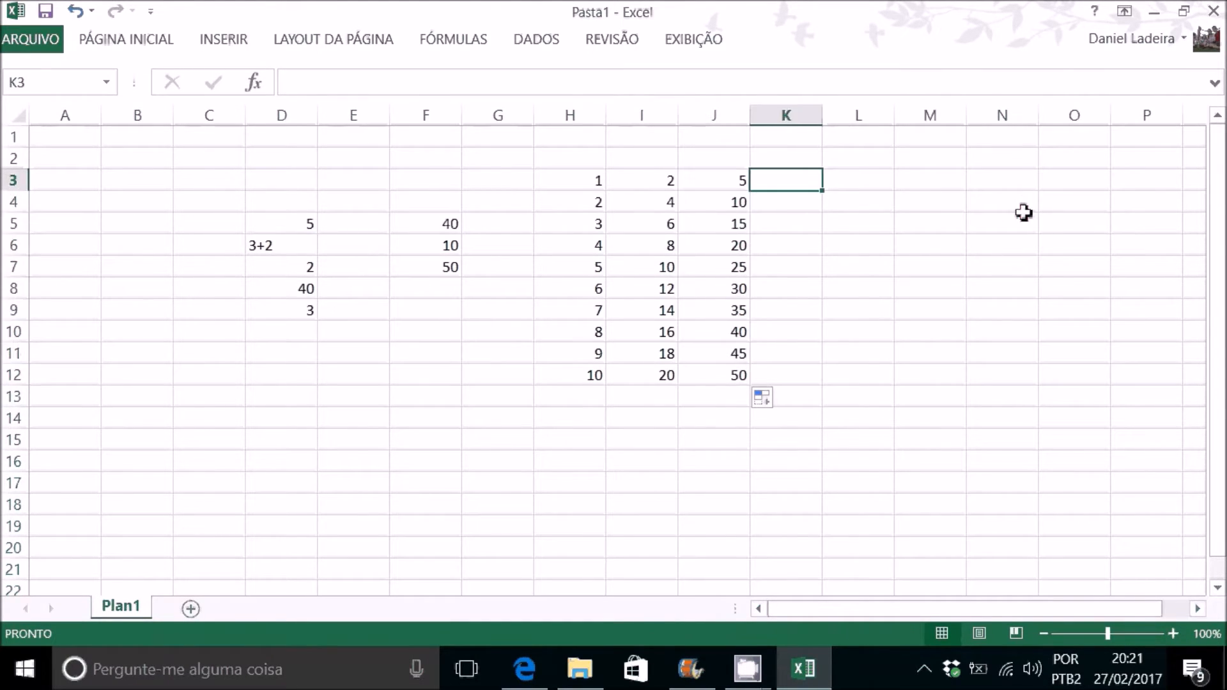
pyautogui.write('JAN')
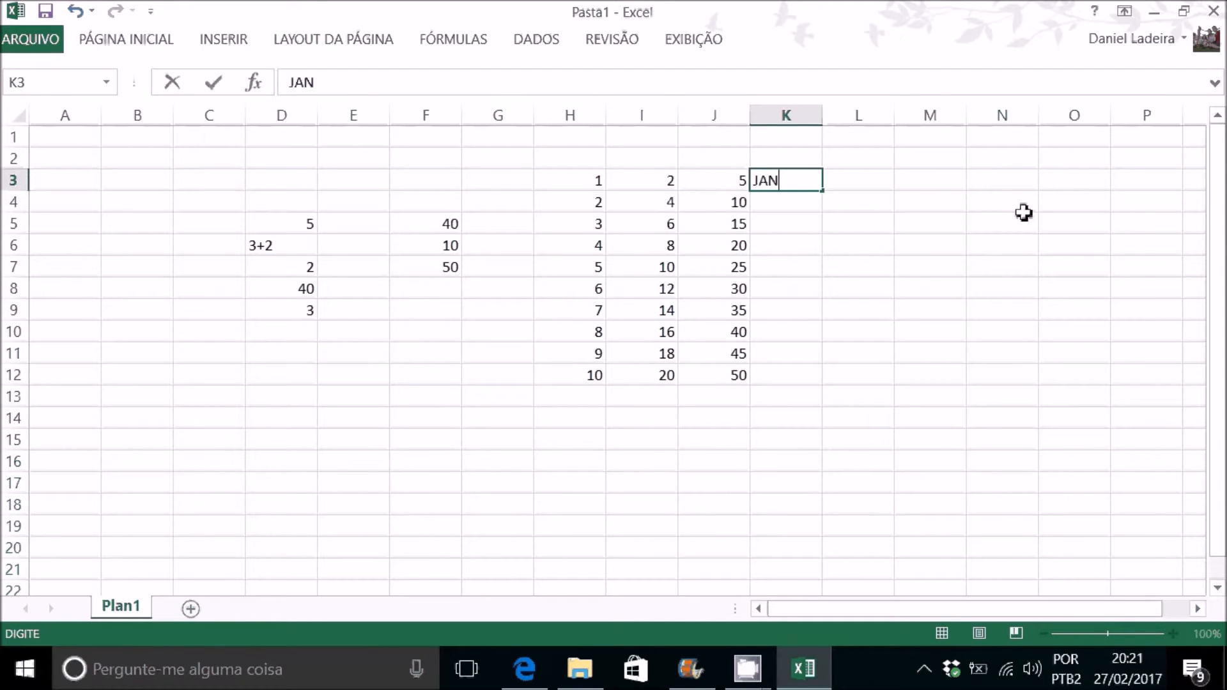
pyautogui.press('Return')
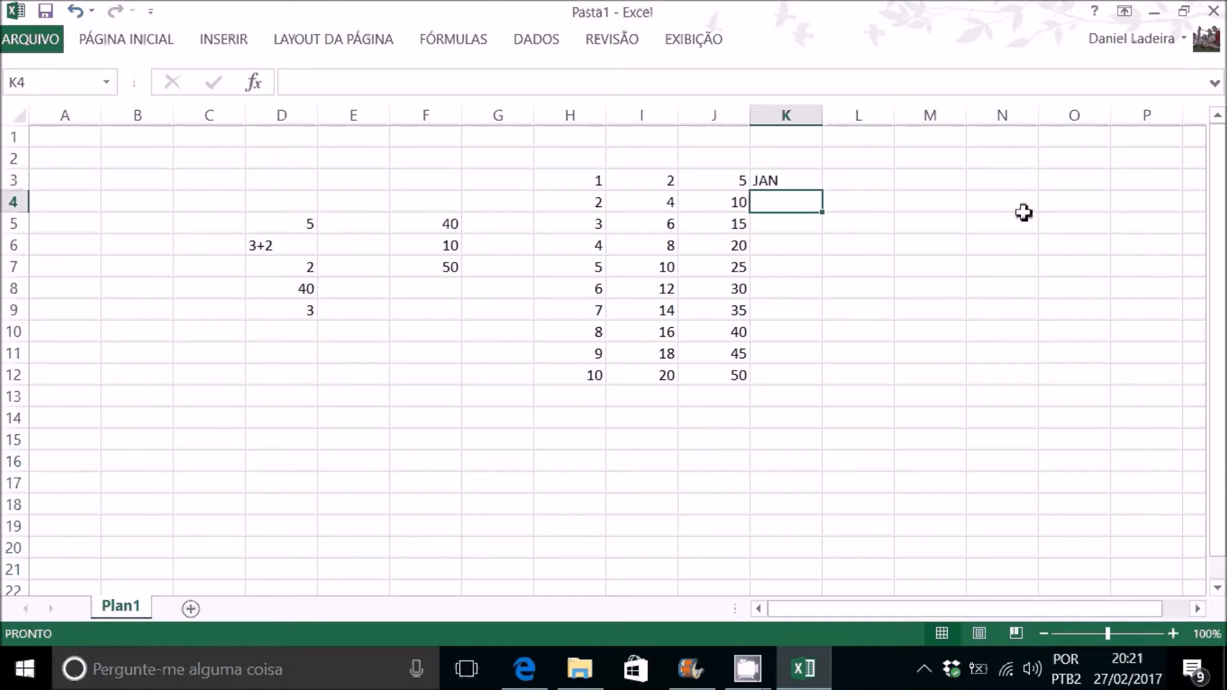
pyautogui.click(808, 181)
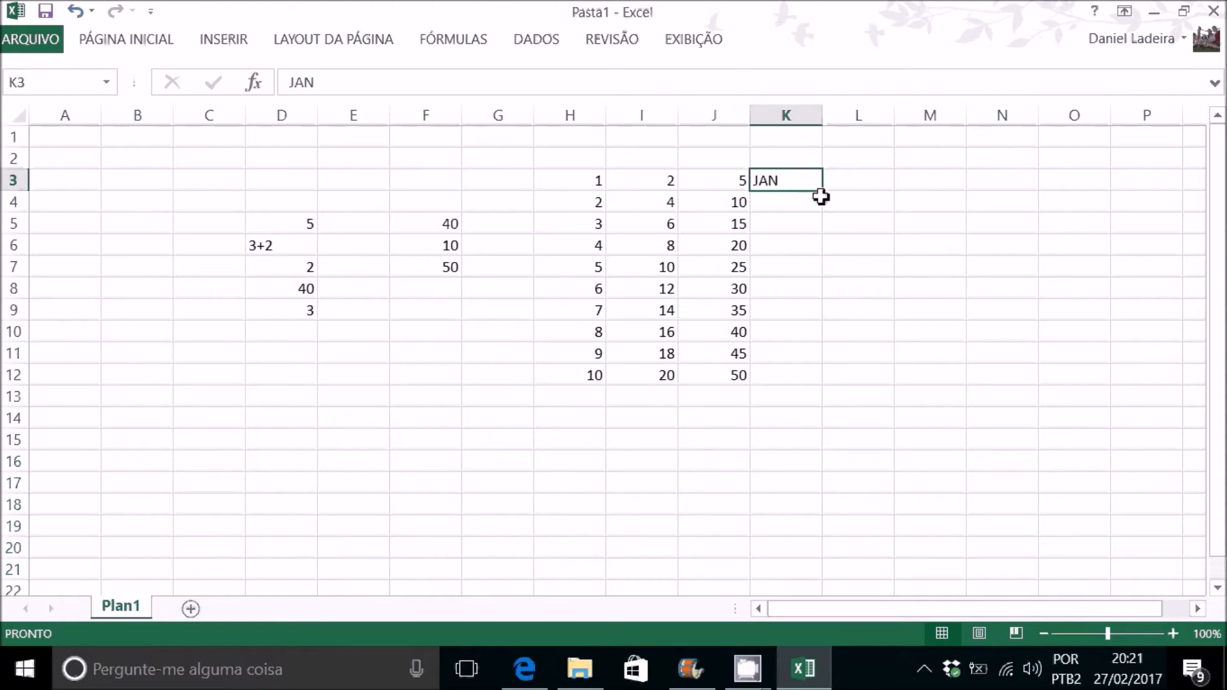
pyautogui.moveTo(824, 190); pyautogui.dragTo(817, 427)
pyautogui.click(806, 222)
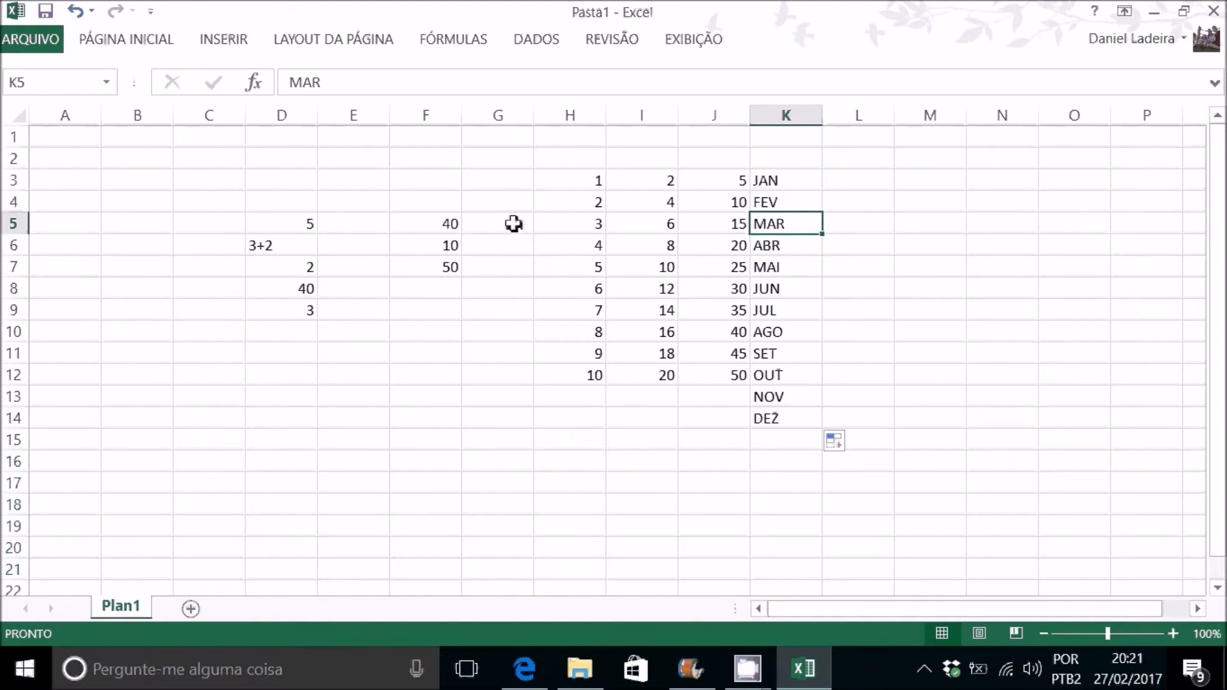
# Step: Clear the contents of the range C2:L15, removing all the sample numbers, formulas and months
pyautogui.moveTo(211, 163); pyautogui.dragTo(864, 456)
pyautogui.press('Delete')
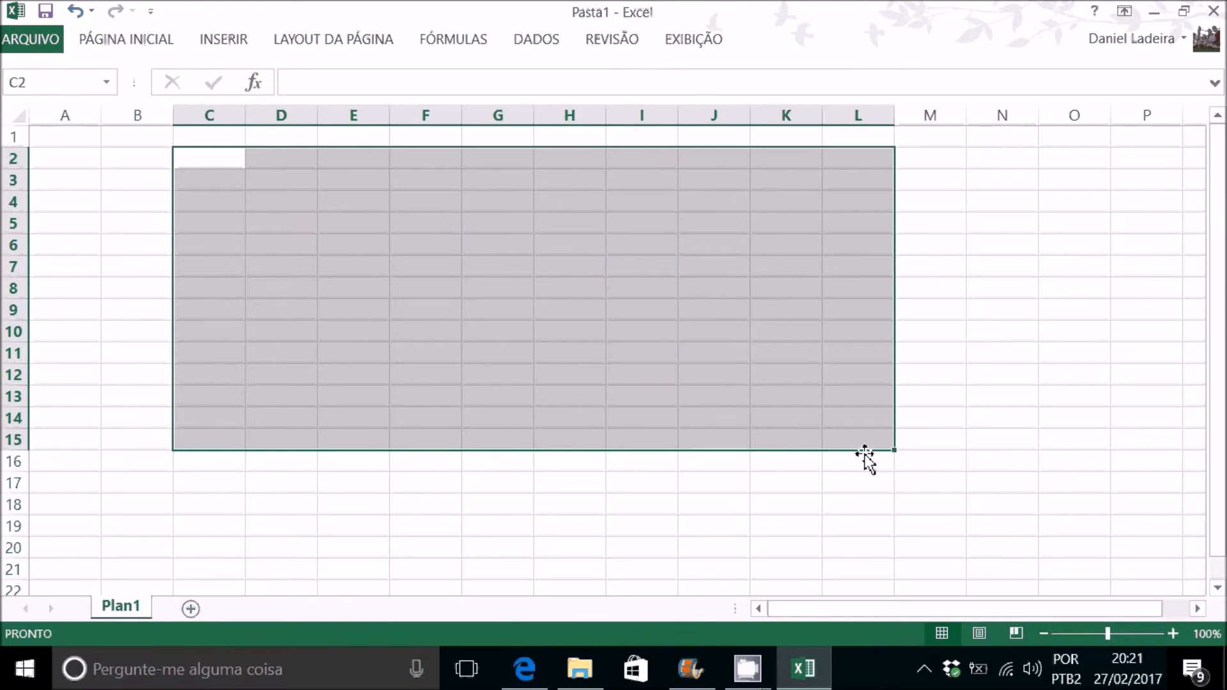
# Step: Enter the text TEXTO in cell E3 and select that cell again
pyautogui.click(351, 171)
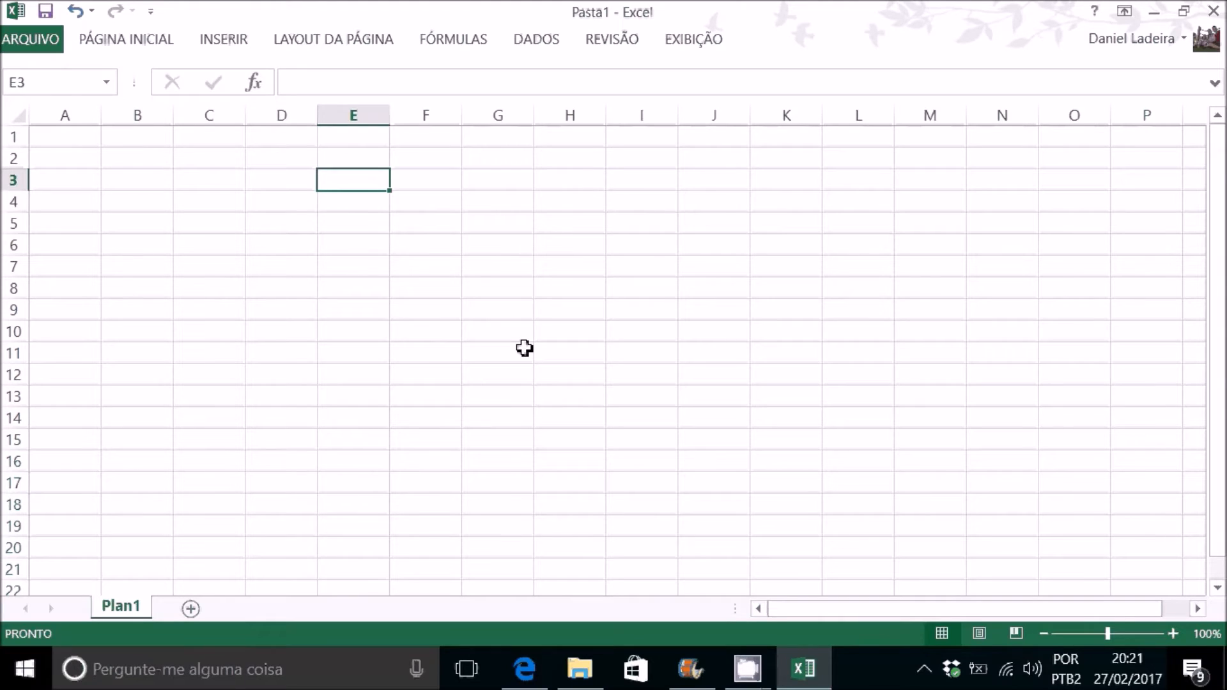
pyautogui.write('TEXTO')
pyautogui.press('Return')
pyautogui.click(382, 184)
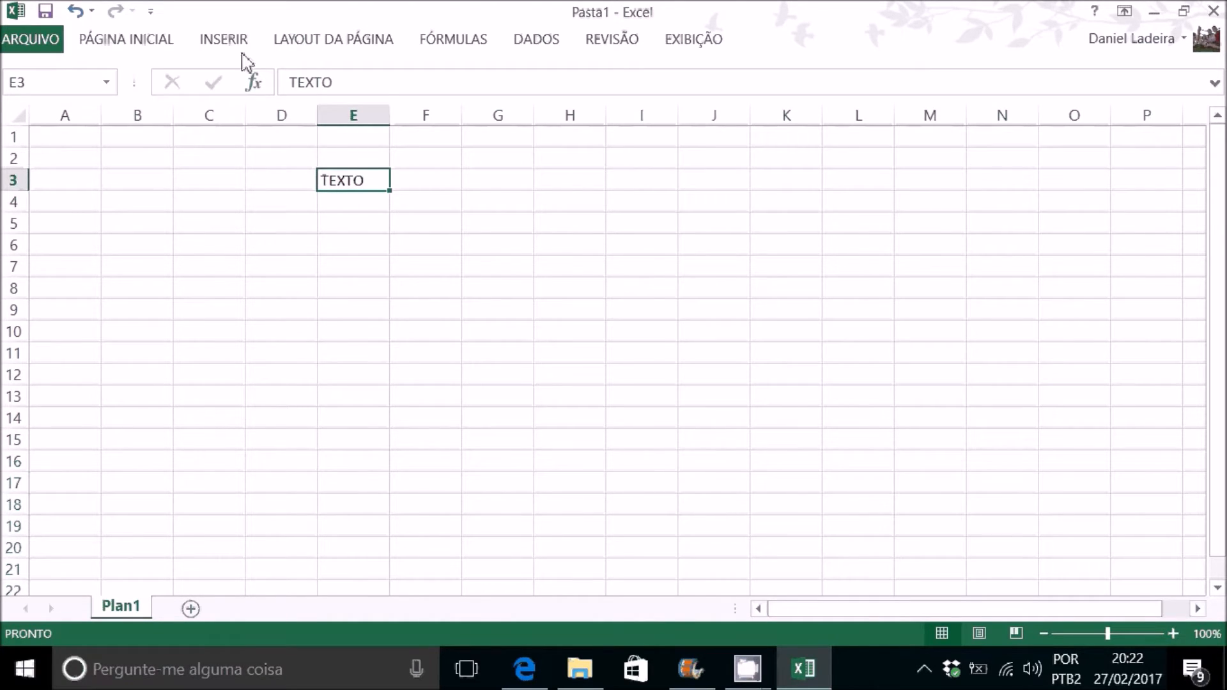
pyautogui.click(138, 41)
pyautogui.click(138, 42)
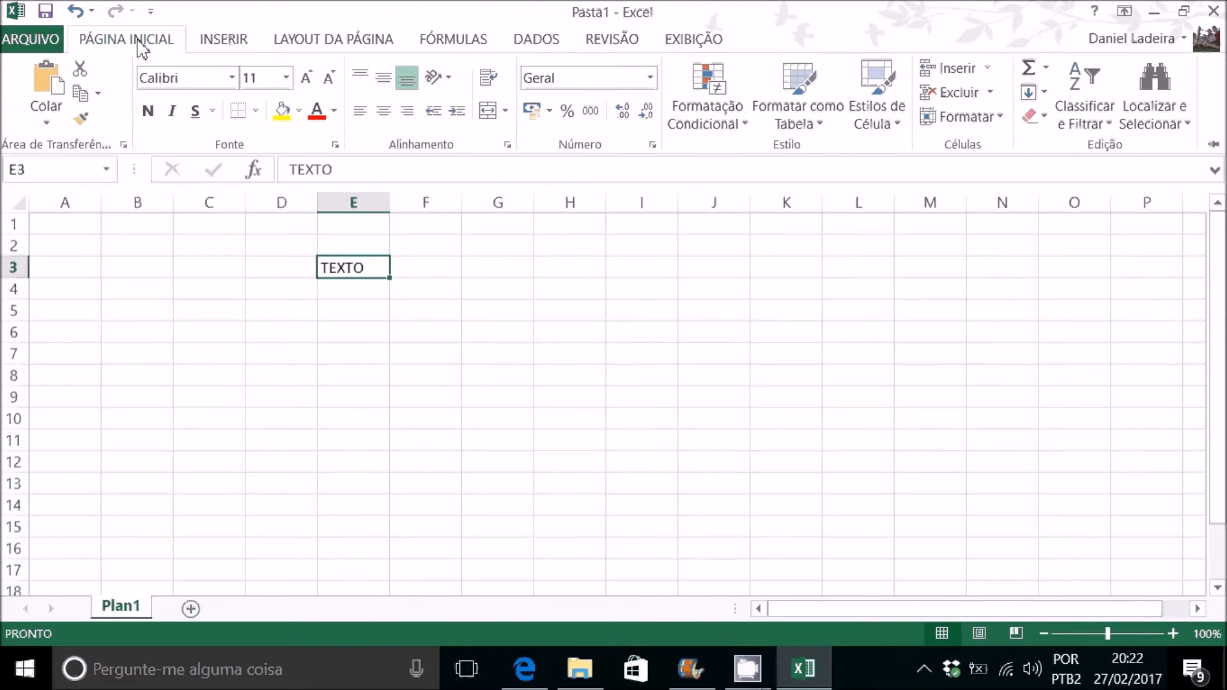
pyautogui.click(234, 38)
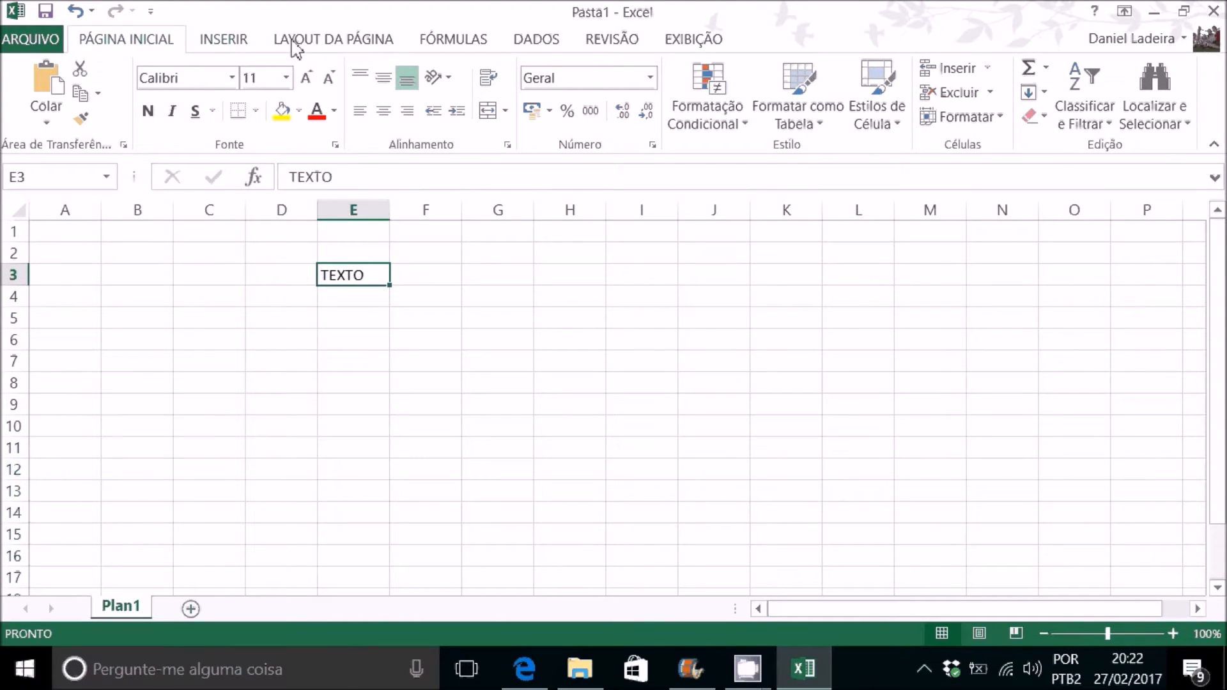
pyautogui.click(333, 44)
pyautogui.click(439, 45)
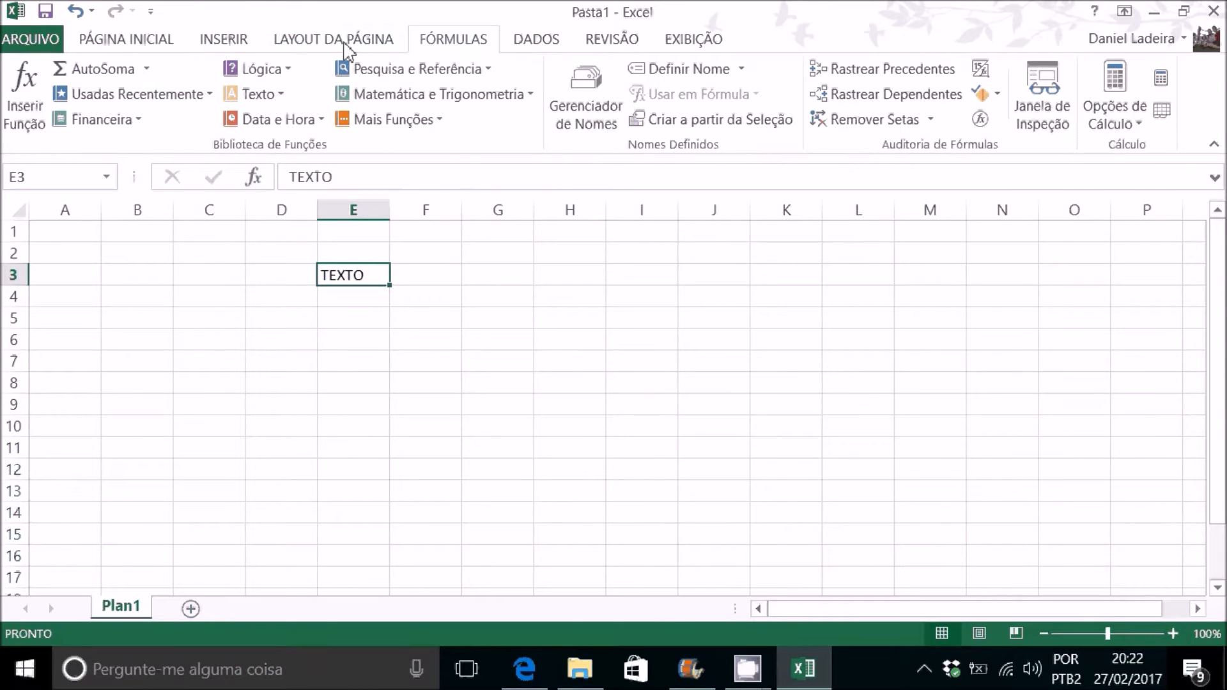
# Step: Set the font of the text in cell E3 to Arial at size 20
pyautogui.click(134, 41)
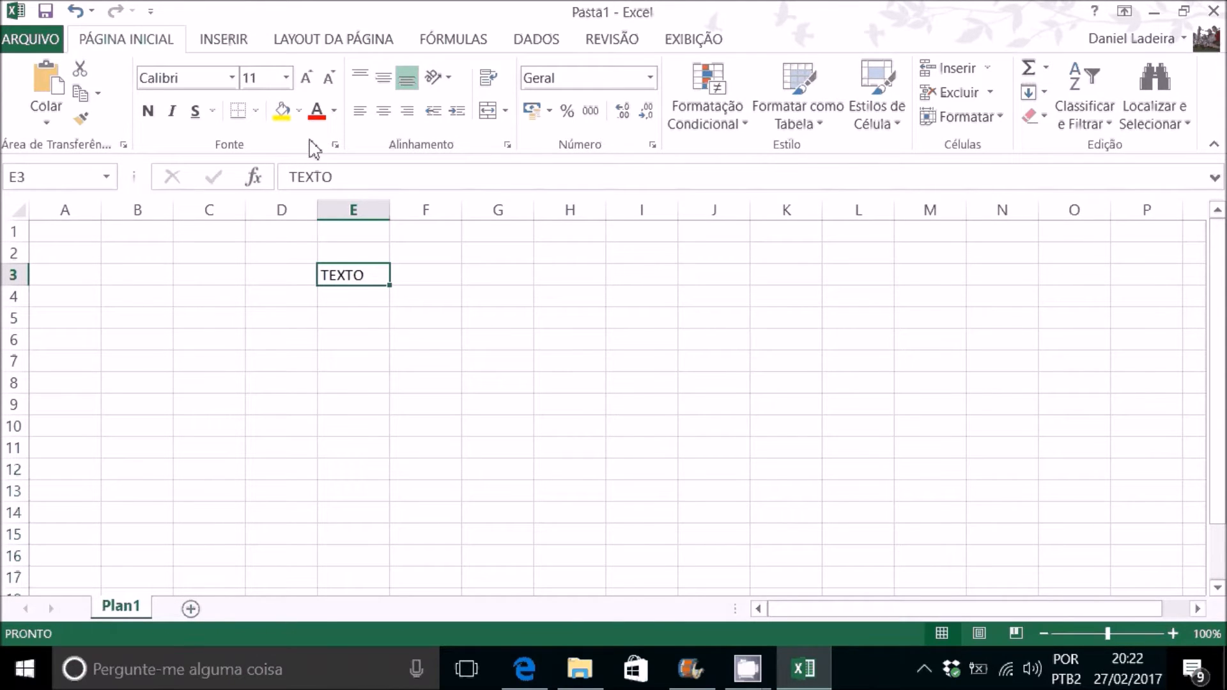
pyautogui.click(232, 79)
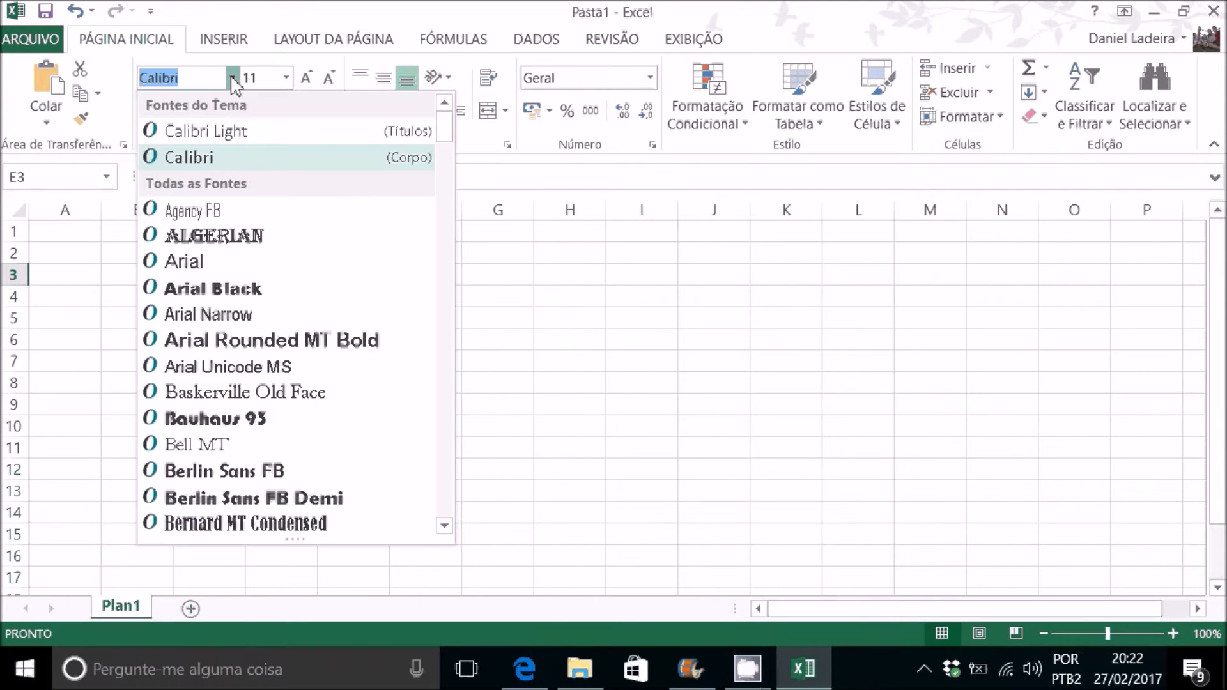
pyautogui.click(221, 268)
pyautogui.click(286, 78)
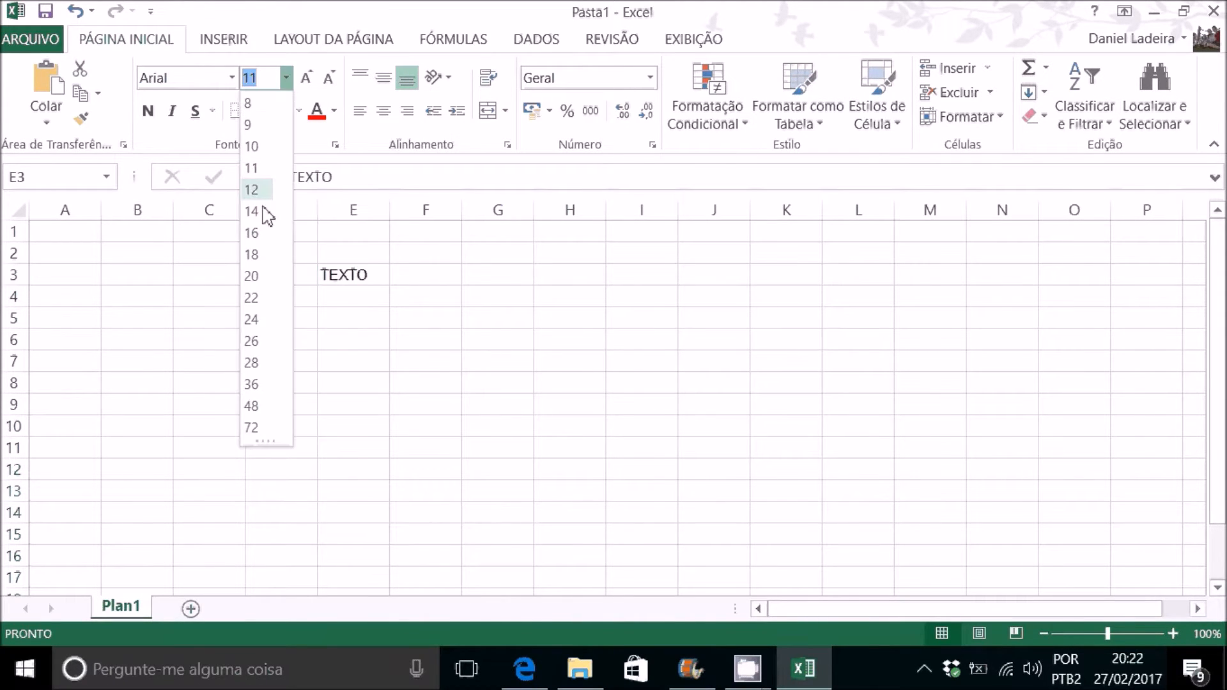
pyautogui.click(254, 275)
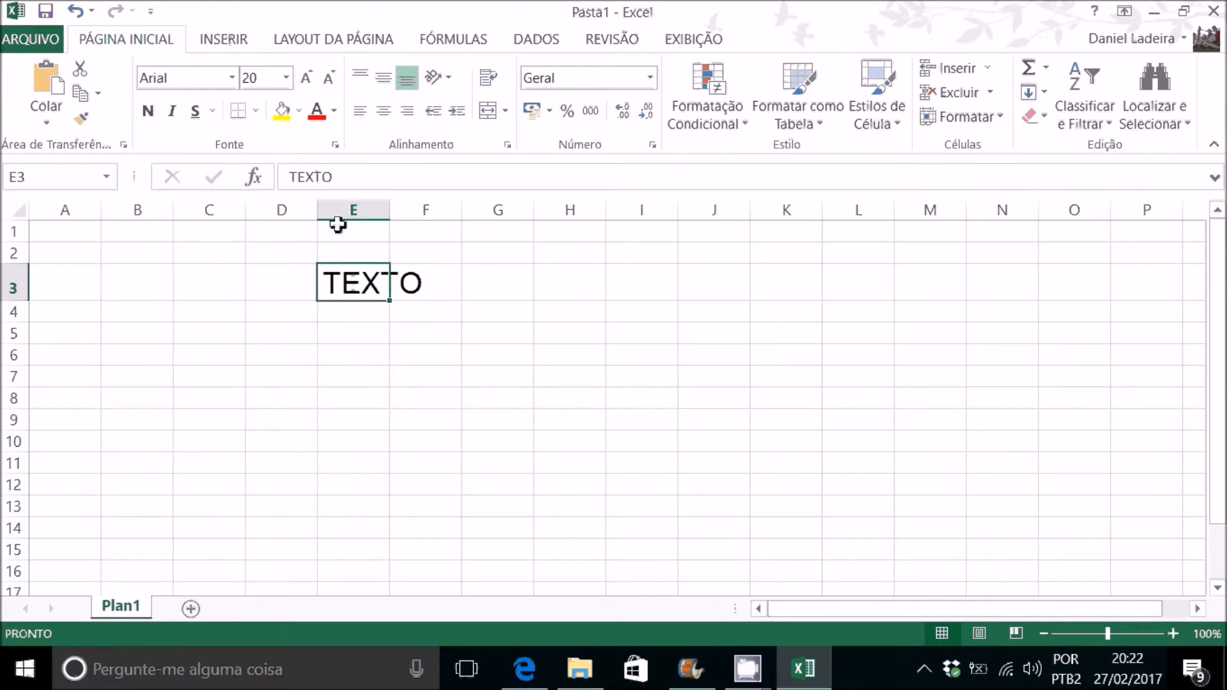
# Step: Format the text in cell E3 as bold, italic, underlined and red, and fill the cell with light green
pyautogui.click(148, 111)
pyautogui.click(171, 111)
pyautogui.click(195, 112)
pyautogui.click(316, 112)
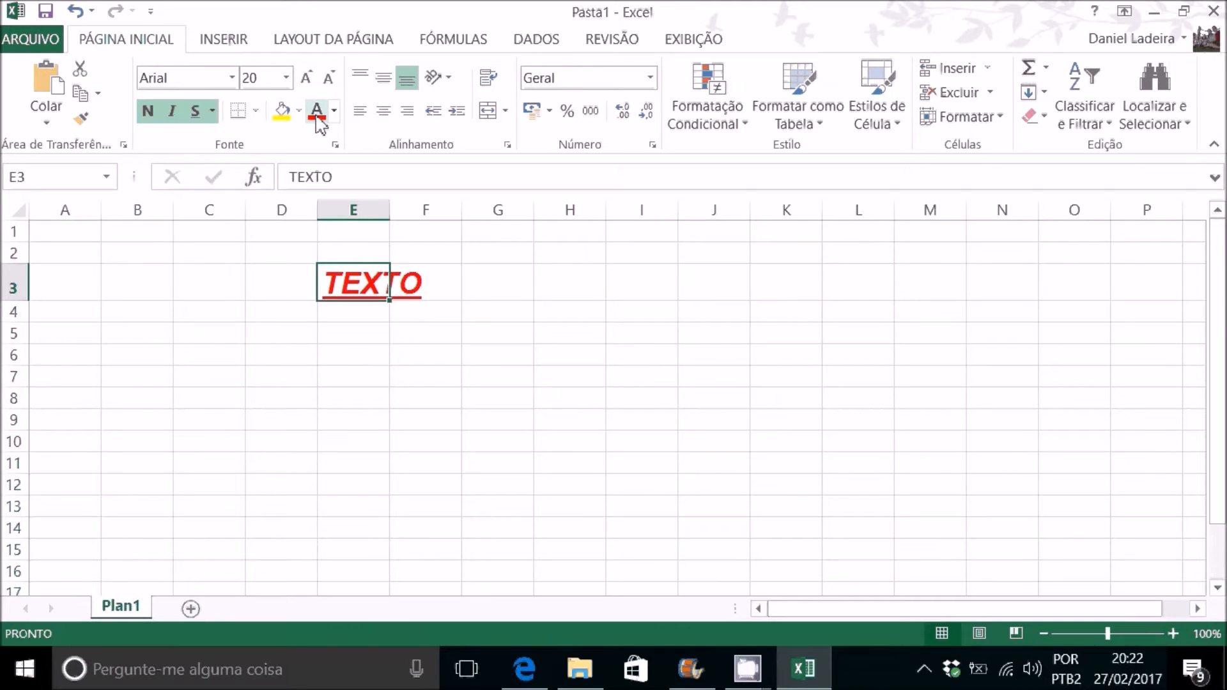
pyautogui.click(298, 111)
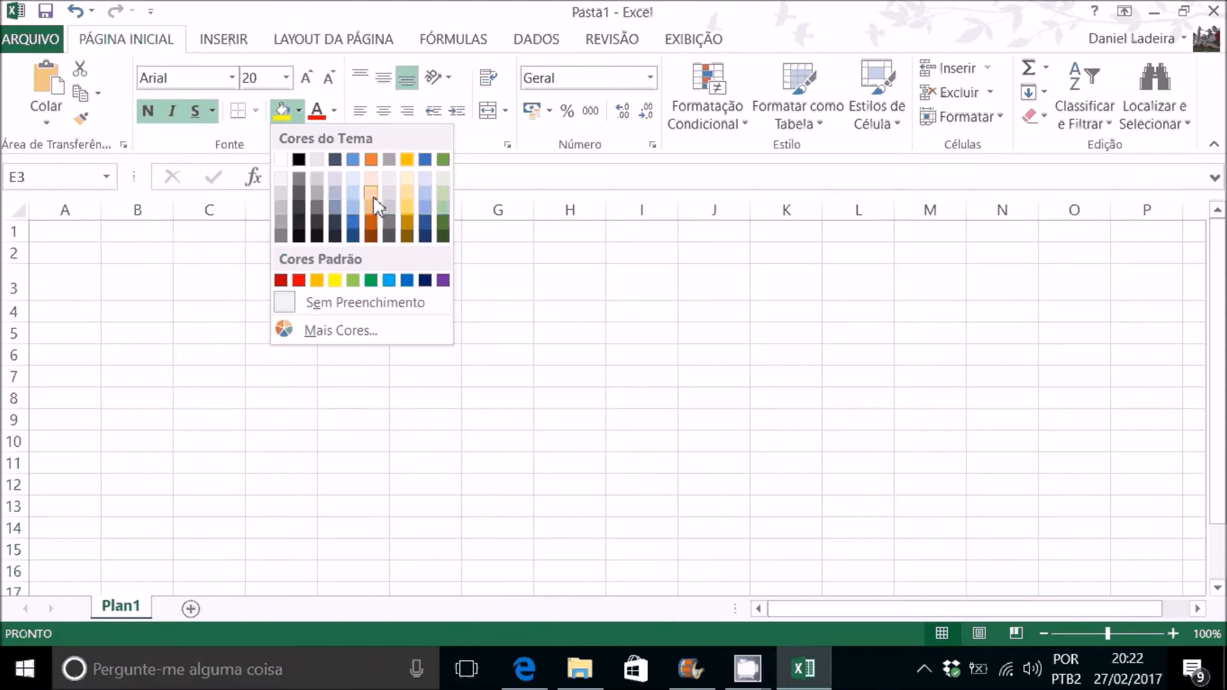
pyautogui.click(442, 202)
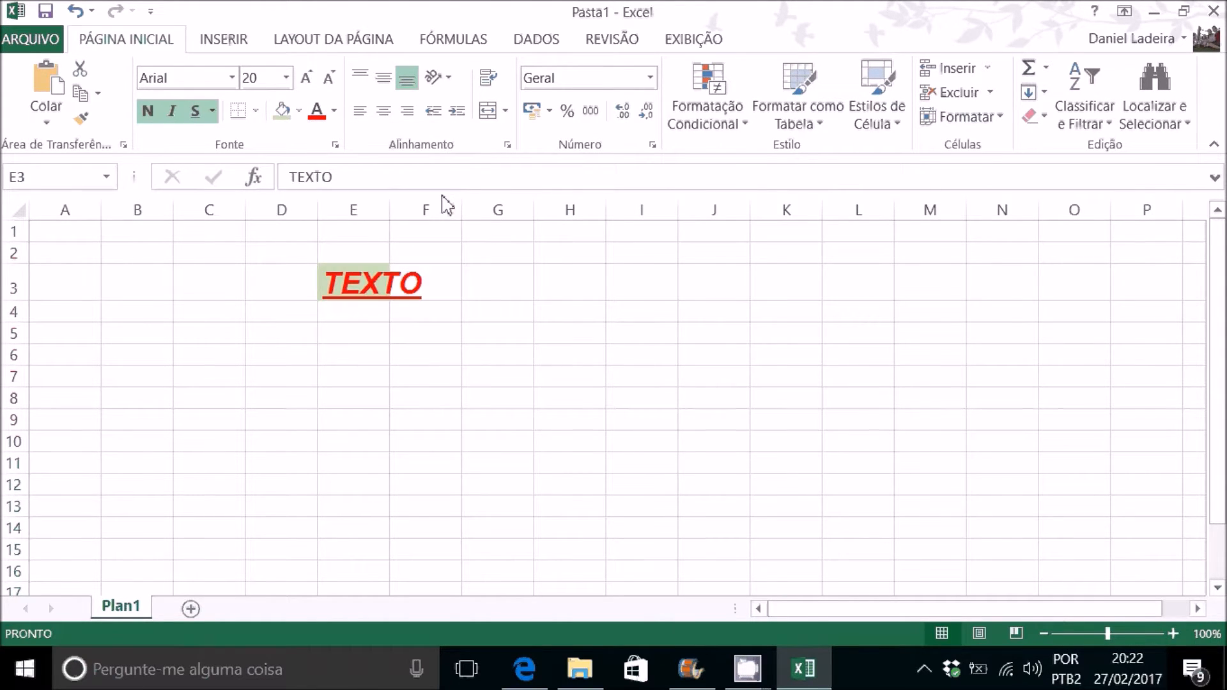
# Step: Widen column E until the whole word TEXTO fits, and increase the height of row 3 to over twice its size
pyautogui.click(518, 299)
pyautogui.moveTo(392, 210); pyautogui.dragTo(444, 210)
pyautogui.moveTo(14, 301); pyautogui.dragTo(14, 358)
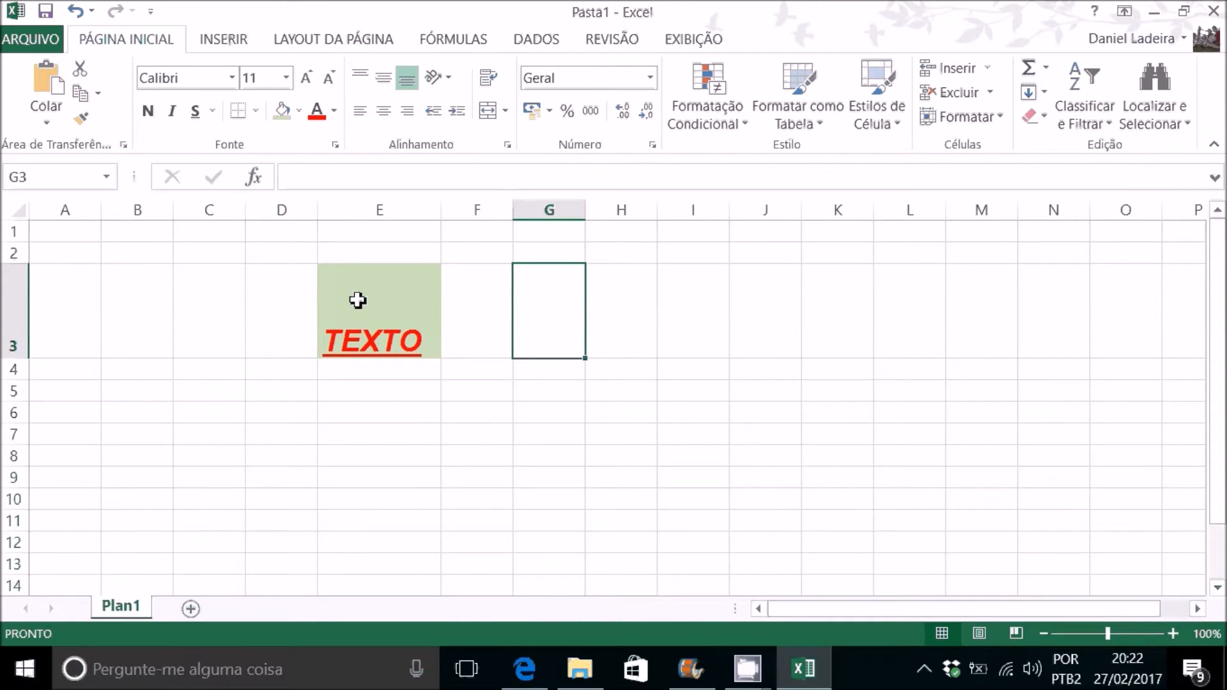
# Step: Center the text in cell E3 both vertically and horizontally
pyautogui.click(381, 301)
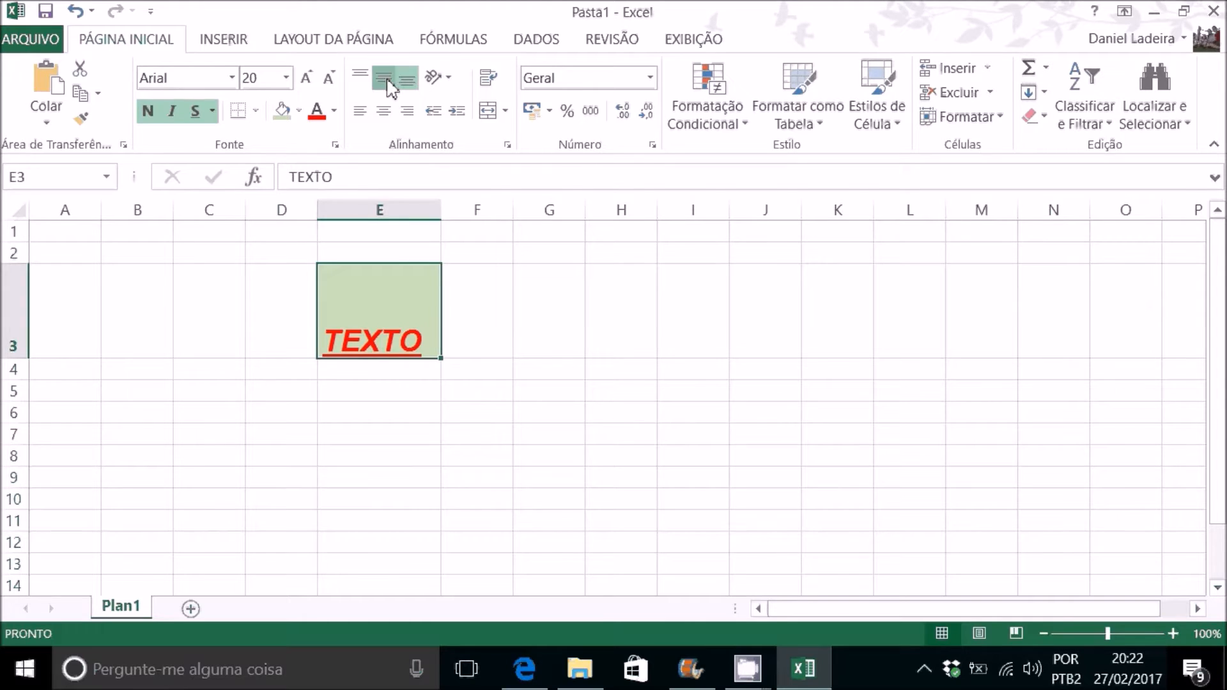
pyautogui.click(384, 79)
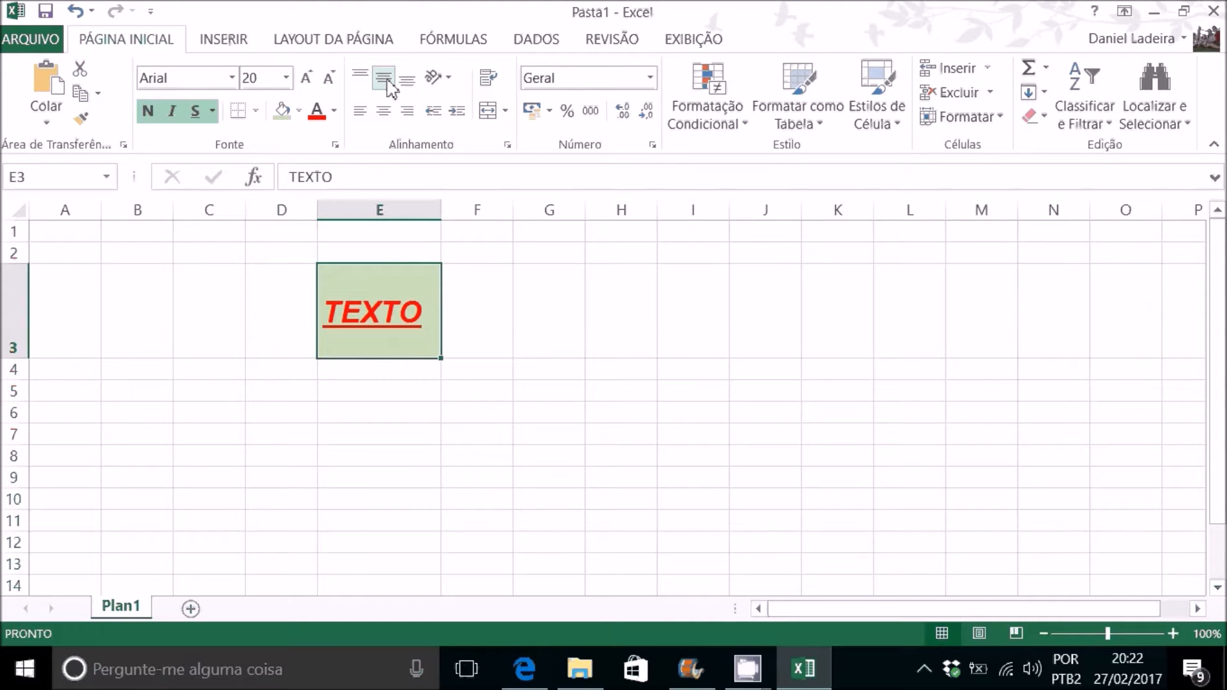
pyautogui.click(385, 113)
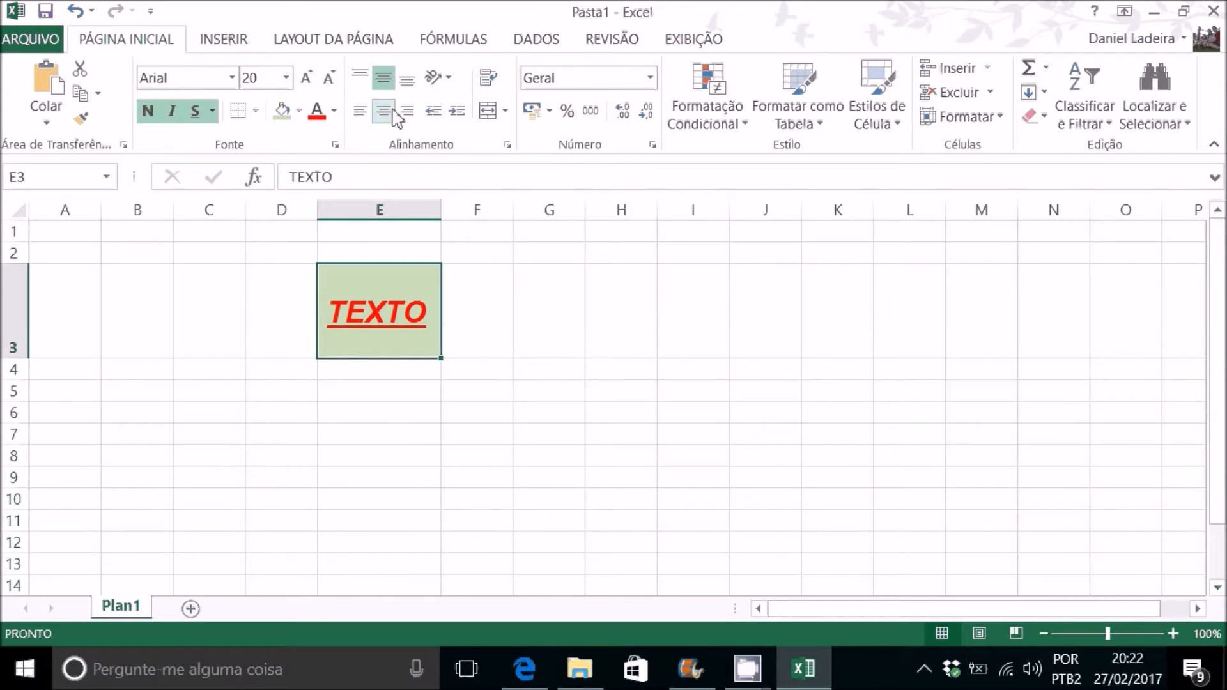
pyautogui.click(381, 115)
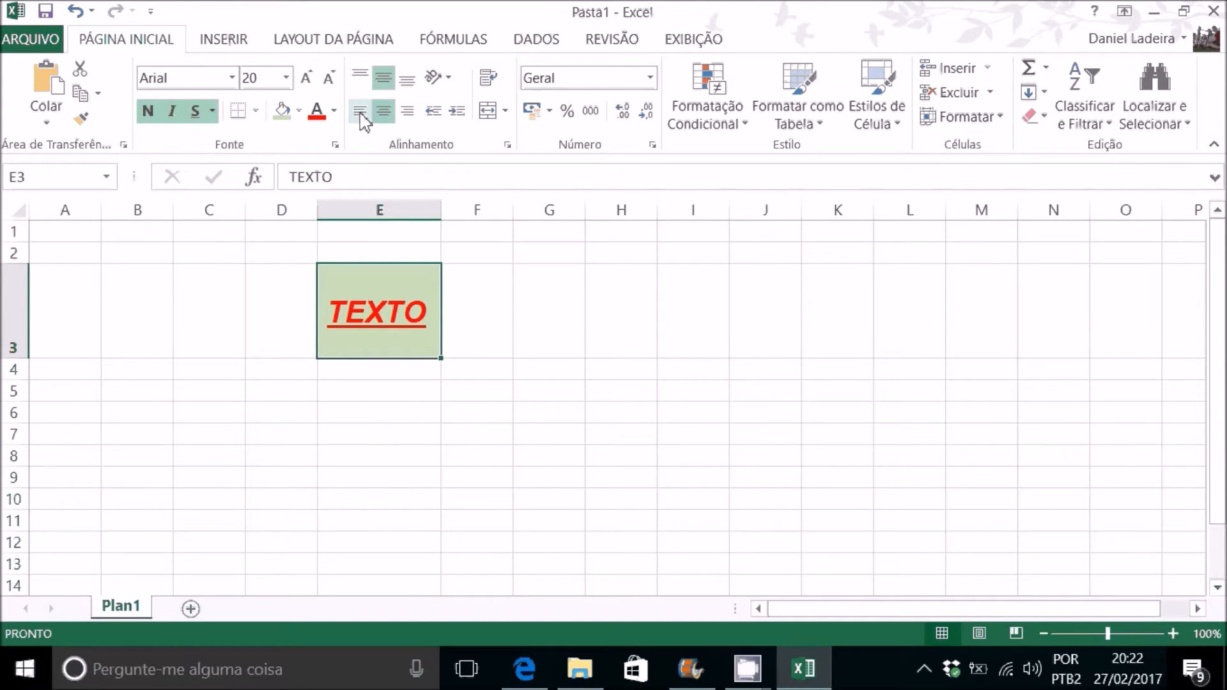
pyautogui.click(381, 115)
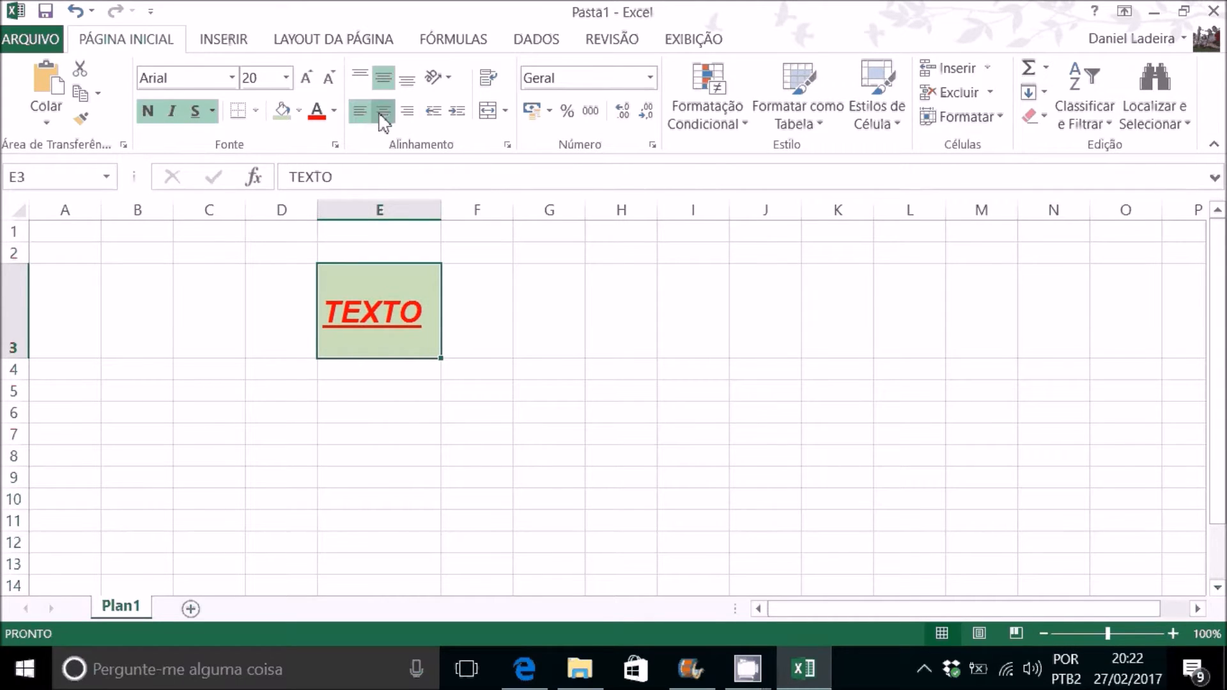
pyautogui.click(474, 311)
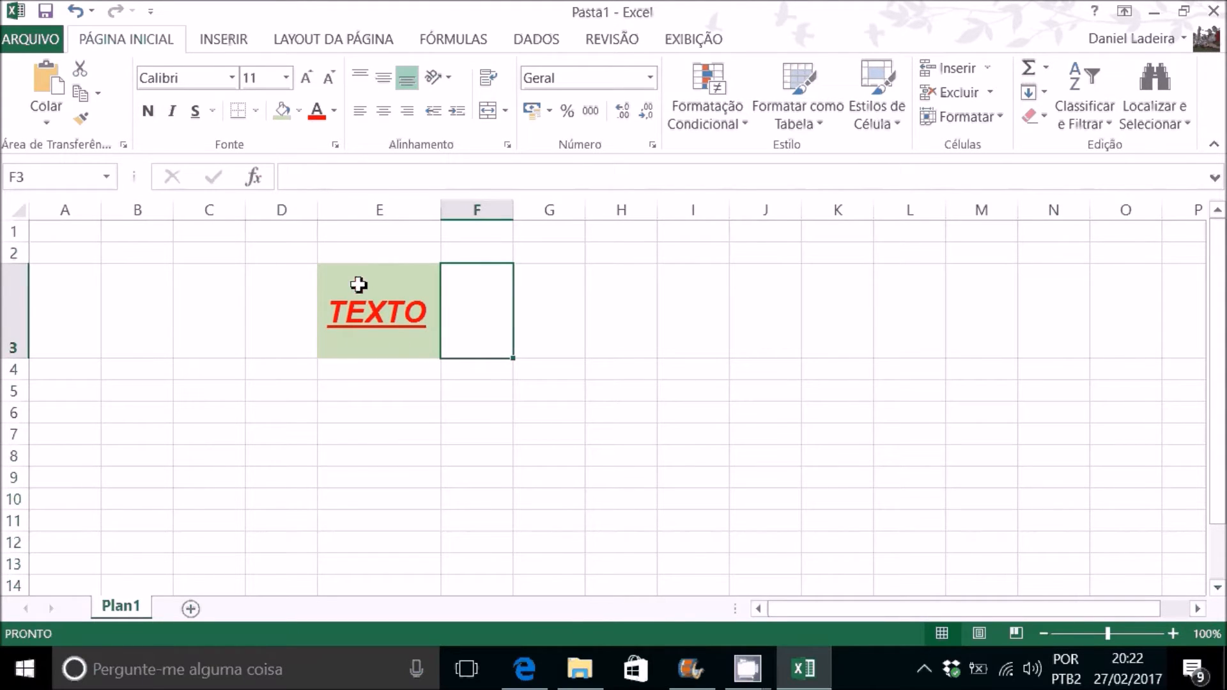
# Step: Clear the content and formatting of cell E3 by copying the blank cell E6 over it
pyautogui.click(374, 313)
pyautogui.click(386, 414)
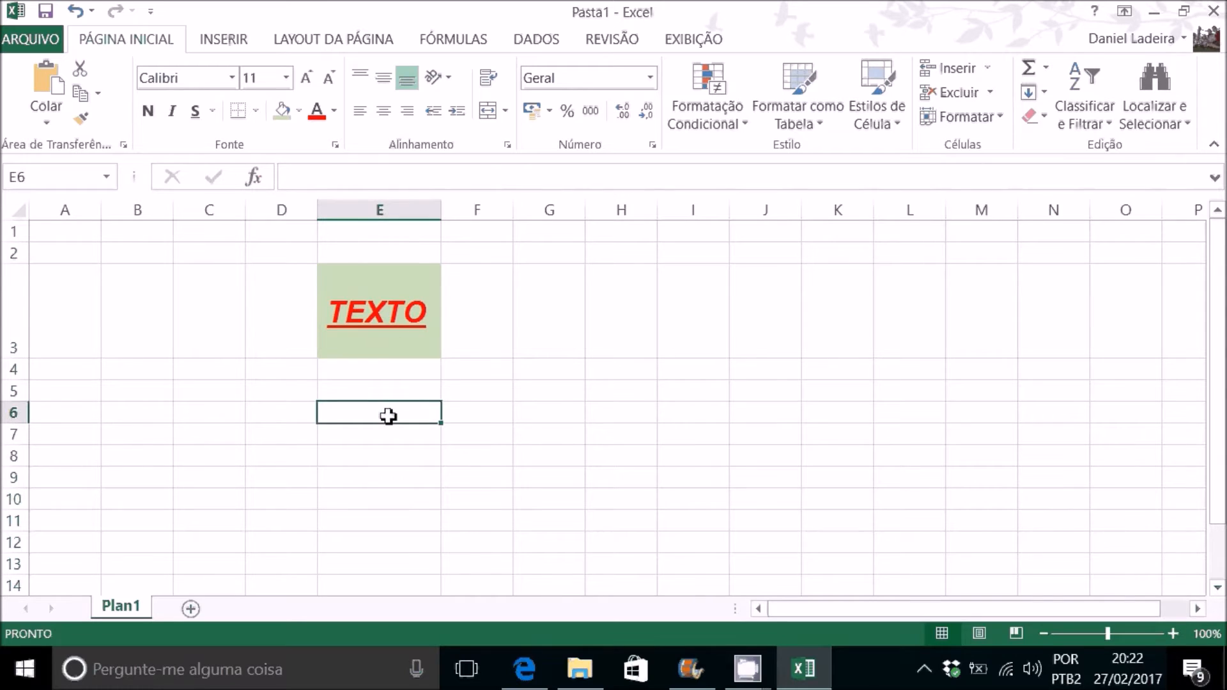
pyautogui.hotkey('ctrl', 'c')
pyautogui.click(383, 323)
pyautogui.hotkey('ctrl', 'v')
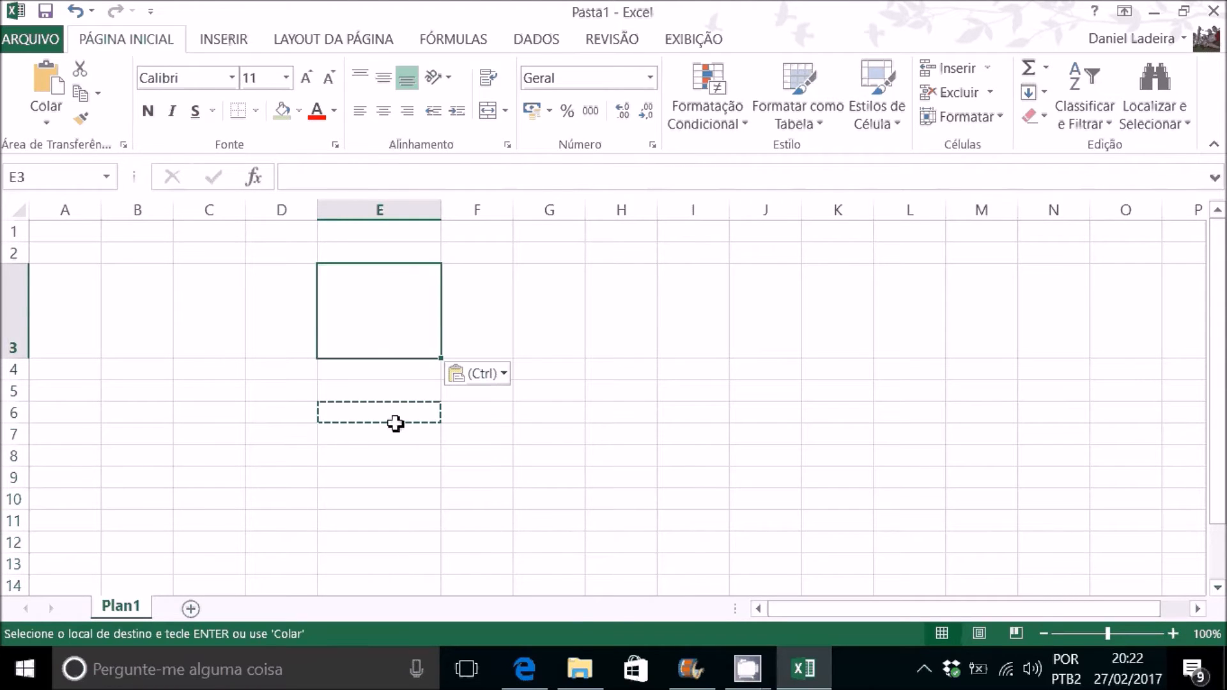
pyautogui.click(403, 373)
# Step: Shrink row 3 and column E back to roughly the size of their neighbours and clear the copy marquee
pyautogui.click(18, 214)
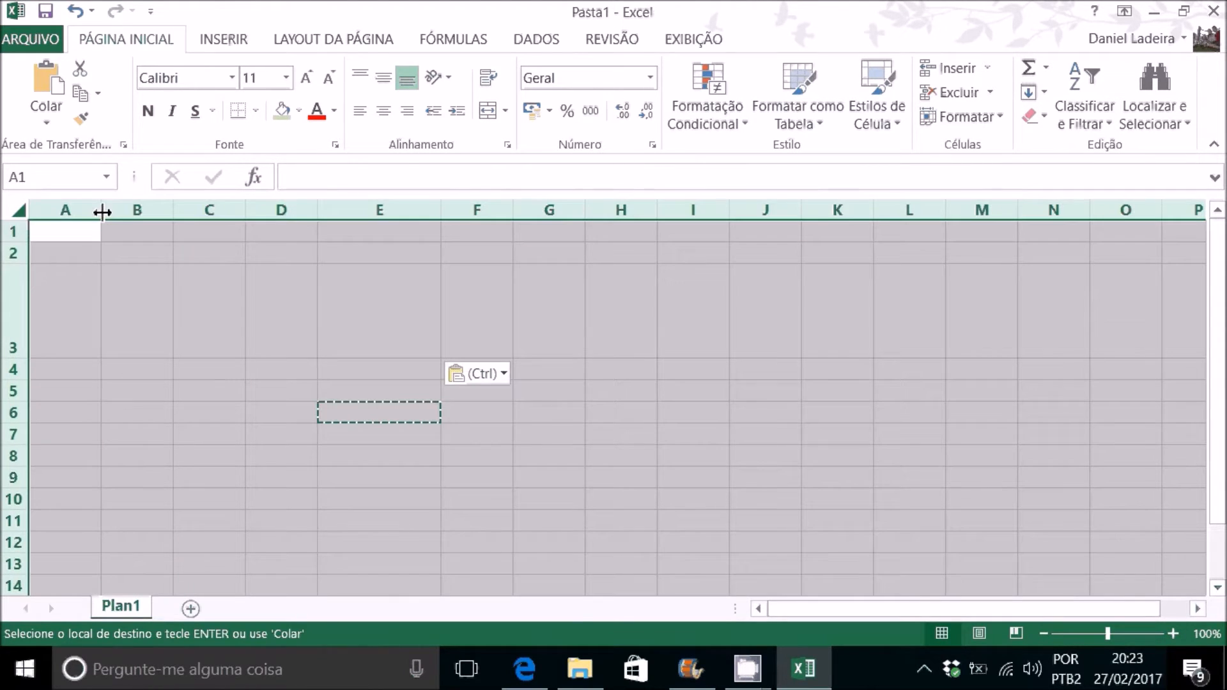
pyautogui.moveTo(79, 320); pyautogui.dragTo(287, 391)
pyautogui.click(66, 343)
pyautogui.moveTo(13, 358); pyautogui.dragTo(27, 290)
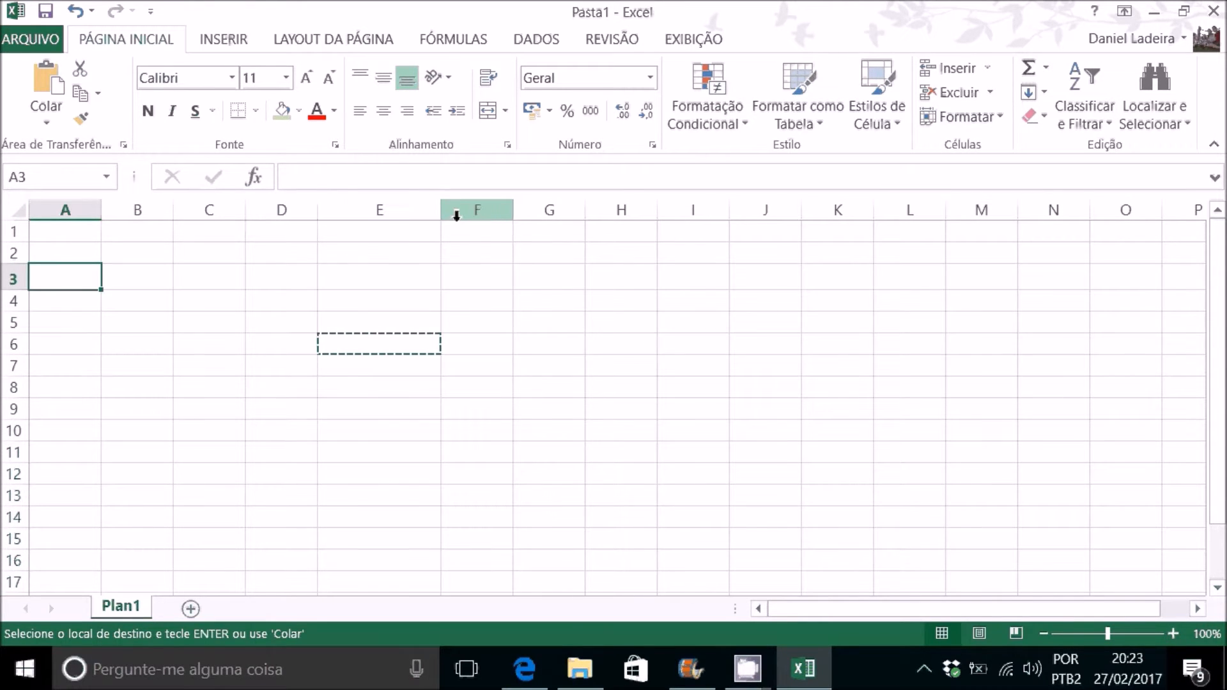
pyautogui.moveTo(440, 214); pyautogui.dragTo(394, 214)
pyautogui.click(422, 279)
pyautogui.press('Escape')
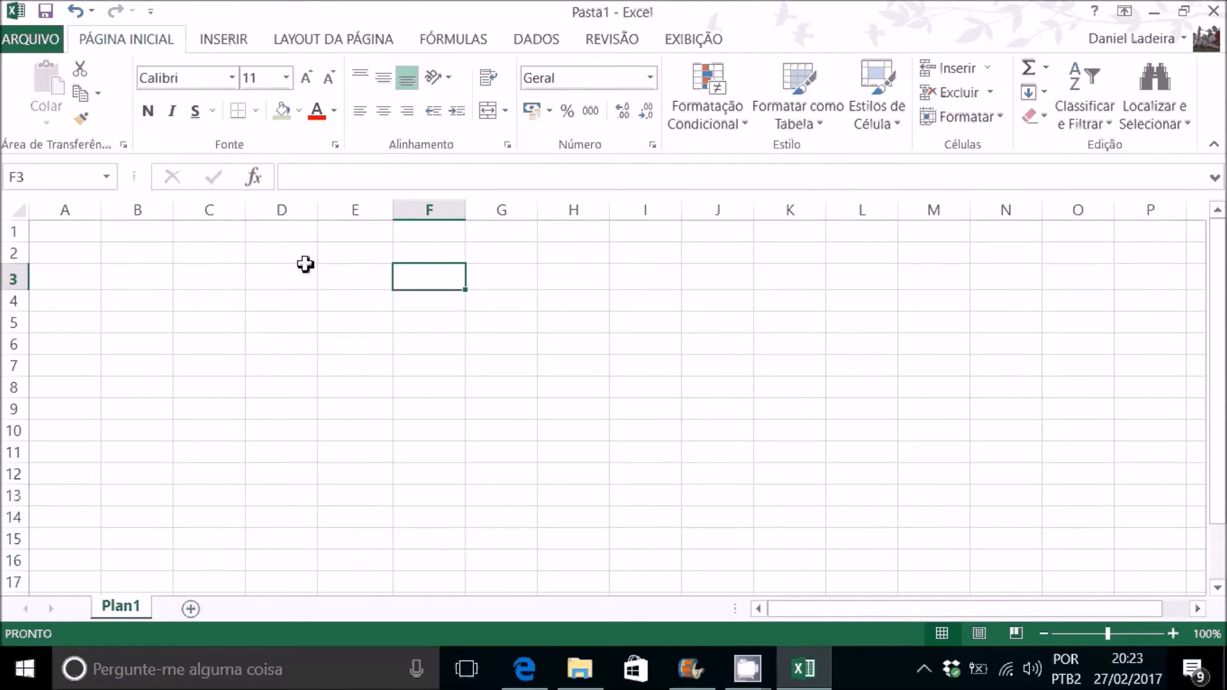
# Step: Enter the title NOTAS in cell C2
pyautogui.click(216, 252)
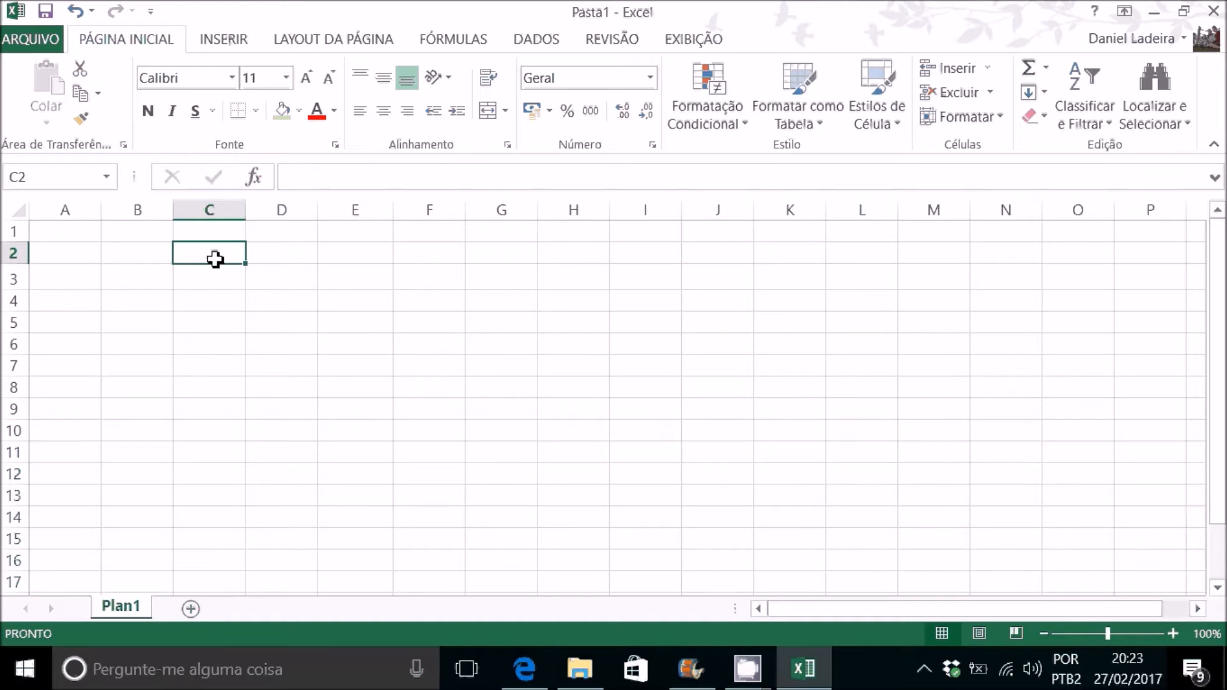
pyautogui.write('NO')
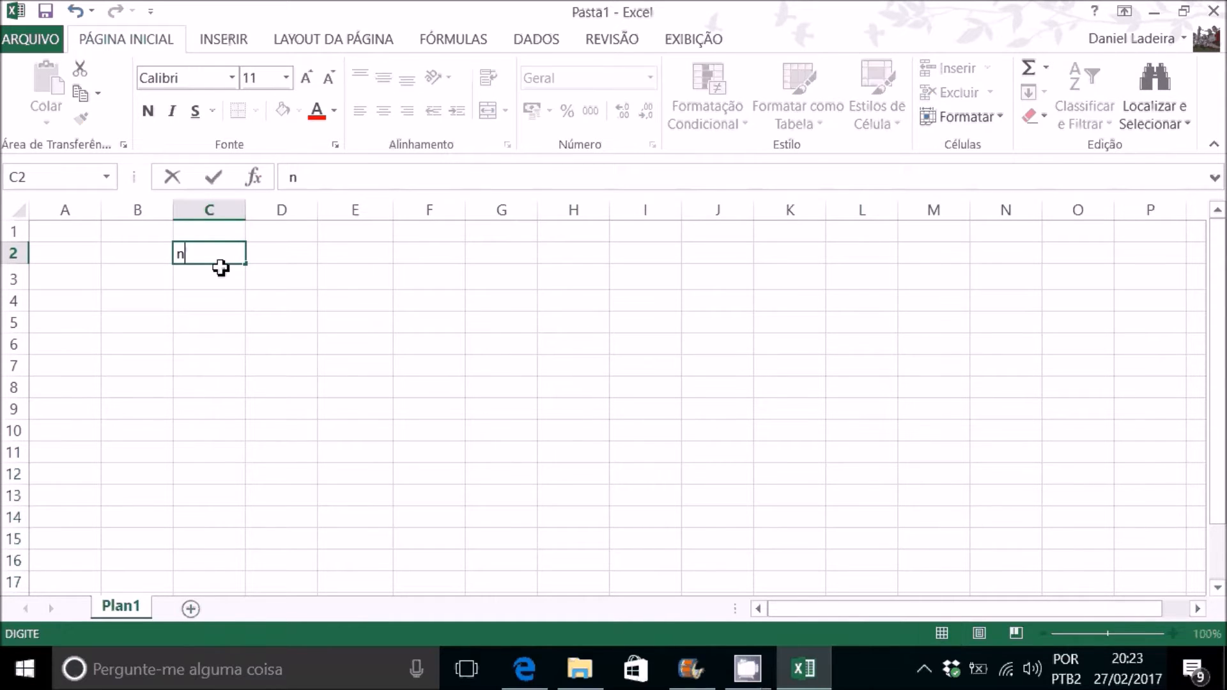
pyautogui.press('BackSpace')
pyautogui.press('BackSpace')
pyautogui.write('NOTSS')
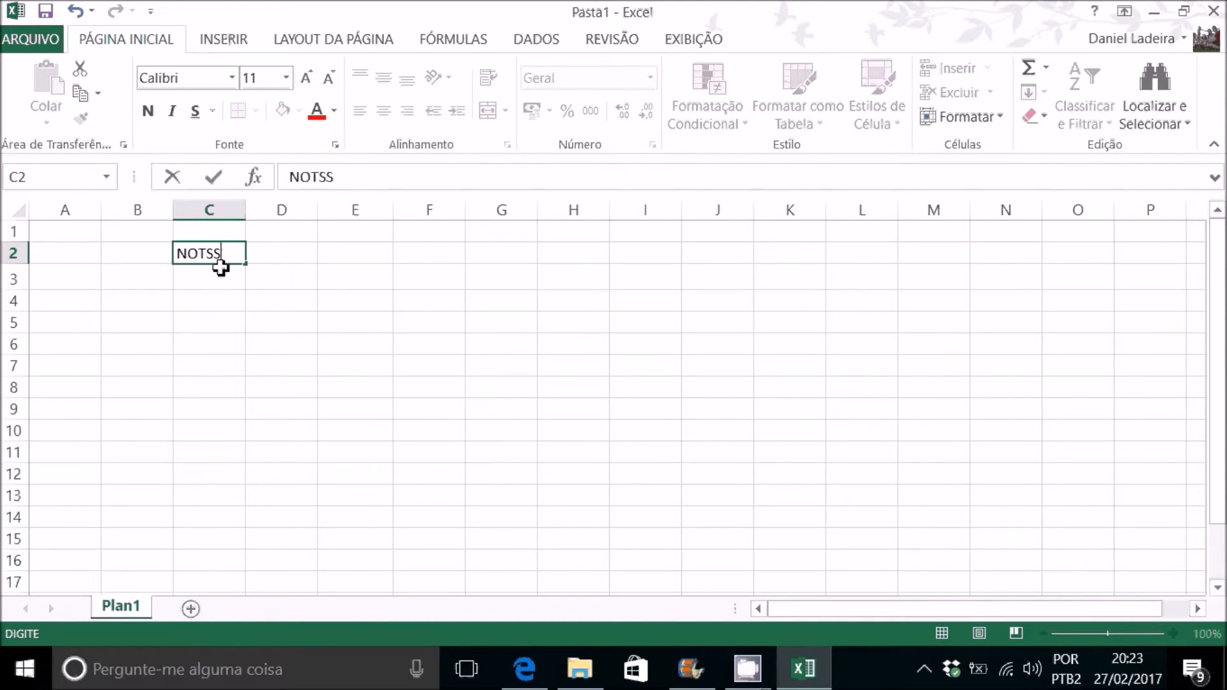
pyautogui.write('S[')
pyautogui.press('Return')
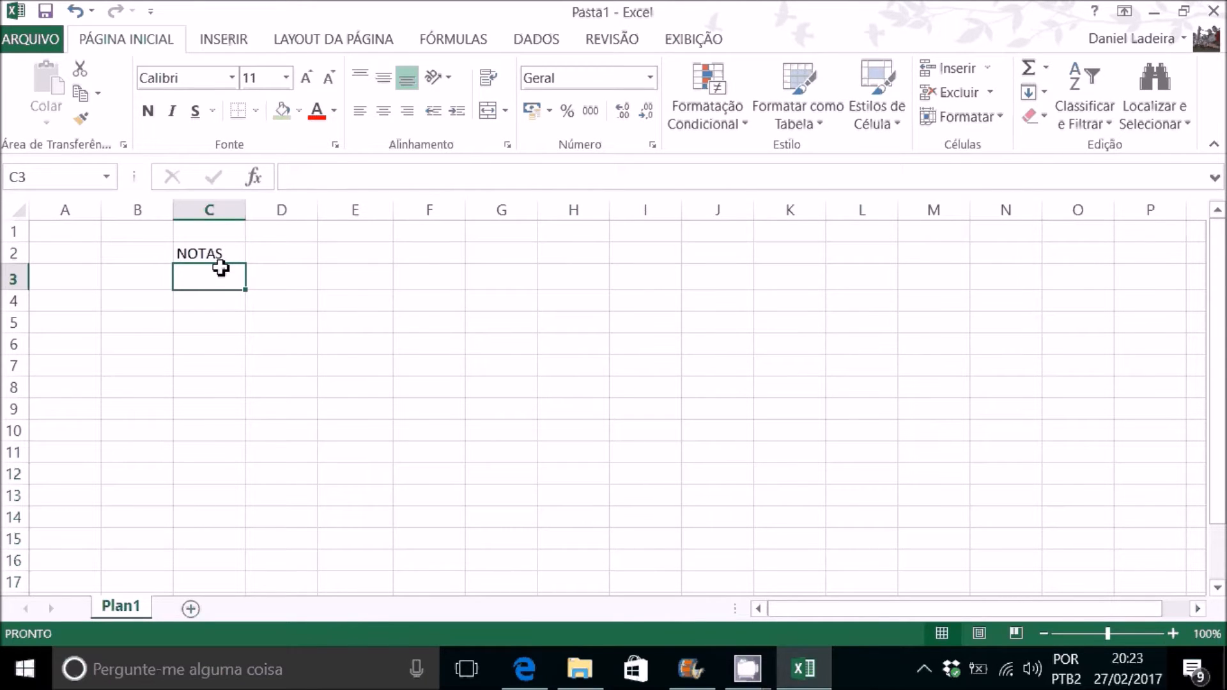
pyautogui.click(300, 256)
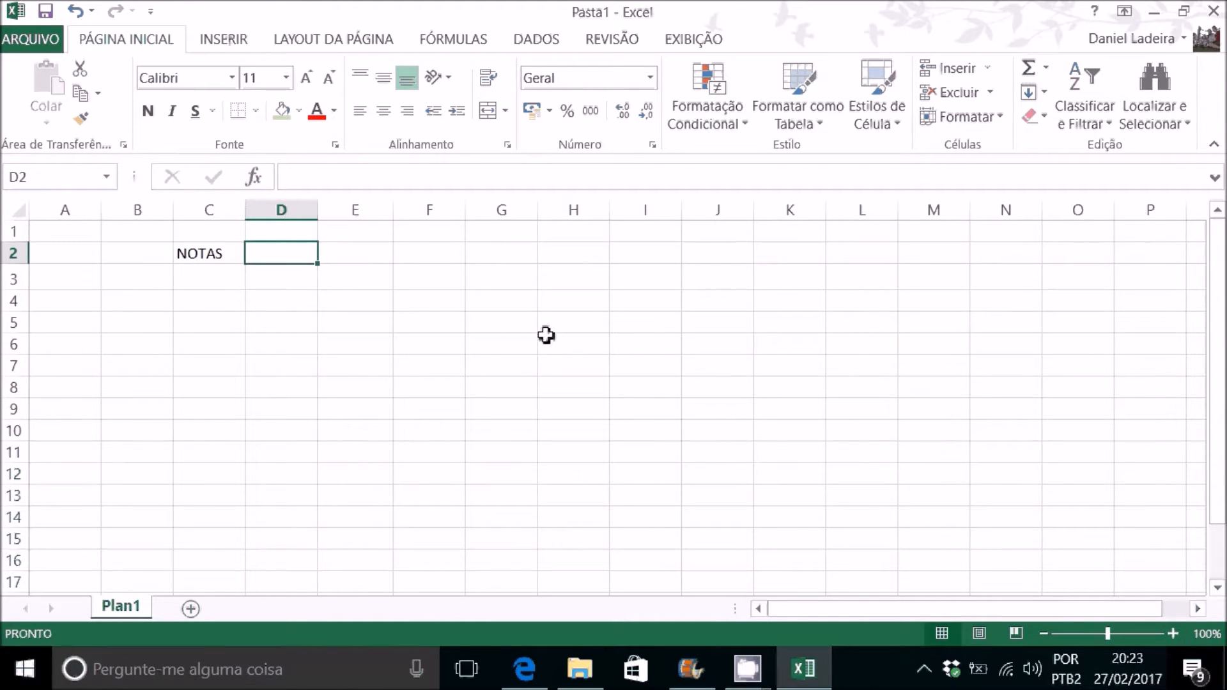
# Step: Enter Matéria 1 in cell C3 and autofill the series across to Matéria 5 in cell G3
pyautogui.click(227, 282)
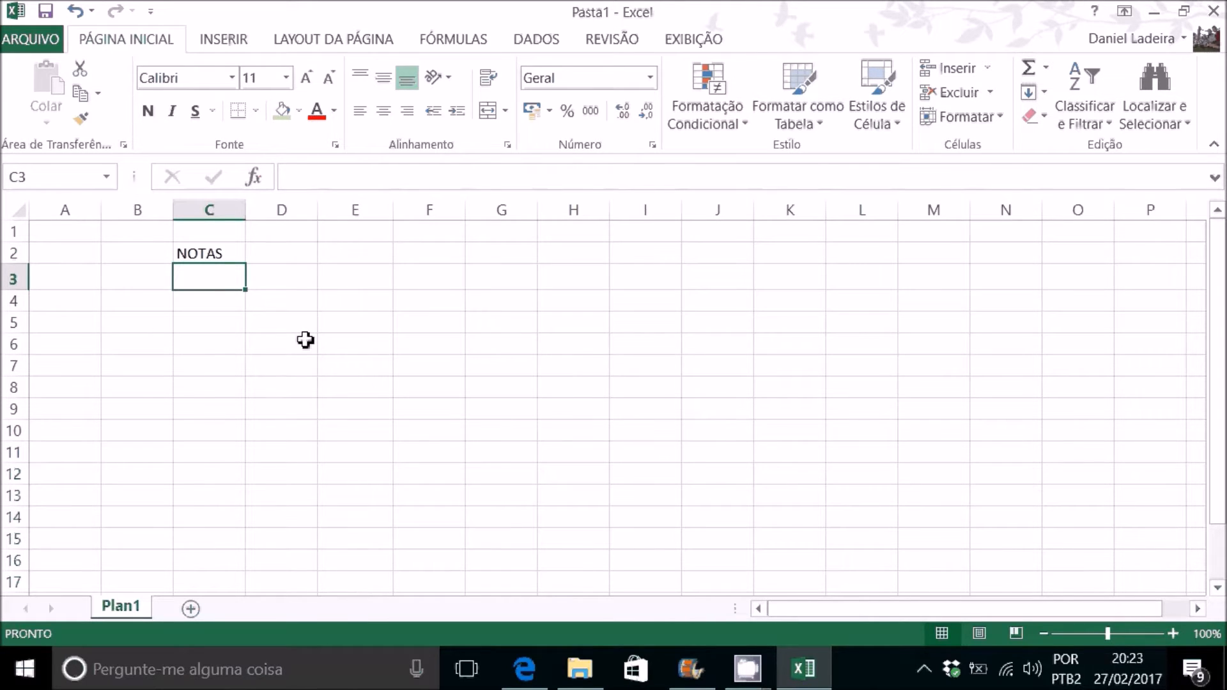
pyautogui.write('m')
pyautogui.press('BackSpace')
pyautogui.write('M')
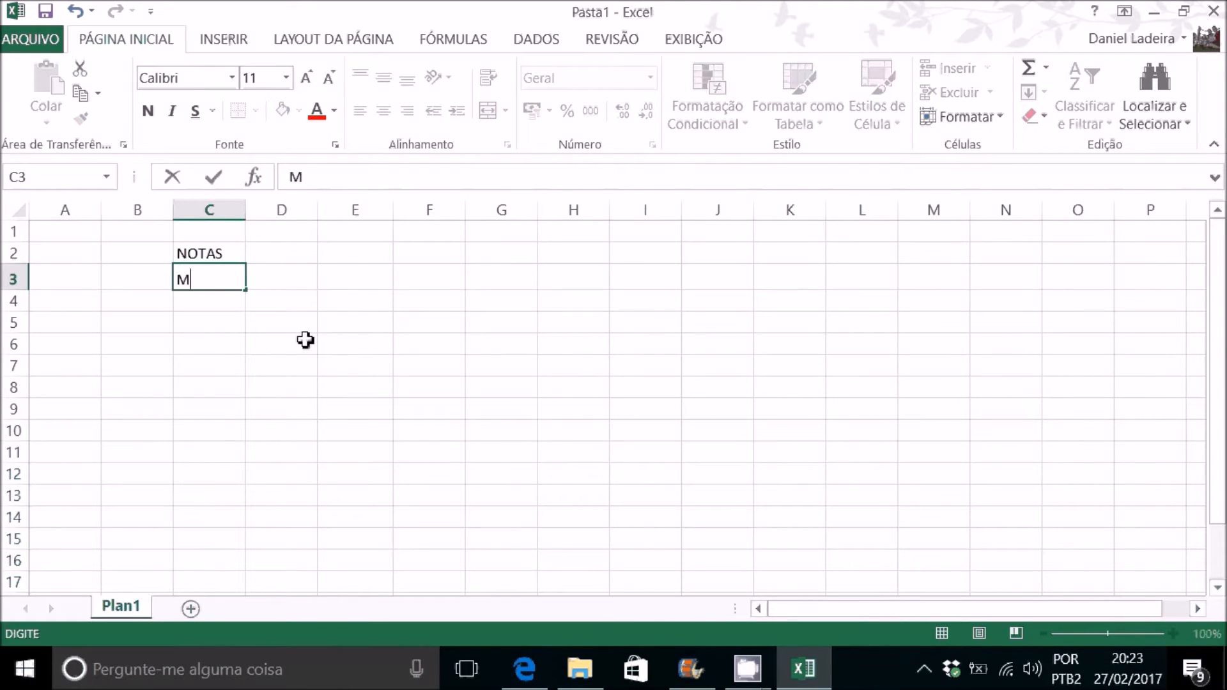
pyautogui.write('até')
pyautogui.press('Return')
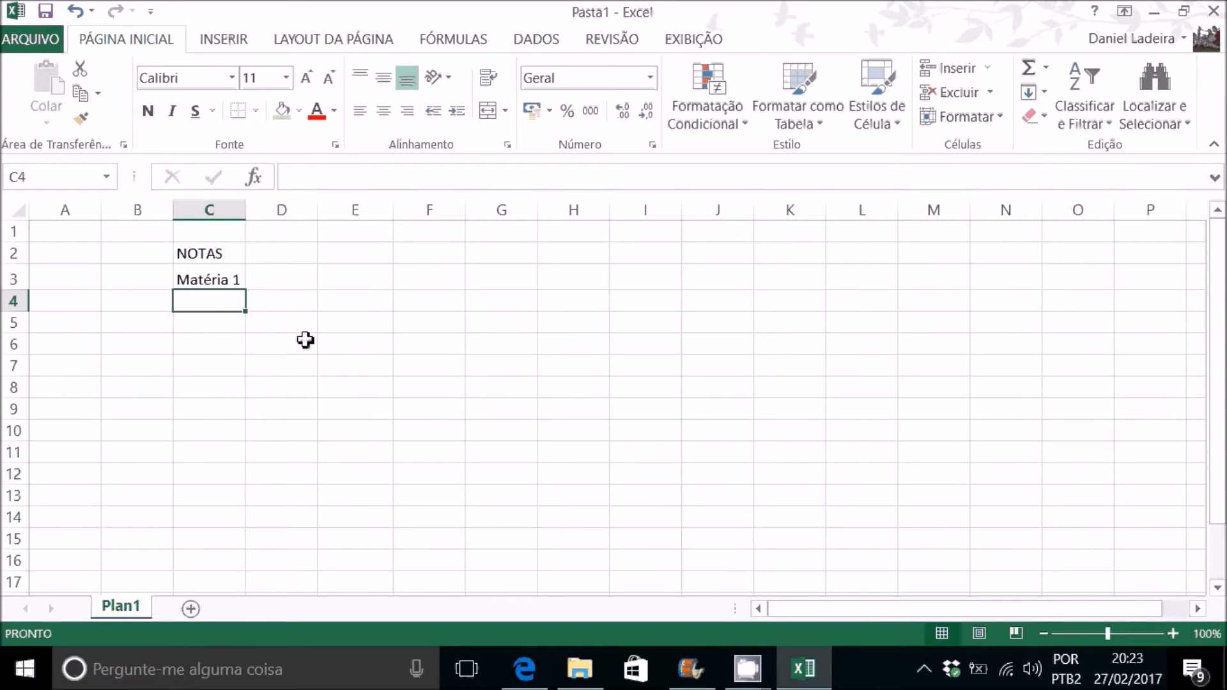
pyautogui.click(201, 279)
pyautogui.moveTo(246, 289); pyautogui.dragTo(515, 299)
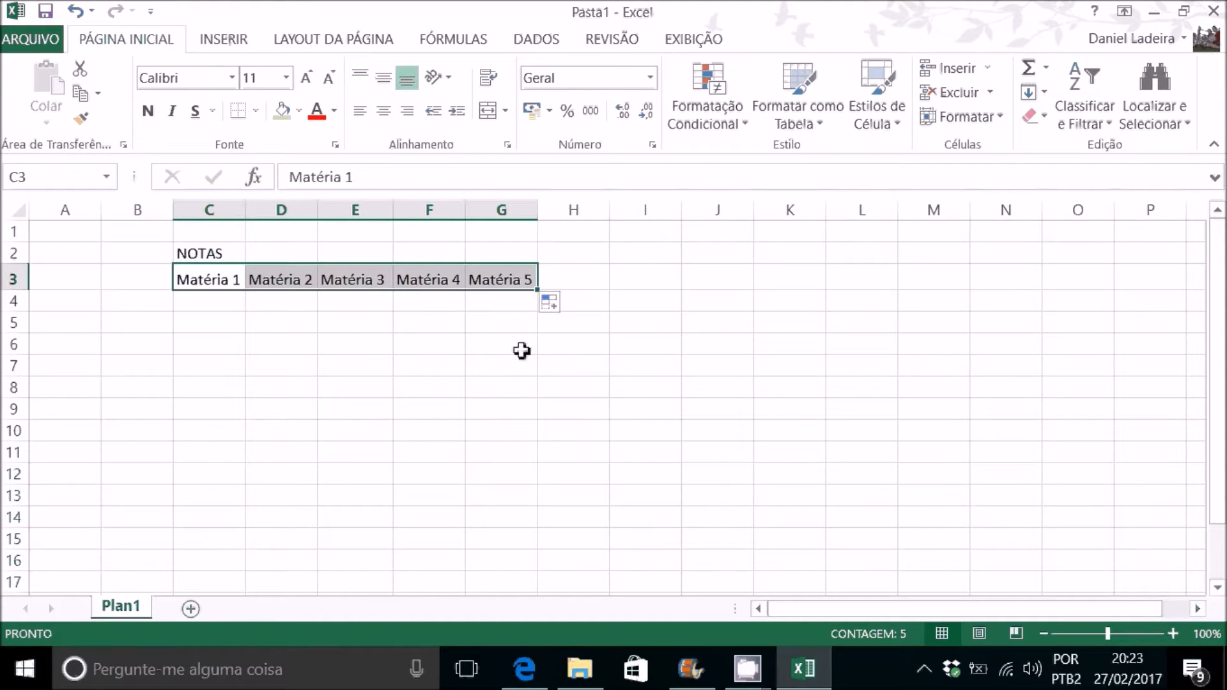
pyautogui.click(500, 279)
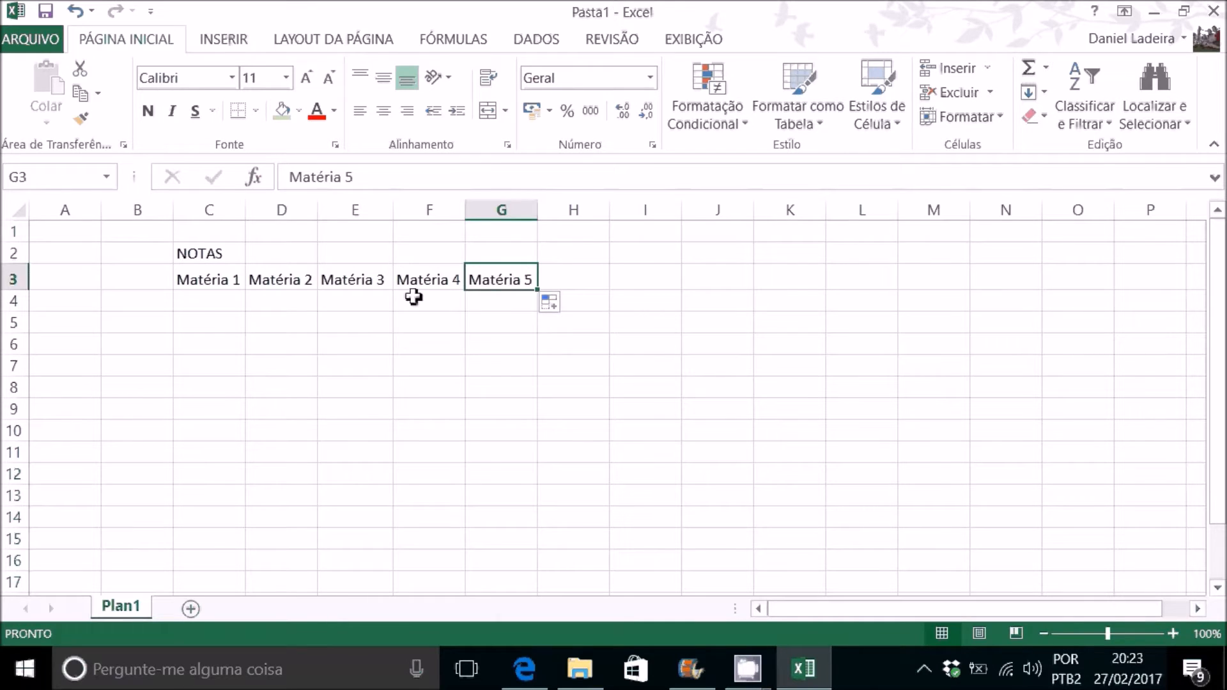
# Step: Enter the grades 8 for Matéria 1 in cell C4 and 9 for Matéria 2 in cell D4
pyautogui.click(207, 300)
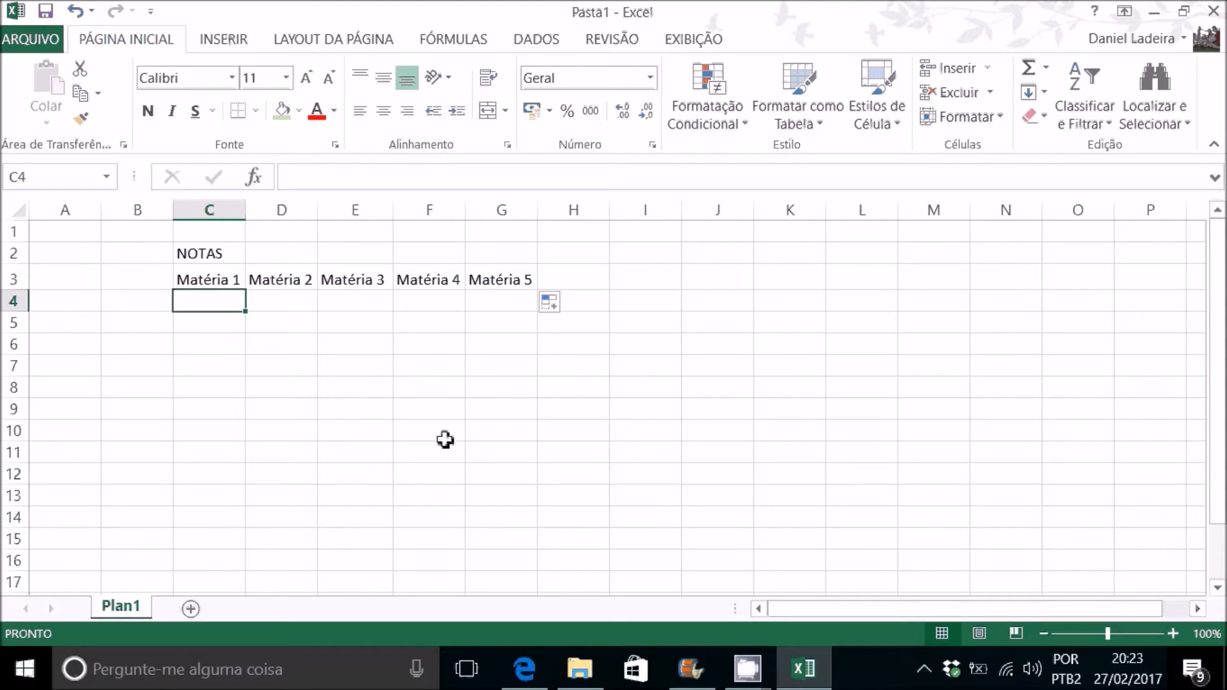
pyautogui.write('8')
pyautogui.press('Return')
pyautogui.press('Right')
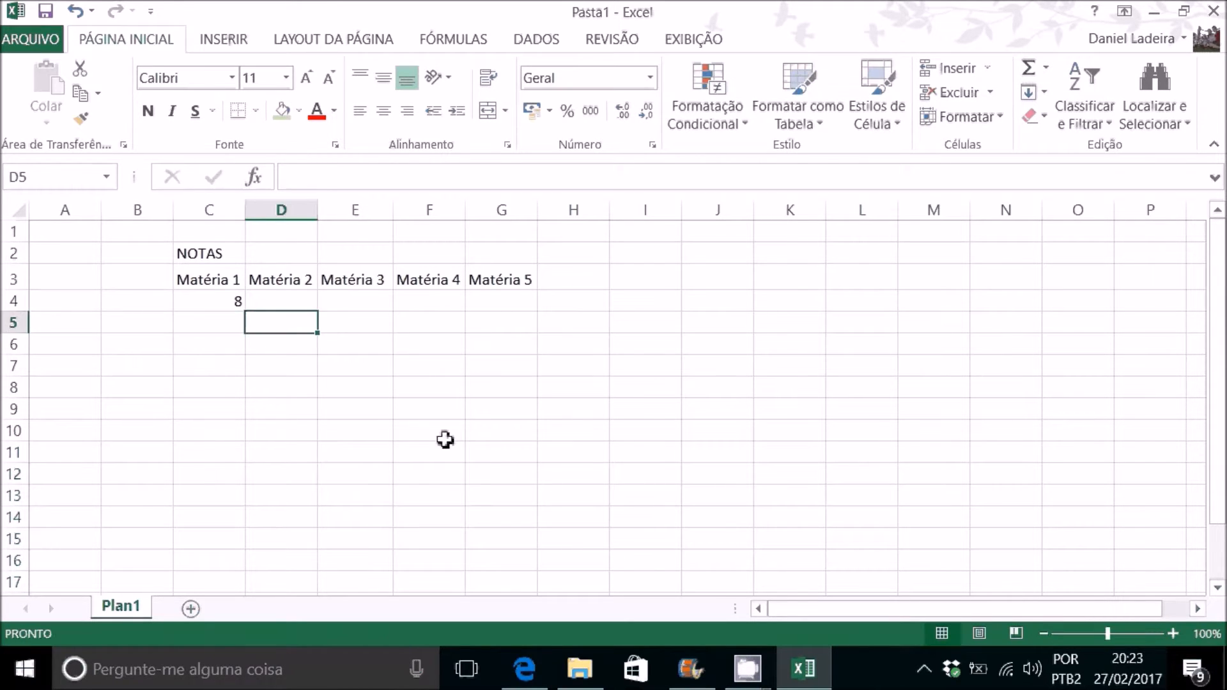
pyautogui.press('Up')
pyautogui.write('9')
pyautogui.press('Return')
pyautogui.press('Right')
# Step: Enter the grades 9,5, 8,5 and 9,7 for Matéria 3 to Matéria 5 in cells E4 to G4
pyautogui.press('Up')
pyautogui.write('9,5')
pyautogui.press('Tab')
pyautogui.write('8')
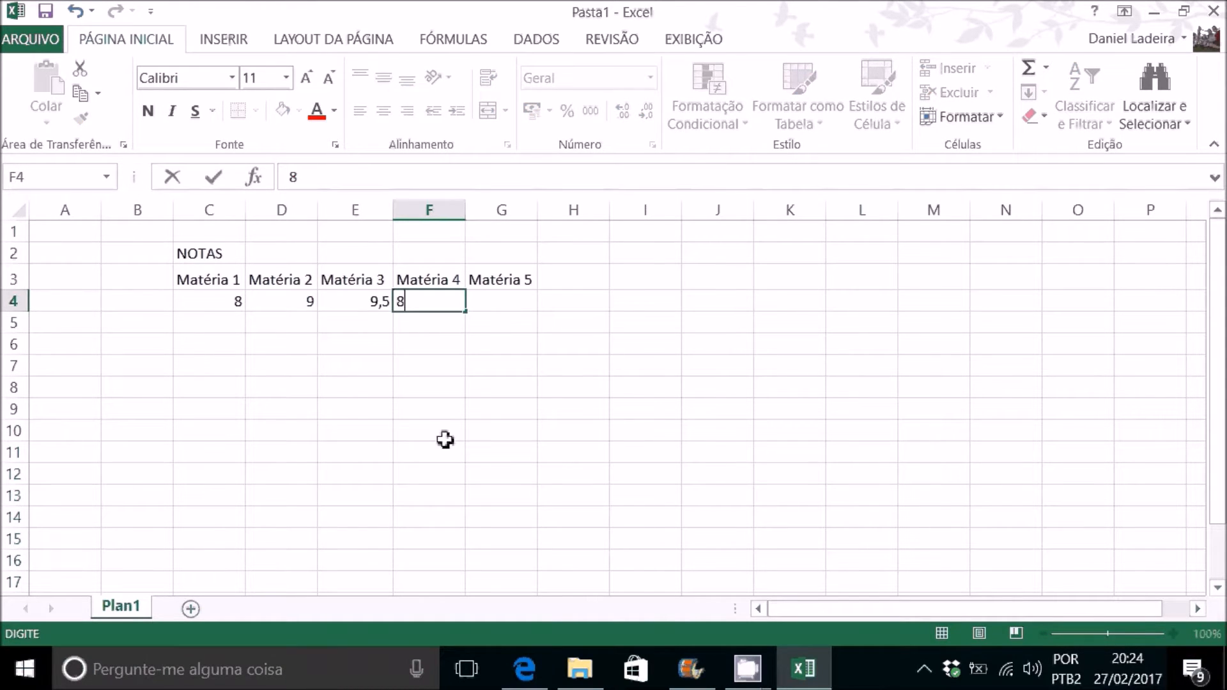
pyautogui.write(',5')
pyautogui.press('Tab')
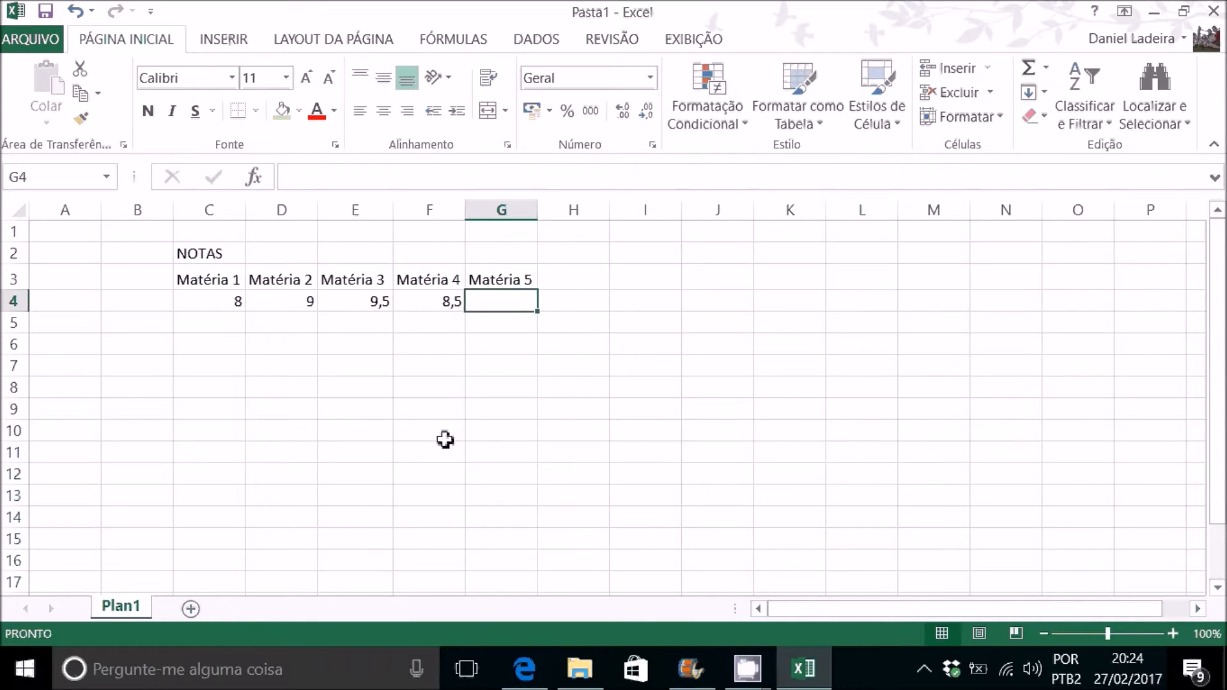
pyautogui.write('9,')
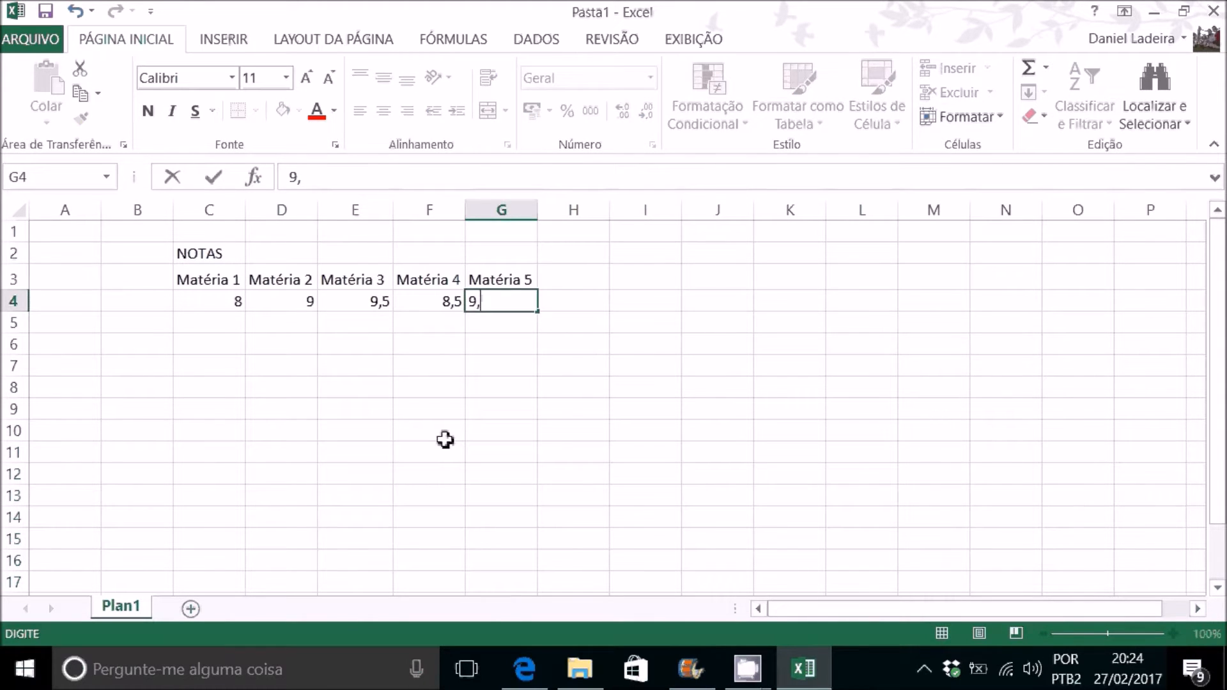
pyautogui.write('7')
pyautogui.press('Return')
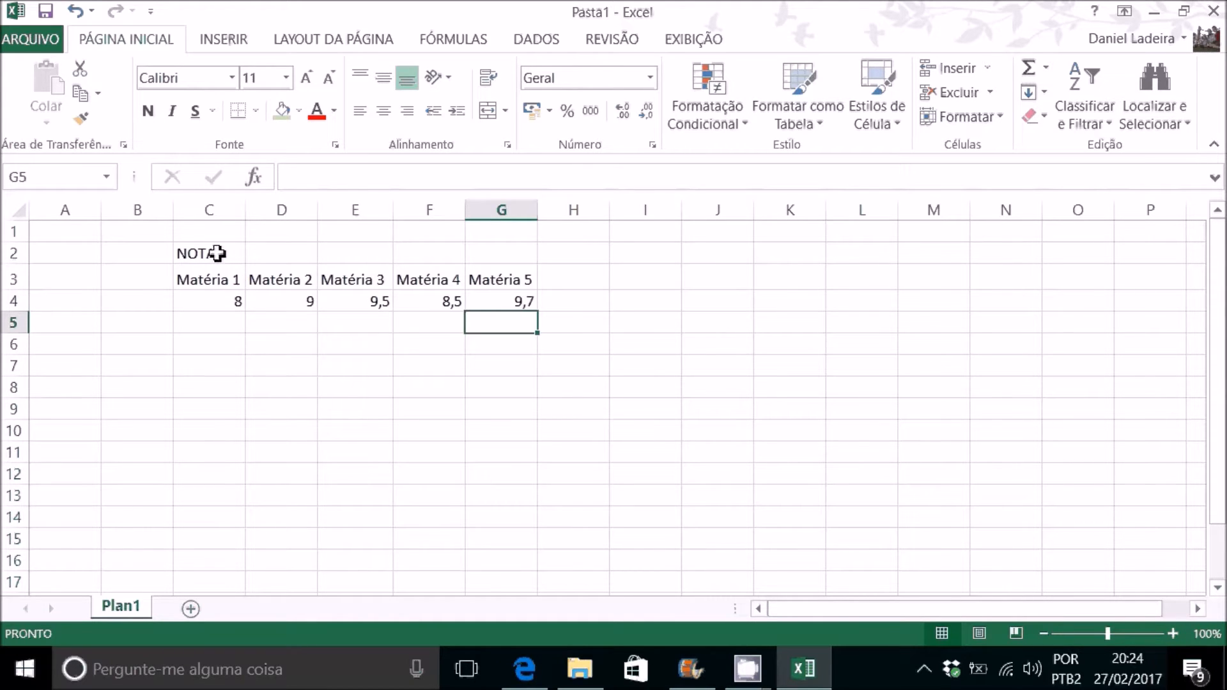
# Step: Format NOTAS as a heading merged and centered across C2:G2, with font size 20 and a light blue fill
pyautogui.moveTo(216, 252); pyautogui.dragTo(496, 255)
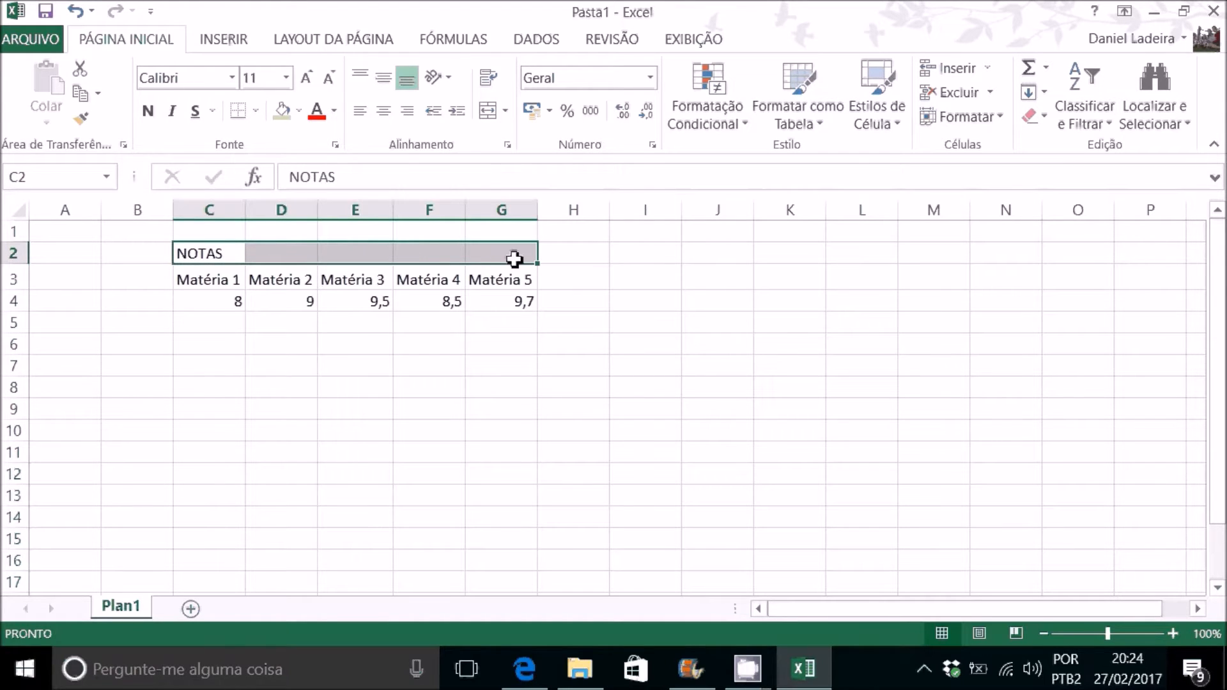
pyautogui.click(489, 112)
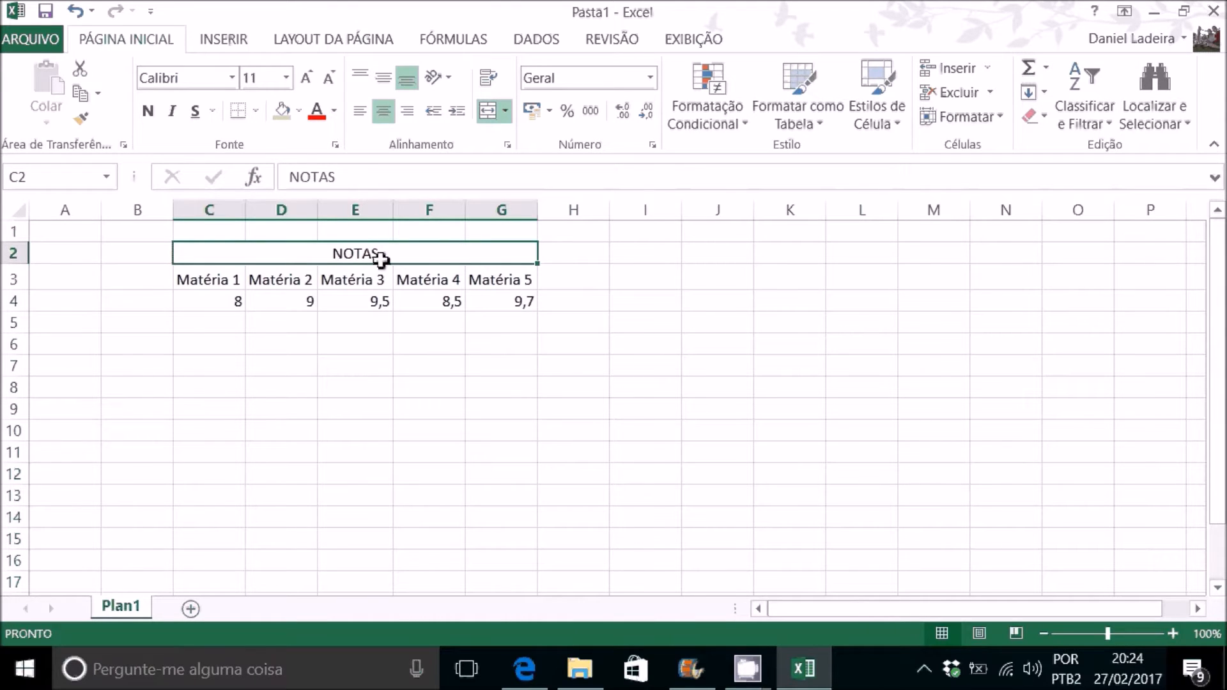
pyautogui.click(286, 77)
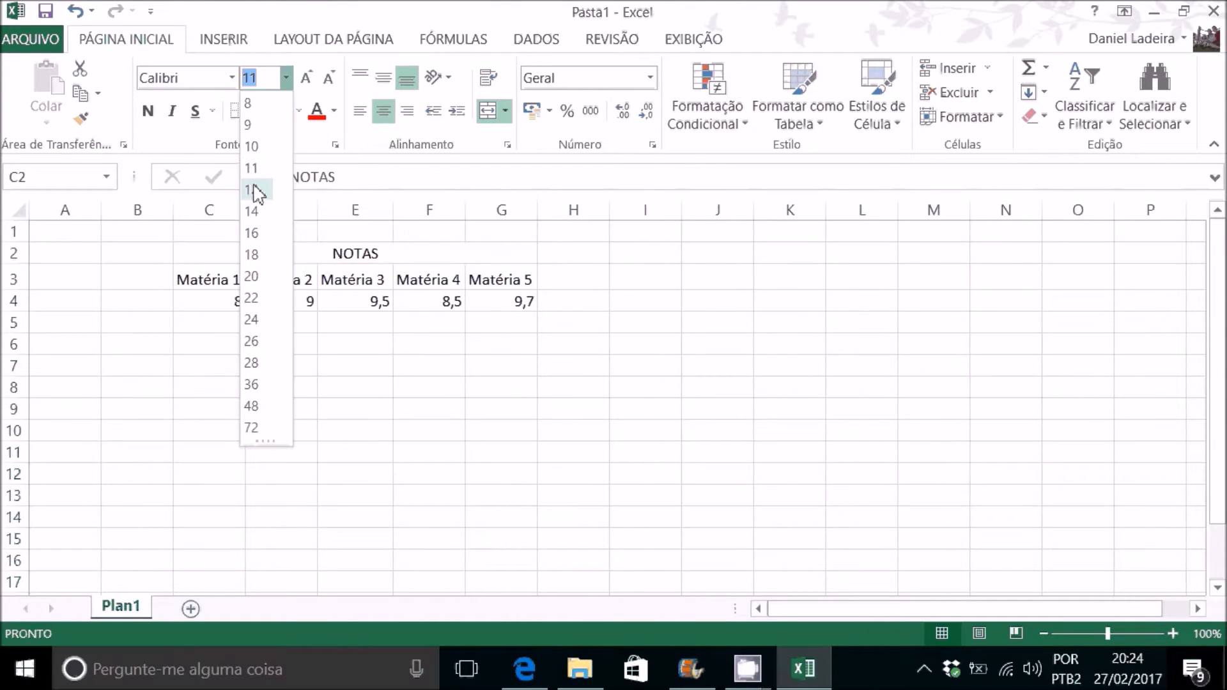
pyautogui.click(257, 275)
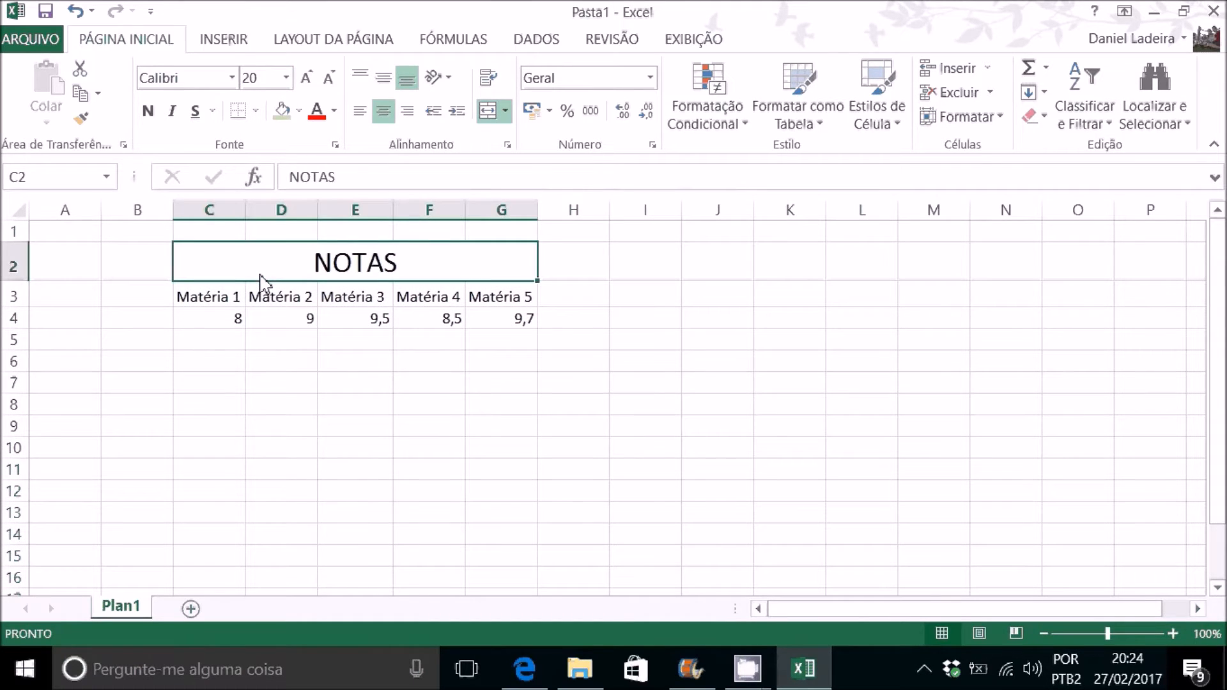
pyautogui.click(299, 111)
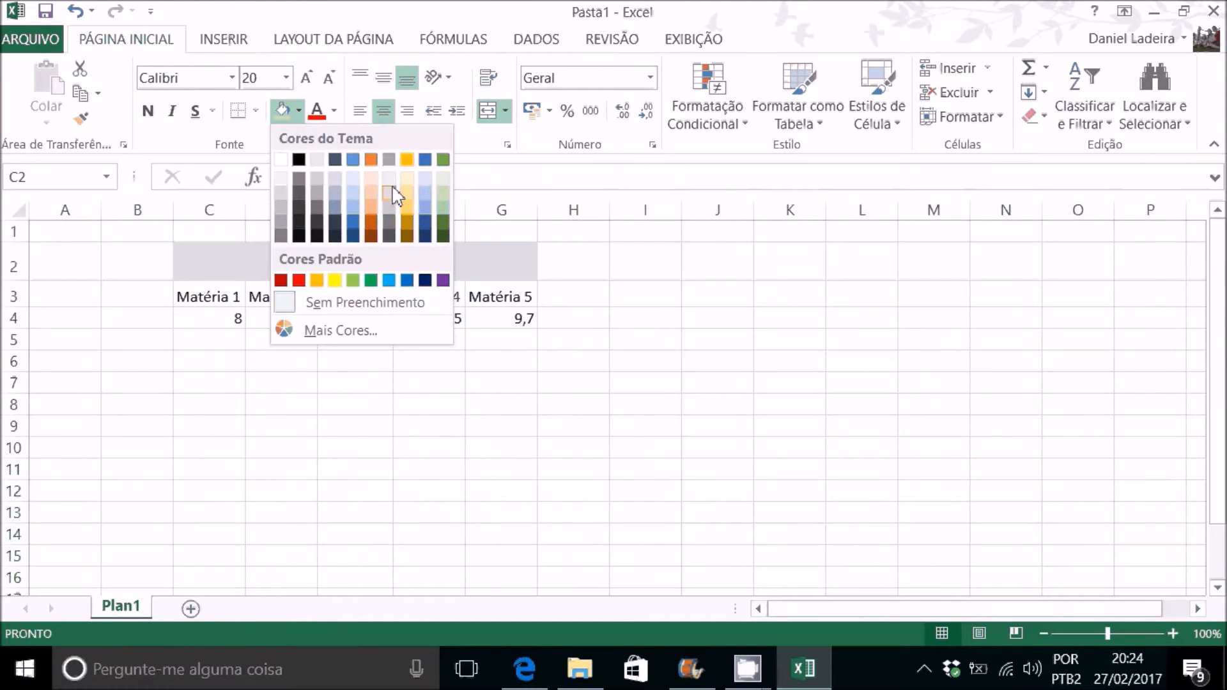
pyautogui.click(425, 182)
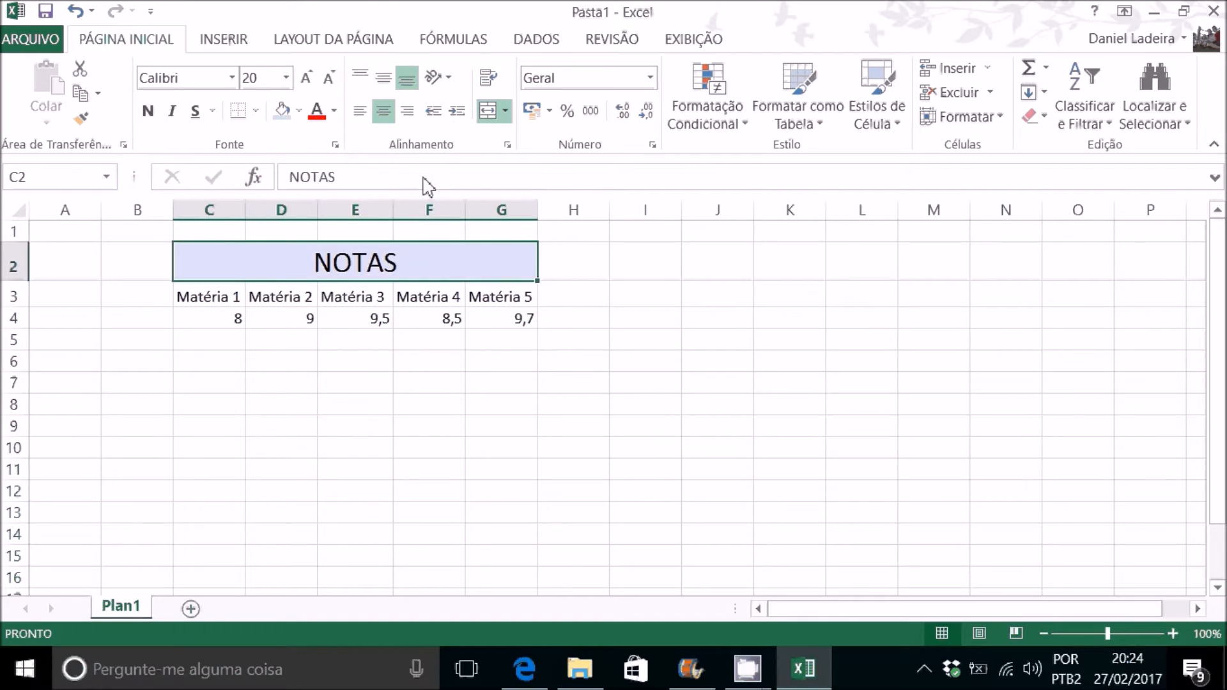
# Step: Apply all borders to the grades table in C2:G4
pyautogui.moveTo(326, 261); pyautogui.dragTo(348, 323)
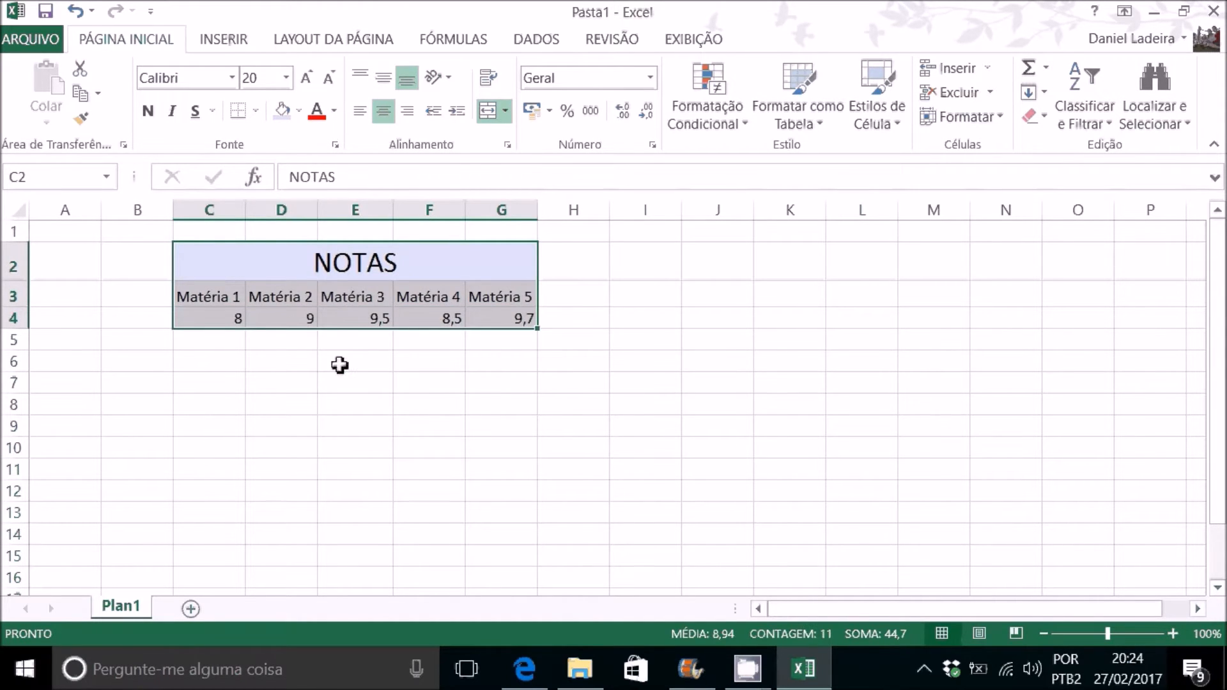
pyautogui.click(255, 112)
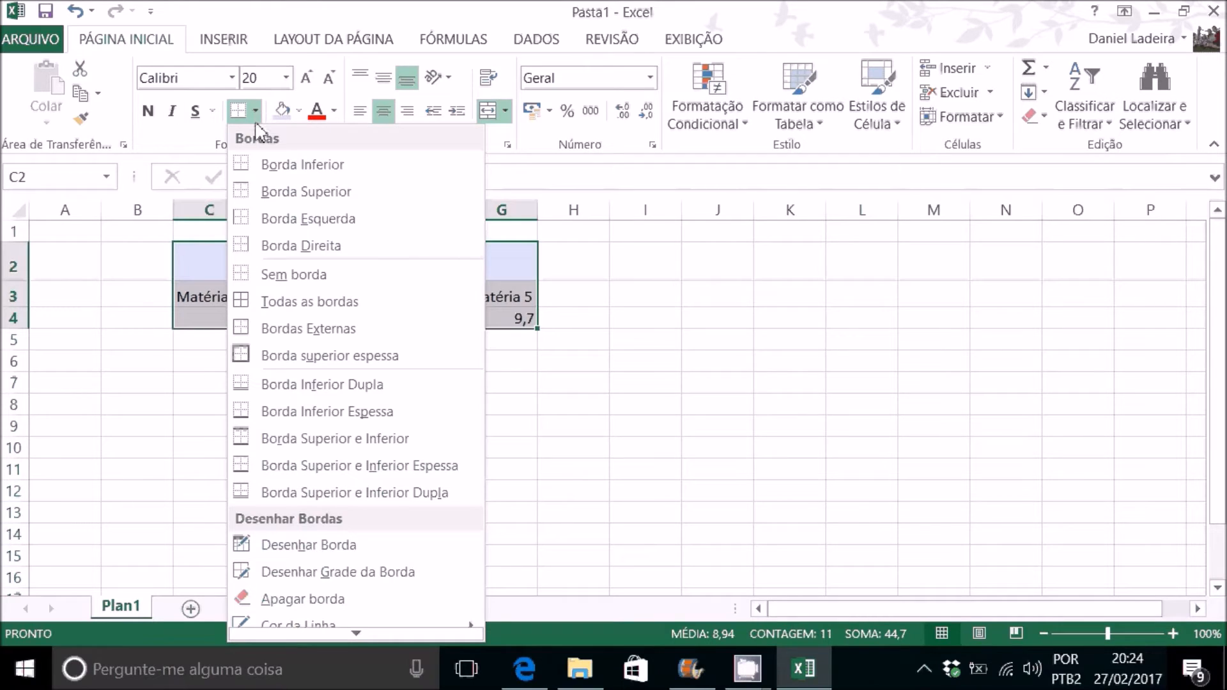
pyautogui.click(310, 302)
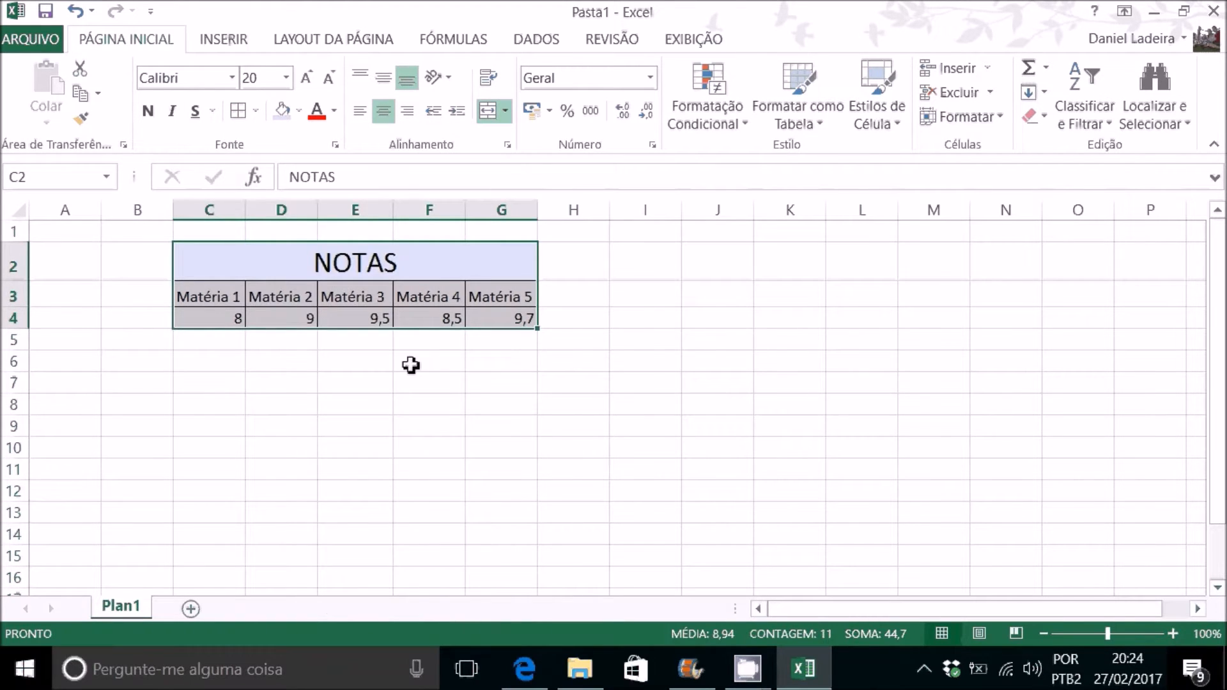
pyautogui.click(423, 383)
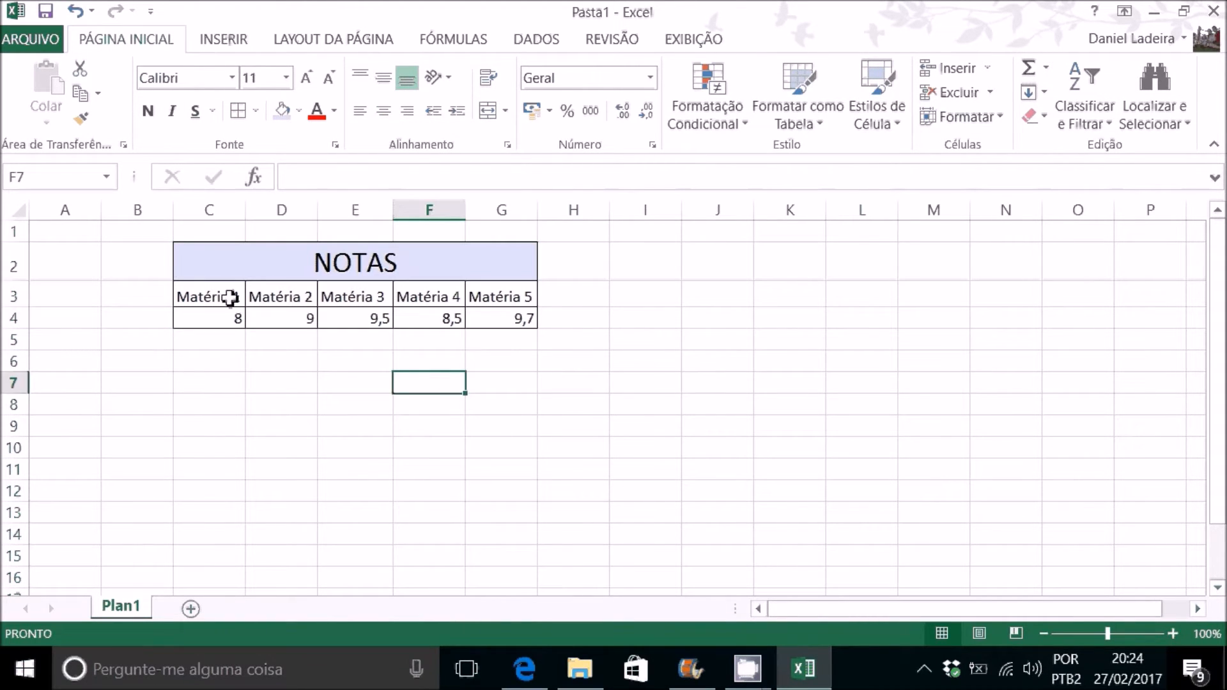
# Step: Fill the subject headers in C3:G3 with the lightest gold theme color
pyautogui.moveTo(222, 297); pyautogui.dragTo(529, 298)
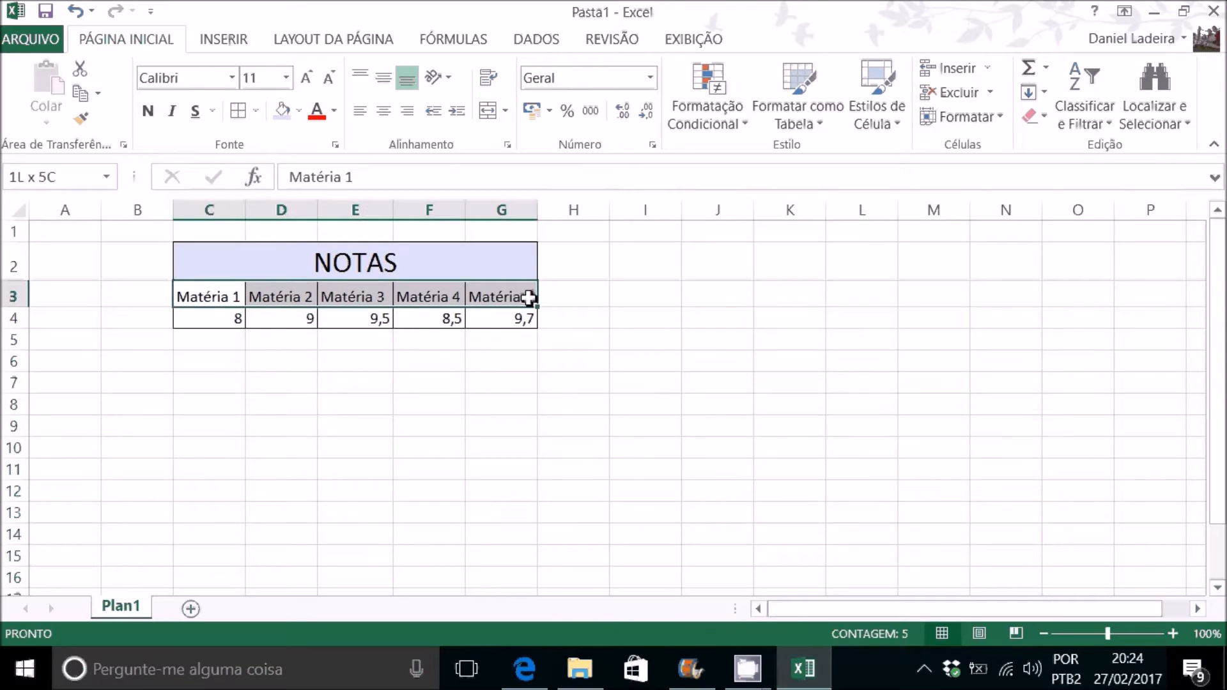
pyautogui.click(299, 111)
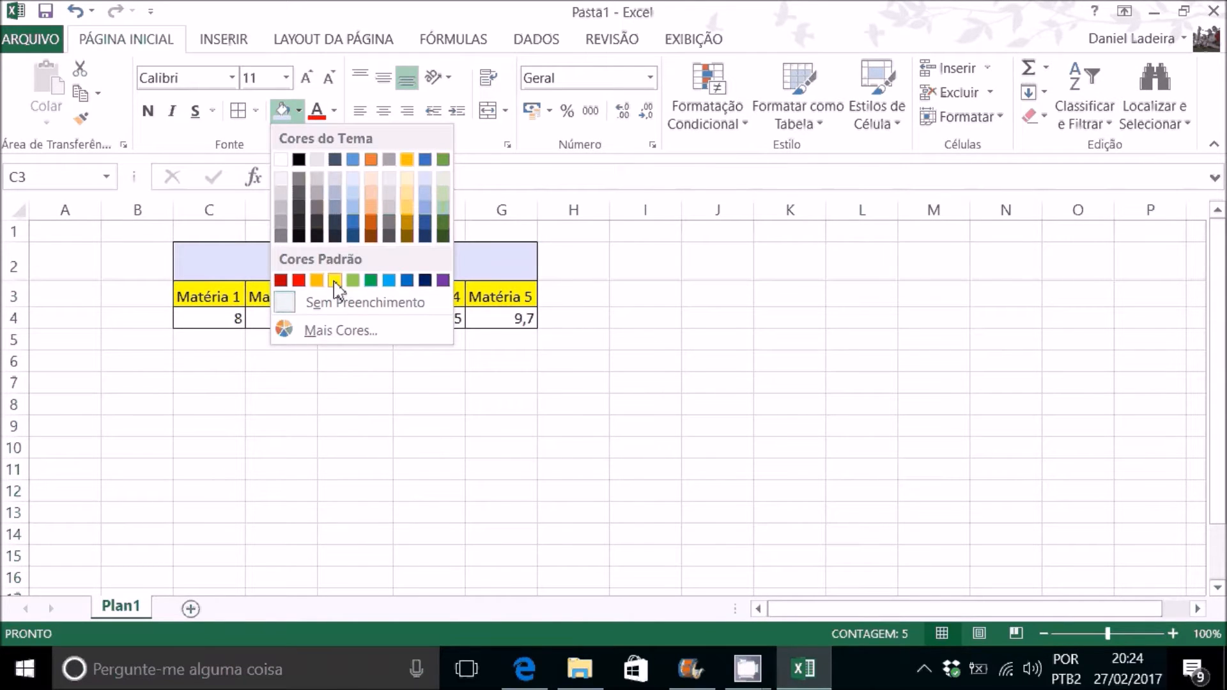
pyautogui.click(408, 179)
pyautogui.moveTo(481, 341); pyautogui.dragTo(455, 343)
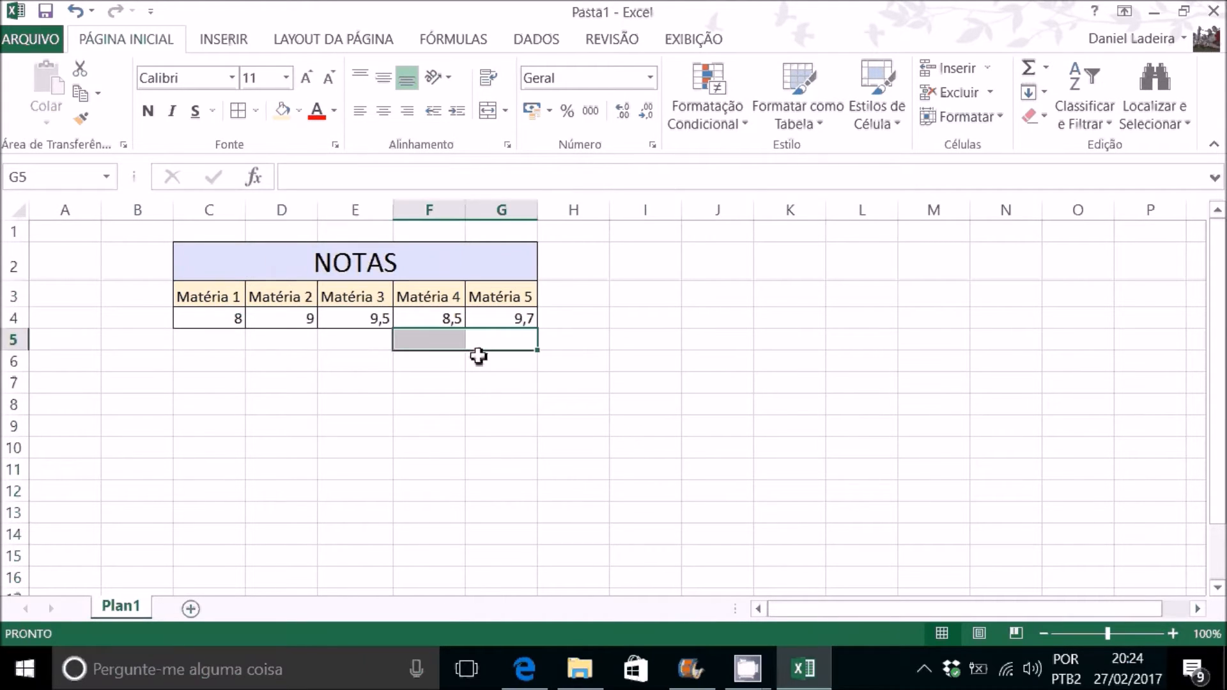
pyautogui.click(378, 361)
# Step: Make the subject headers in C3:G3 and the merged NOTAS heading bold
pyautogui.click(229, 301)
pyautogui.moveTo(230, 301); pyautogui.dragTo(466, 292)
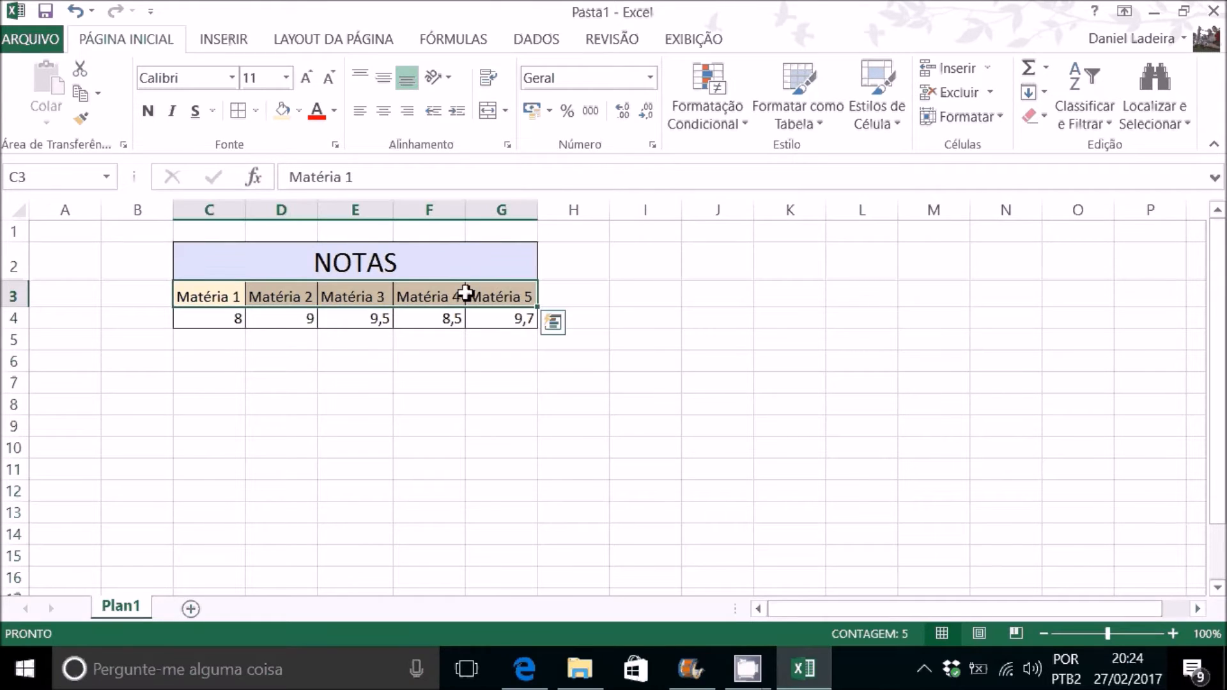
pyautogui.click(148, 110)
pyautogui.click(386, 260)
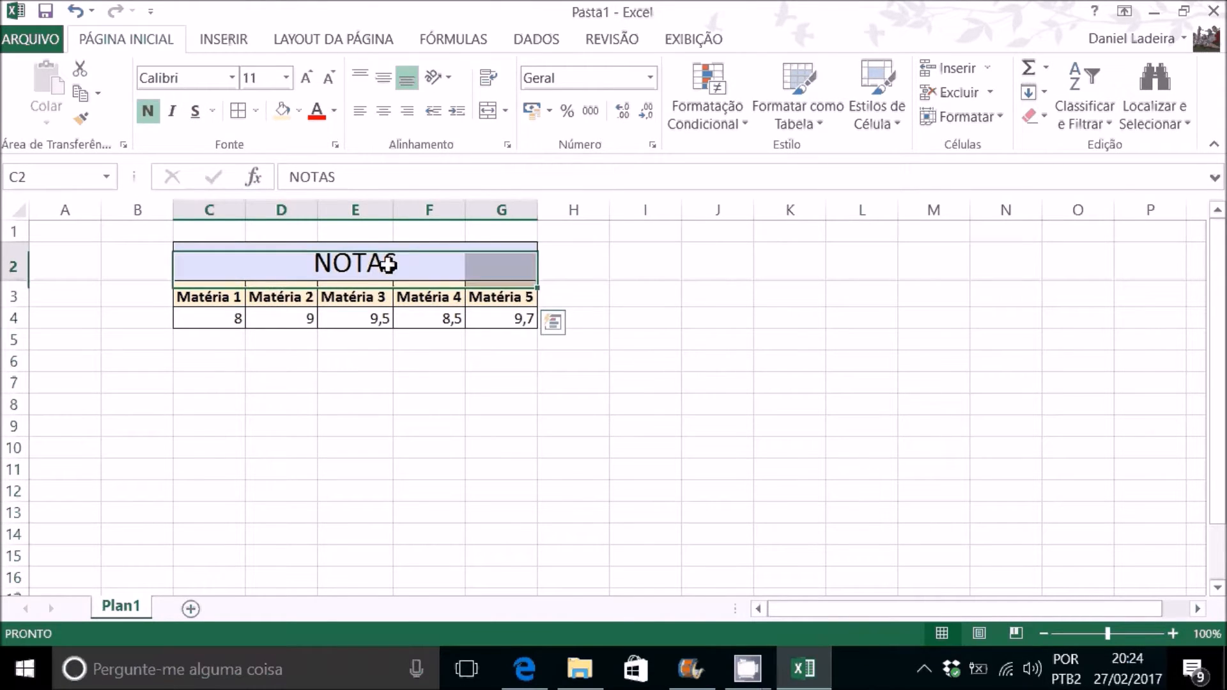
pyautogui.click(147, 110)
pyautogui.click(361, 364)
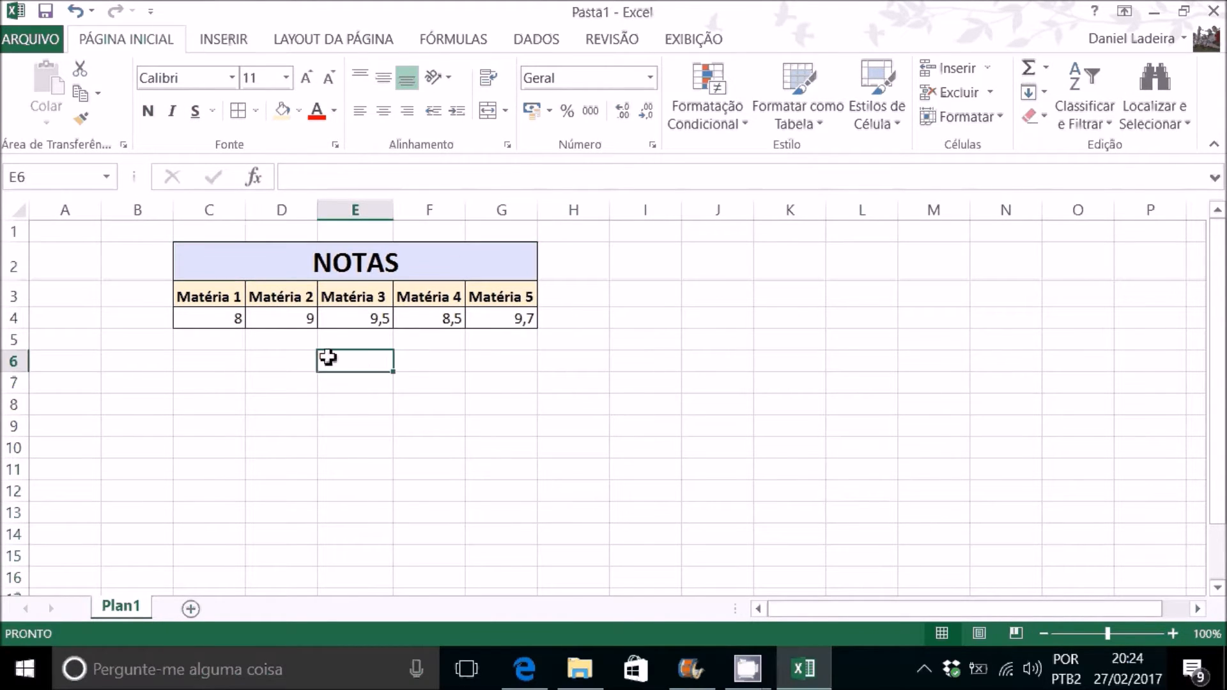
# Step: Center the contents of all cells in the sheet both vertically and horizontally
pyautogui.click(17, 212)
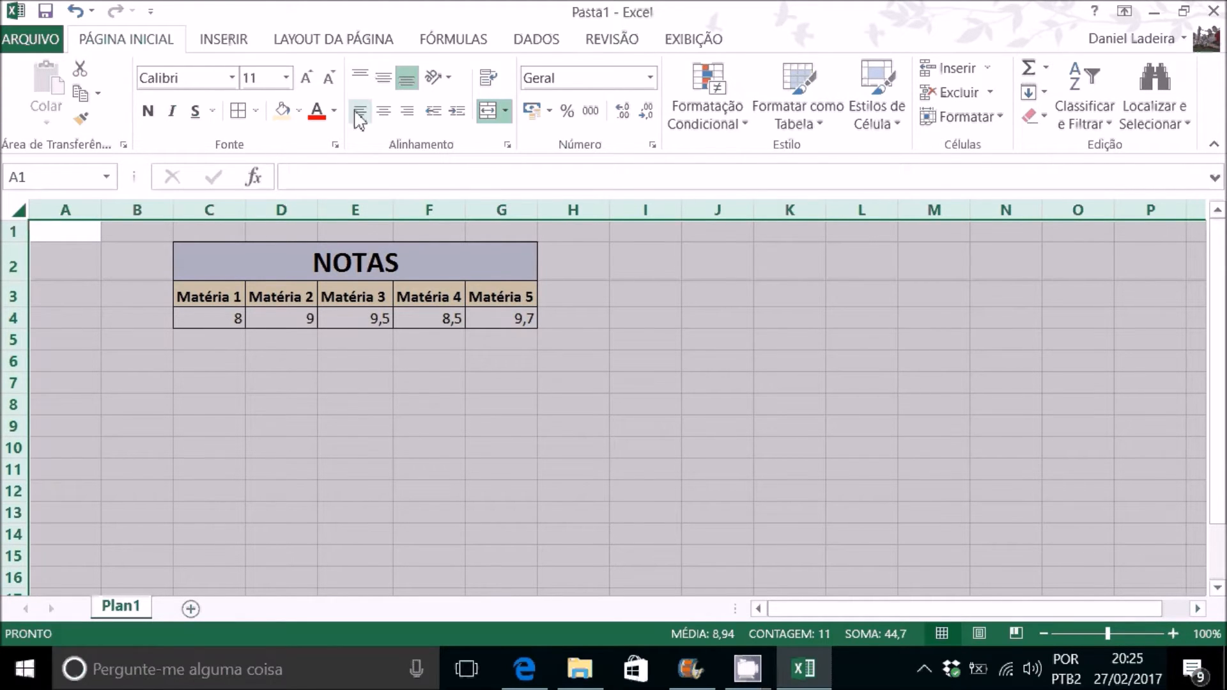
pyautogui.click(383, 78)
pyautogui.click(384, 110)
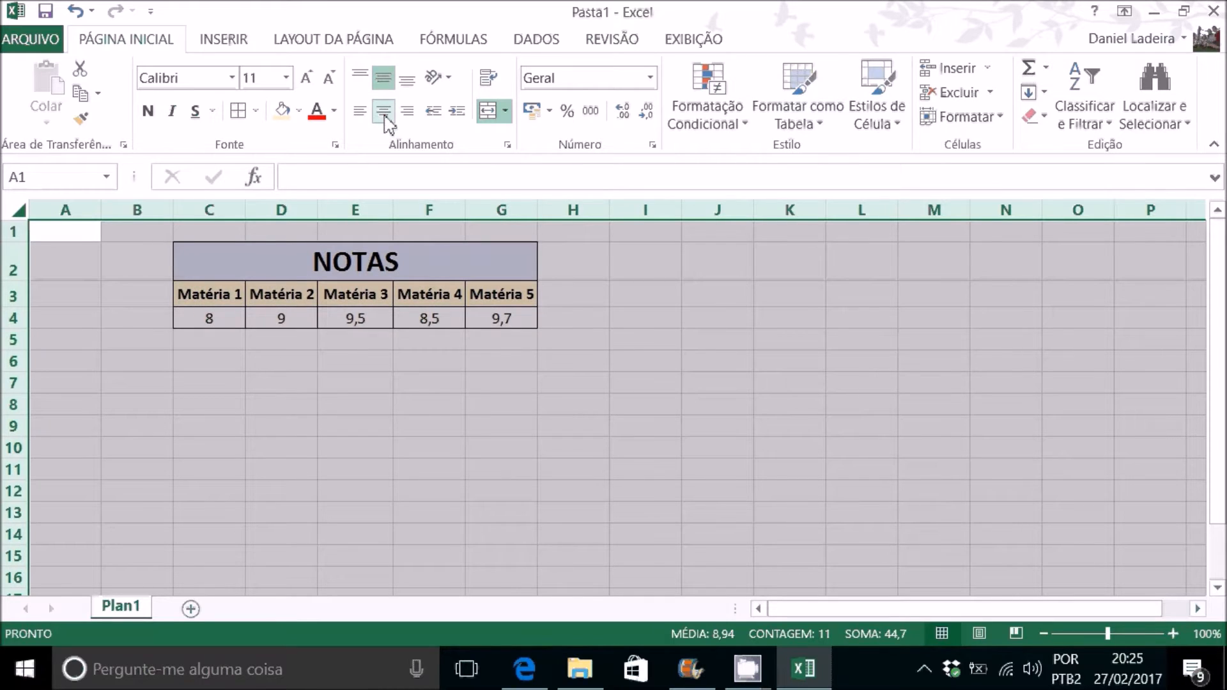
pyautogui.click(504, 376)
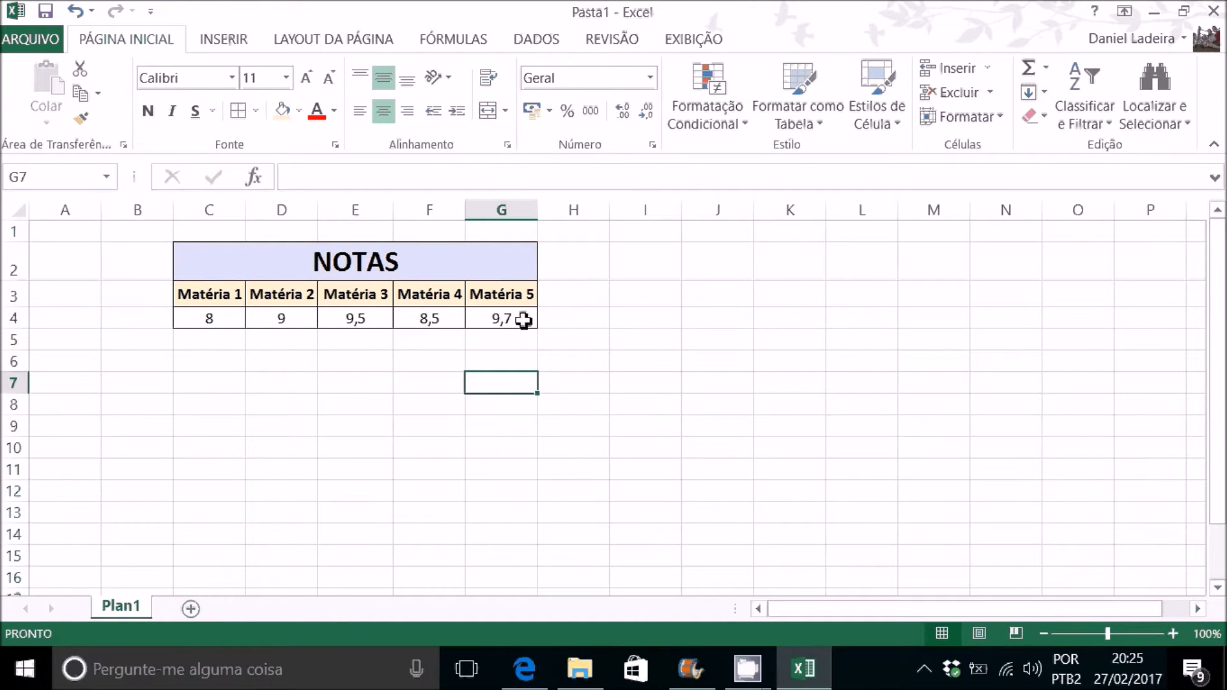
# Step: Enter the header TOTAL in cell H3, beside Matéria 5
pyautogui.click(586, 319)
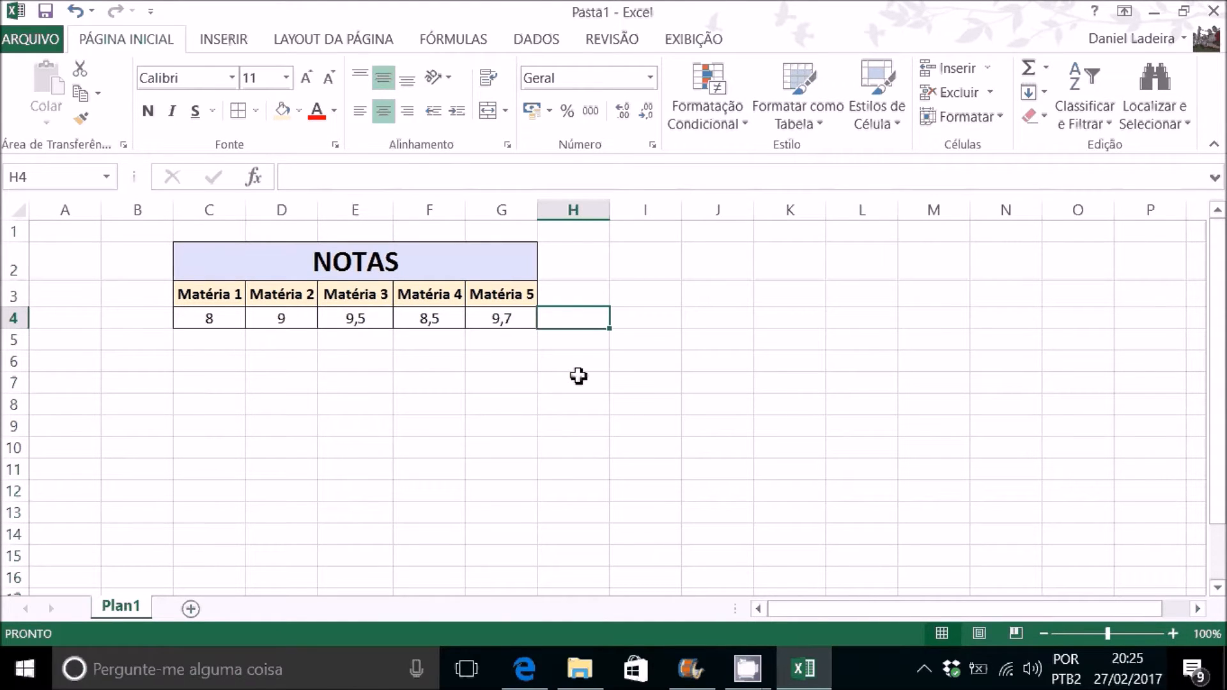
pyautogui.press('Up')
pyautogui.write('t')
pyautogui.press('BackSpace')
pyautogui.write('TOTAL')
pyautogui.press('Return')
# Step: Add up the five grades in cell H4 with the formula =C4+D4+E4+F4+G4 and review its cell references
pyautogui.write('=')
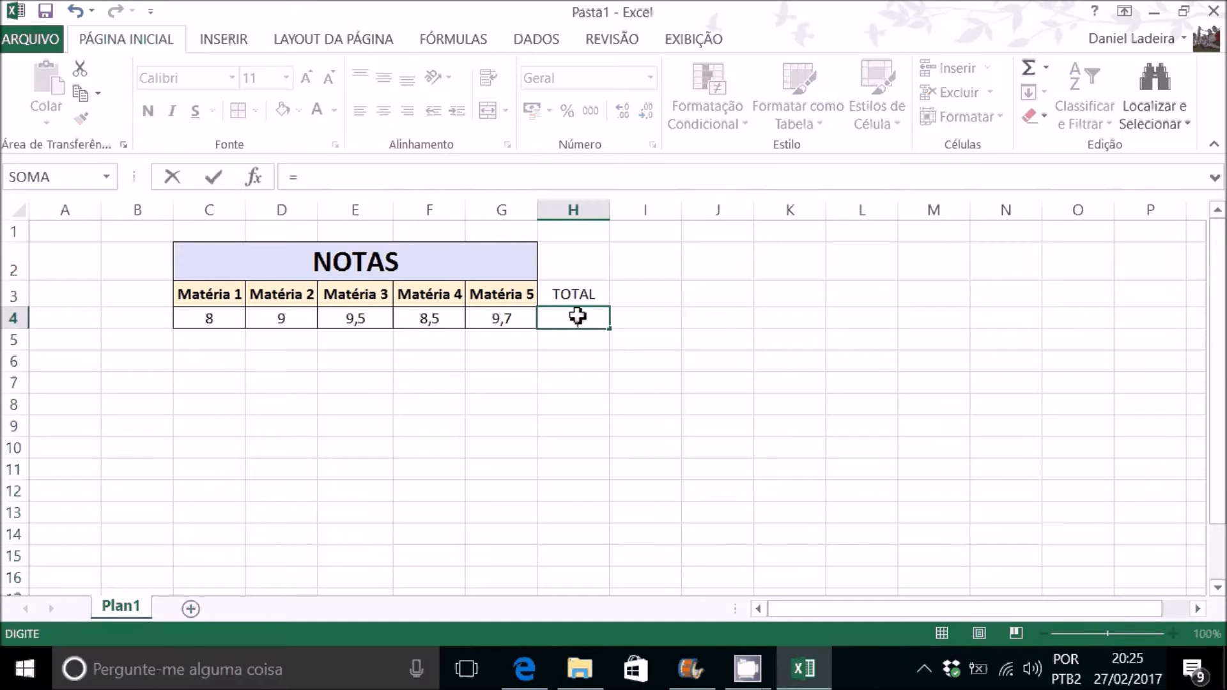
pyautogui.click(192, 318)
pyautogui.write('+')
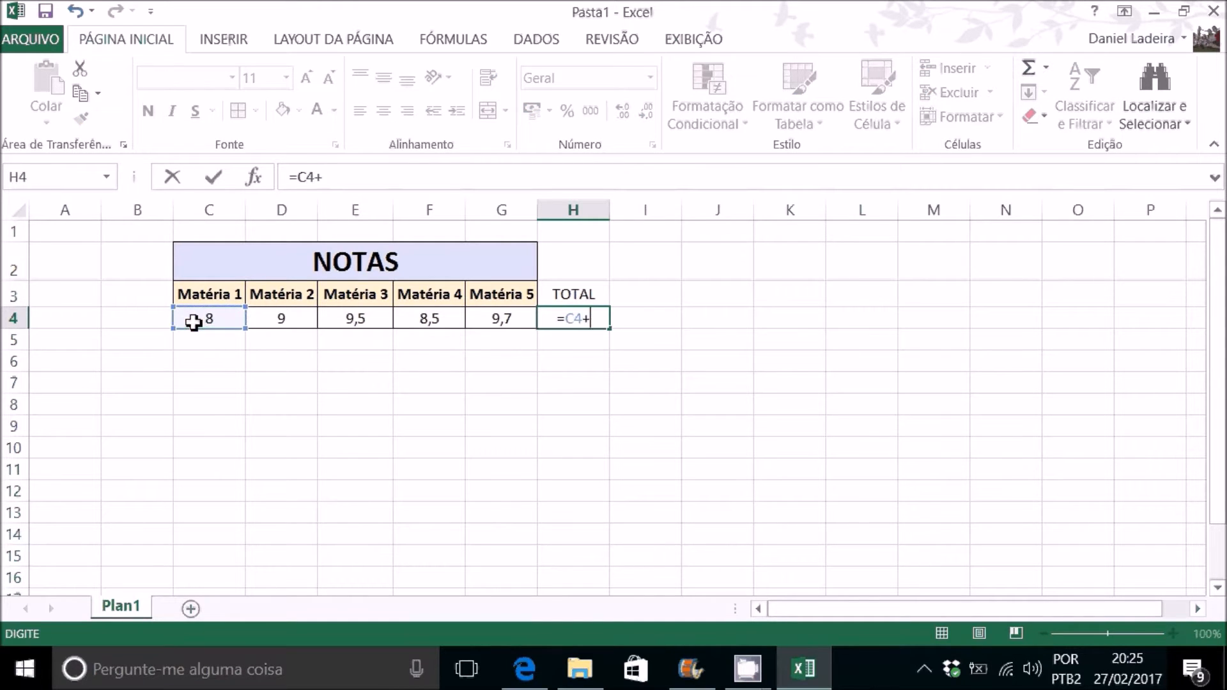
pyautogui.click(276, 318)
pyautogui.write('+')
pyautogui.click(345, 318)
pyautogui.write('+')
pyautogui.click(430, 320)
pyautogui.write('+')
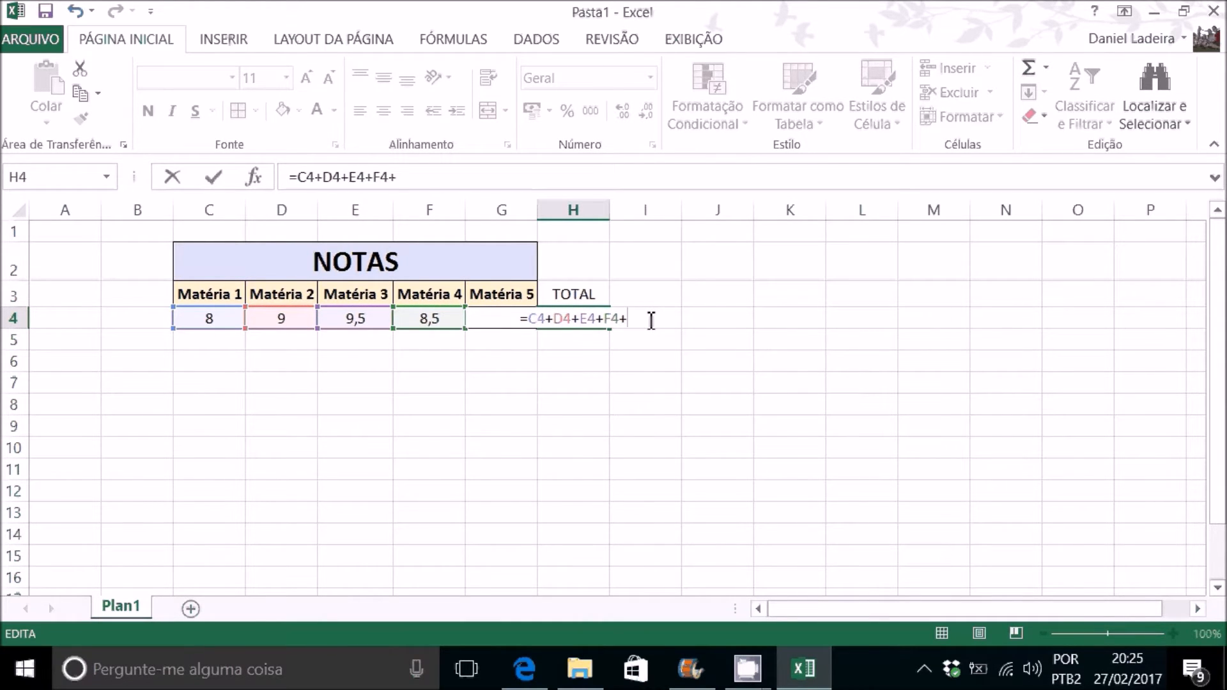
pyautogui.write('g4')
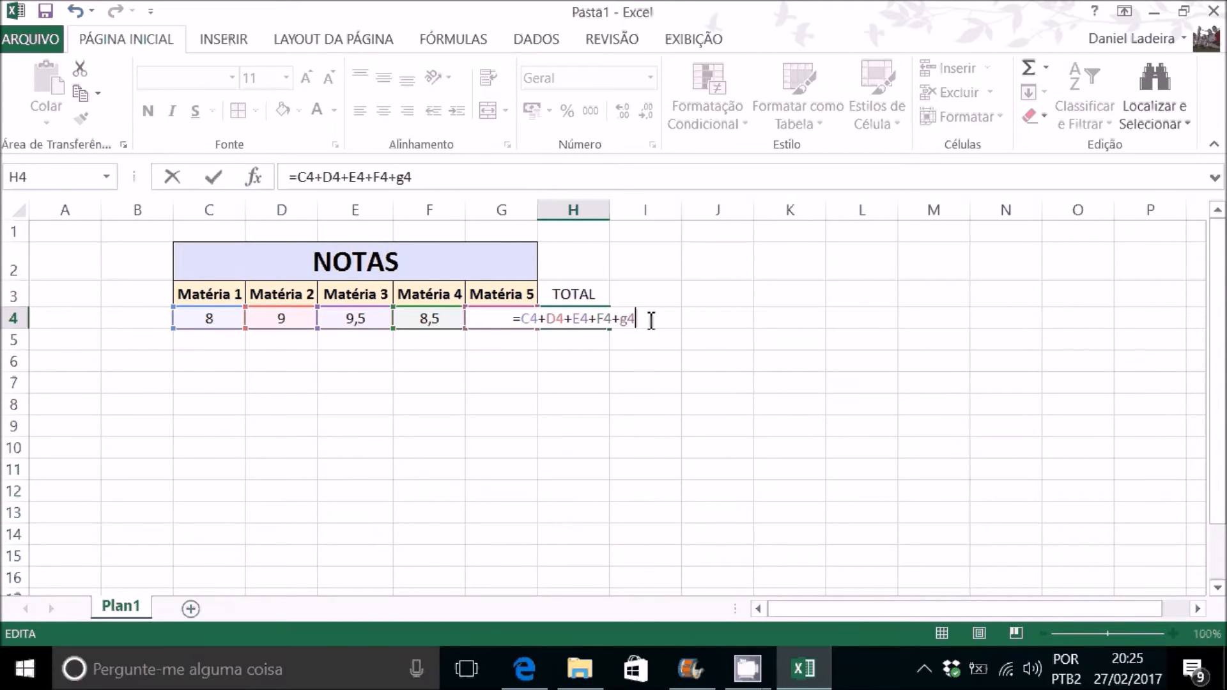
pyautogui.press('Return')
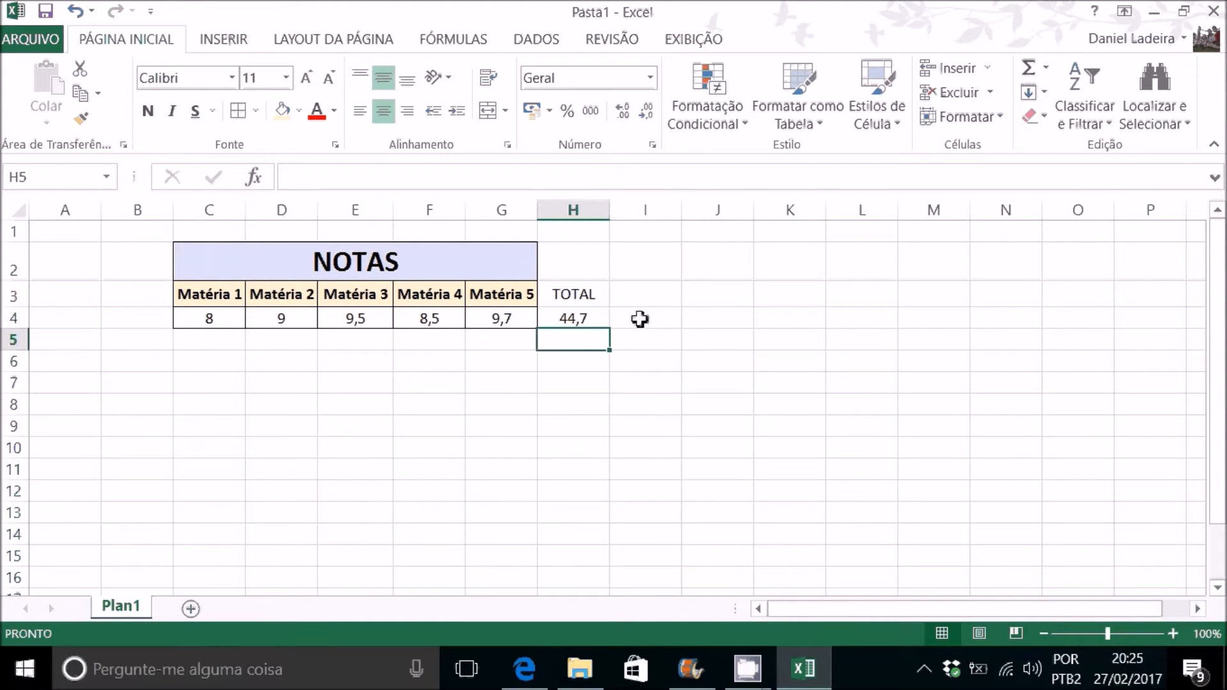
pyautogui.doubleClick(596, 319)
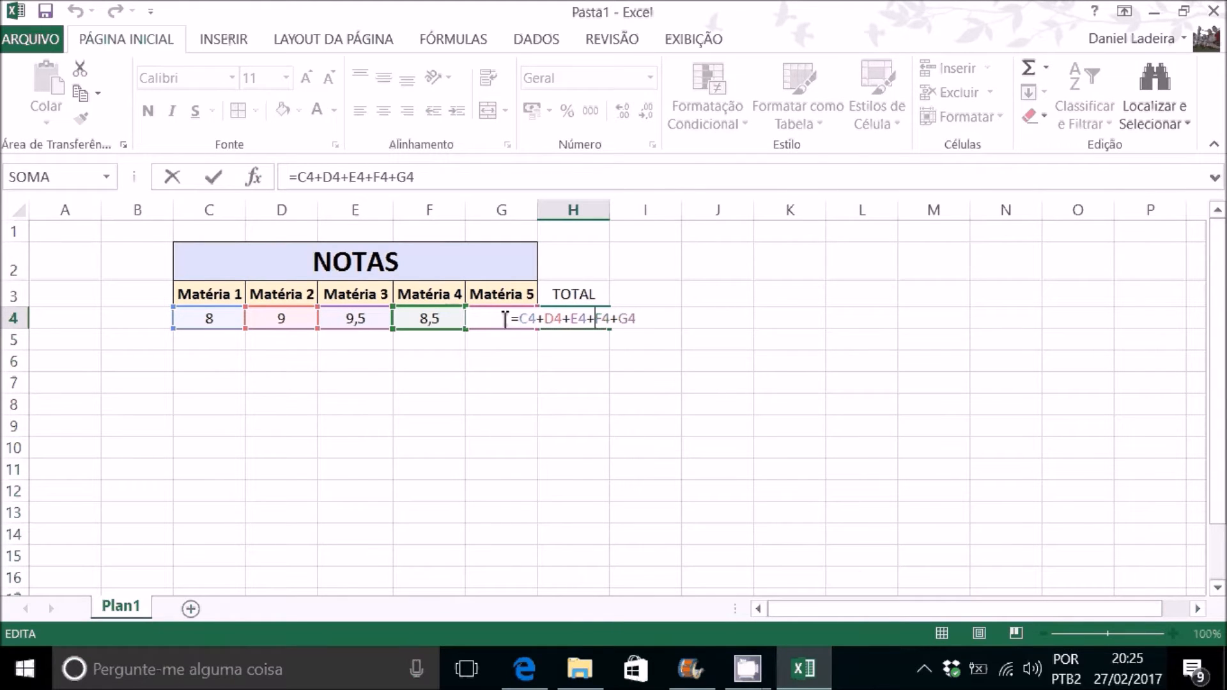
pyautogui.press('Escape')
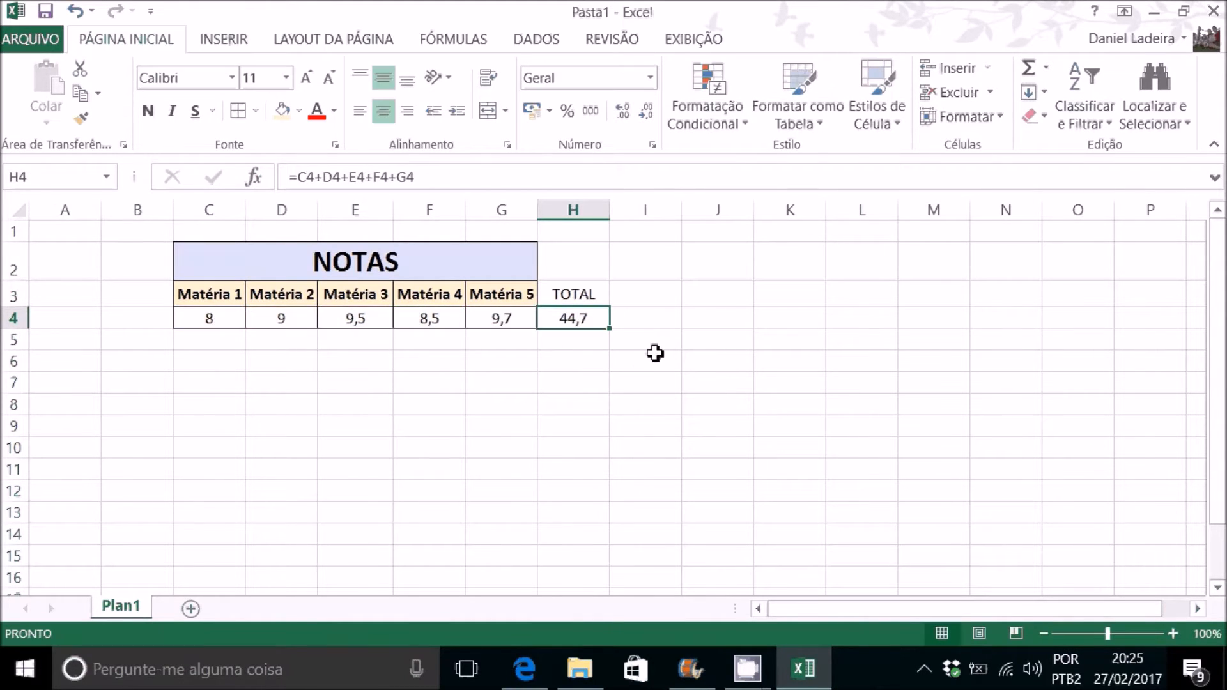
# Step: Enter a second TOTAL header in cell I3
pyautogui.click(639, 294)
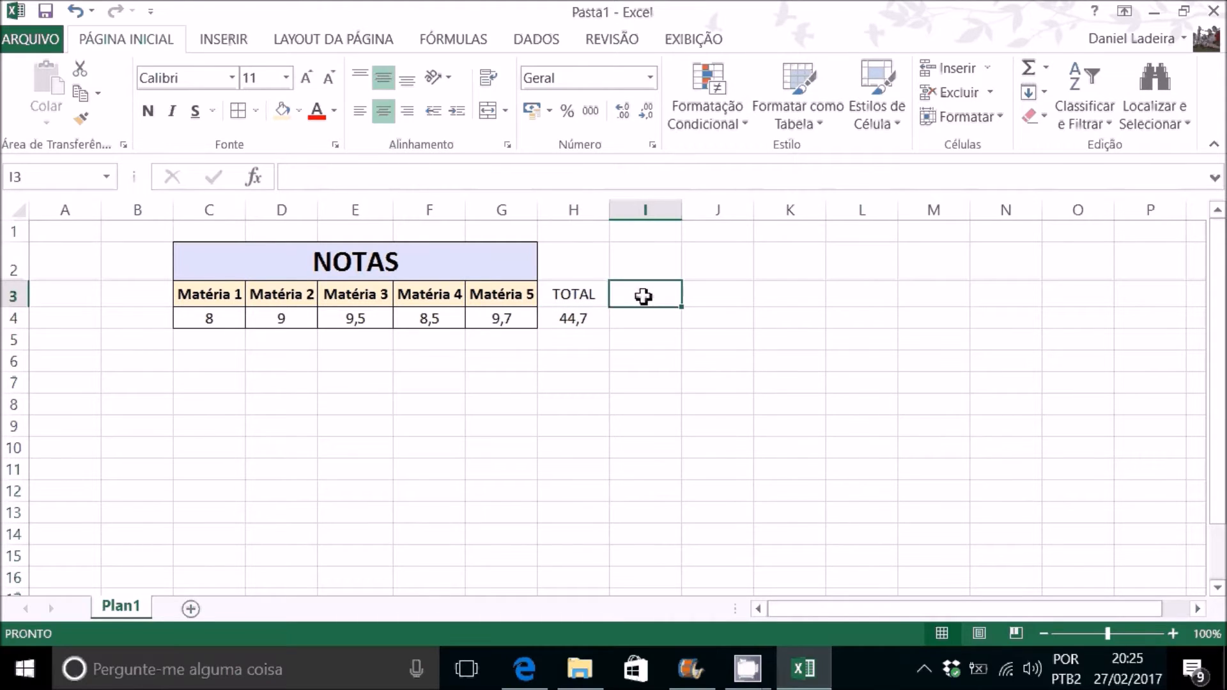
pyautogui.write('TOTAL')
pyautogui.press('Return')
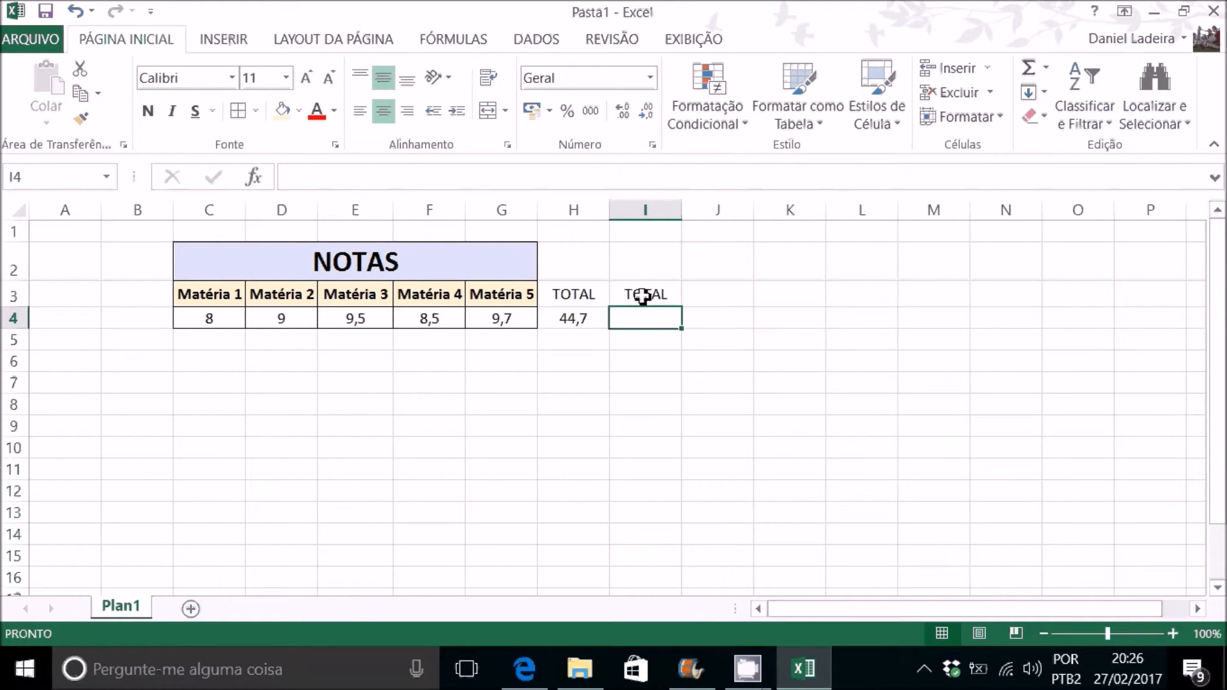
# Step: Total the five grades in cell I4 with the function =SOMA(C4:G4)
pyautogui.write('=')
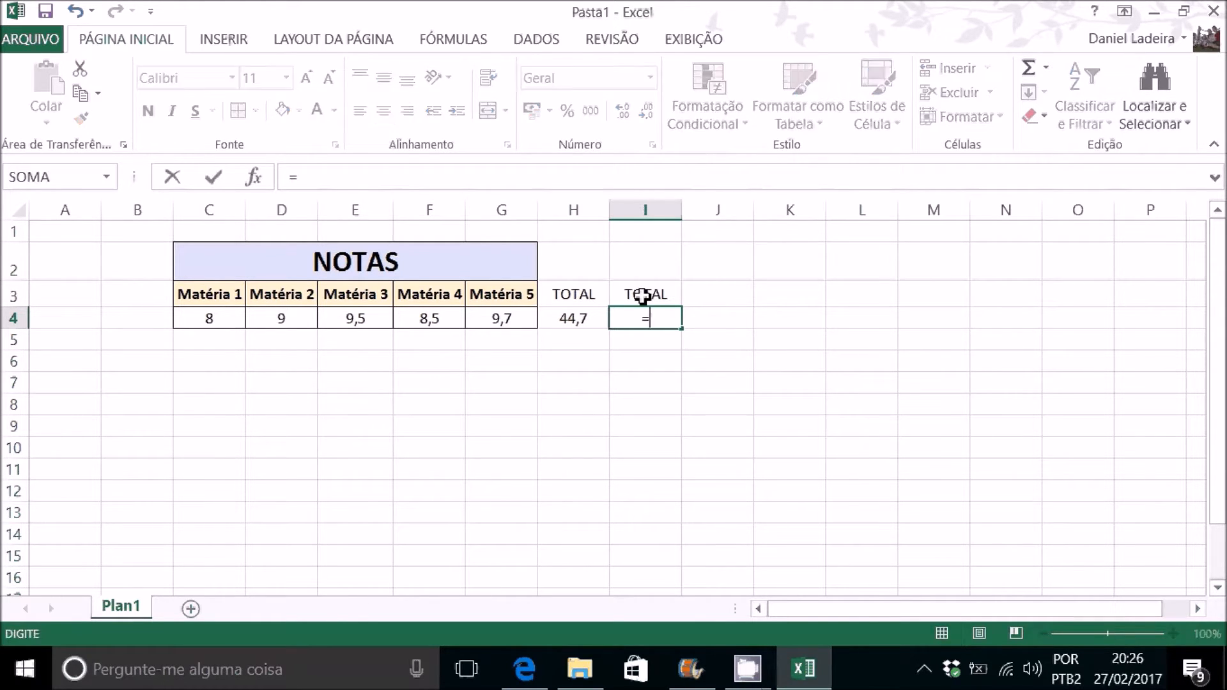
pyautogui.write('SOMA')
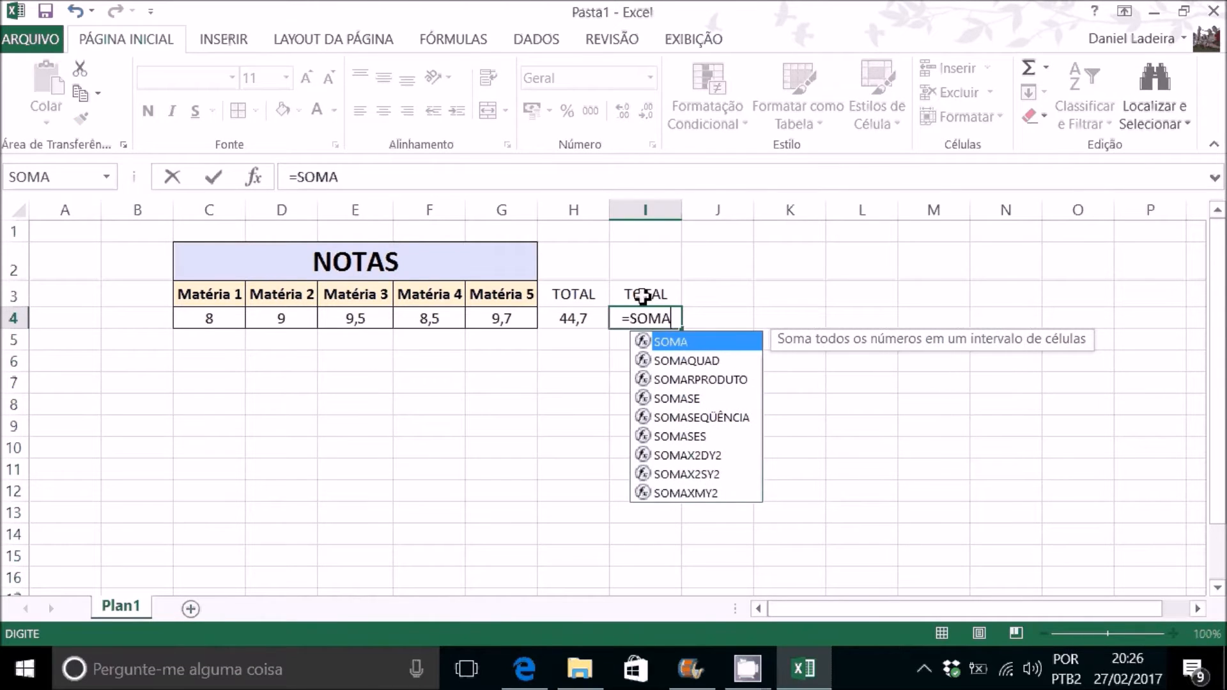
pyautogui.write('(')
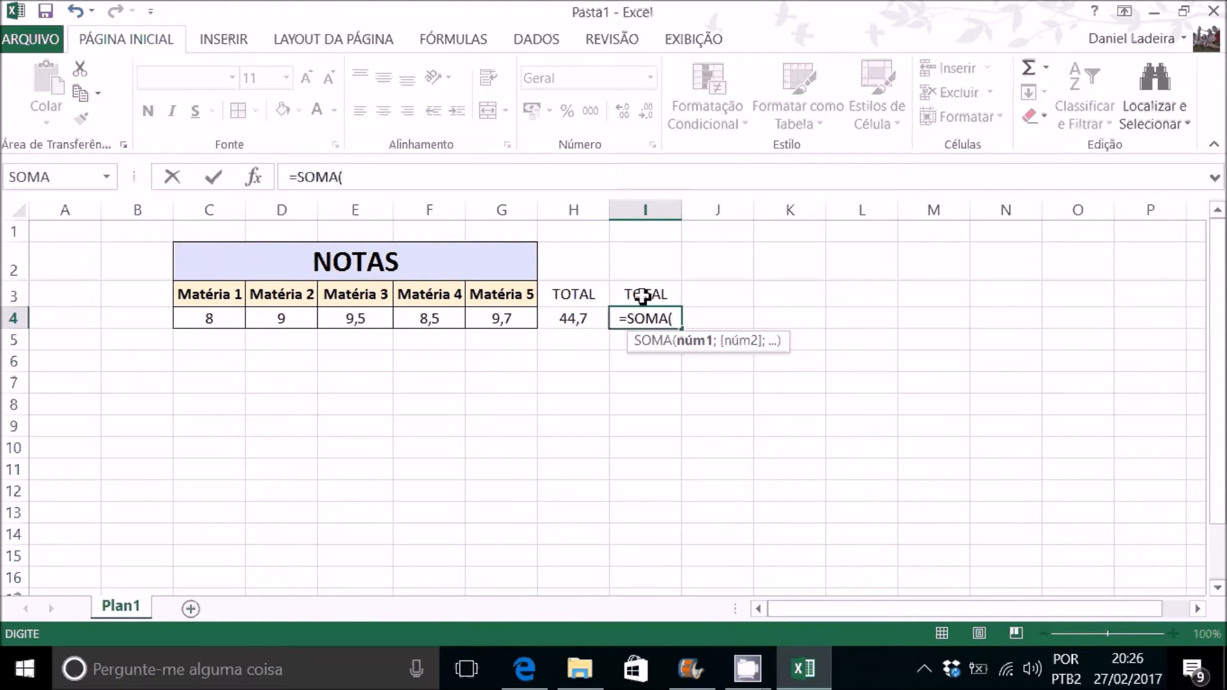
pyautogui.moveTo(214, 322); pyautogui.dragTo(503, 321)
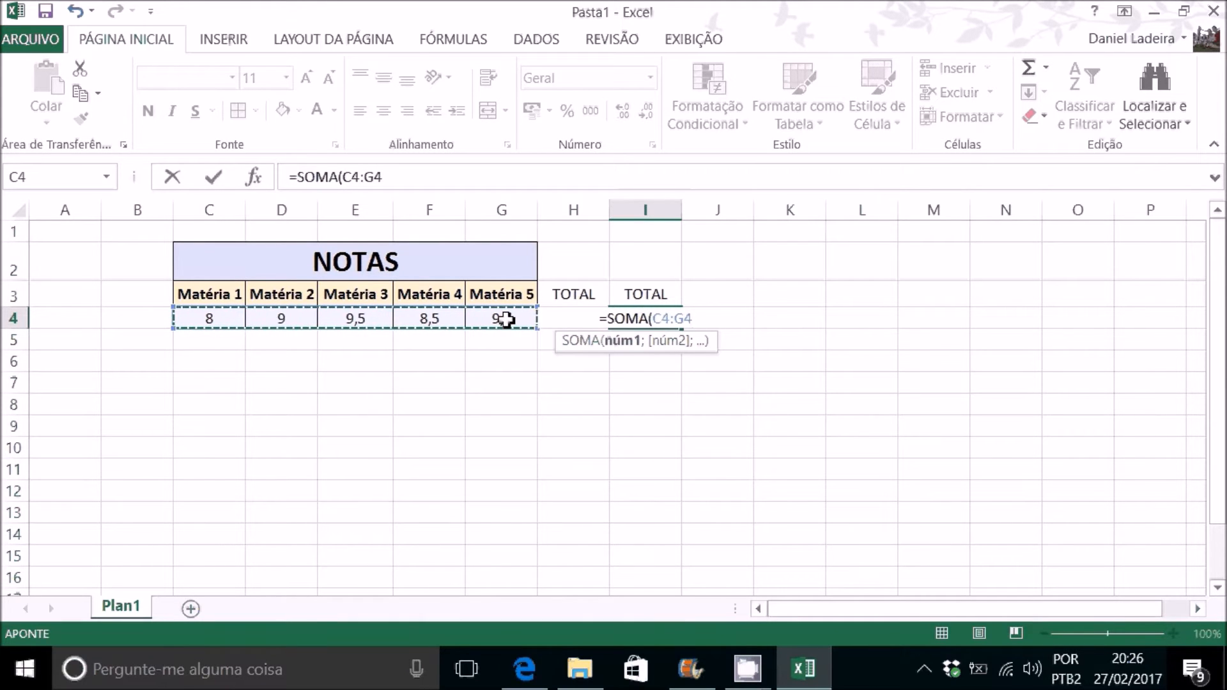
pyautogui.press('Return')
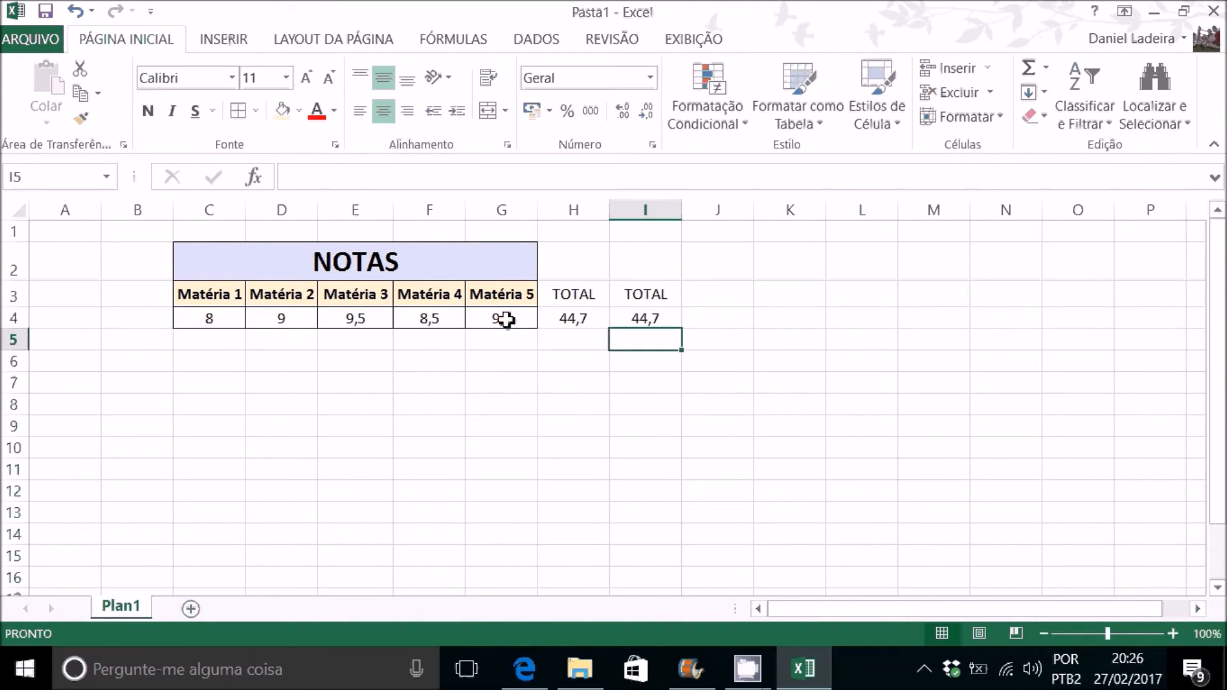
# Step: Compare the cell references of the SOMA formula in I4 with those of the addition formula in H4
pyautogui.doubleClick(663, 320)
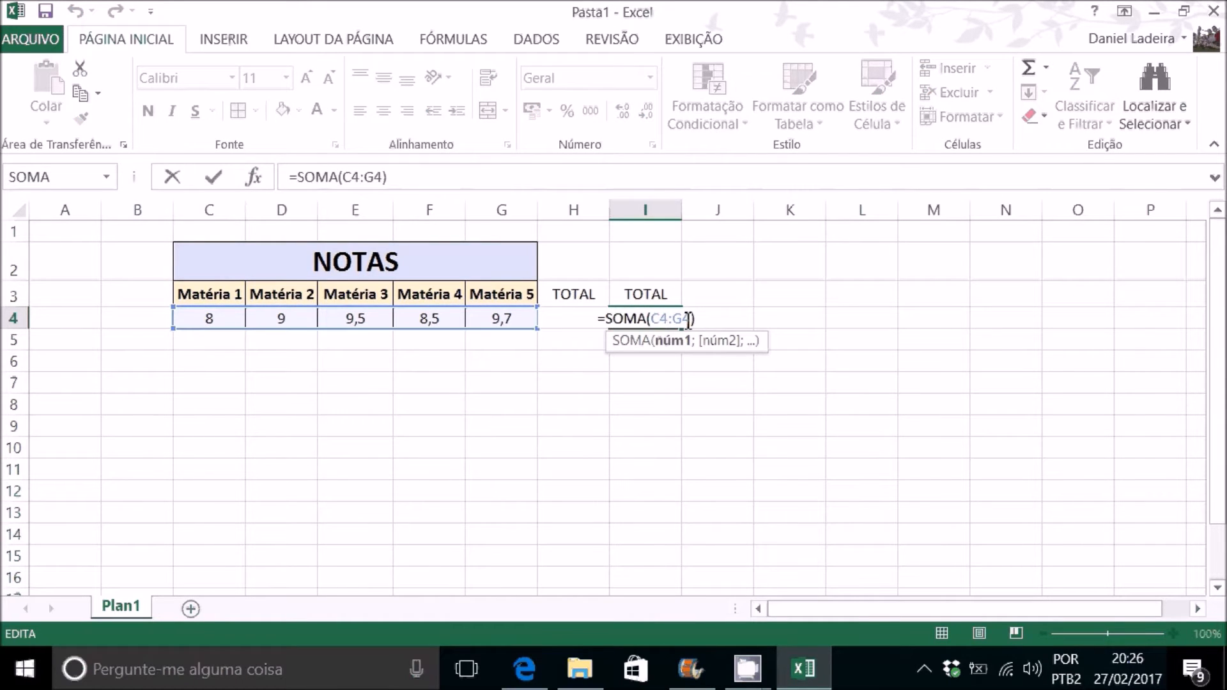
pyautogui.press('Escape')
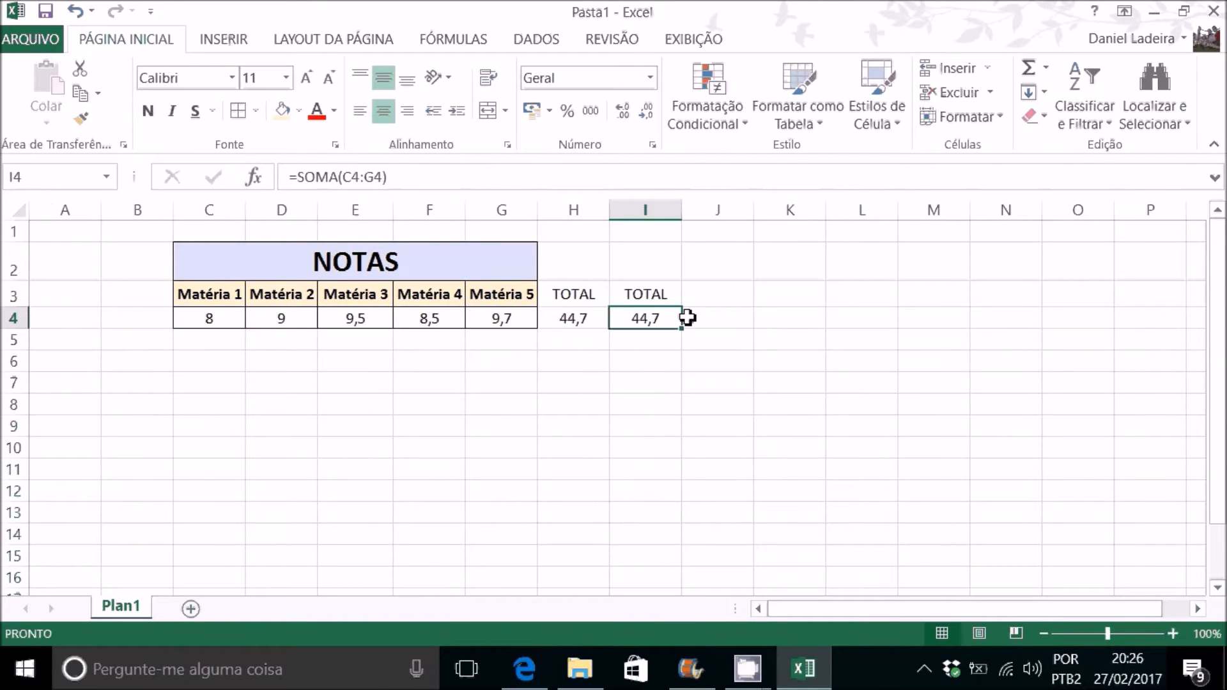
pyautogui.doubleClick(648, 318)
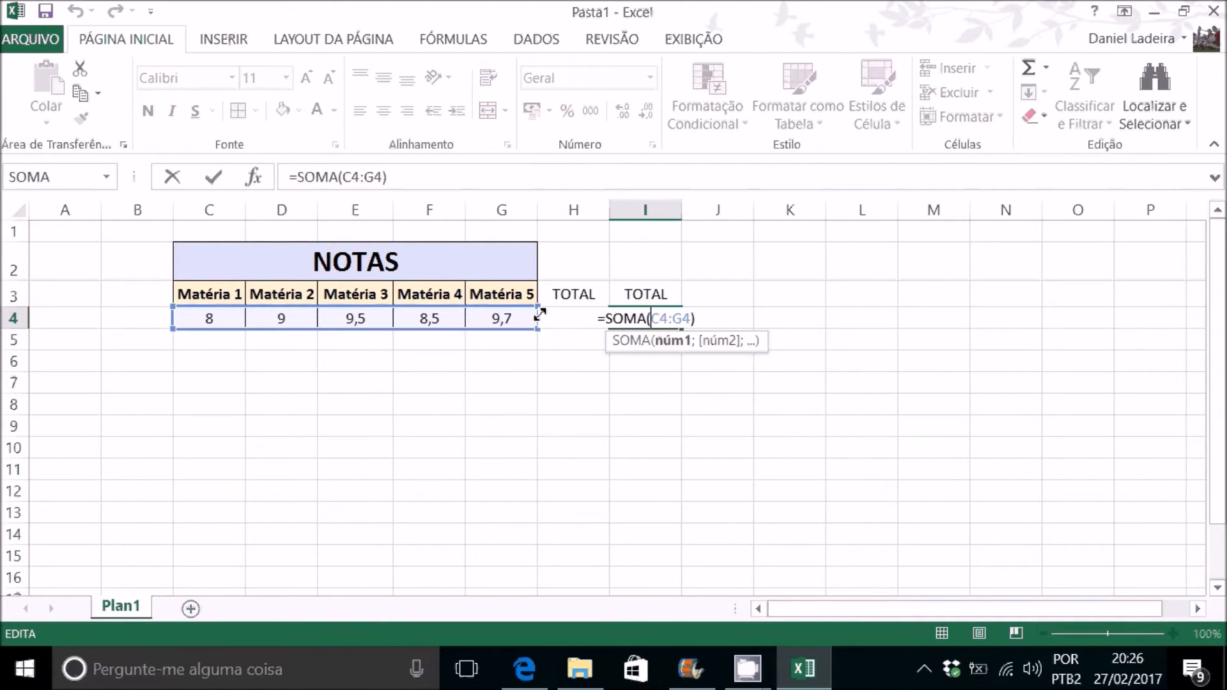
pyautogui.press('Escape')
pyautogui.doubleClick(573, 319)
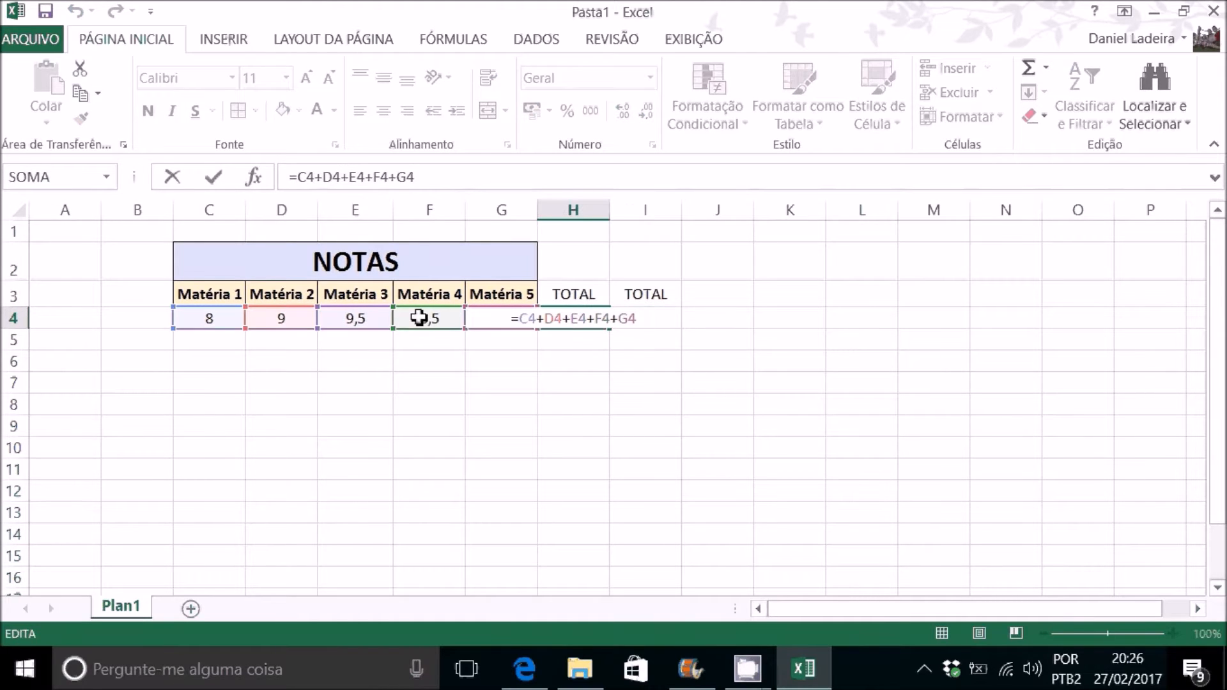
pyautogui.press('Escape')
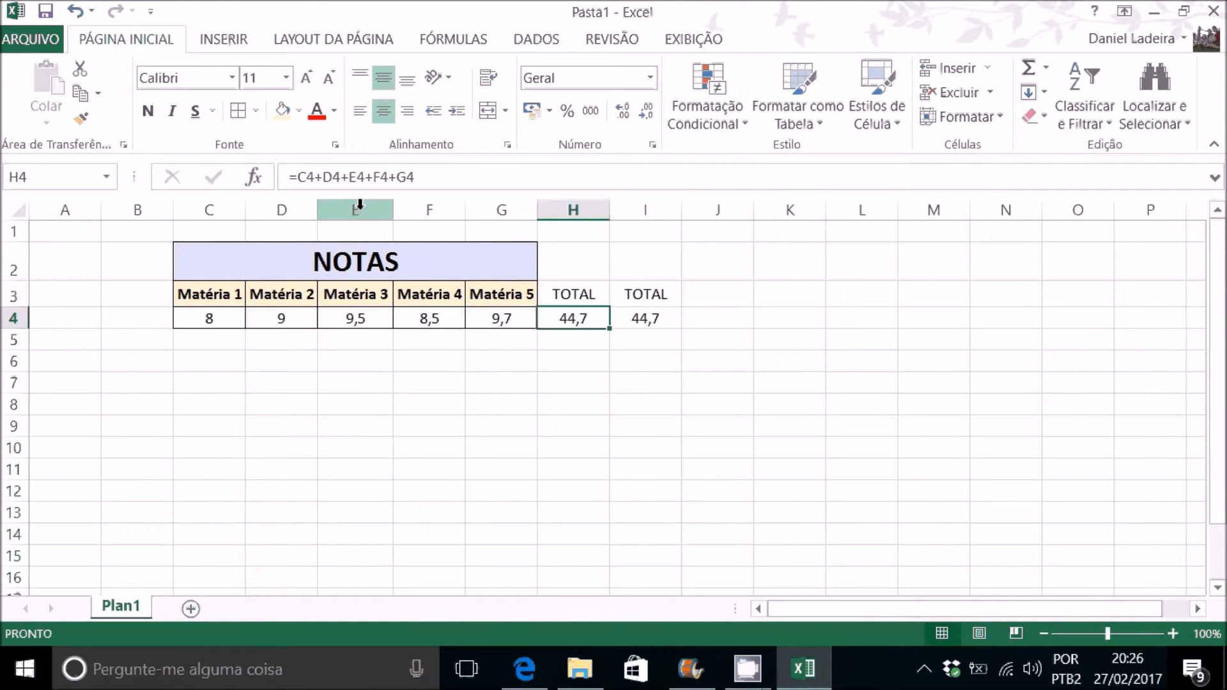
# Step: Insert a new blank column before column E, between Matéria 2 and Matéria 3
pyautogui.click(359, 209)
pyautogui.rightClick(361, 218)
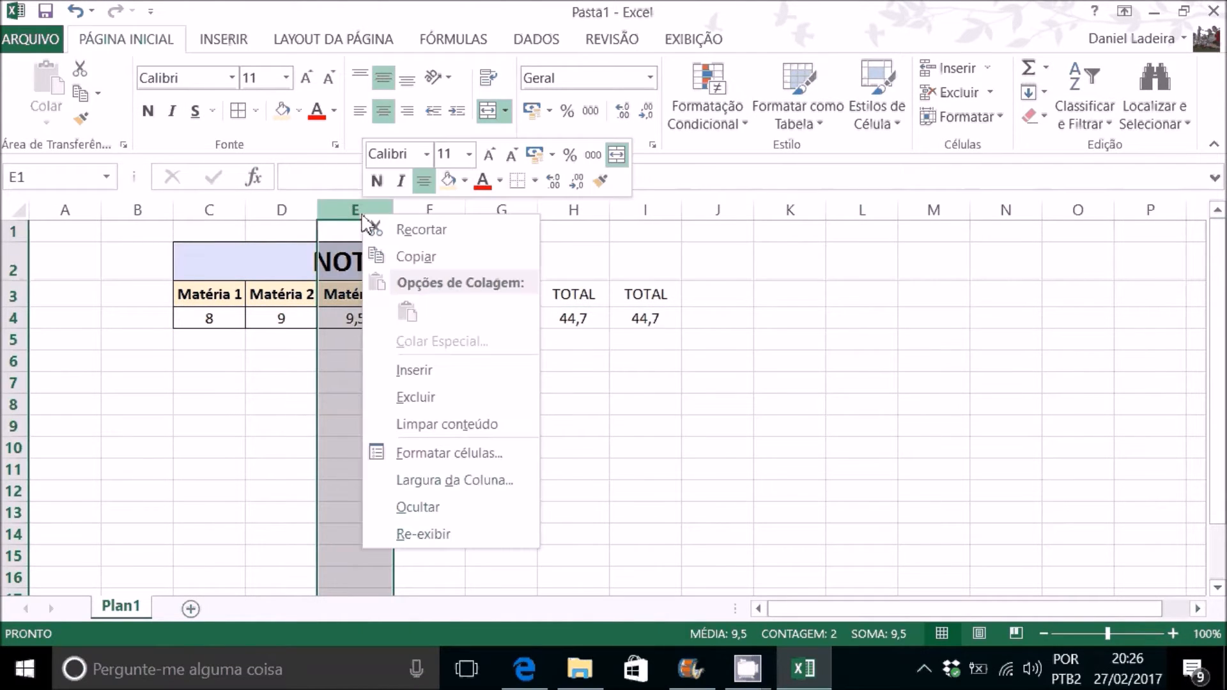
pyautogui.click(414, 370)
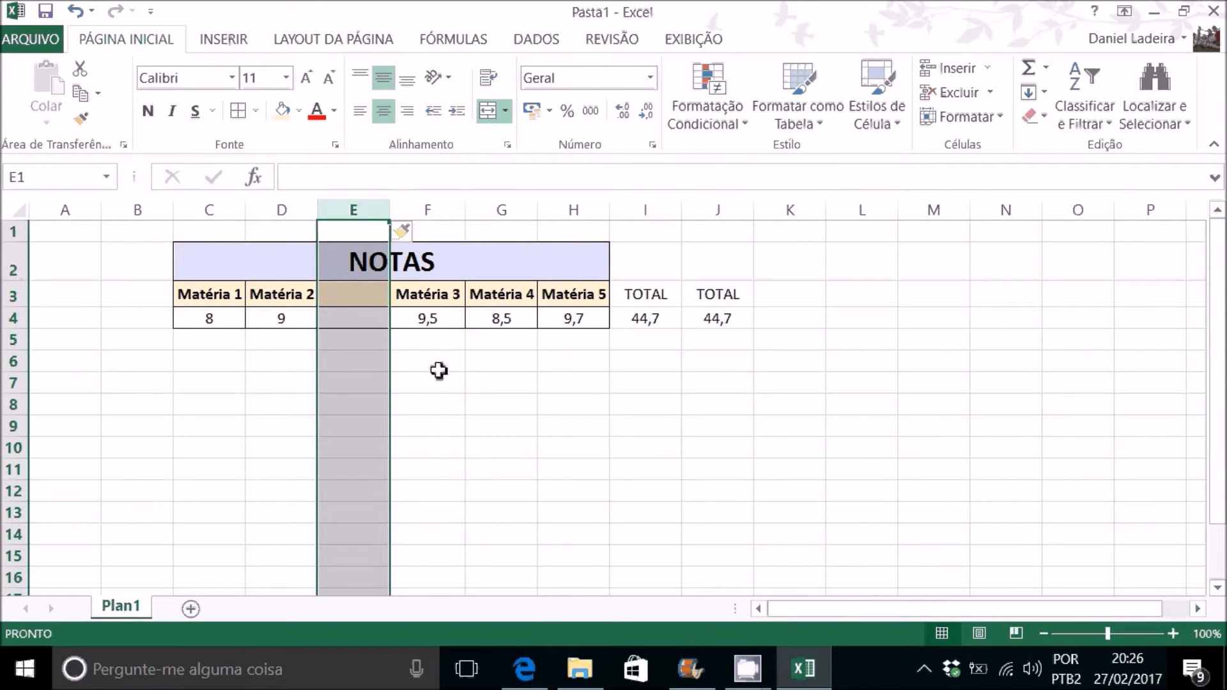
# Step: Enter the grade 10 in cell E4 of the new blank column
pyautogui.click(438, 371)
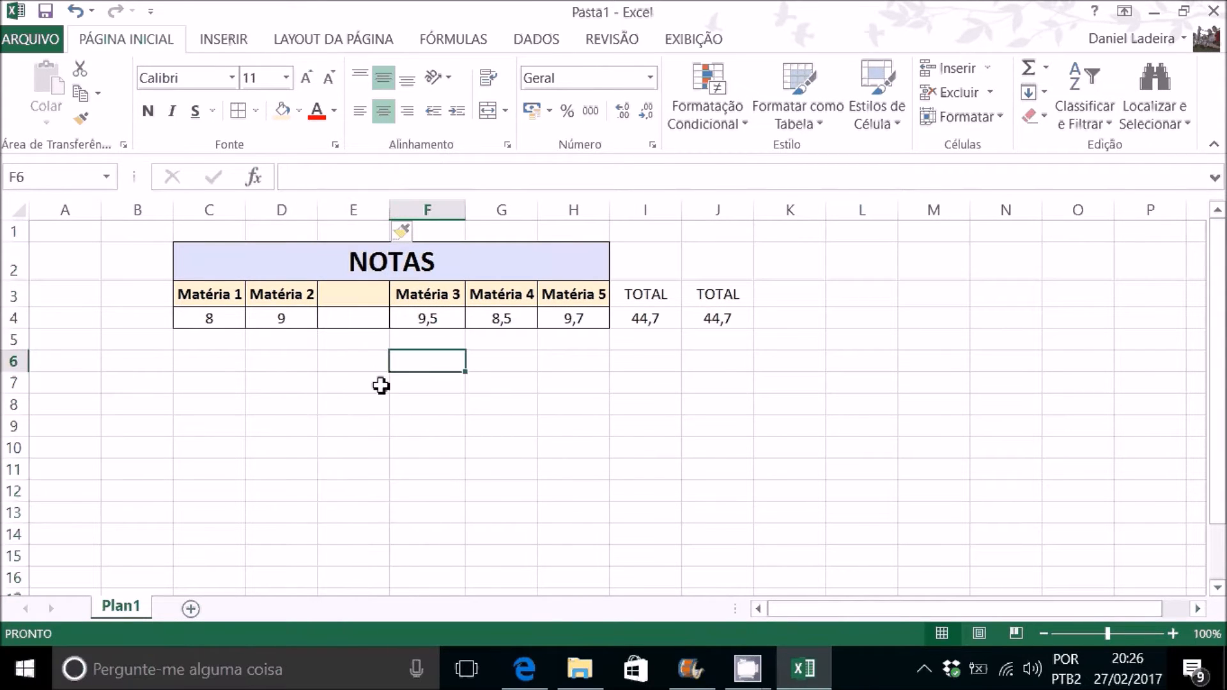
pyautogui.click(374, 301)
pyautogui.click(371, 315)
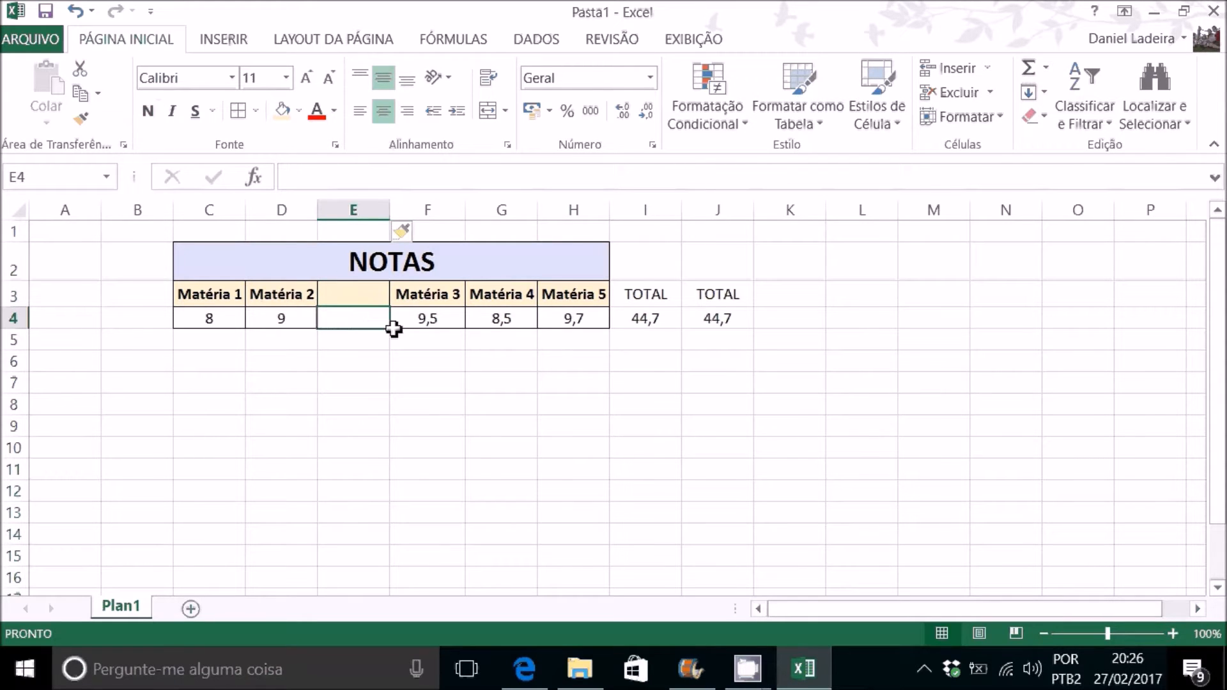
pyautogui.write('10')
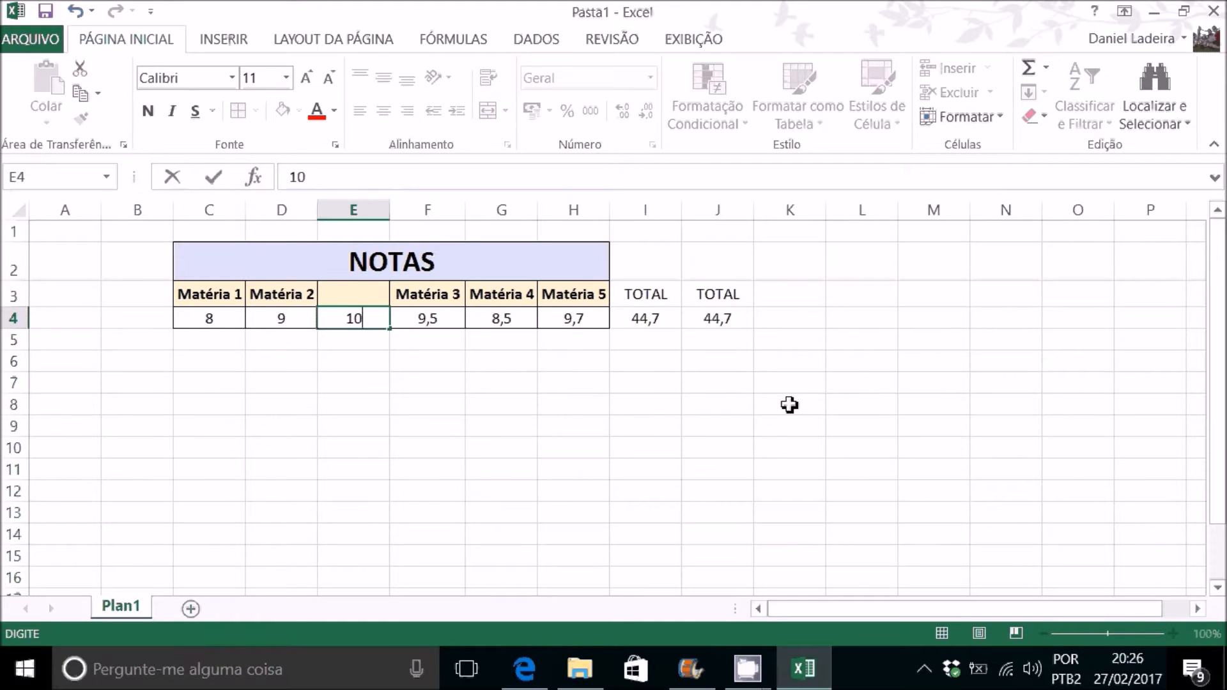
pyautogui.press('Return')
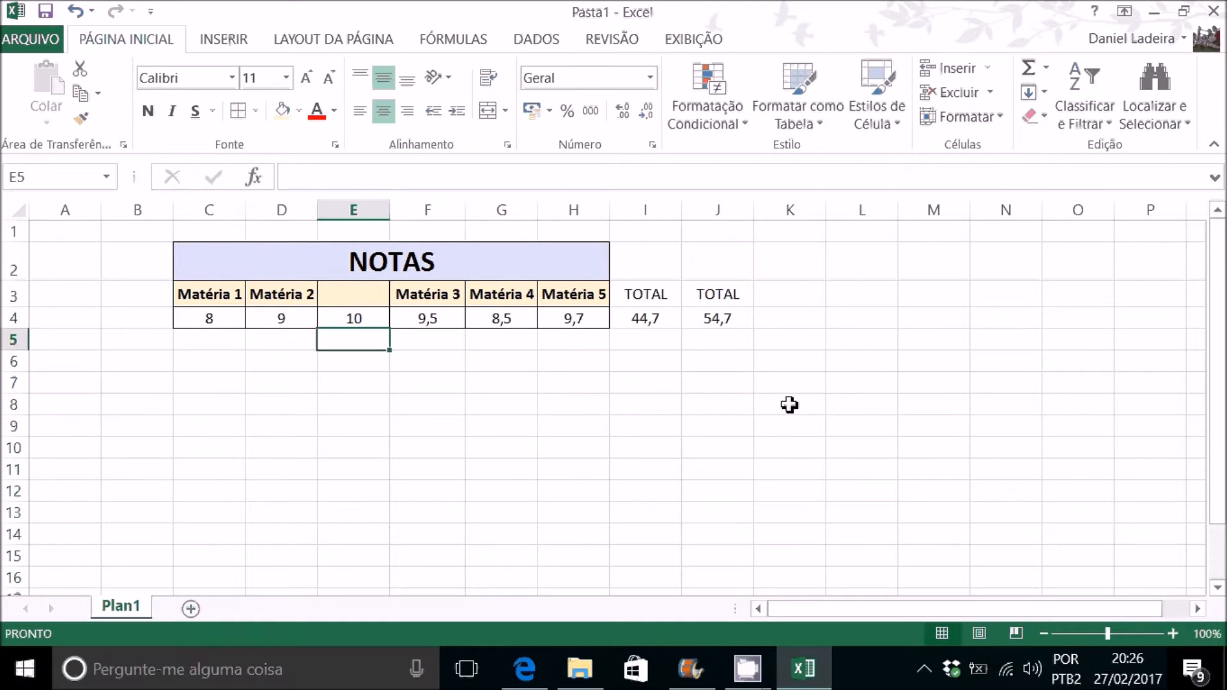
# Step: Compare the cell references of the SOMA formula in J4 with those of the addition formula in I4
pyautogui.doubleClick(731, 318)
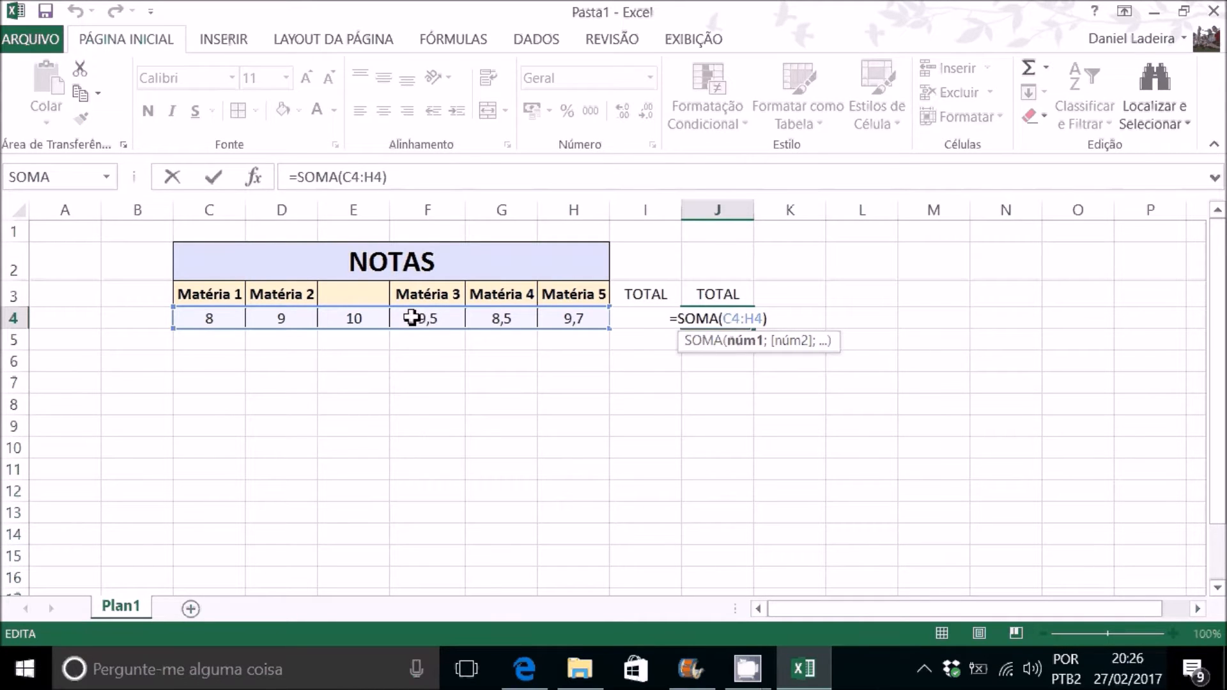
pyautogui.press('Escape')
pyautogui.click(658, 319)
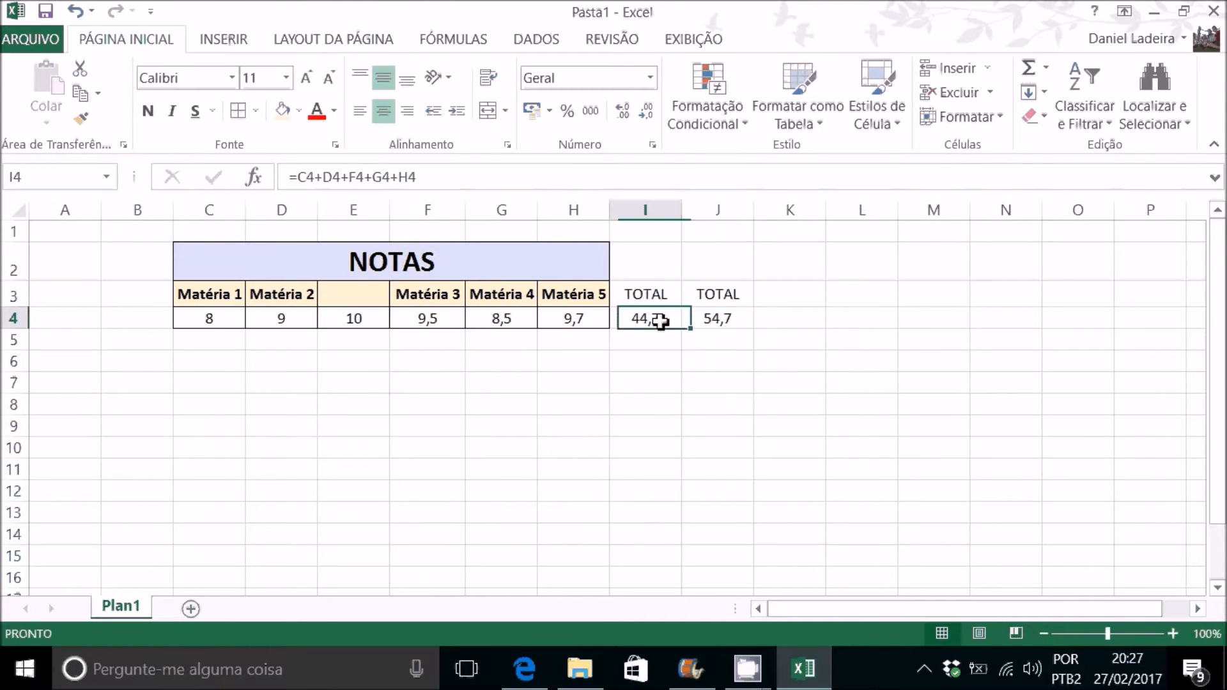
pyautogui.doubleClick(660, 319)
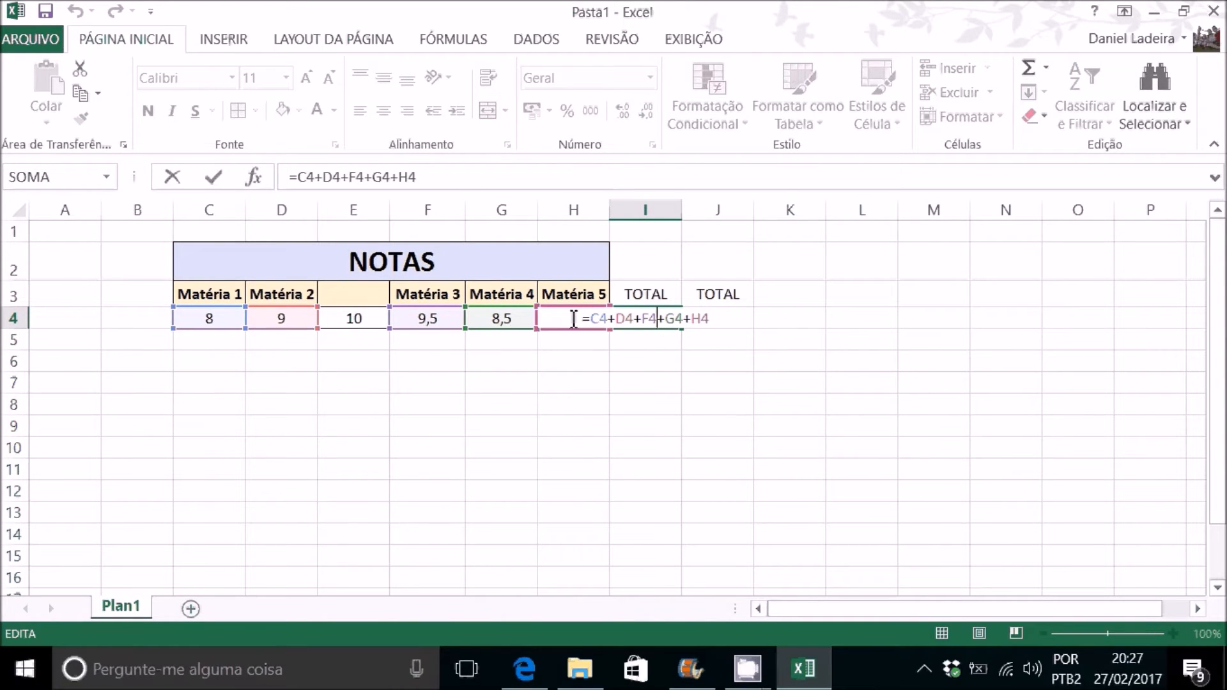
pyautogui.hotkey('ctrl', 'Return')
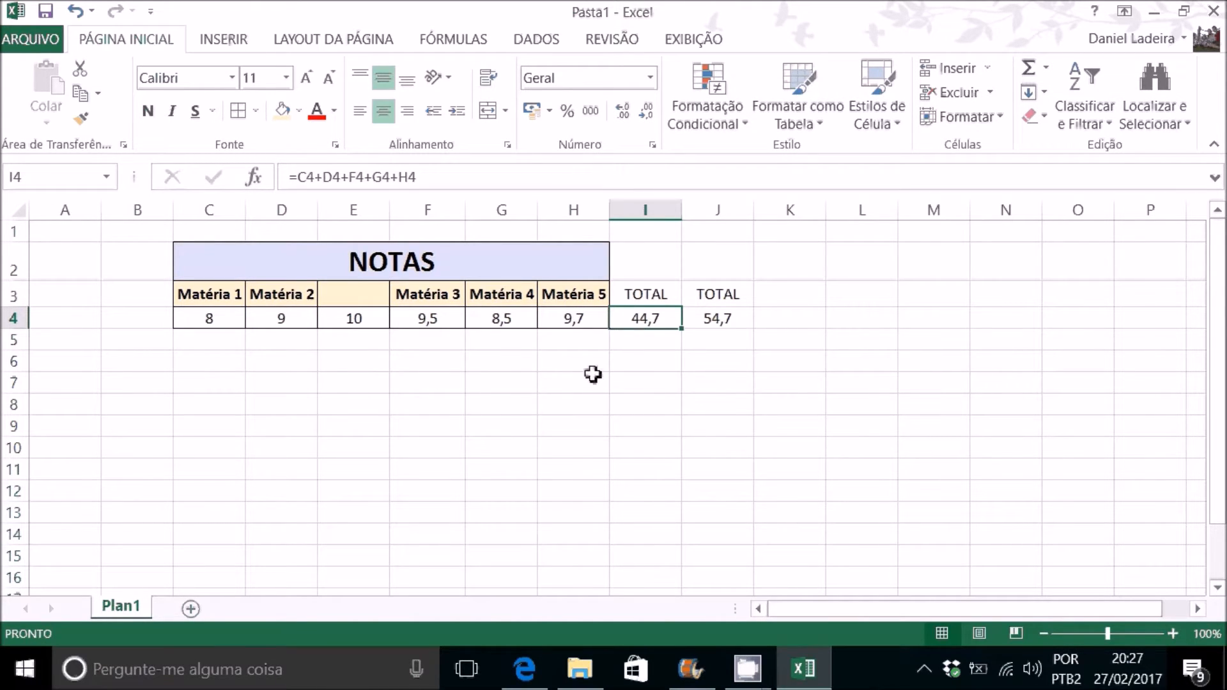
pyautogui.click(737, 320)
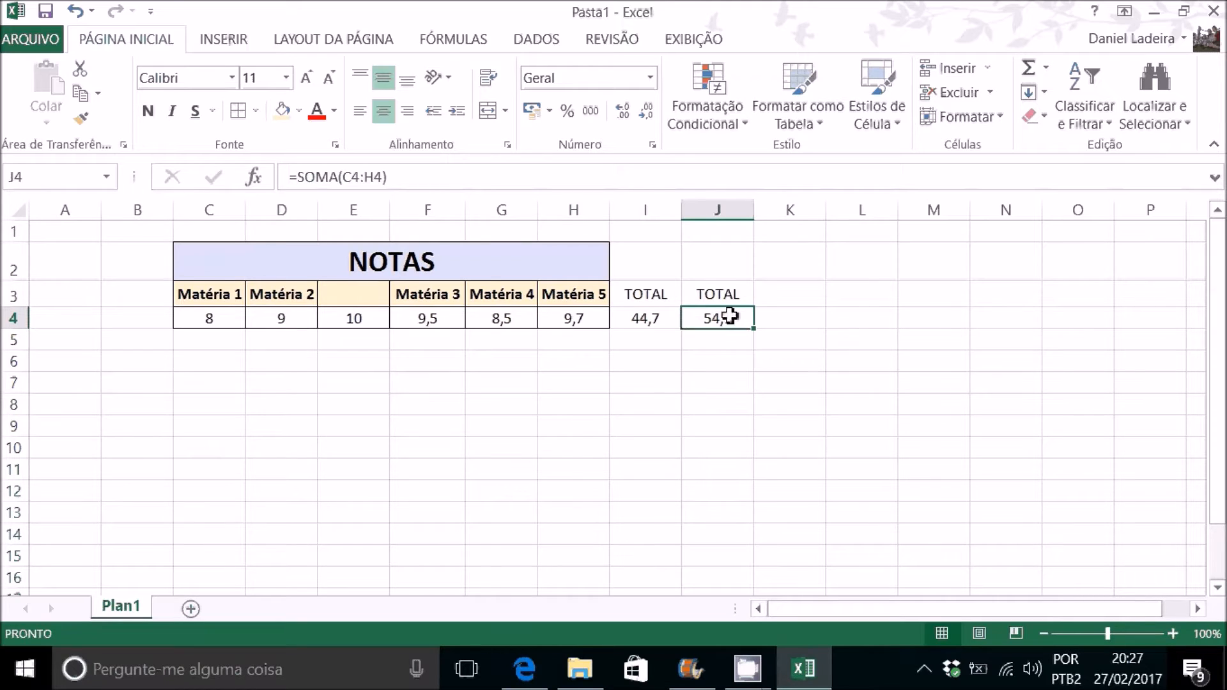
pyautogui.doubleClick(728, 319)
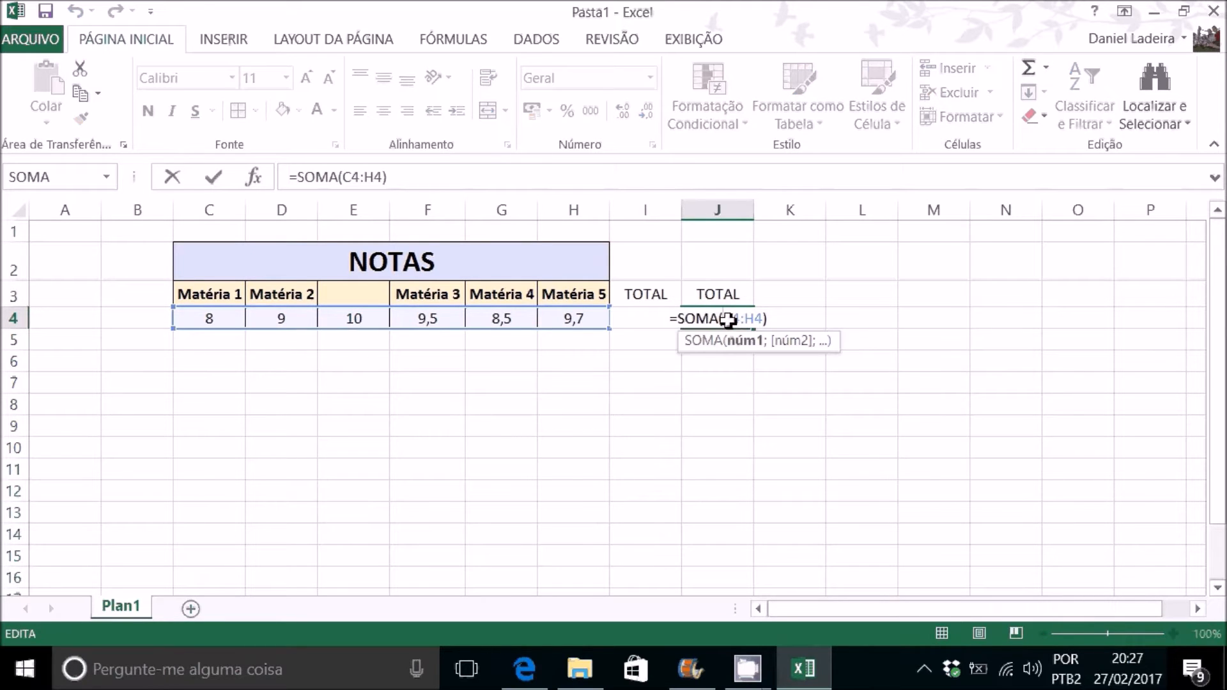
pyautogui.hotkey('ctrl', 'Return')
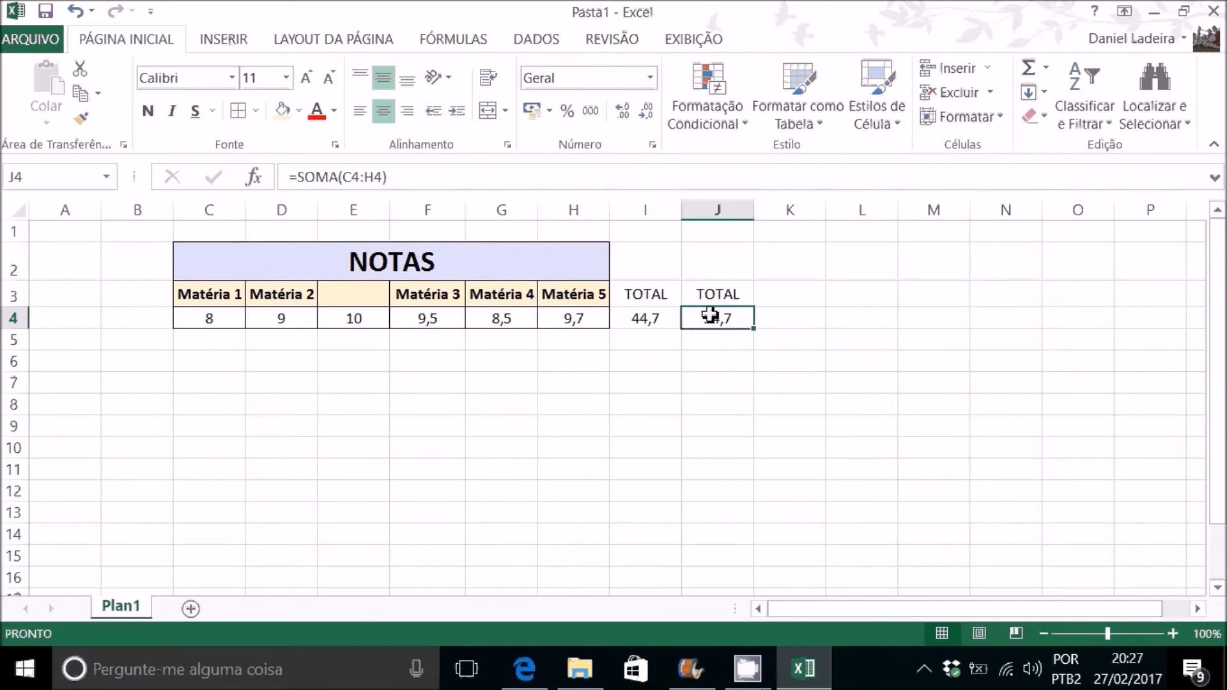
# Step: Move the TOTAL header and SOMA formula from J3:J4 to I3:I4, replacing the addition total there
pyautogui.moveTo(662, 294); pyautogui.dragTo(654, 337)
pyautogui.moveTo(721, 294); pyautogui.dragTo(651, 302)
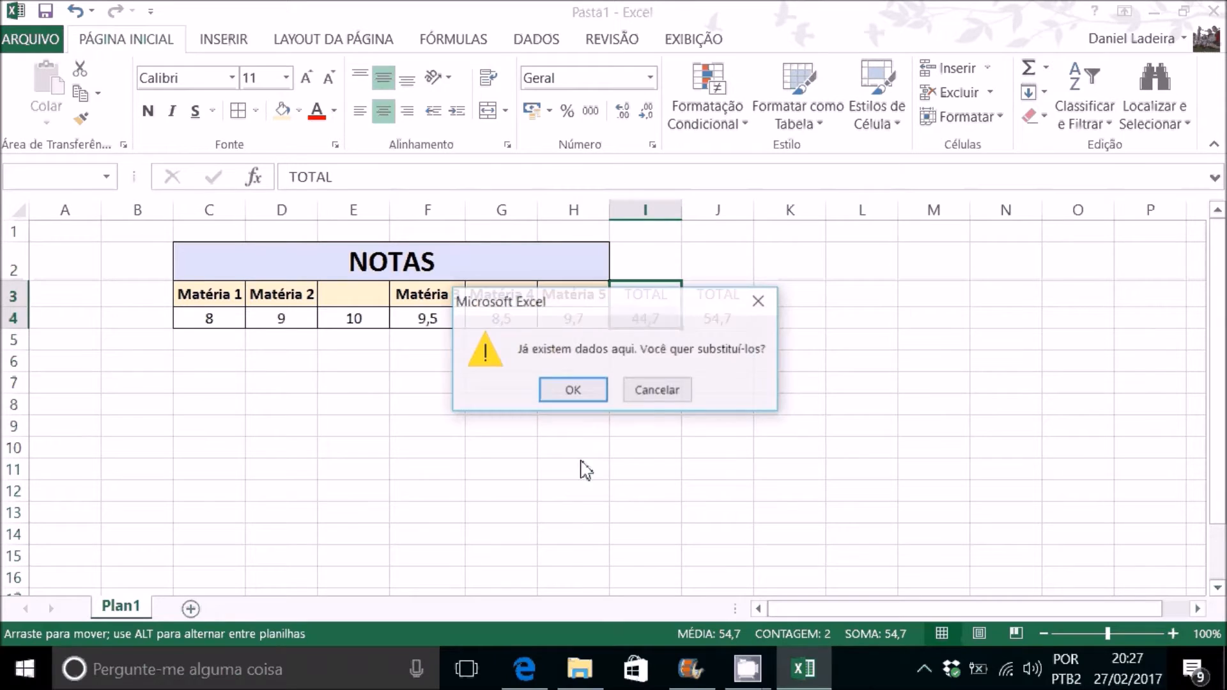
pyautogui.click(600, 397)
# Step: Enter a test value of 9 in cell I8 and move it to cell M7
pyautogui.click(642, 402)
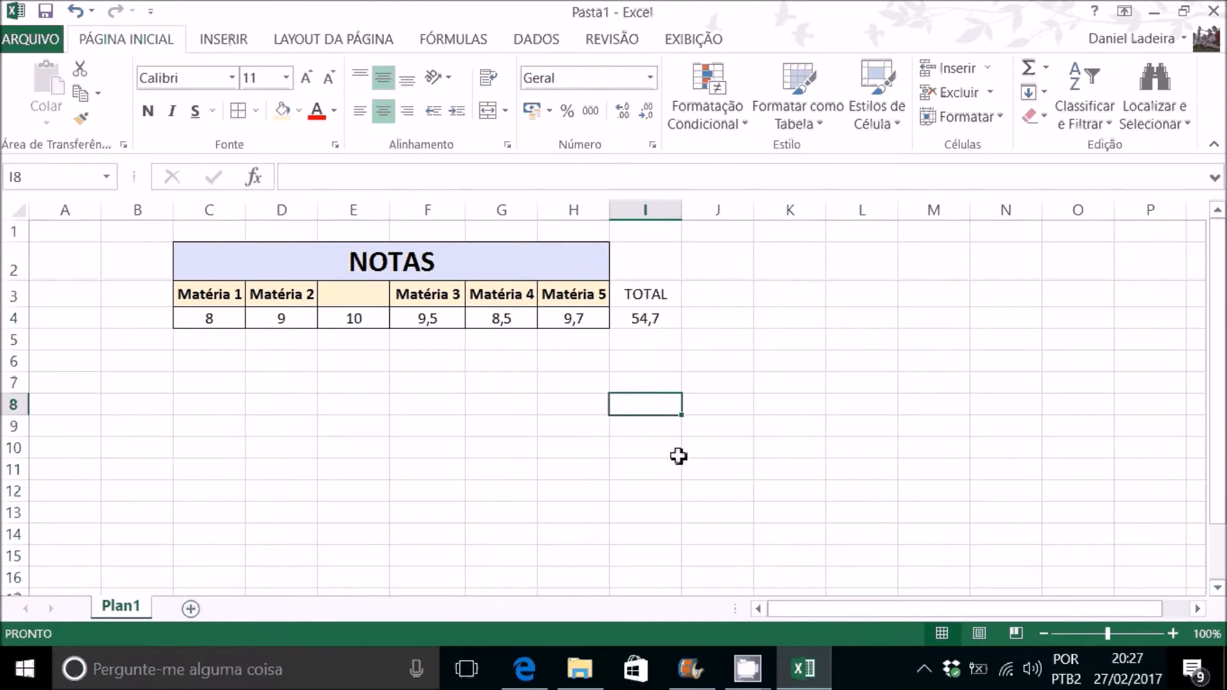
pyautogui.write('9')
pyautogui.press('Return')
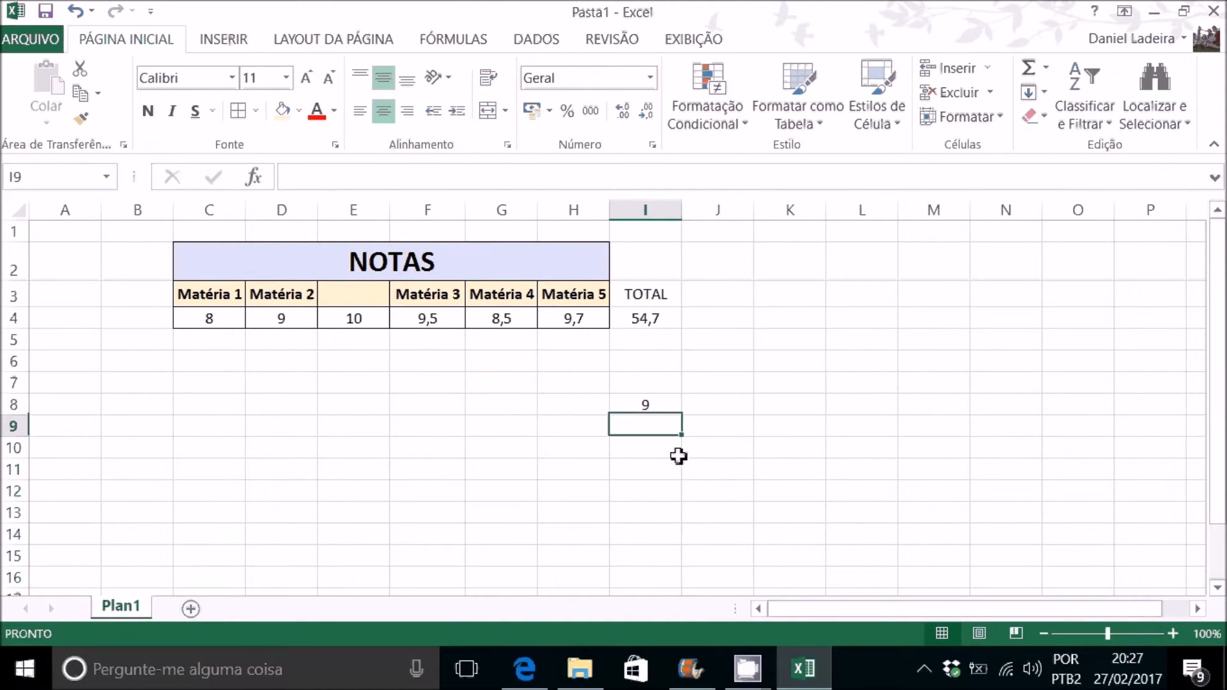
pyautogui.click(642, 407)
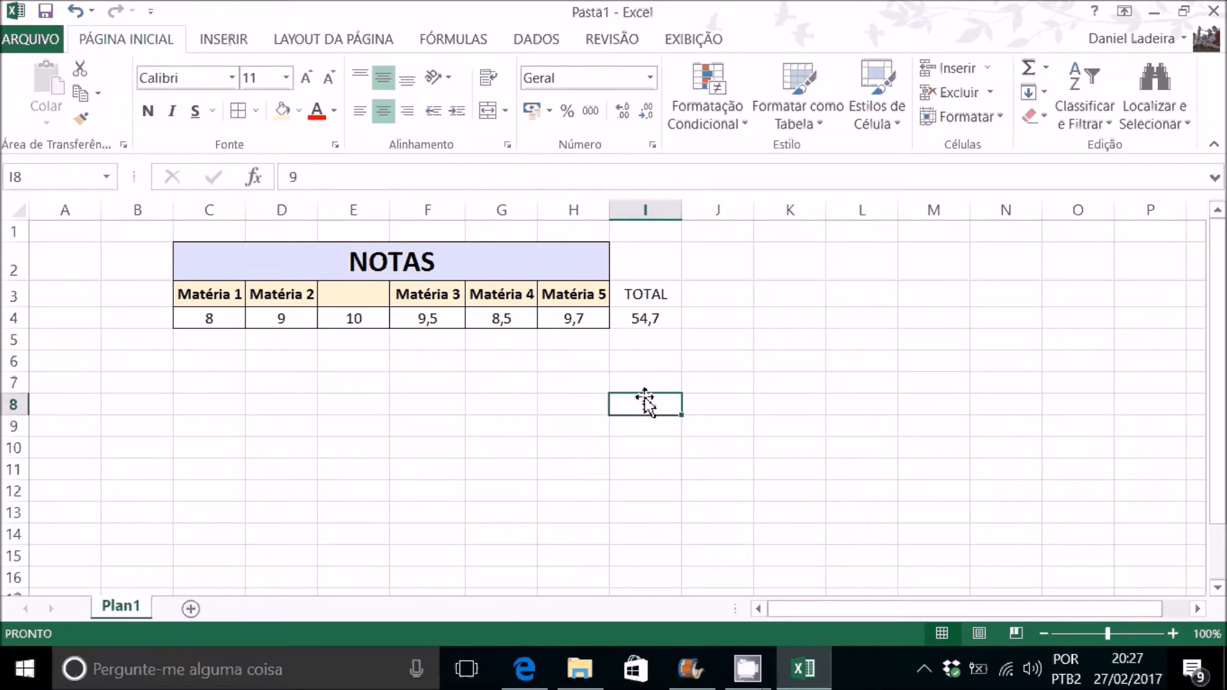
pyautogui.moveTo(644, 401); pyautogui.dragTo(942, 396)
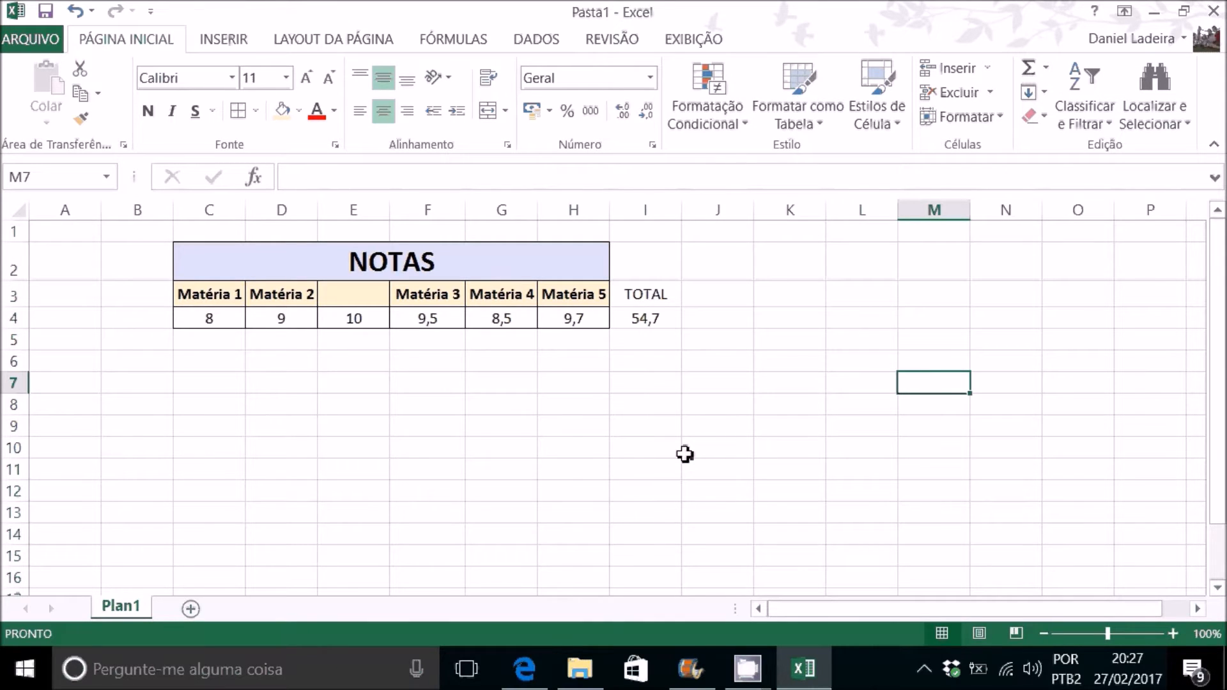
# Step: Enter the sample values 5 in cell J7 and 10 in cell J8
pyautogui.click(729, 379)
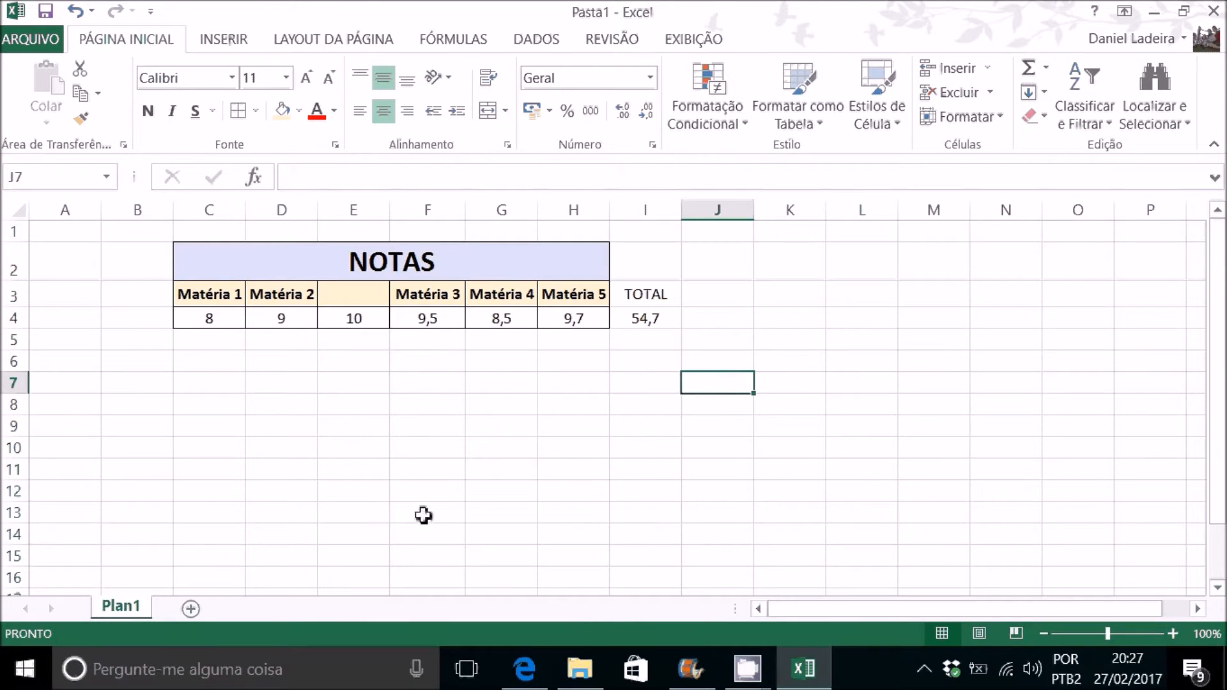
pyautogui.write('5')
pyautogui.press('Return')
pyautogui.write('10')
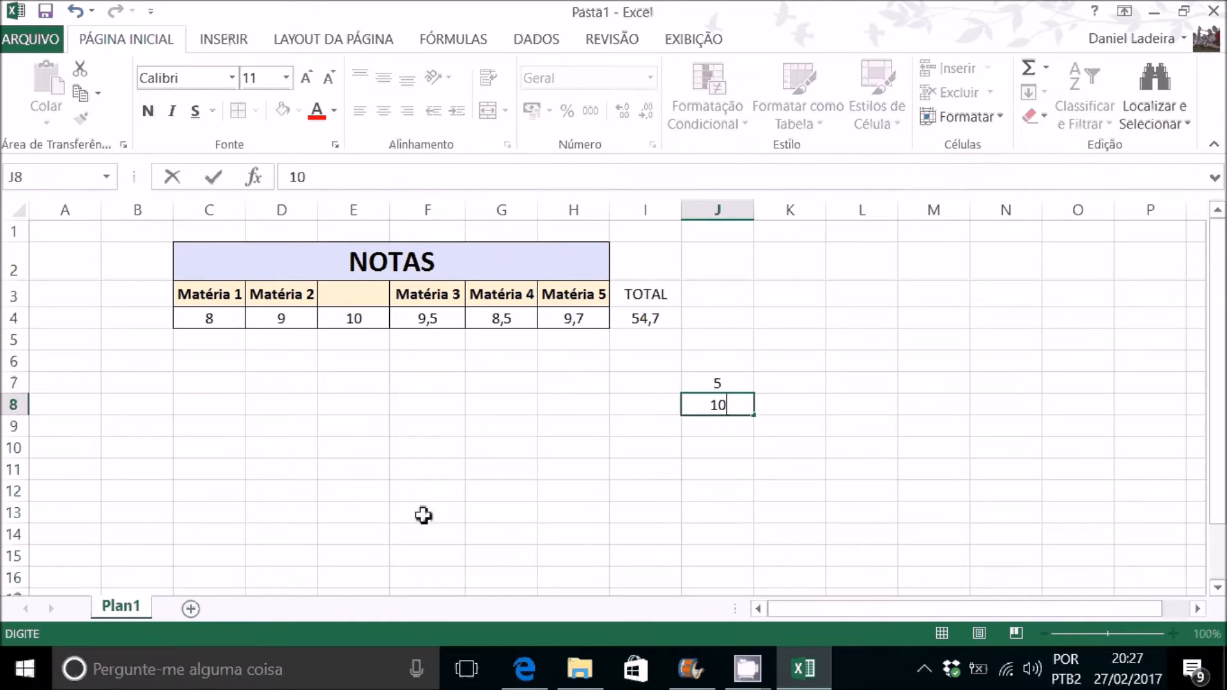
pyautogui.press('Return')
# Step: Add the two sample values in cell J9 with =J7+J8 and inspect the references in its formula
pyautogui.write('=')
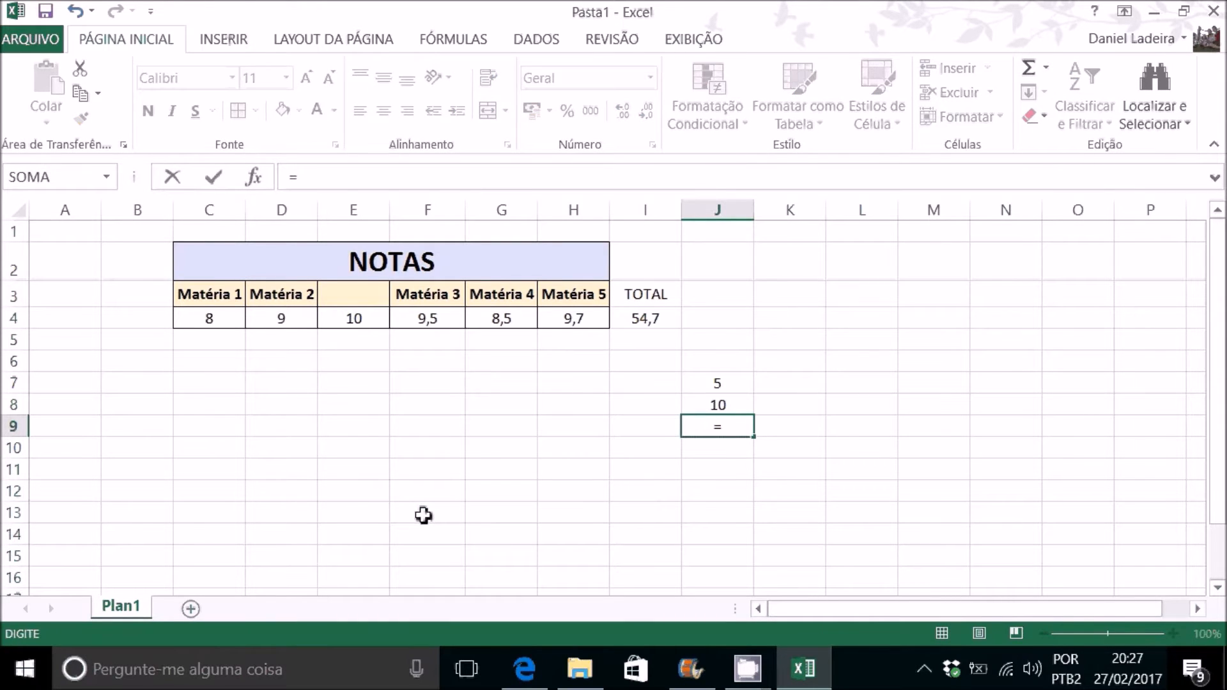
pyautogui.click(742, 388)
pyautogui.write('+')
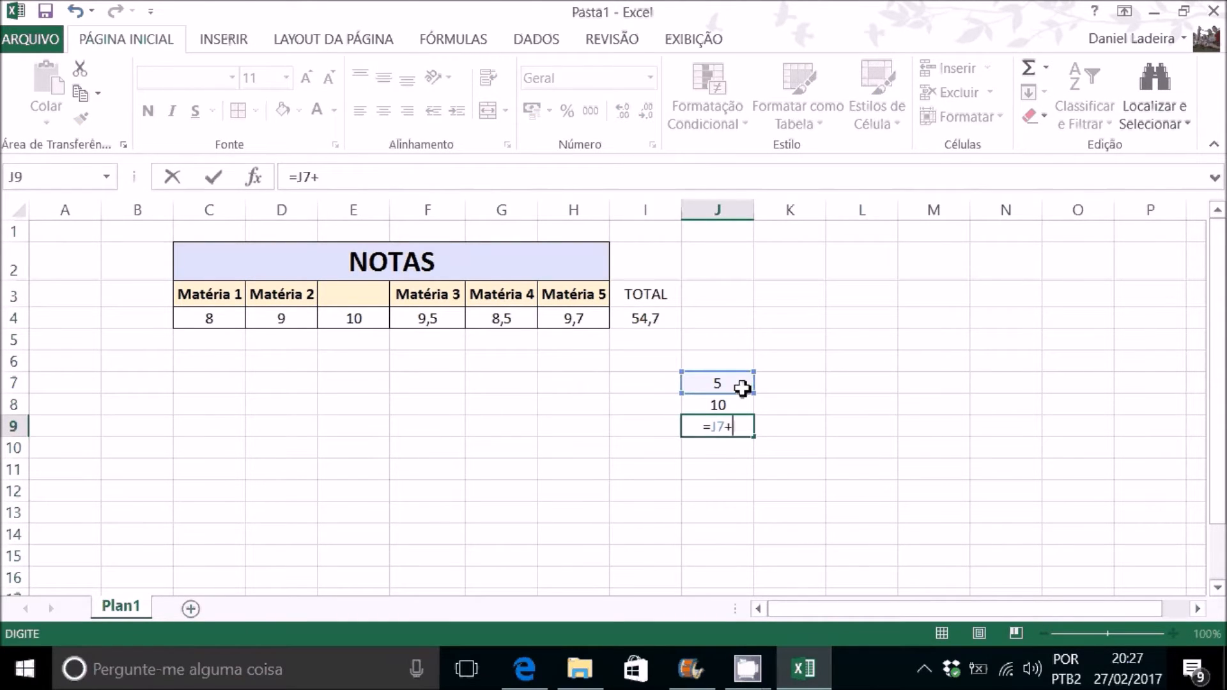
pyautogui.click(742, 405)
pyautogui.press('Return')
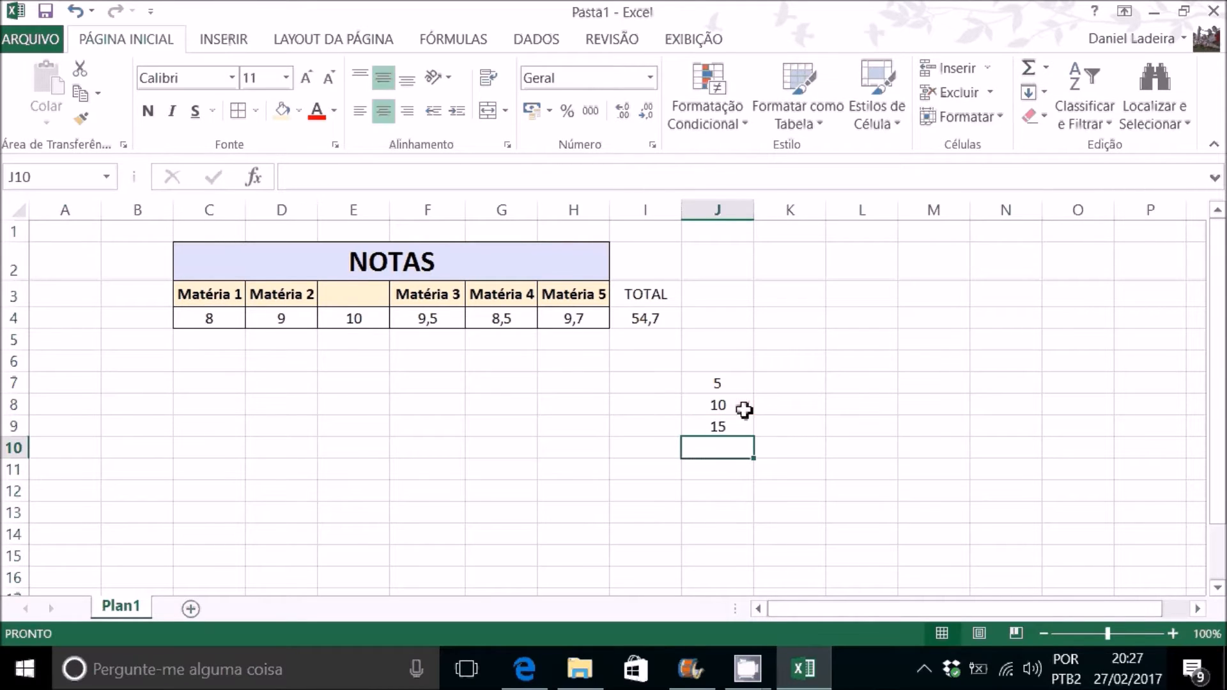
pyautogui.doubleClick(733, 425)
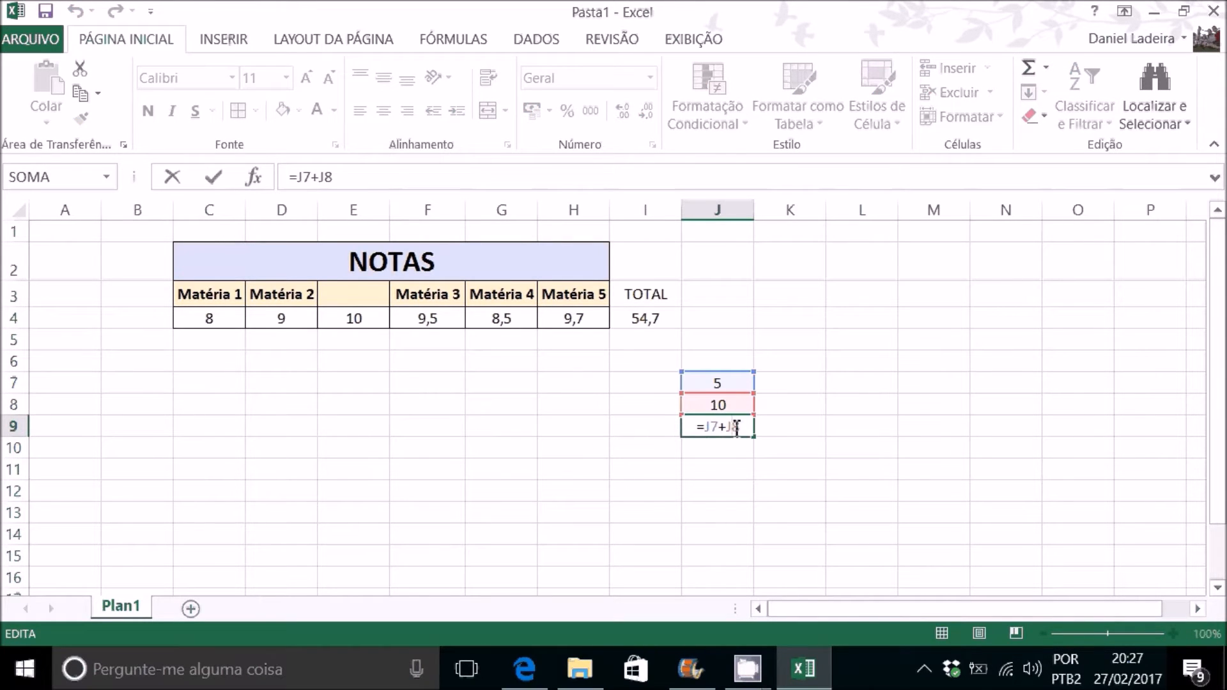
pyautogui.press('Escape')
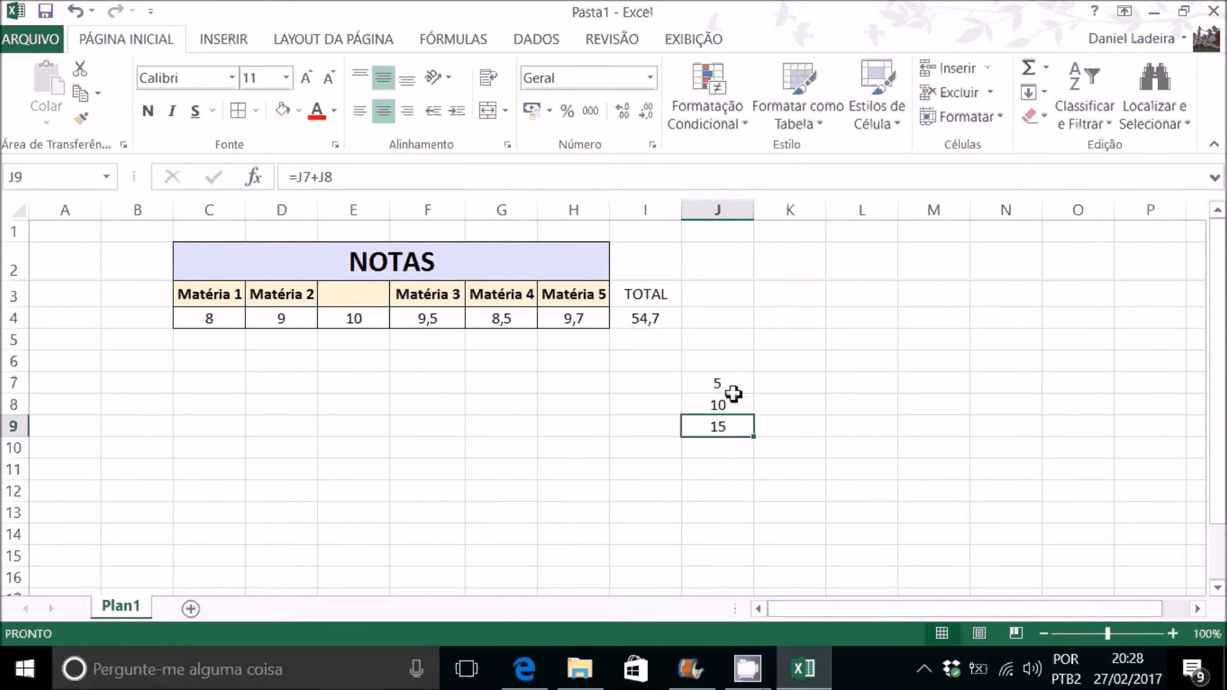
# Step: Move the sample value 5 from J7 to M6 and check the references in the J9 formula
pyautogui.click(731, 384)
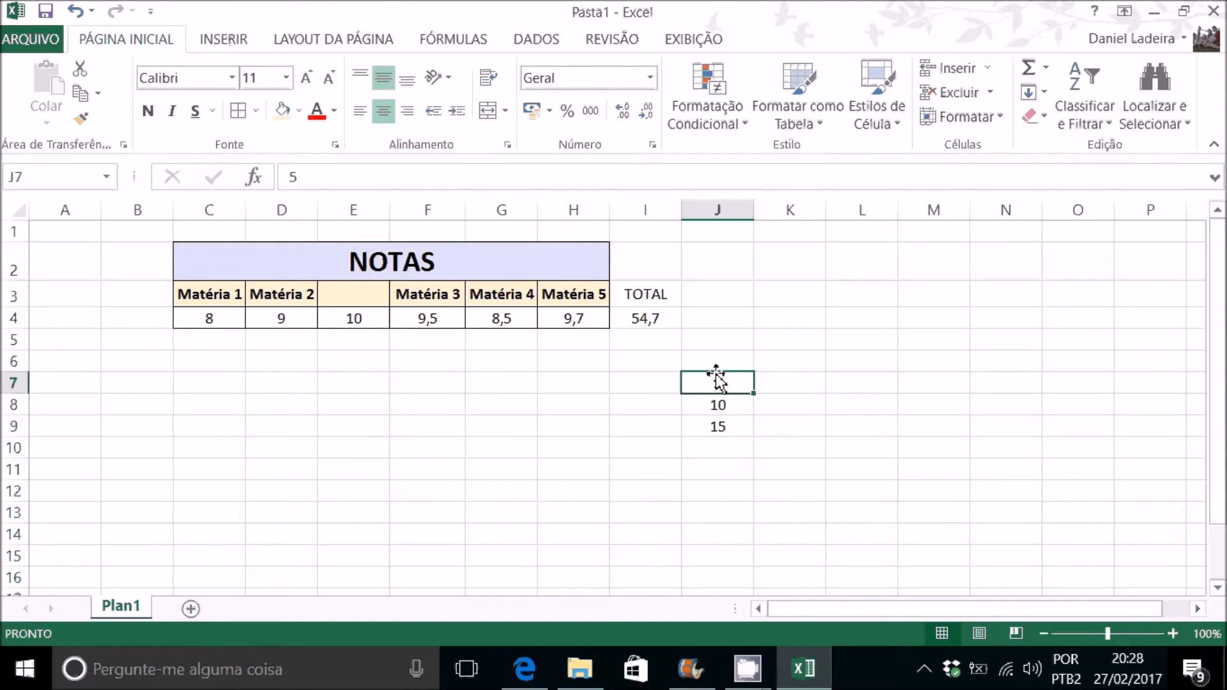
pyautogui.moveTo(716, 377); pyautogui.dragTo(920, 368)
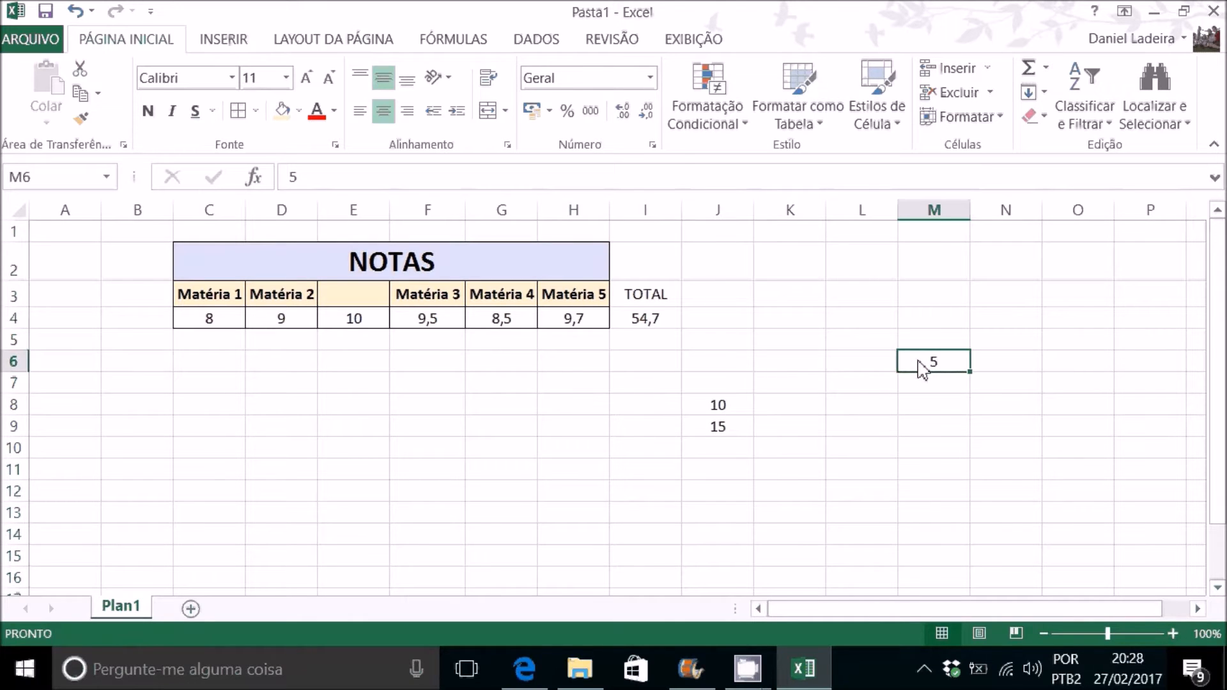
pyautogui.click(735, 428)
pyautogui.doubleClick(735, 428)
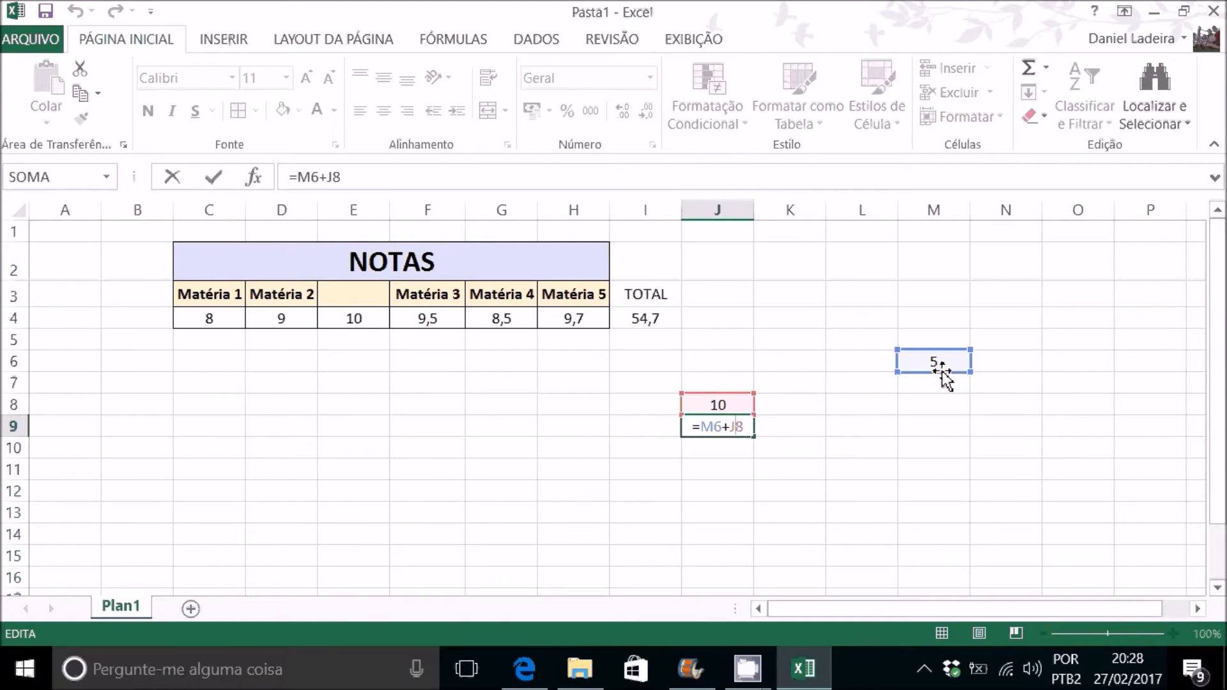
pyautogui.press('Escape')
# Step: Clear the sample values and formula from the range J4:M11
pyautogui.moveTo(934, 319); pyautogui.dragTo(712, 460)
pyautogui.press('Delete')
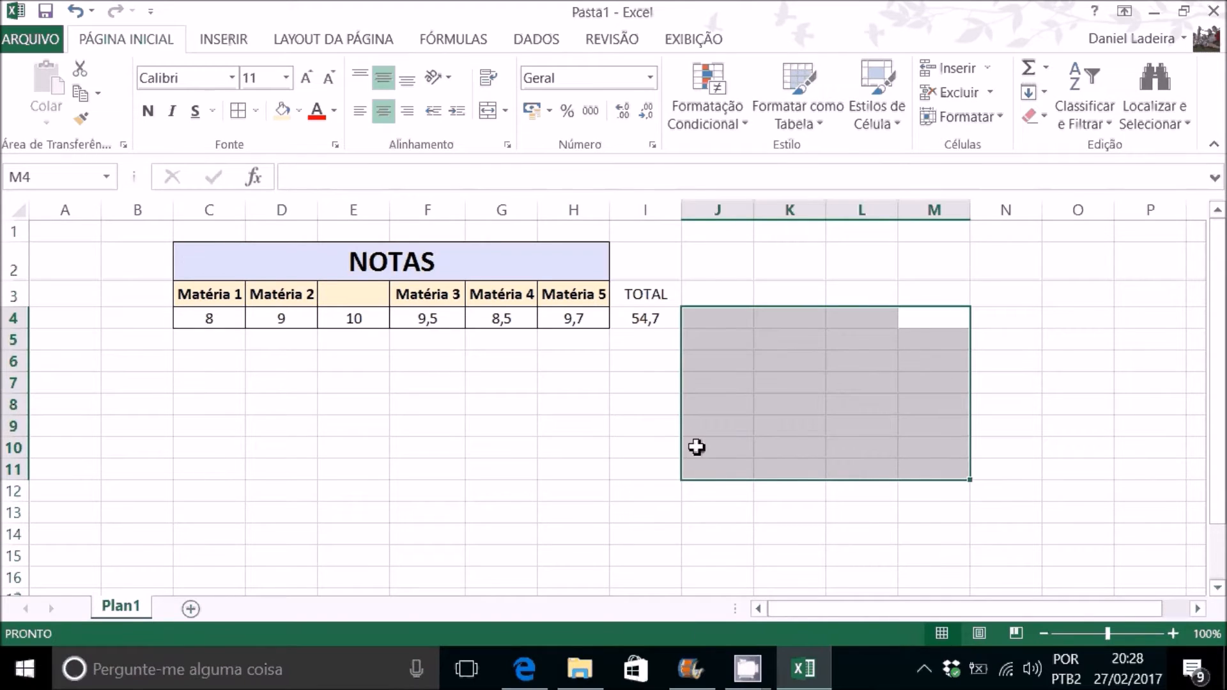
pyautogui.click(619, 409)
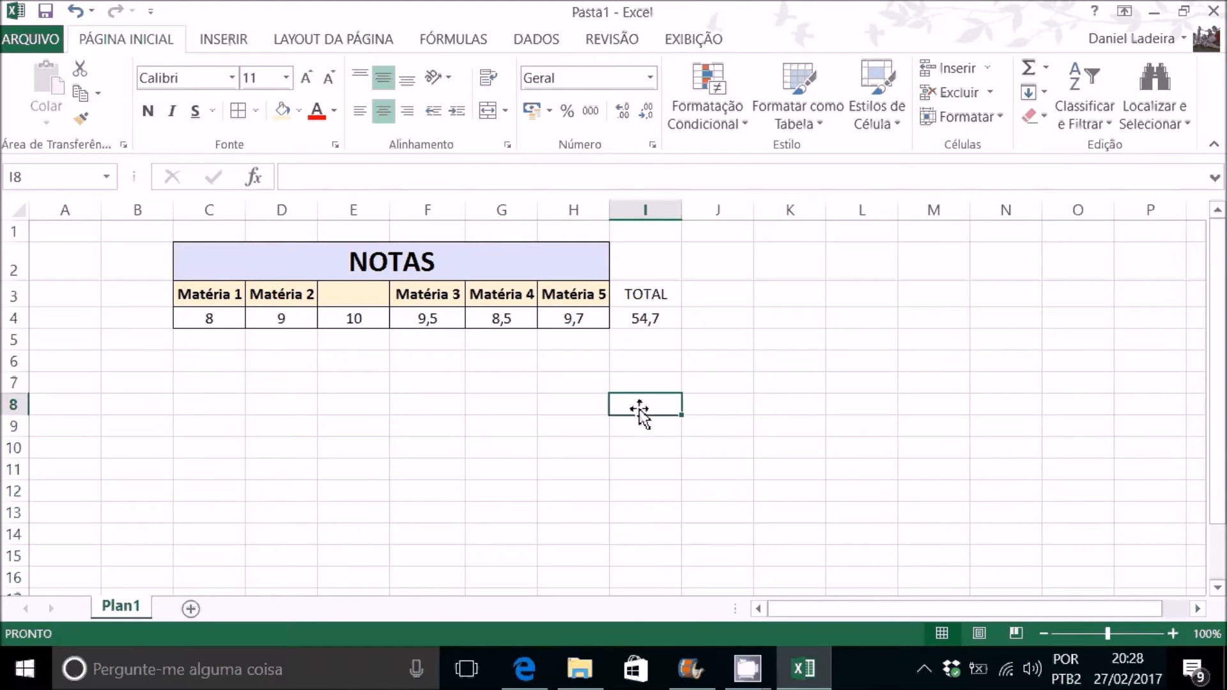
# Step: Enter the header MÉDIA in cell J3, beside TOTAL
pyautogui.click(705, 295)
pyautogui.write('m')
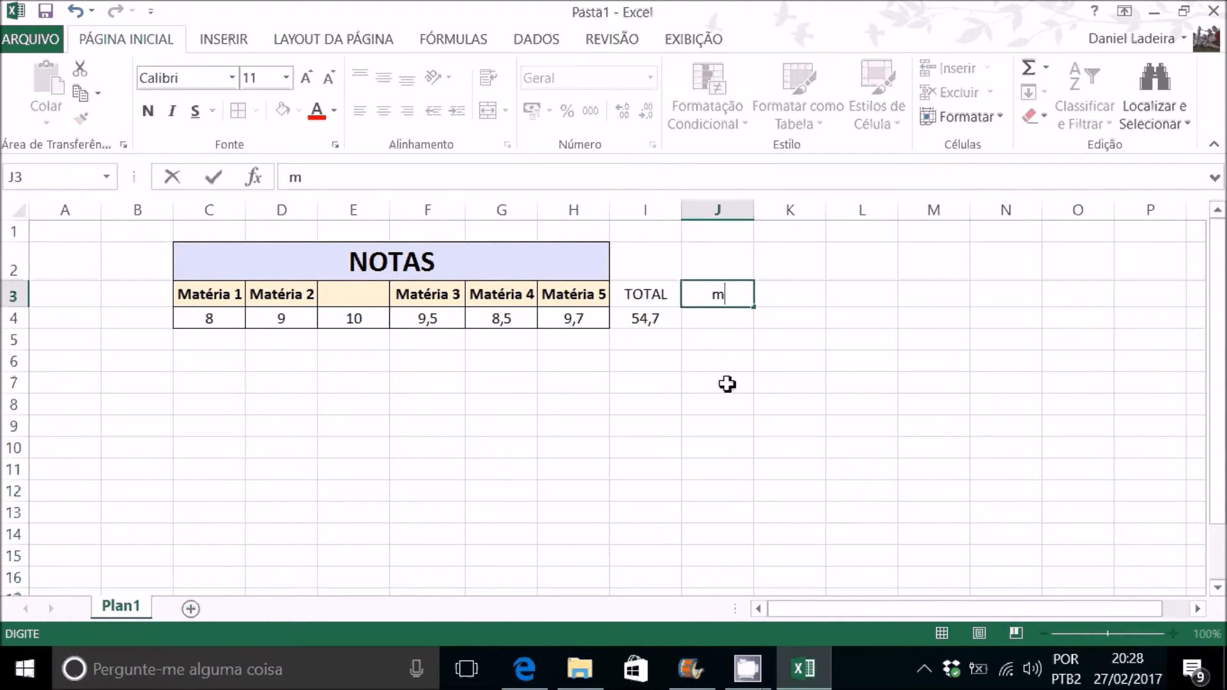
pyautogui.write('MÉDIA')
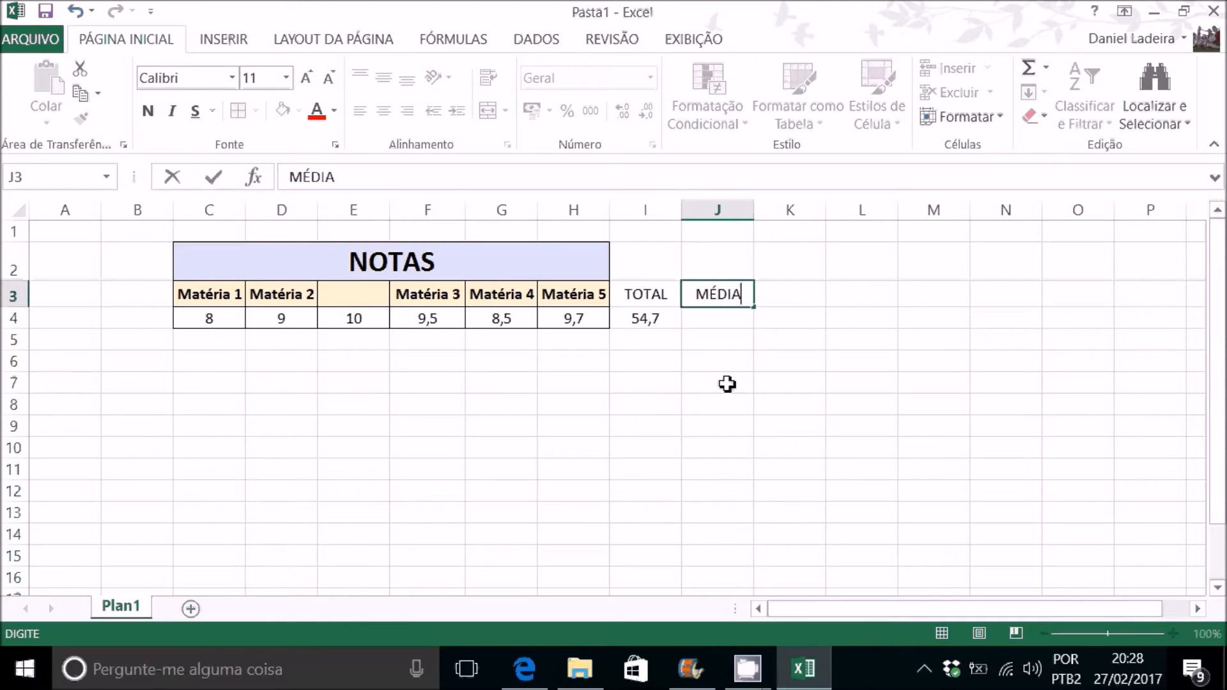
pyautogui.press('Return')
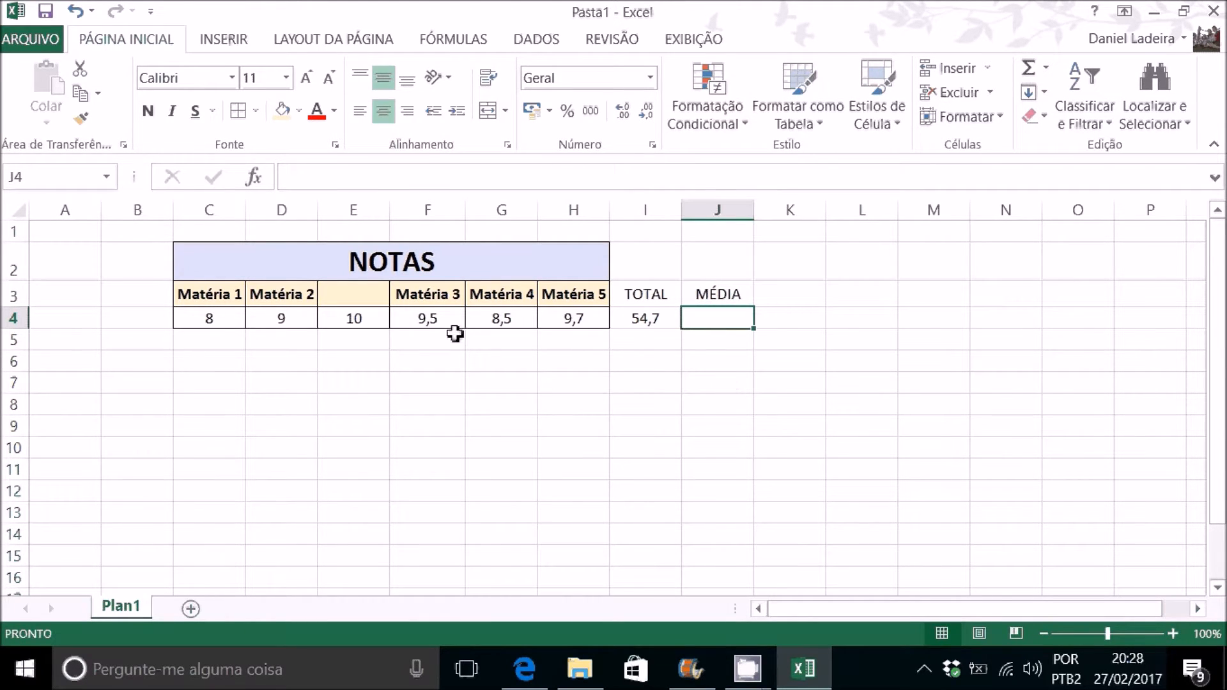
# Step: Calculate the average of the grades C4:H4 in cell J4 with the MÉDIA function
pyautogui.write('=M')
pyautogui.press('Escape')
pyautogui.write('É')
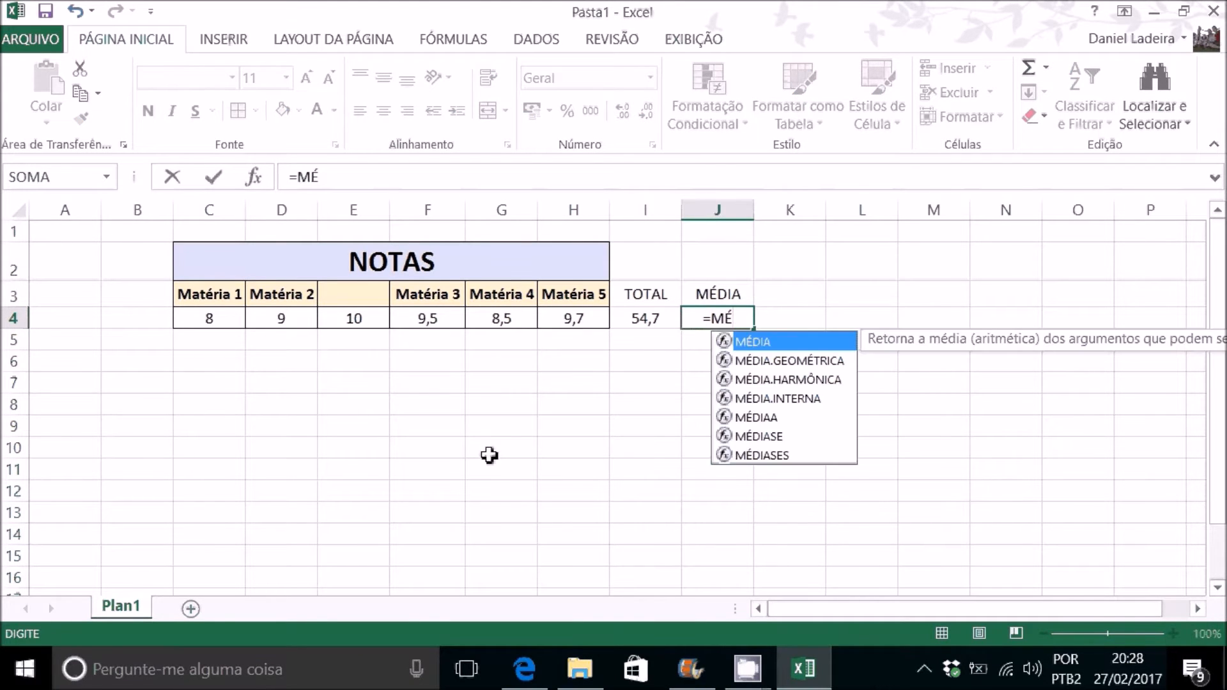
pyautogui.write('DIA')
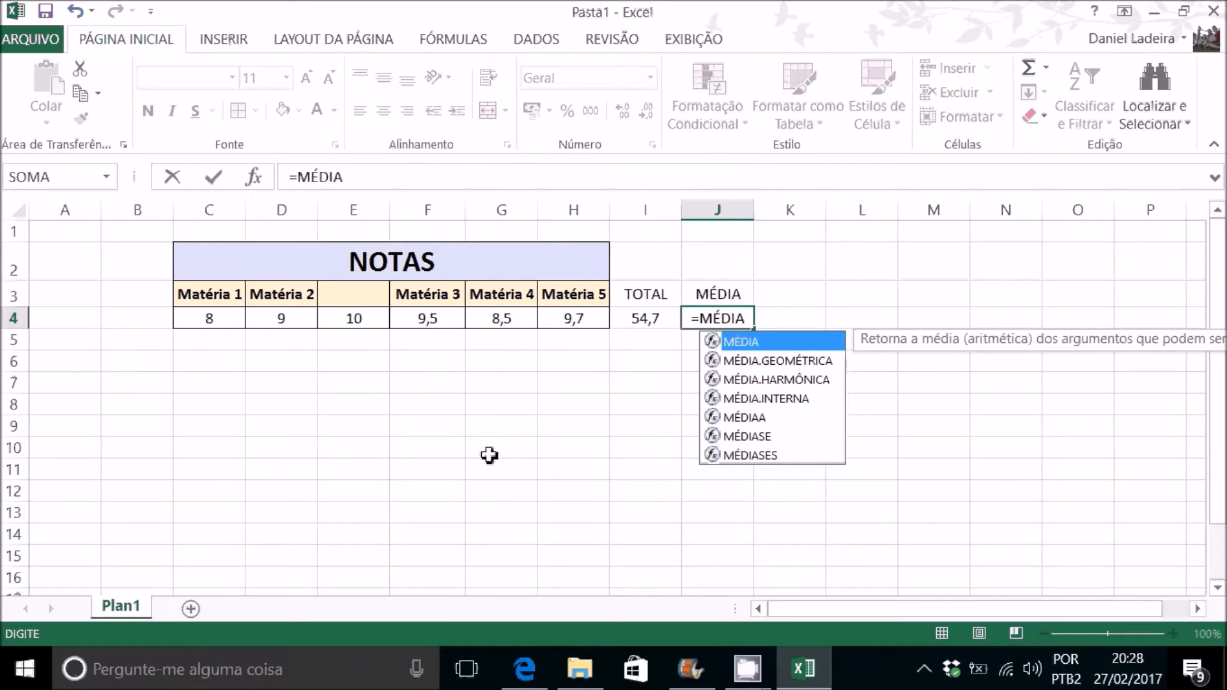
pyautogui.write('(')
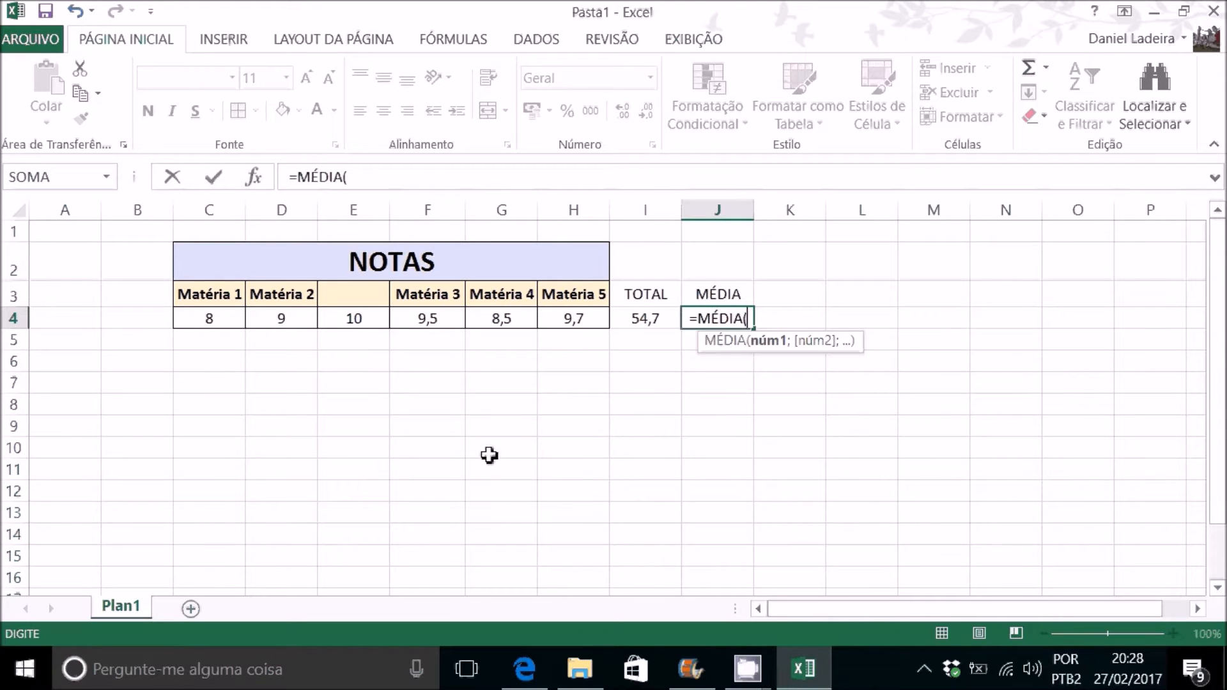
pyautogui.click(199, 319)
pyautogui.moveTo(199, 319); pyautogui.dragTo(561, 320)
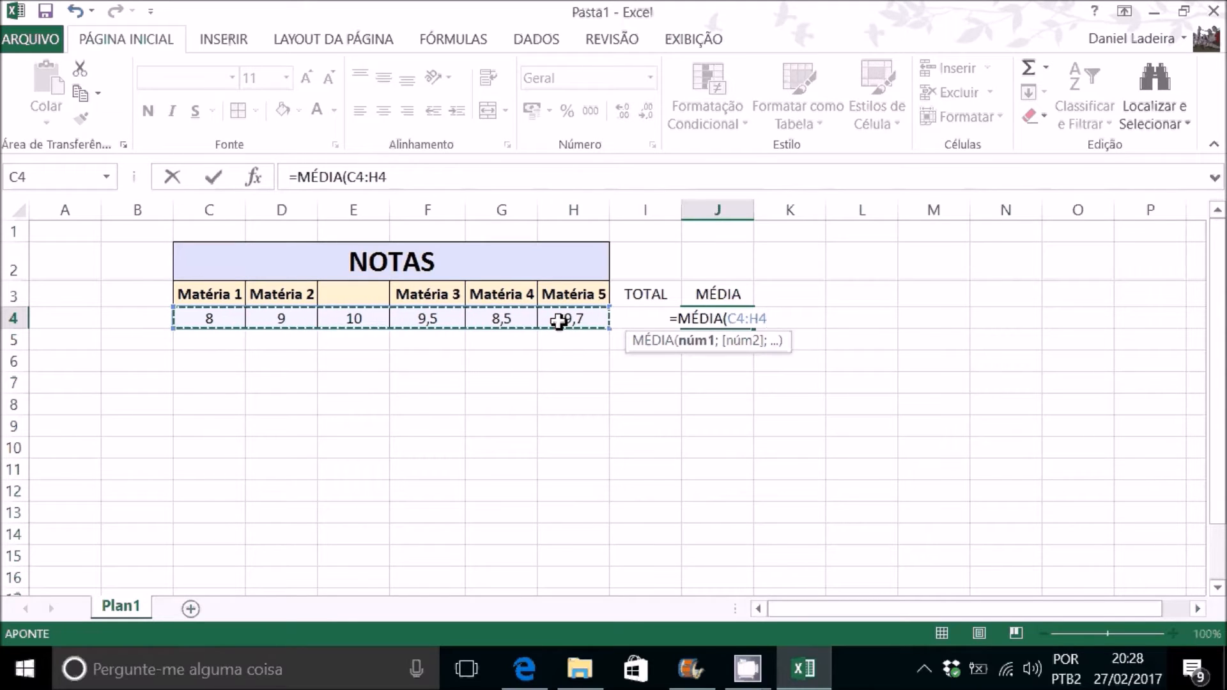
pyautogui.press('Return')
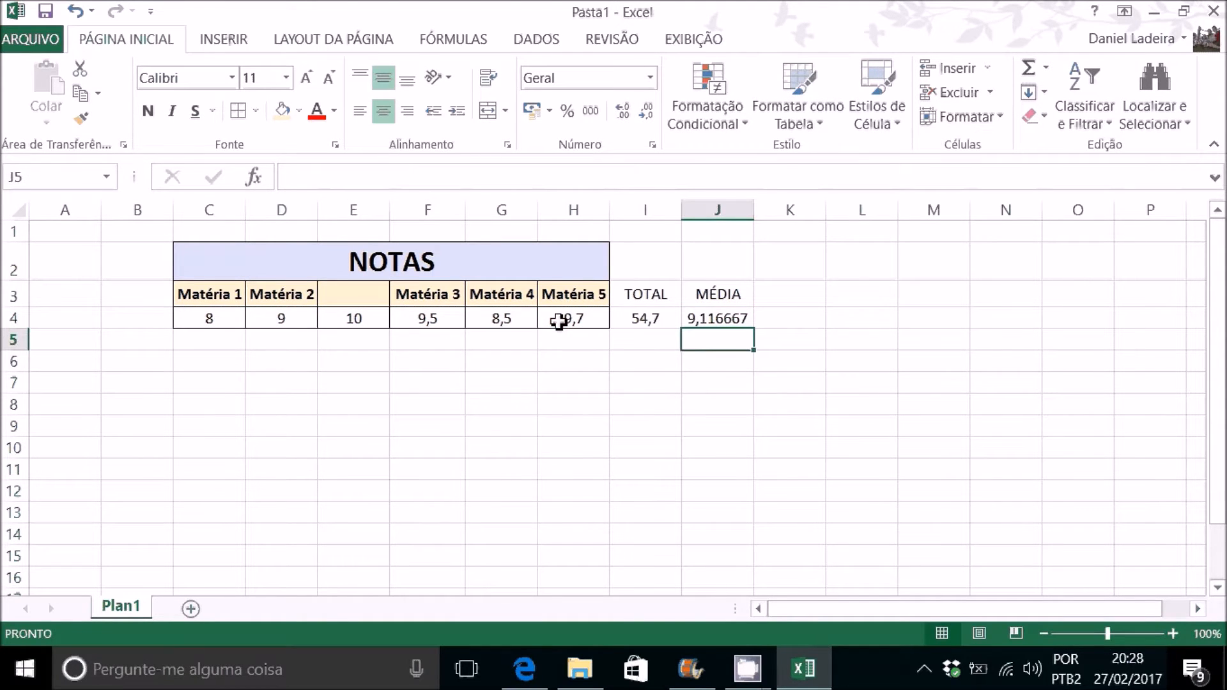
# Step: Format the average in J4 to show one decimal place
pyautogui.click(720, 318)
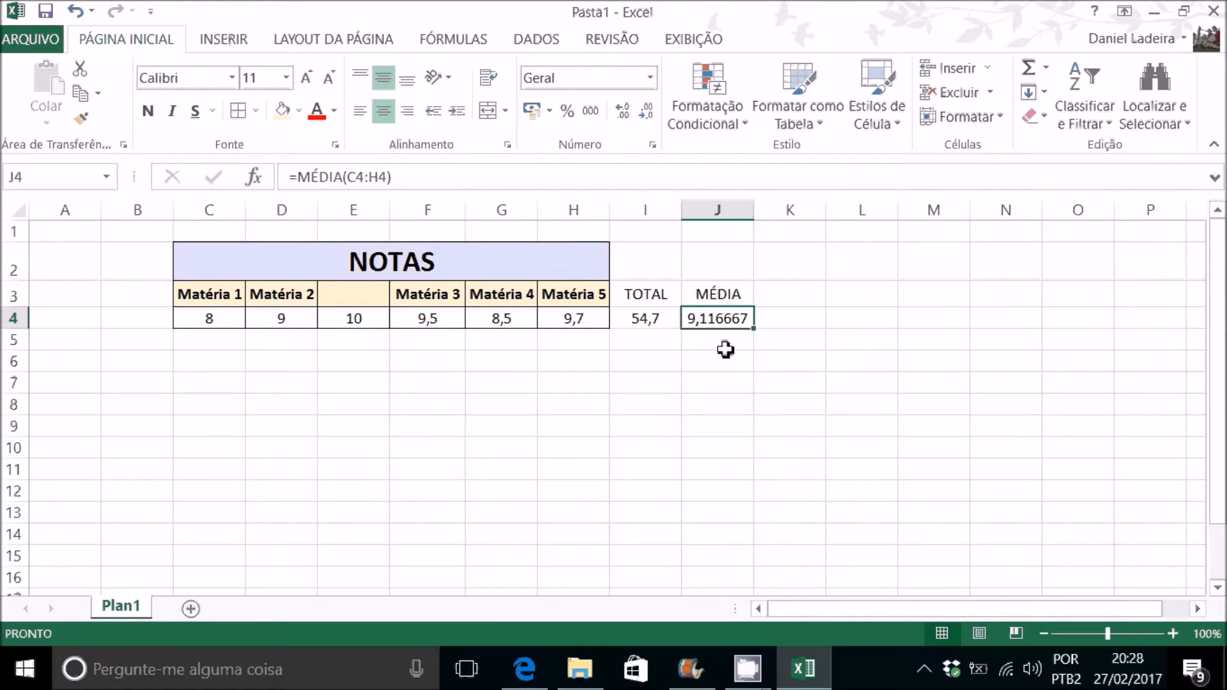
pyautogui.click(646, 112)
pyautogui.click(646, 112)
pyautogui.click(646, 112)
pyautogui.click(646, 112)
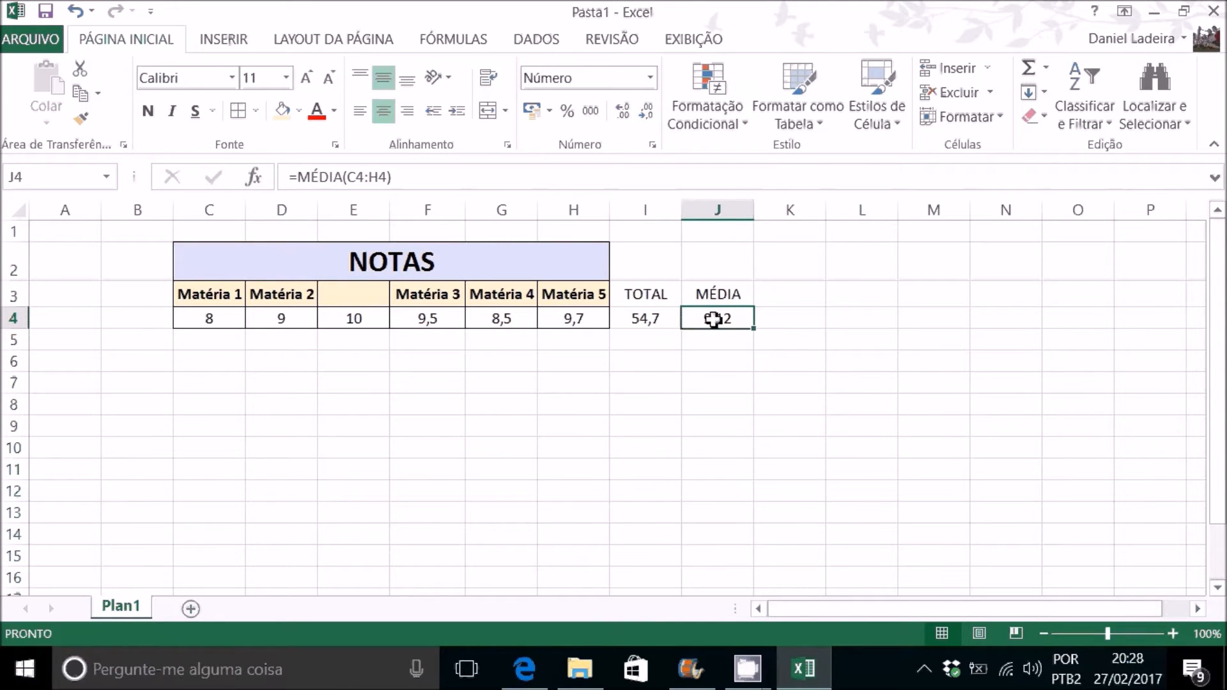
pyautogui.click(624, 111)
pyautogui.click(624, 112)
pyautogui.click(624, 112)
pyautogui.click(624, 112)
pyautogui.click(644, 114)
pyautogui.click(644, 113)
pyautogui.click(644, 114)
pyautogui.click(644, 114)
# Step: Fill the subject headers in row 3 as a series running through Matéria 6 in H3
pyautogui.moveTo(236, 294); pyautogui.dragTo(578, 313)
pyautogui.click(542, 385)
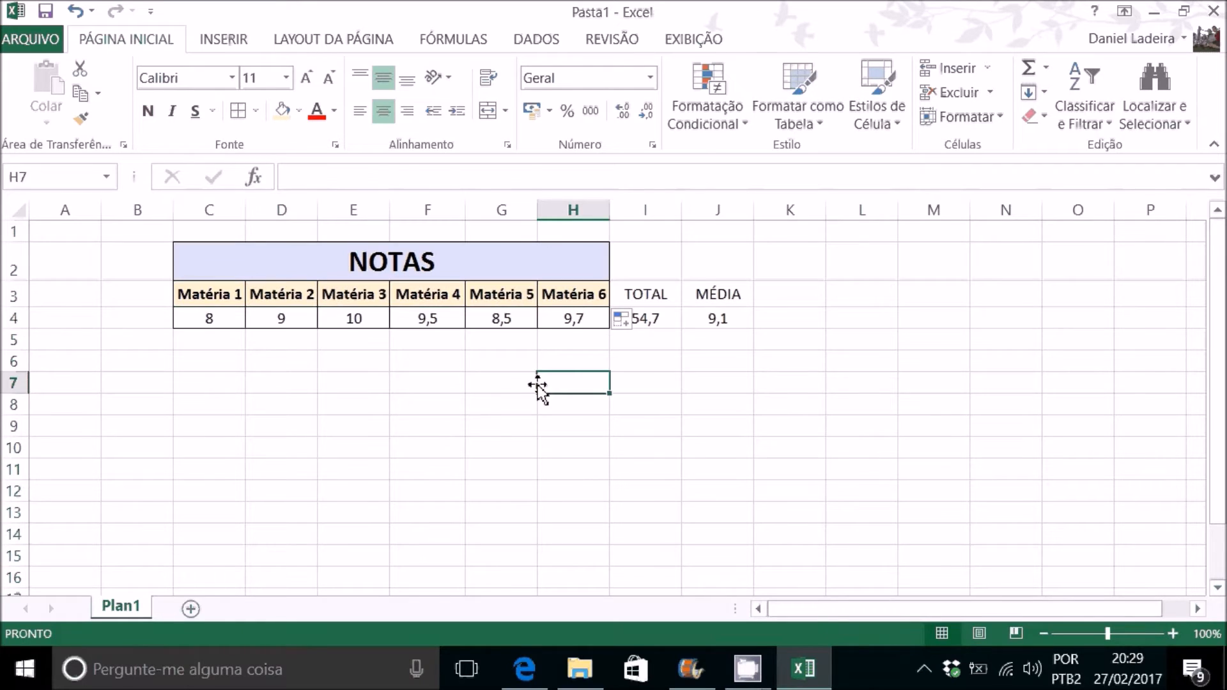
# Step: Enter the label Aluno 1 in B4 and fill the series down to Aluno 5 in B8
pyautogui.click(159, 319)
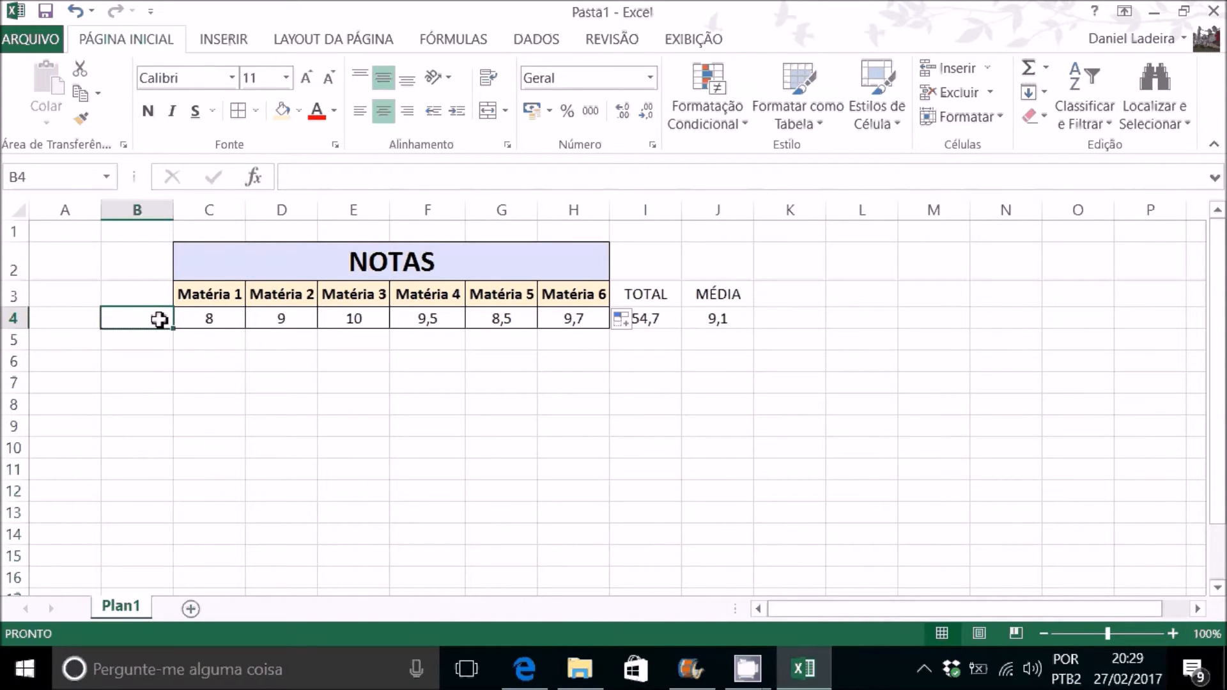
pyautogui.write('ALU')
pyautogui.press('BackSpace')
pyautogui.press('BackSpace')
pyautogui.write('luno 1')
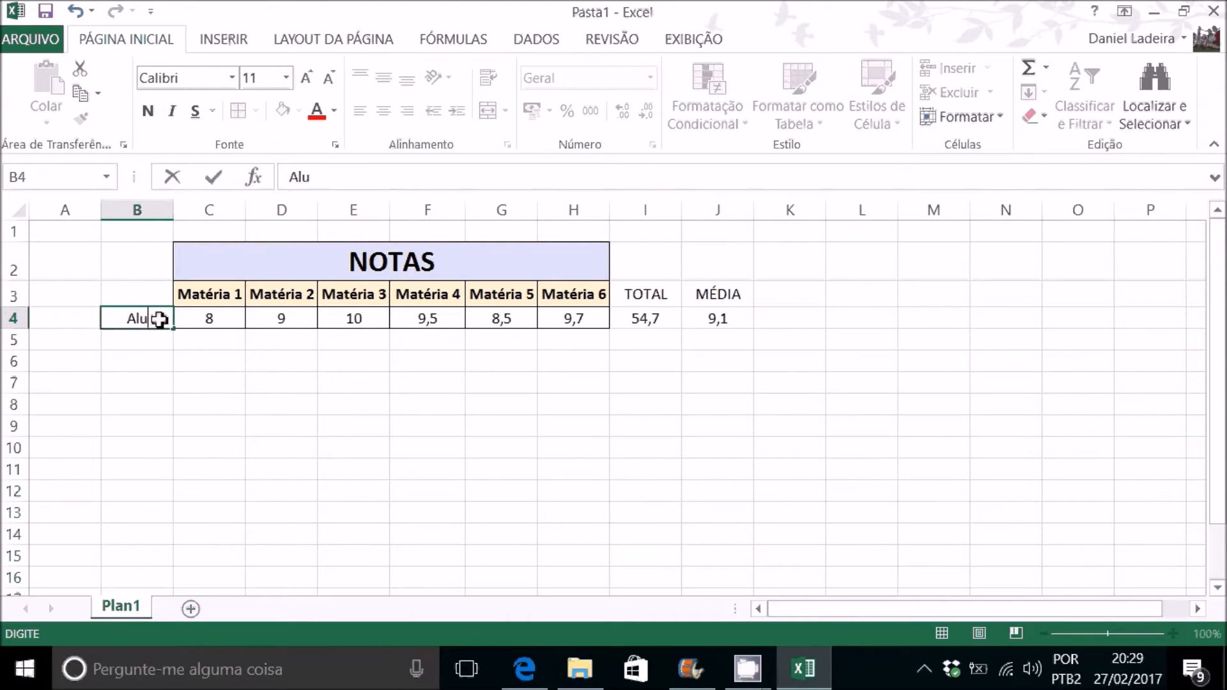
pyautogui.press('Return')
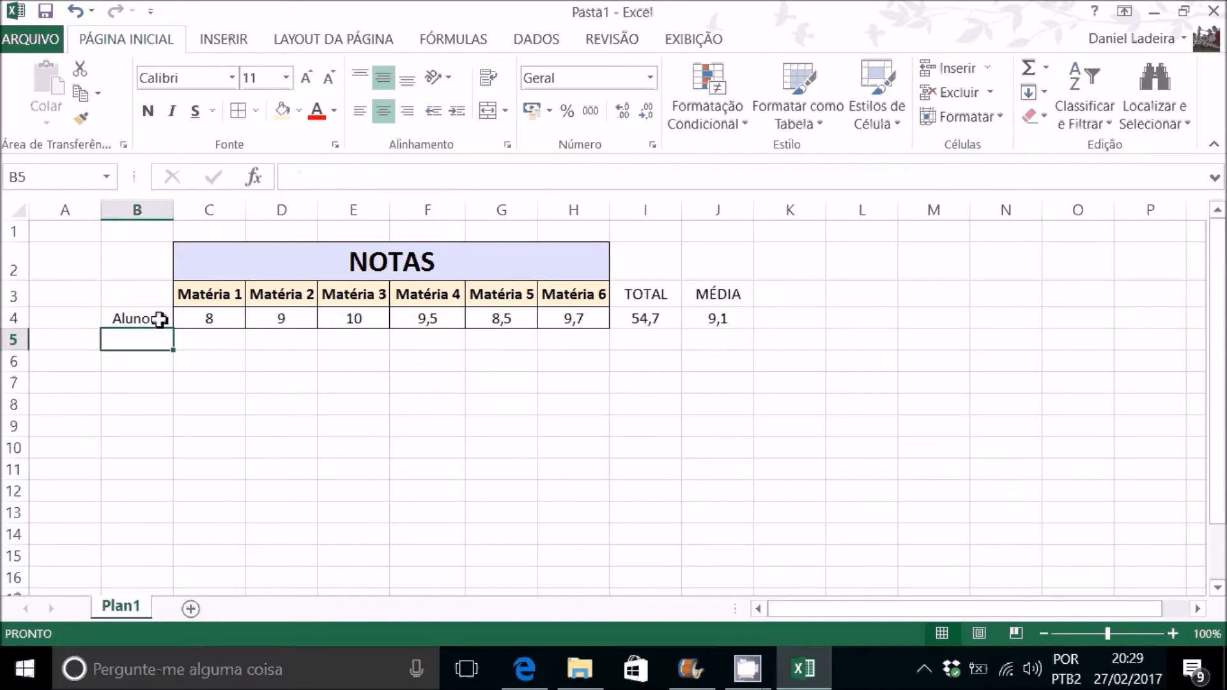
pyautogui.click(159, 318)
pyautogui.moveTo(174, 329); pyautogui.dragTo(170, 413)
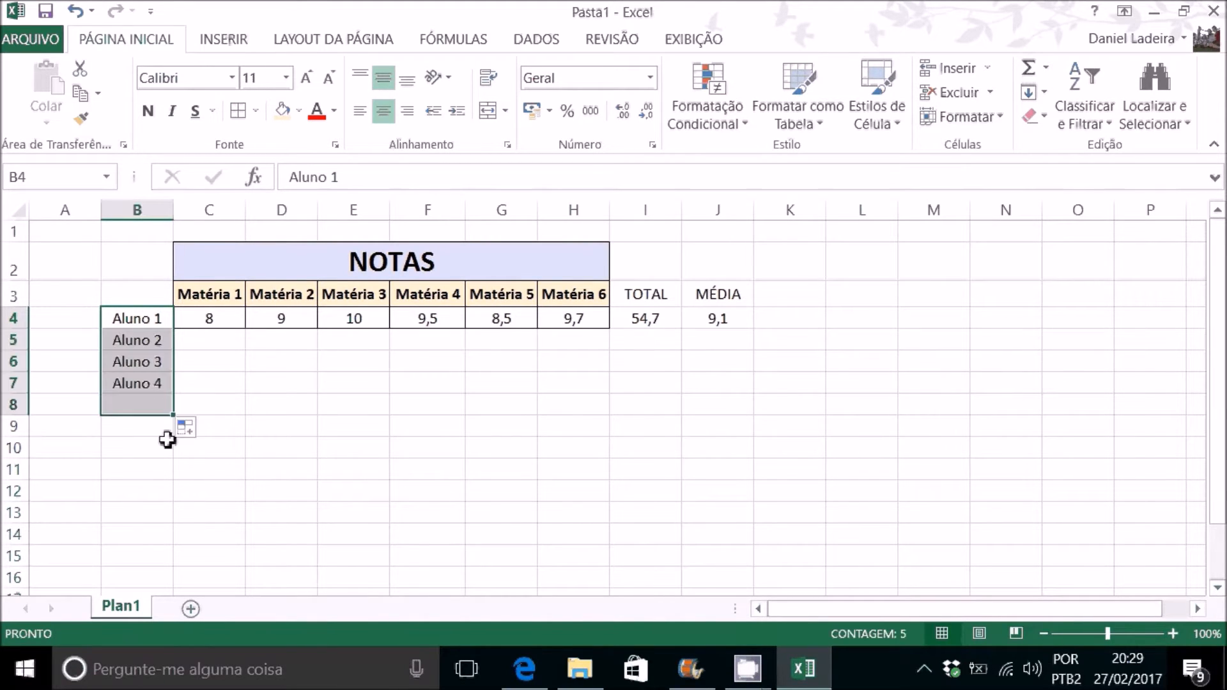
pyautogui.click(223, 380)
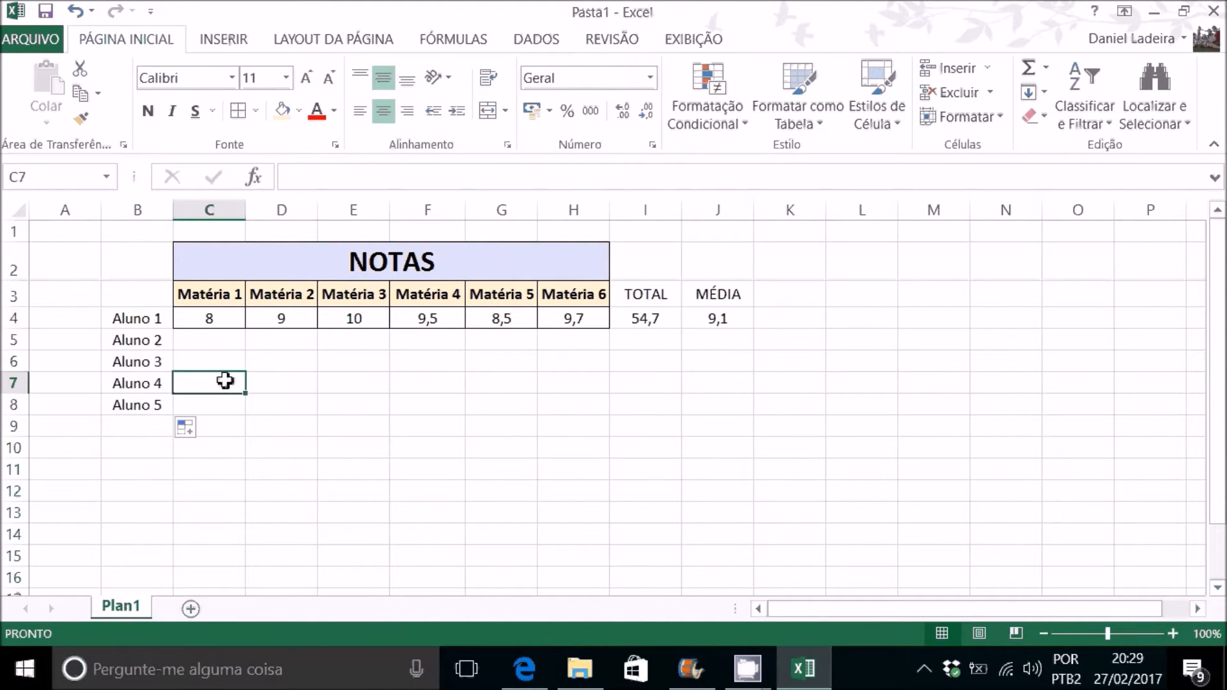
# Step: Enter the grades 8, 7, 9, 8, 7 and 7 for Aluno 2 in C5:H5
pyautogui.click(221, 341)
pyautogui.write('8')
pyautogui.press('Tab')
pyautogui.write('7')
pyautogui.press('Tab')
pyautogui.write('9')
pyautogui.press('Tab')
pyautogui.write('8')
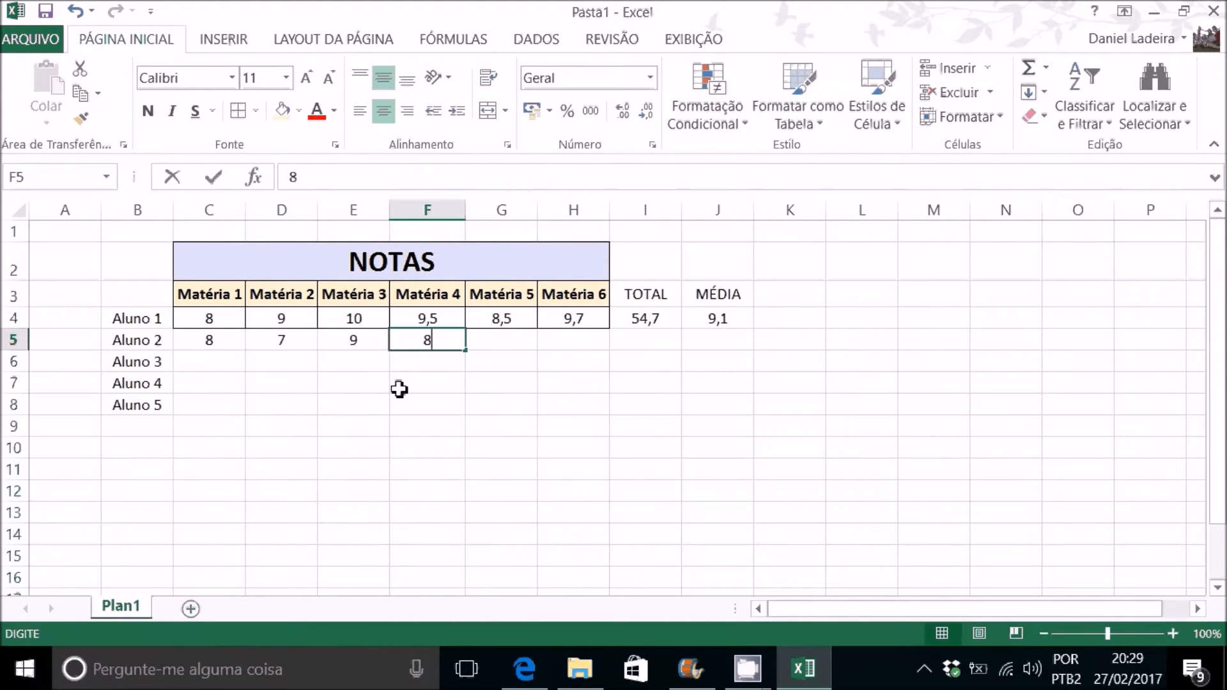
pyautogui.press('Tab')
pyautogui.write('7')
pyautogui.press('Tab')
pyautogui.write('7')
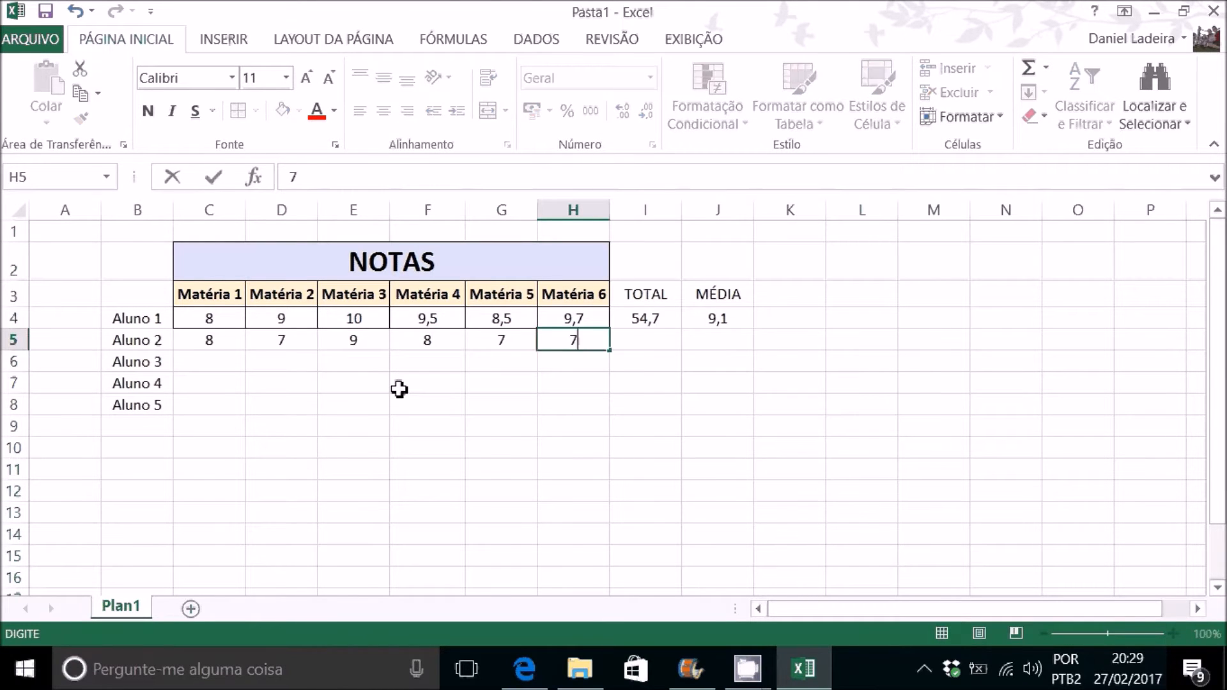
# Step: Enter the grades 9, 8, 6, 7, 4 and 5 for Aluno 3 in C6:H6
pyautogui.press('Down')
pyautogui.write('5')
pyautogui.press('Left')
pyautogui.write('4')
pyautogui.press('Left')
pyautogui.write('7')
pyautogui.press('Left')
pyautogui.write('6')
pyautogui.press('Left')
pyautogui.write('8')
pyautogui.press('Left')
pyautogui.write('9')
pyautogui.press('Left')
# Step: Enter the Matéria 1 grades 8 for Aluno 4 in C7 and 6 for Aluno 5 in C8
pyautogui.press('Down')
pyautogui.press('Right')
pyautogui.press('F2')
pyautogui.write('8')
pyautogui.press('Return')
pyautogui.write('56')
pyautogui.press('Right')
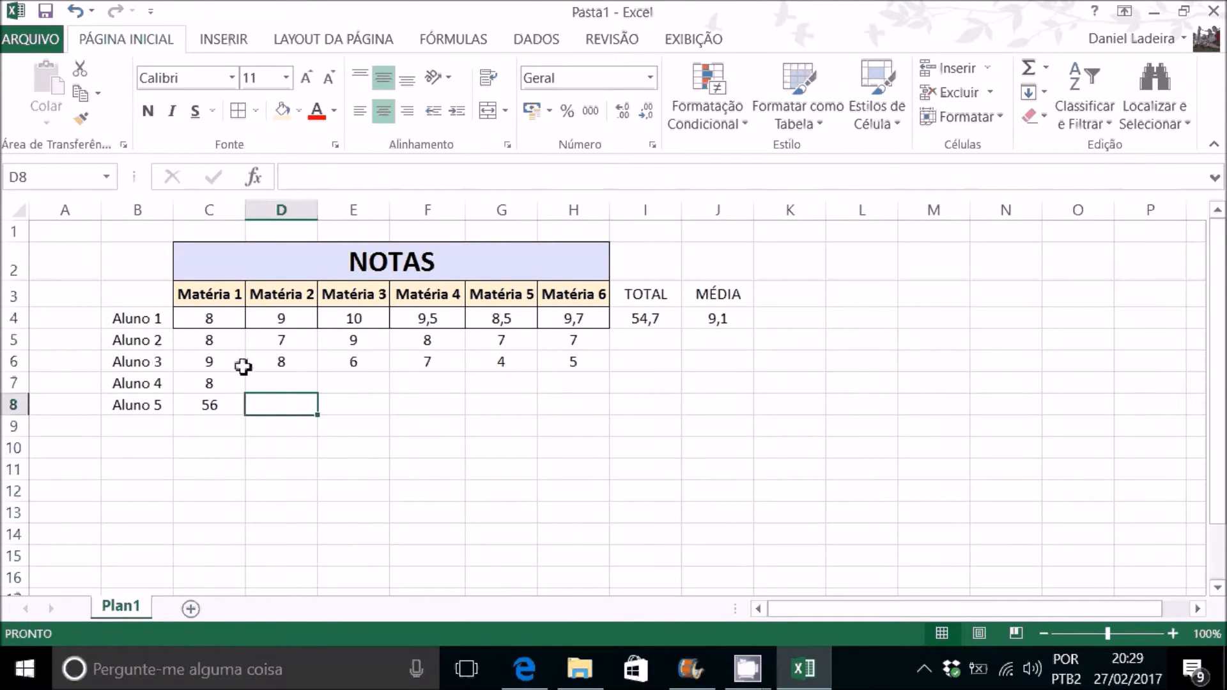
pyautogui.click(214, 405)
pyautogui.write('6')
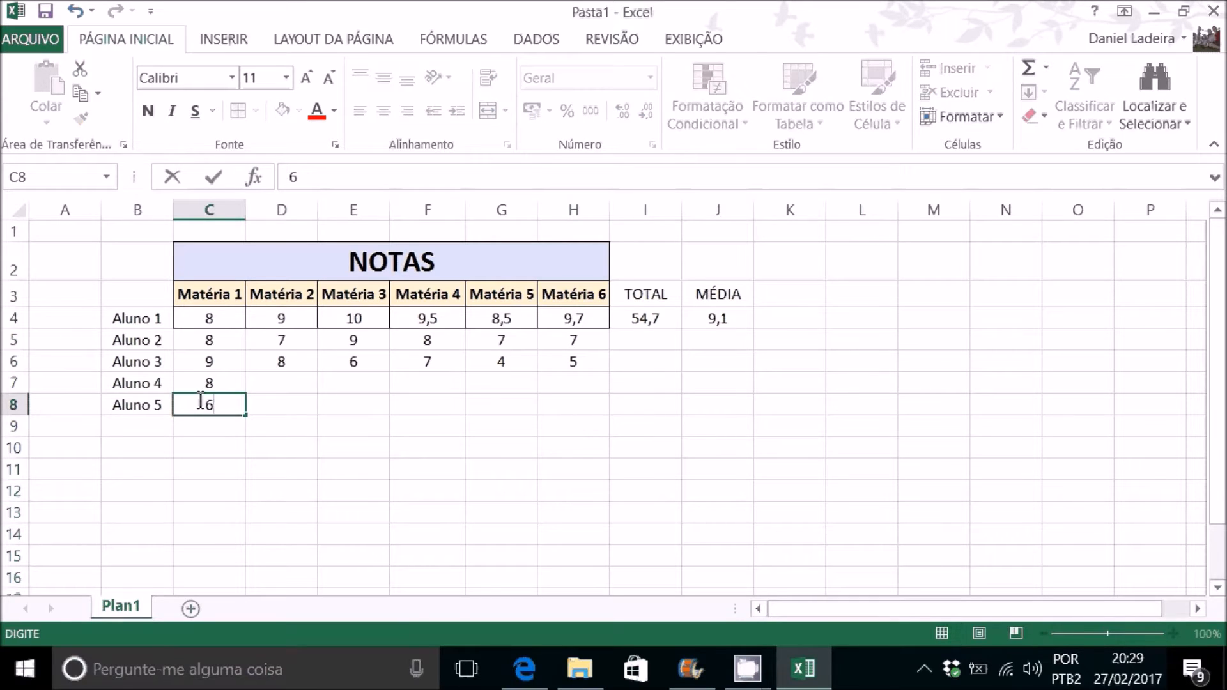
# Step: Complete the Aluno 4 row with the grades 7, 8, 7, 9 and 6 in D7:H7
pyautogui.click(311, 383)
pyautogui.write('7')
pyautogui.click(375, 382)
pyautogui.write('8')
pyautogui.click(447, 387)
pyautogui.write('7')
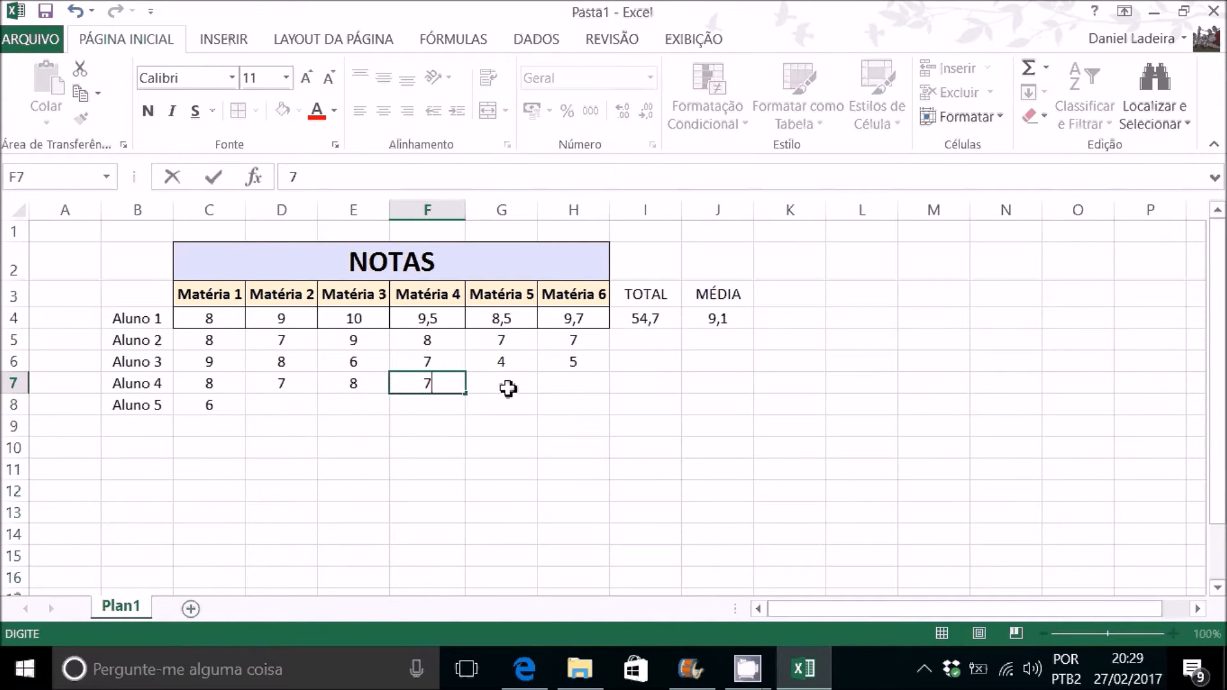
pyautogui.click(506, 386)
pyautogui.write('9')
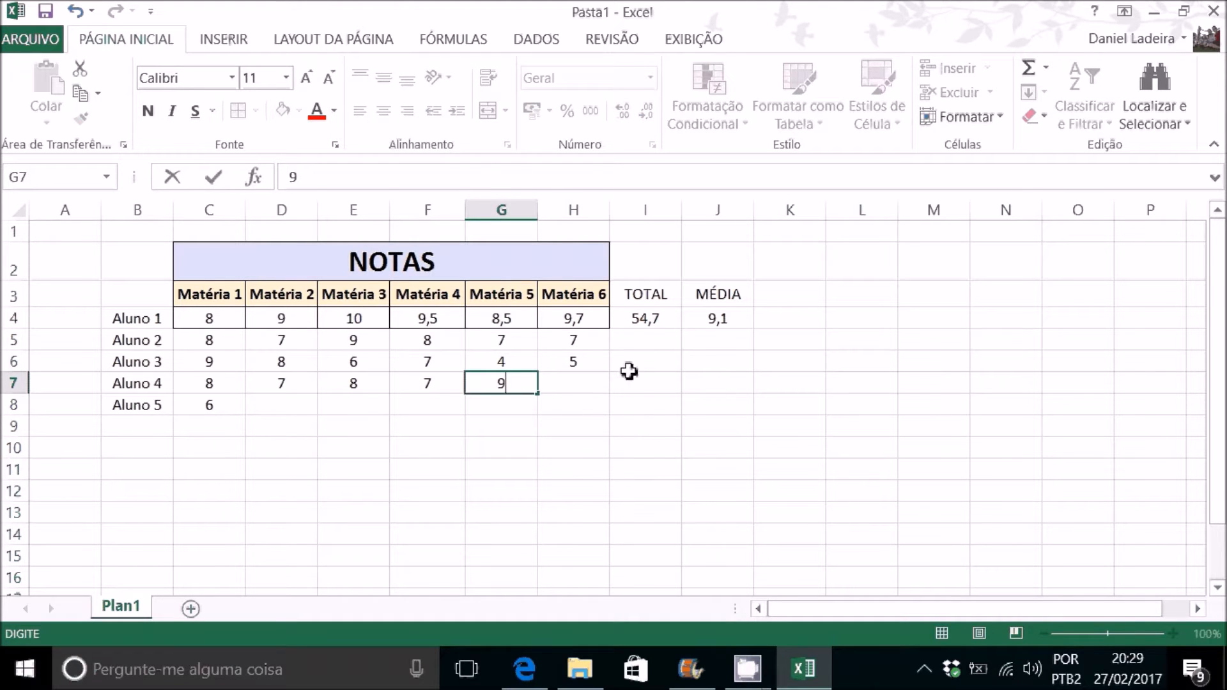
pyautogui.click(585, 386)
pyautogui.write('6')
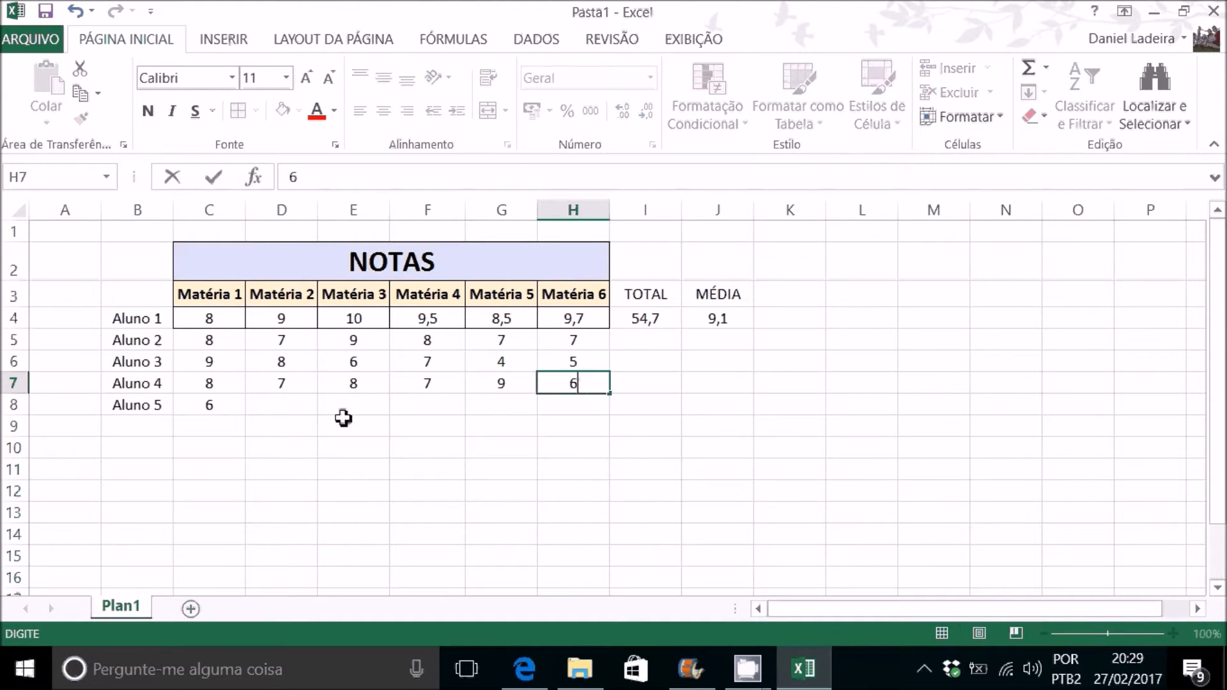
# Step: Complete the Aluno 5 row with the grades 8, 5, 6, 7 and 7 in D8:H8
pyautogui.click(287, 404)
pyautogui.write('85')
pyautogui.press('BackSpace')
pyautogui.click(364, 408)
pyautogui.write('5')
pyautogui.click(438, 409)
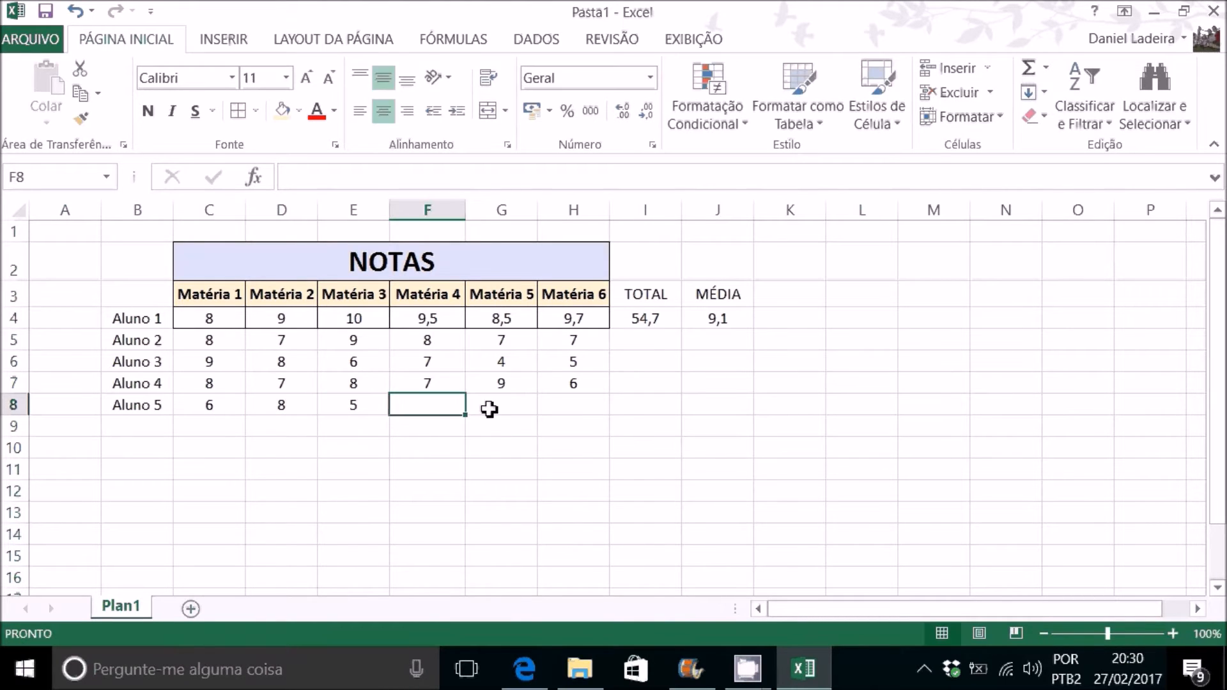
pyautogui.write('6')
pyautogui.click(514, 407)
pyautogui.write('7')
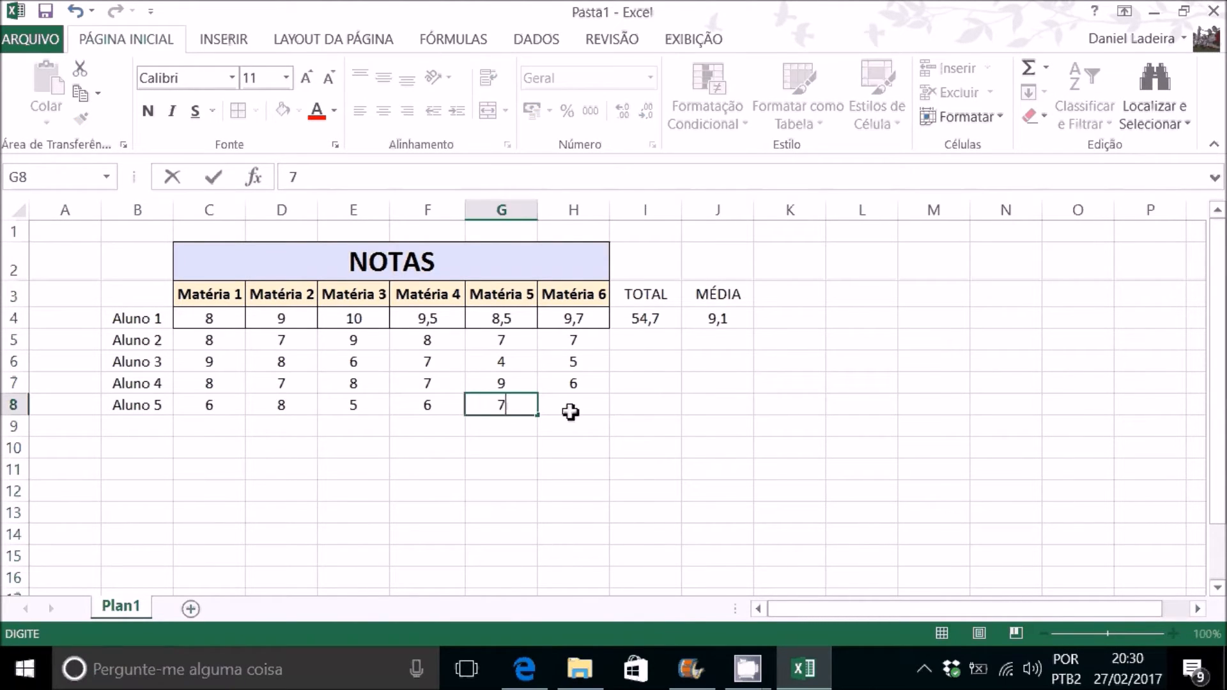
pyautogui.click(572, 410)
pyautogui.write('7')
pyautogui.click(575, 443)
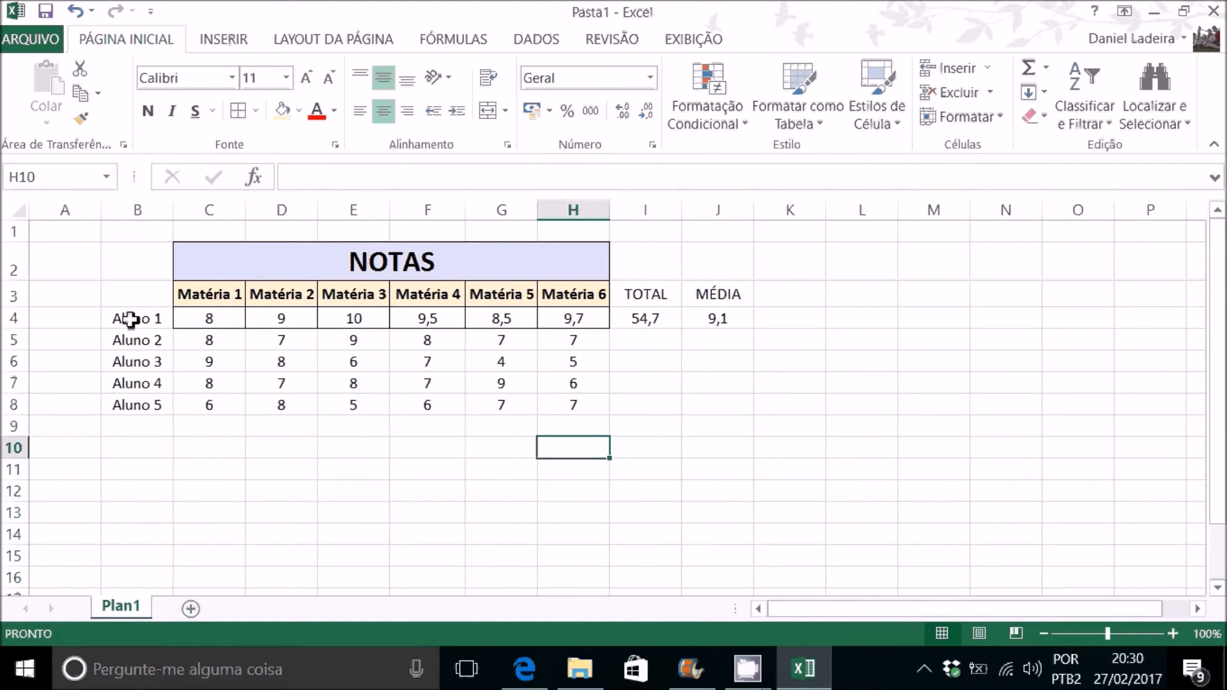
# Step: Apply all borders to the grades table range B2:H8
pyautogui.moveTo(131, 318); pyautogui.dragTo(571, 414)
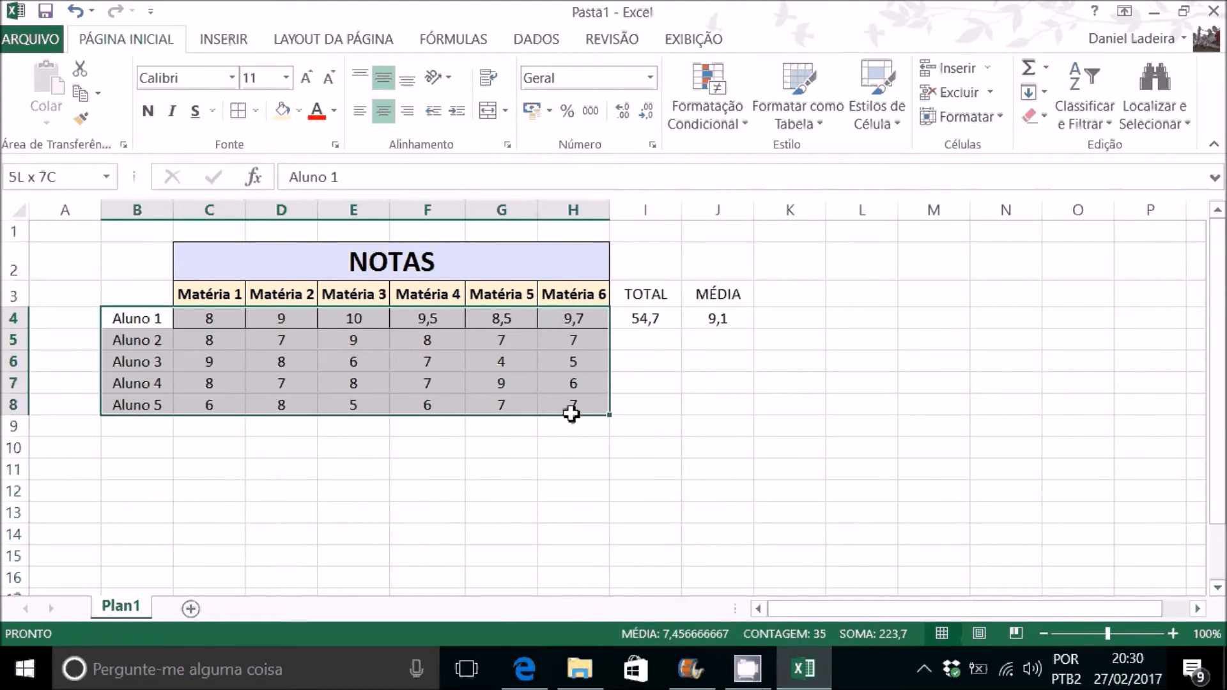
pyautogui.moveTo(151, 266); pyautogui.dragTo(511, 406)
pyautogui.click(239, 111)
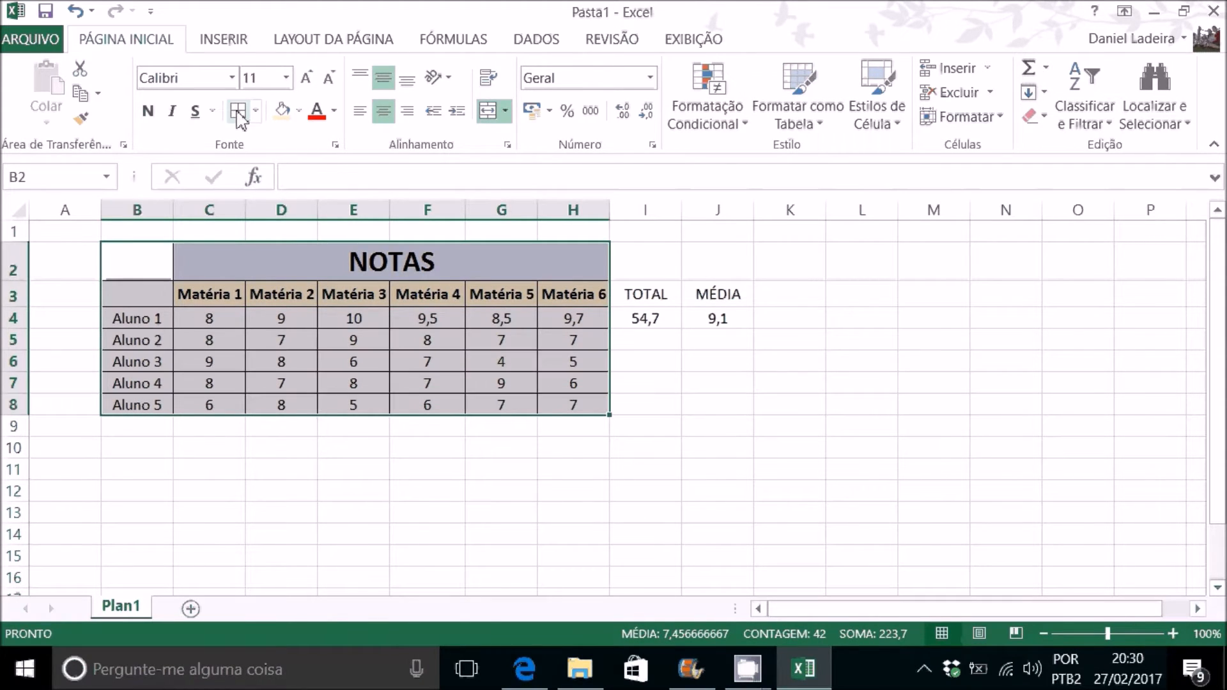
# Step: Unmerge the NOTAS title cells in row 2
pyautogui.click(214, 294)
pyautogui.moveTo(223, 272); pyautogui.dragTo(148, 258)
pyautogui.click(149, 259)
pyautogui.moveTo(305, 263); pyautogui.dragTo(163, 263)
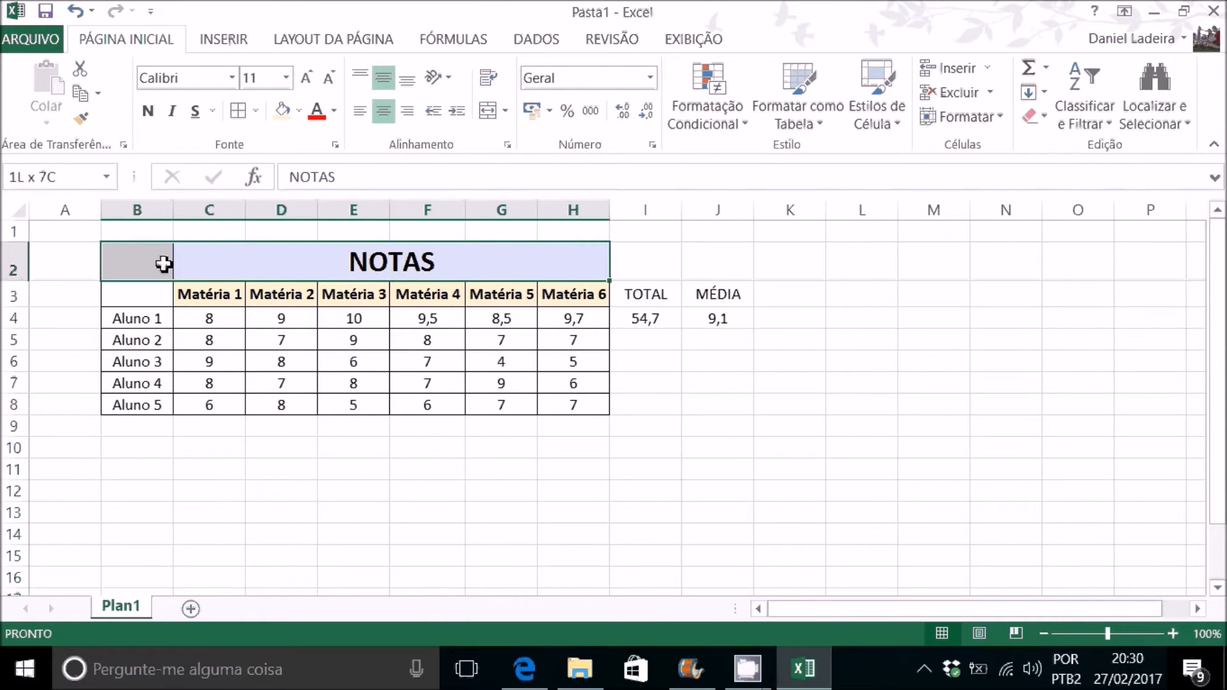
pyautogui.click(487, 111)
pyautogui.click(274, 264)
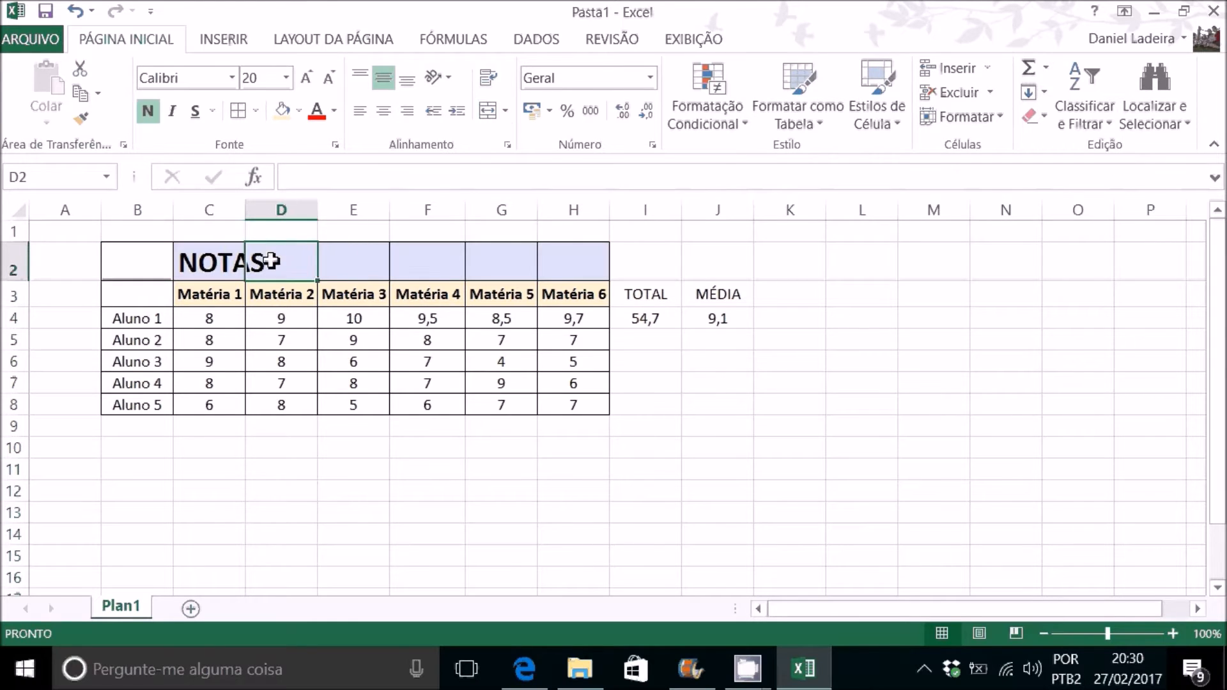
# Step: Copy the NOTAS title cell from C2 to B2, then merge and center it across B2:H2
pyautogui.click(216, 259)
pyautogui.hotkey('ctrl', 'c')
pyautogui.click(159, 265)
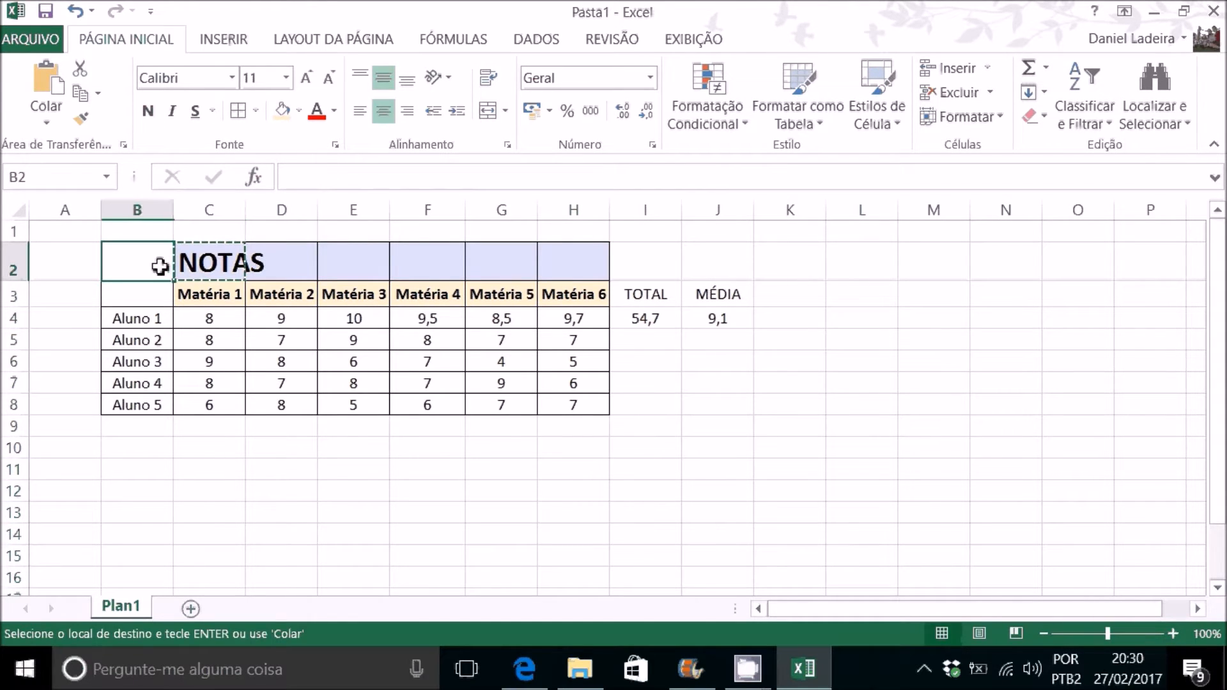
pyautogui.hotkey('ctrl', 'v')
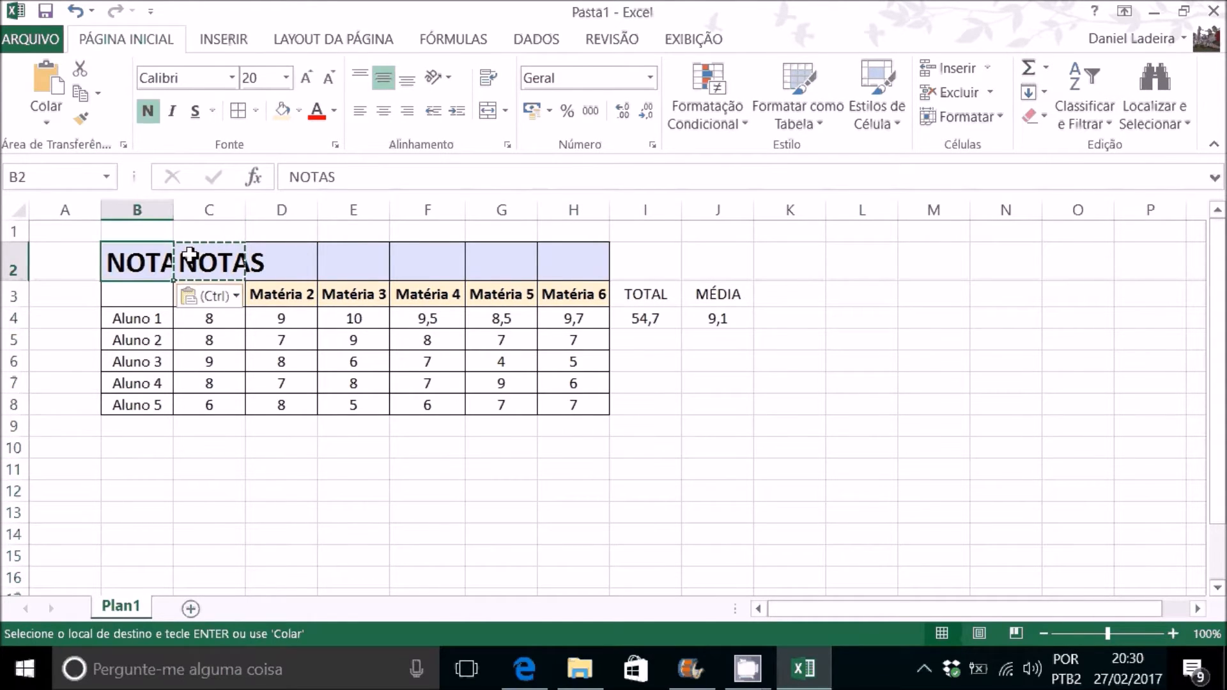
pyautogui.moveTo(170, 260); pyautogui.dragTo(558, 263)
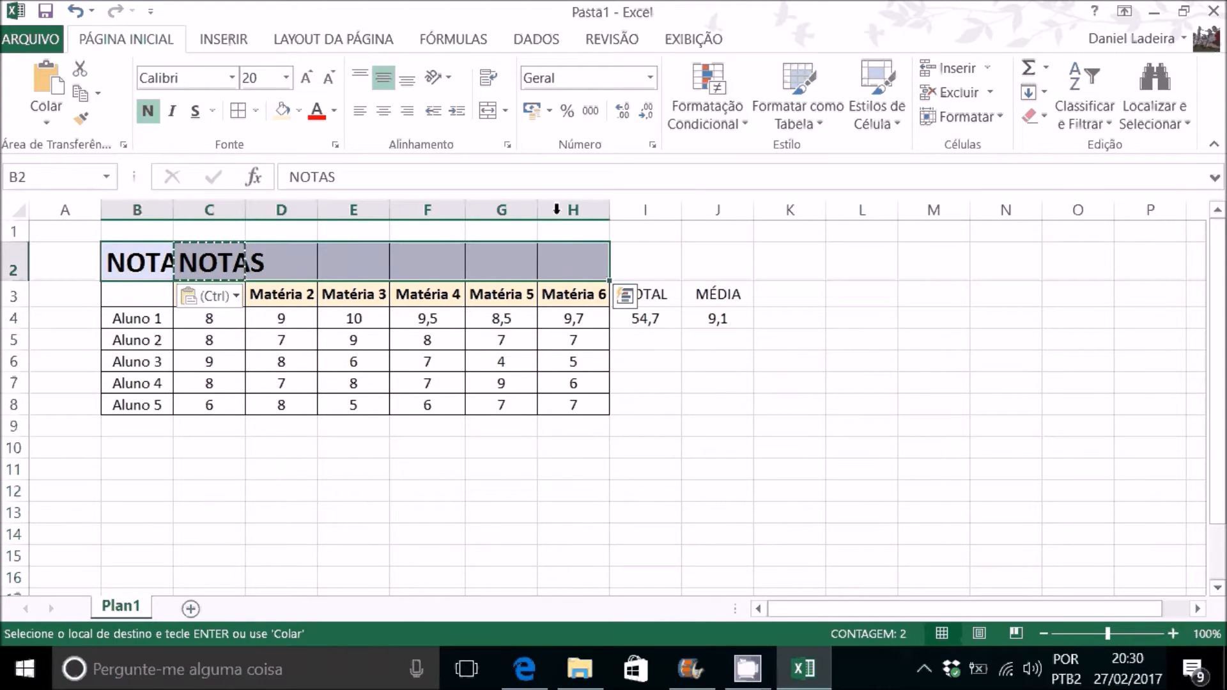
pyautogui.click(485, 111)
pyautogui.click(598, 414)
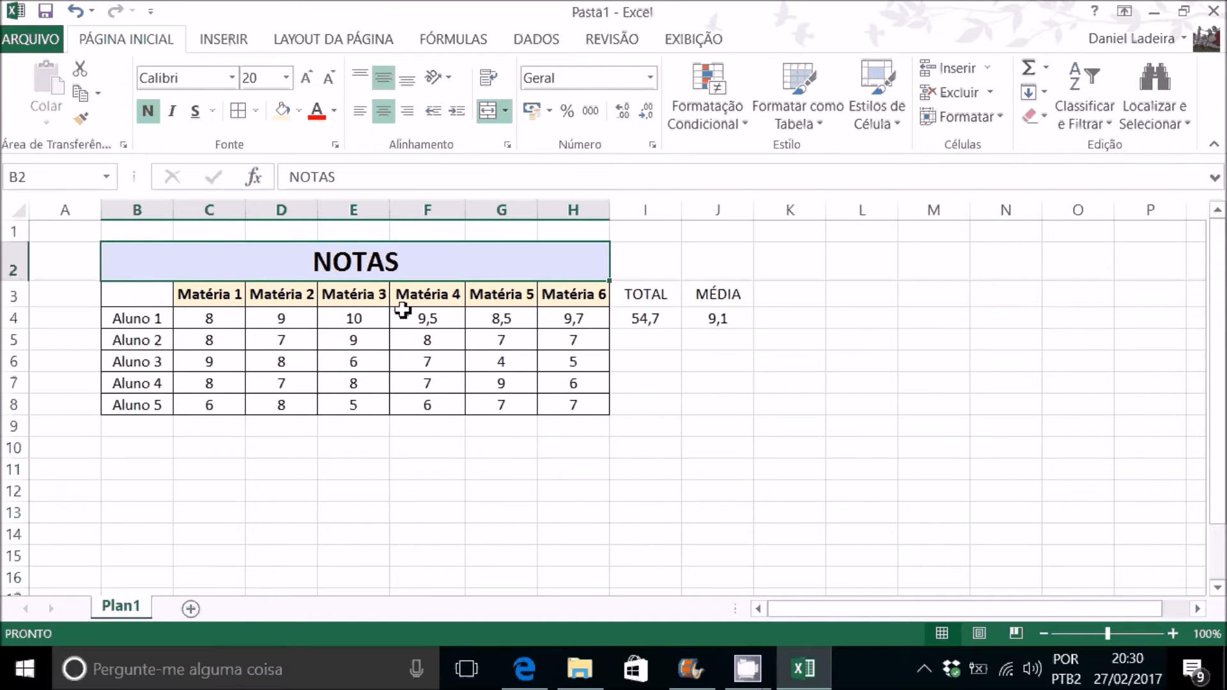
# Step: Make the student names Aluno 1 to Aluno 5 in B4:B8 bold and fill them with the lightest green theme colour
pyautogui.click(382, 291)
pyautogui.click(370, 262)
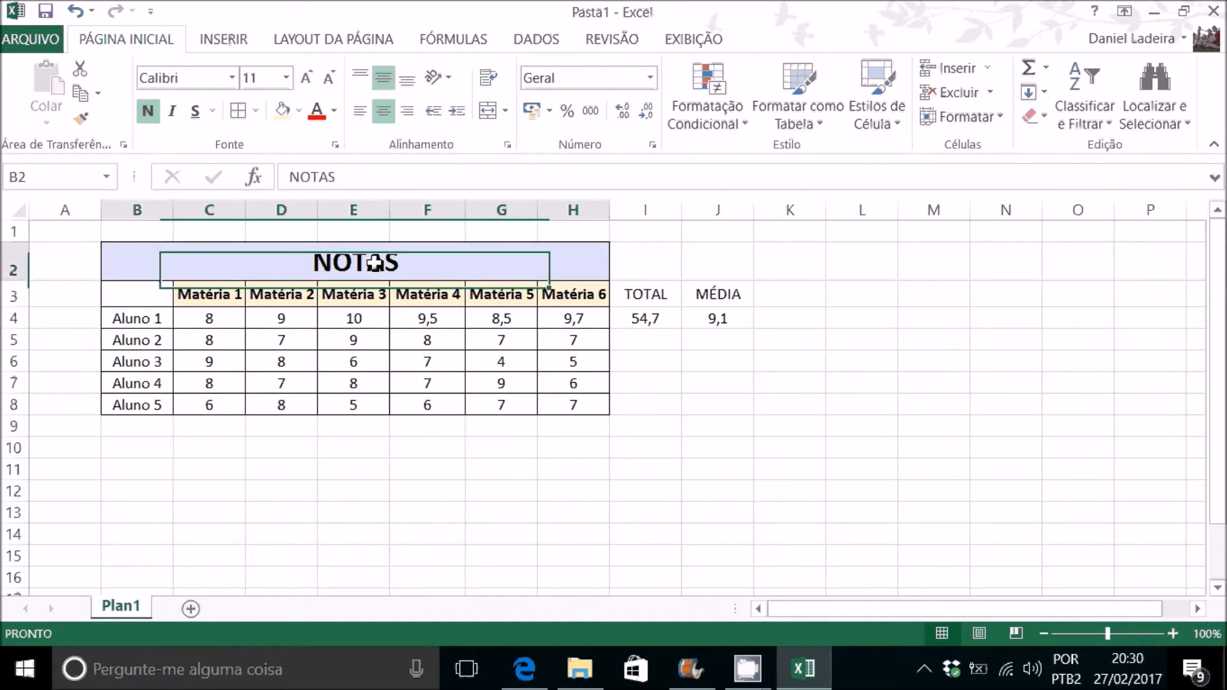
pyautogui.click(329, 343)
pyautogui.moveTo(165, 325); pyautogui.dragTo(164, 405)
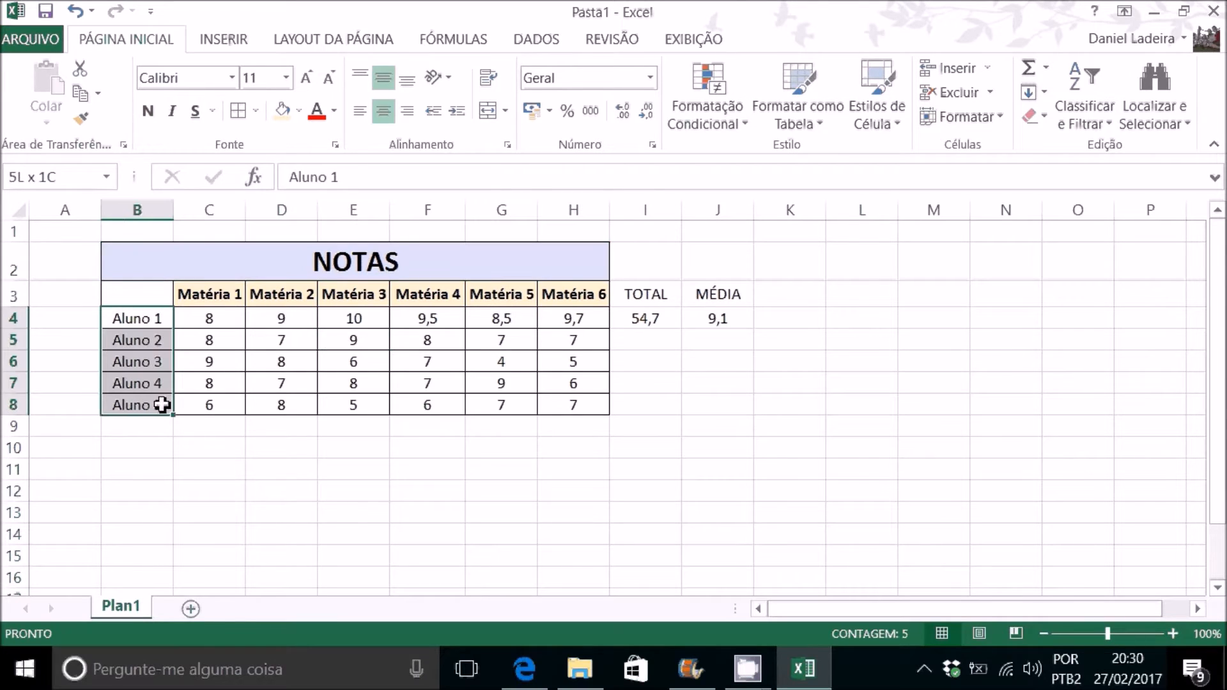
pyautogui.click(147, 117)
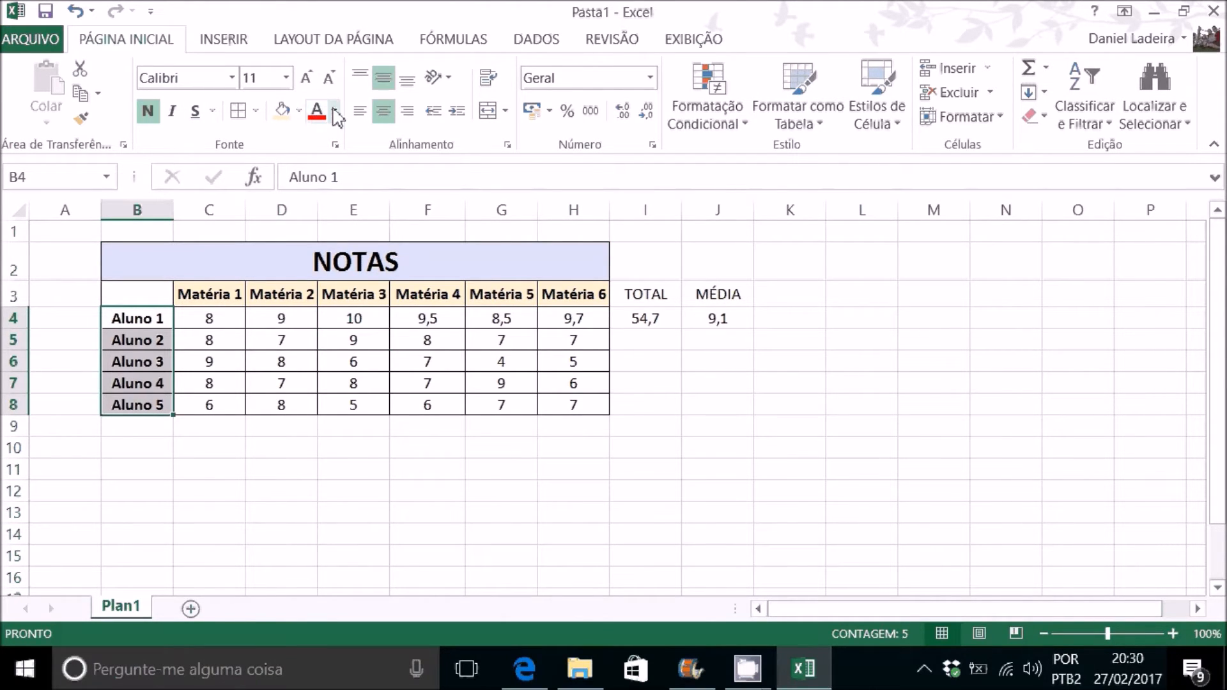
pyautogui.click(299, 111)
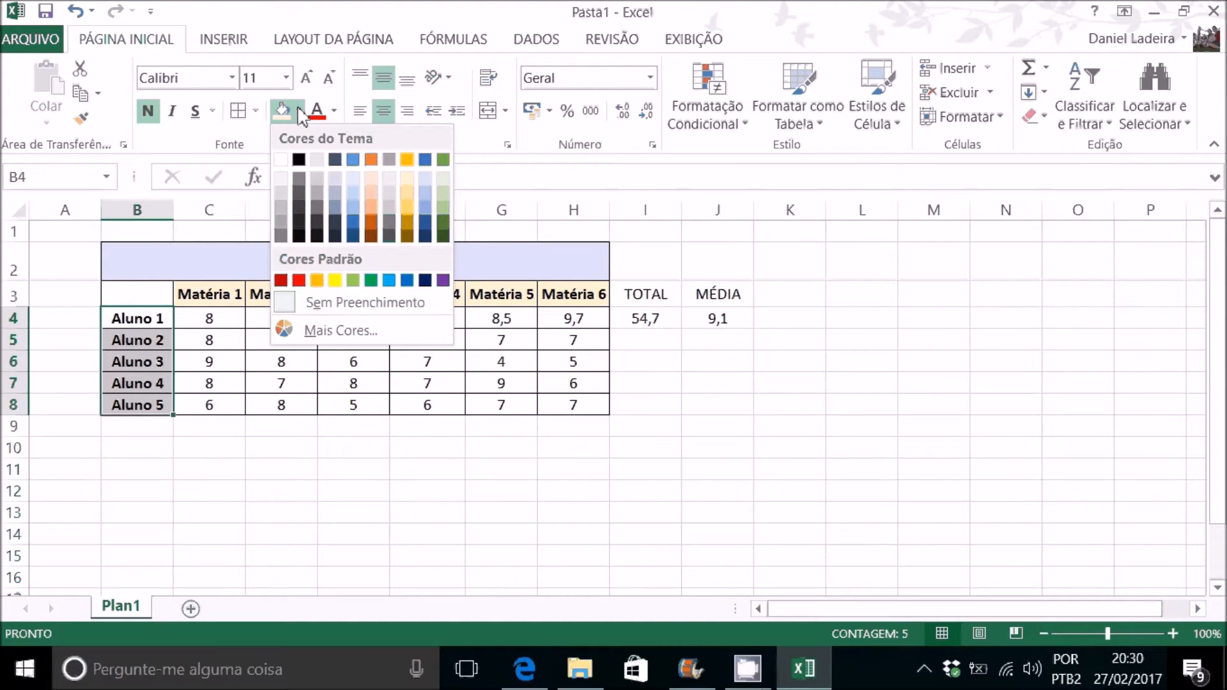
pyautogui.click(445, 179)
pyautogui.click(399, 369)
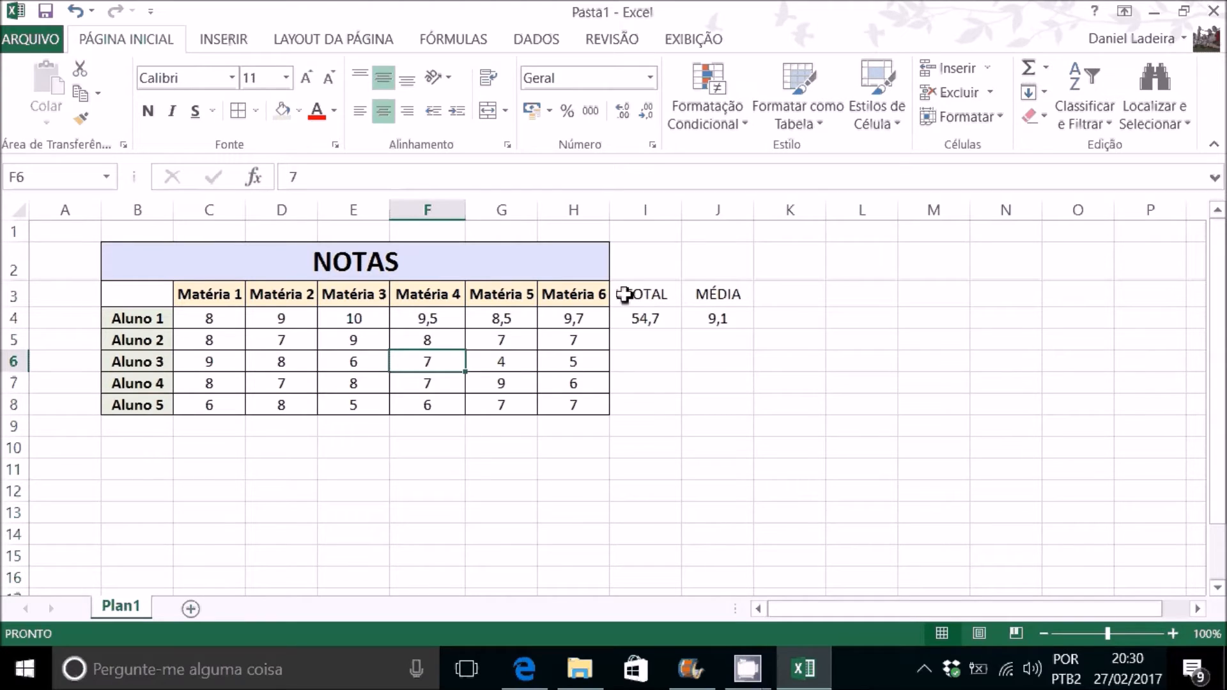
# Step: Copy the formatting of the Matéria 6 column H3:H8 onto the TOTAL and MÉDIA columns I3:J8 with the Format Painter
pyautogui.moveTo(587, 295); pyautogui.dragTo(596, 407)
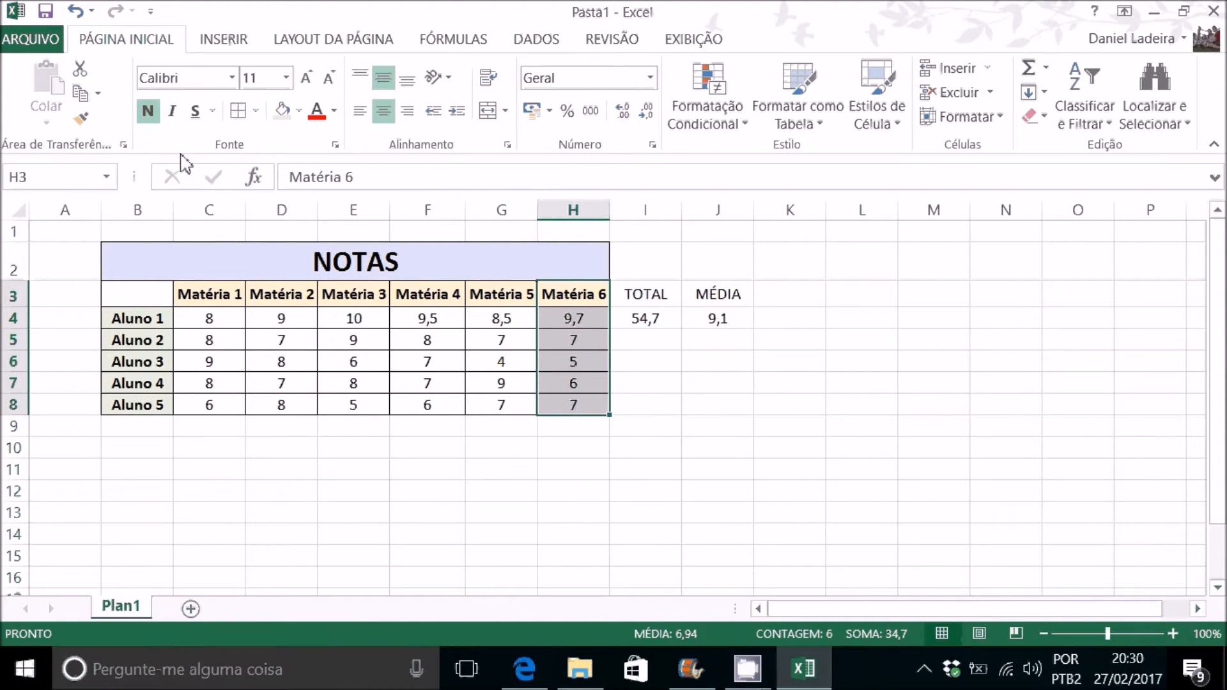
pyautogui.click(81, 119)
pyautogui.moveTo(594, 293); pyautogui.dragTo(591, 404)
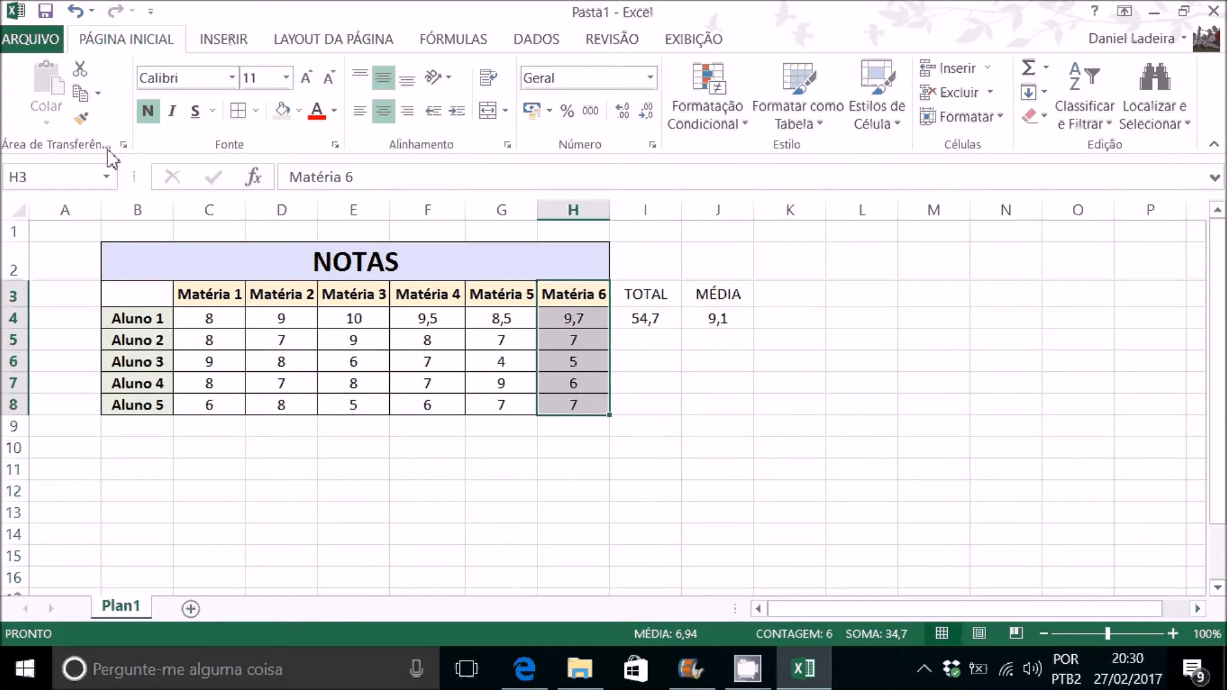
pyautogui.click(85, 123)
pyautogui.moveTo(644, 297); pyautogui.dragTo(724, 412)
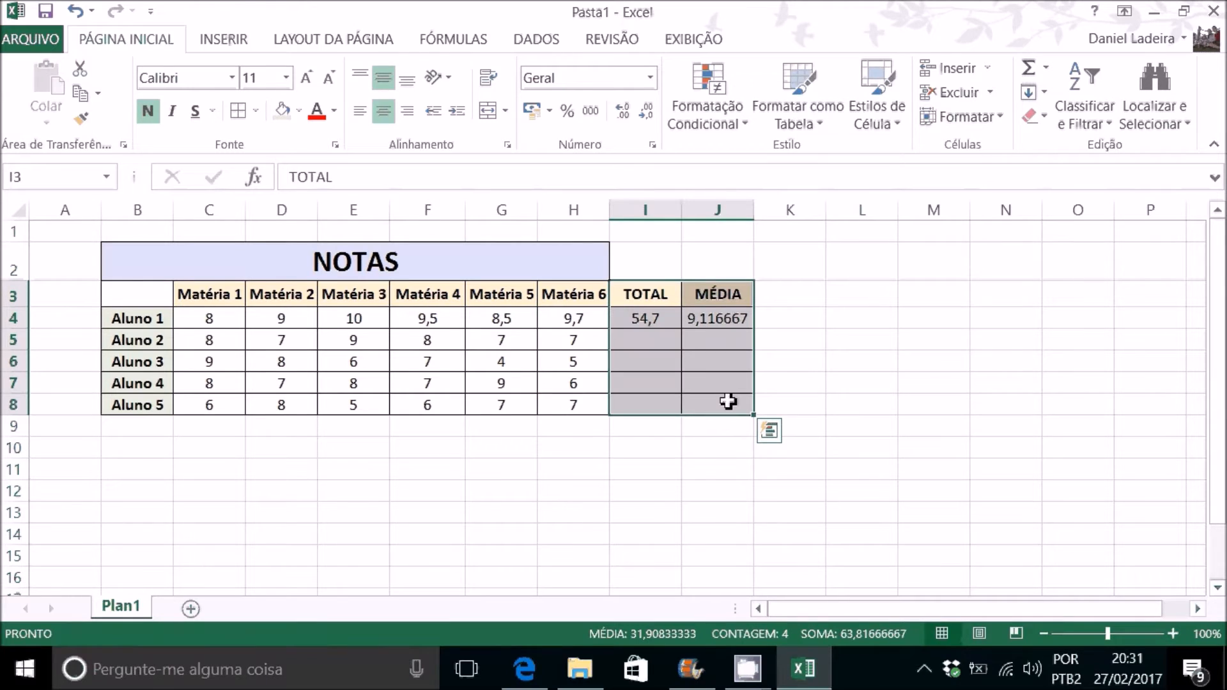
# Step: Reduce the MÉDIA cells J4:J8 to one decimal place
pyautogui.click(733, 321)
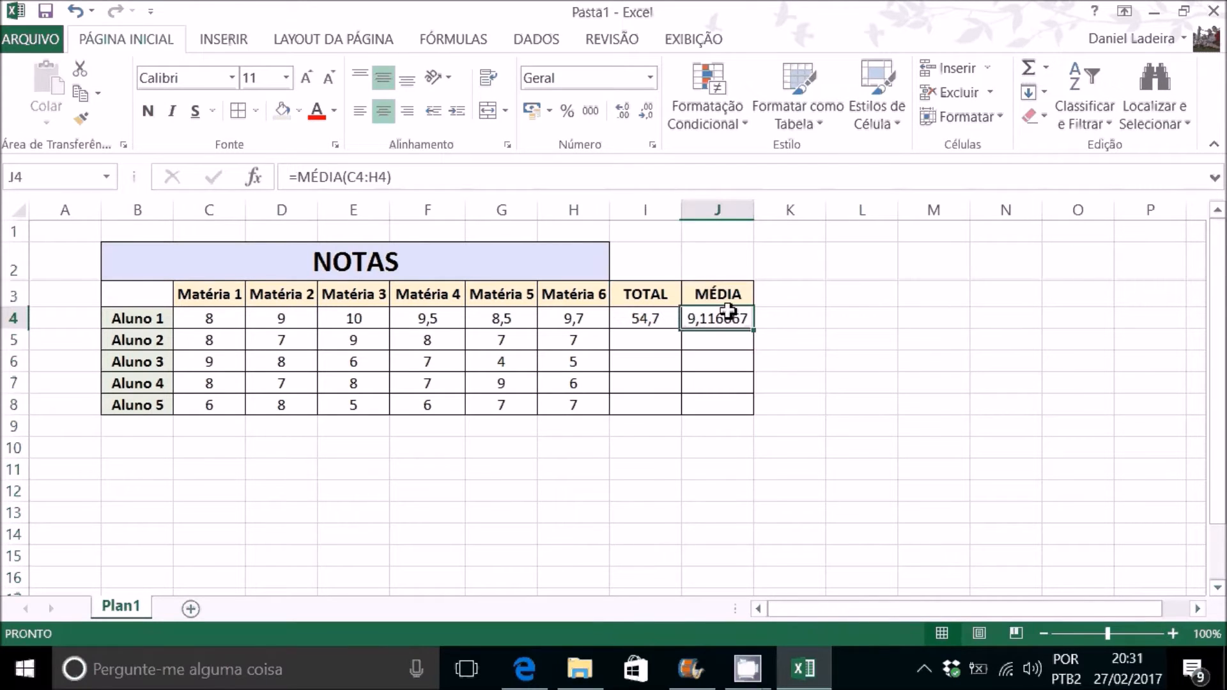
pyautogui.moveTo(735, 338); pyautogui.dragTo(735, 405)
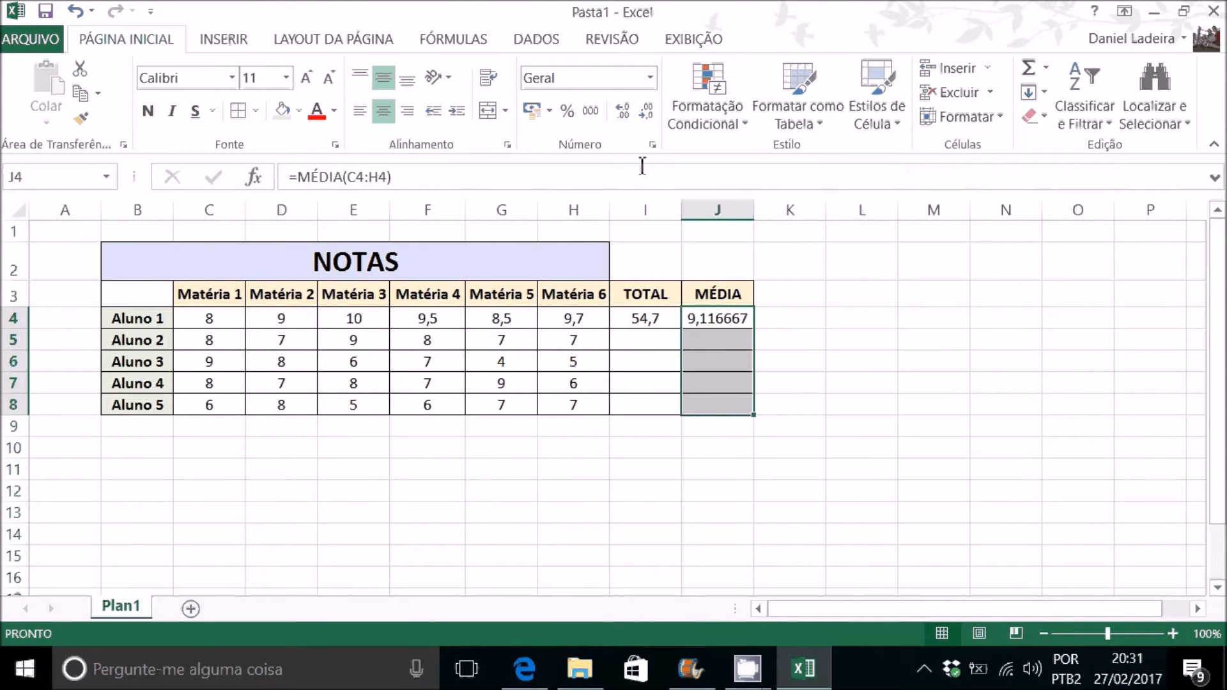
pyautogui.click(650, 114)
pyautogui.click(647, 114)
pyautogui.click(647, 114)
pyautogui.click(647, 113)
pyautogui.click(647, 114)
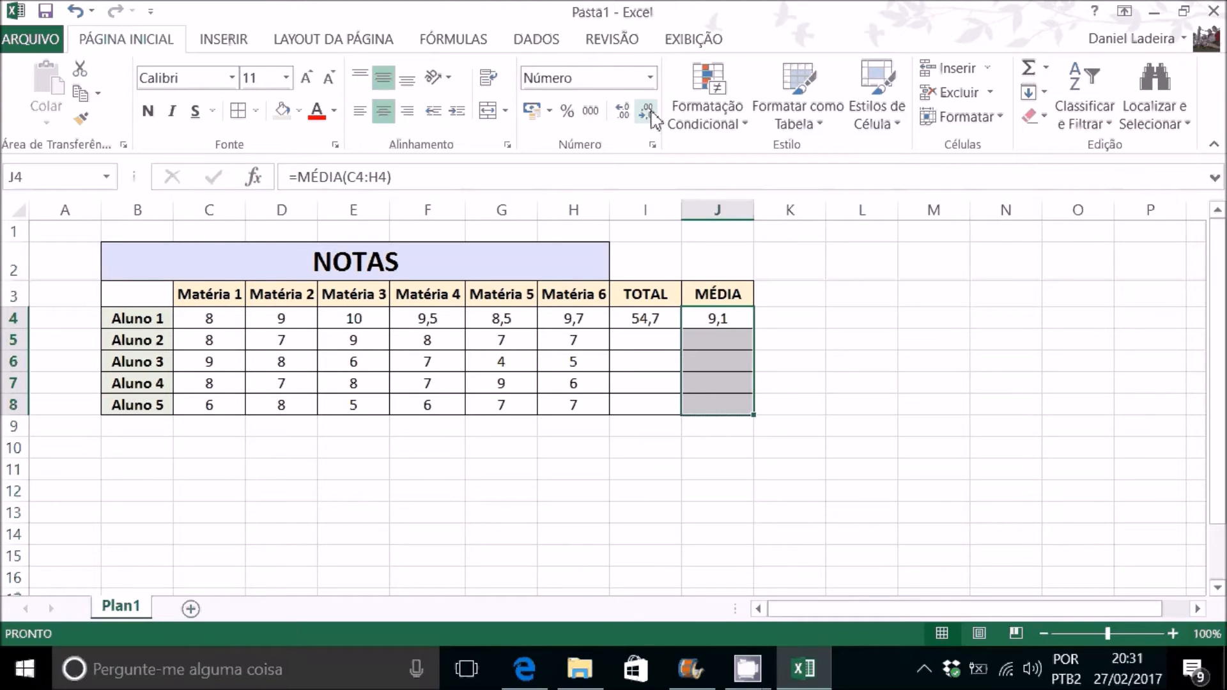
# Step: Fill the SOMA formula from I4 down to I8 and the MÉDIA formula from J4 down to J8
pyautogui.click(655, 371)
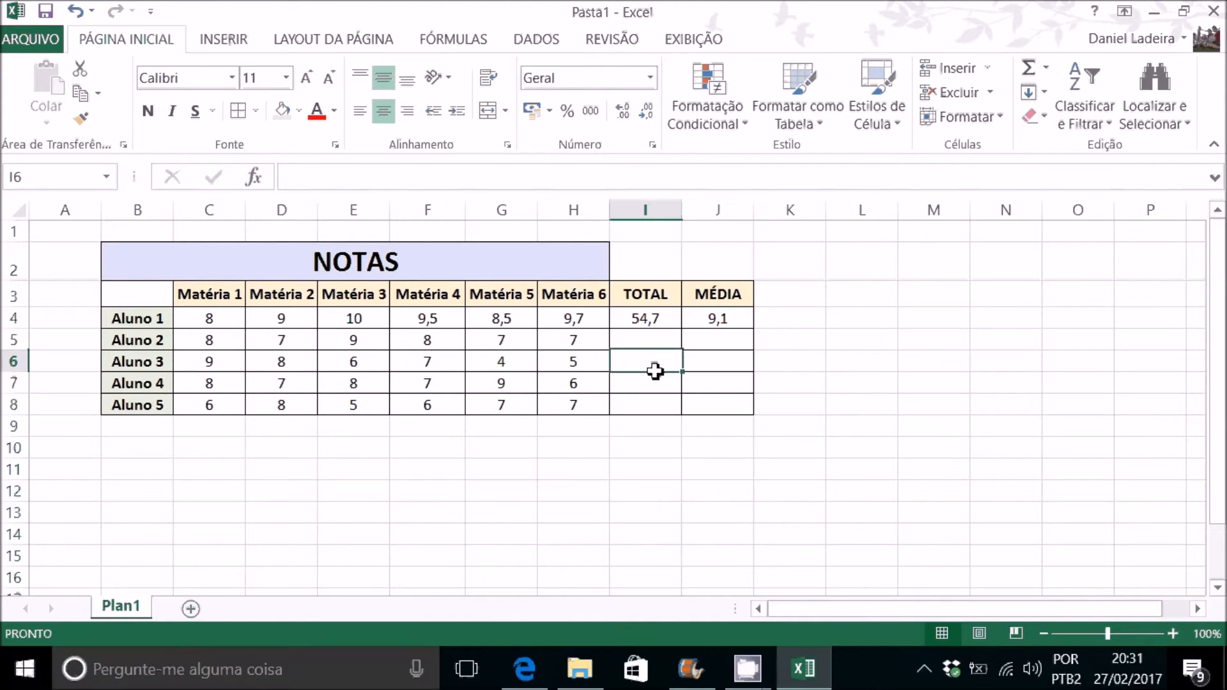
pyautogui.click(666, 318)
pyautogui.doubleClick(668, 321)
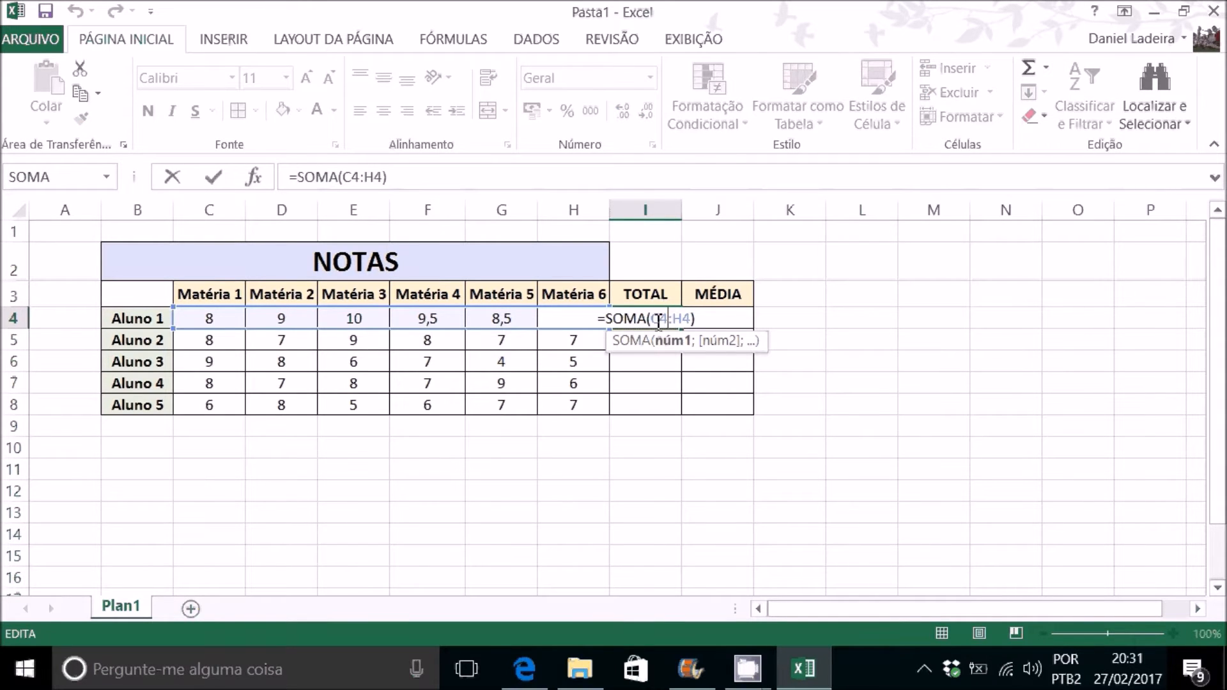
pyautogui.press('Escape')
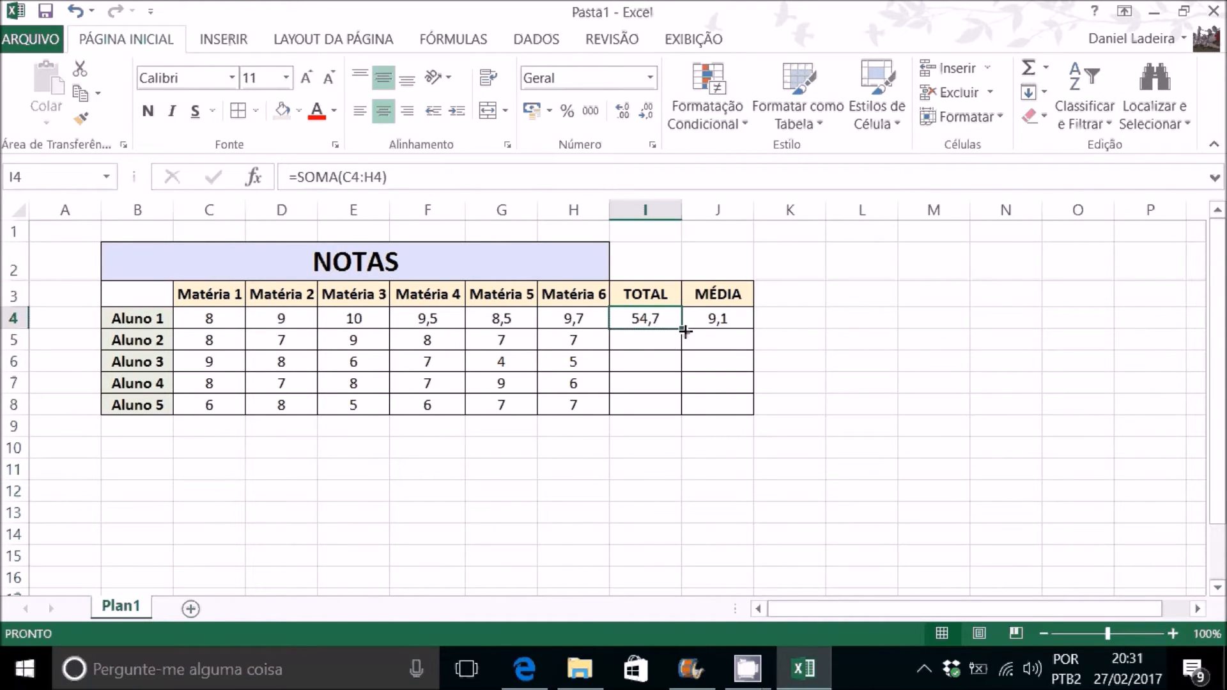
pyautogui.moveTo(684, 331); pyautogui.dragTo(685, 412)
pyautogui.click(731, 319)
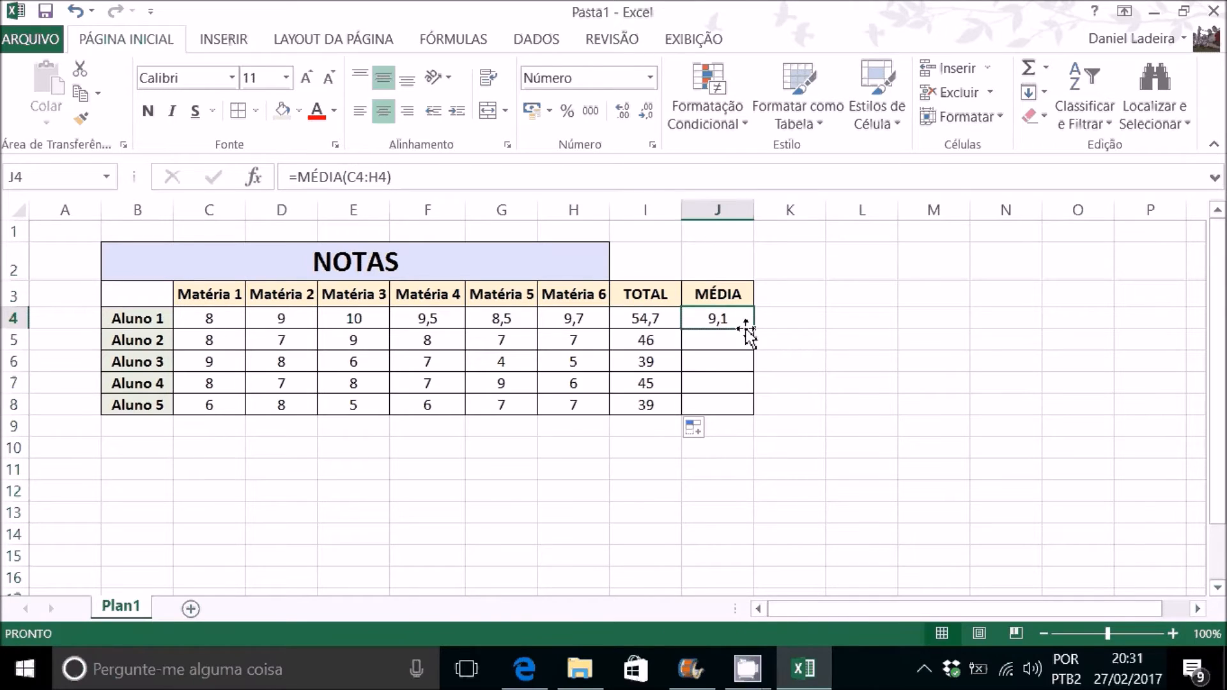
pyautogui.moveTo(751, 329); pyautogui.dragTo(758, 419)
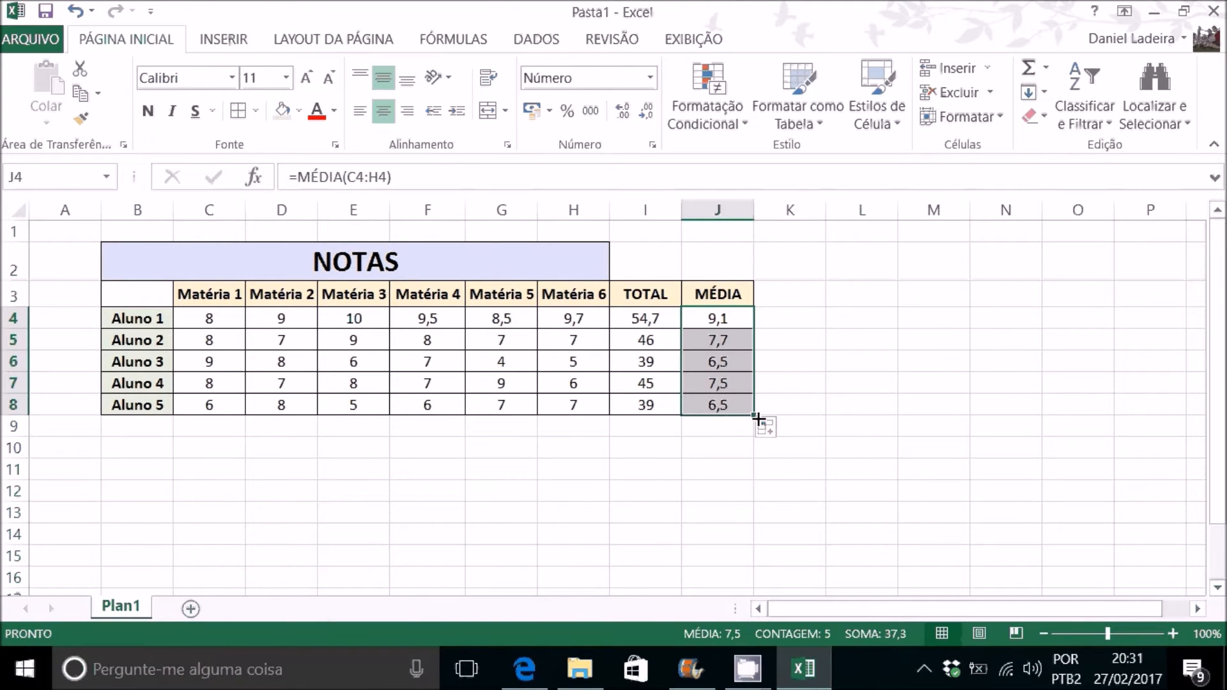
# Step: Inspect the cell ranges used by the filled formulas in the TOTAL and MÉDIA columns, leaving them unedited
pyautogui.doubleClick(663, 364)
pyautogui.click(669, 405)
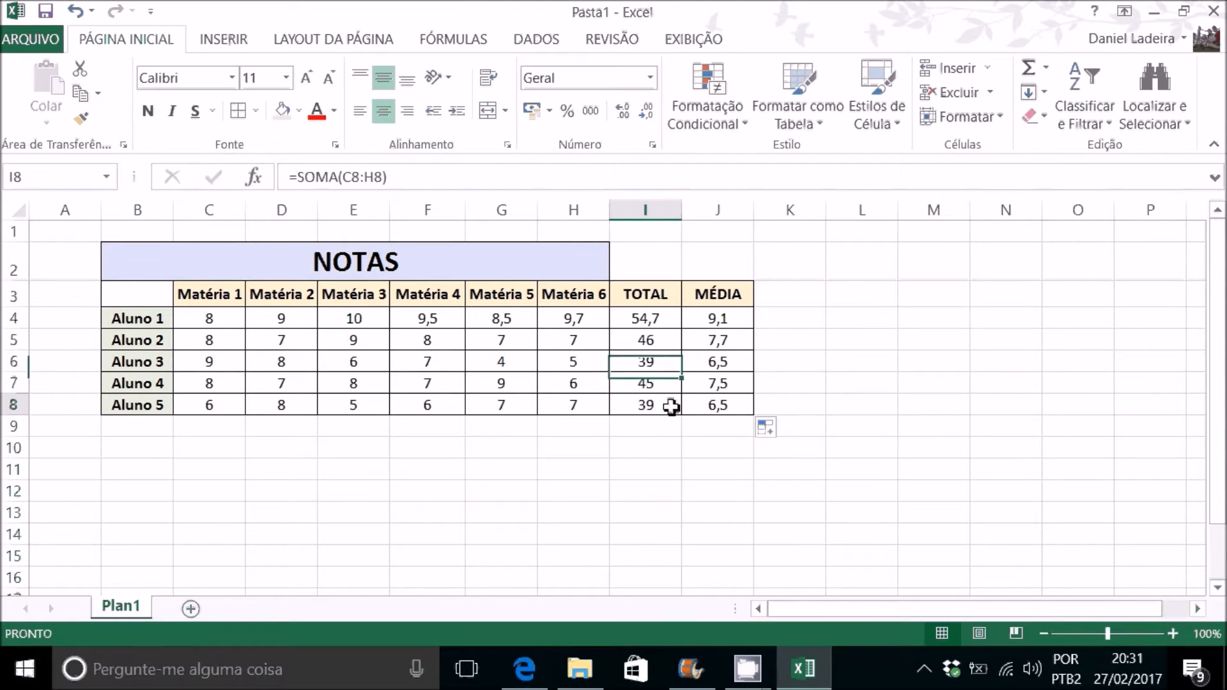
pyautogui.doubleClick(669, 405)
pyautogui.press('Escape')
pyautogui.click(715, 341)
pyautogui.doubleClick(714, 342)
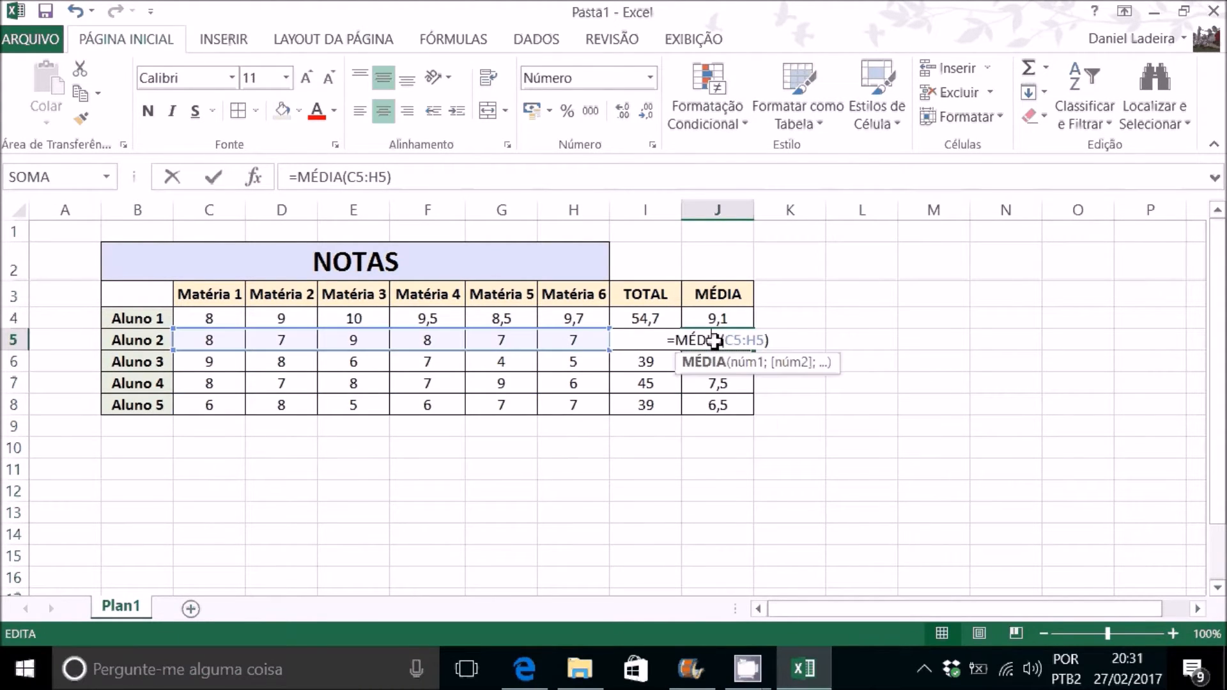
pyautogui.click(730, 384)
pyautogui.doubleClick(729, 383)
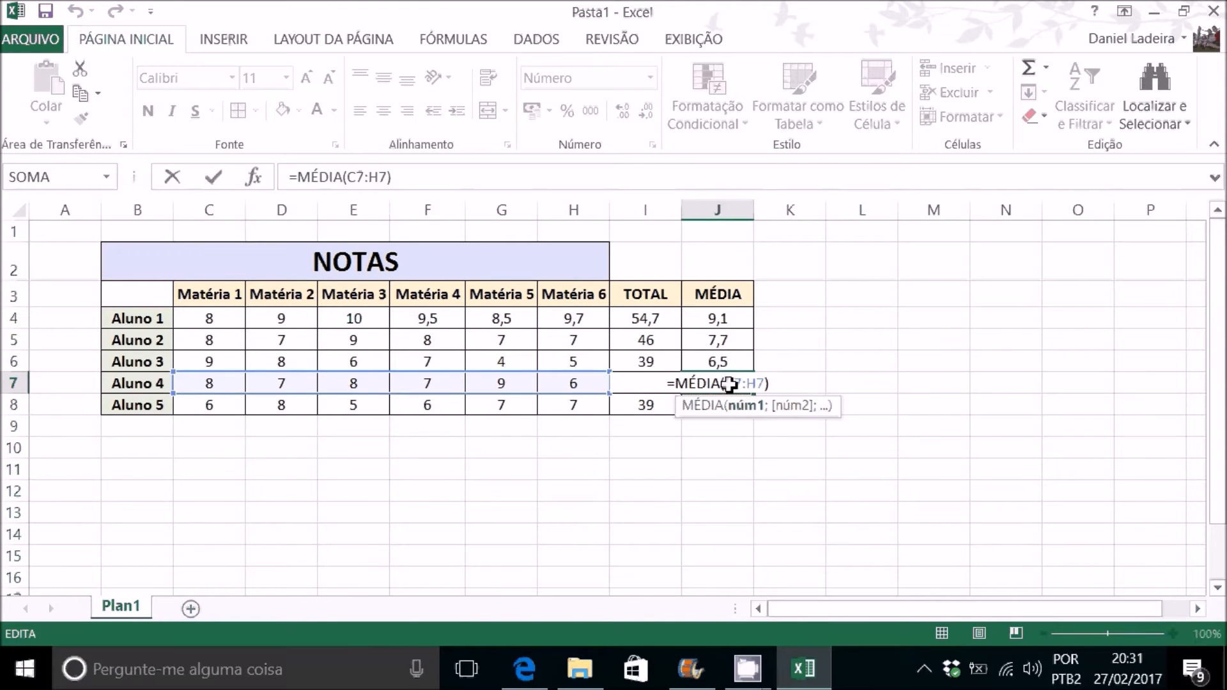
pyautogui.hotkey('ctrl', 'Return')
pyautogui.click(800, 324)
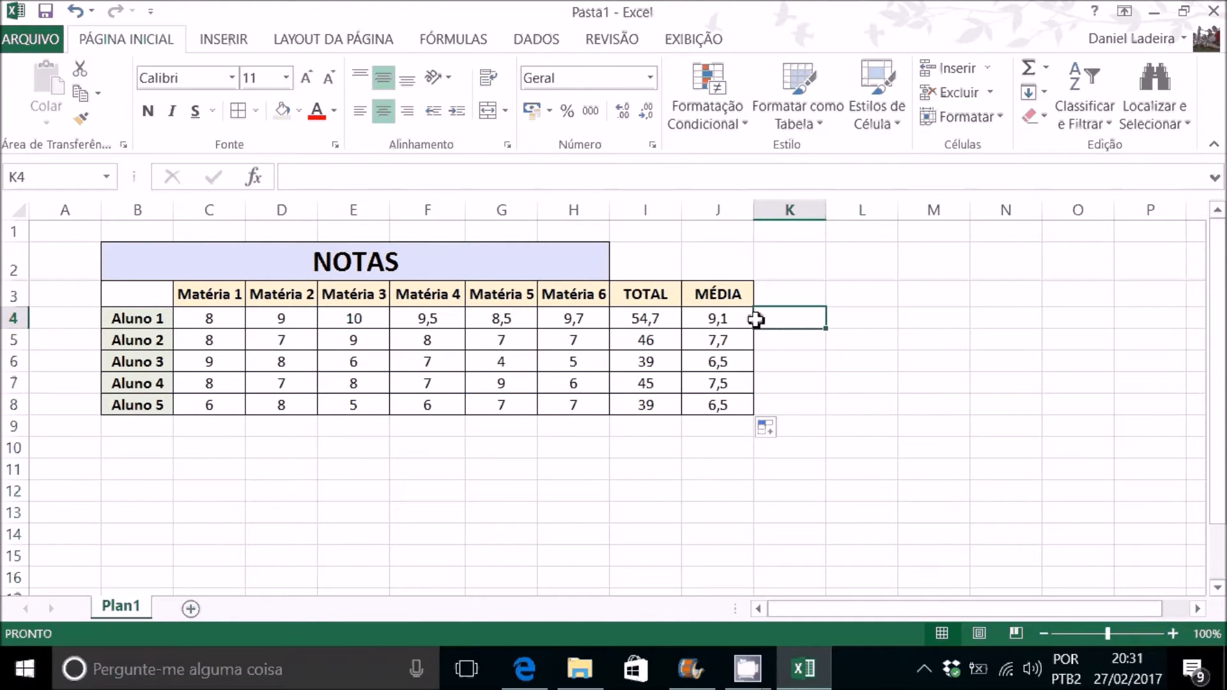
pyautogui.click(669, 317)
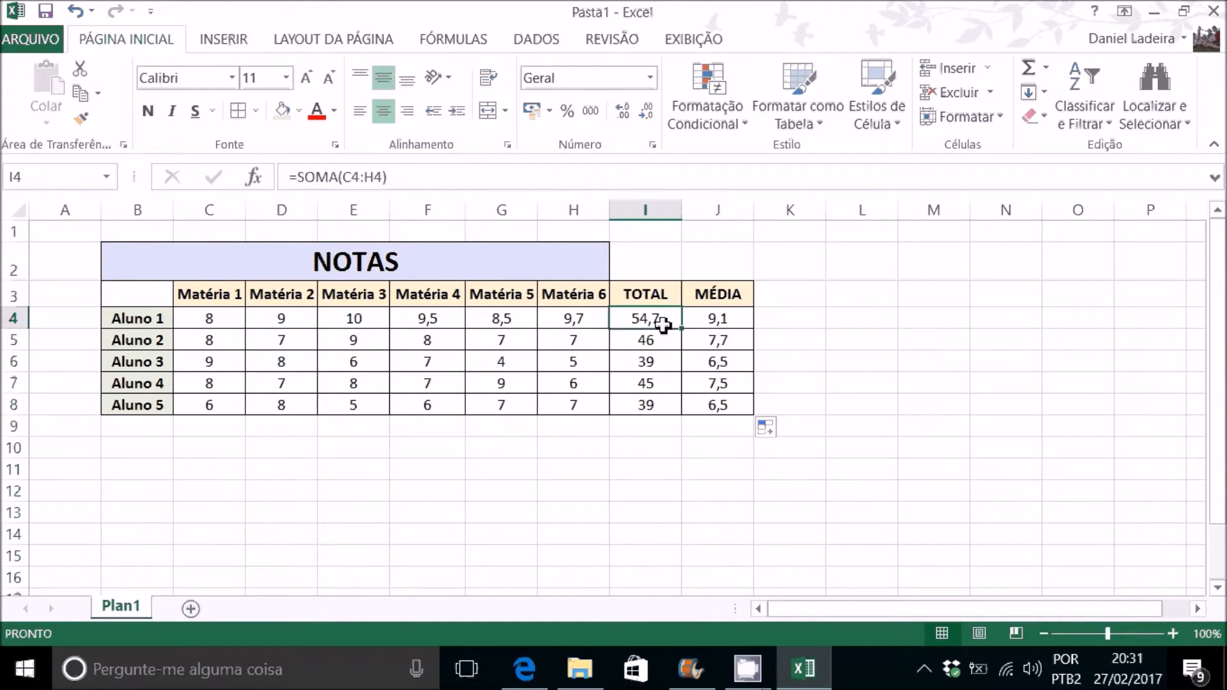
pyautogui.click(740, 319)
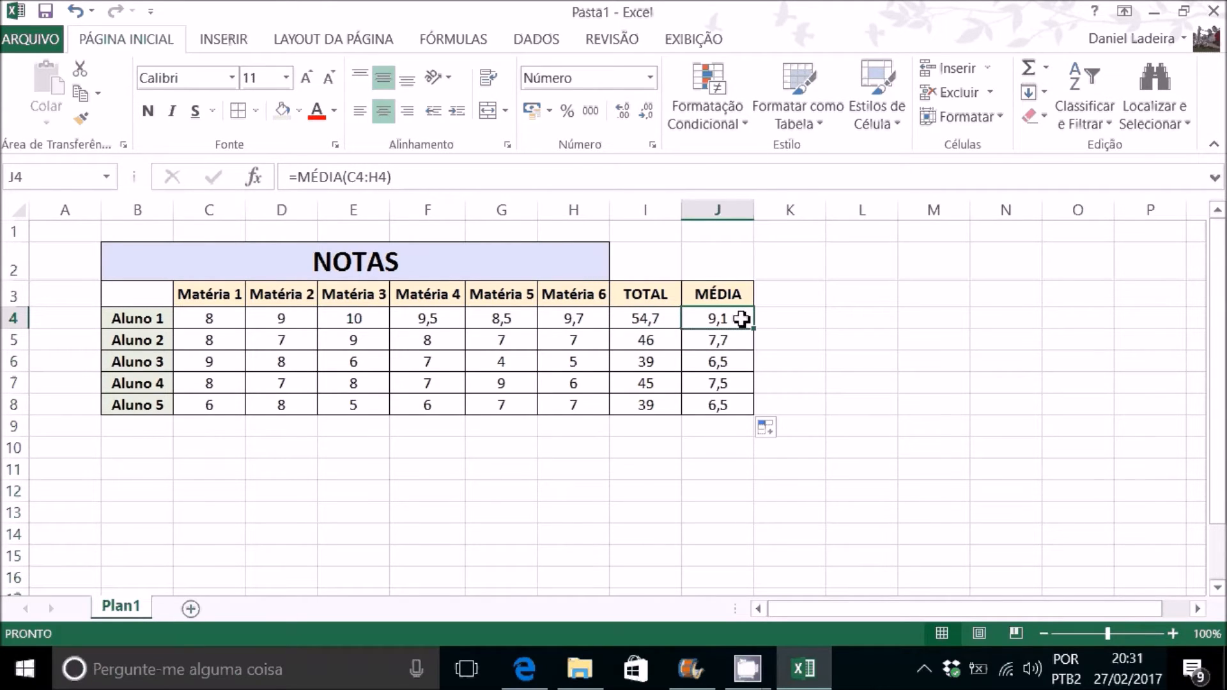
# Step: Browse the function categories and the full Tudo list in the Insert Function dialog from cell L4, then cancel it
pyautogui.click(856, 319)
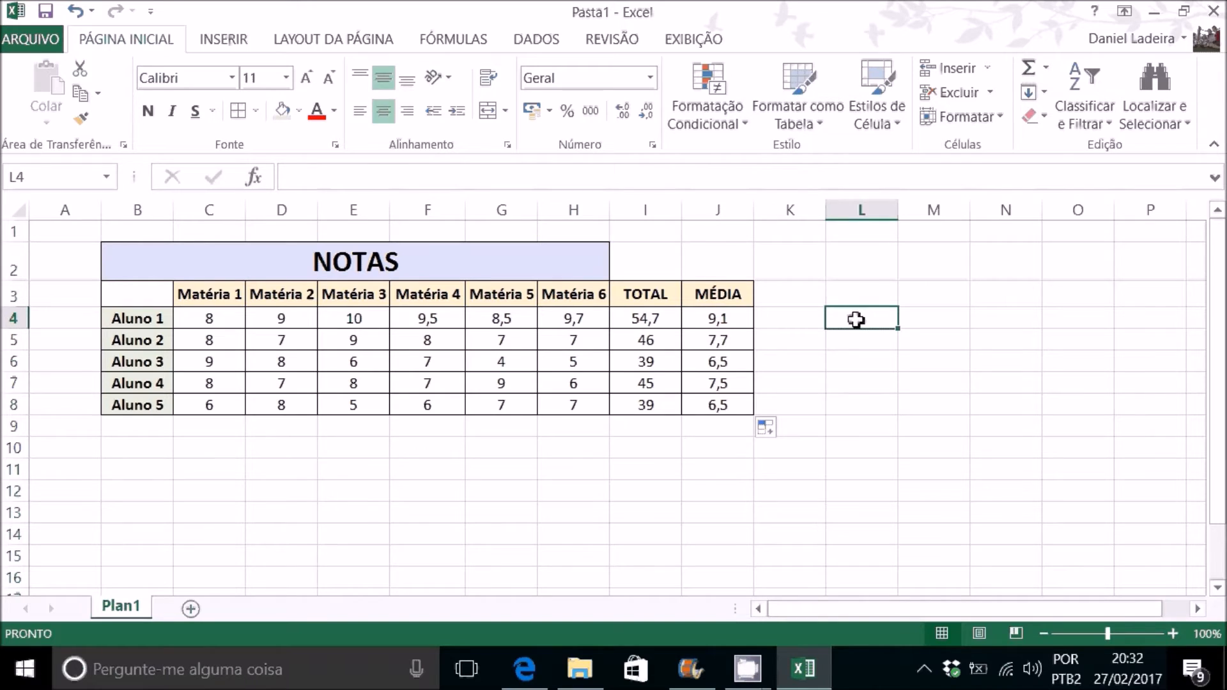
pyautogui.click(256, 180)
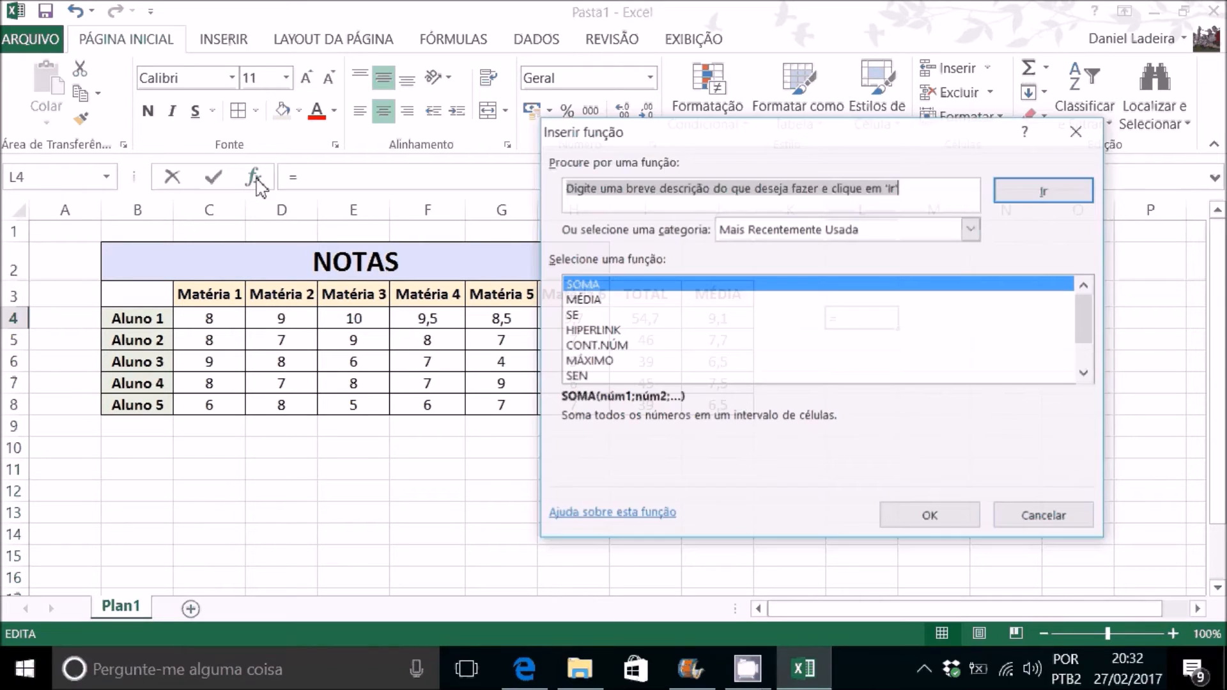
pyautogui.click(823, 231)
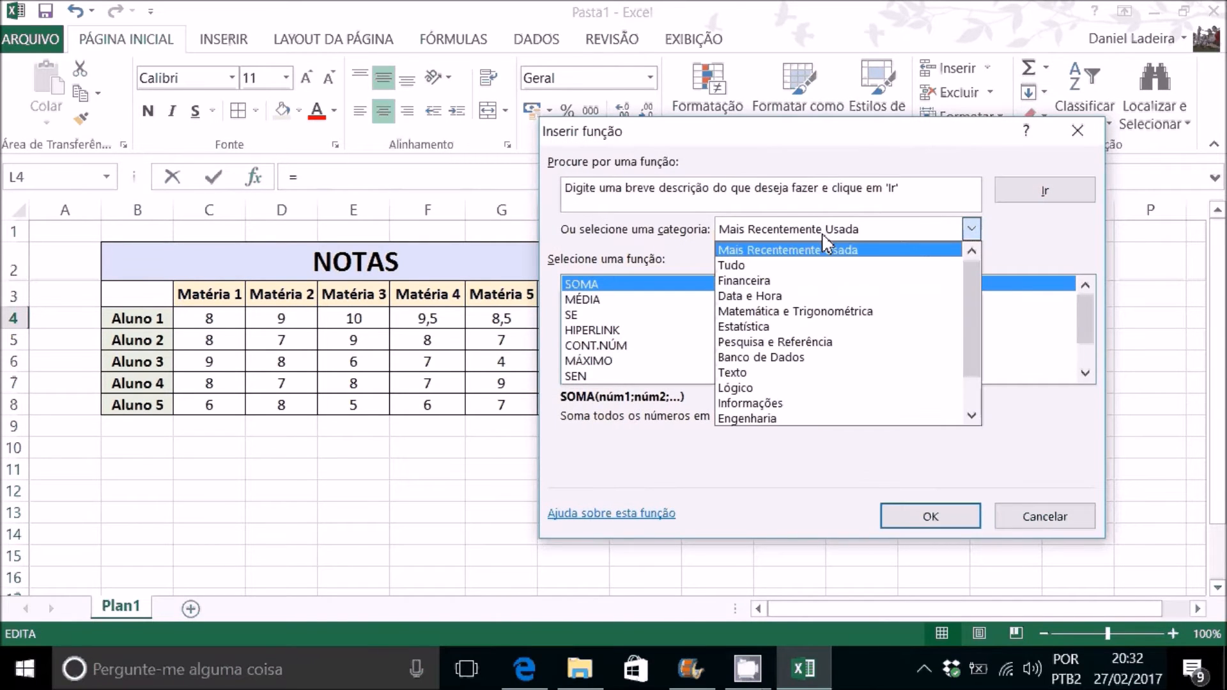
pyautogui.click(778, 264)
pyautogui.scroll(-4, 629, 329)
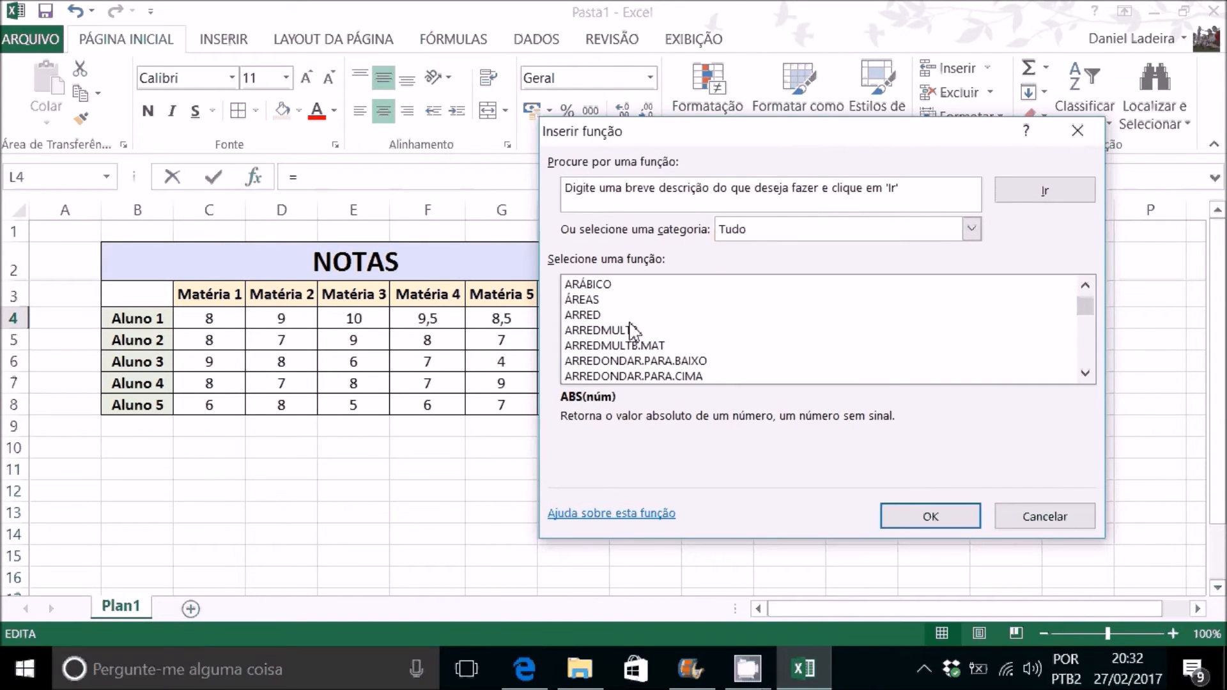
pyautogui.scroll(-15, 729, 324)
pyautogui.scroll(-20, 728, 326)
pyautogui.scroll(-20, 730, 328)
pyautogui.scroll(-11, 728, 327)
pyautogui.click(971, 229)
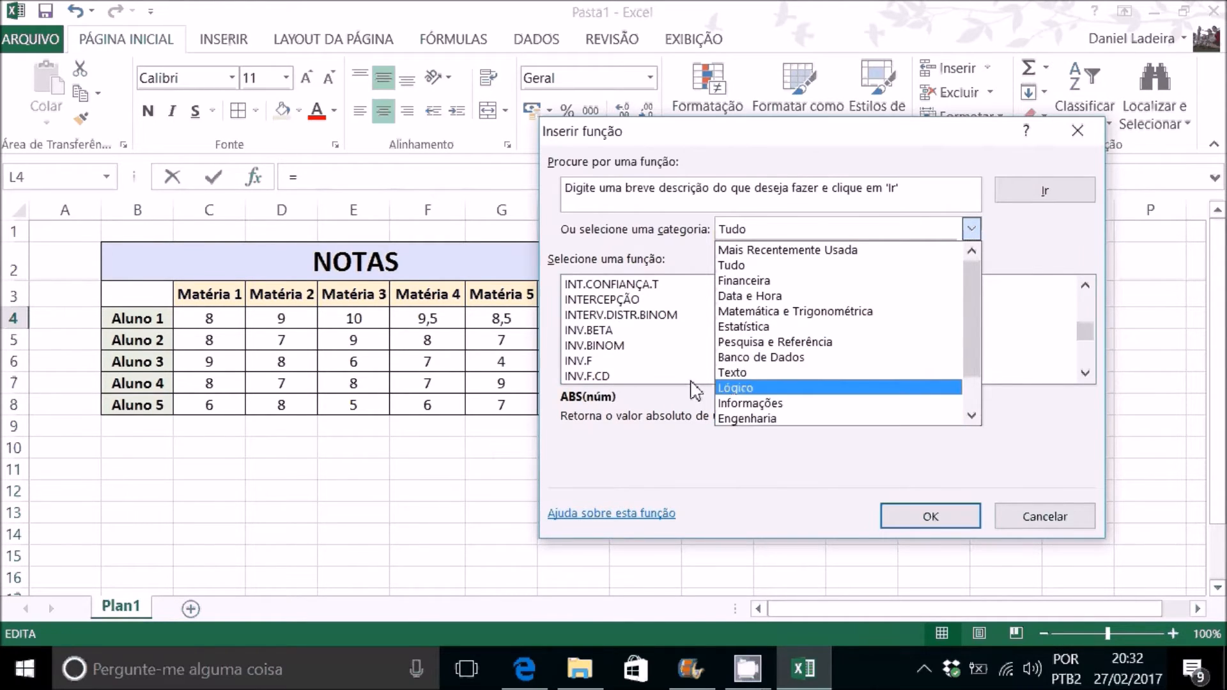
pyautogui.click(648, 299)
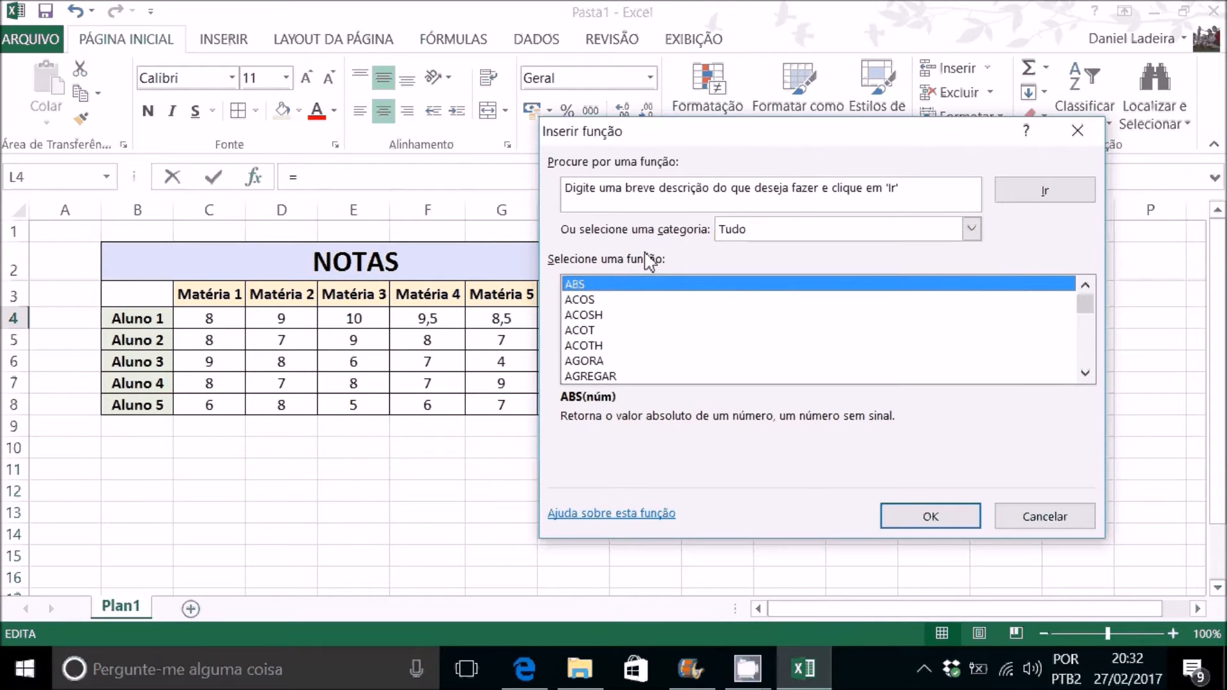
pyautogui.scroll(-8, 1023, 338)
pyautogui.scroll(-20, 1045, 345)
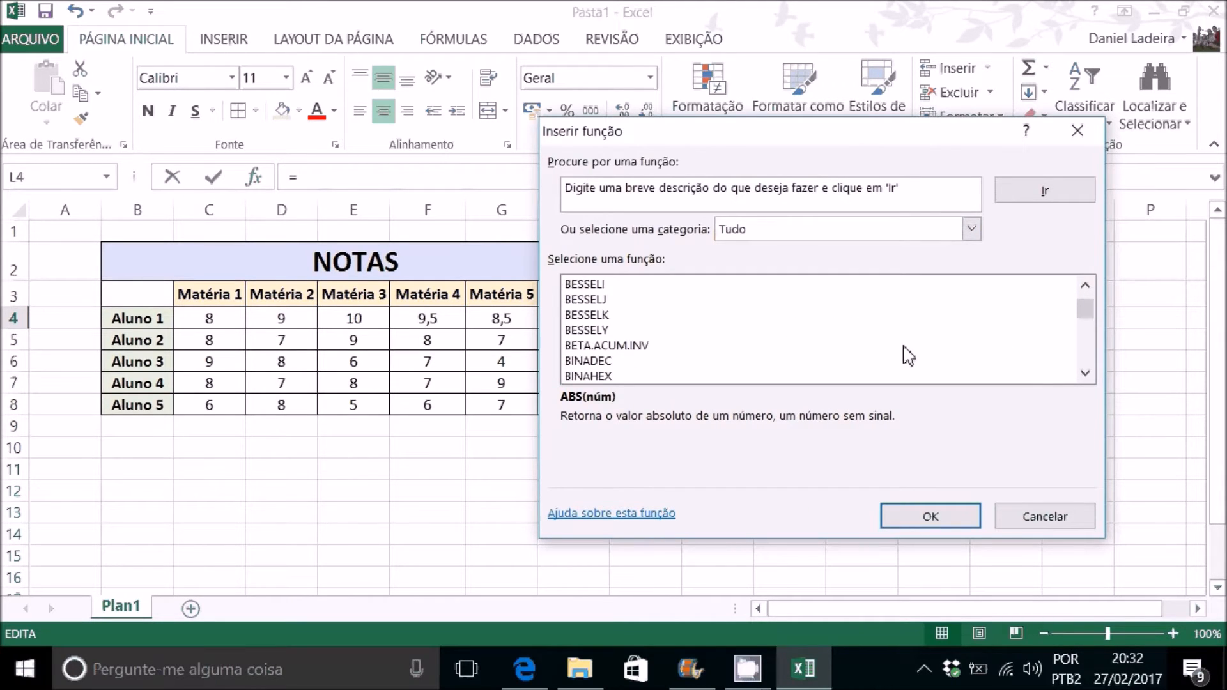
pyautogui.click(819, 237)
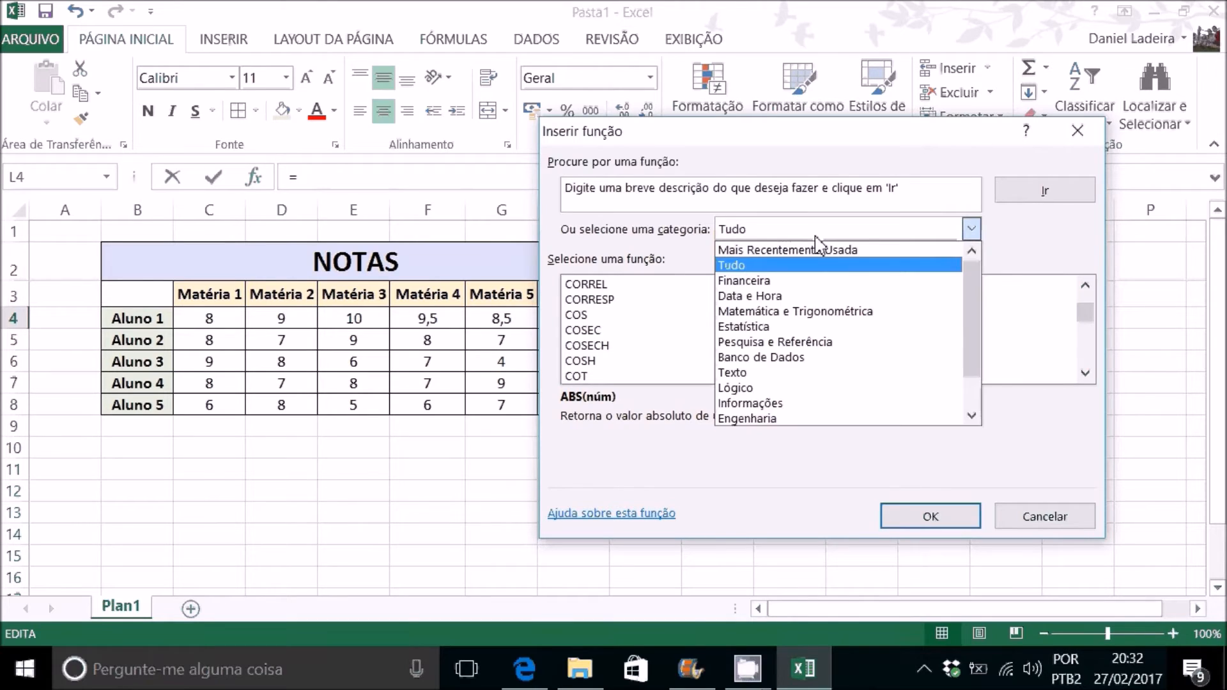
pyautogui.click(815, 235)
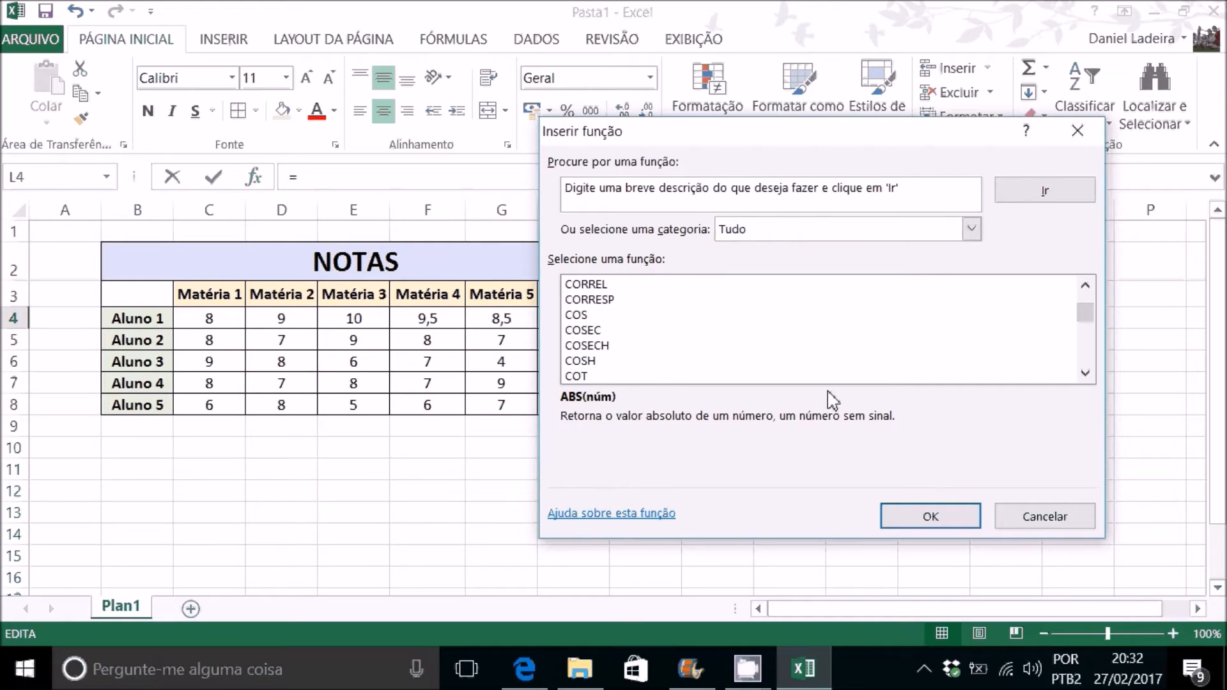
pyautogui.click(1075, 521)
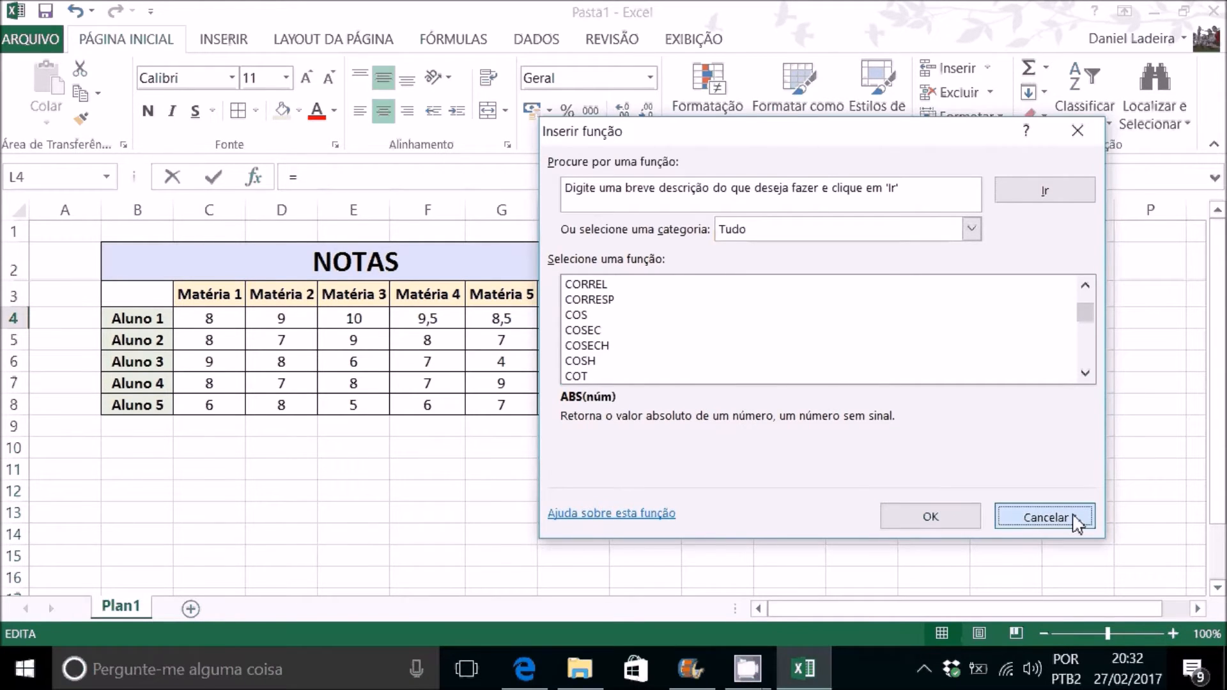
pyautogui.click(802, 293)
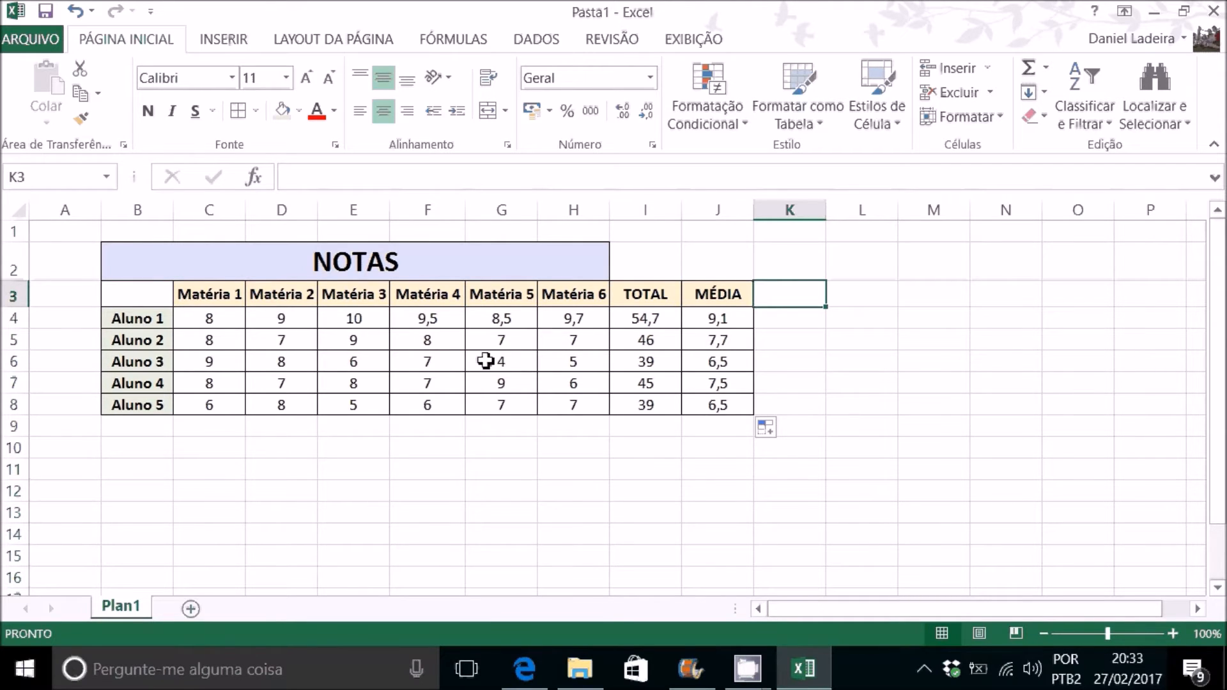
# Step: Extend the merged, centred NOTAS title across B2:J2 so it also spans the TOTAL and MÉDIA columns
pyautogui.moveTo(561, 260); pyautogui.dragTo(709, 262)
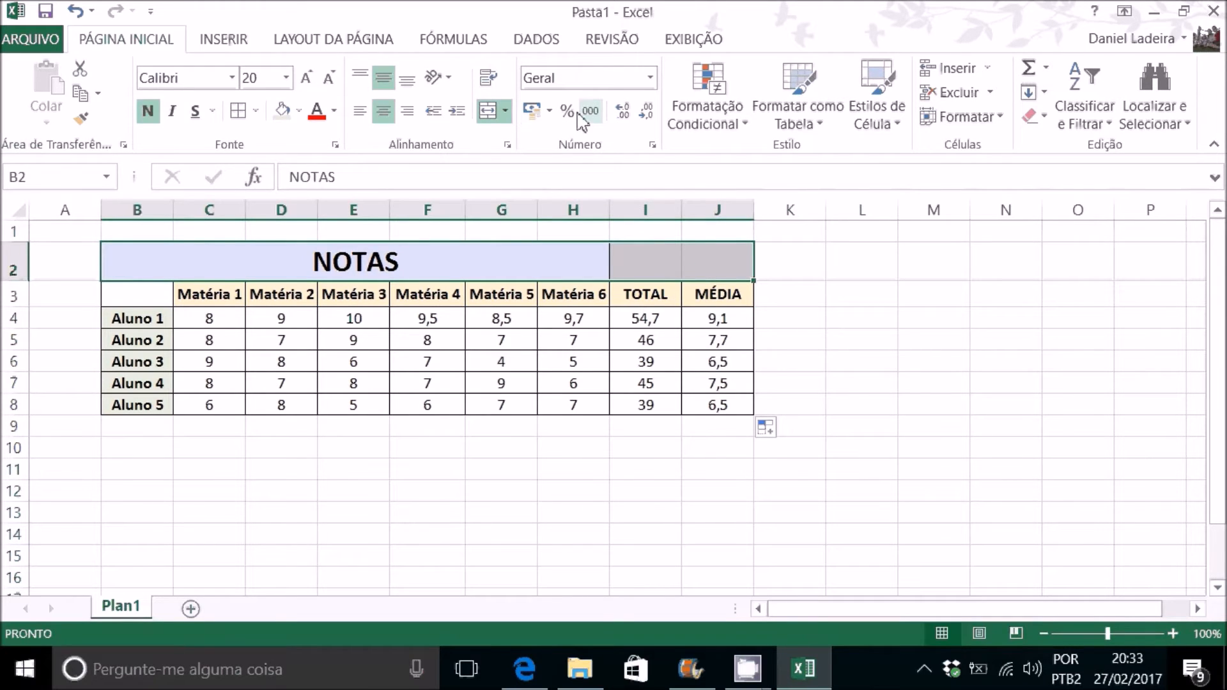
pyautogui.click(479, 111)
pyautogui.click(479, 111)
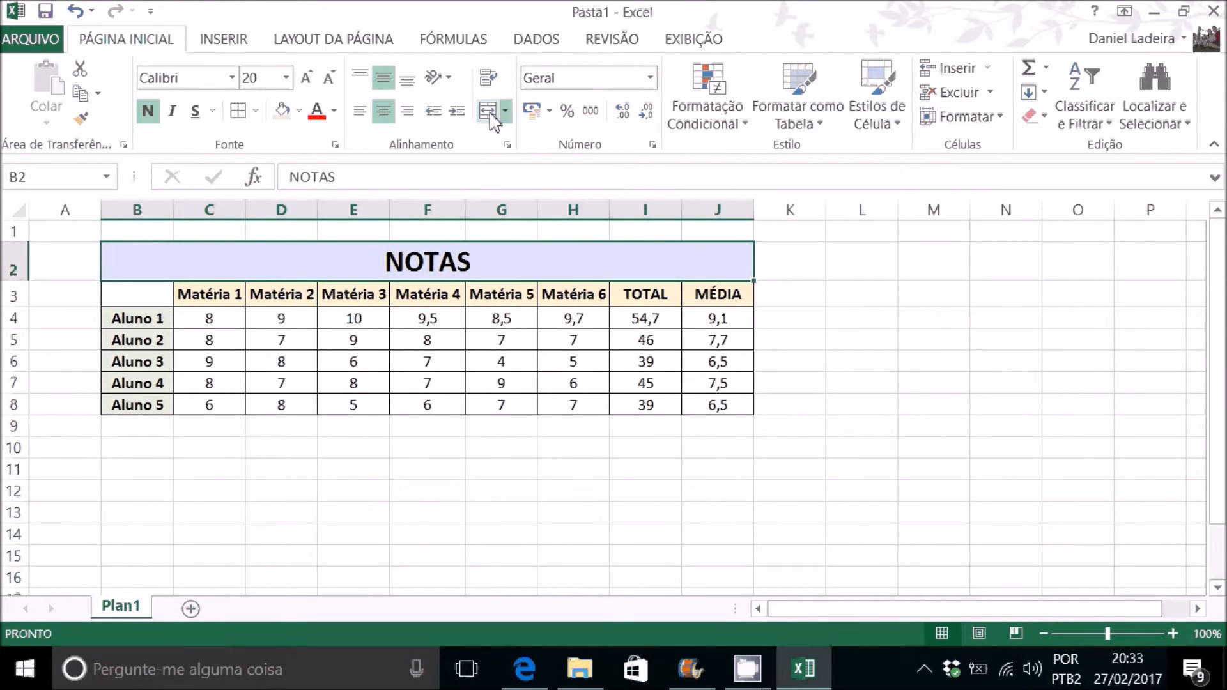
pyautogui.click(555, 366)
pyautogui.click(496, 254)
pyautogui.click(407, 358)
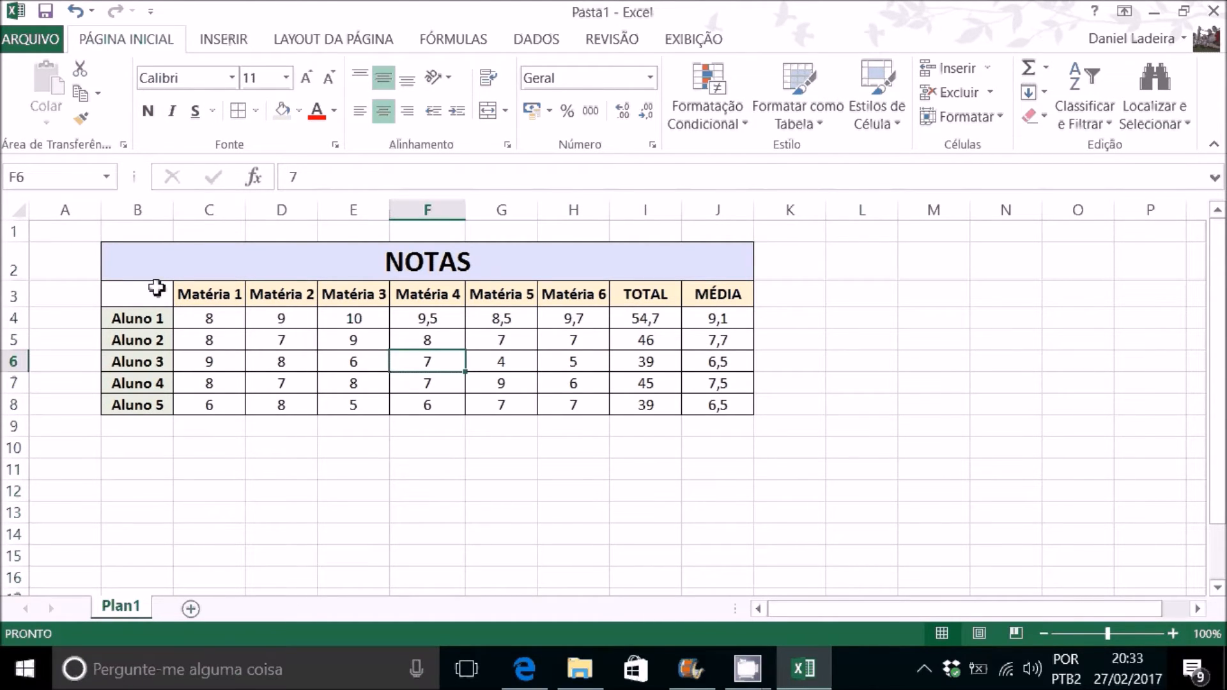
# Step: Open the Sort dialog for the table range B3:J8, placing it clear of the column headers
pyautogui.moveTo(156, 288); pyautogui.dragTo(711, 401)
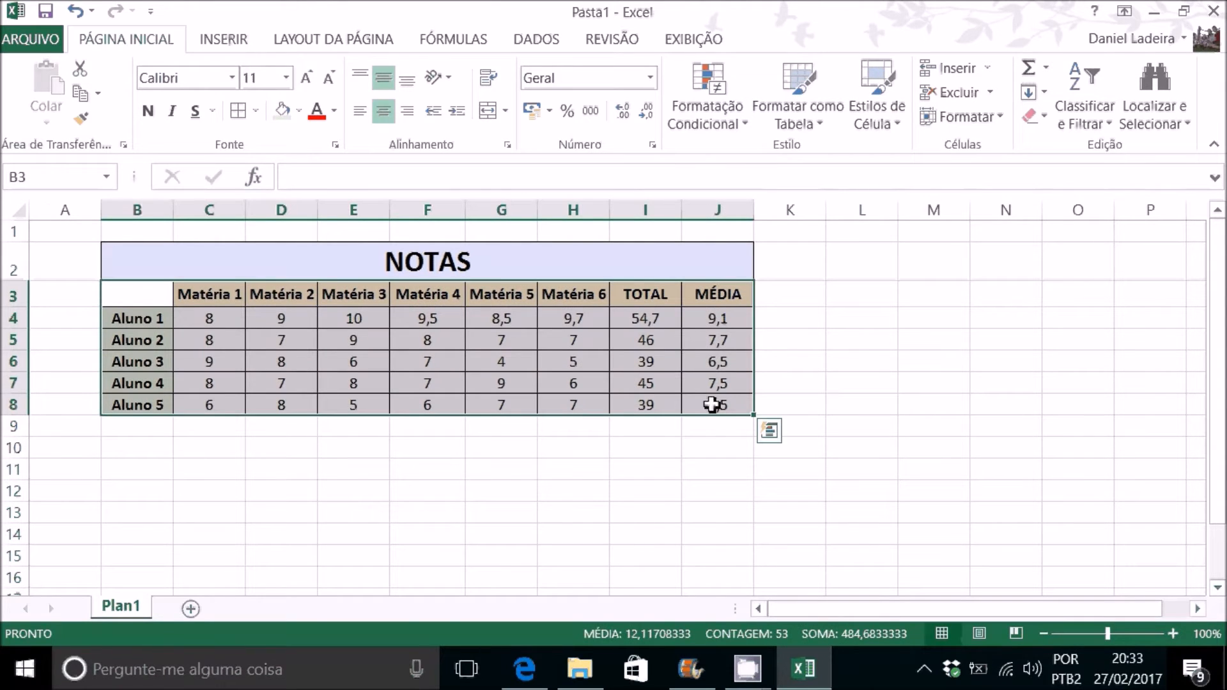
pyautogui.click(540, 41)
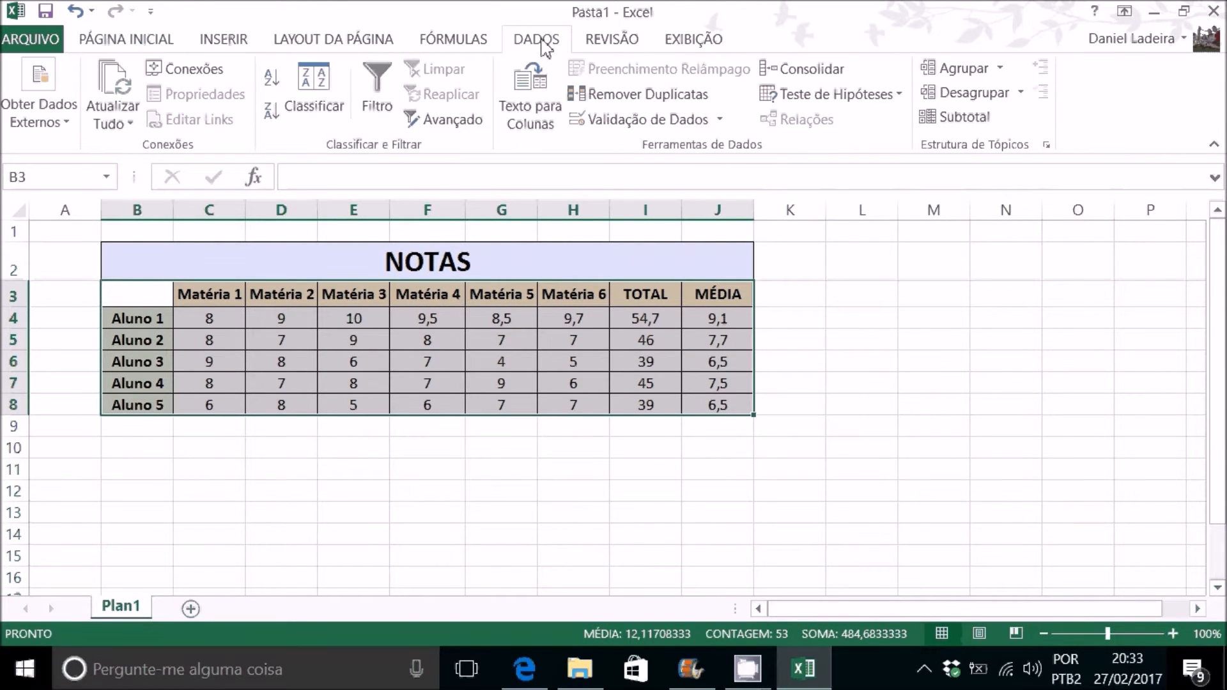
pyautogui.click(309, 82)
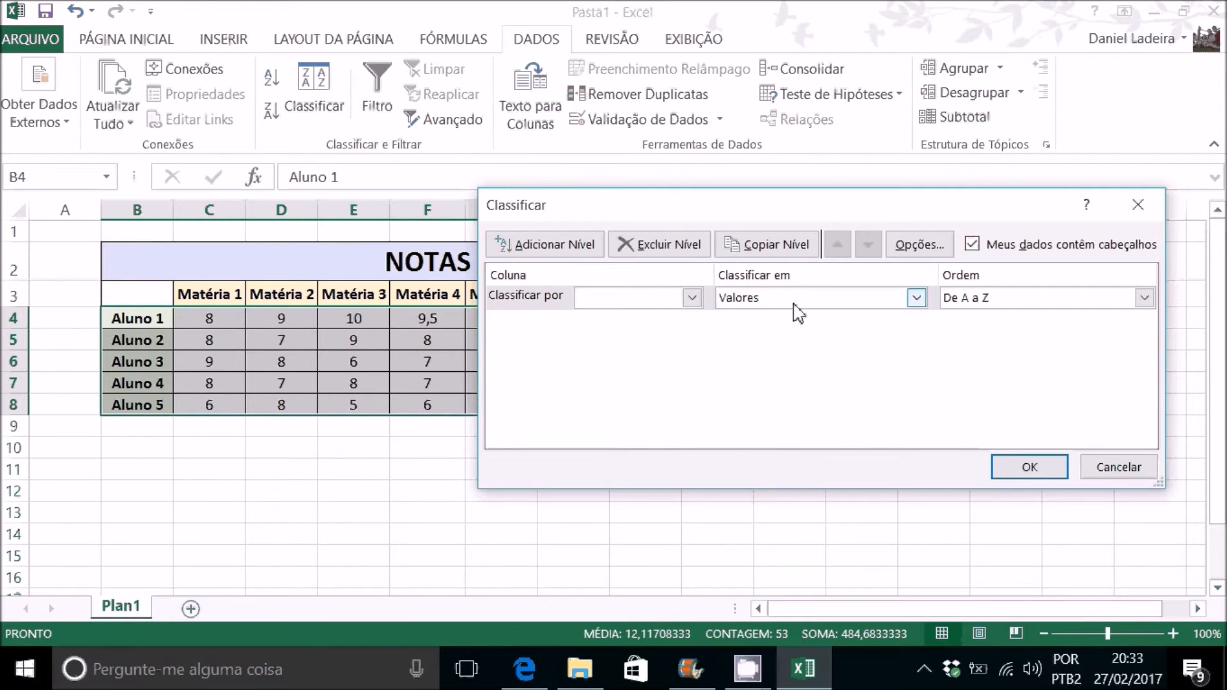
pyautogui.moveTo(961, 209); pyautogui.dragTo(901, 367)
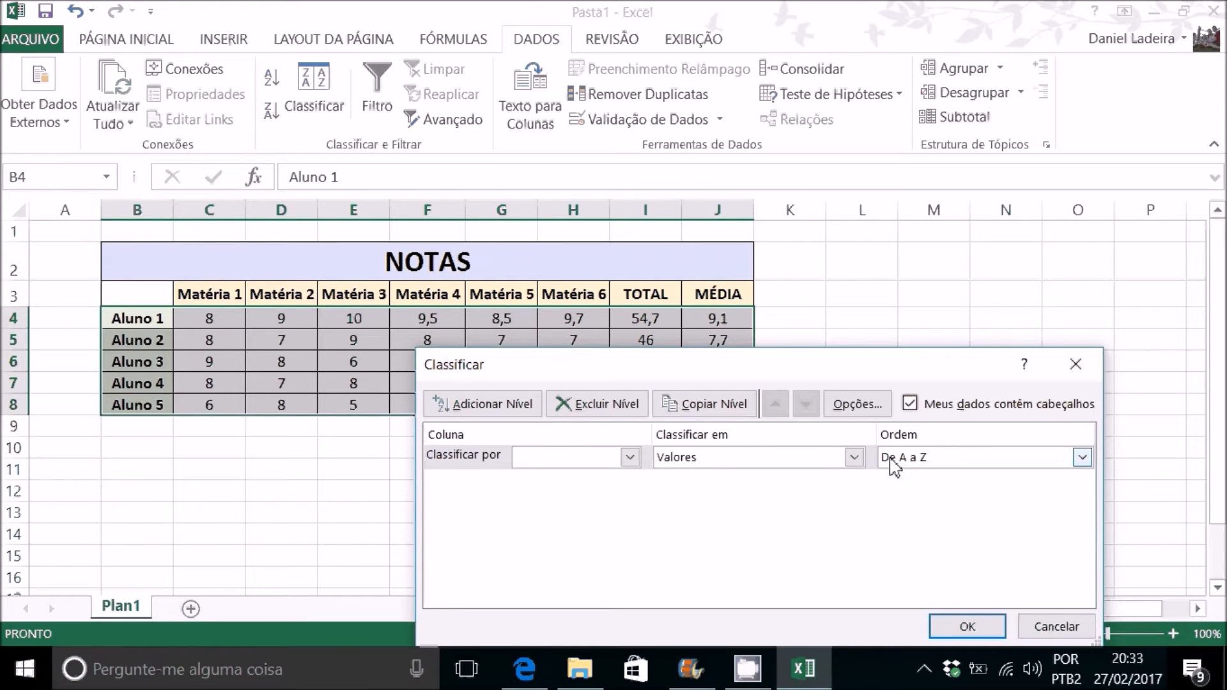
# Step: Compare the available sort columns with and without the option that the data contains headers, leaving the option enabled
pyautogui.click(629, 457)
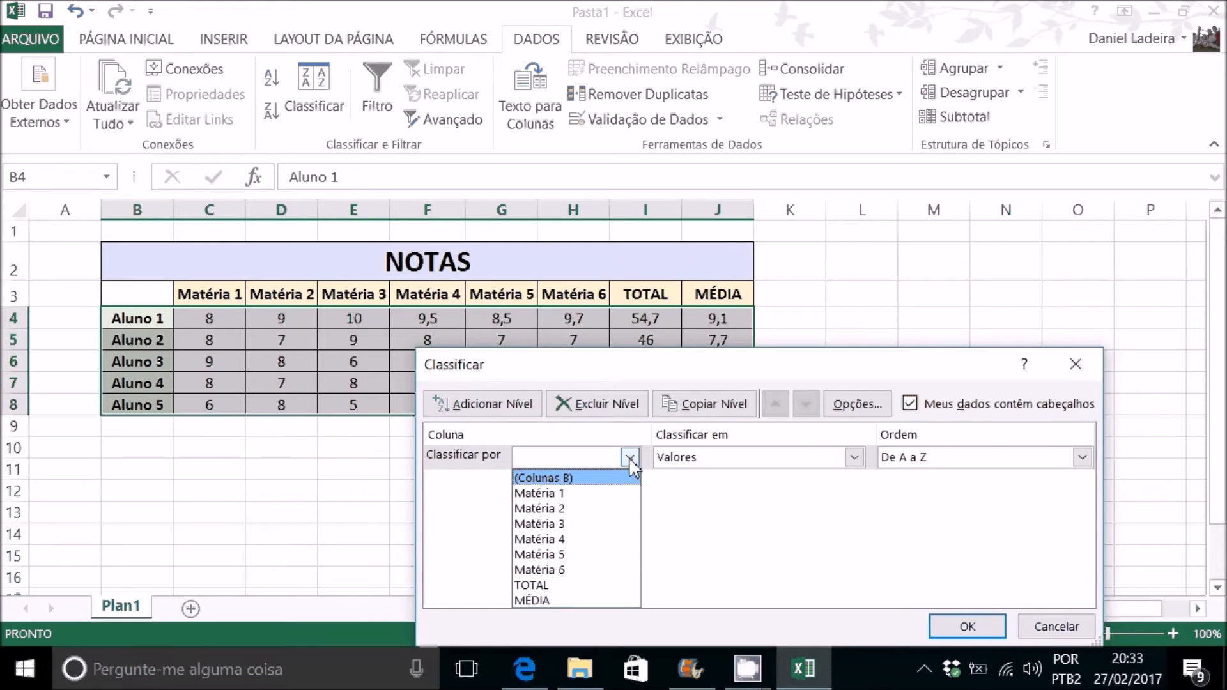
pyautogui.click(629, 457)
pyautogui.click(909, 403)
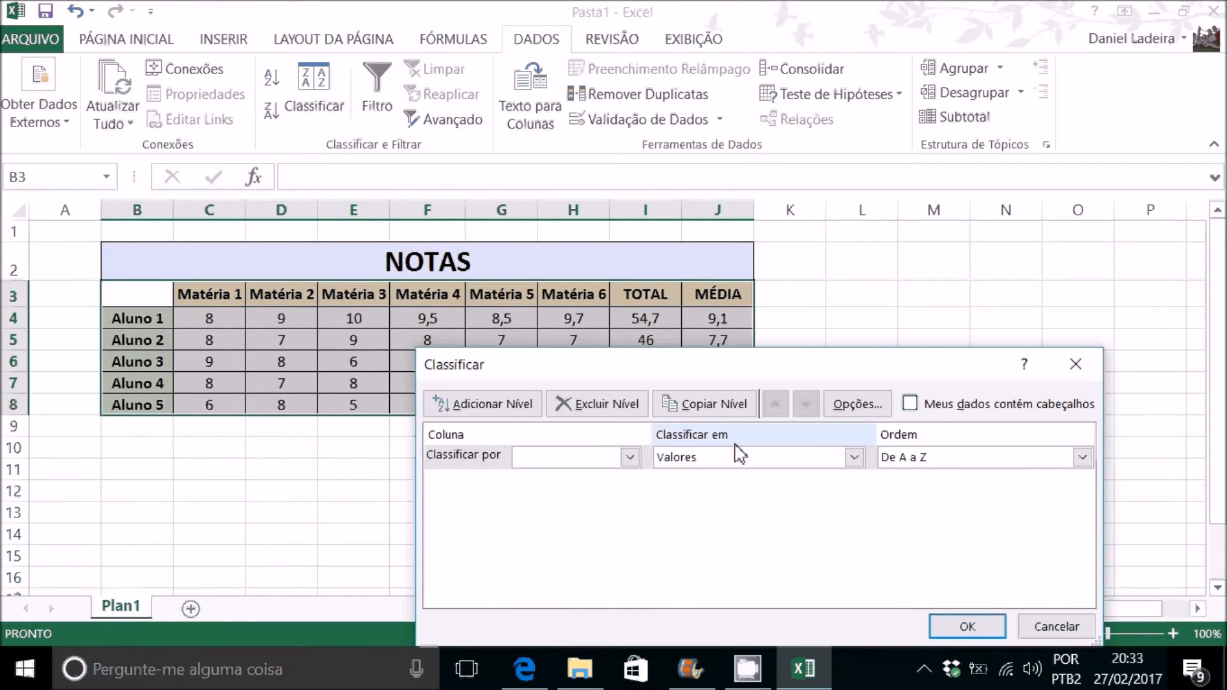
pyautogui.click(630, 457)
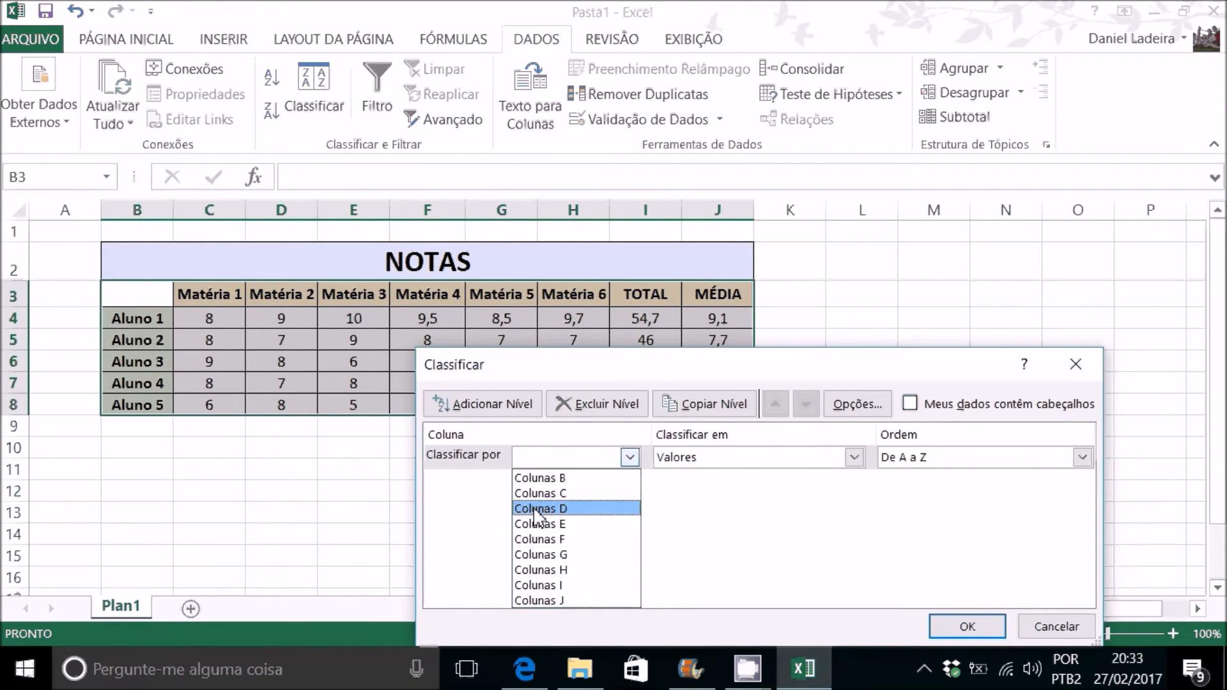
pyautogui.click(626, 464)
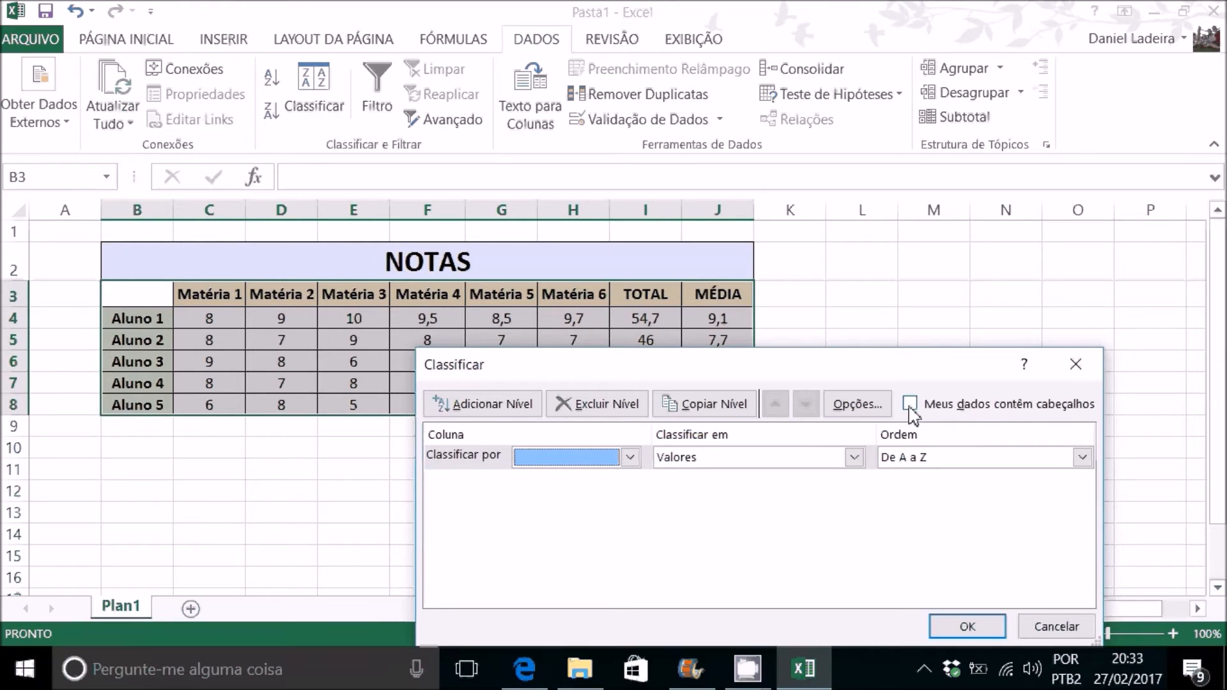
pyautogui.click(909, 404)
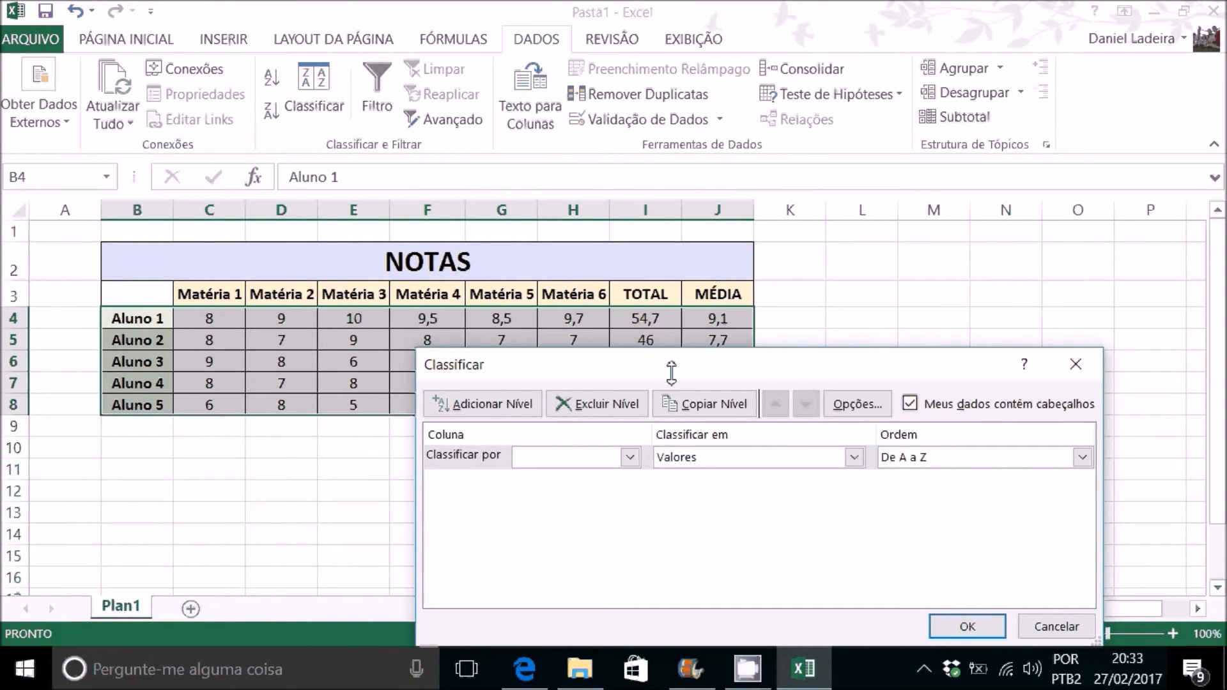
# Step: Sort the students by TOTAL values in the order Do Maior para o Menor and check the order of the student names
pyautogui.click(630, 457)
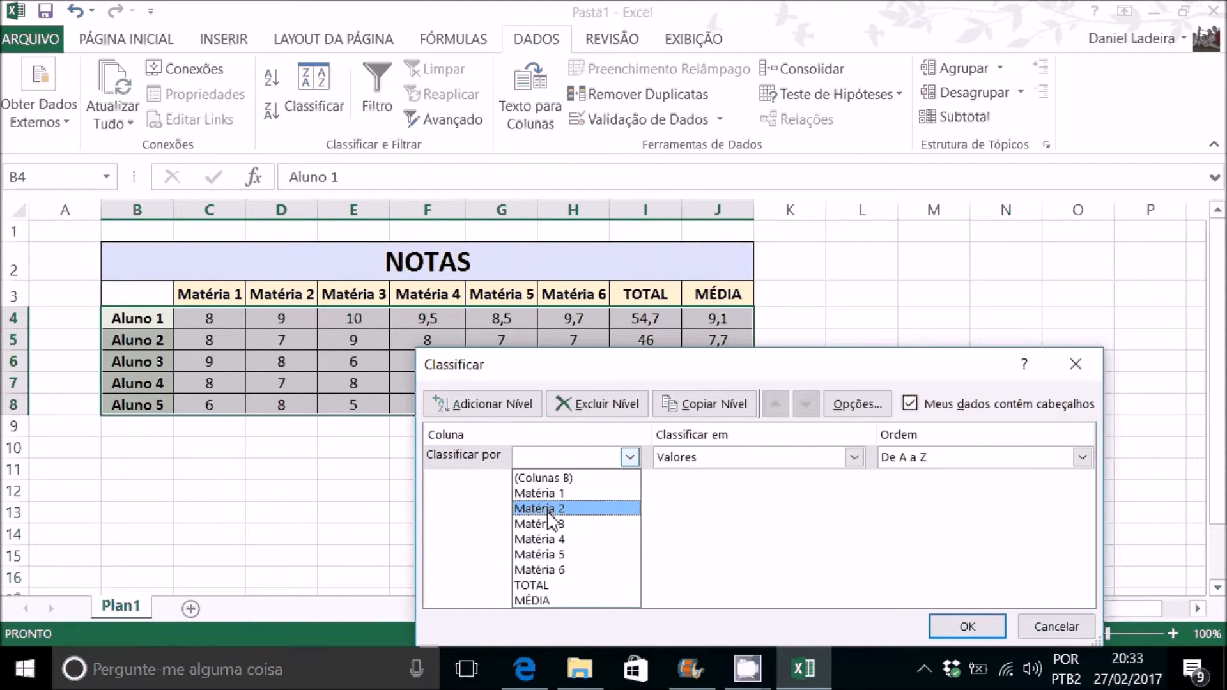
pyautogui.click(571, 585)
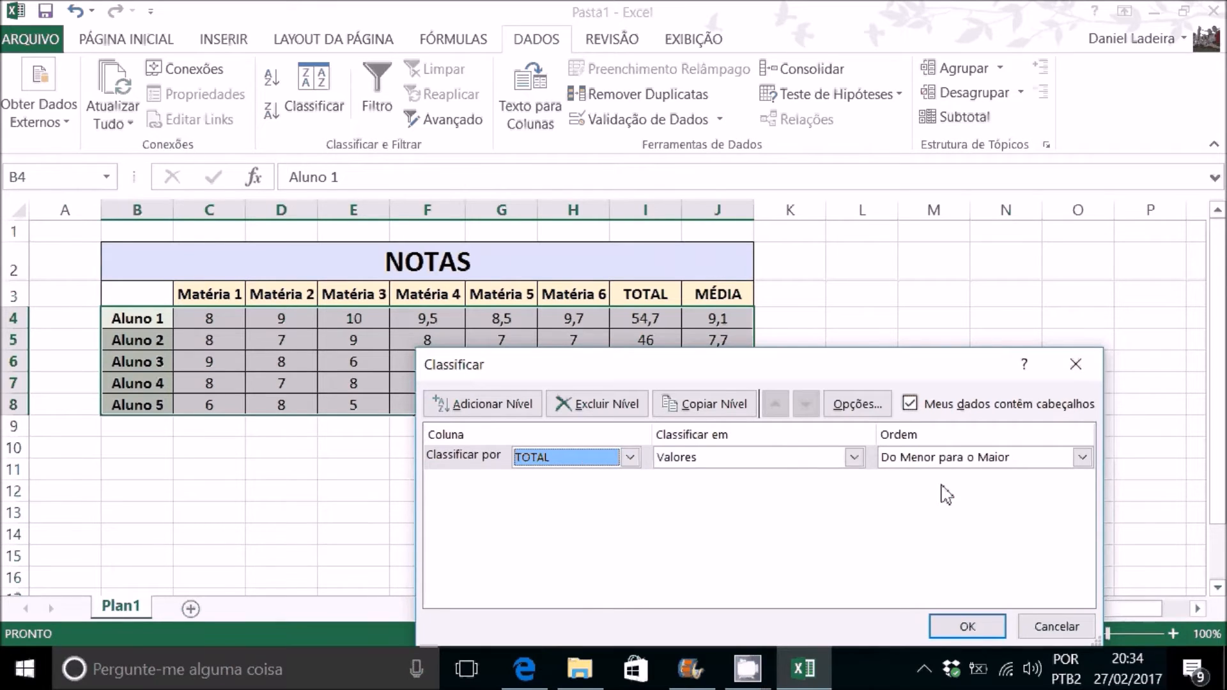
pyautogui.click(961, 459)
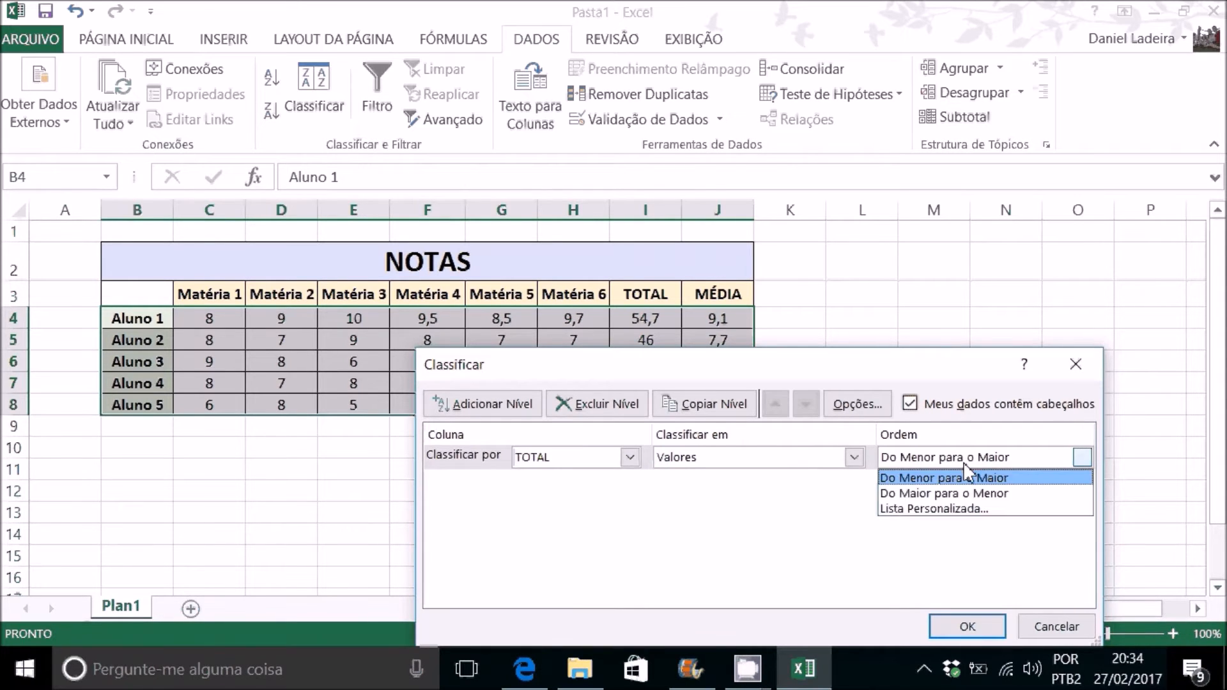
pyautogui.click(932, 493)
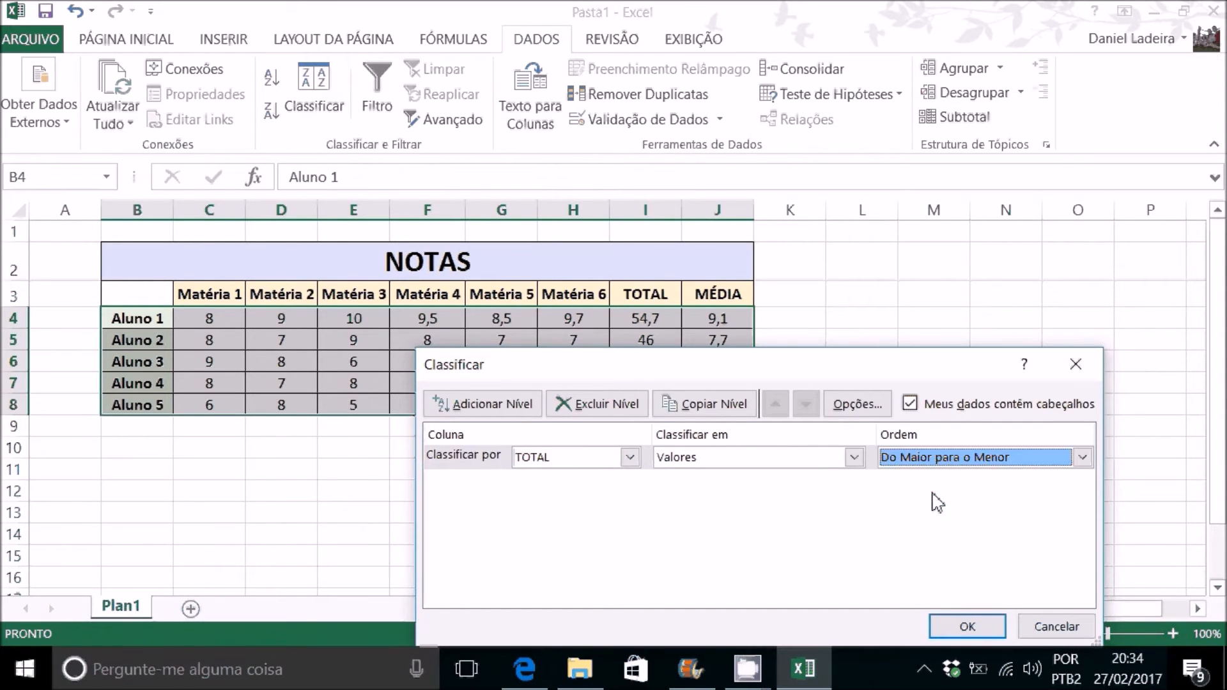
pyautogui.click(968, 626)
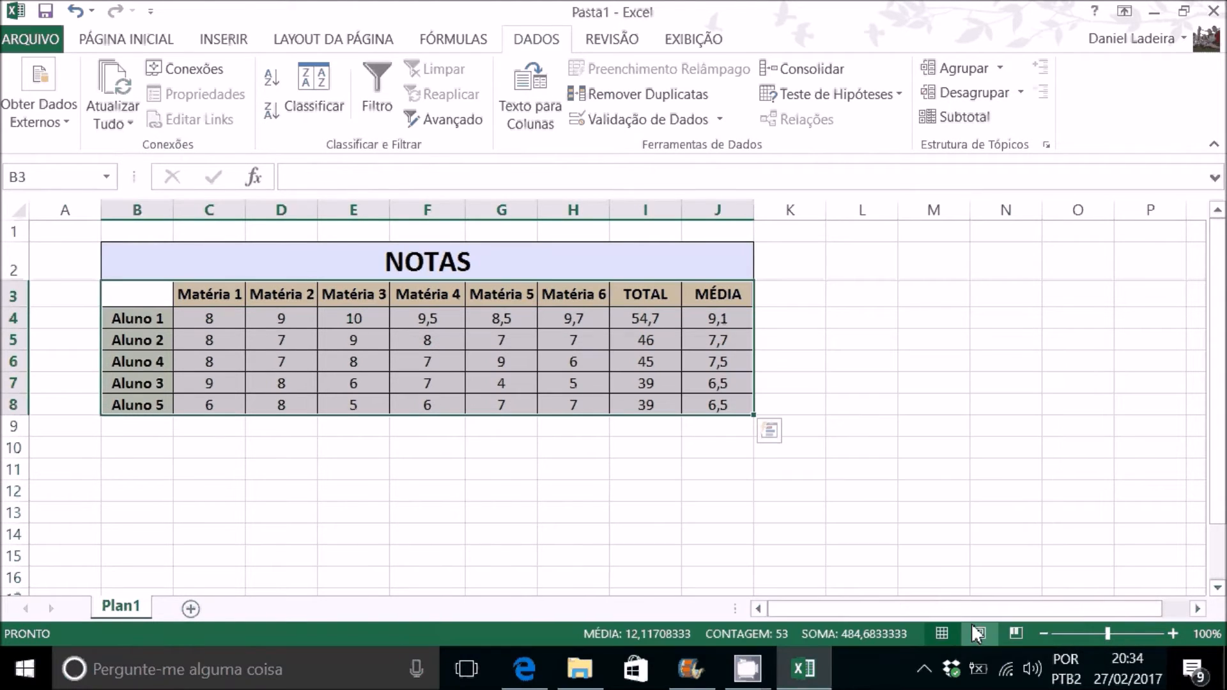
pyautogui.click(858, 336)
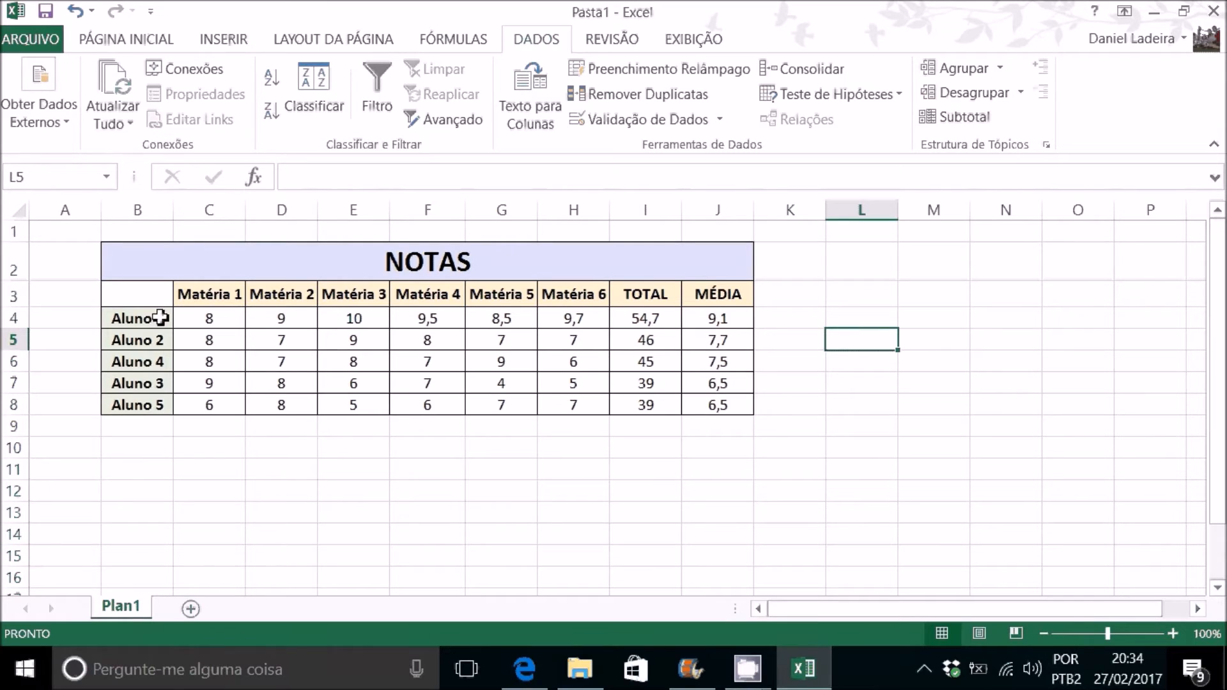
pyautogui.click(142, 361)
pyautogui.click(137, 383)
pyautogui.click(145, 409)
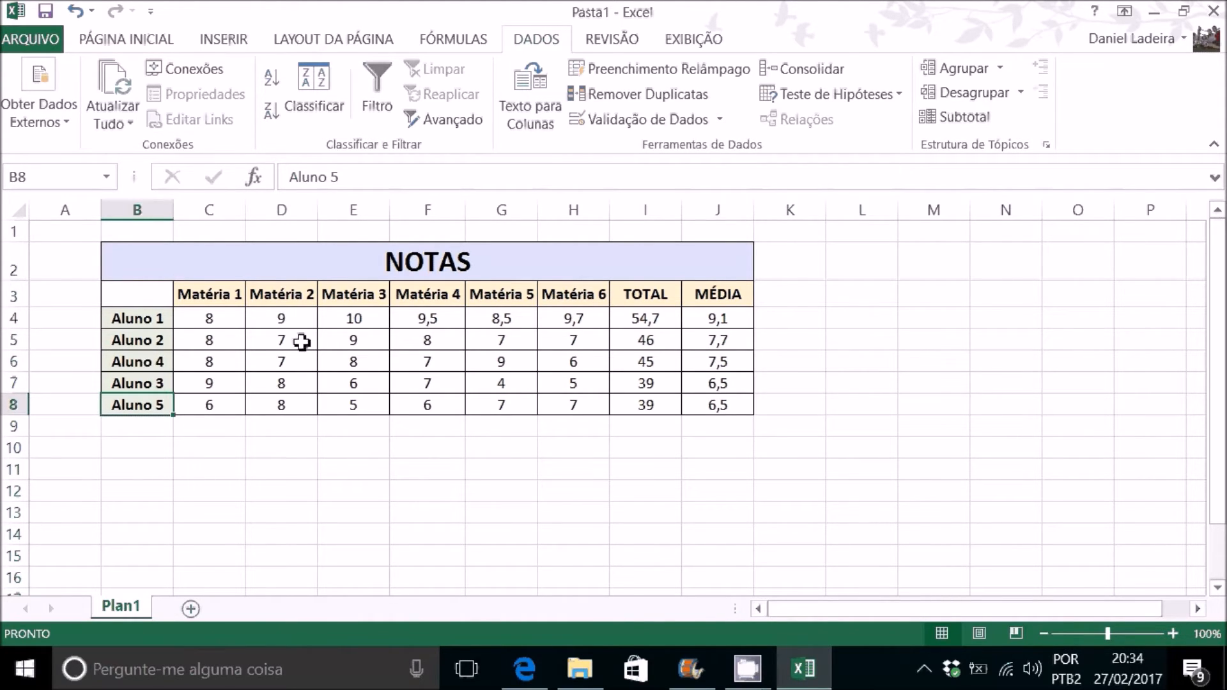
# Step: Change Aluno 1's grades to 5 in Matéria 3 and 6 in Matéria 2
pyautogui.click(364, 320)
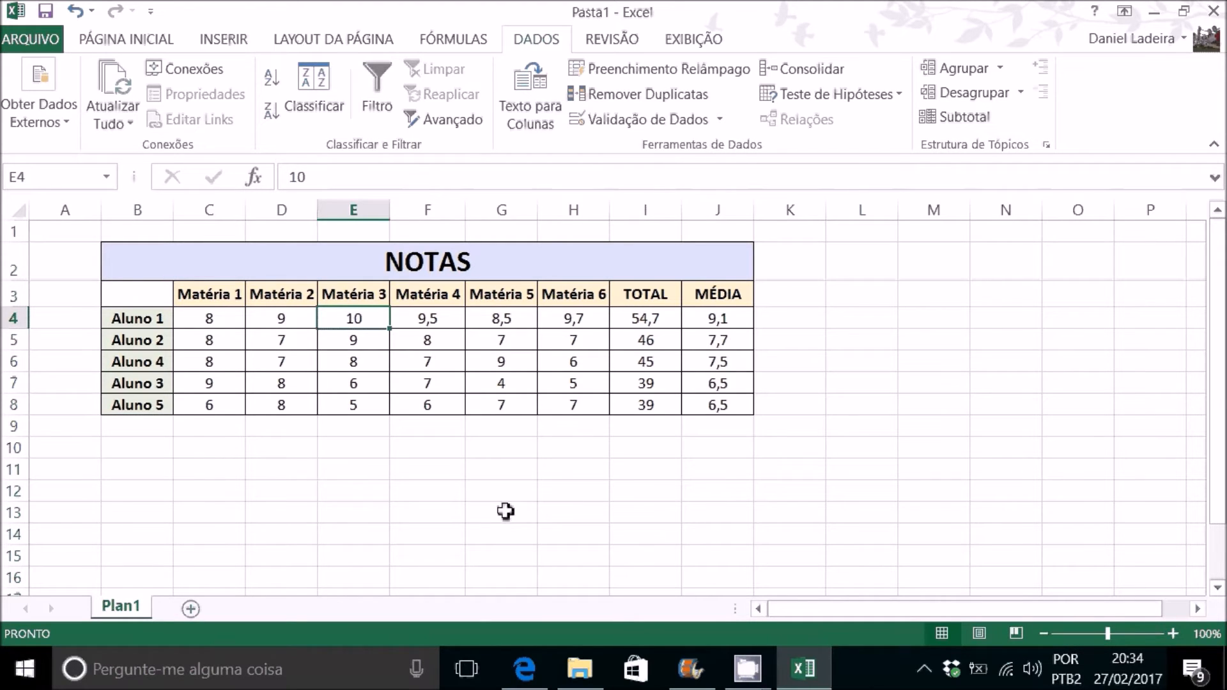
pyautogui.write('5')
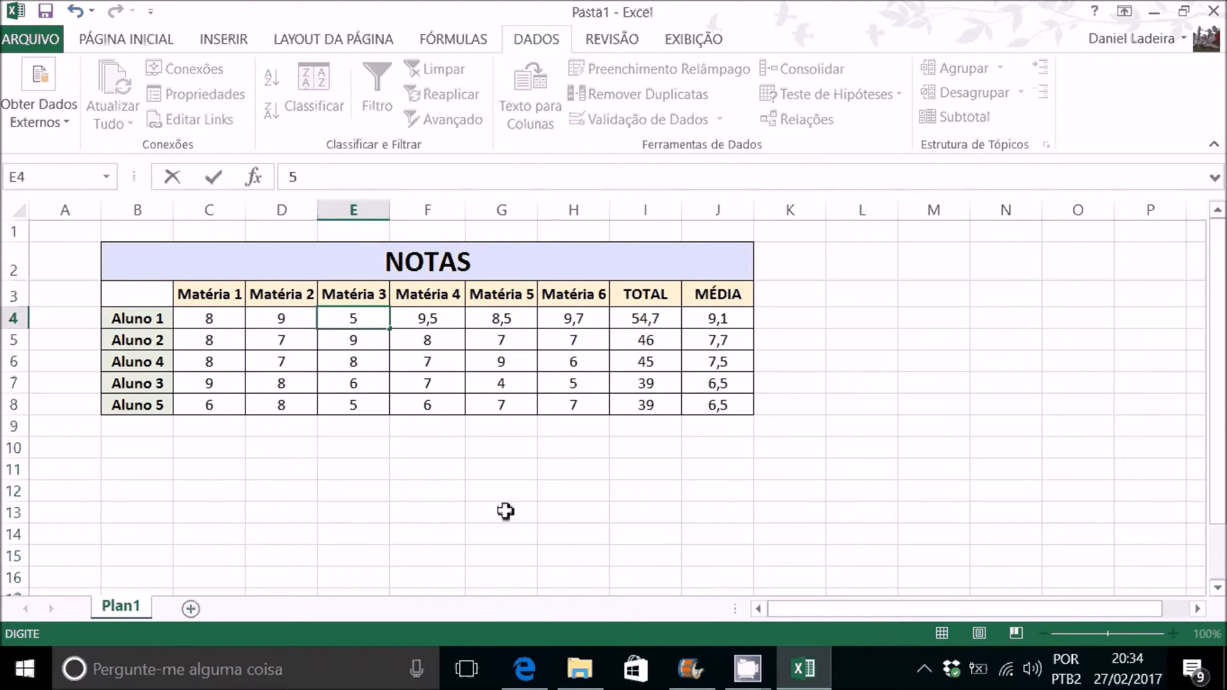
pyautogui.click(302, 318)
pyautogui.write('6')
pyautogui.press('Return')
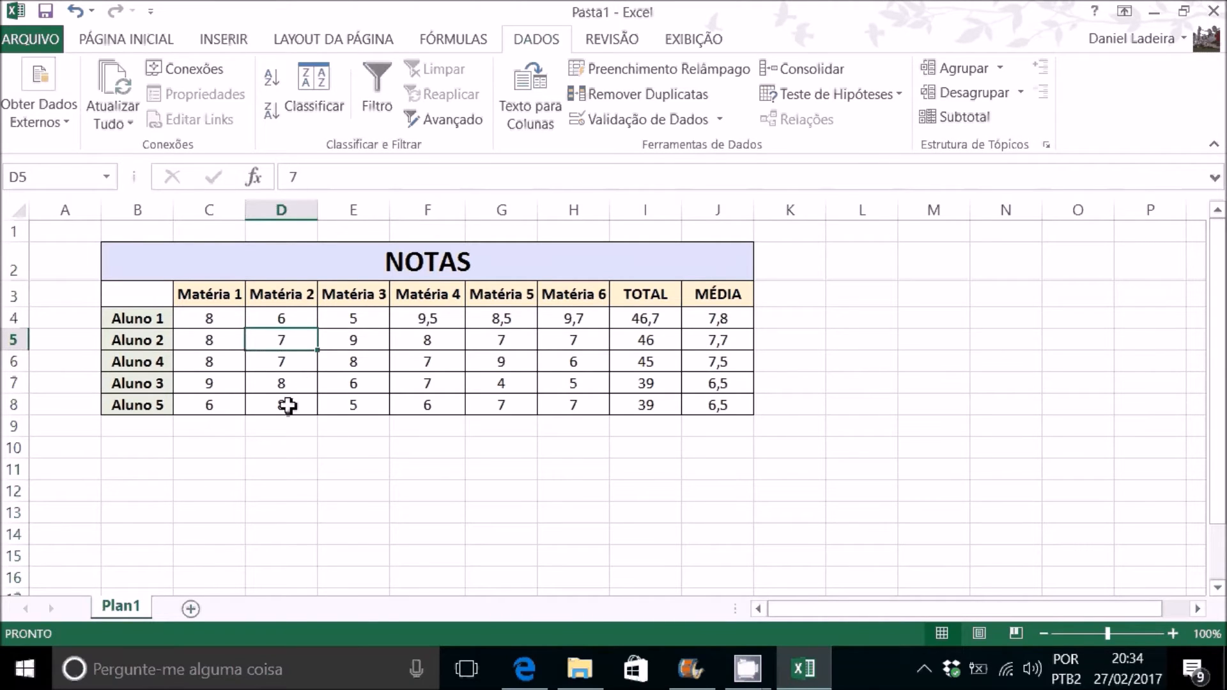
# Step: Change Aluno 5's grades in Matéria 1 and Matéria 3 to 10
pyautogui.click(229, 410)
pyautogui.write('10')
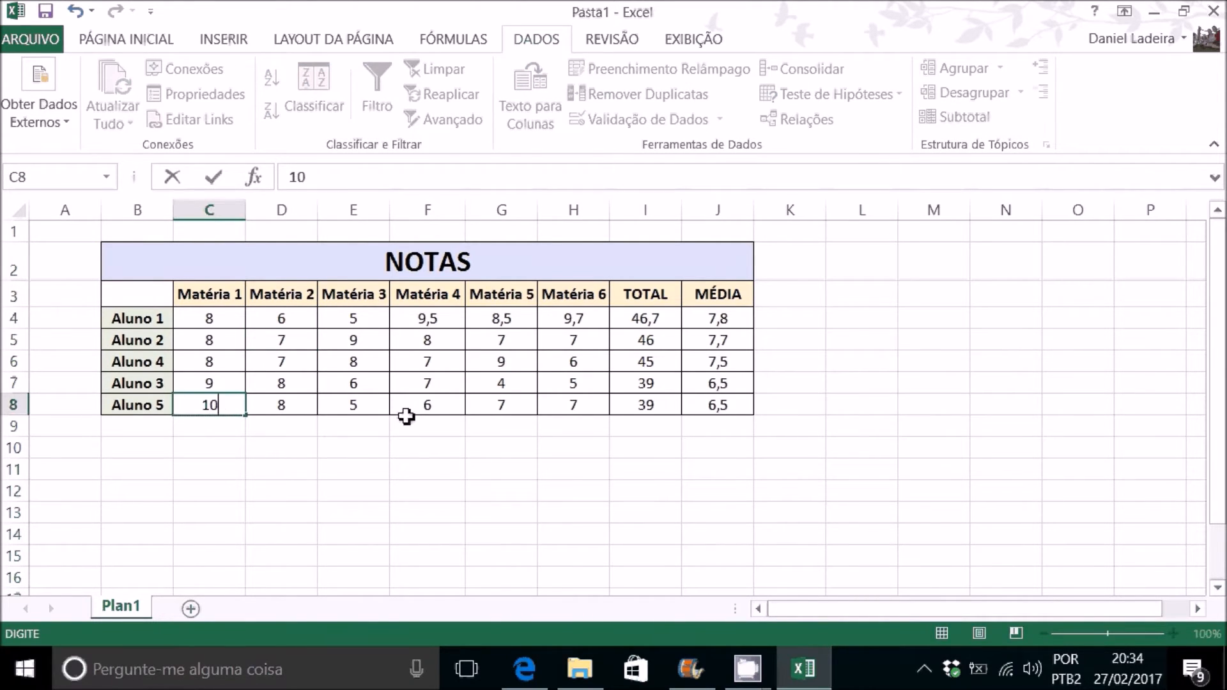
pyautogui.click(364, 403)
pyautogui.write('10')
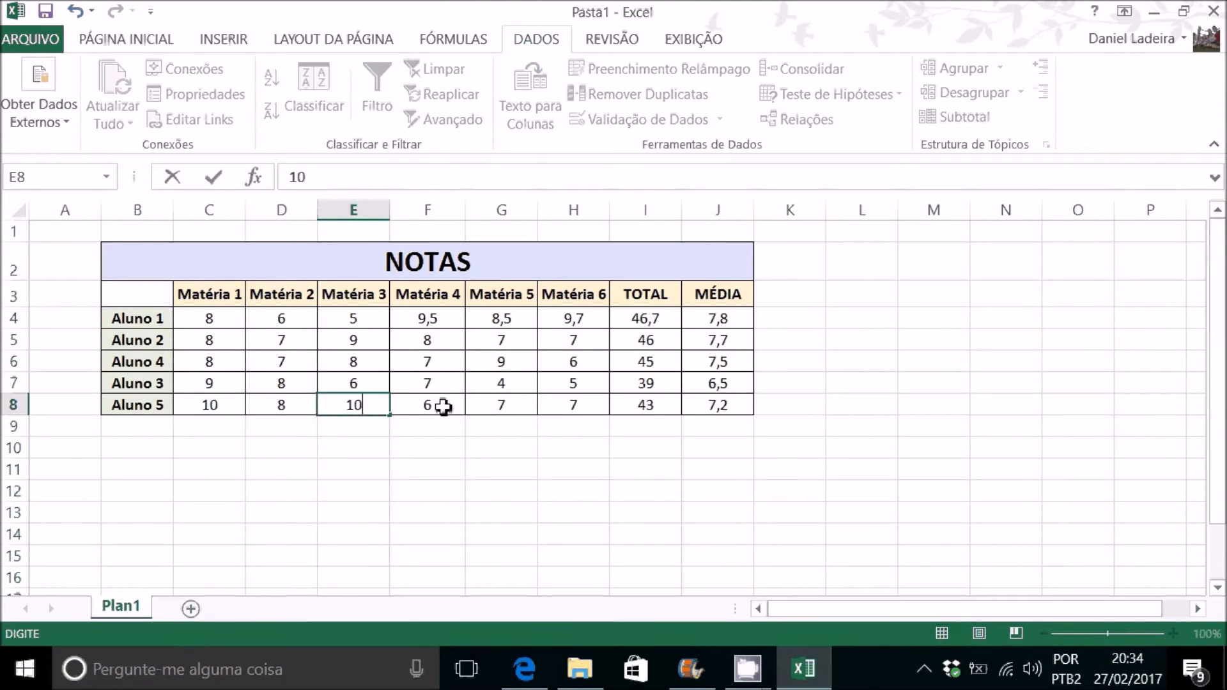
pyautogui.click(445, 406)
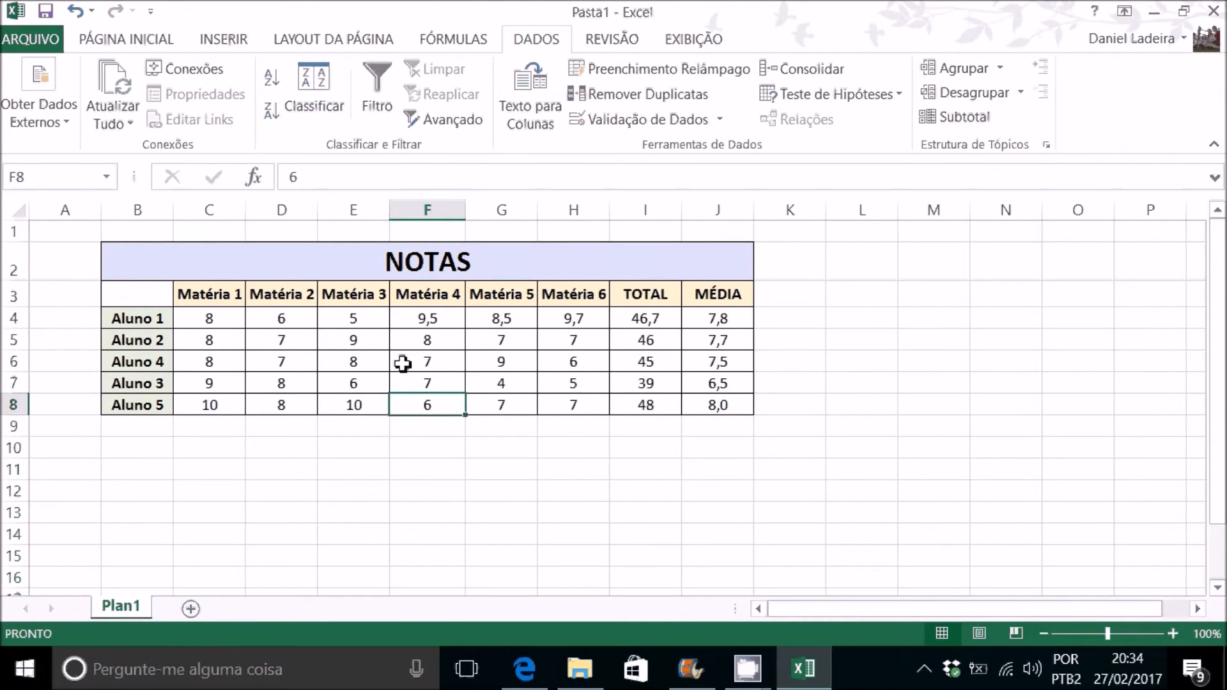
# Step: Set the Matéria 4 grade to 10 for Aluno 4 and to 5,5 for Aluno 1
pyautogui.click(437, 363)
pyautogui.write('10')
pyautogui.press('Return')
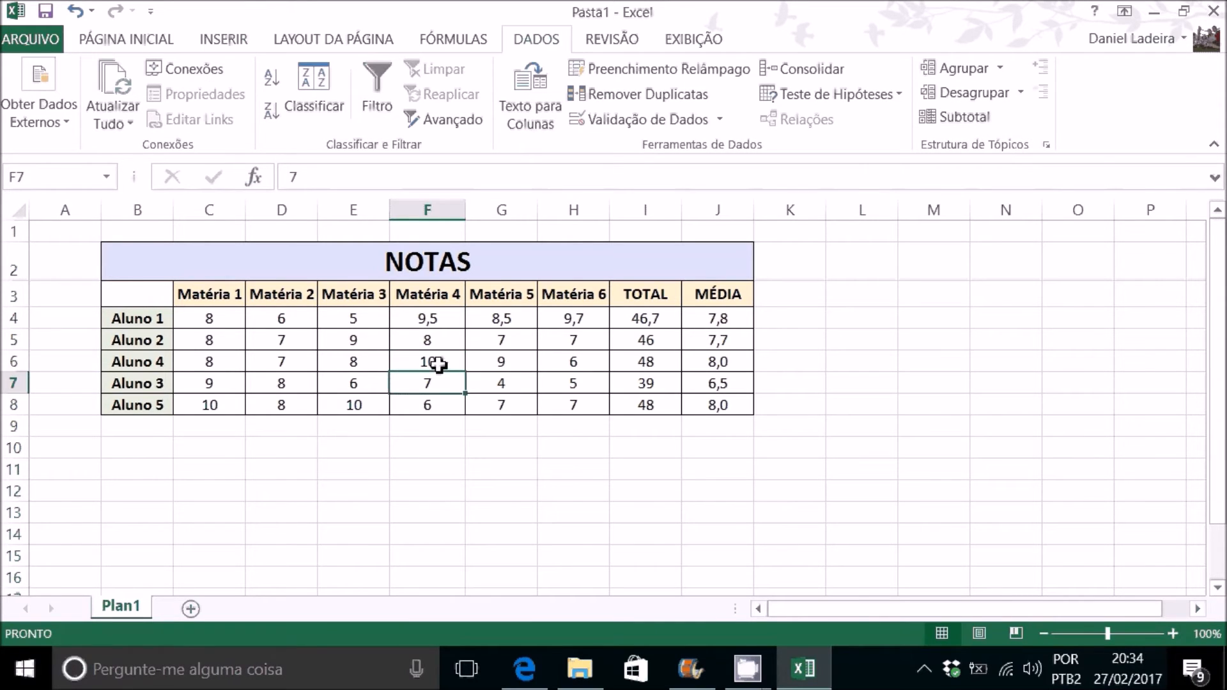
pyautogui.click(434, 321)
pyautogui.write('5')
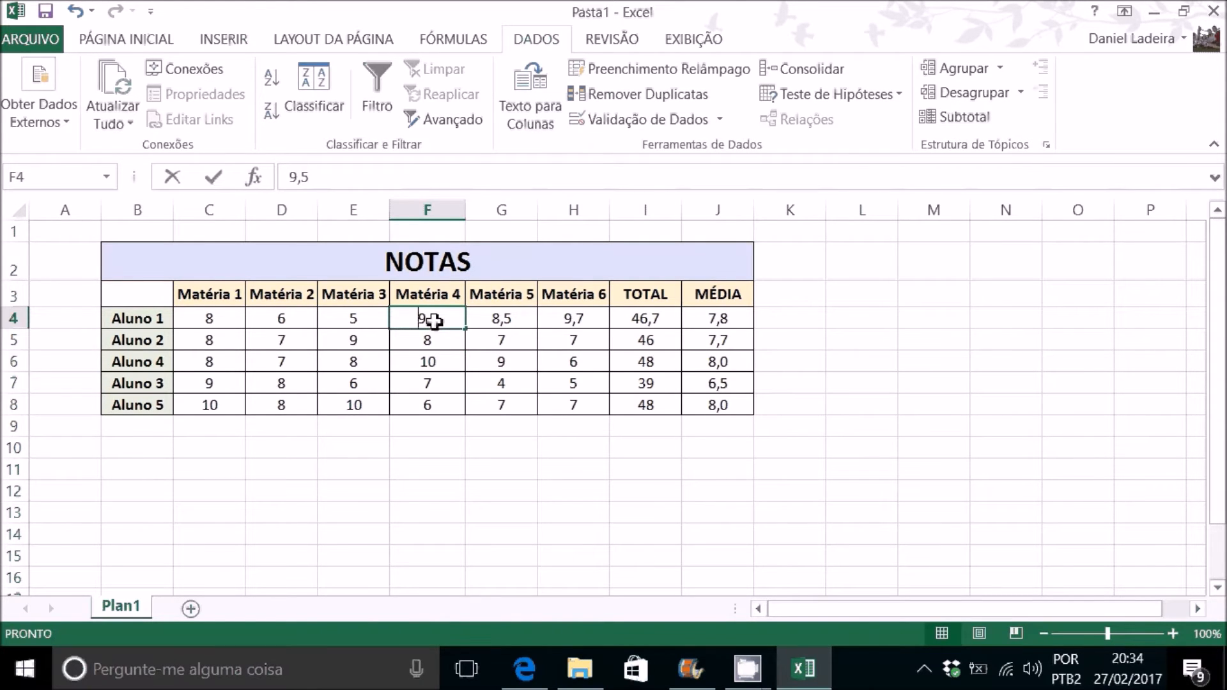
pyautogui.press('Return')
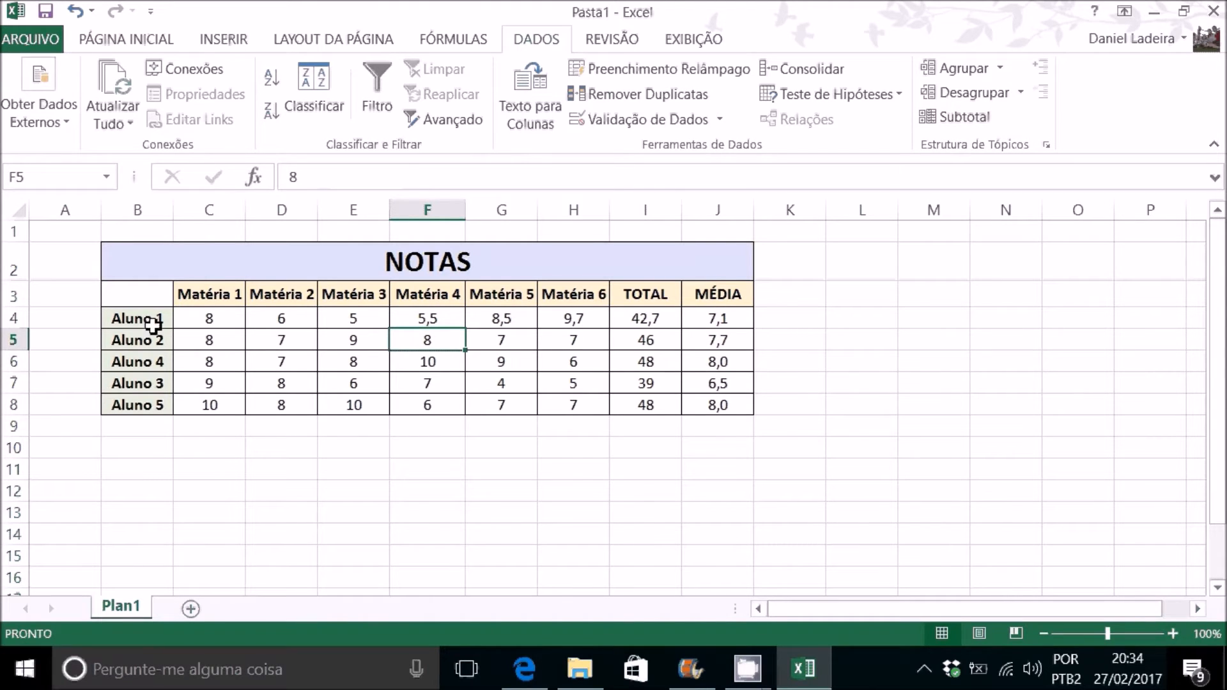
# Step: Sort the table range B3:J8 again by TOTAL values, Do Maior para o Menor, to reflect the edited grades
pyautogui.moveTo(143, 300); pyautogui.dragTo(718, 409)
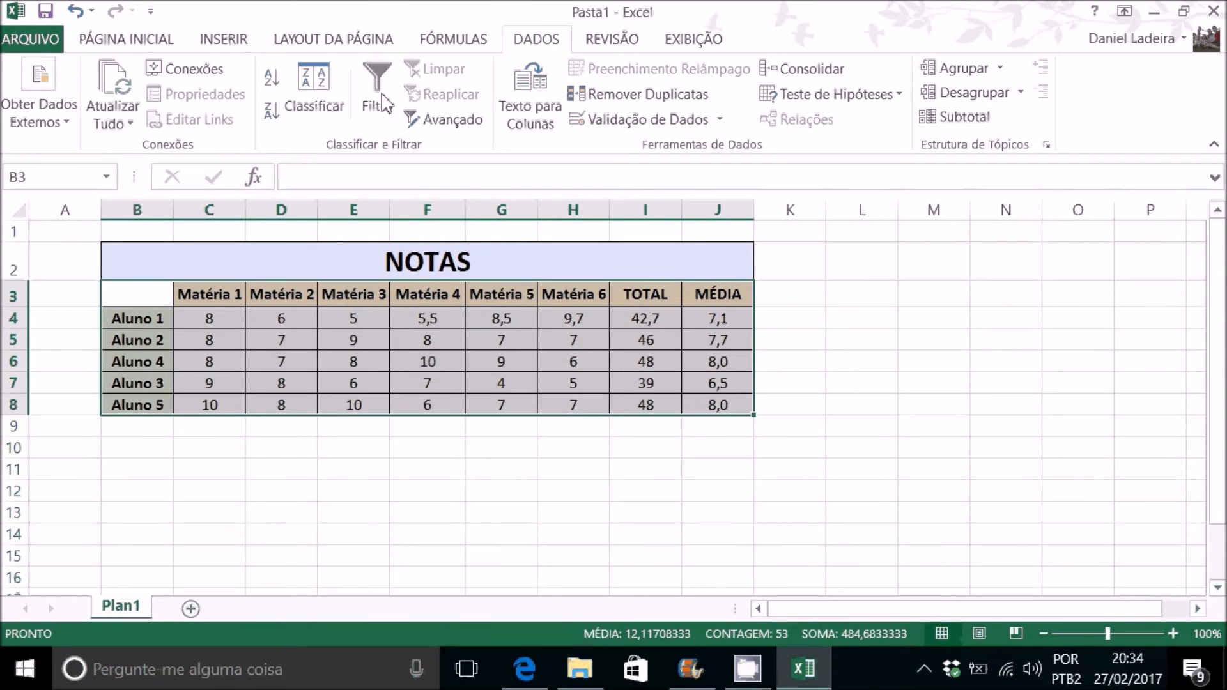
pyautogui.click(309, 83)
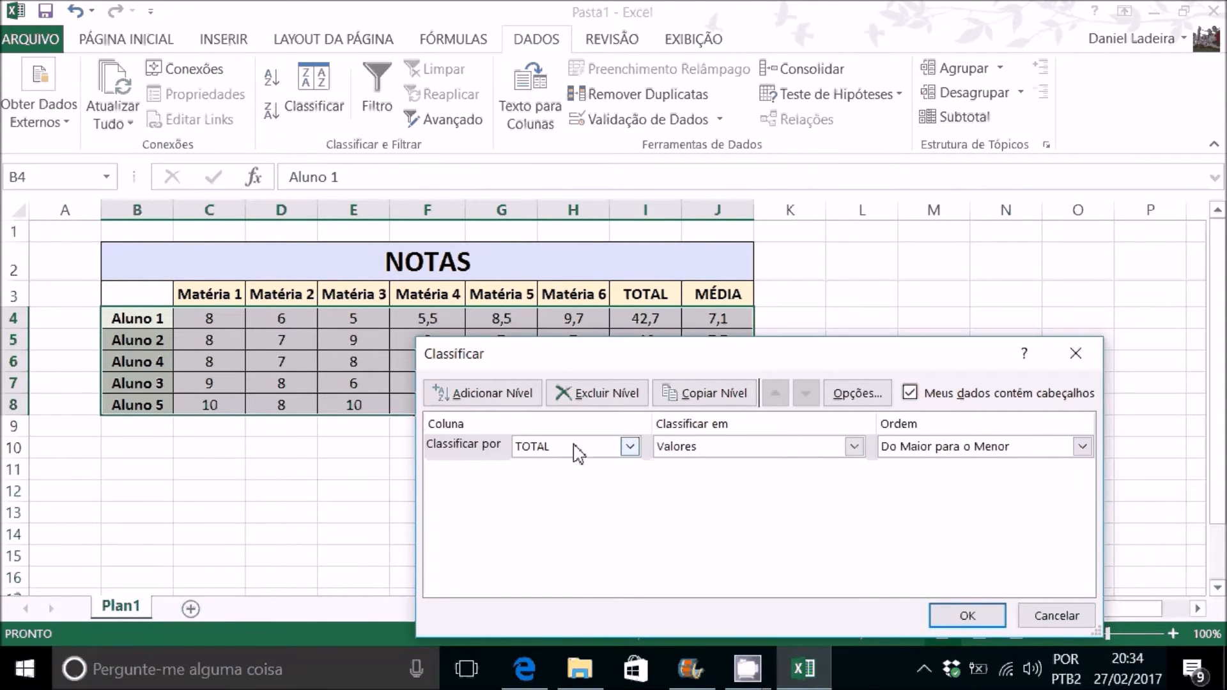
pyautogui.click(967, 615)
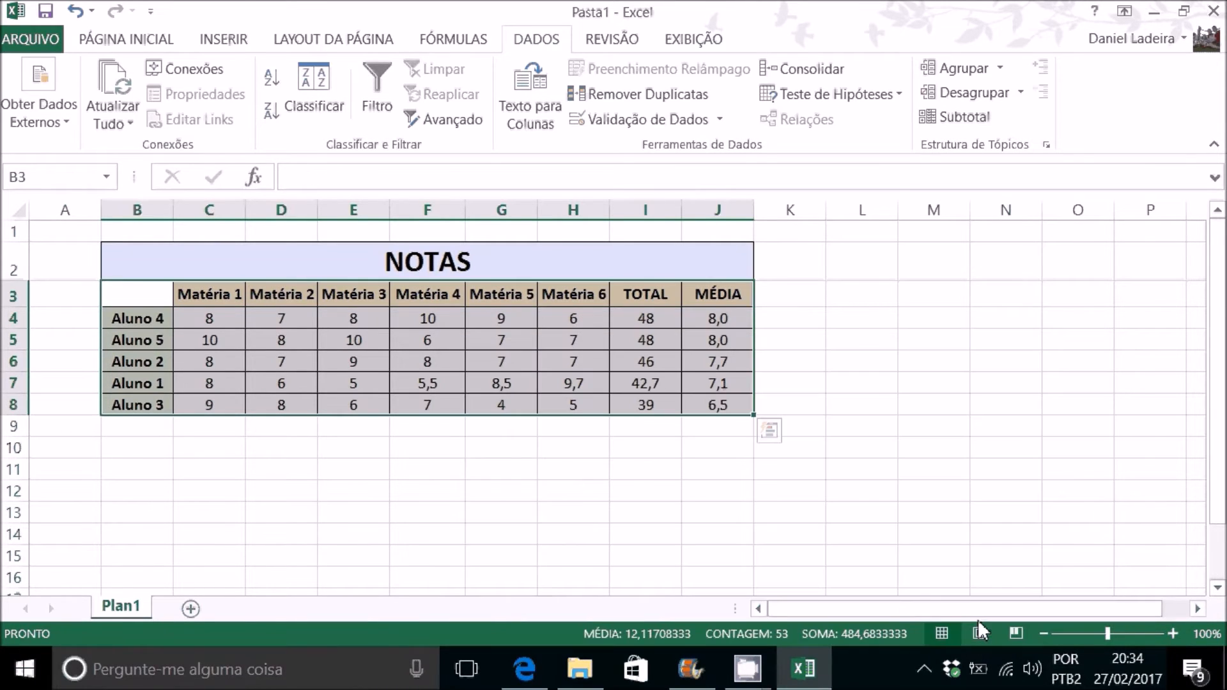
pyautogui.click(161, 321)
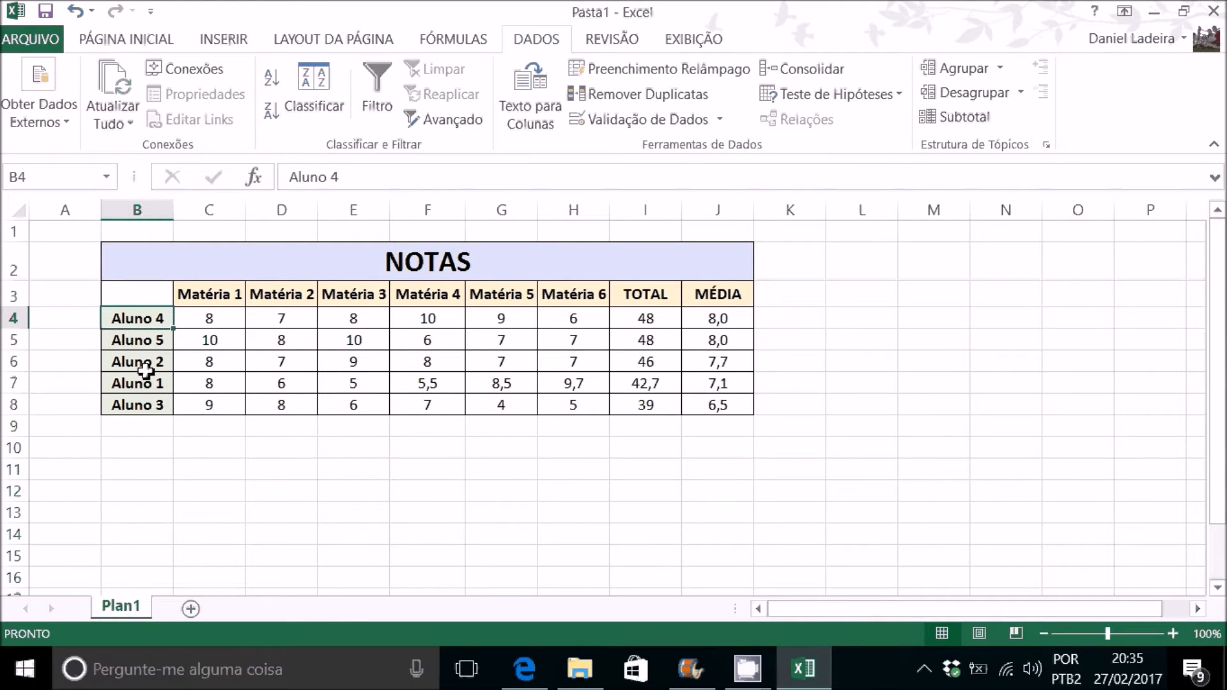
pyautogui.click(674, 479)
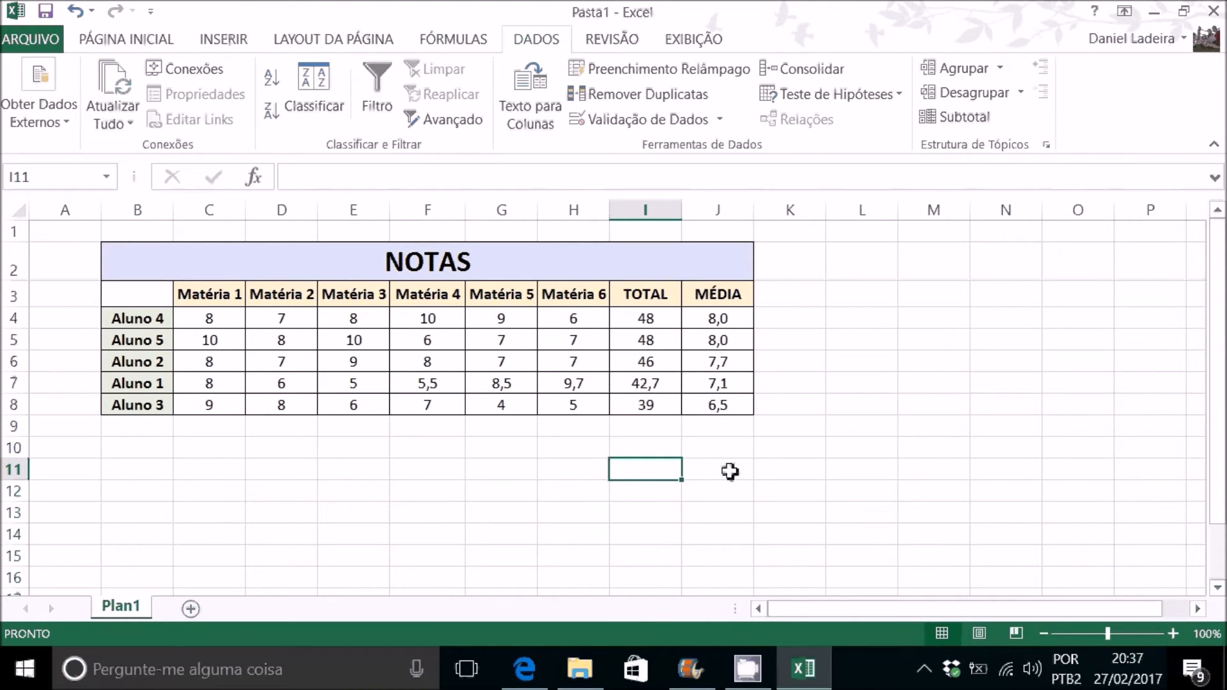
# Step: Rename the Plan1 sheet as NOTAS
pyautogui.doubleClick(131, 607)
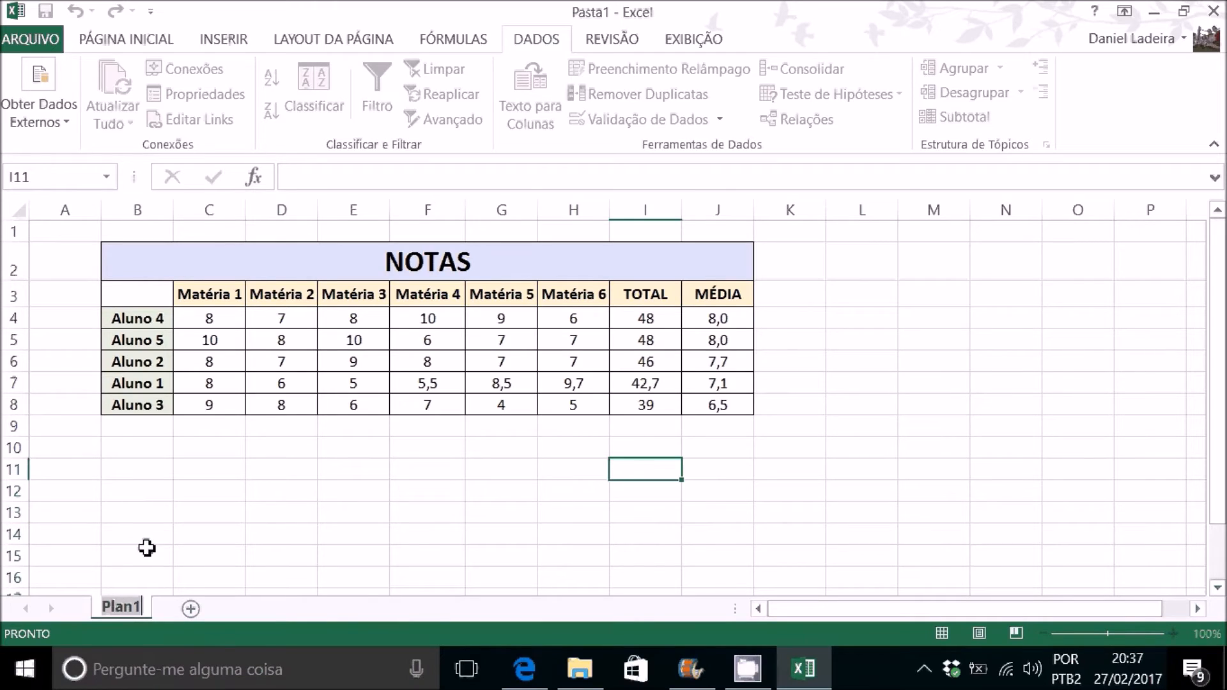
pyautogui.write('N')
pyautogui.press('BackSpace')
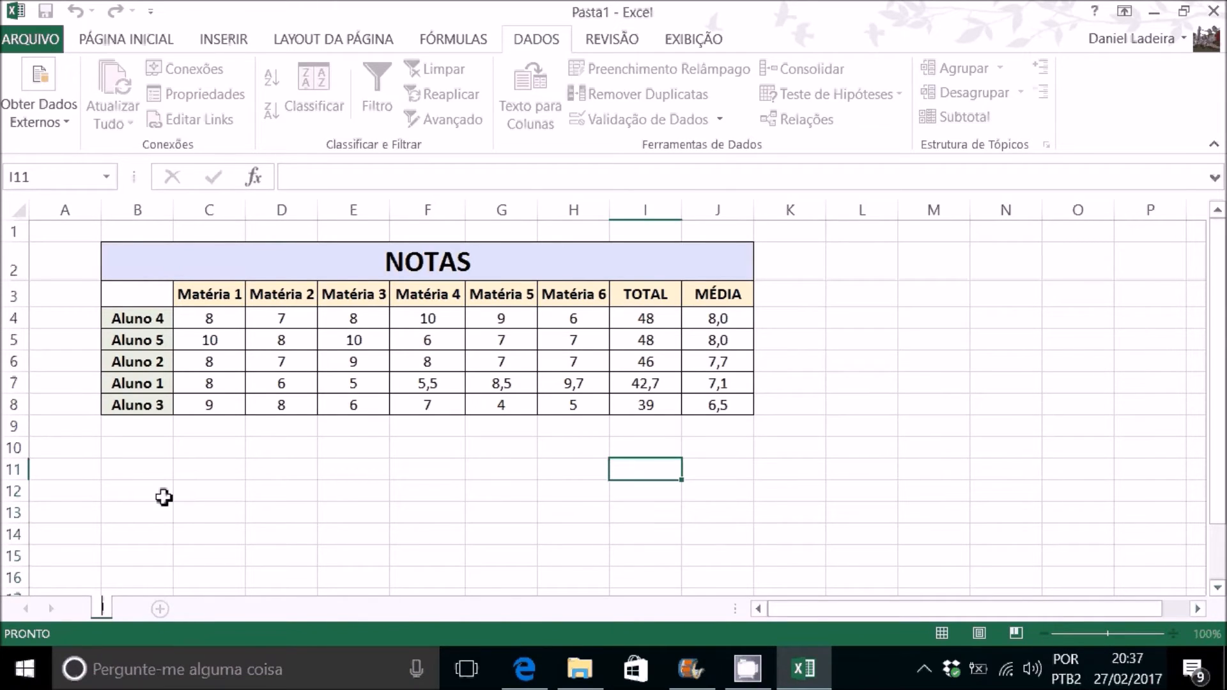
pyautogui.write('NOTAS')
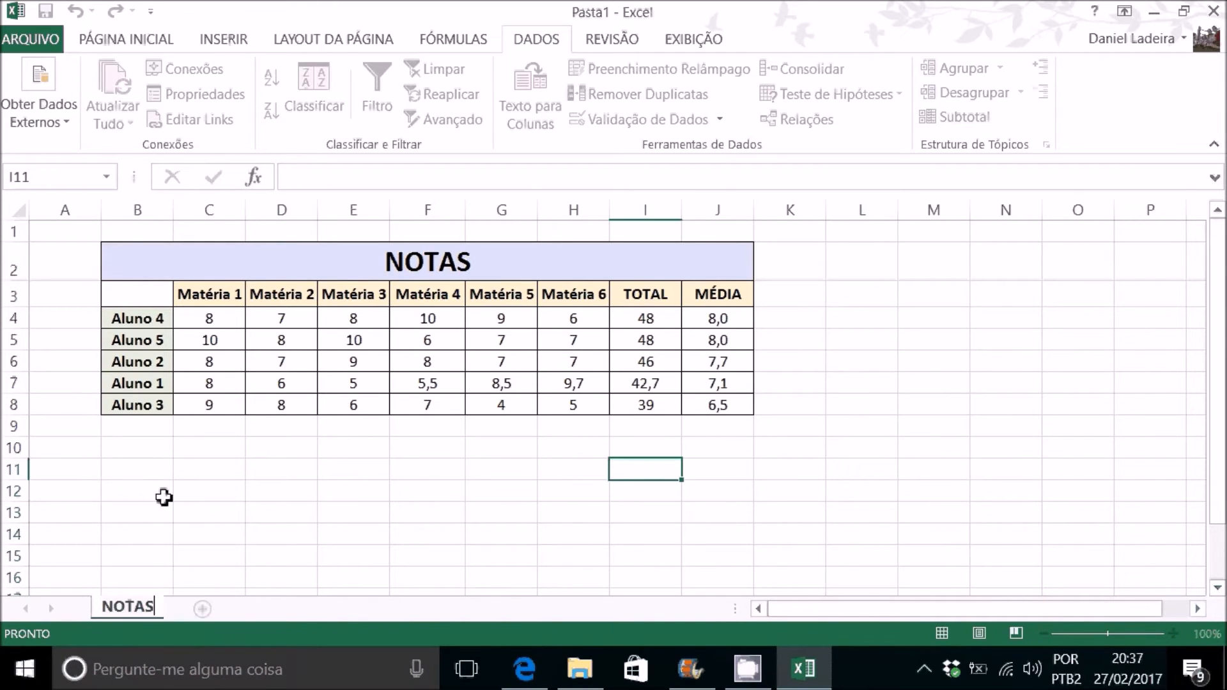
pyautogui.press('Return')
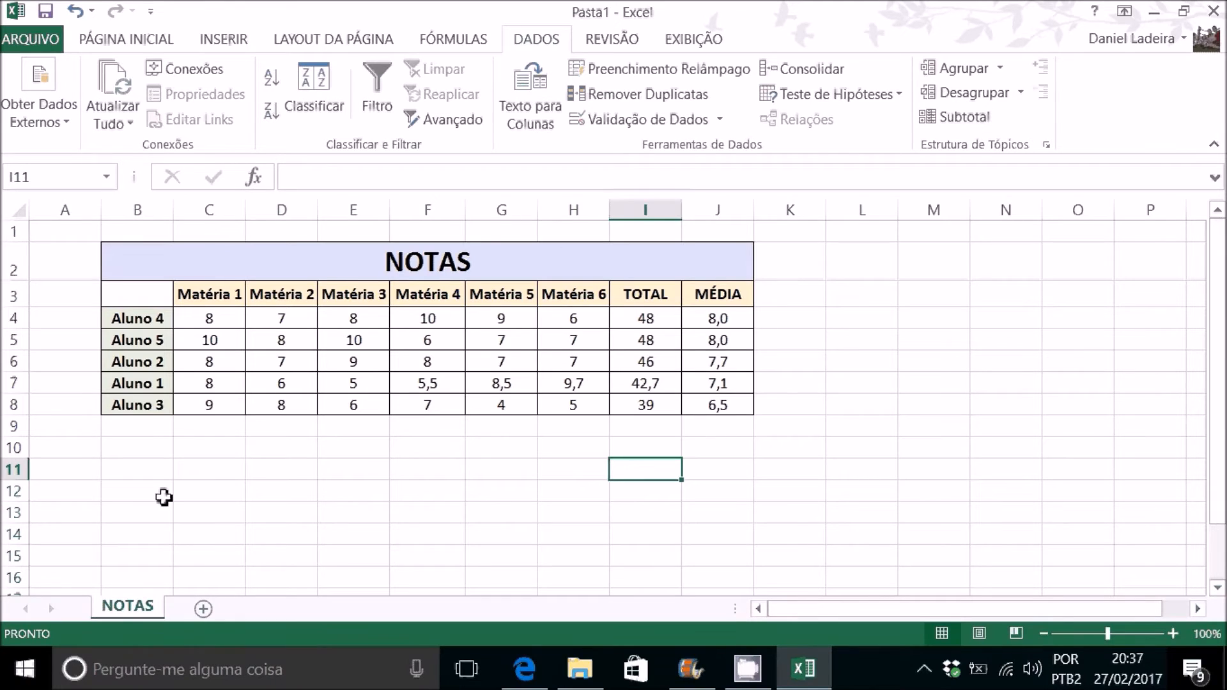
# Step: Add a new worksheet and name it PERCENTUAL
pyautogui.click(203, 608)
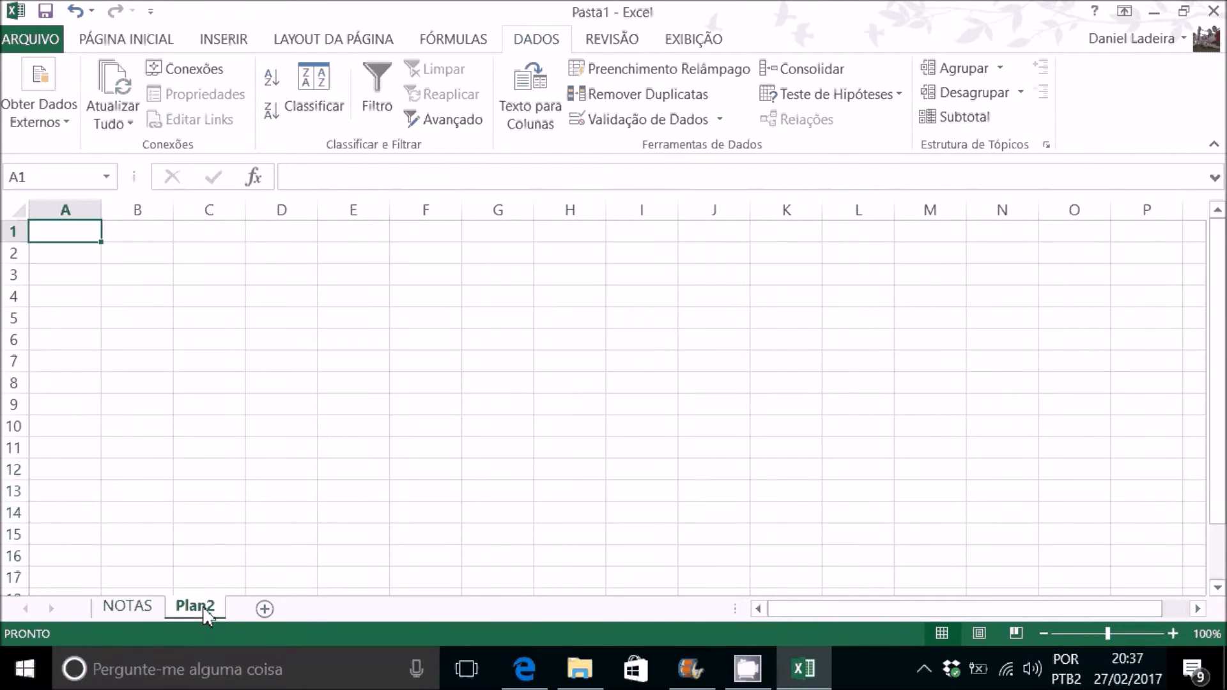
pyautogui.doubleClick(204, 609)
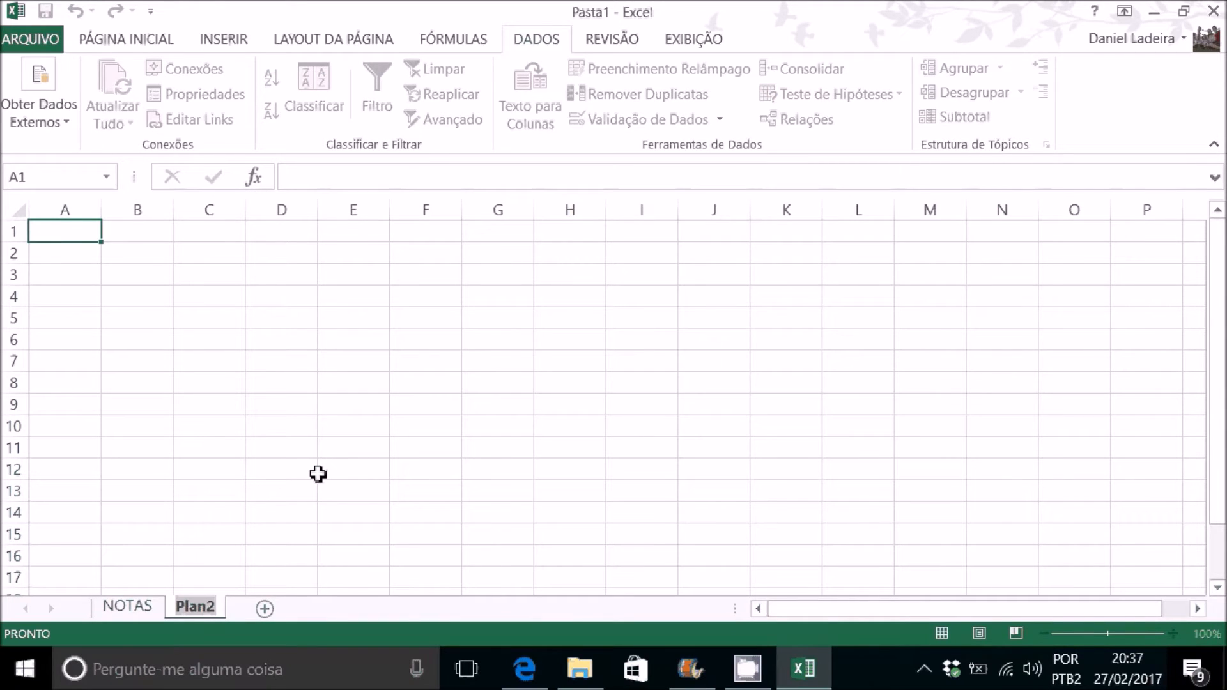
pyautogui.write('PERCE')
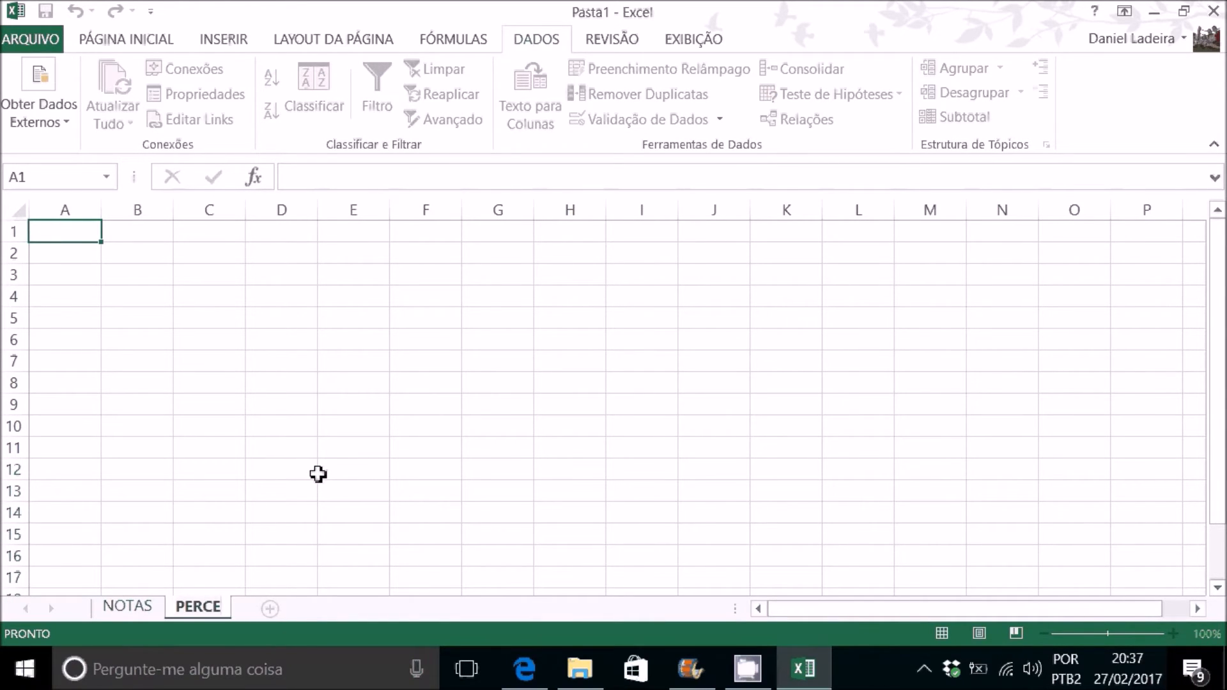
pyautogui.write('NTUAL')
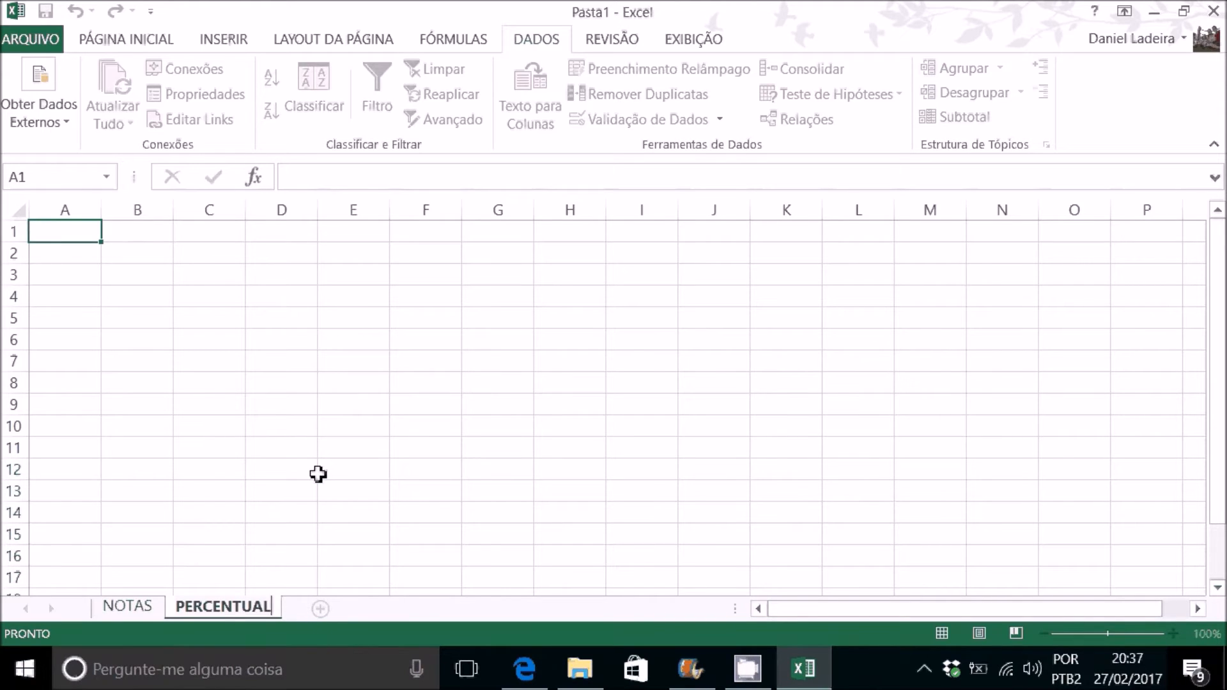
pyautogui.press('Return')
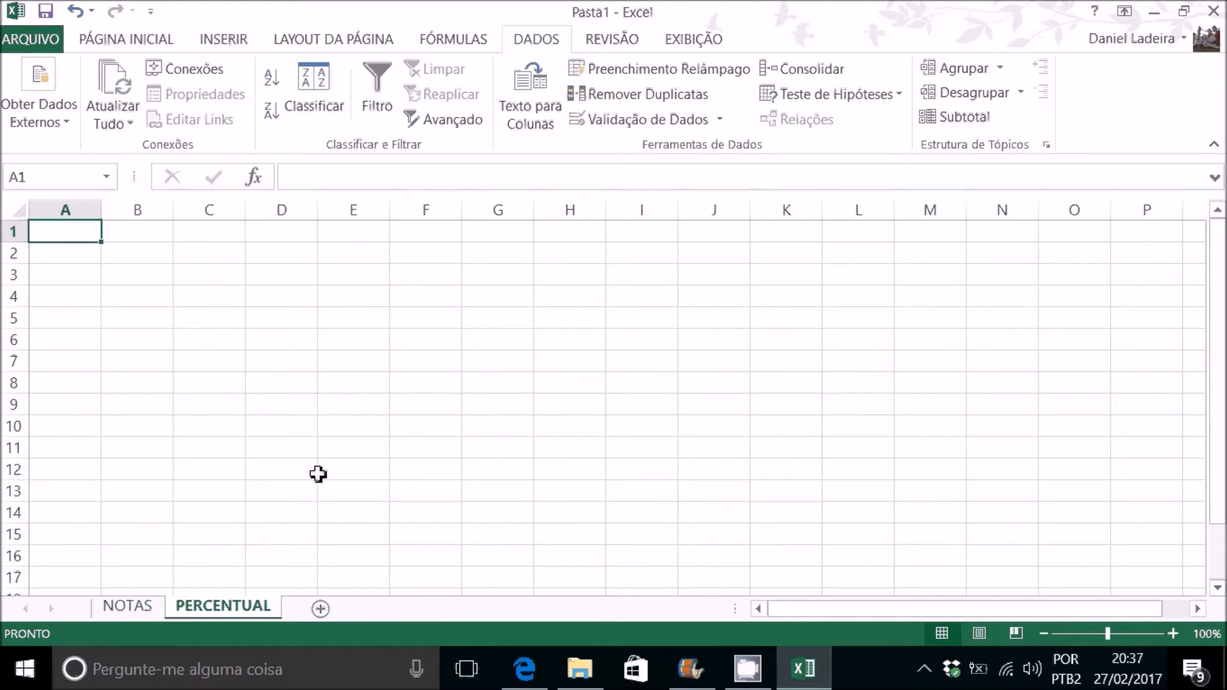
# Step: Enter the title CRIMES in cell B2 of the PERCENTUAL sheet
pyautogui.click(167, 255)
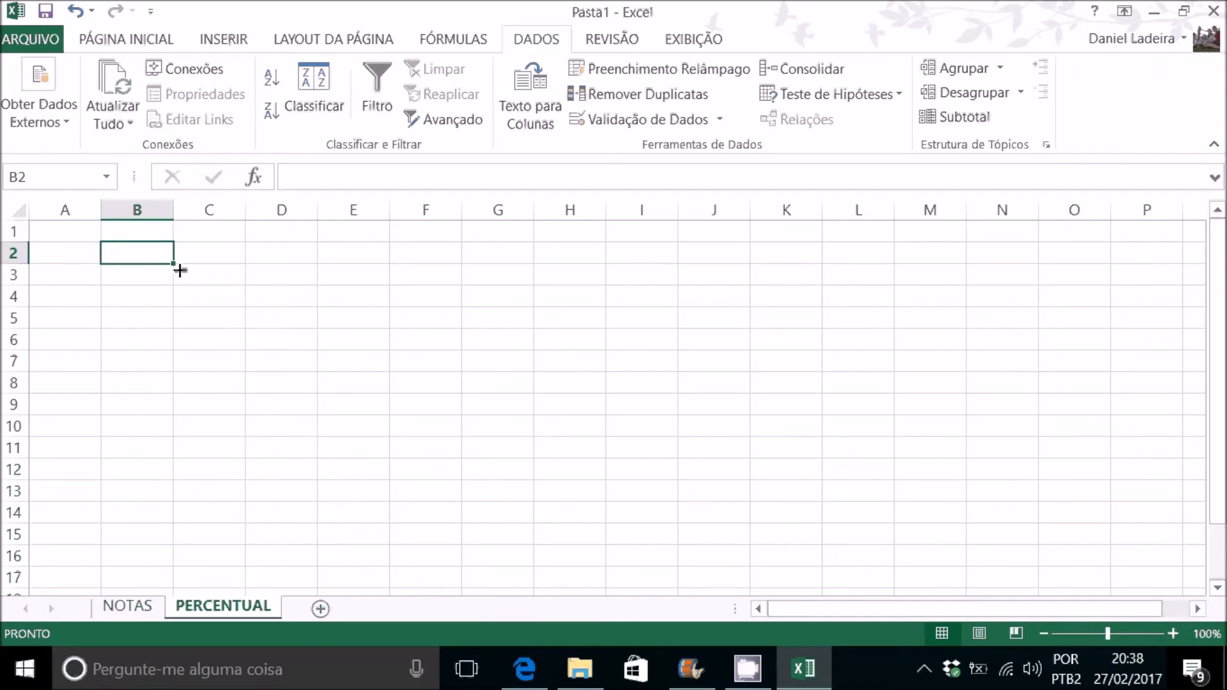
pyautogui.click(200, 255)
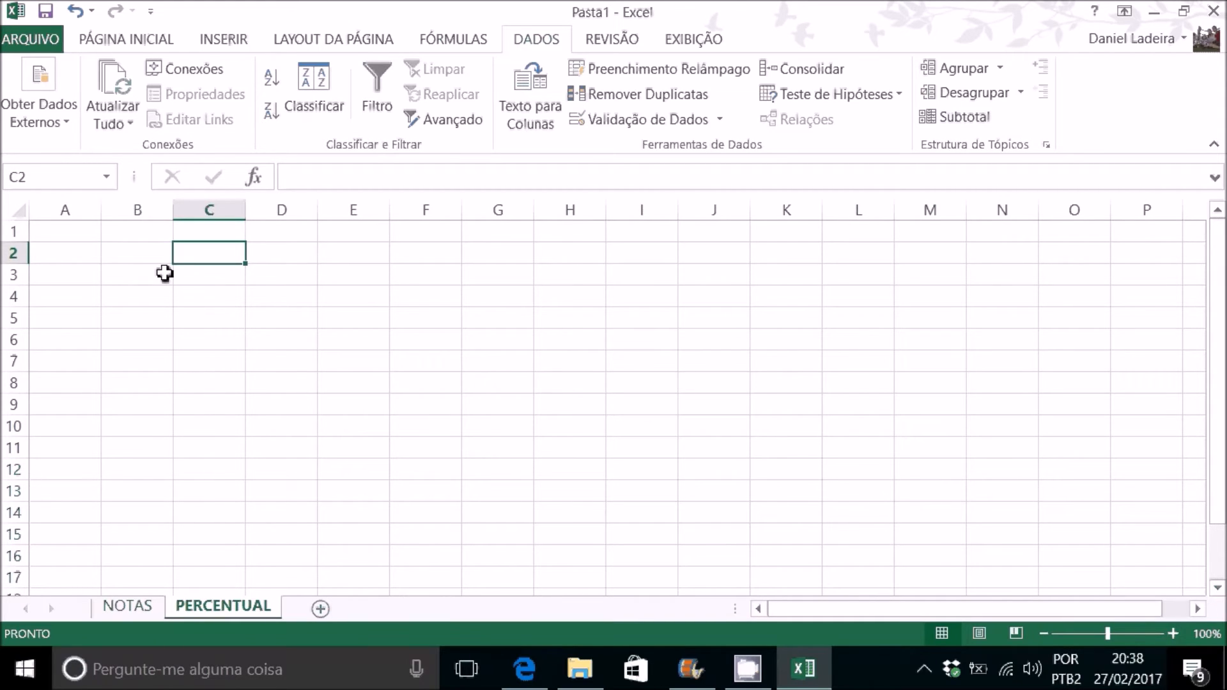
pyautogui.press('Left')
pyautogui.write('CRIMES')
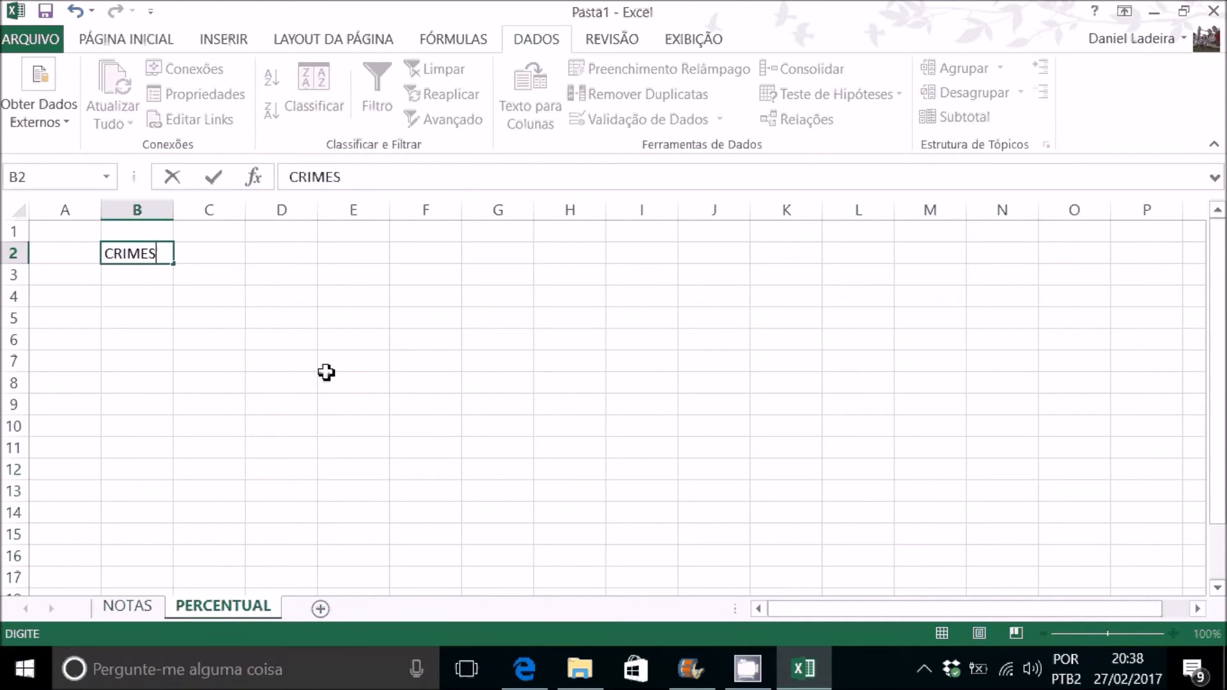
pyautogui.press('Return')
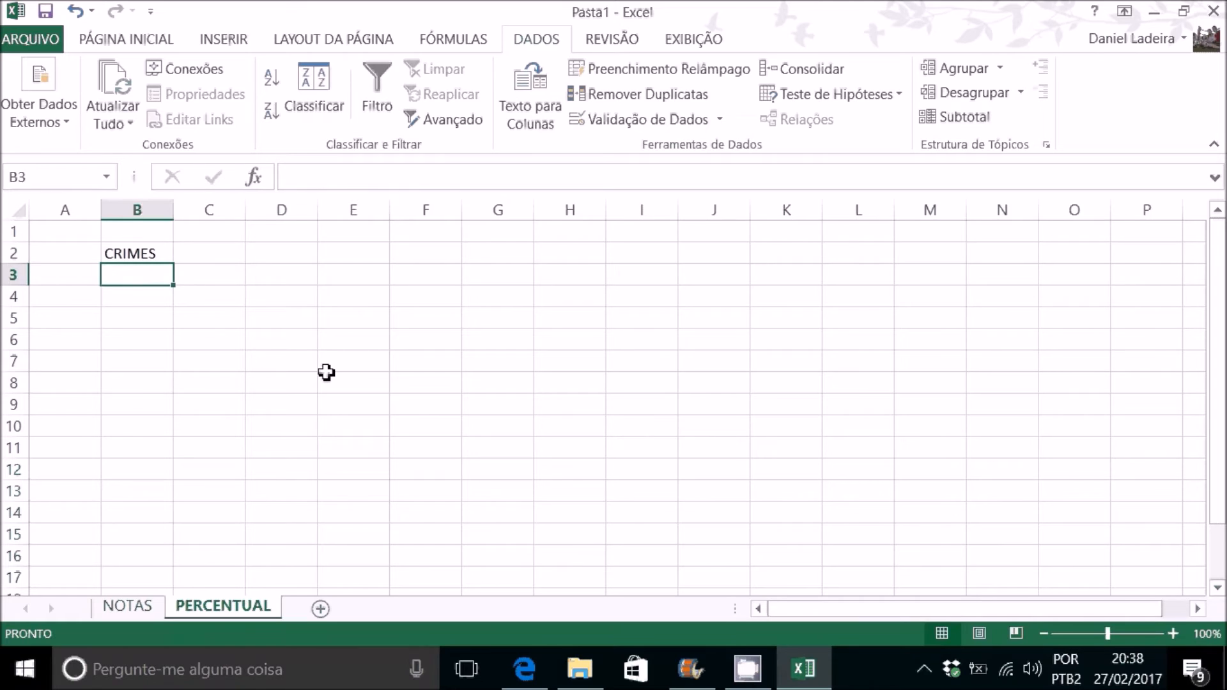
# Step: Enter the year headings 2015 in C3 and 2016 in D3
pyautogui.press('Right')
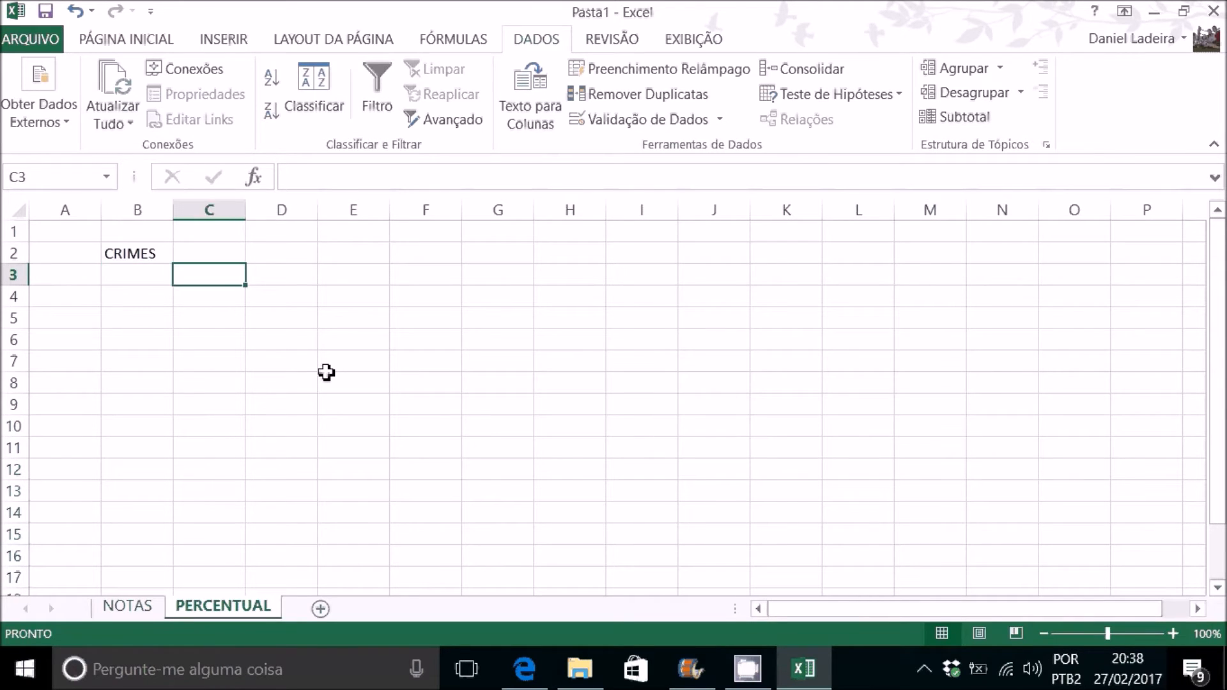
pyautogui.write('2015')
pyautogui.press('Right')
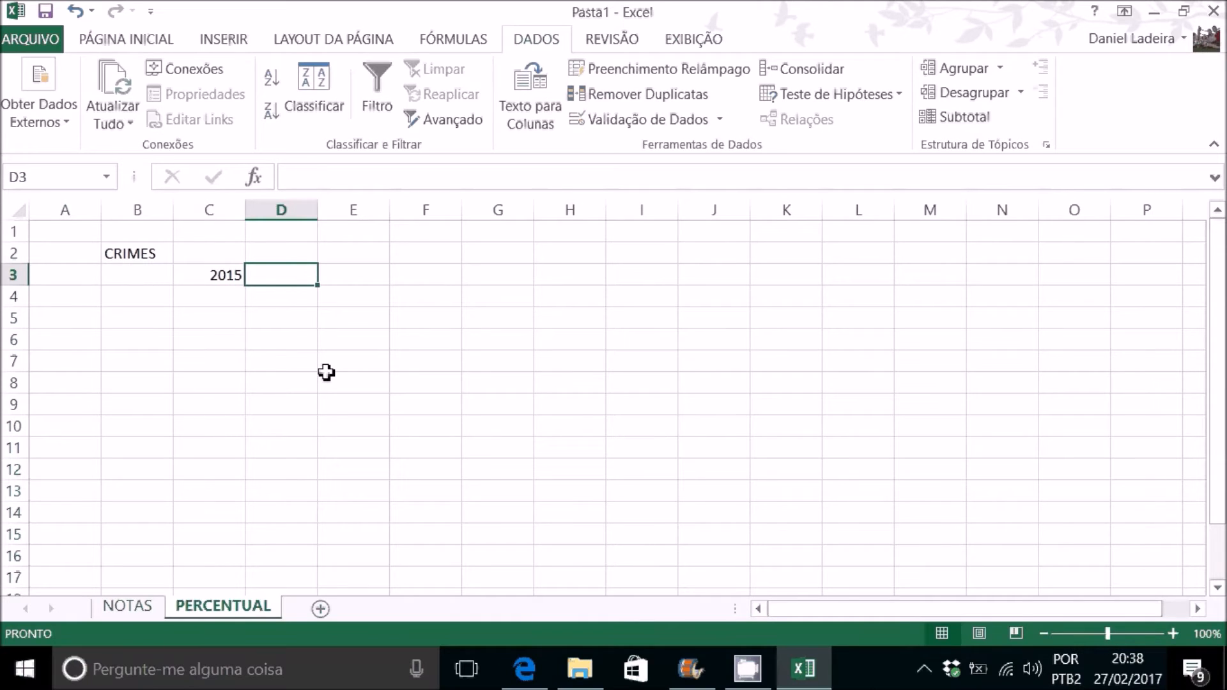
pyautogui.write('2016')
pyautogui.press('Return')
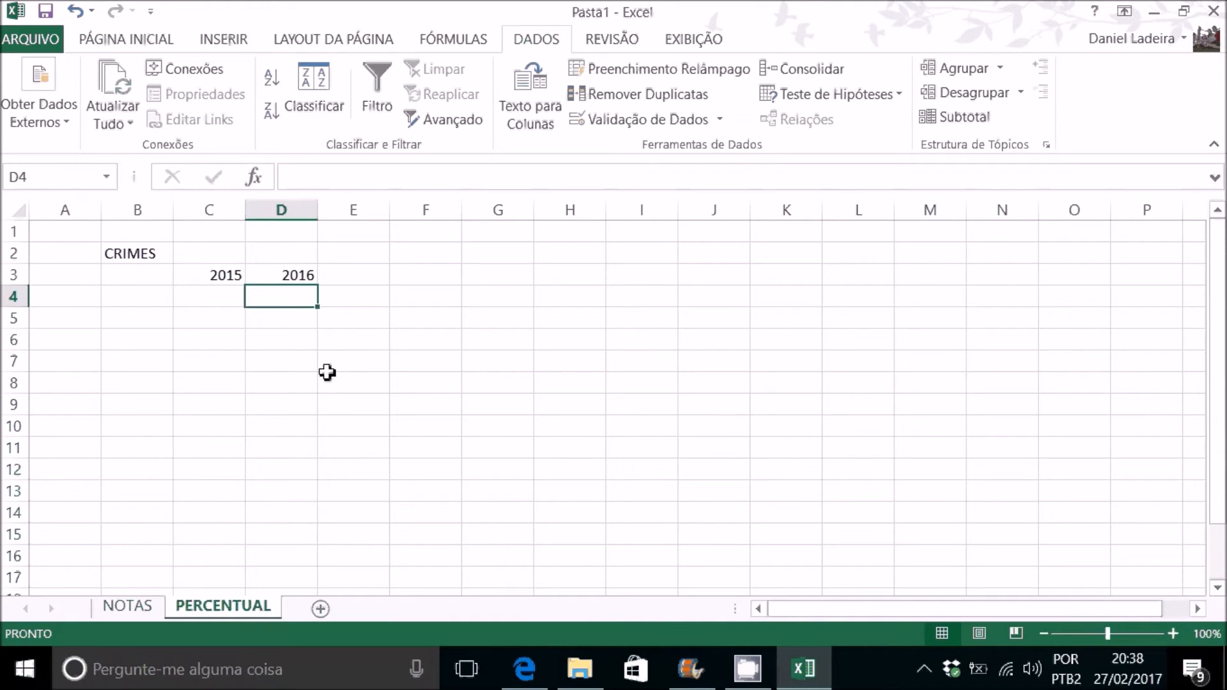
# Step: Enter Crime 1 in B4 and fill the series down to Crime 3 in B6
pyautogui.click(159, 299)
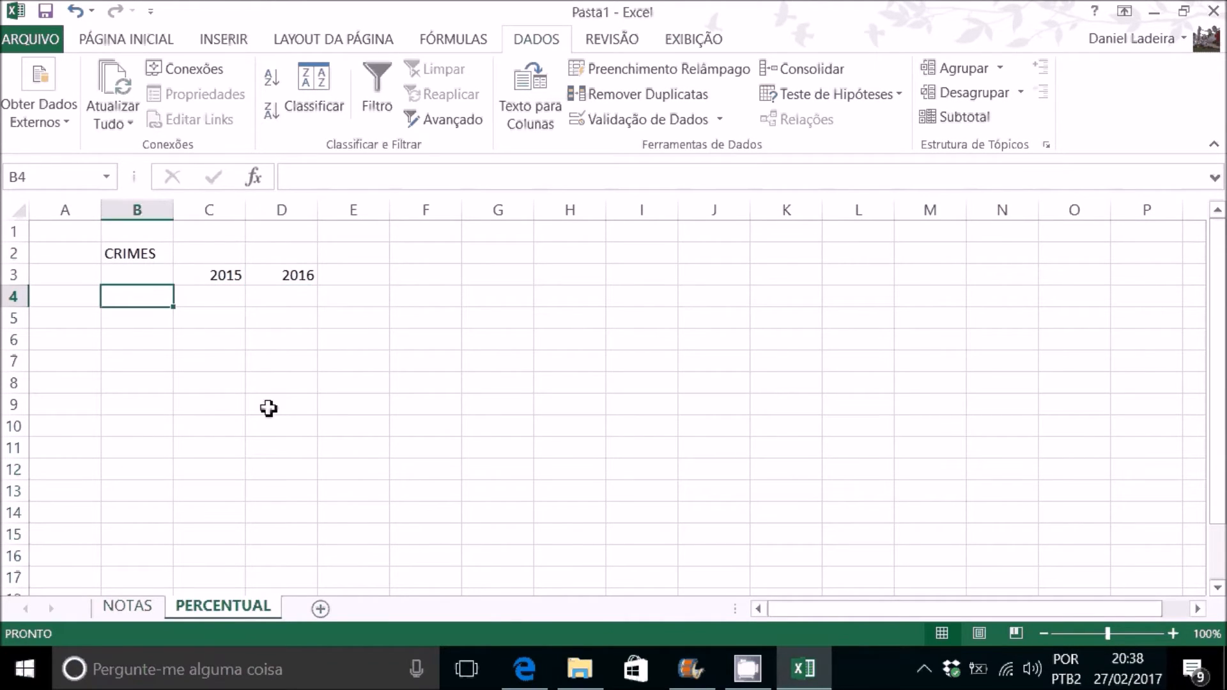
pyautogui.write('Cri')
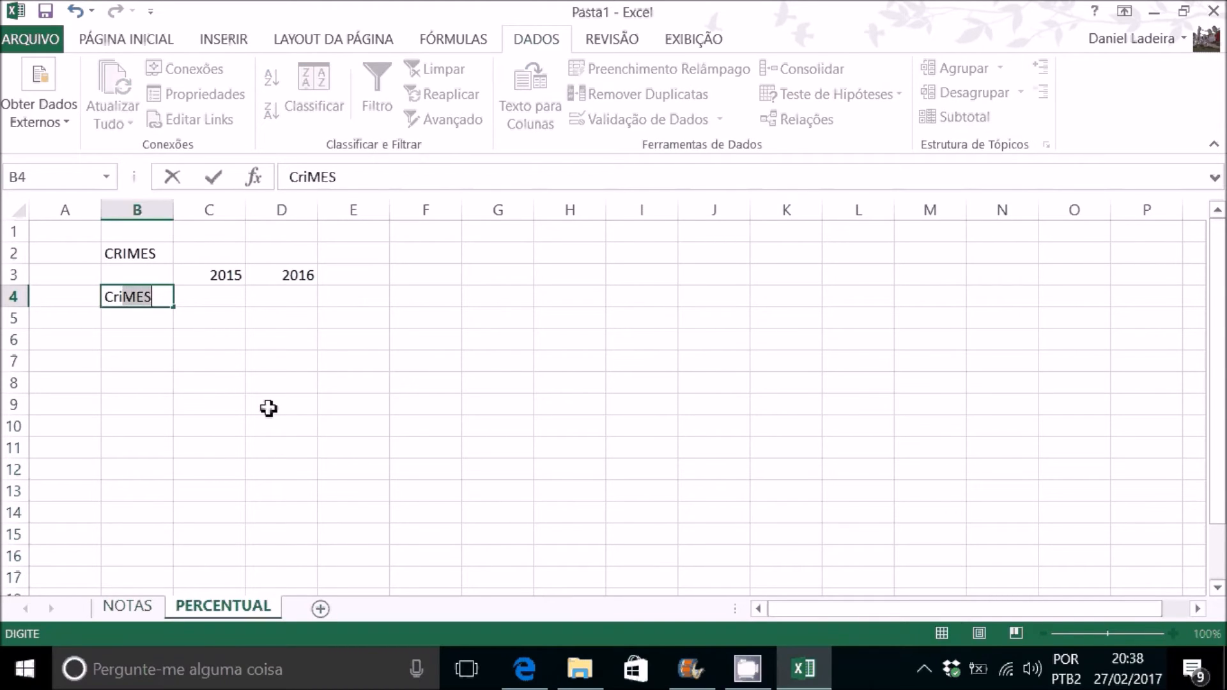
pyautogui.write('m')
pyautogui.press('BackSpace')
pyautogui.write('e')
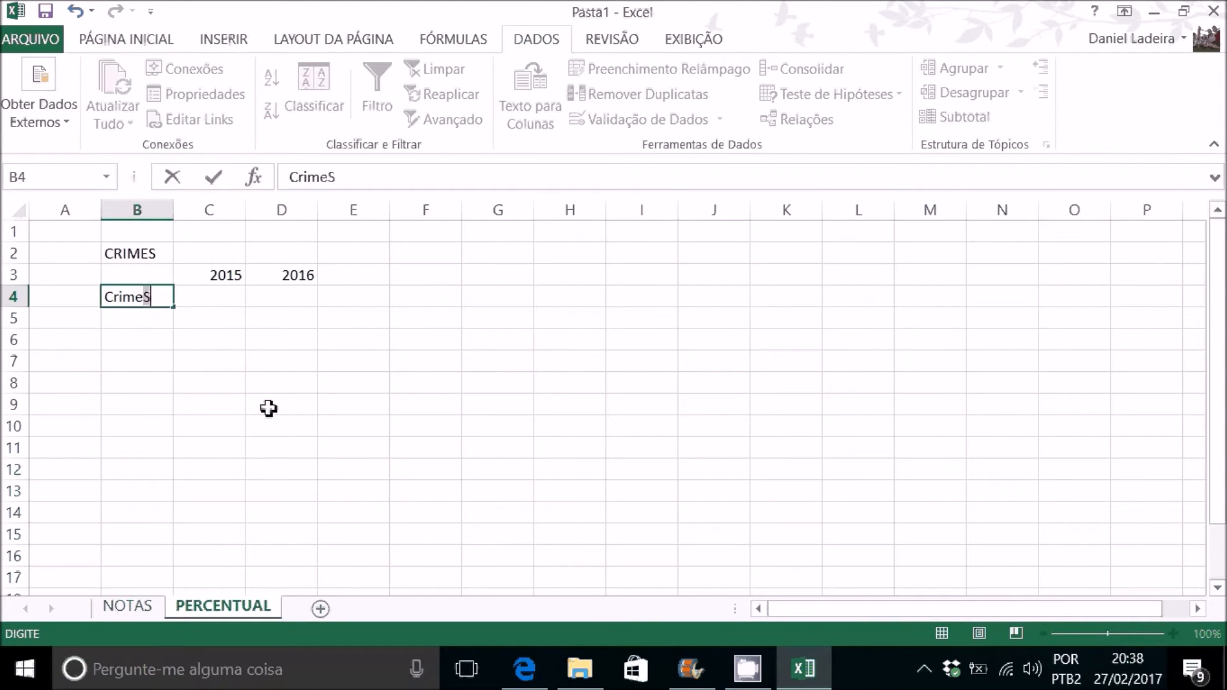
pyautogui.write(' 1')
pyautogui.press('Tab')
pyautogui.click(158, 298)
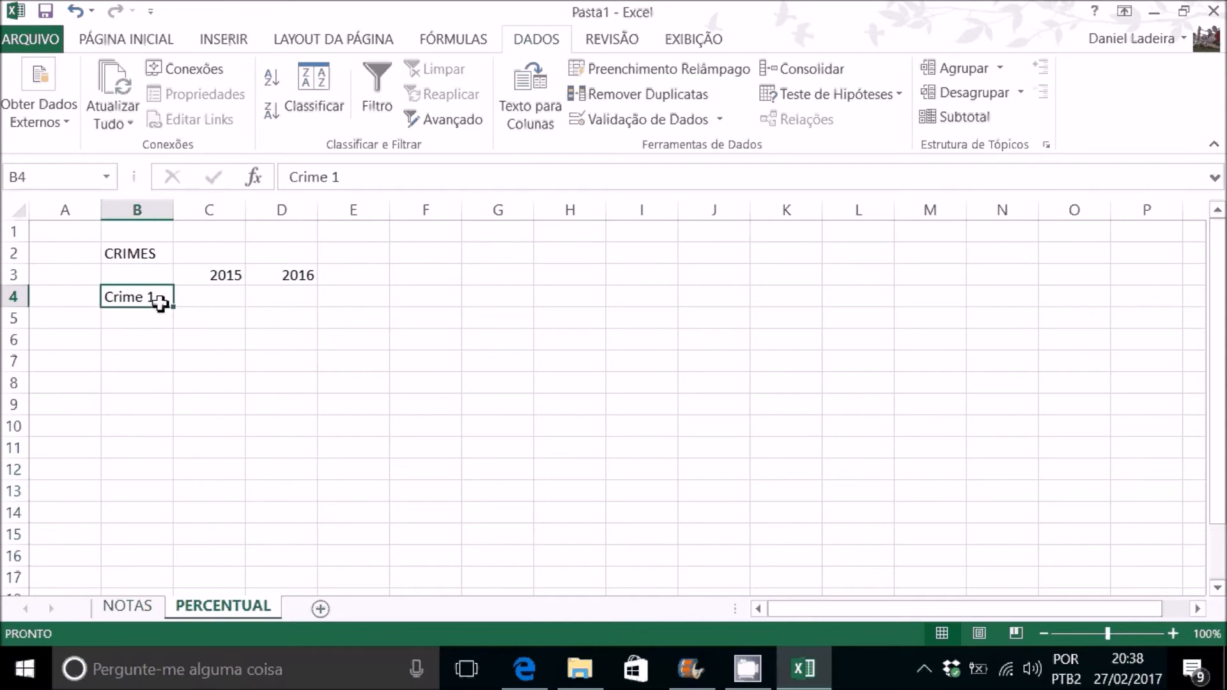
pyautogui.moveTo(173, 308); pyautogui.dragTo(172, 352)
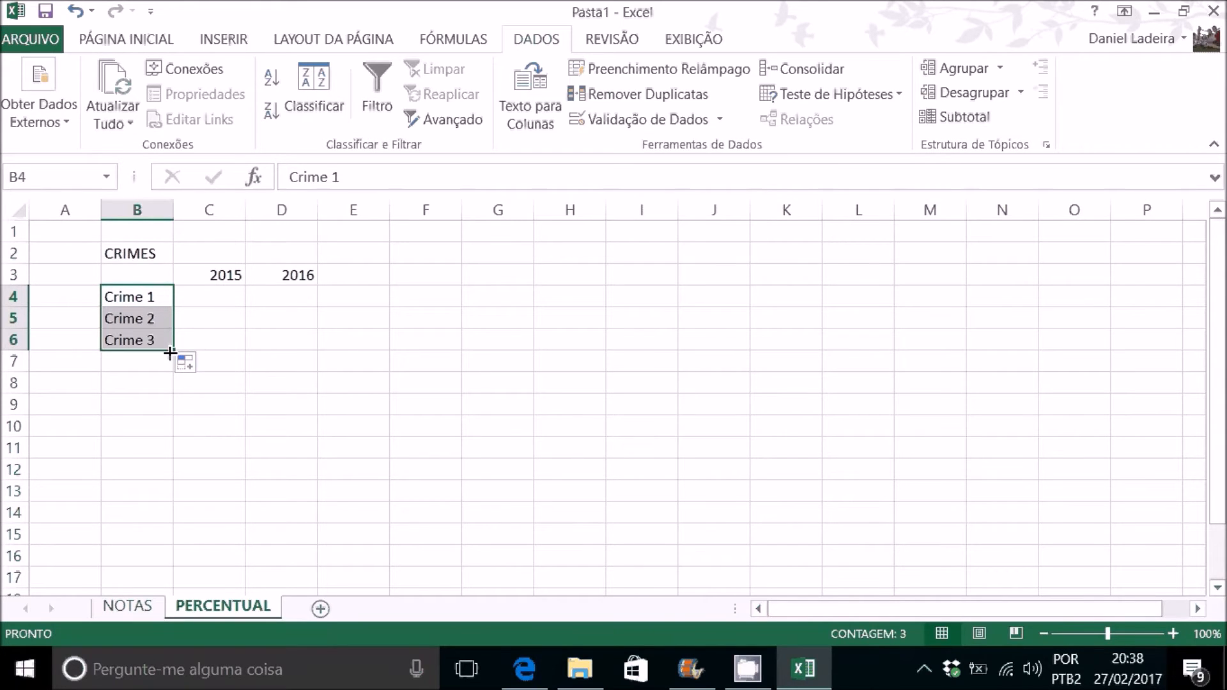
pyautogui.click(230, 296)
# Step: Merge and center the CRIMES title across B2:E2
pyautogui.moveTo(150, 253); pyautogui.dragTo(342, 257)
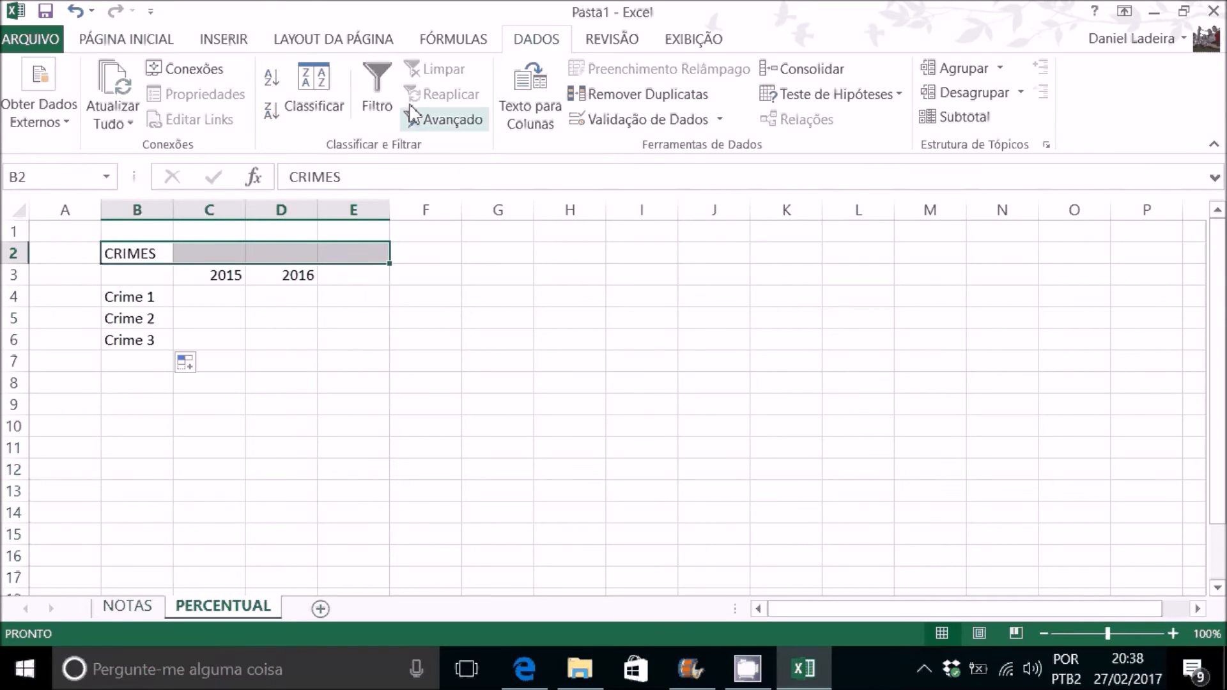
pyautogui.click(124, 40)
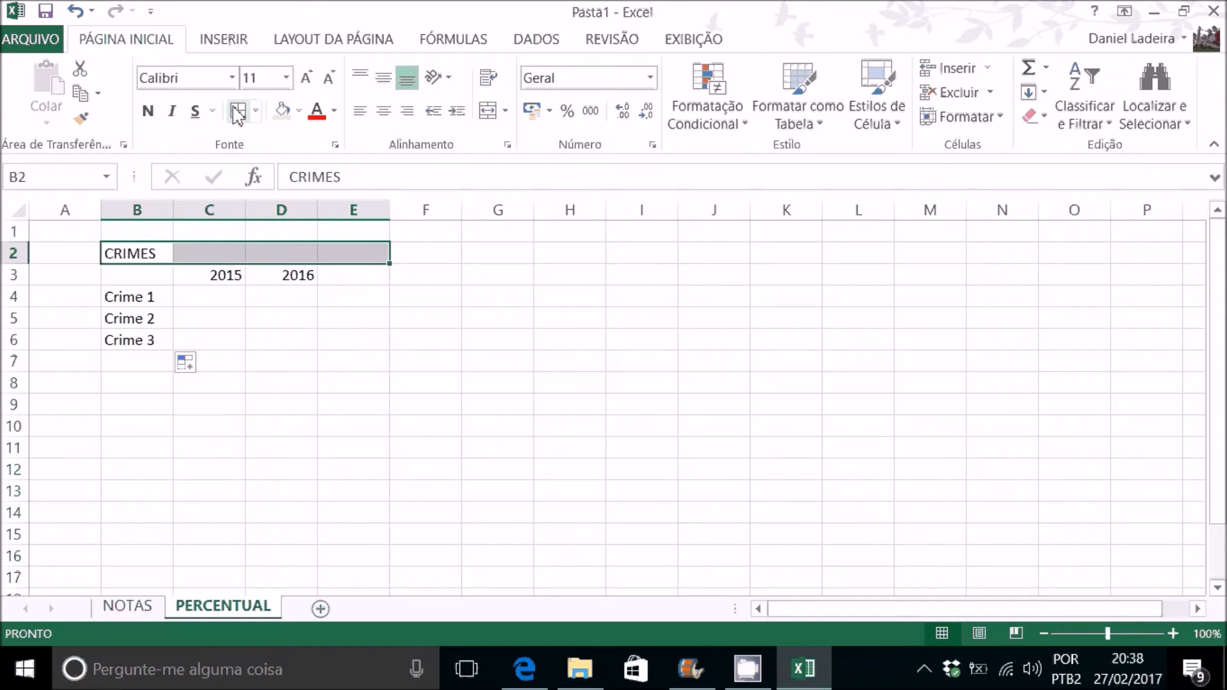
pyautogui.click(488, 113)
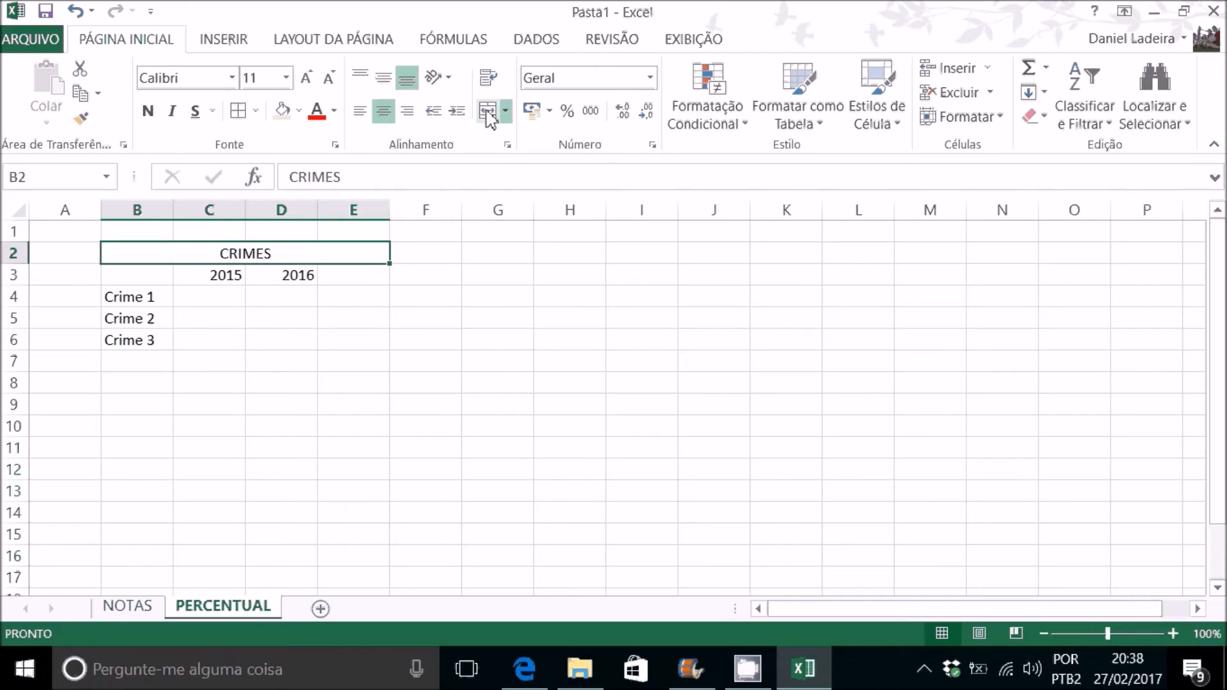
# Step: Format the CRIMES title in Arial, size 20, with the light green fill color
pyautogui.click(231, 78)
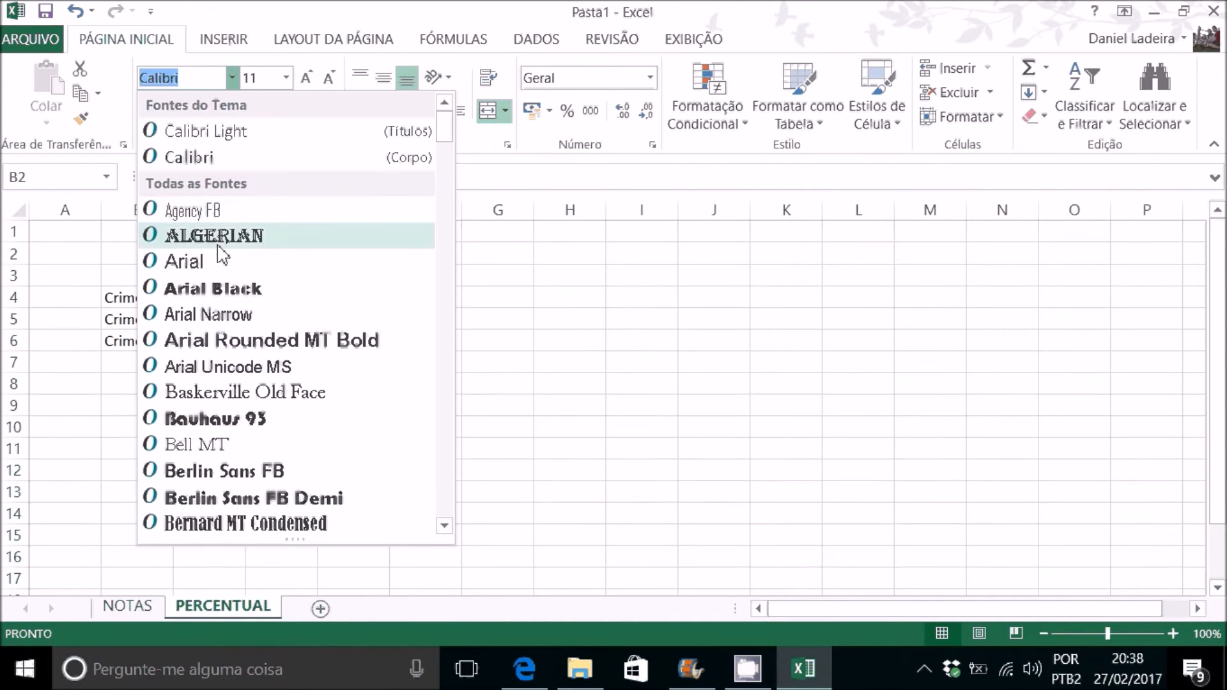
pyautogui.click(182, 260)
pyautogui.click(286, 78)
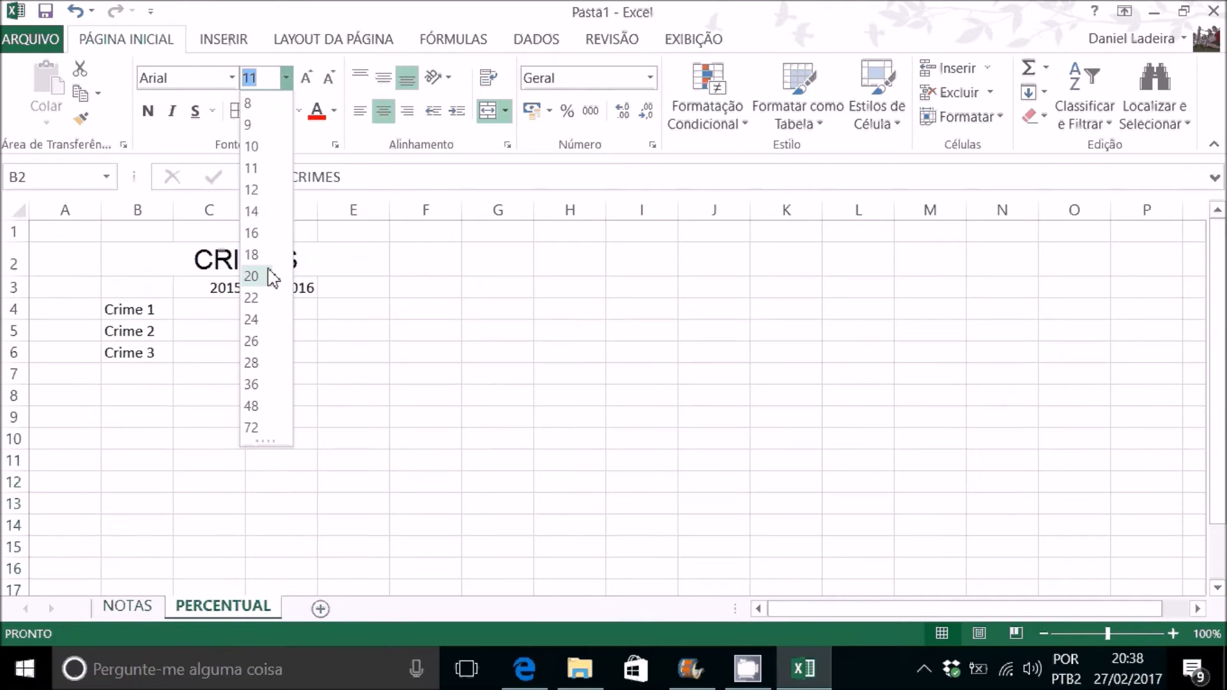
pyautogui.click(265, 274)
pyautogui.click(282, 110)
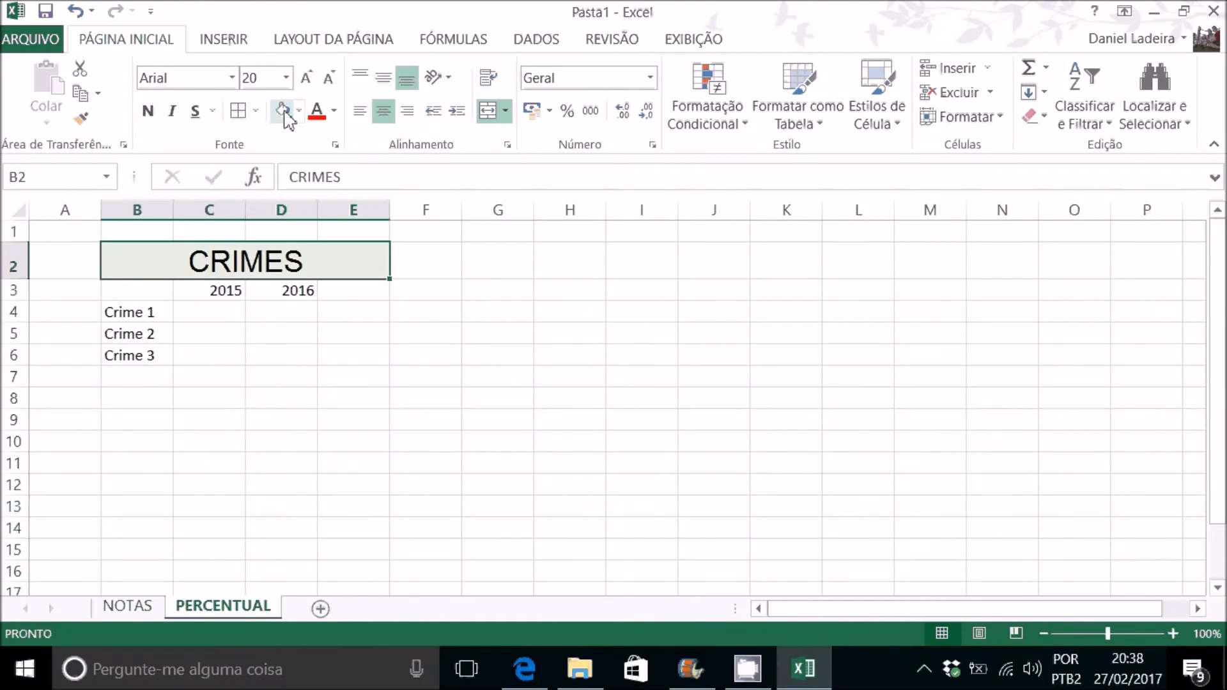
# Step: Make the heading row B3:E3 and the crime labels in B4:B6 bold
pyautogui.moveTo(153, 290); pyautogui.dragTo(355, 290)
pyautogui.click(148, 111)
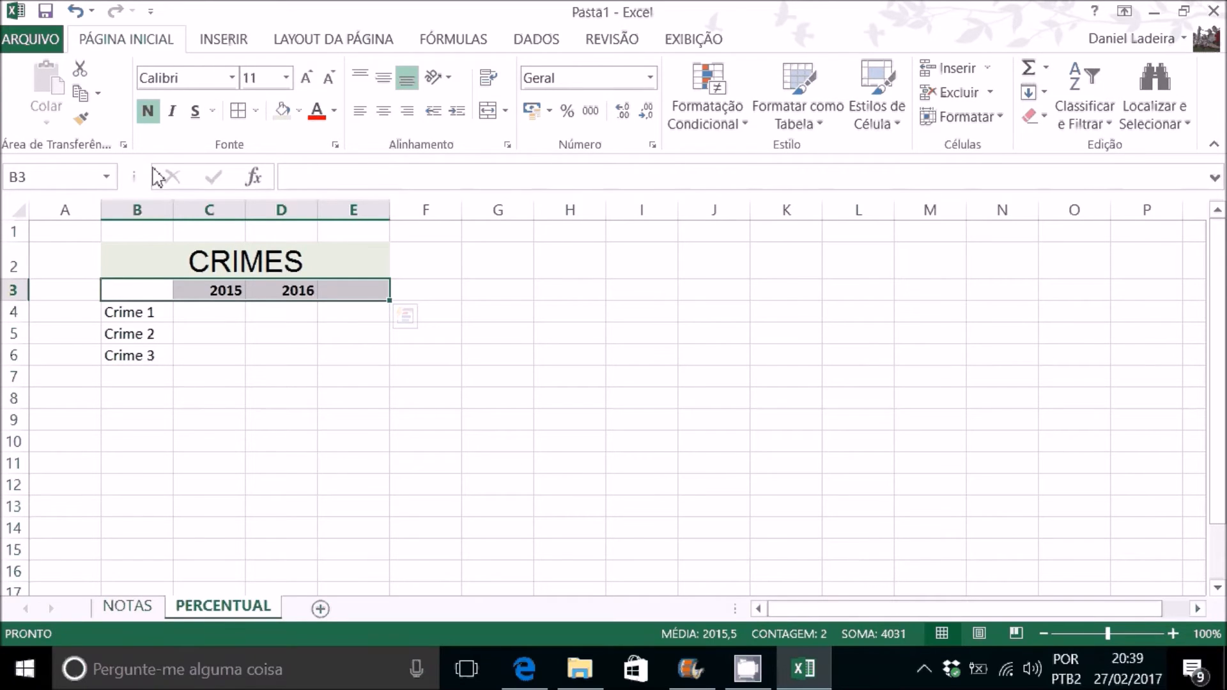
pyautogui.moveTo(139, 294); pyautogui.dragTo(144, 356)
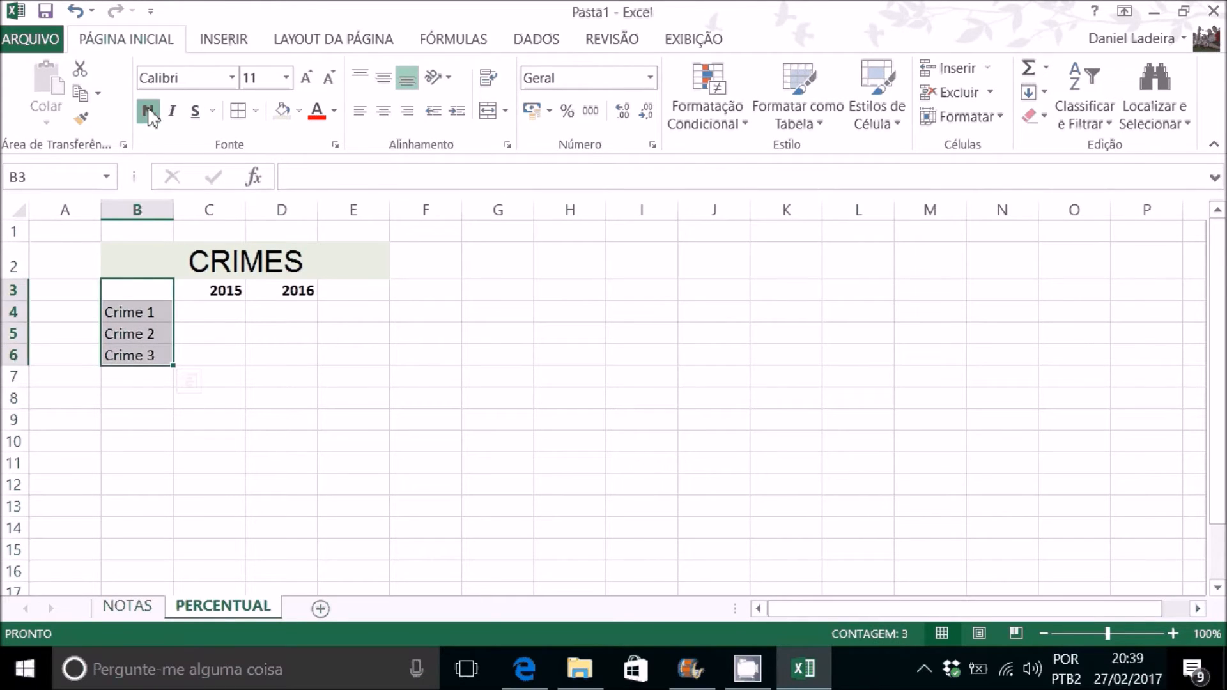
pyautogui.click(215, 260)
pyautogui.moveTo(137, 312); pyautogui.dragTo(151, 355)
pyautogui.click(148, 112)
# Step: Apply all borders to the table range B2:E6 and enter the heading % in E3
pyautogui.moveTo(195, 253); pyautogui.dragTo(290, 355)
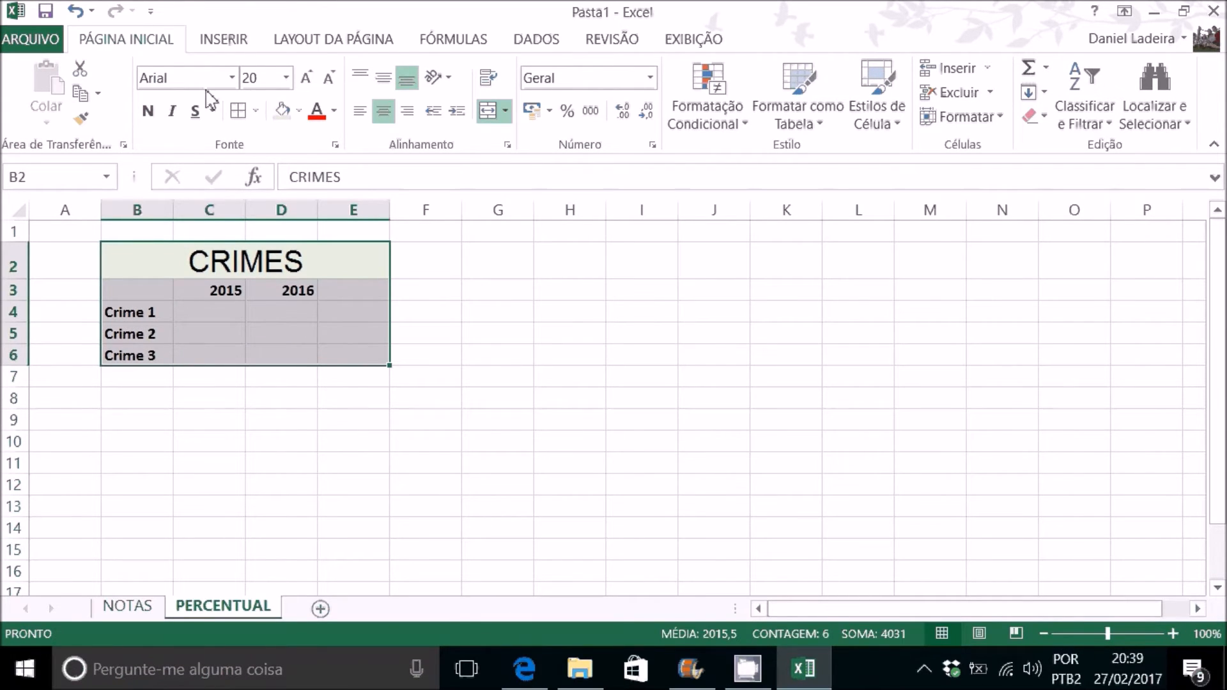
pyautogui.click(237, 113)
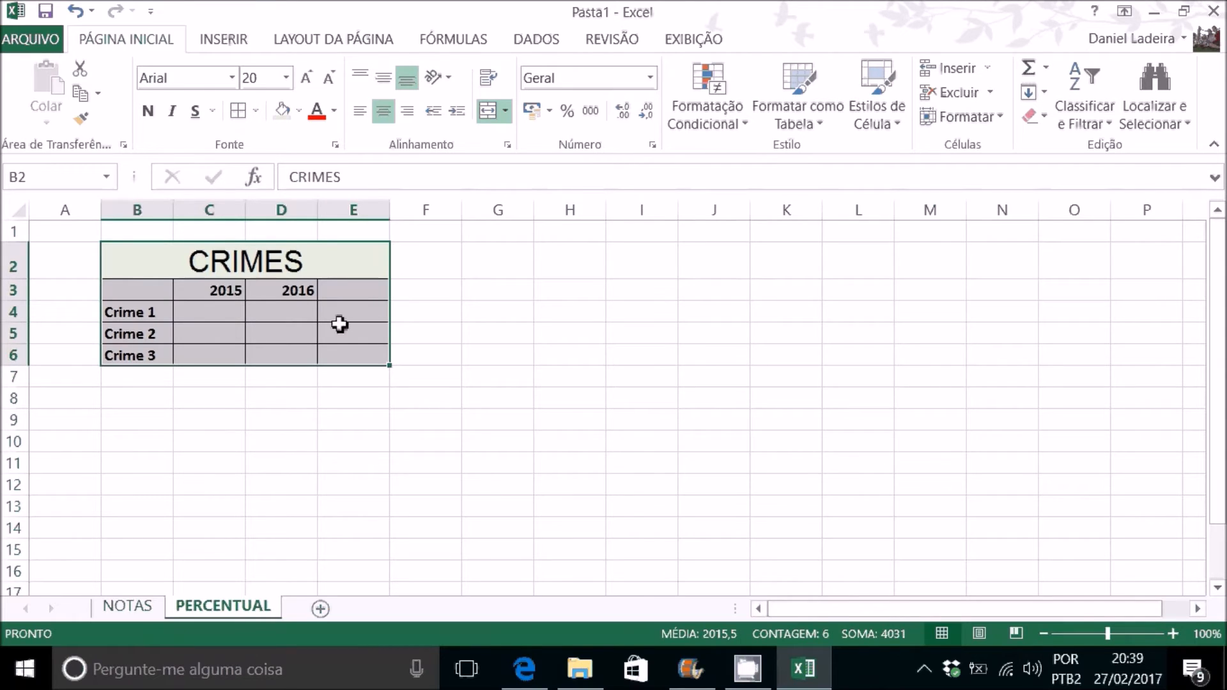
pyautogui.click(353, 294)
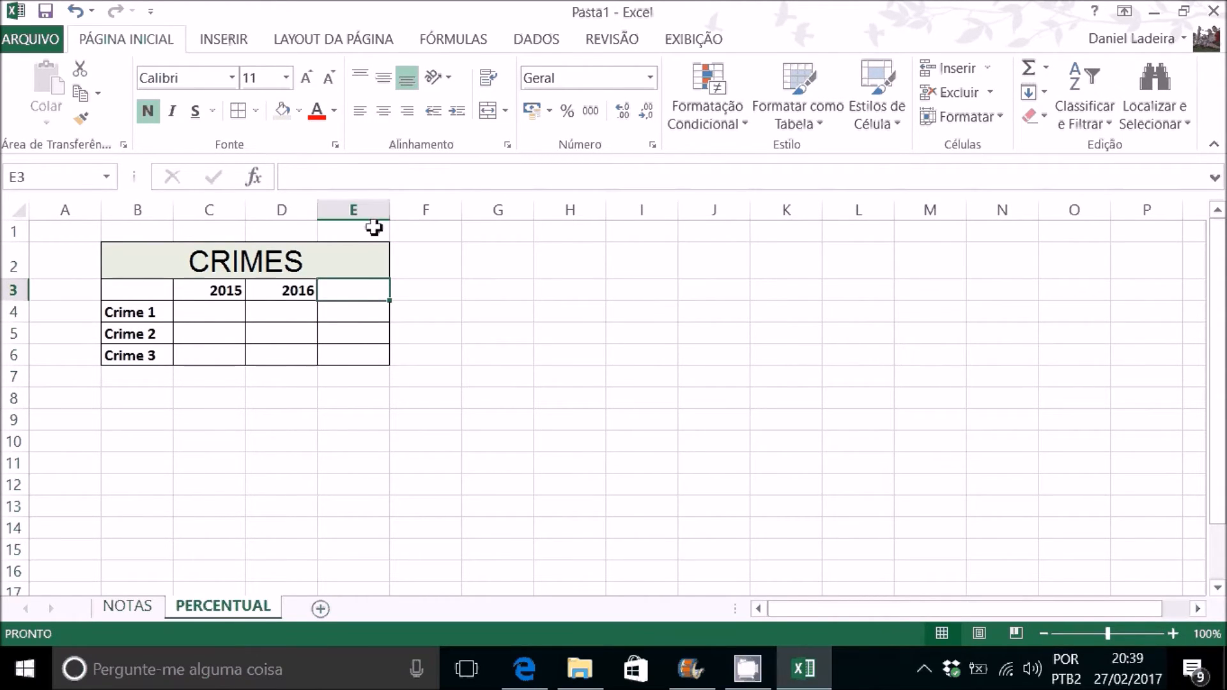
pyautogui.write('%')
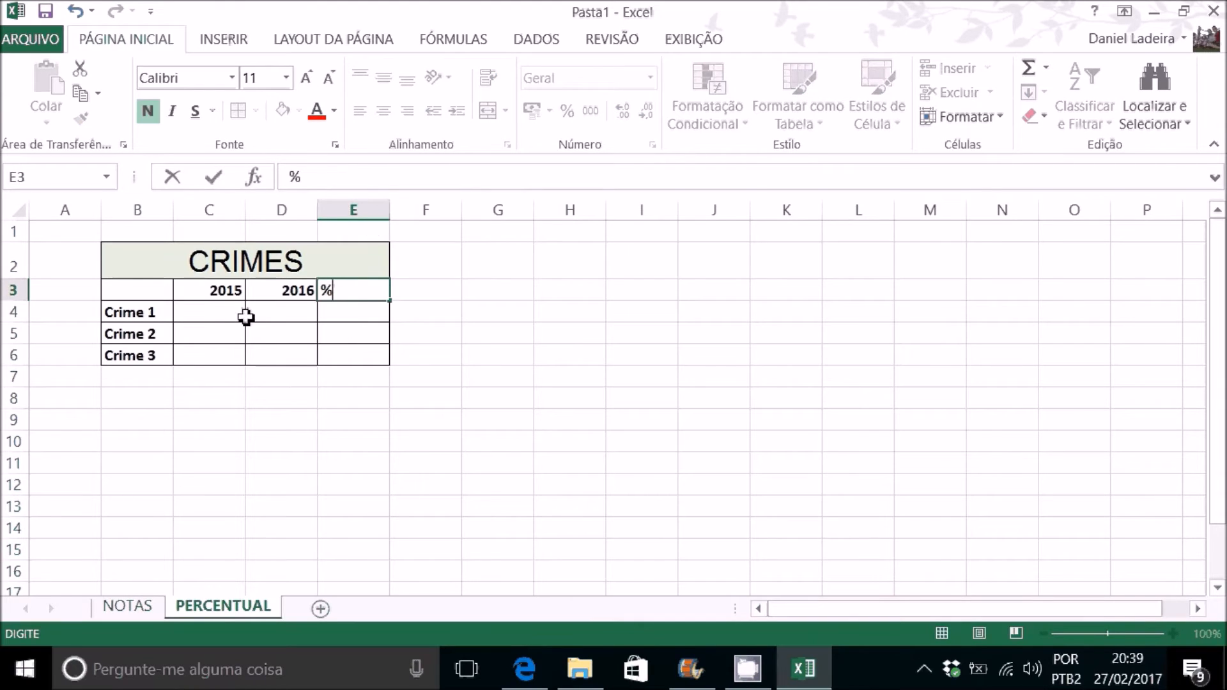
pyautogui.click(226, 313)
# Step: Center the contents of the whole PERCENTUAL sheet horizontally and vertically
pyautogui.click(21, 209)
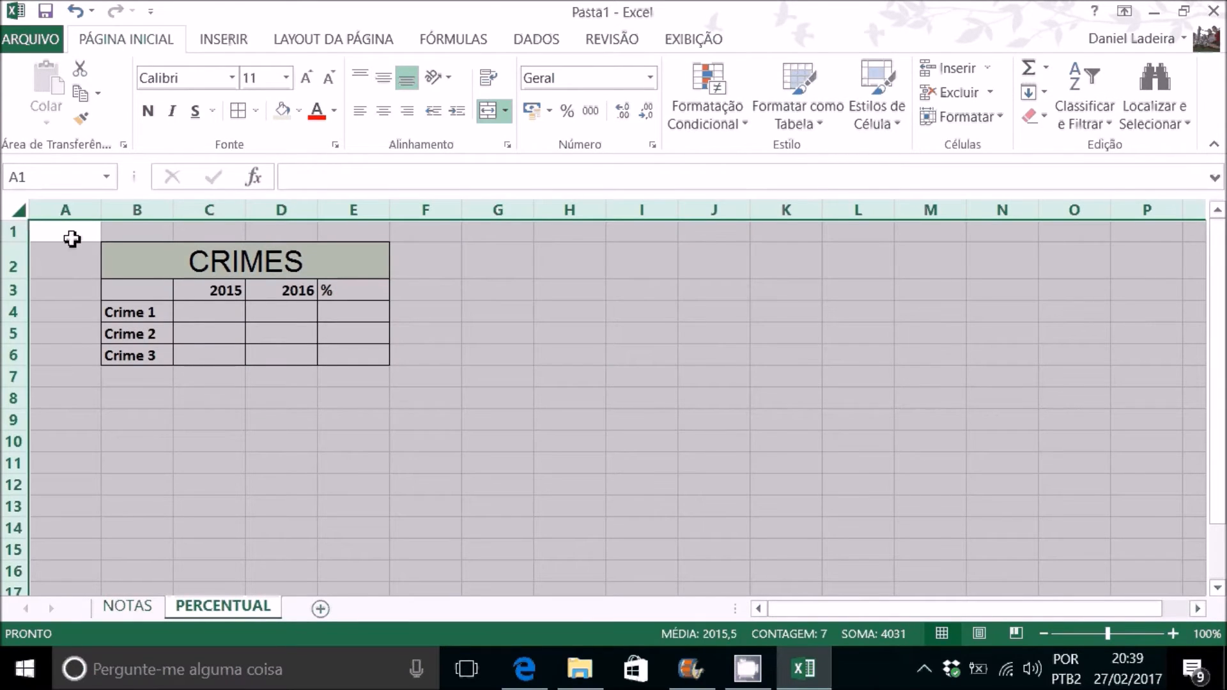
pyautogui.click(386, 110)
pyautogui.click(385, 79)
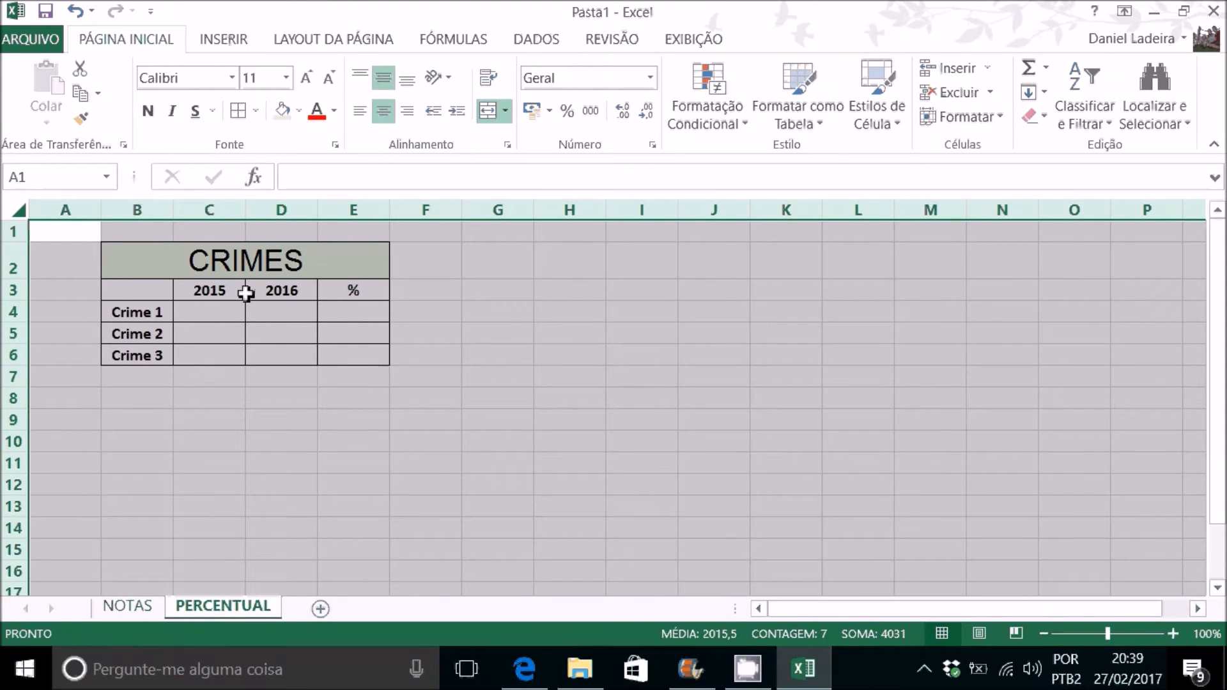
# Step: Enter the Crime 1 figures: 50 for 2015 in C4 and 25 for 2016 in D4
pyautogui.click(242, 314)
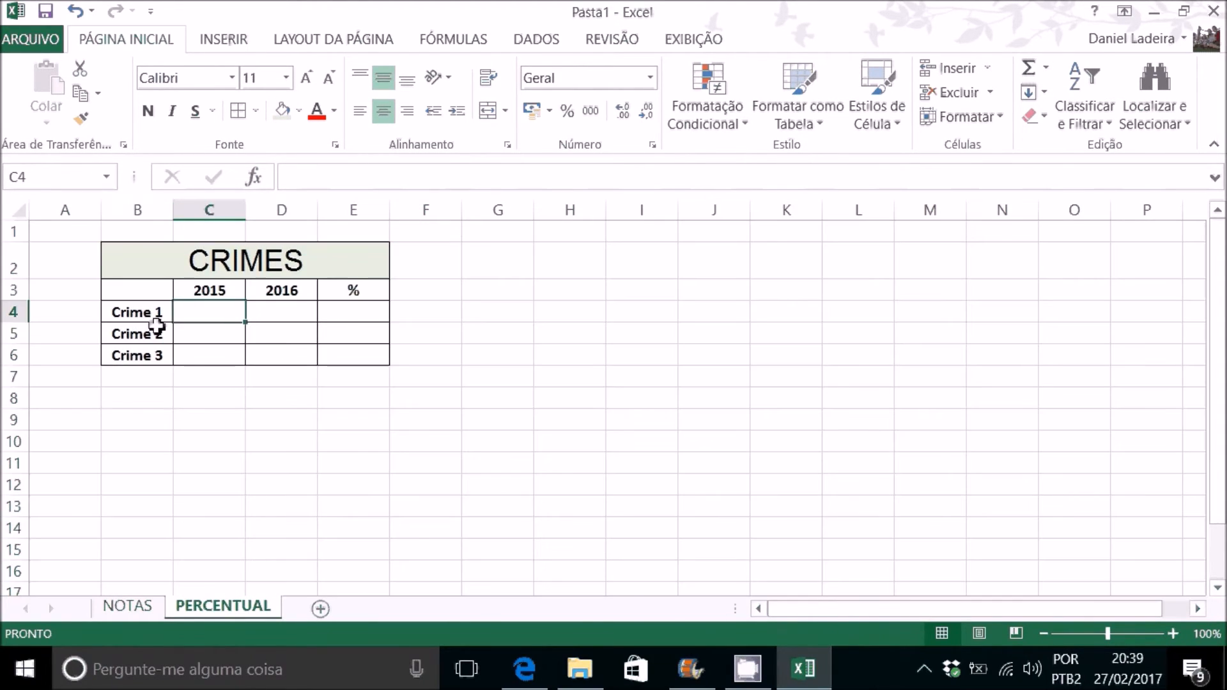
pyautogui.keyDown('ctrl'); pyautogui.scroll(1, 144, 321); pyautogui.keyUp('ctrl')
pyautogui.keyDown('ctrl'); pyautogui.scroll(3, 144, 322); pyautogui.keyUp('ctrl')
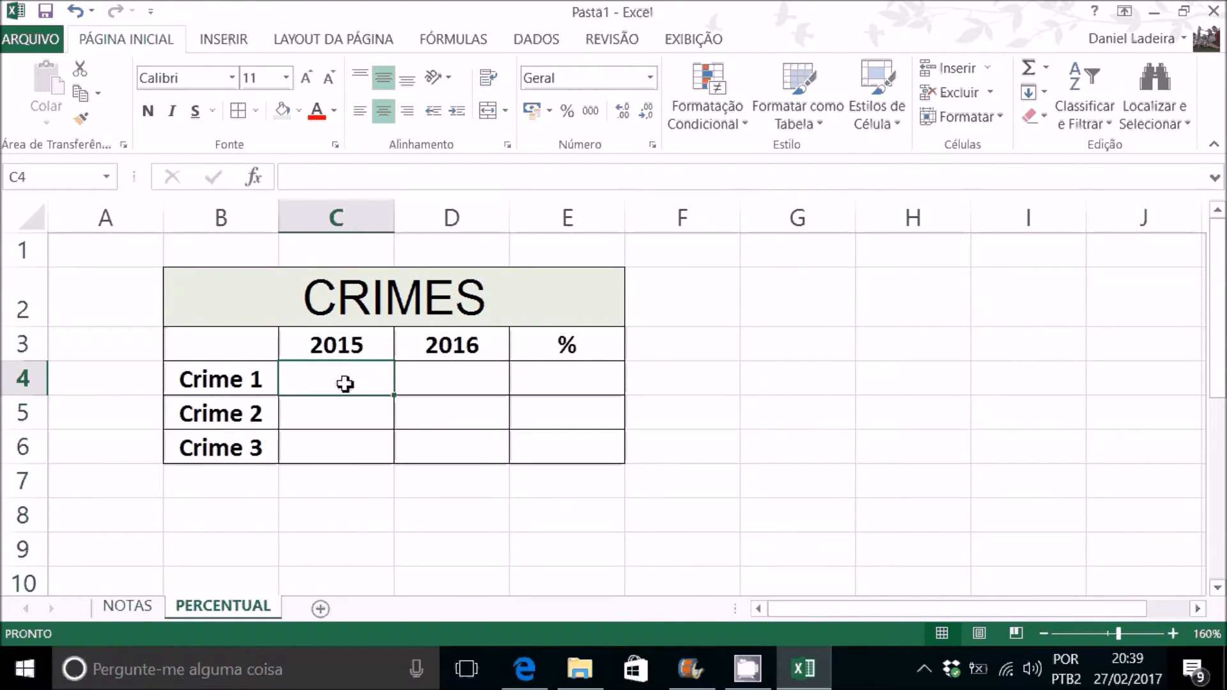
pyautogui.write('50')
pyautogui.press('Return')
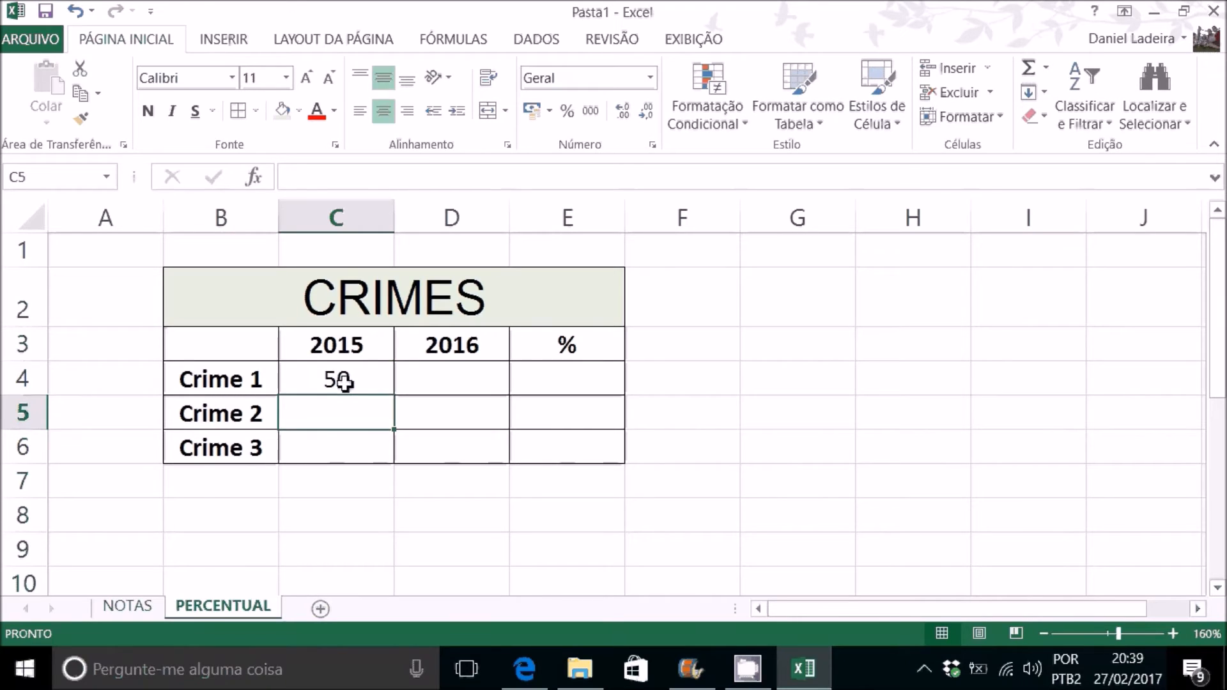
pyautogui.press('Right')
pyautogui.click(471, 380)
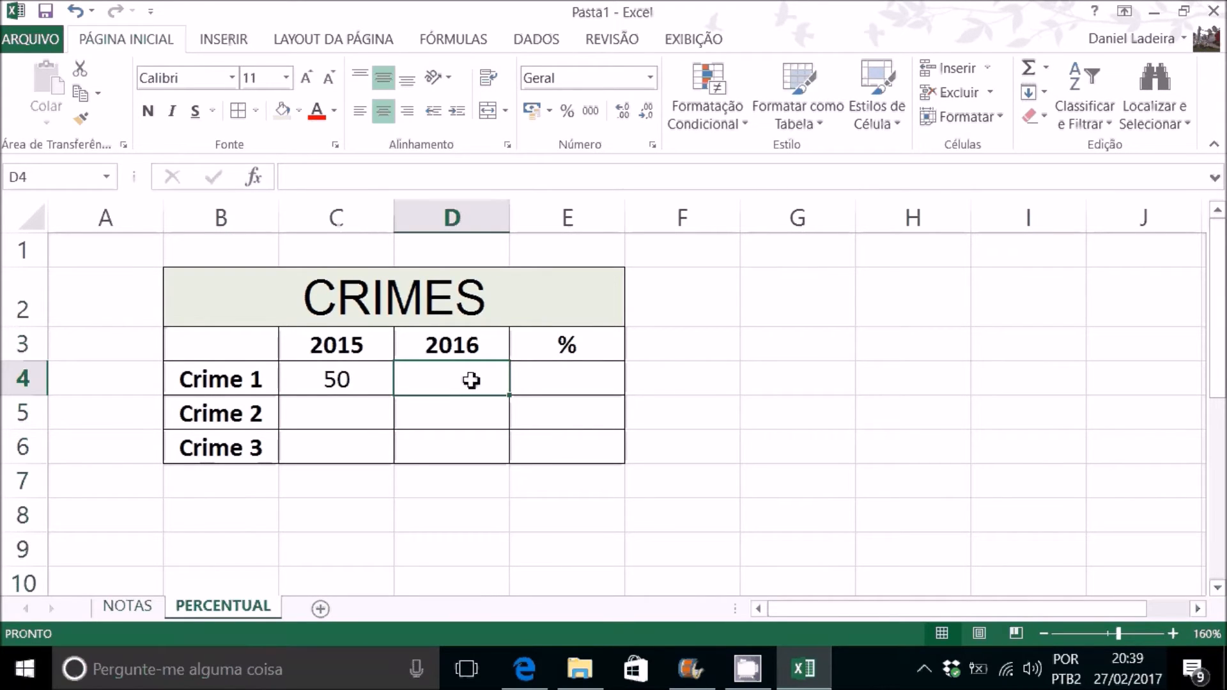
pyautogui.write('25')
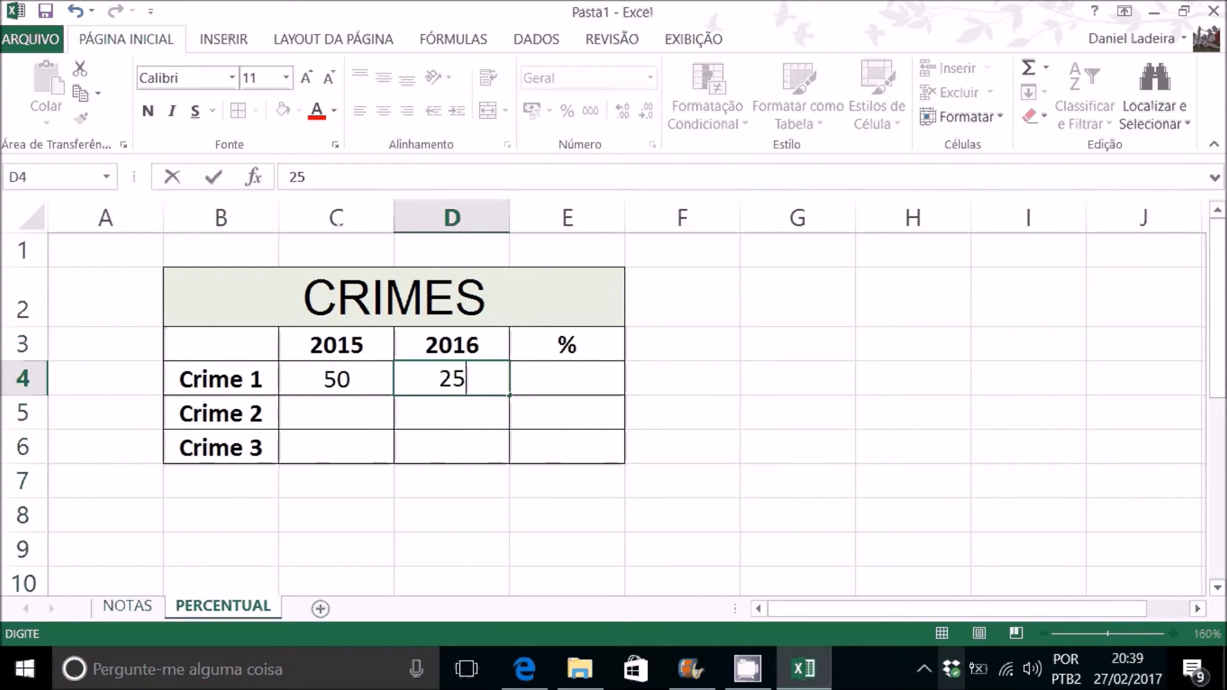
# Step: Enter the Crime 2 figures: 40 for 2015 in C5 and 60 for 2016 in D5
pyautogui.click(378, 424)
pyautogui.write('40')
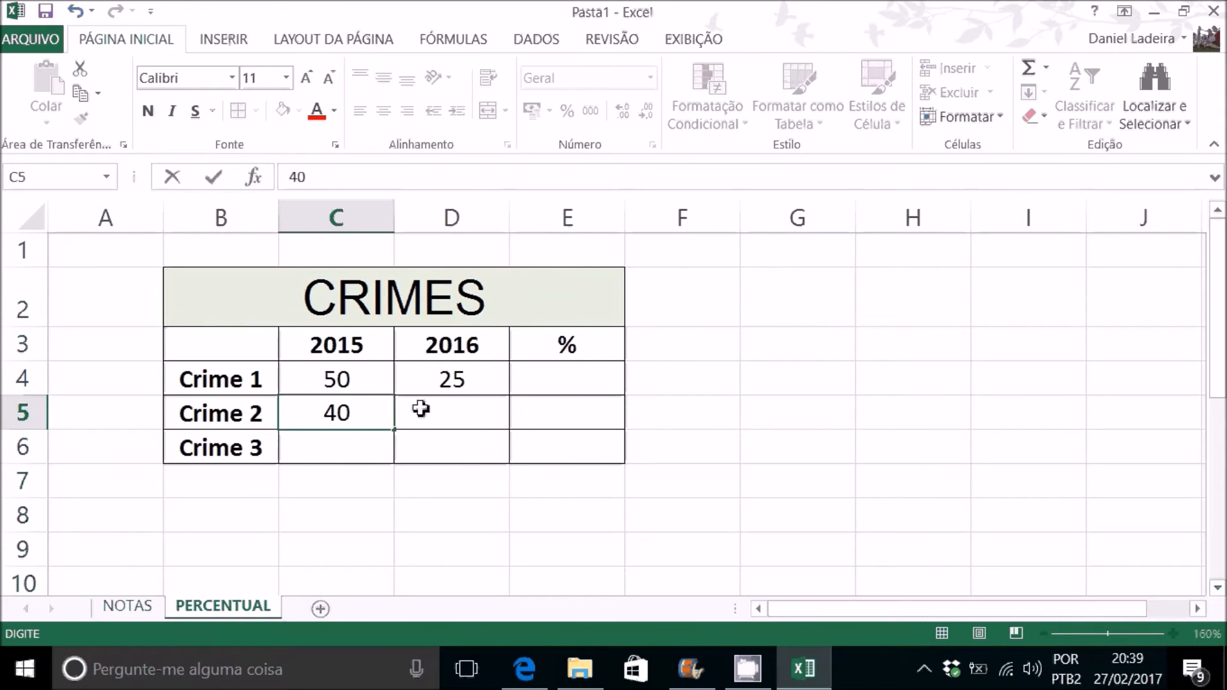
pyautogui.click(464, 416)
pyautogui.write('60')
pyautogui.press('Return')
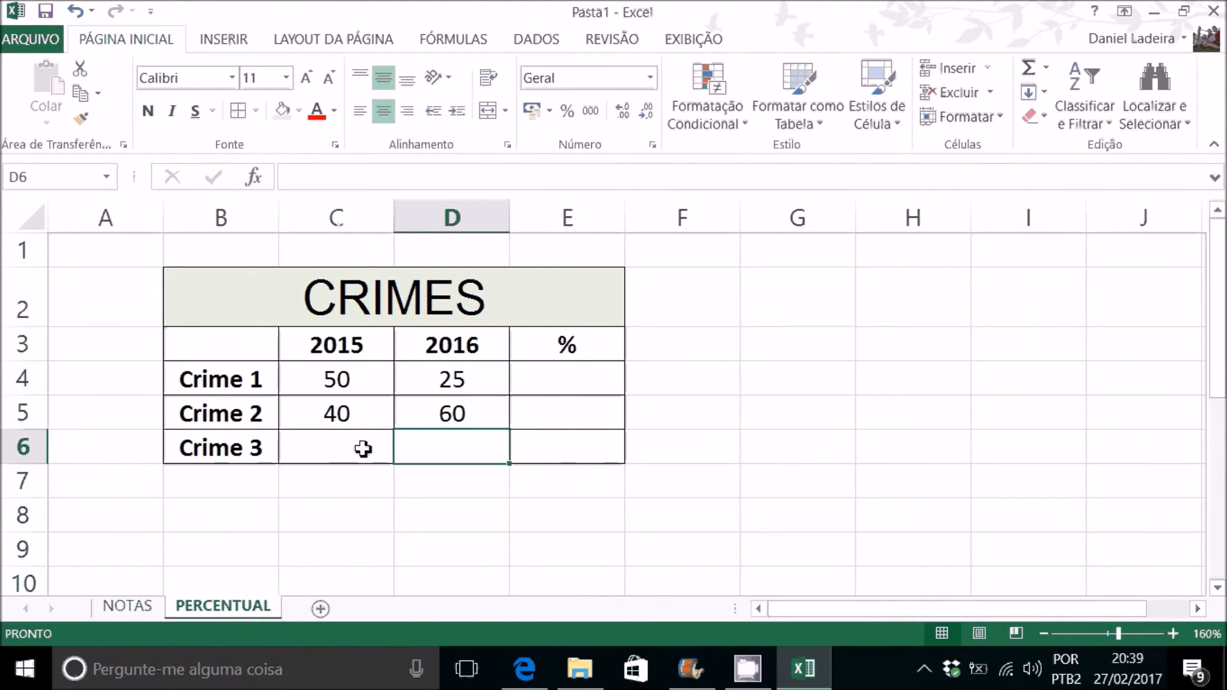
# Step: Enter the Crime 3 figures: 30 for 2015 in C6 and 25 for 2016 in D6
pyautogui.click(343, 448)
pyautogui.write('30')
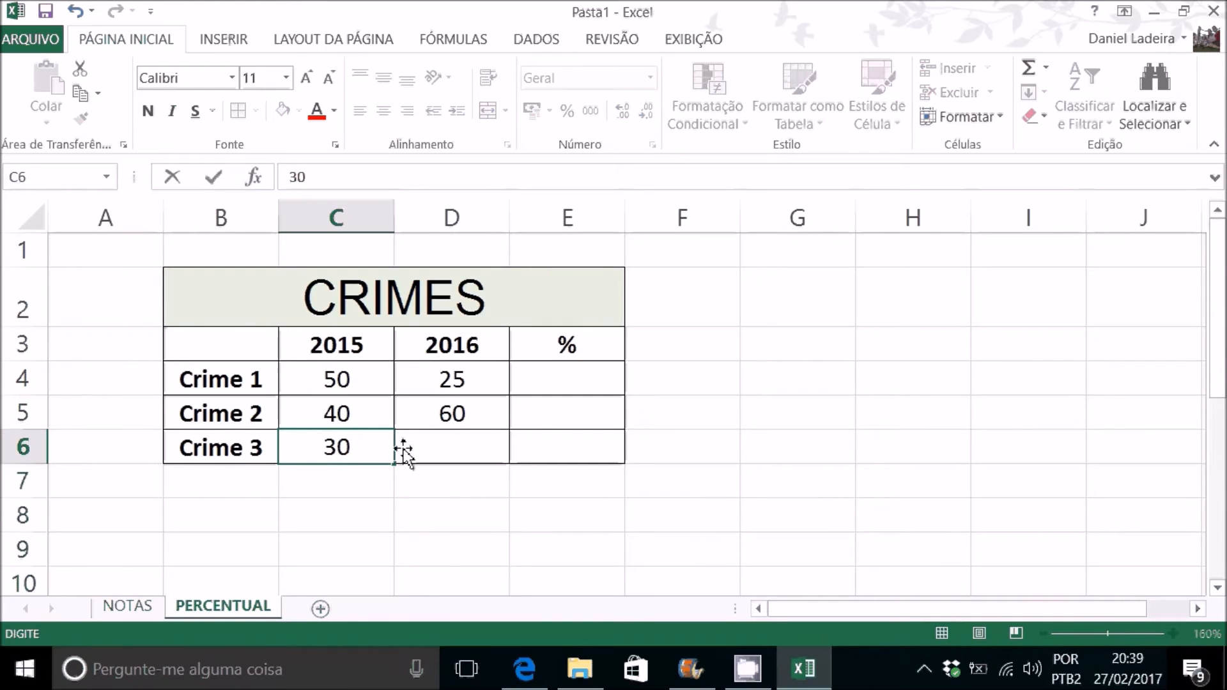
pyautogui.click(452, 446)
pyautogui.write('25')
pyautogui.press('Return')
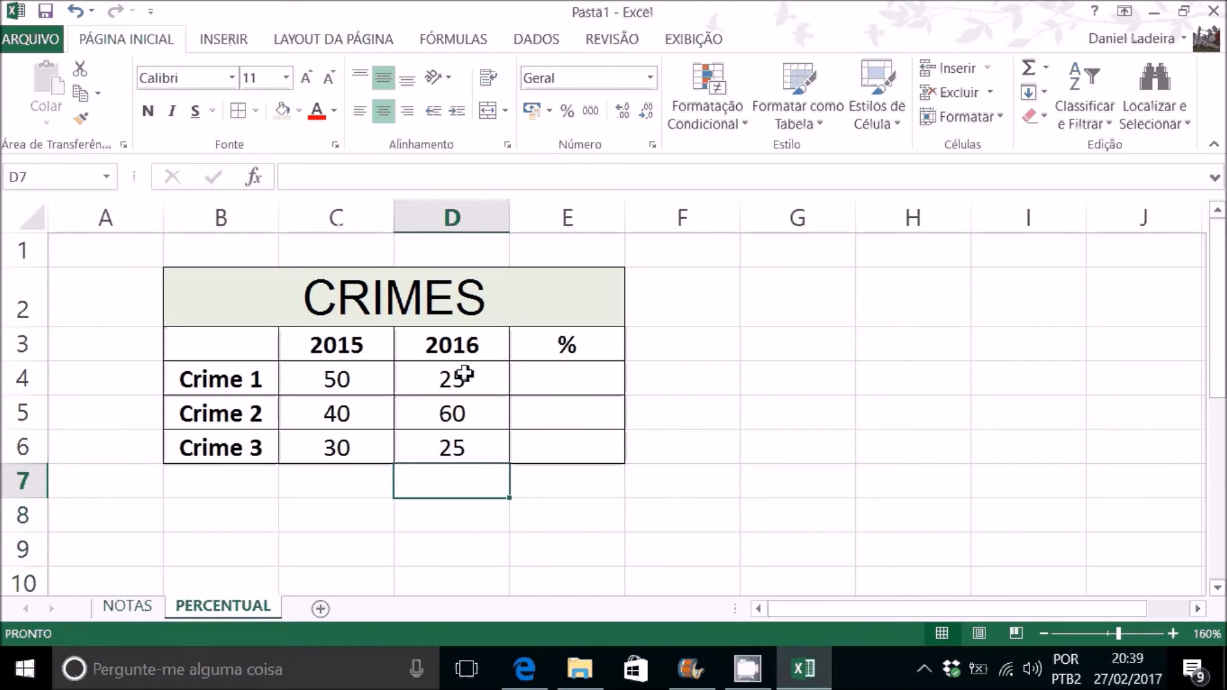
# Step: Begin the Crime 1 percentage entry in E4 with an opening parenthesis
pyautogui.click(576, 378)
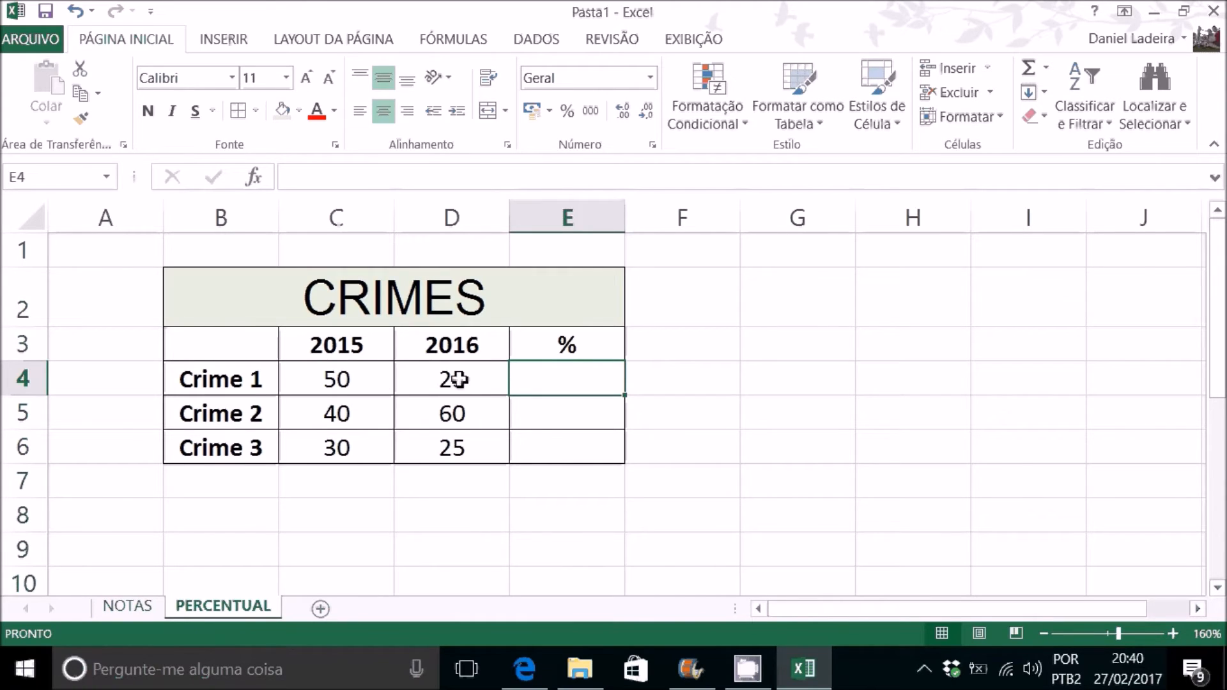
pyautogui.write('(')
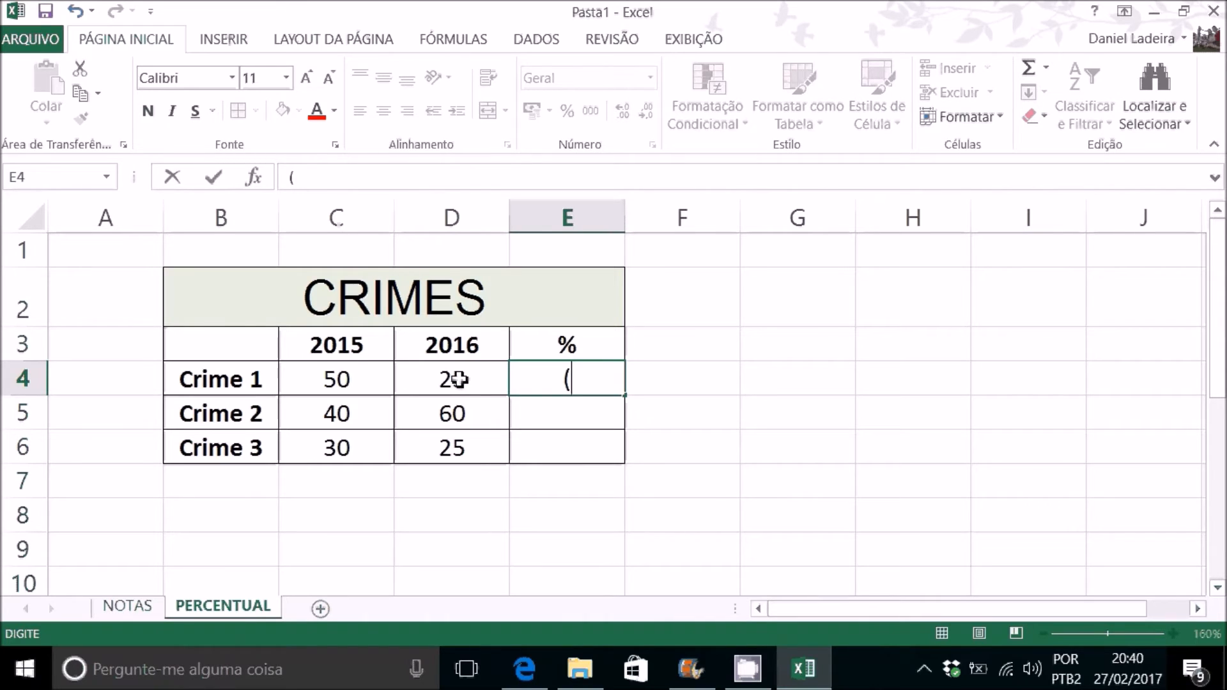
pyautogui.click(458, 379)
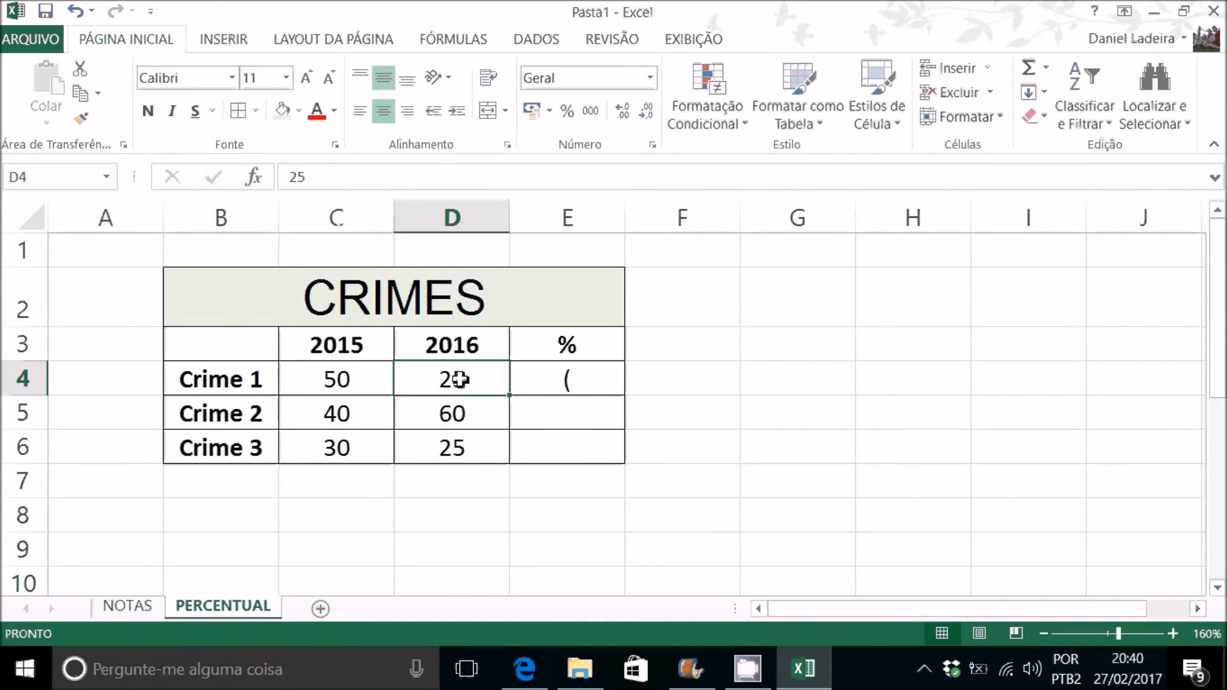
pyautogui.write('-')
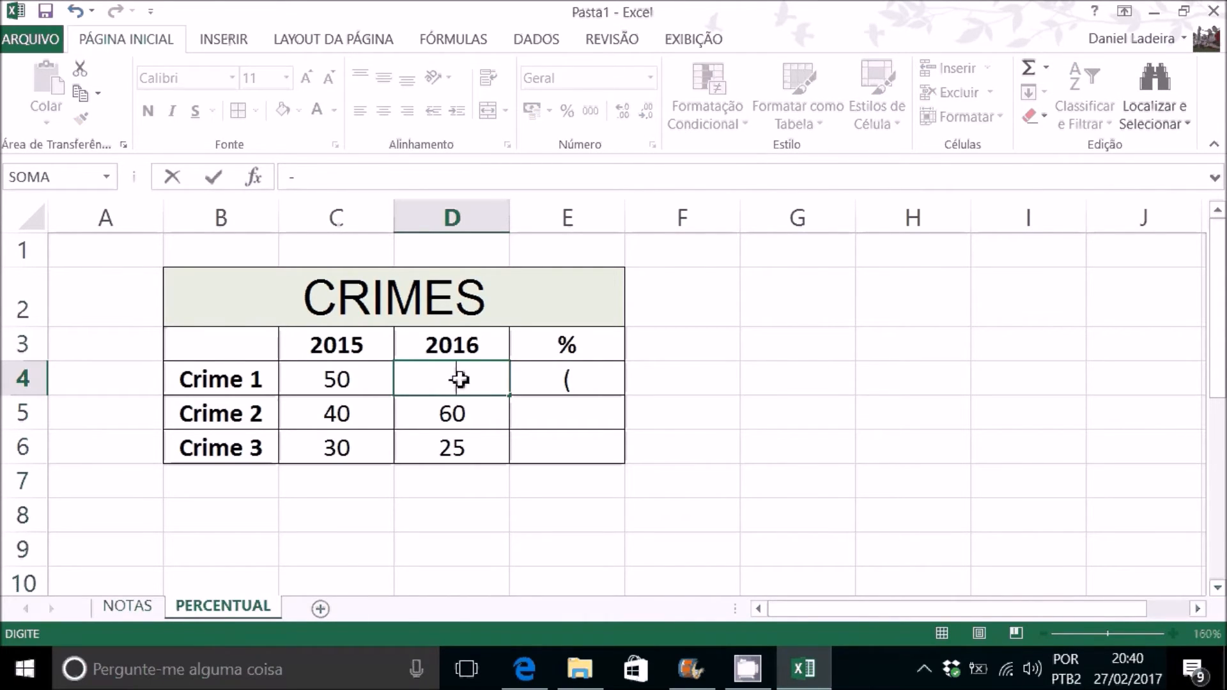
pyautogui.press('Escape')
# Step: Turn the entry in E4 into the percentage variation formula =(D4-C4)/C4
pyautogui.click(598, 384)
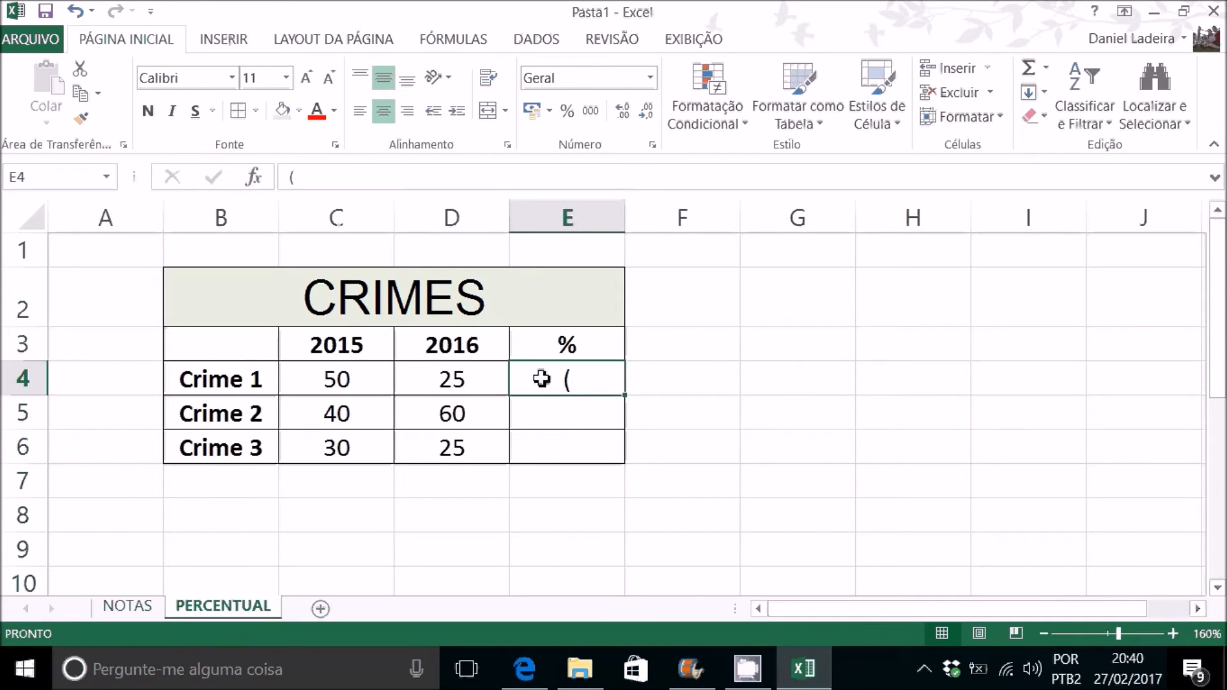
pyautogui.doubleClick(566, 381)
pyautogui.write('=')
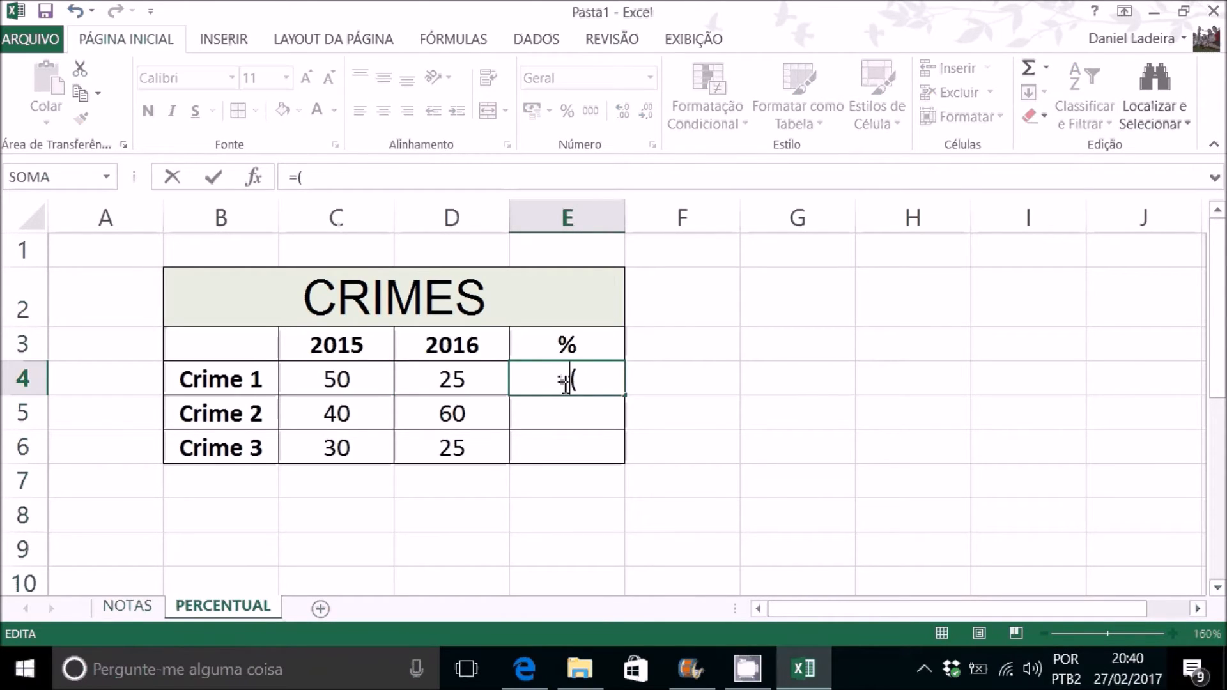
pyautogui.click(604, 381)
pyautogui.click(455, 381)
pyautogui.write('-')
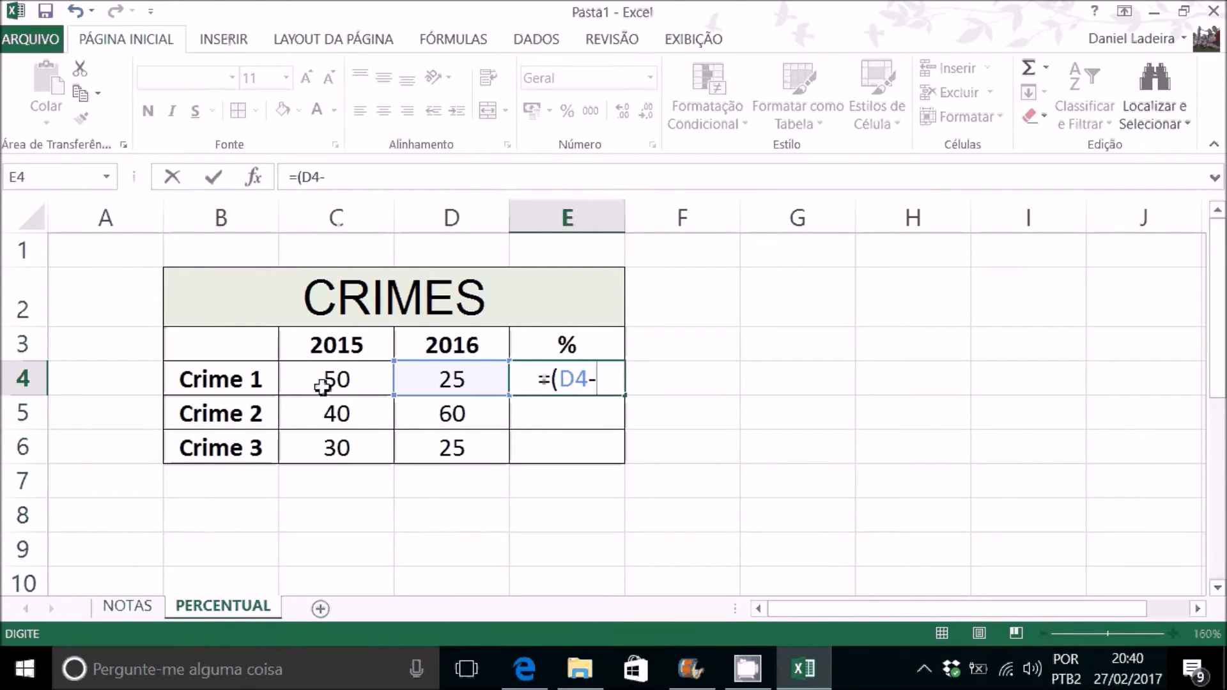
pyautogui.click(328, 380)
pyautogui.write(')')
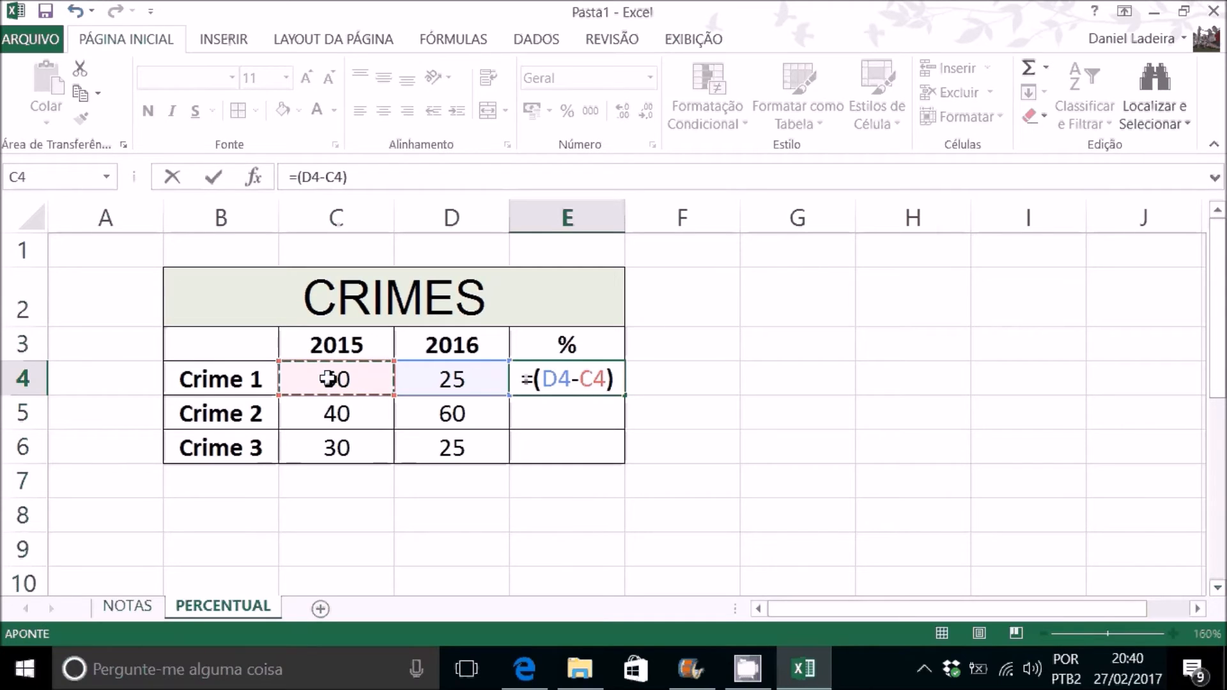
pyautogui.write('/')
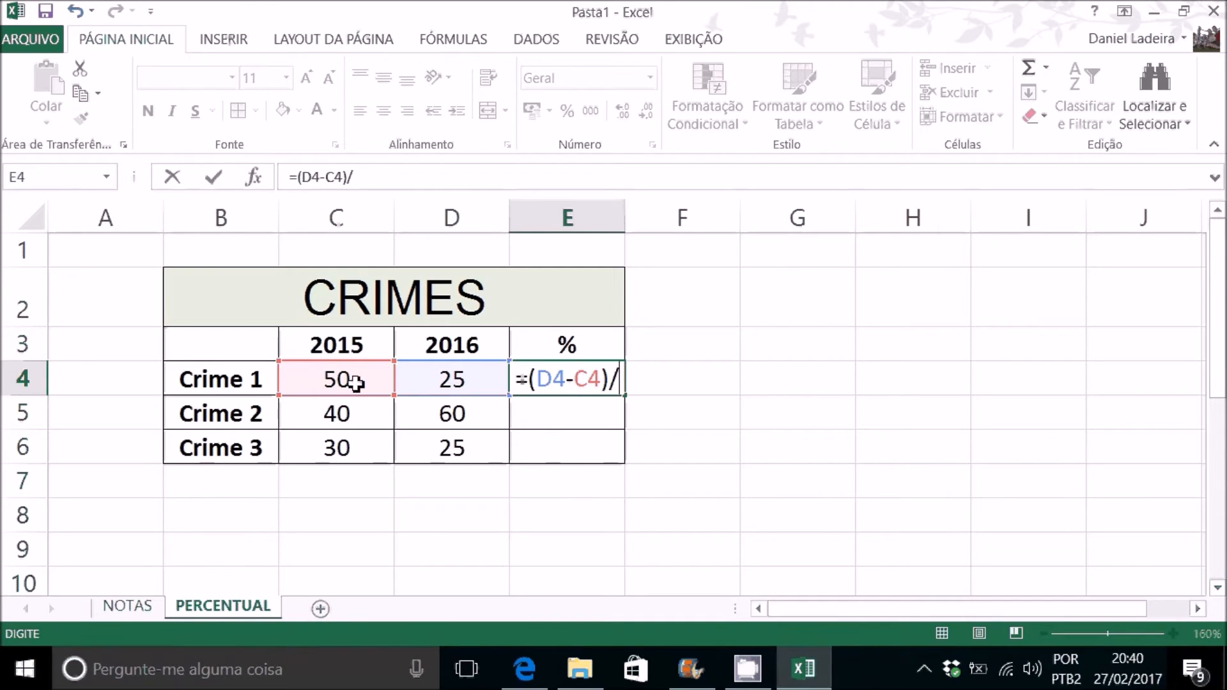
pyautogui.click(353, 382)
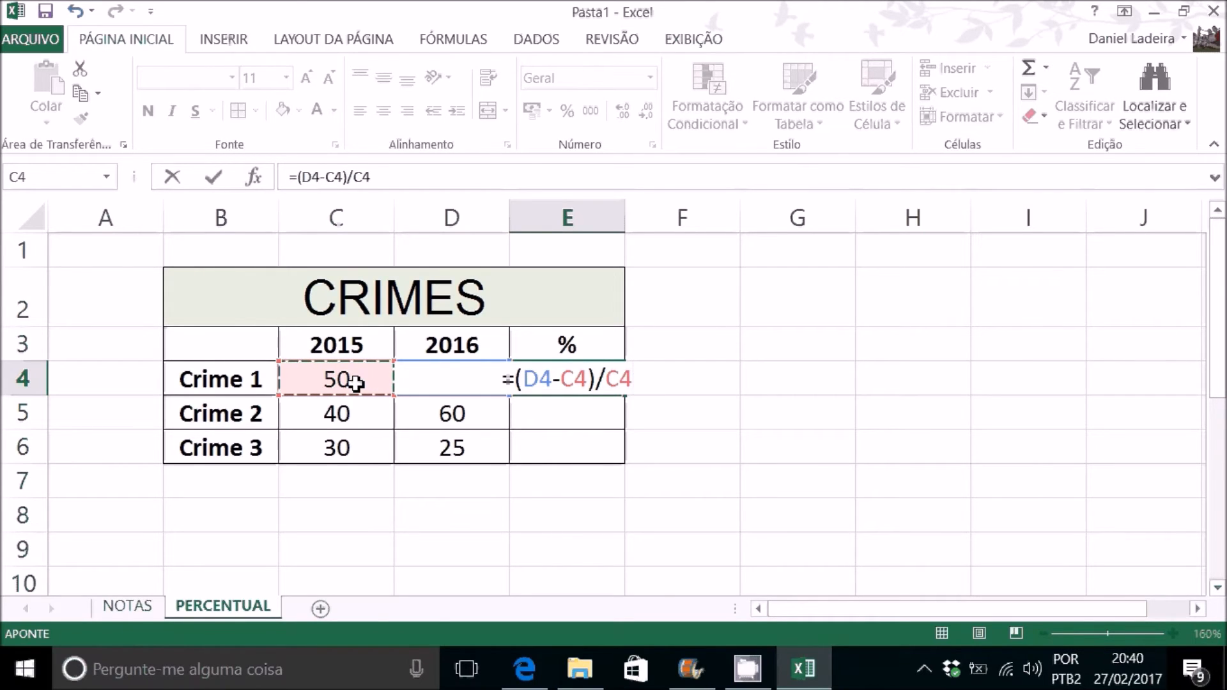
pyautogui.press('Return')
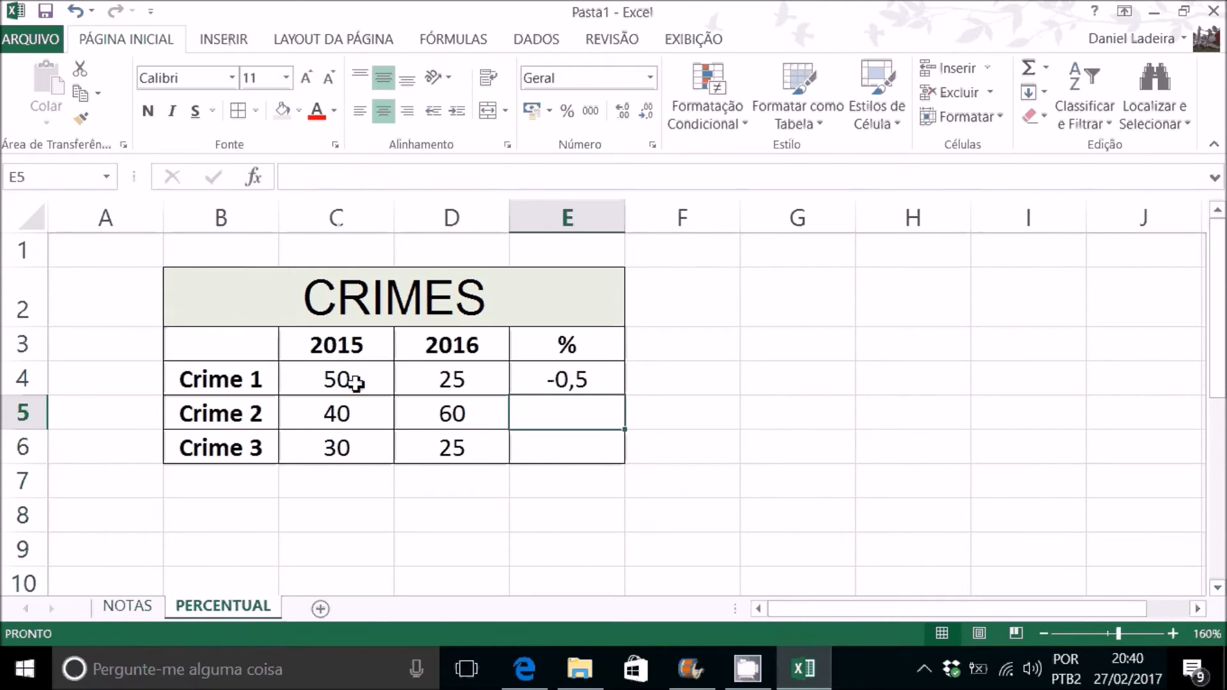
# Step: Format E4 as a percentage and fill its formula down through E6
pyautogui.click(614, 375)
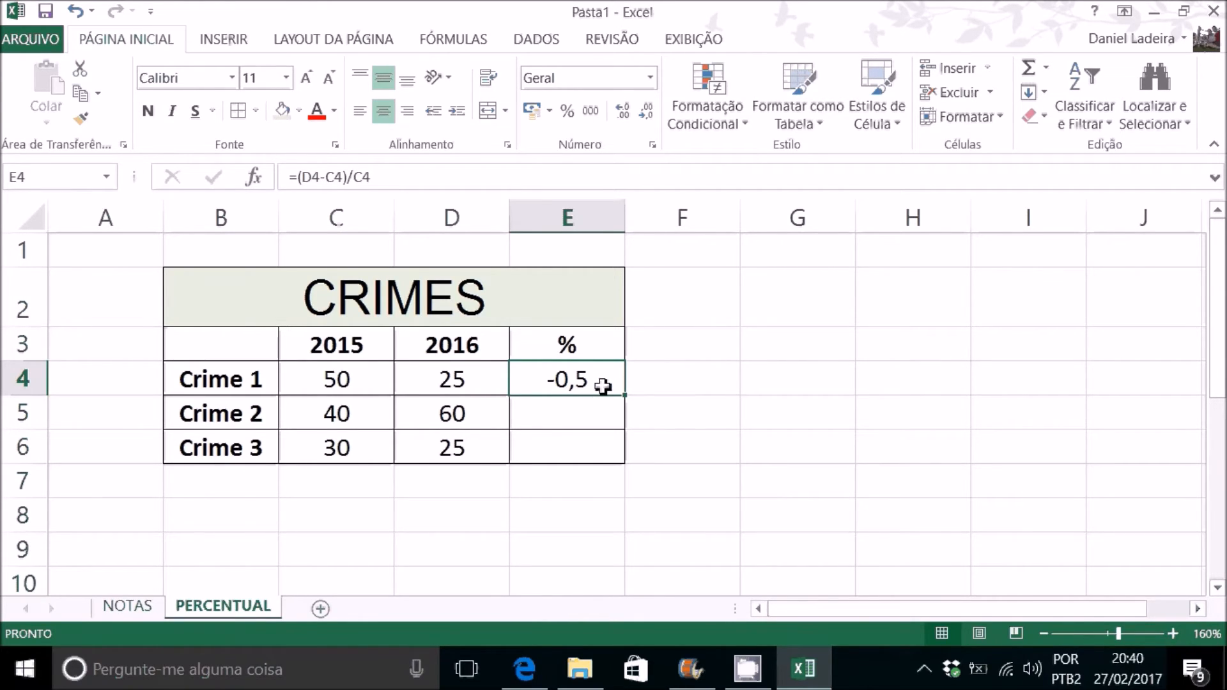
pyautogui.click(568, 111)
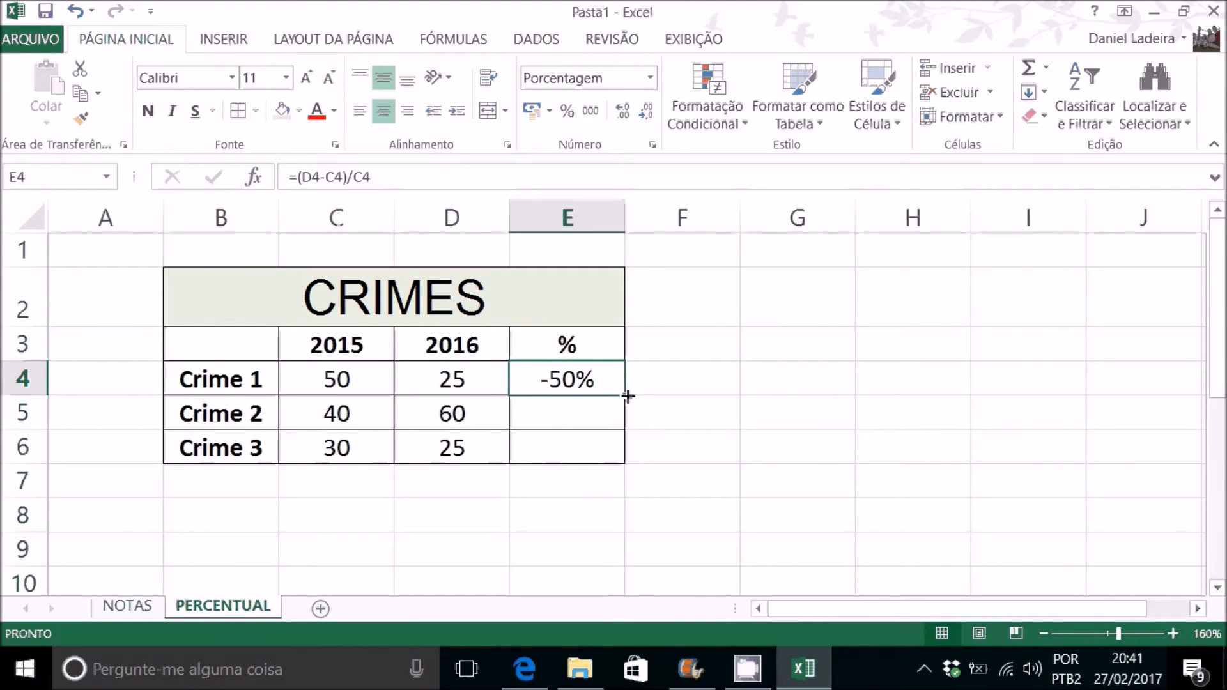
pyautogui.moveTo(627, 396); pyautogui.dragTo(624, 462)
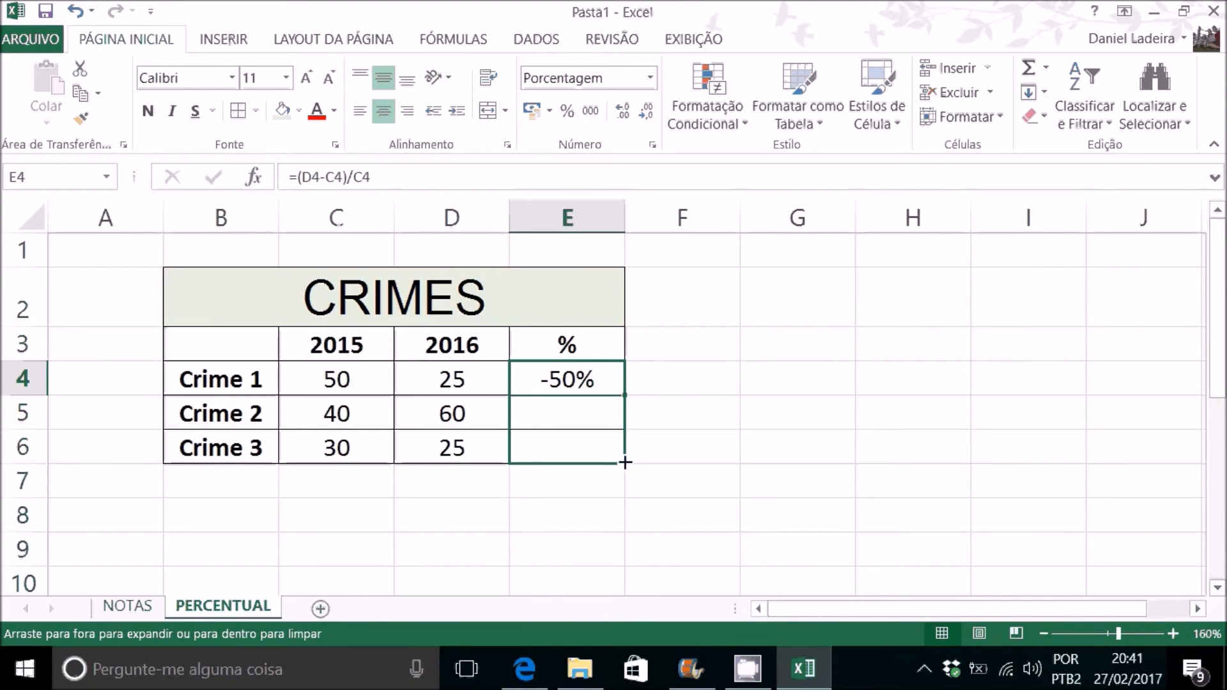
pyautogui.moveTo(625, 462); pyautogui.dragTo(625, 462)
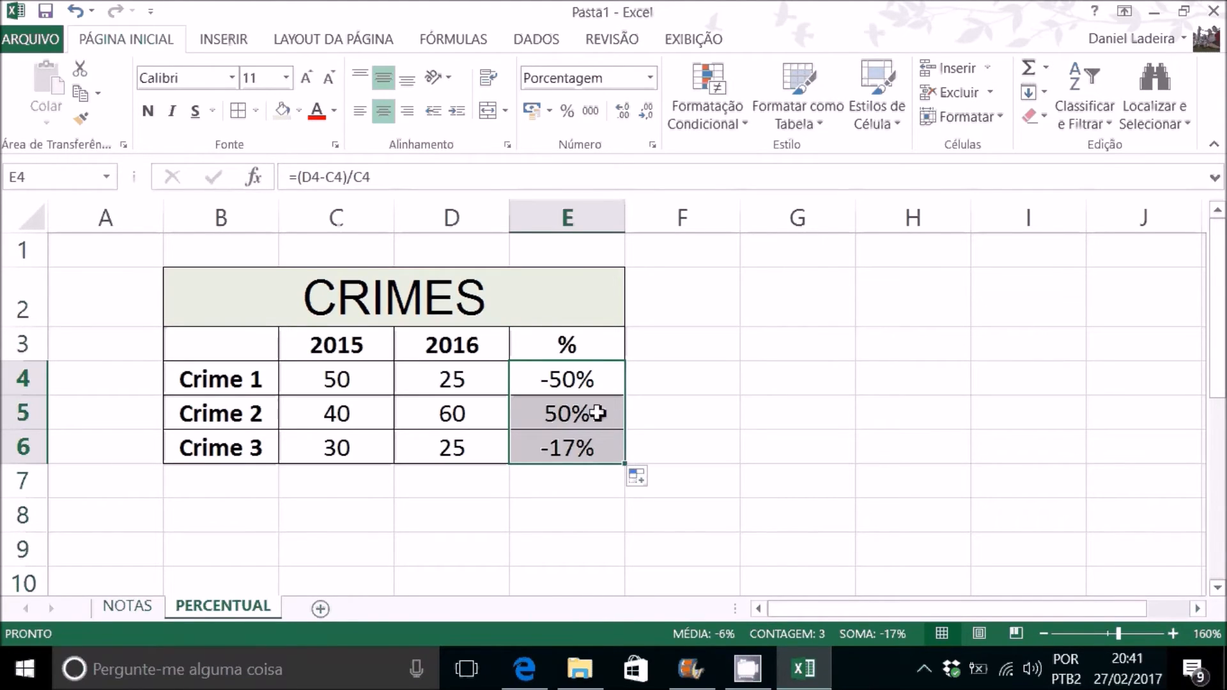
# Step: Check the percentage formulas in E4:E6 and change the 2015 figure for Crime 3 in C6 to 40
pyautogui.click(575, 381)
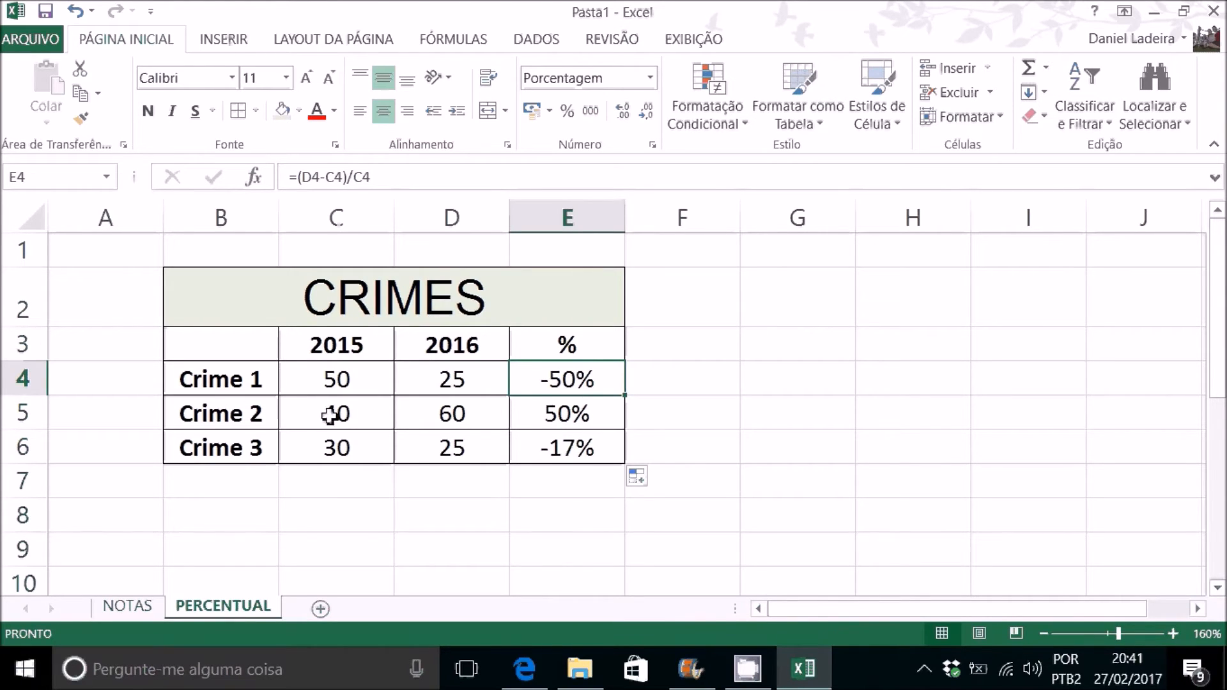
pyautogui.click(575, 414)
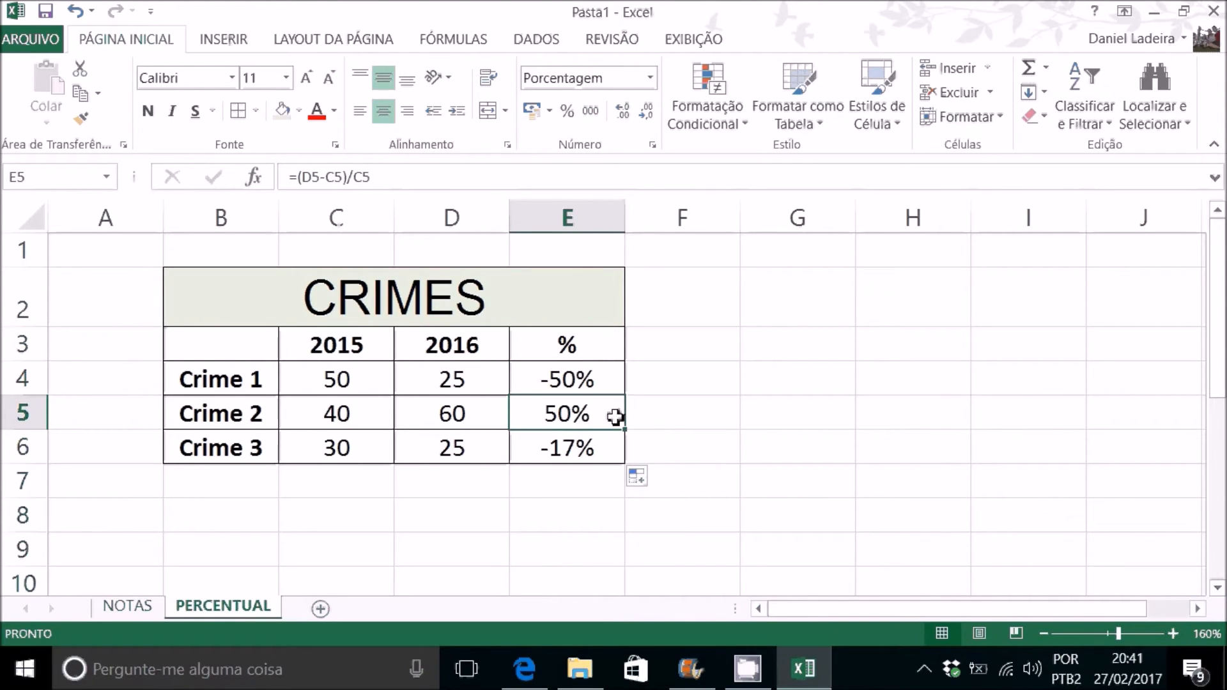
pyautogui.click(580, 449)
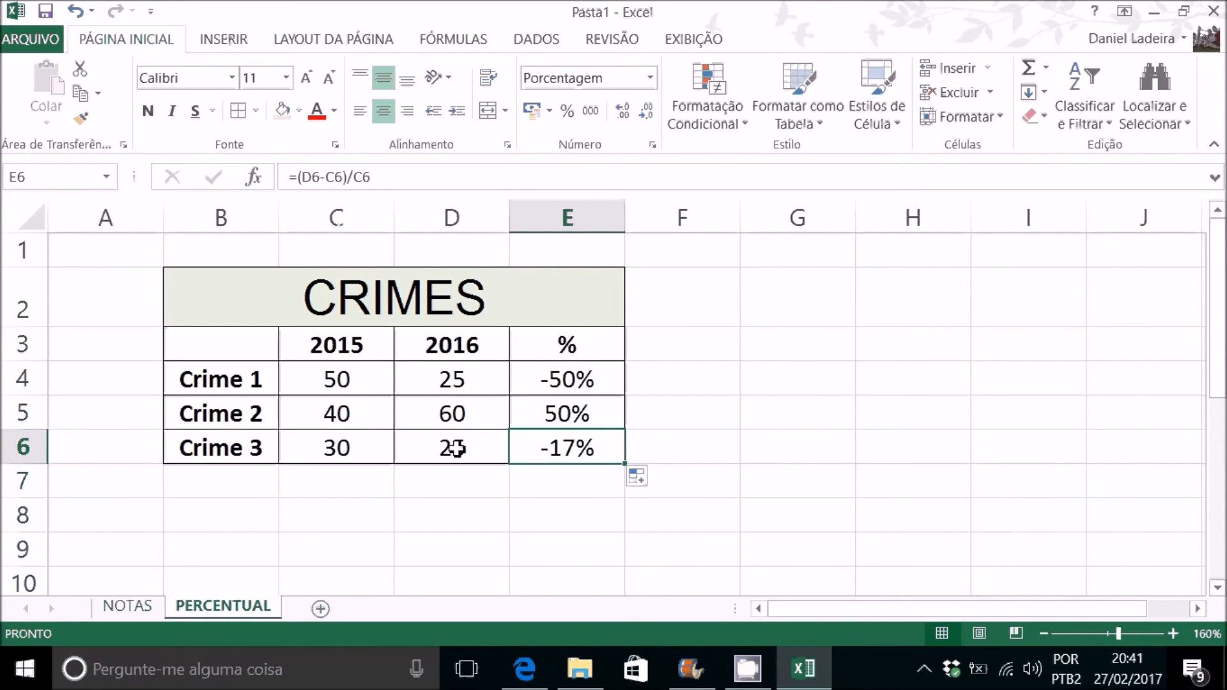
pyautogui.click(362, 451)
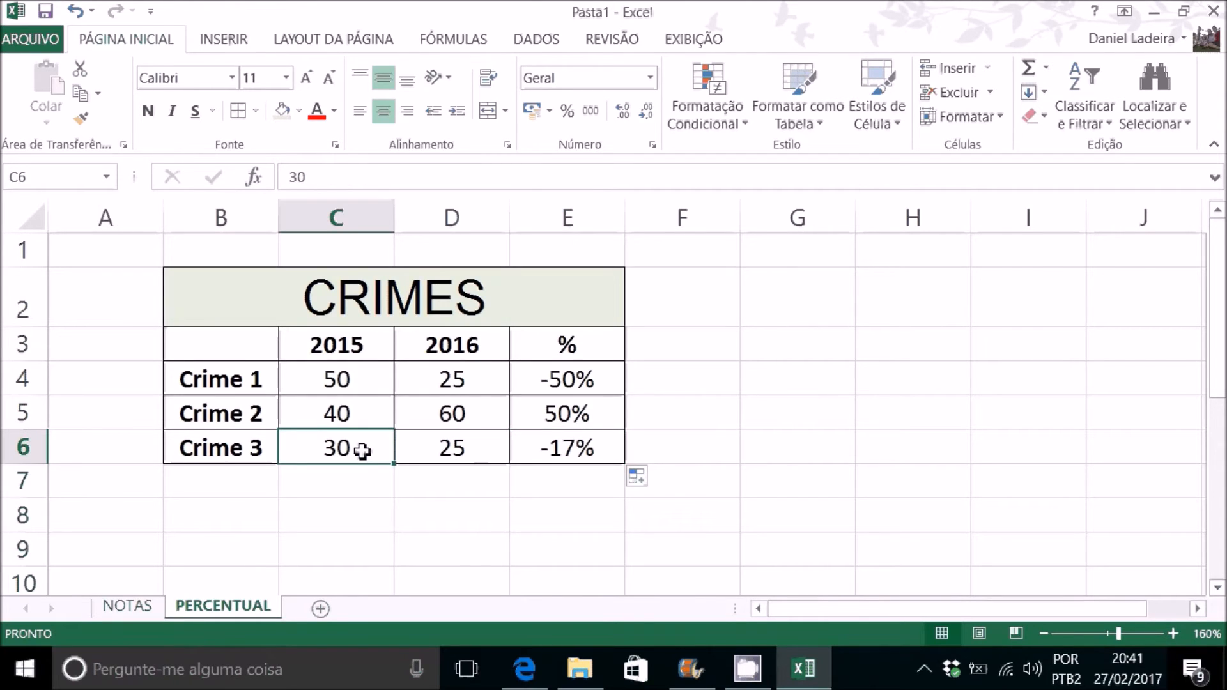
pyautogui.write('40')
pyautogui.press('Return')
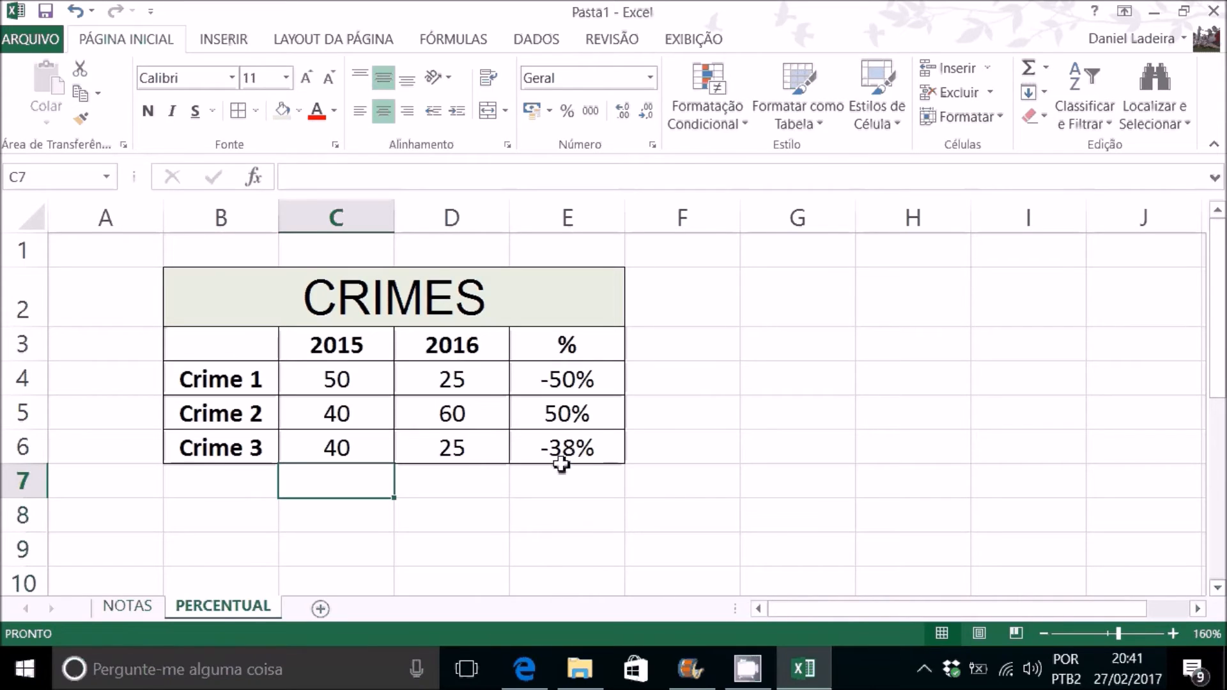
# Step: Review the finished CRIMES table and examine the cell references in the Crime 1 percentage formula in E4
pyautogui.moveTo(264, 299); pyautogui.dragTo(375, 450)
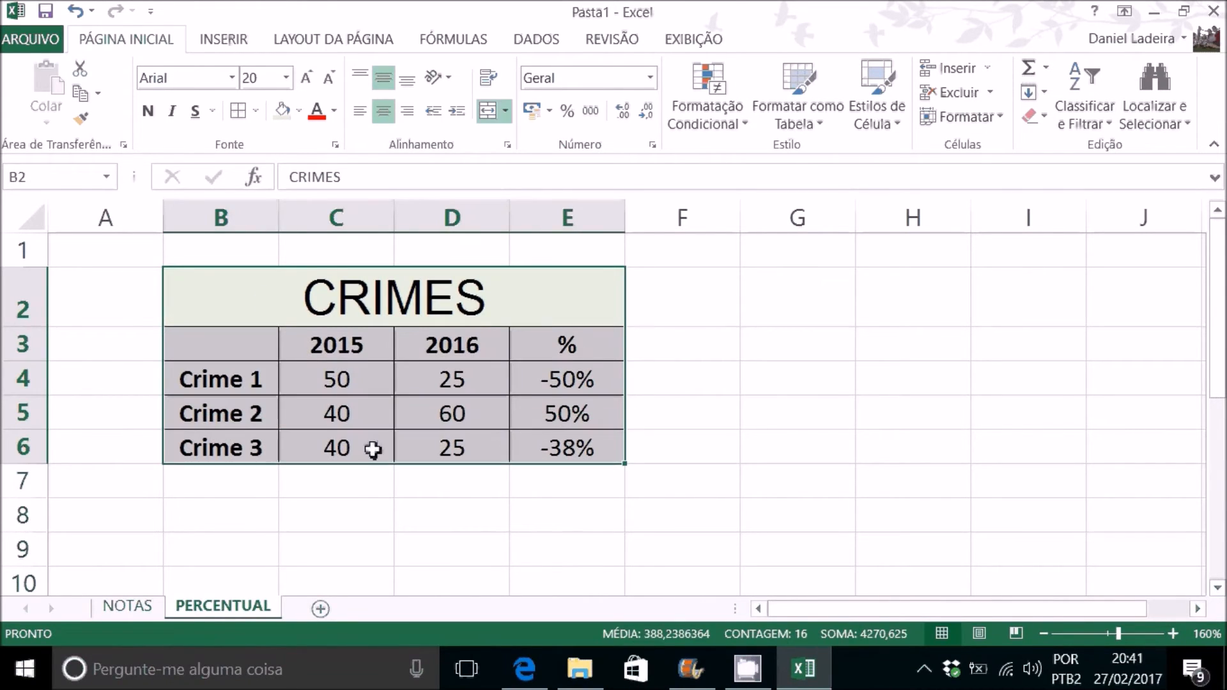
pyautogui.click(500, 364)
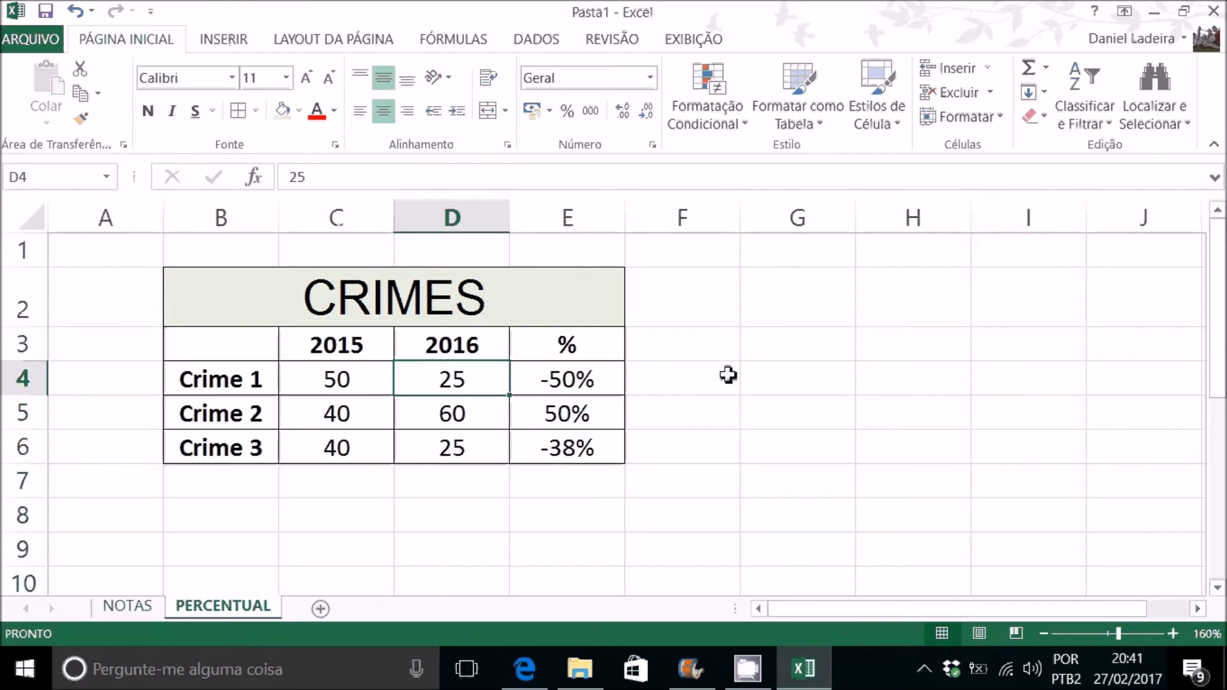
pyautogui.click(597, 378)
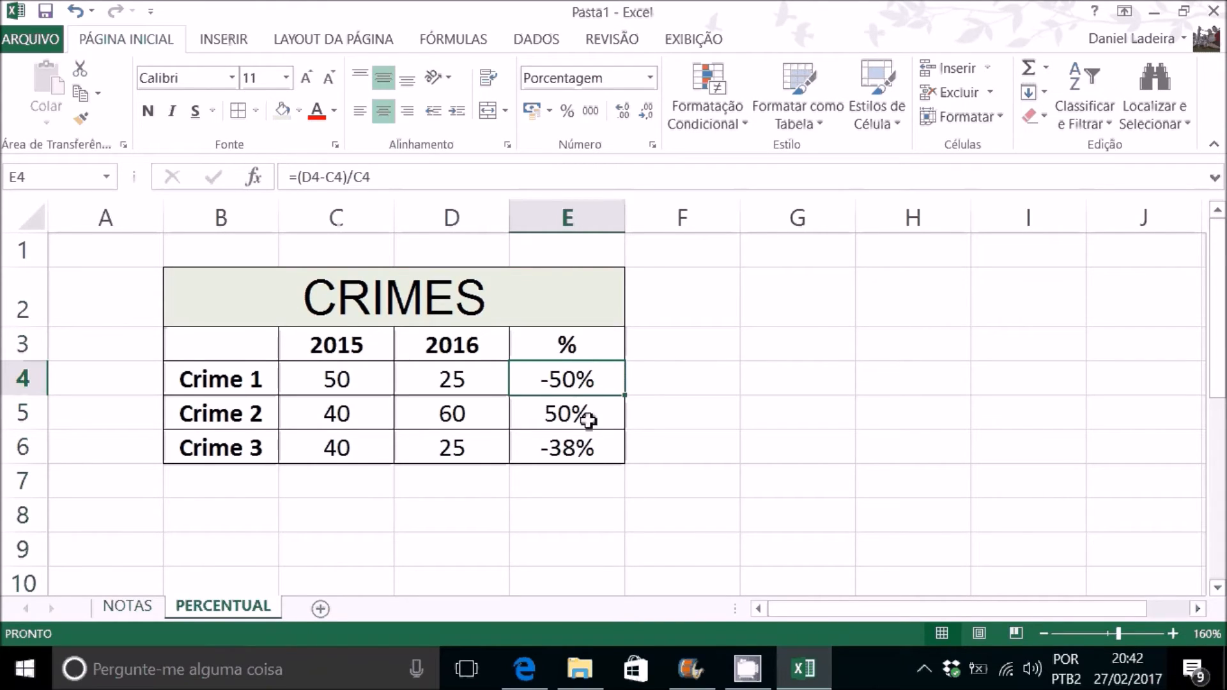
pyautogui.click(583, 416)
pyautogui.click(586, 379)
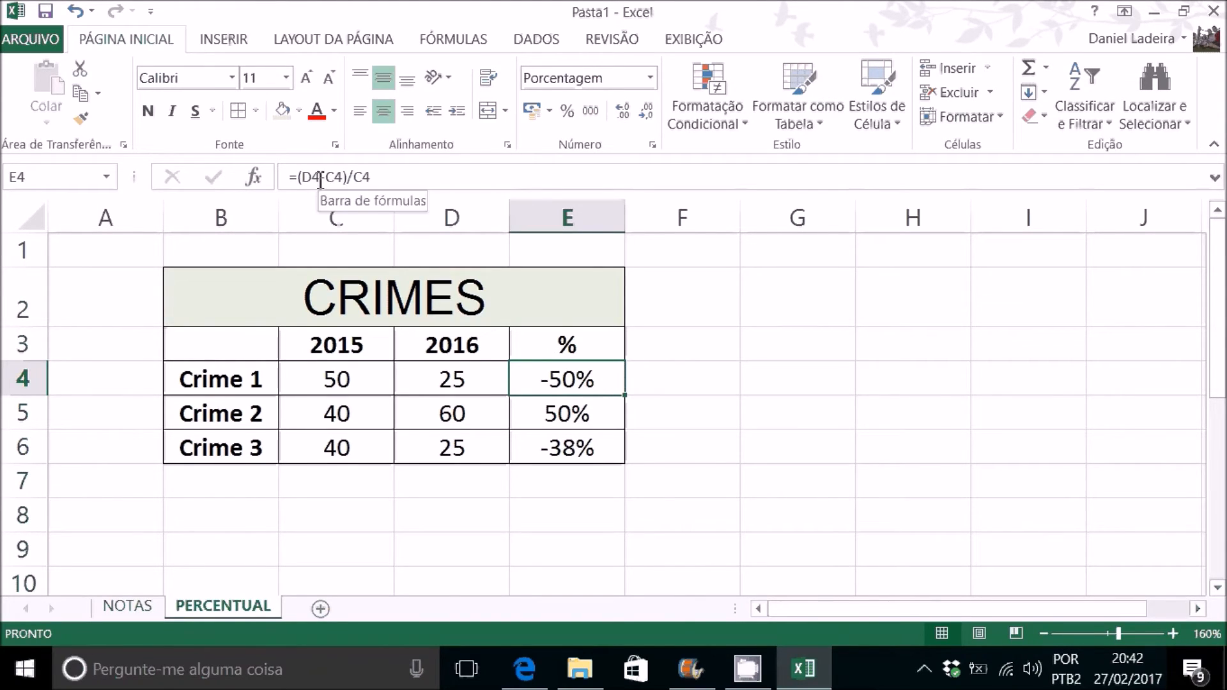
pyautogui.doubleClick(577, 380)
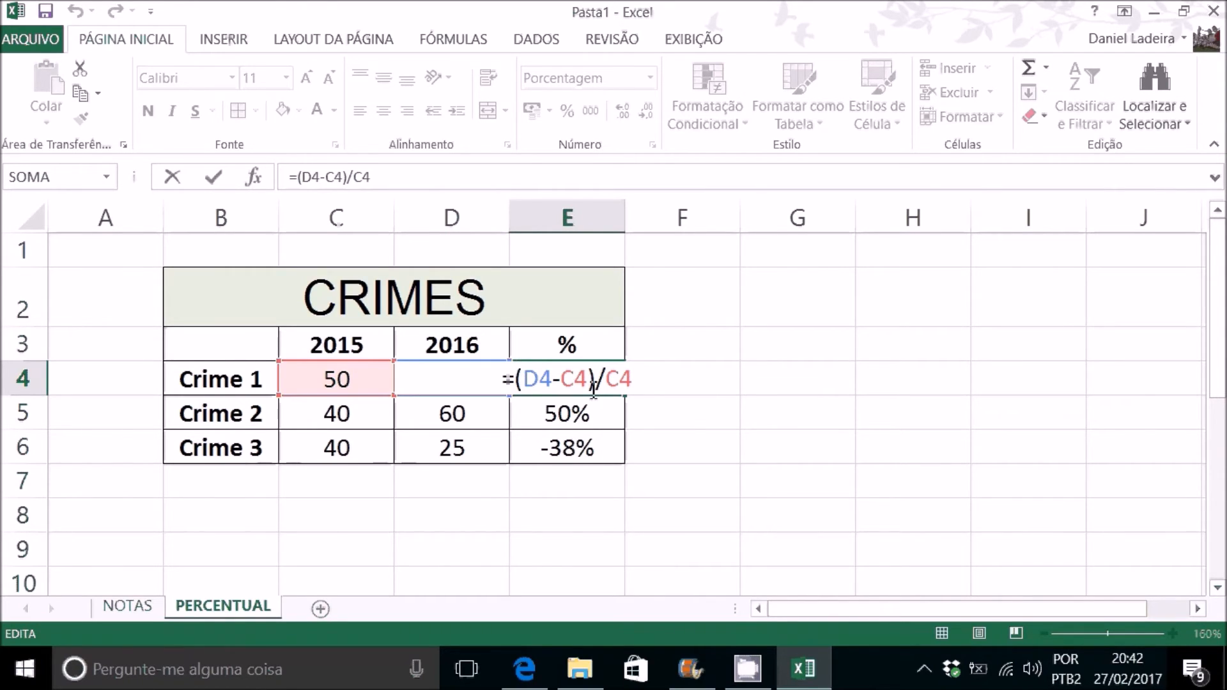
pyautogui.hotkey('ctrl', 'Return')
pyautogui.click(780, 345)
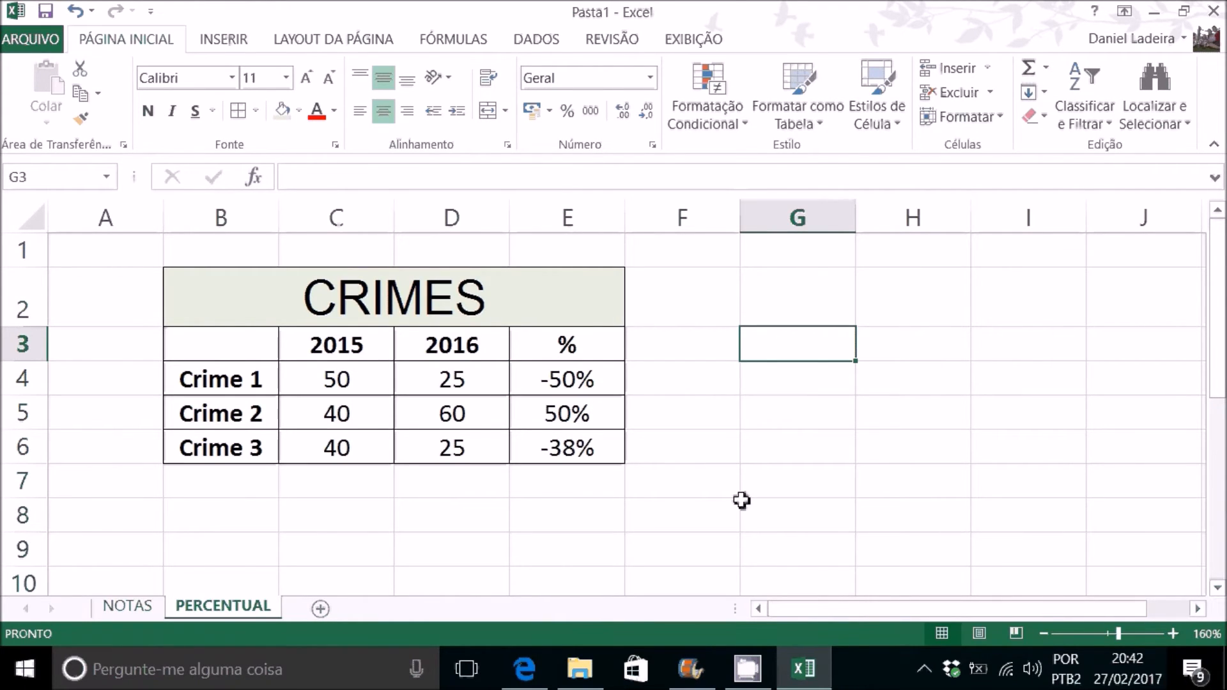
# Step: Enter the formula =2/2+1 in cell G3 to demonstrate the order of operations
pyautogui.write('2/2+1')
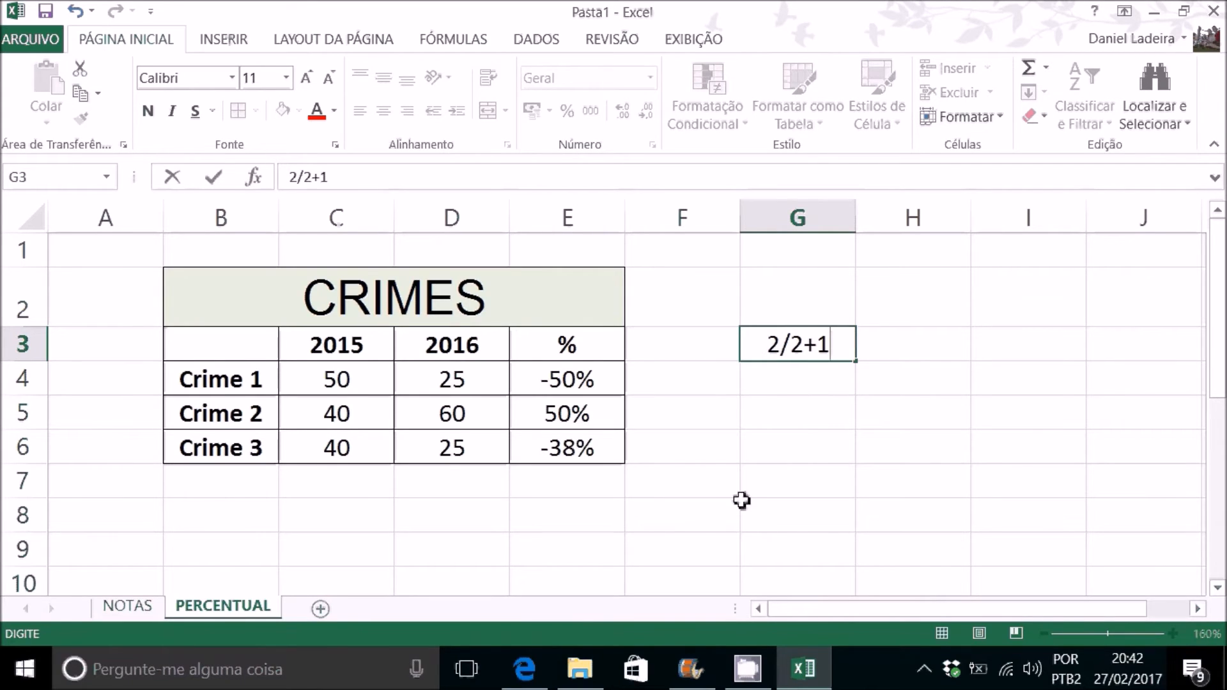
pyautogui.click(766, 345)
pyautogui.write('=')
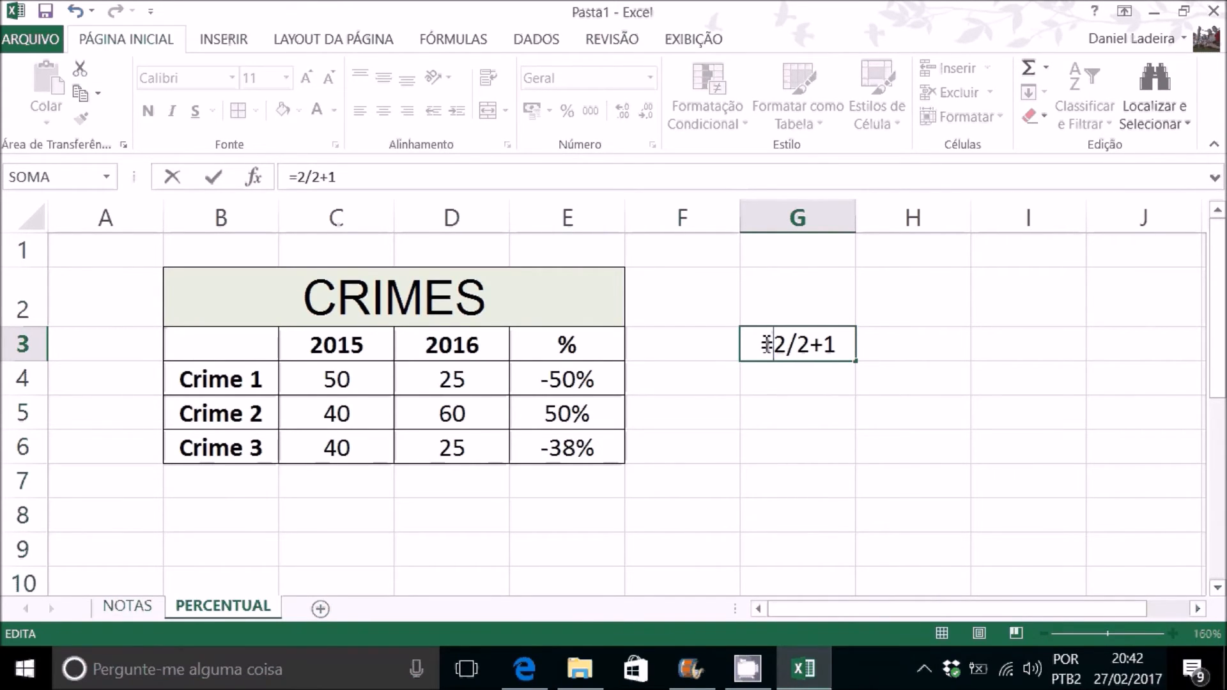
pyautogui.press('Return')
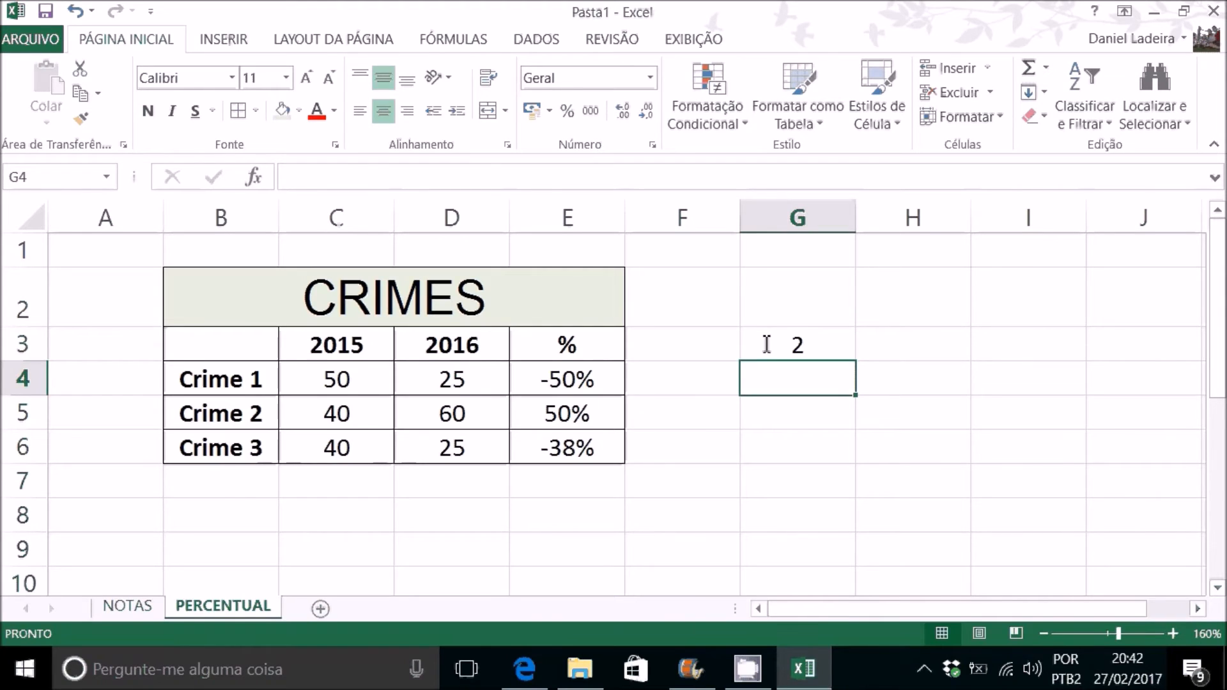
# Step: Add parentheses to the G3 formula to make it =2/(2+1), and clear the cell after calculating it
pyautogui.click(766, 345)
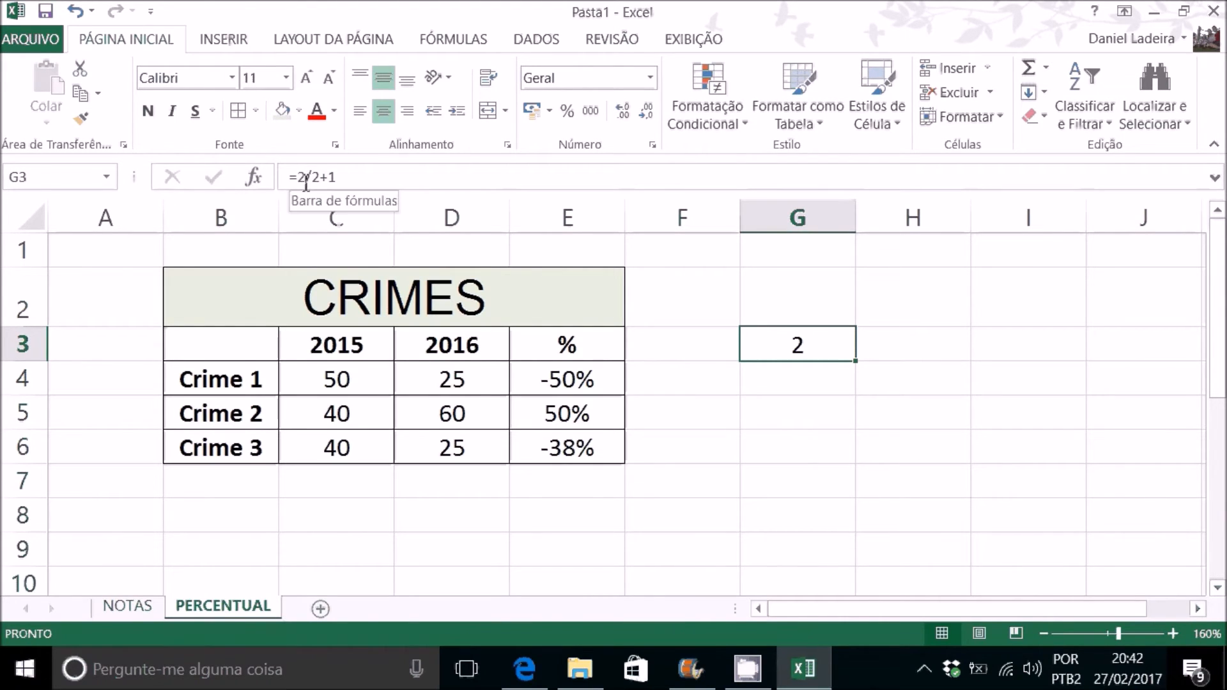
pyautogui.doubleClick(795, 347)
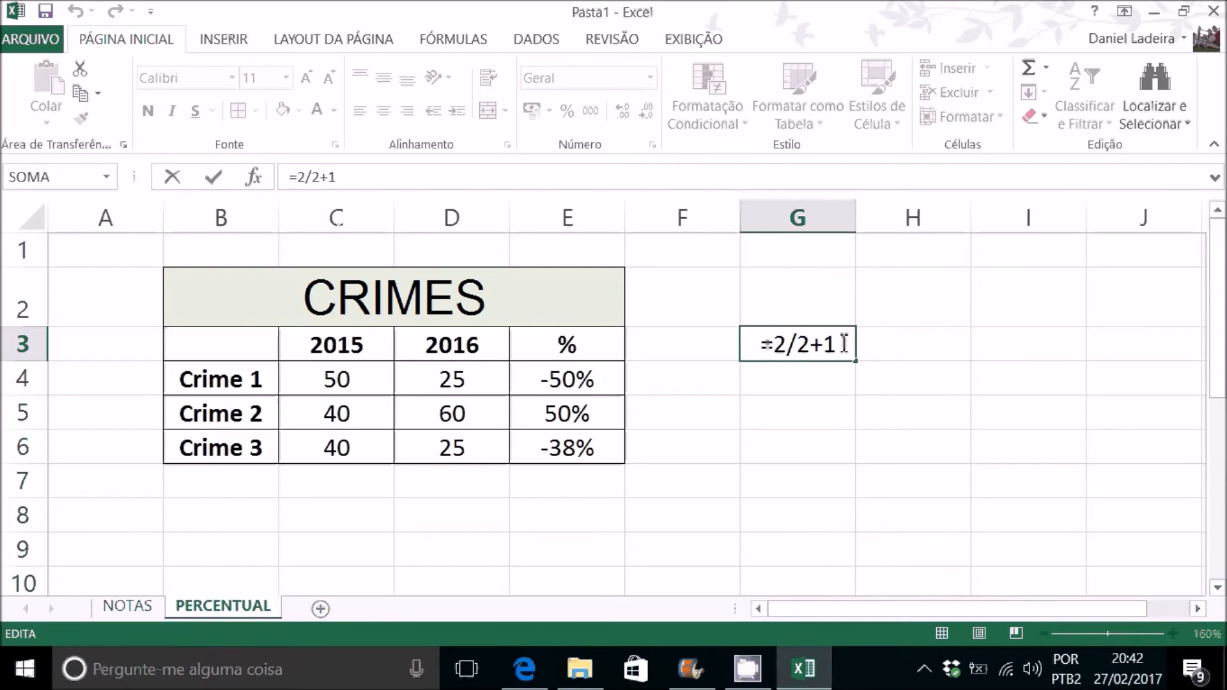
pyautogui.write('(2+1')
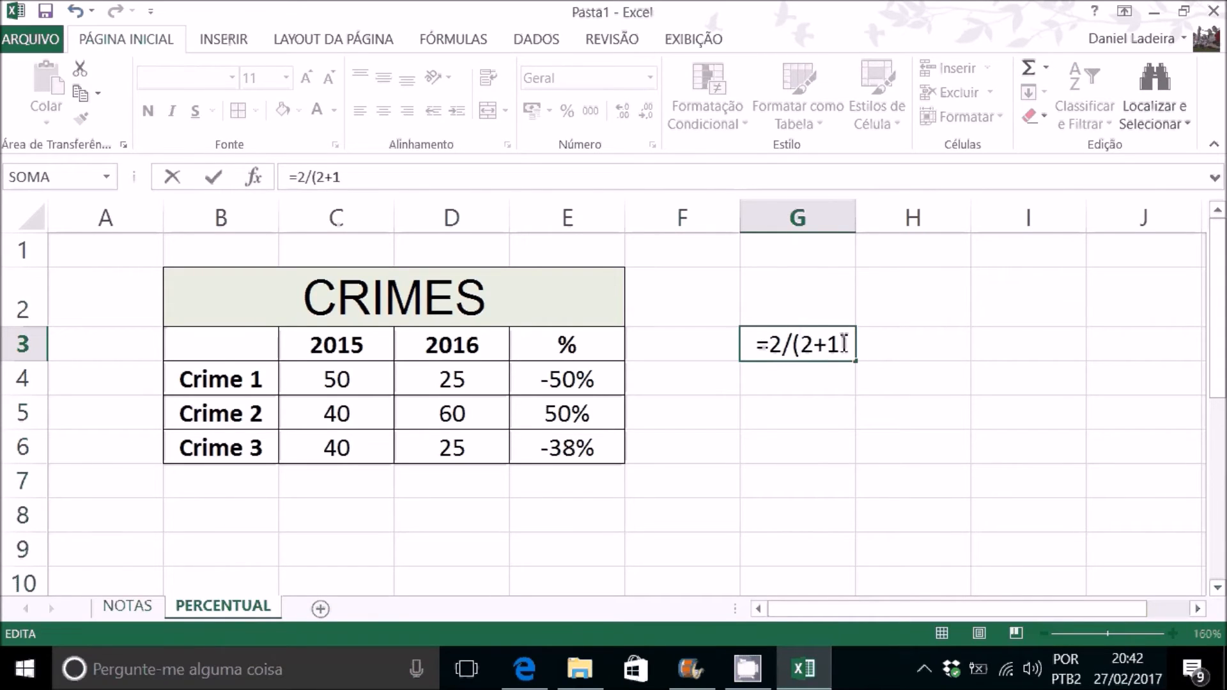
pyautogui.write(')')
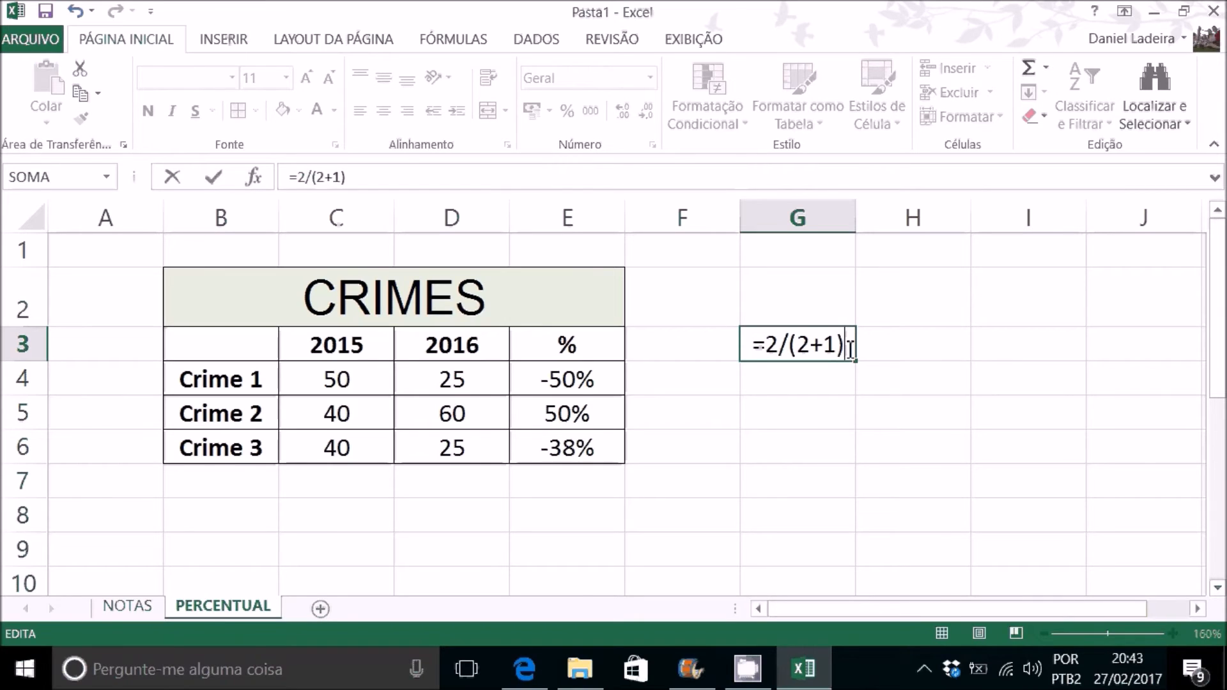
pyautogui.press('Return')
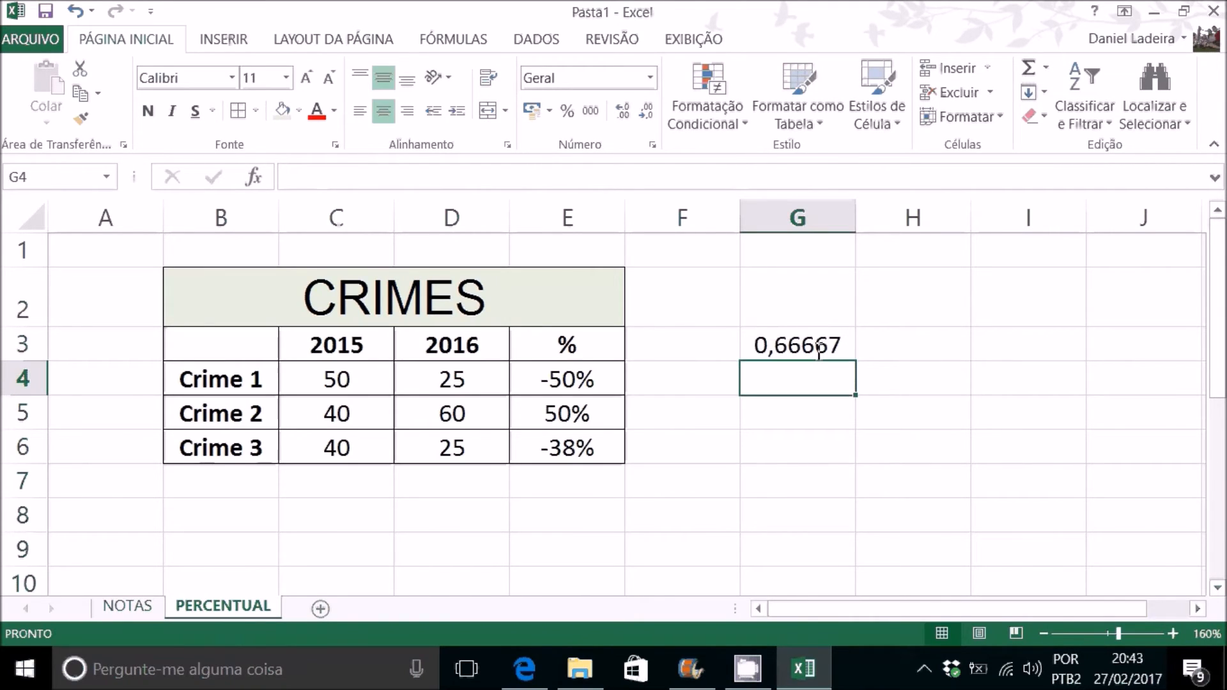
pyautogui.click(814, 350)
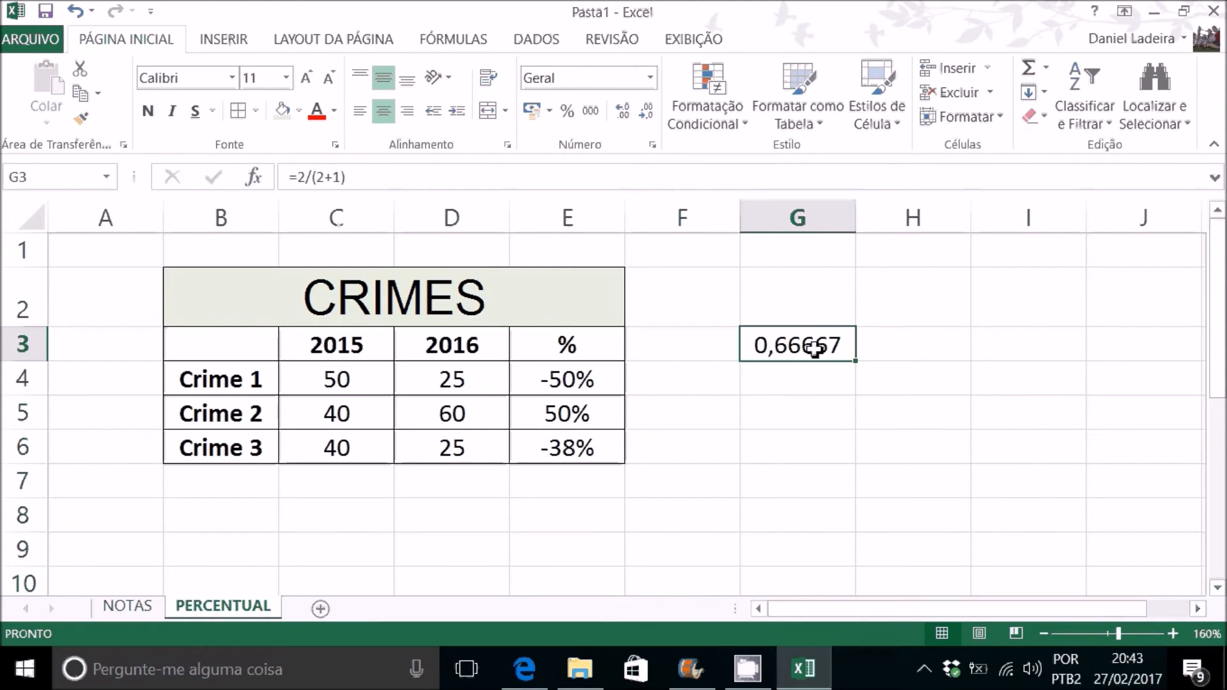
pyautogui.press('Delete')
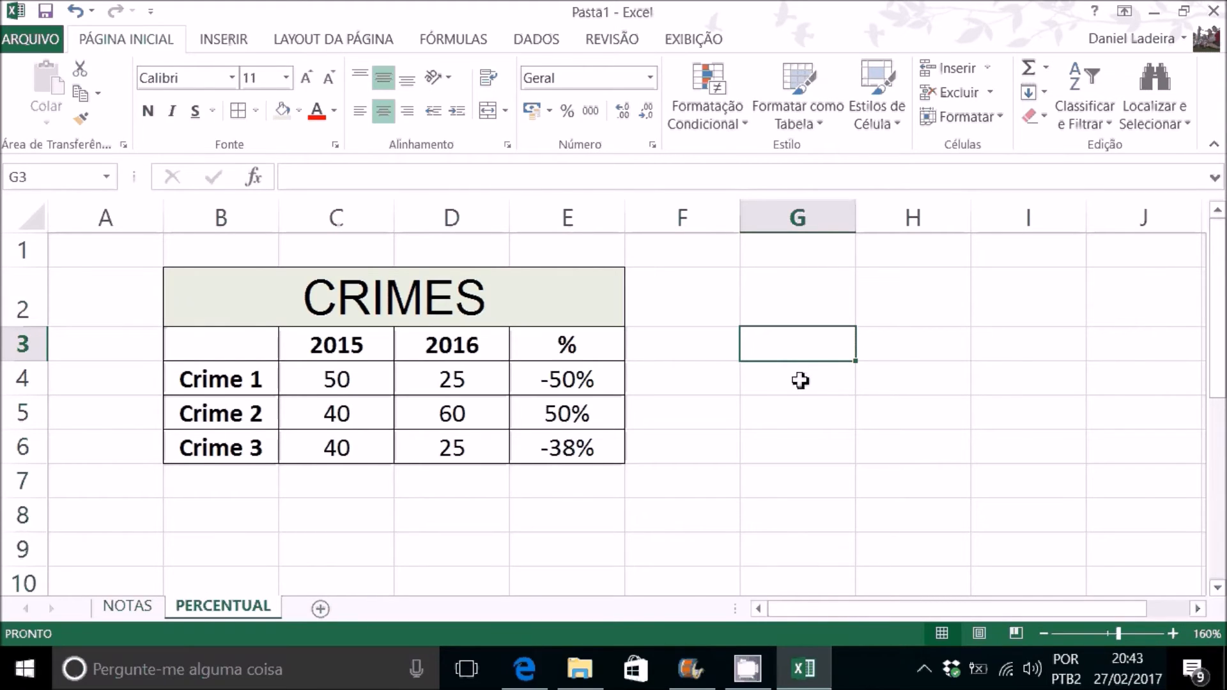
# Step: Enter the power formula =3^2 in cell G4 and reopen it to examine the exponent notation
pyautogui.doubleClick(843, 393)
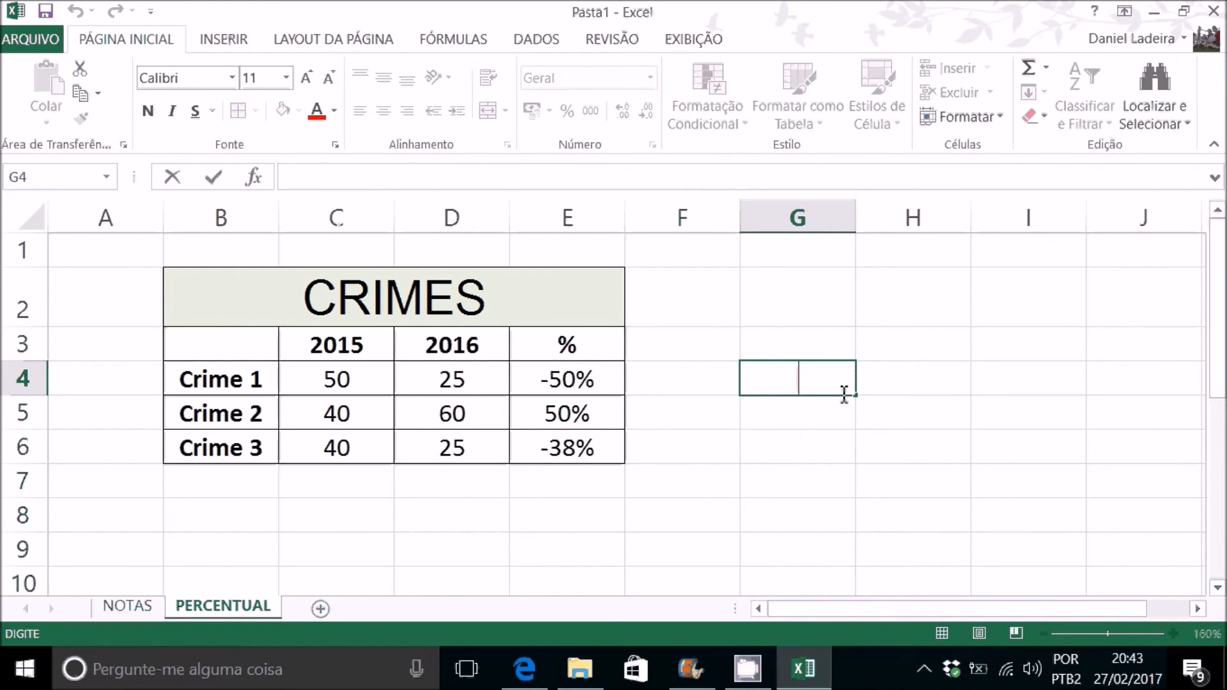
pyautogui.write('=3')
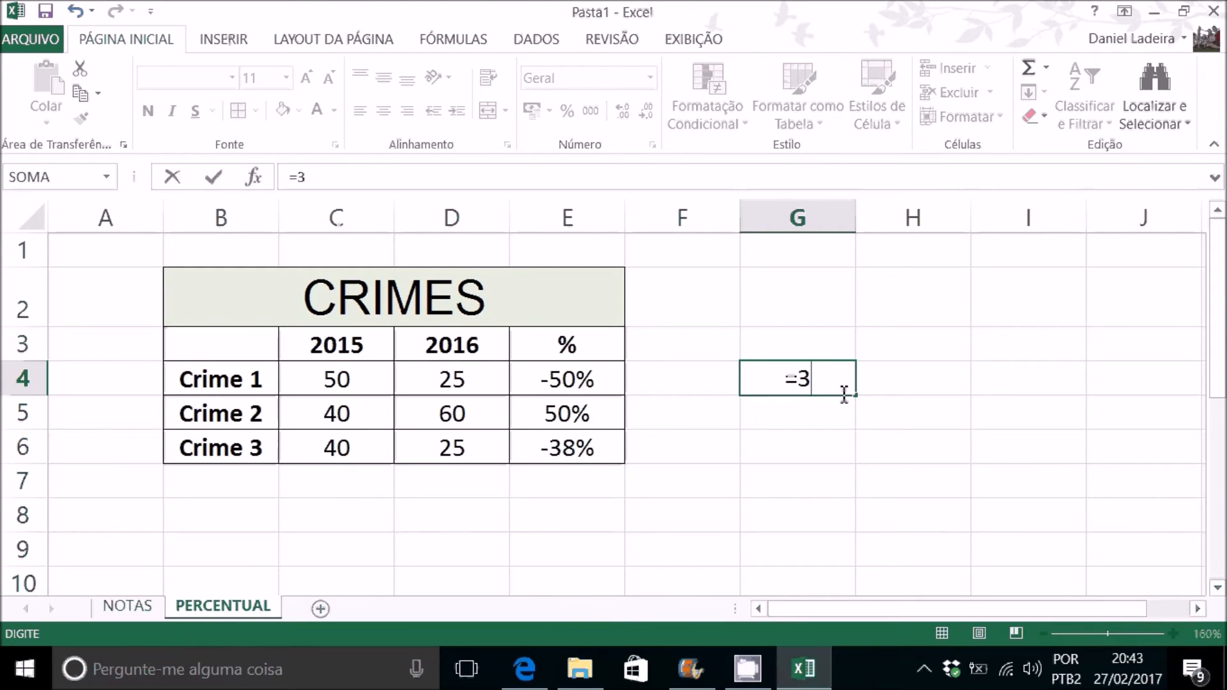
pyautogui.write('^2')
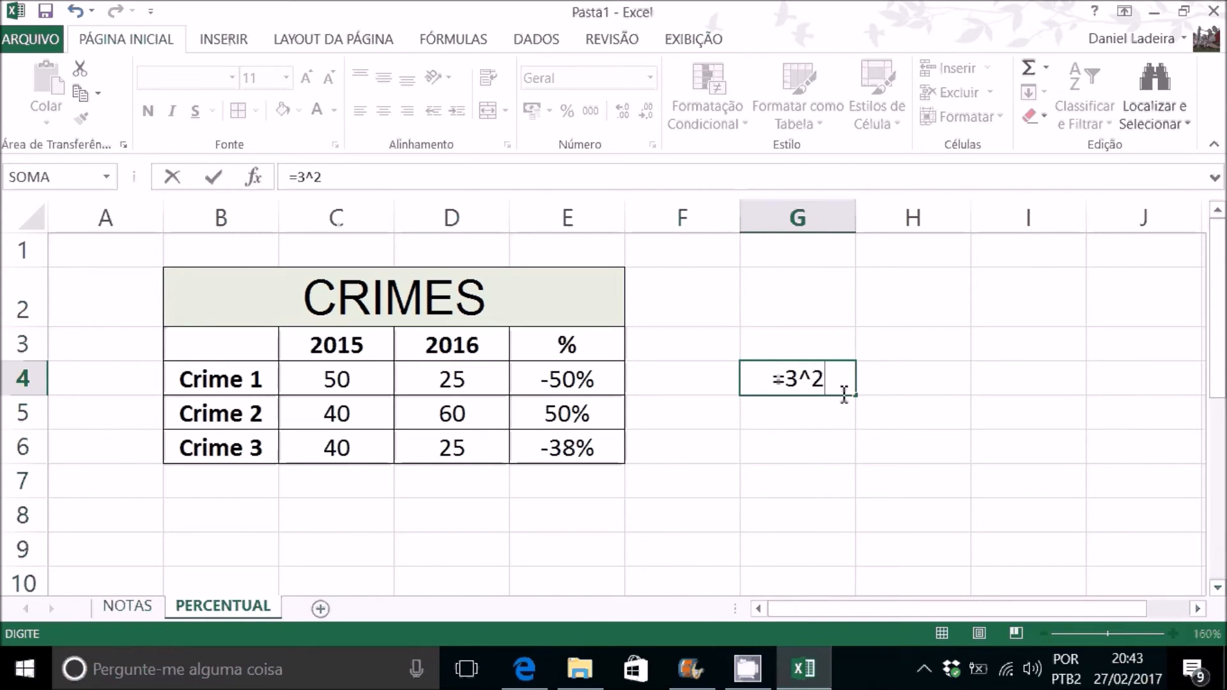
pyautogui.press('Return')
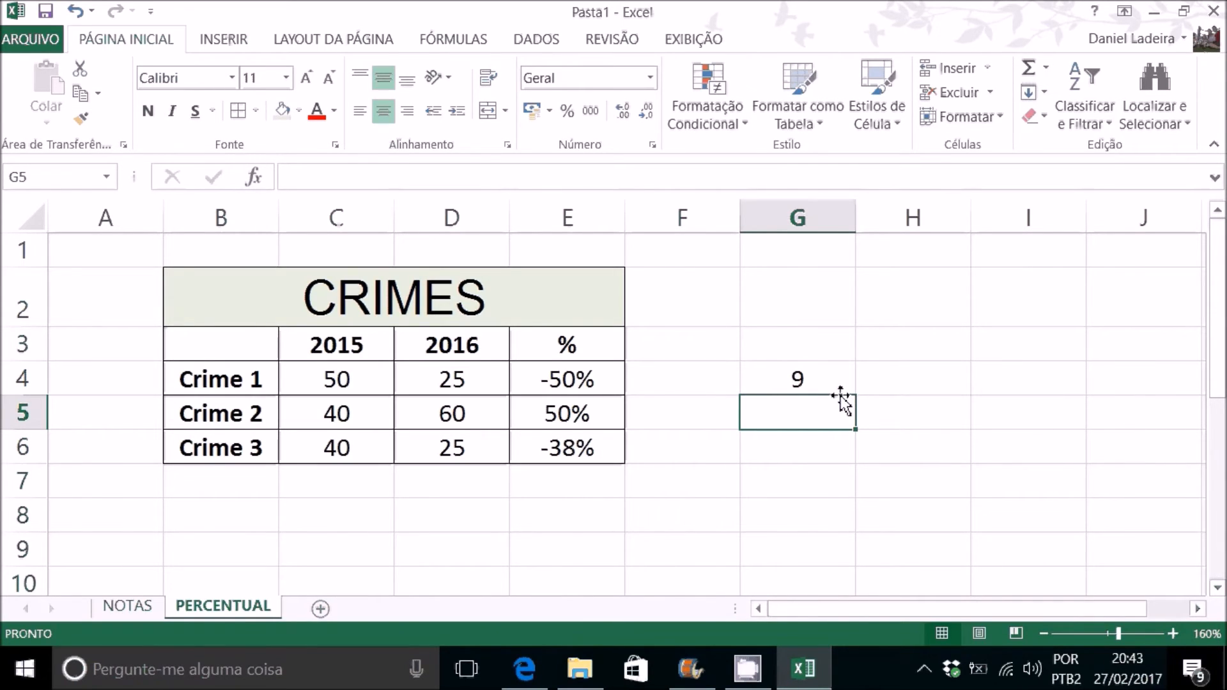
pyautogui.click(821, 385)
pyautogui.click(819, 410)
pyautogui.click(799, 378)
pyautogui.doubleClick(808, 380)
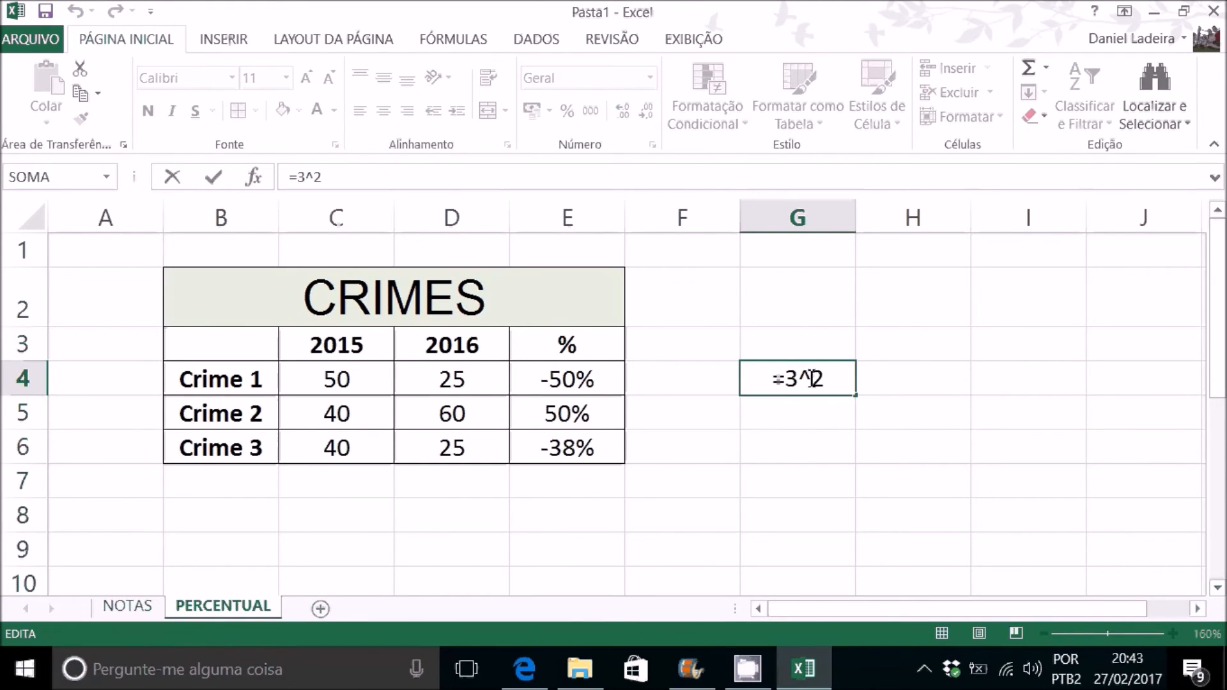
# Step: Enter the power formula =2^3 in cell G5
pyautogui.click(817, 417)
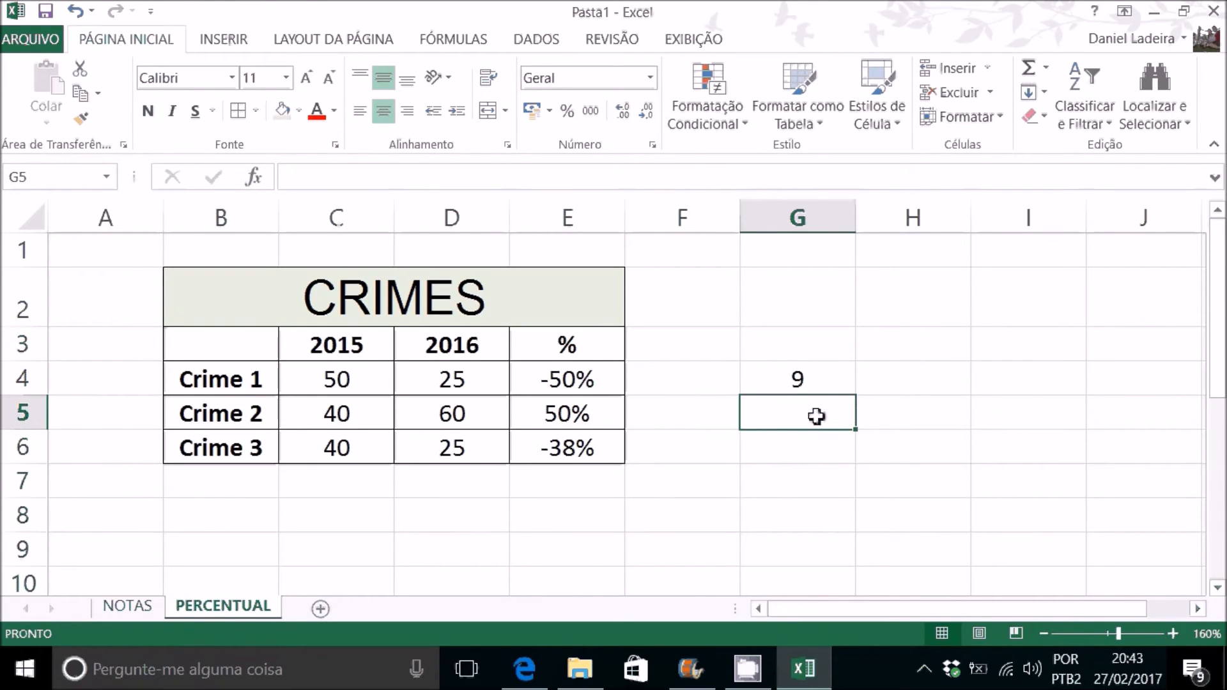
pyautogui.write('2')
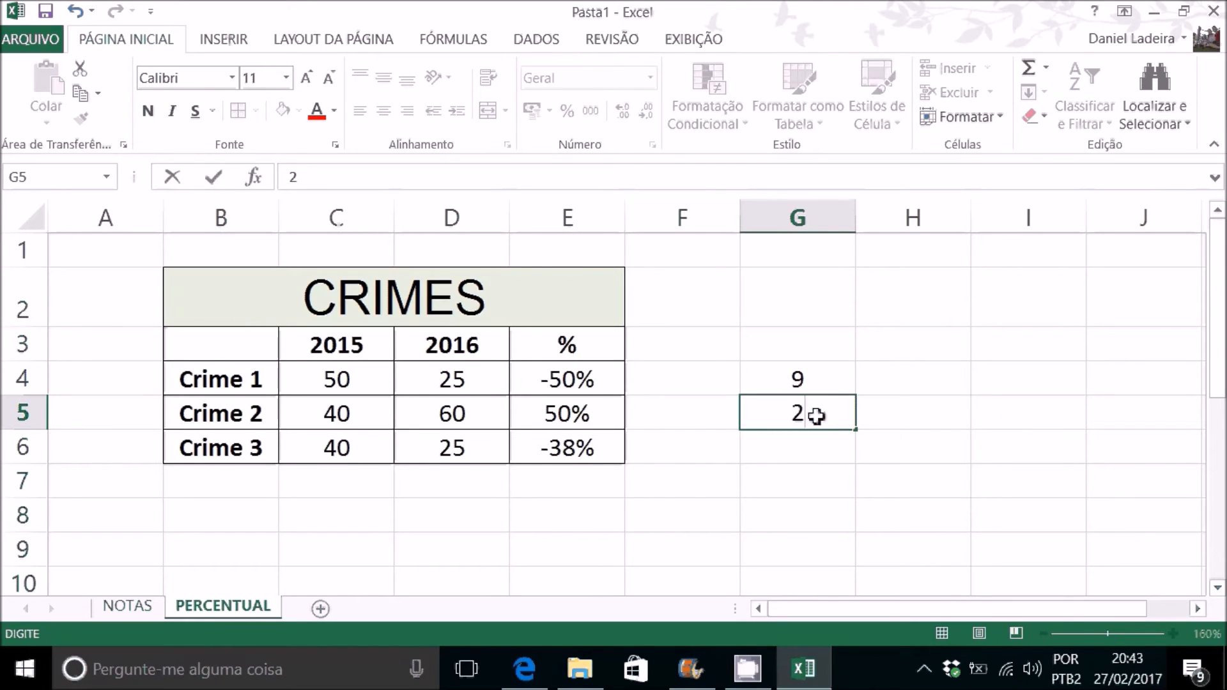
pyautogui.press('BackSpace')
pyautogui.write('=2')
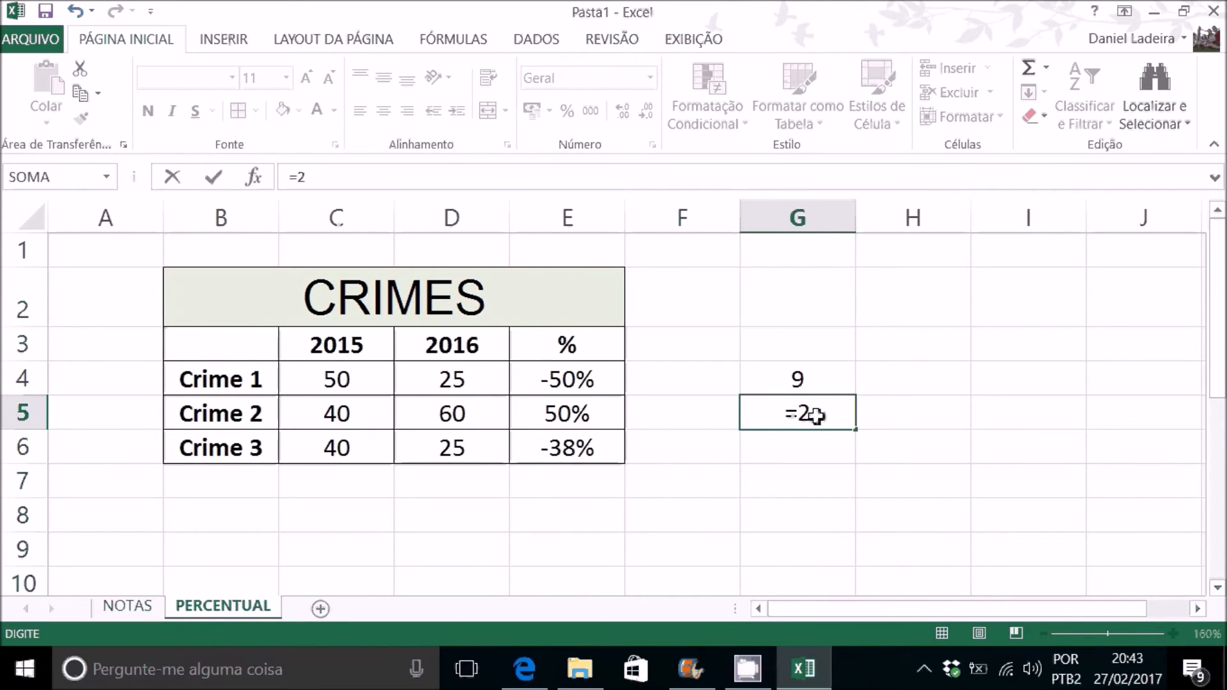
pyautogui.write('^')
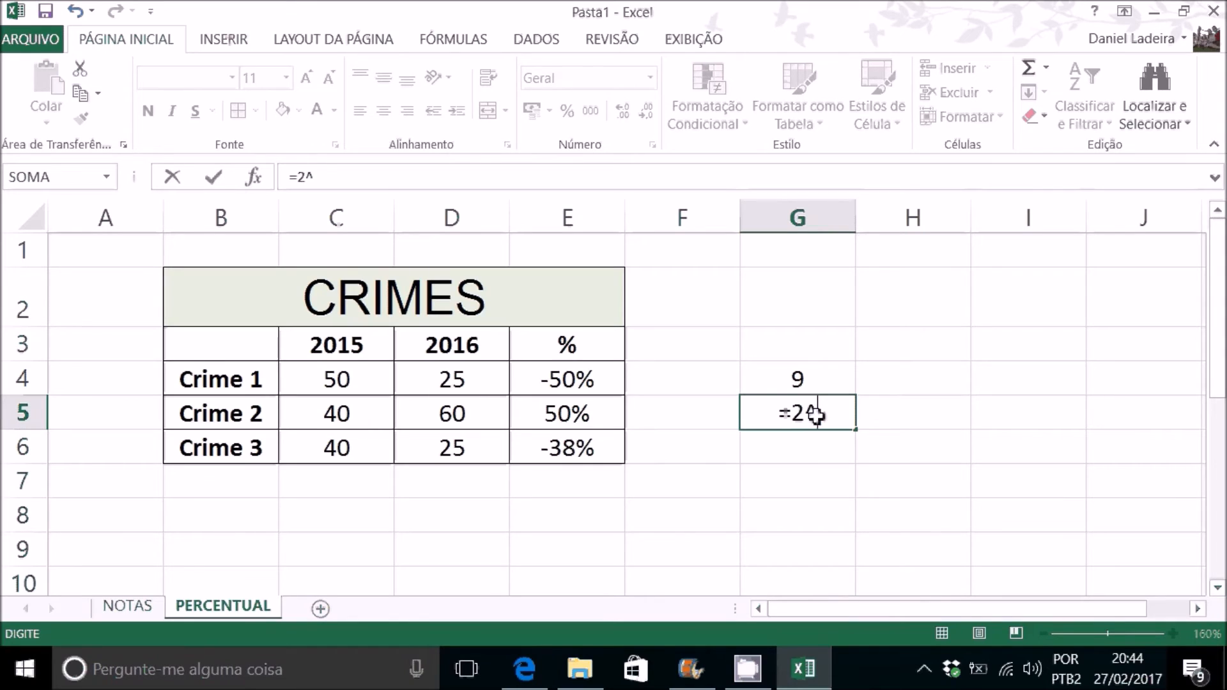
pyautogui.write('3')
pyautogui.press('Return')
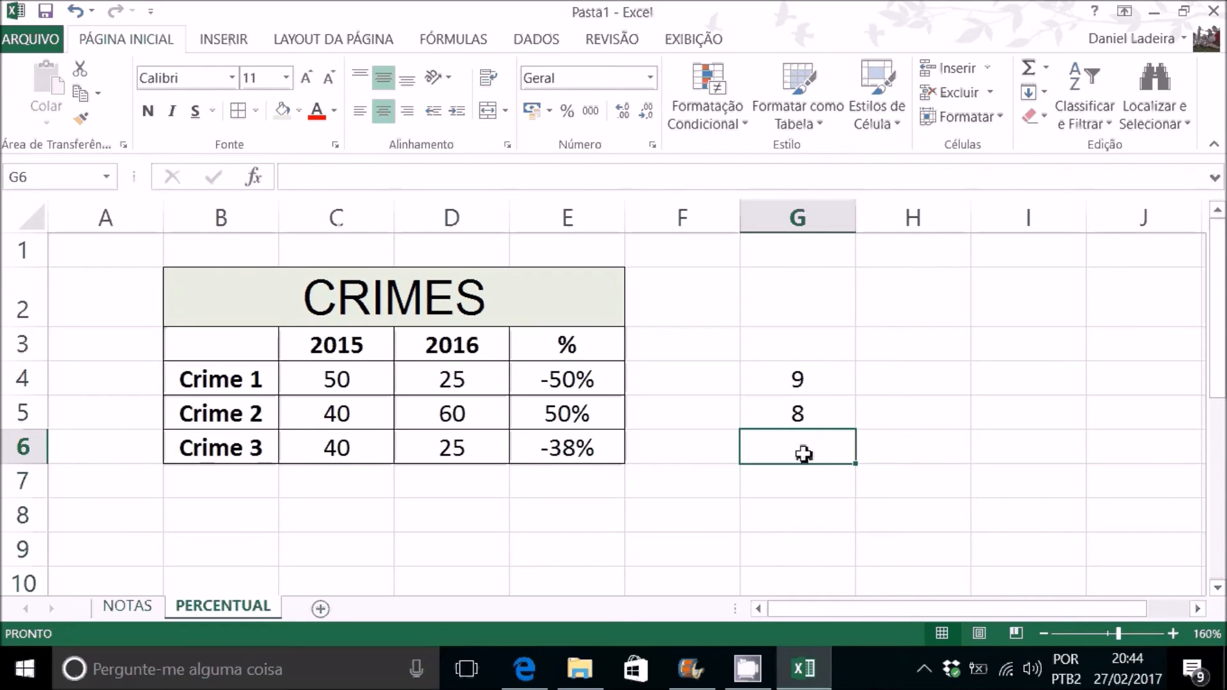
# Step: Calculate the square root of 9 in cell G6 with the formula =9^(1/2)
pyautogui.write('=')
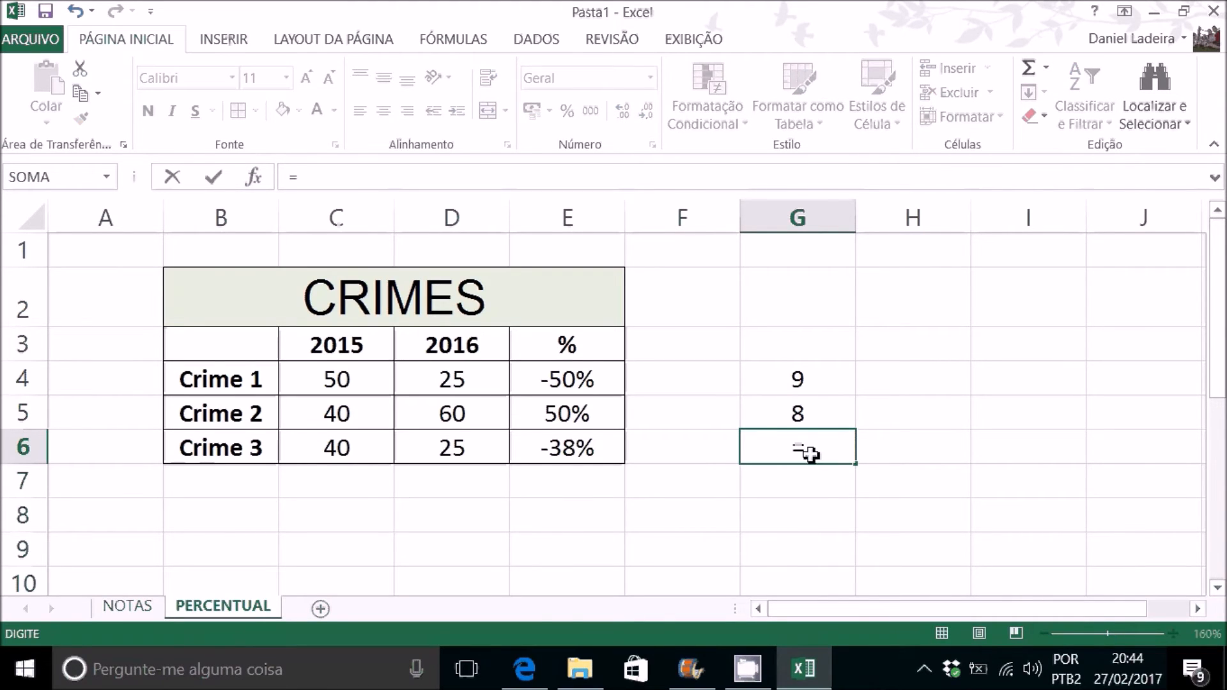
pyautogui.write('9^(')
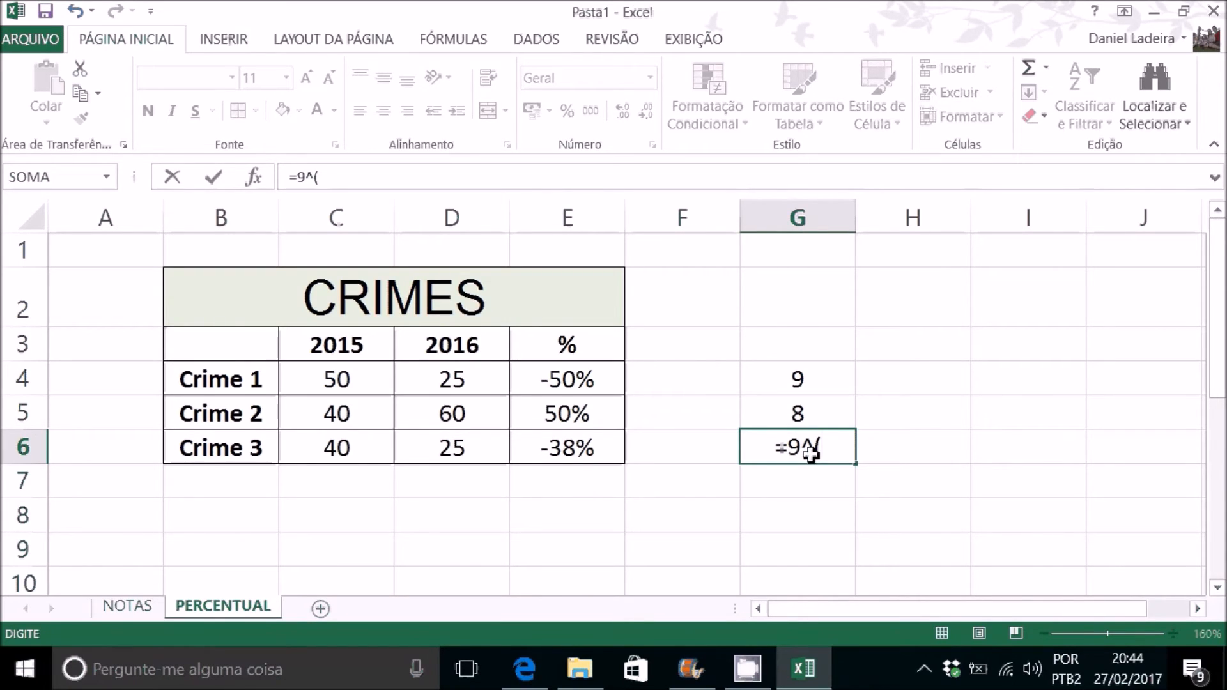
pyautogui.write('1')
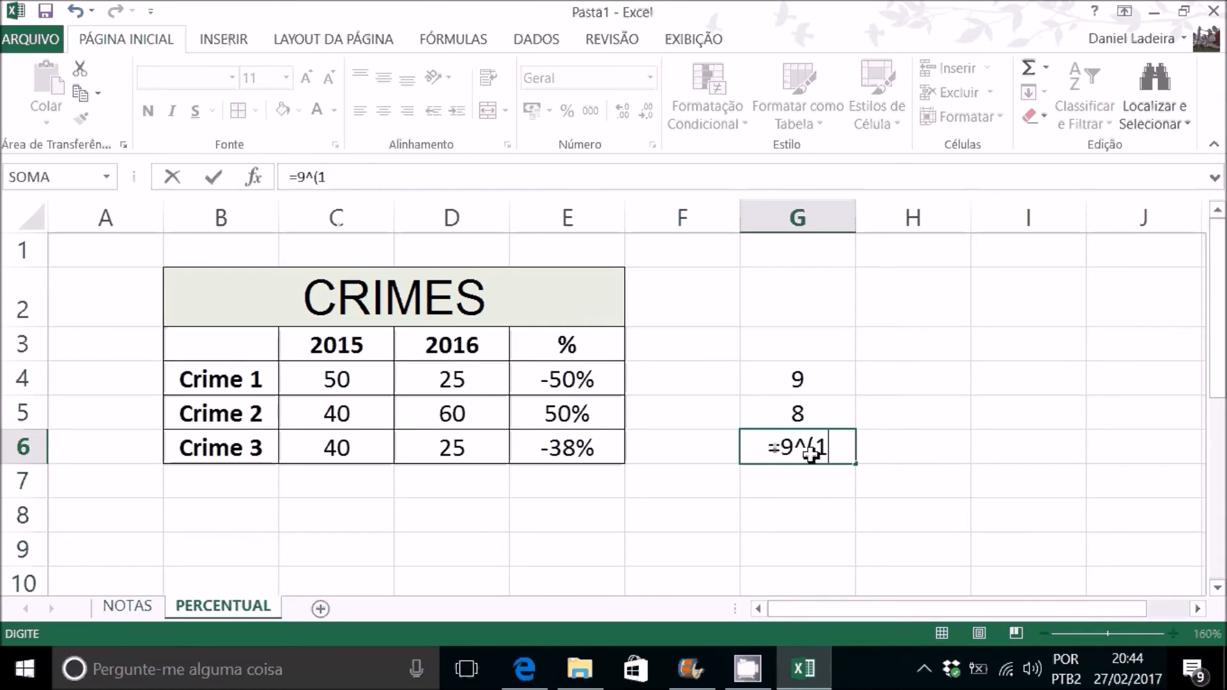
pyautogui.write('/2')
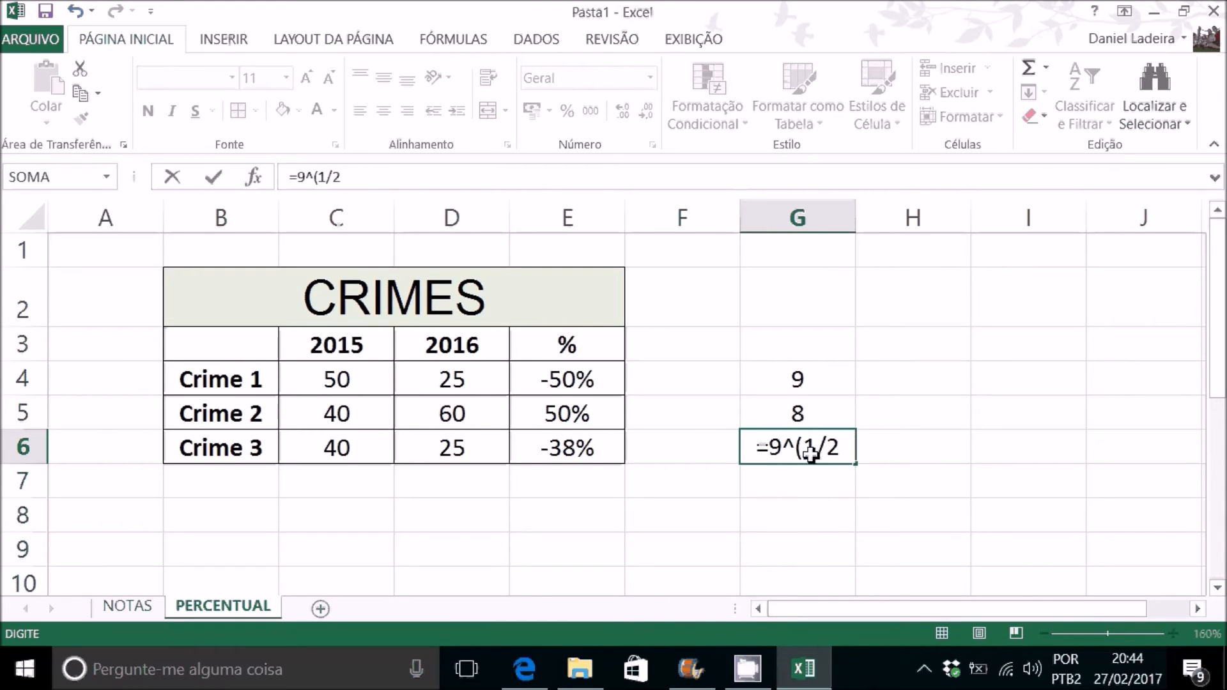
pyautogui.write(')')
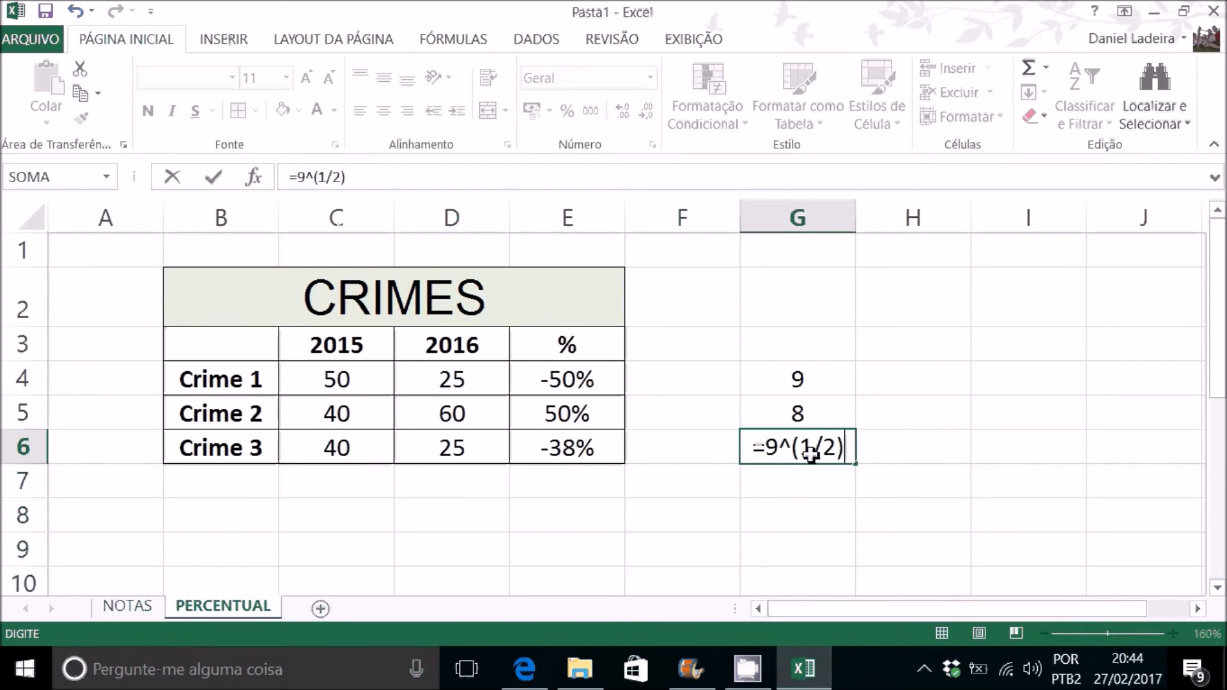
pyautogui.press('Return')
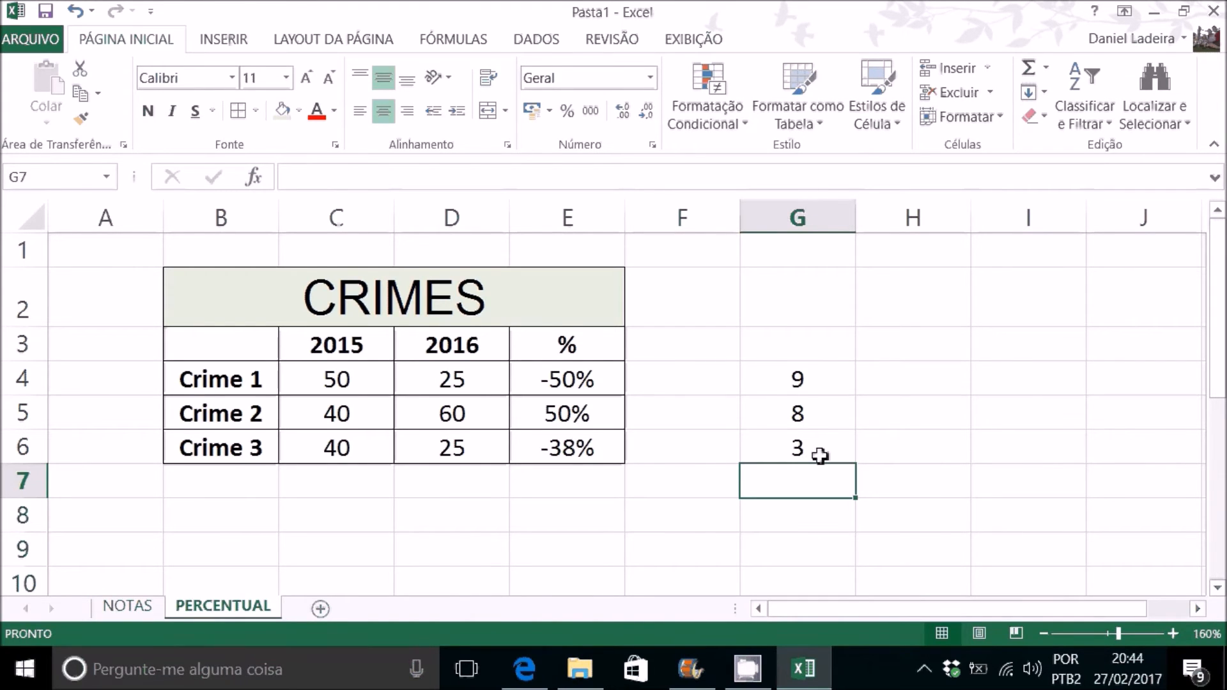
# Step: Clear the practice formulas from G3:G6 beside the CRIMES table
pyautogui.moveTo(821, 347); pyautogui.dragTo(820, 454)
pyautogui.press('Delete')
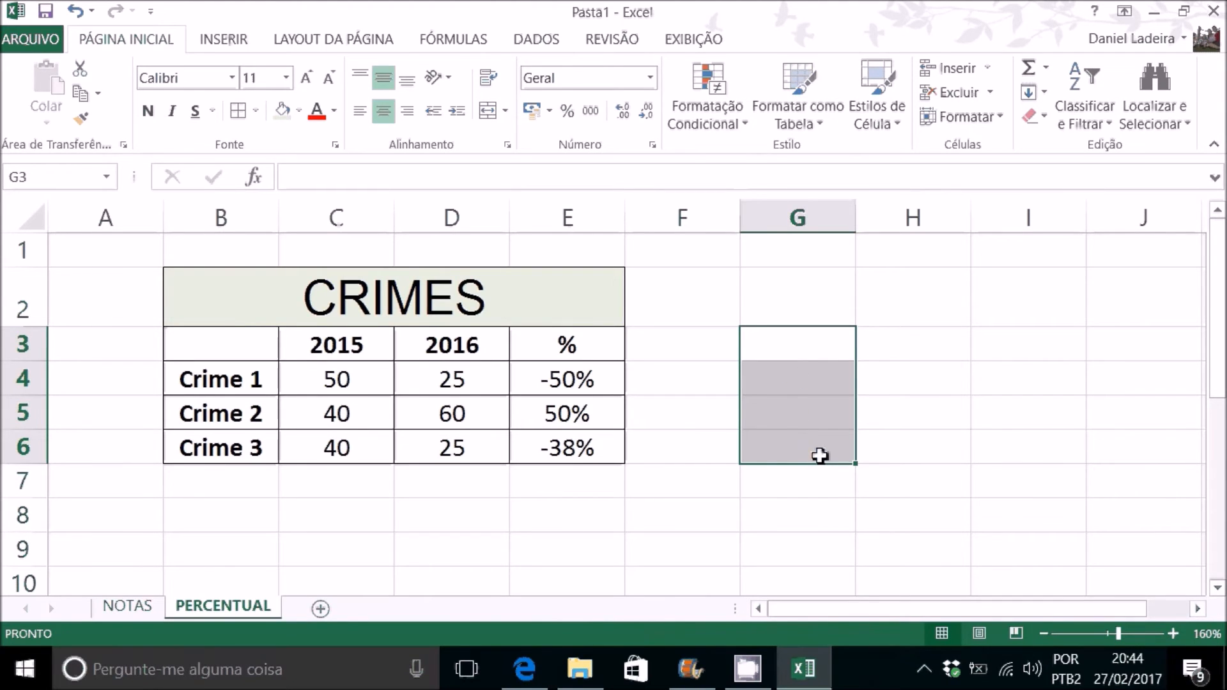
pyautogui.click(904, 367)
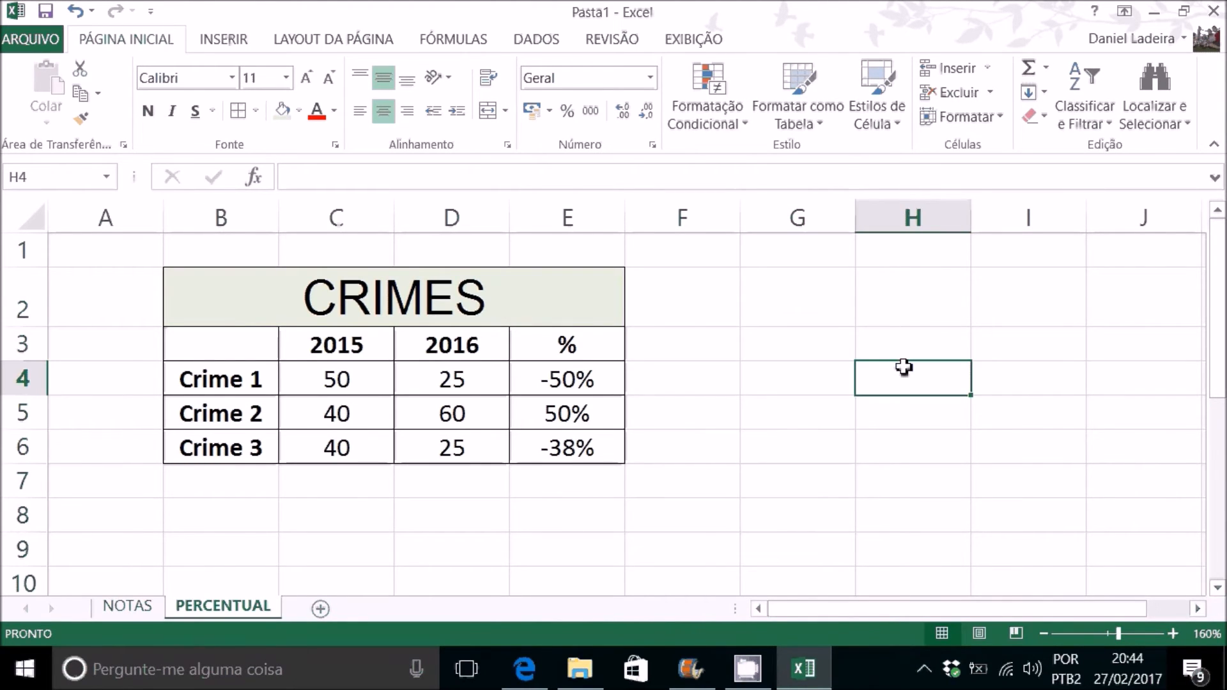
pyautogui.scroll(-3, 903, 367)
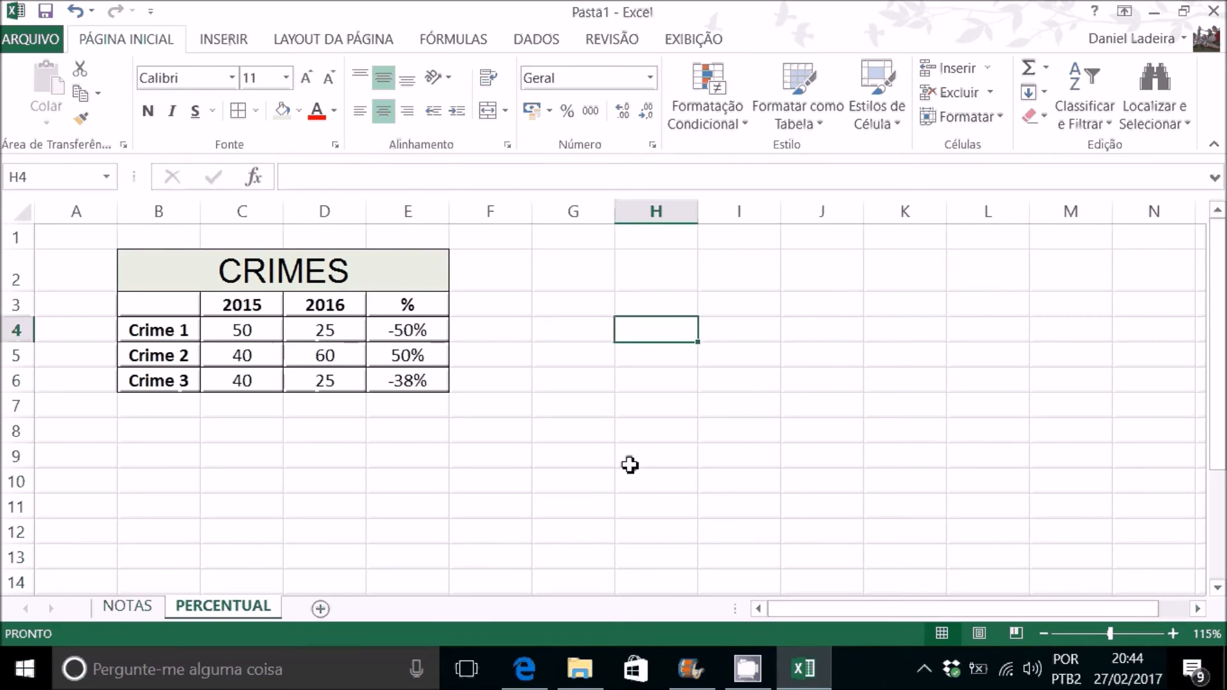
# Step: Open the recommended charts for Aluno 4's subject grades in B3:H4 on the NOTAS sheet
pyautogui.moveTo(342, 332); pyautogui.dragTo(345, 376)
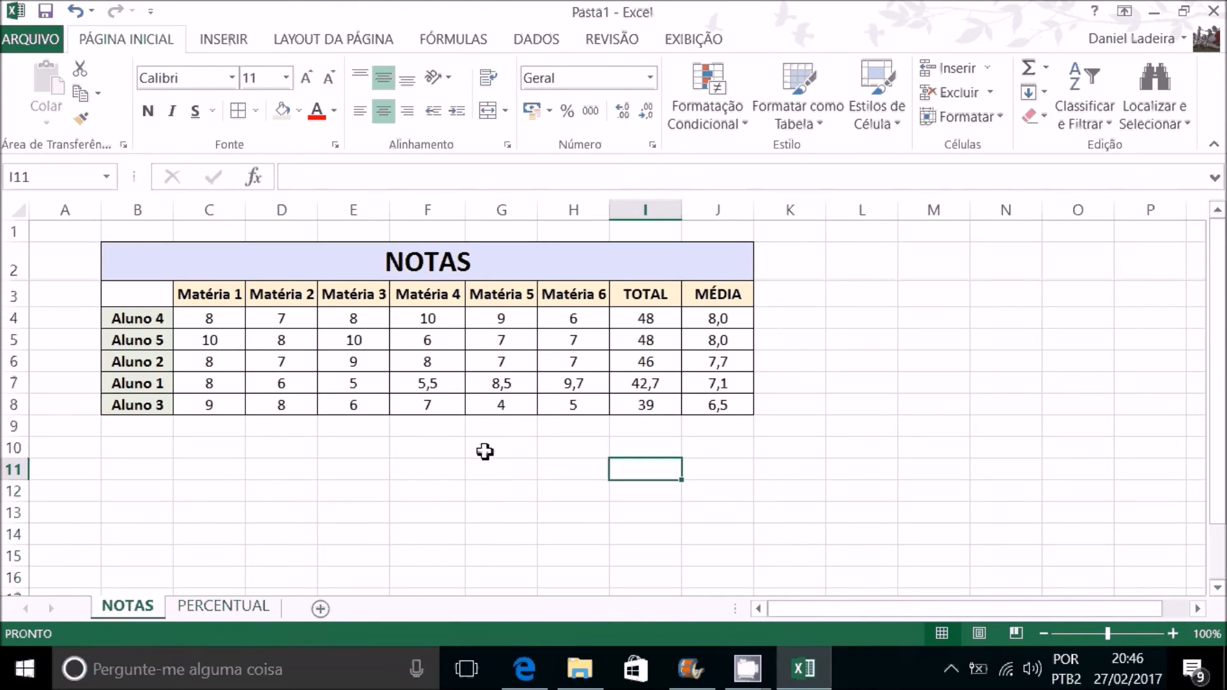
pyautogui.click(491, 455)
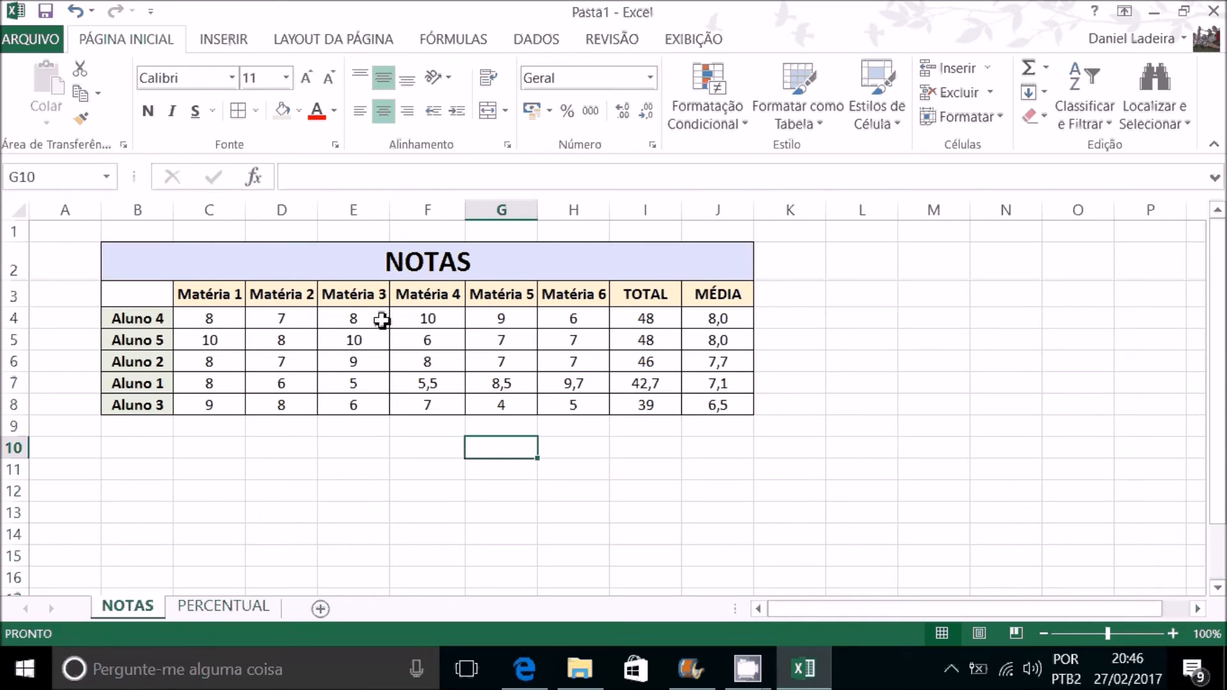
pyautogui.moveTo(148, 295); pyautogui.dragTo(586, 327)
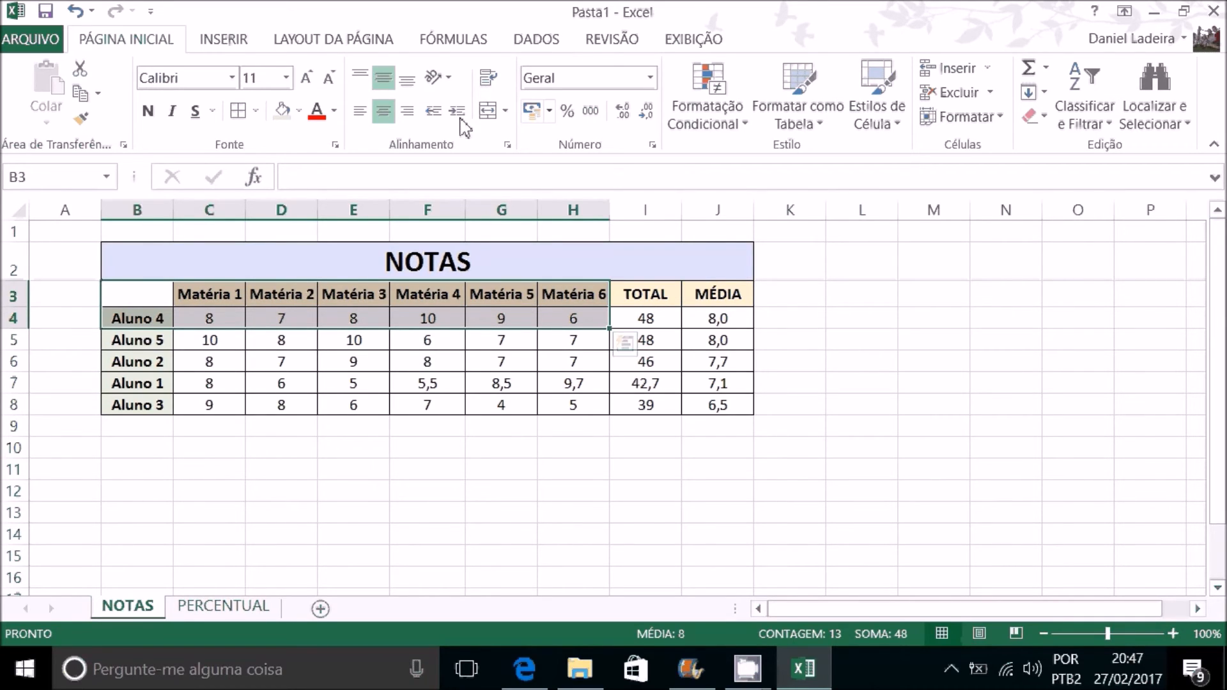
pyautogui.click(236, 46)
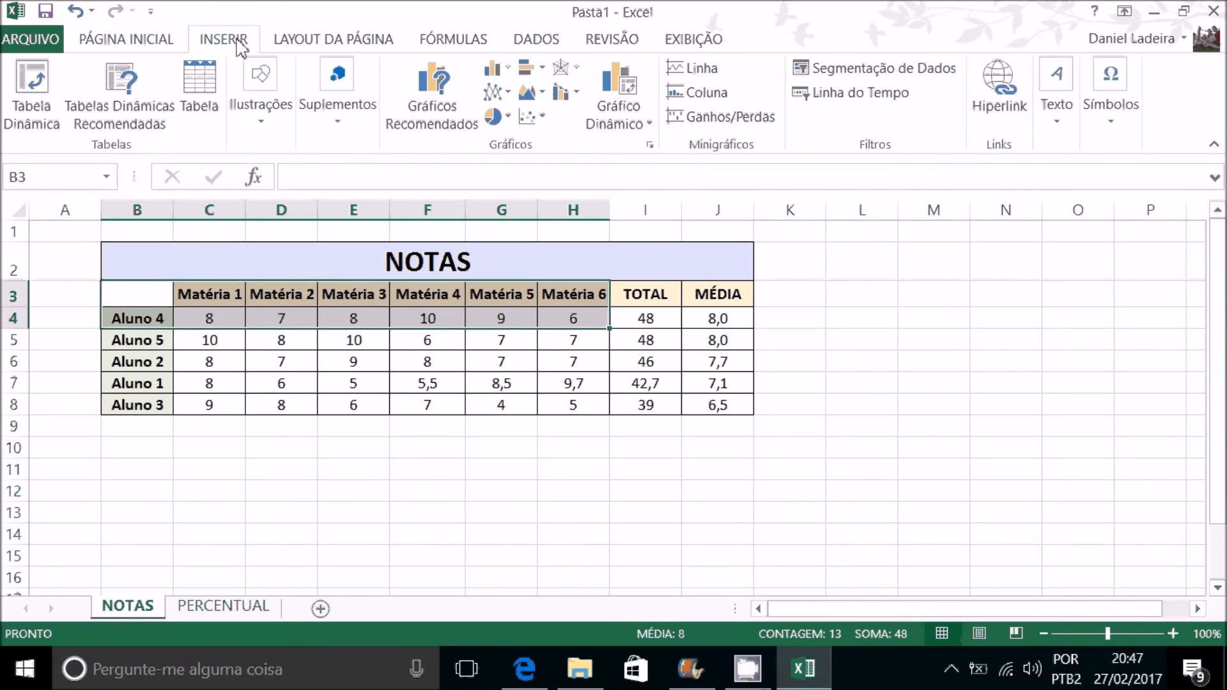
pyautogui.click(437, 105)
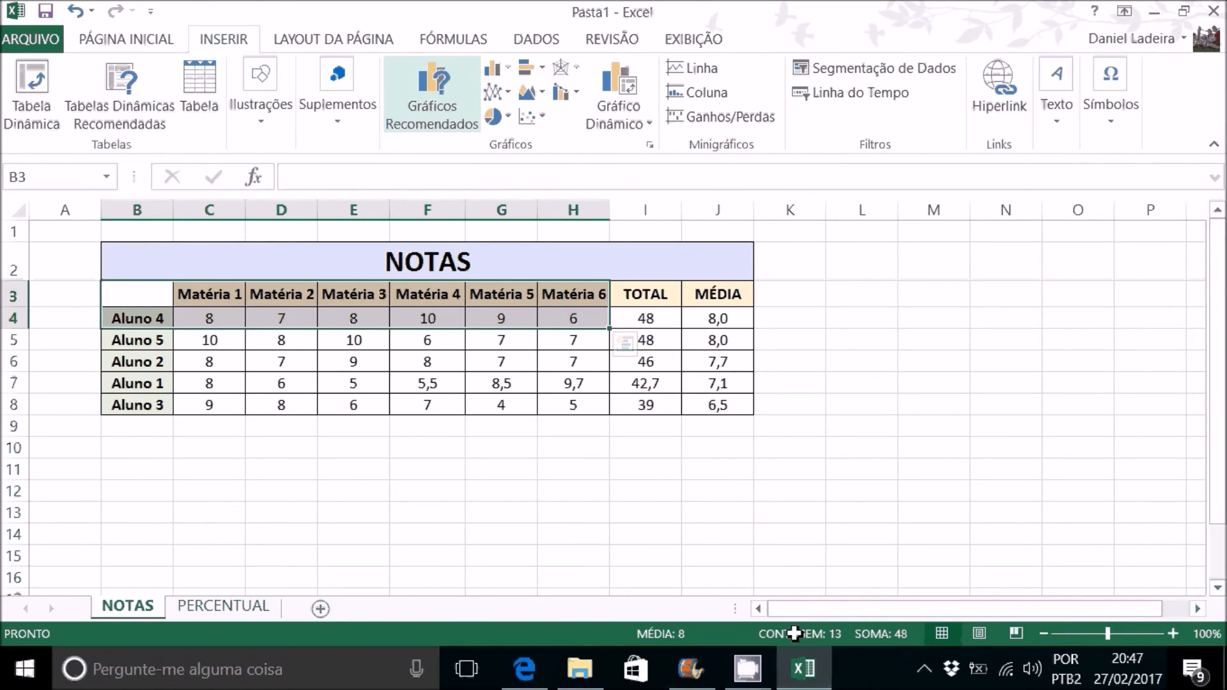
pyautogui.moveTo(772, 30); pyautogui.dragTo(688, 25)
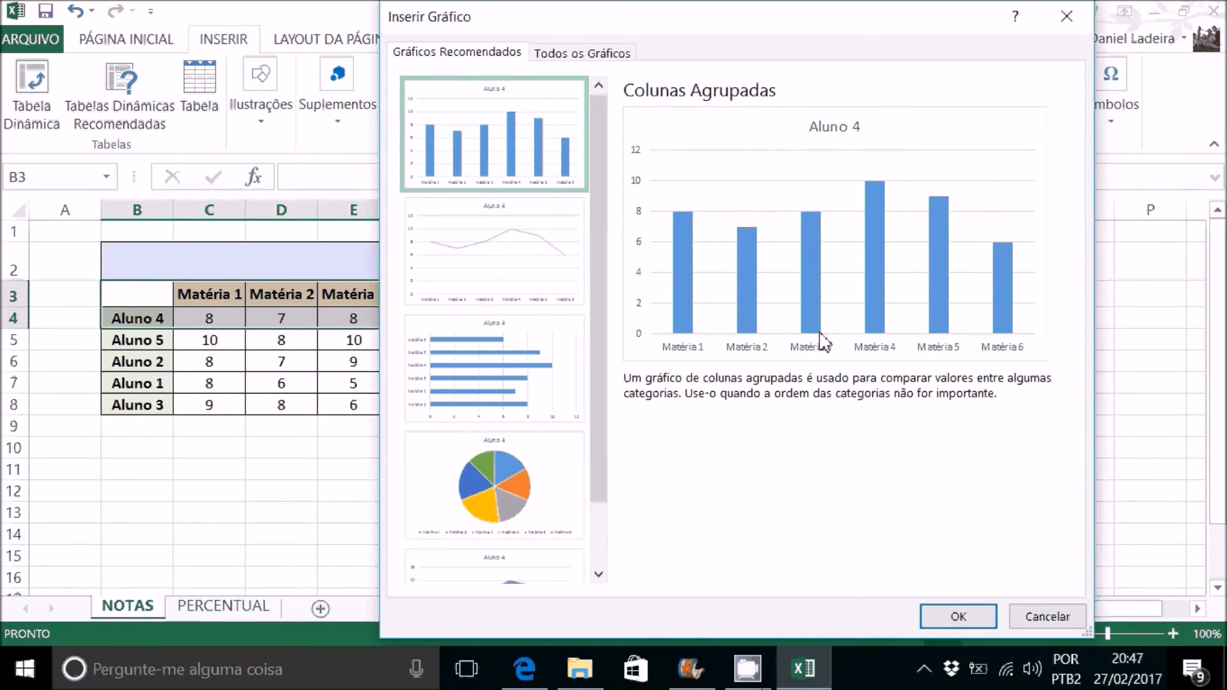
# Step: Preview the recommended clustered bar, line, pie and stacked area charts for Aluno 4's grades
pyautogui.click(495, 374)
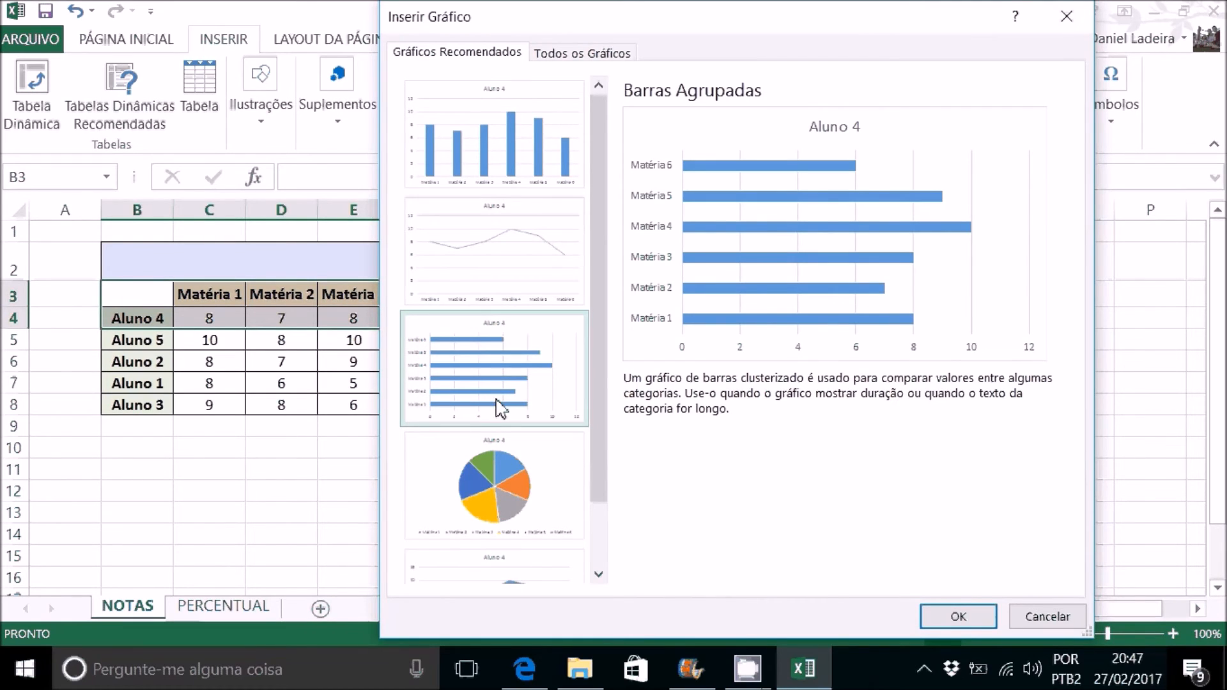
pyautogui.click(536, 254)
pyautogui.scroll(-1, 530, 288)
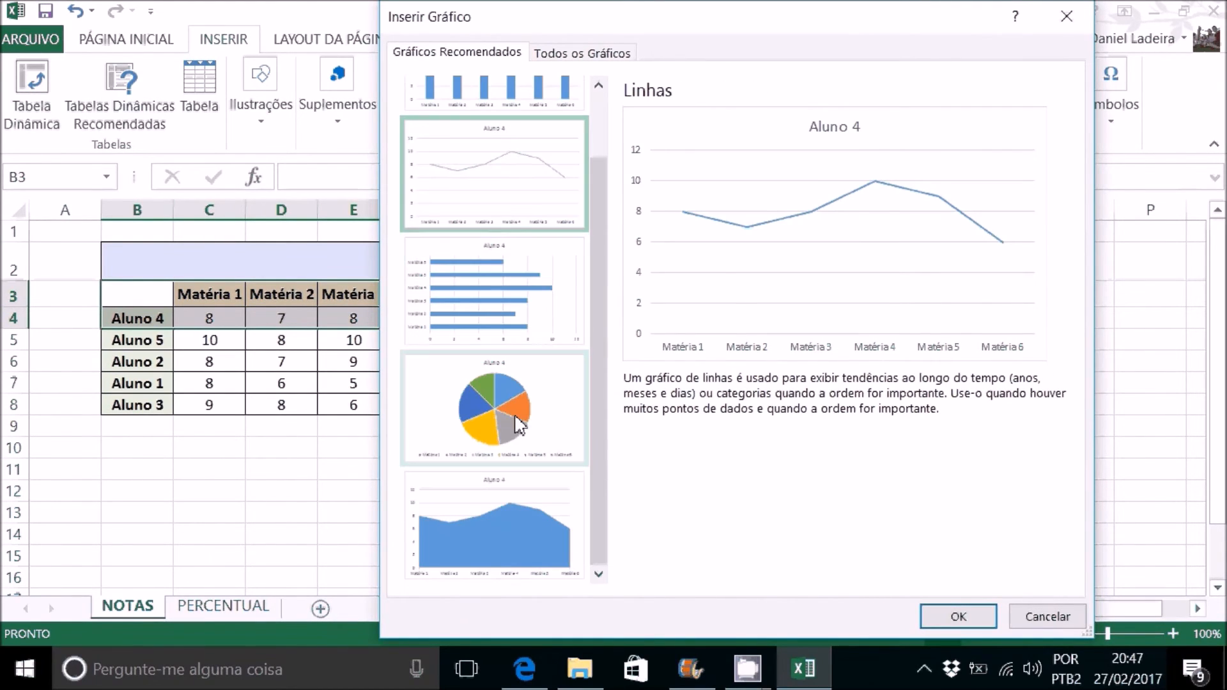
pyautogui.click(511, 424)
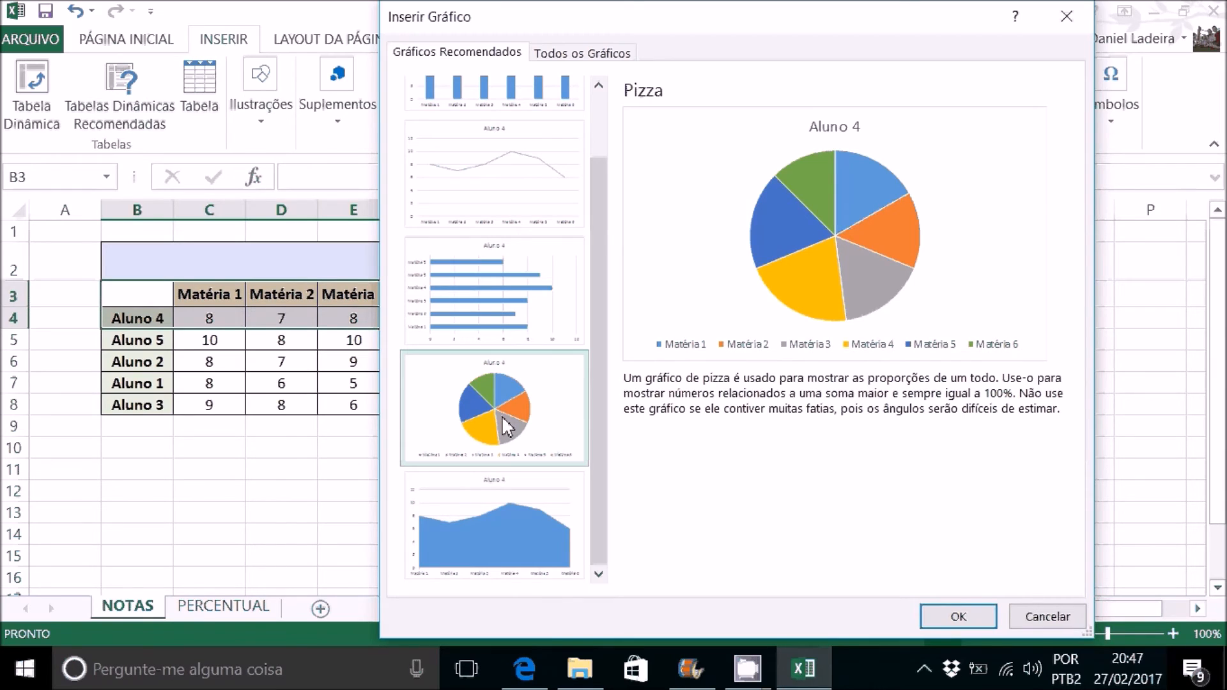
pyautogui.click(526, 527)
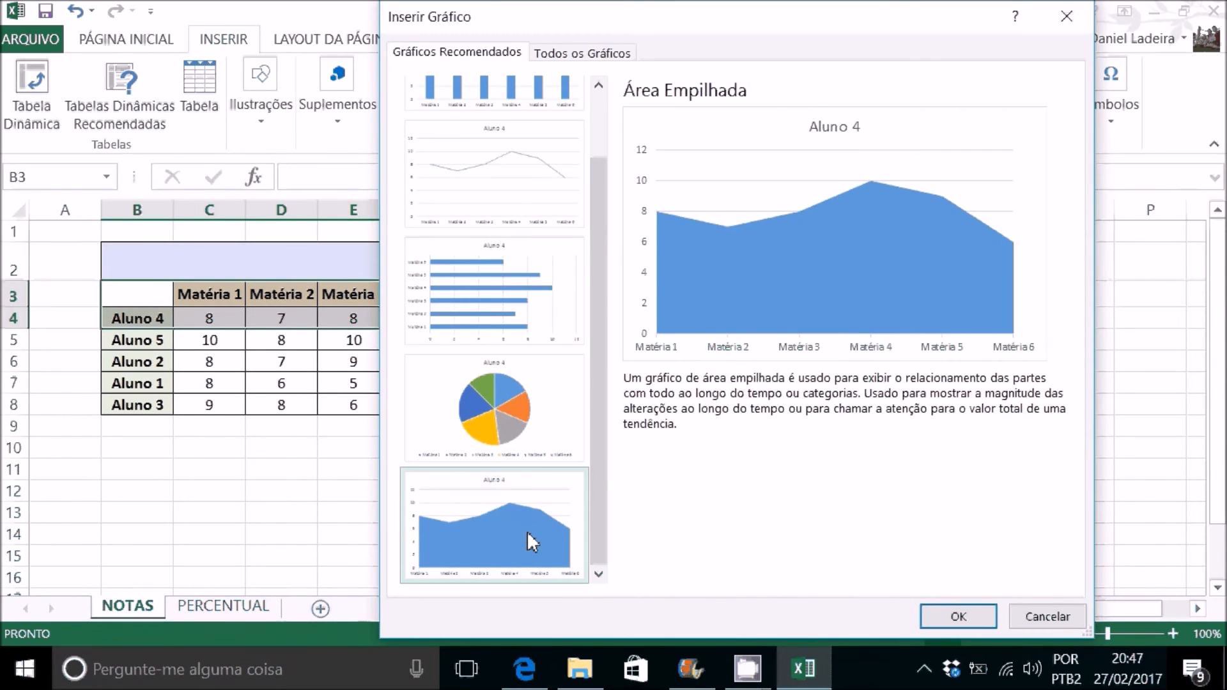
pyautogui.click(506, 195)
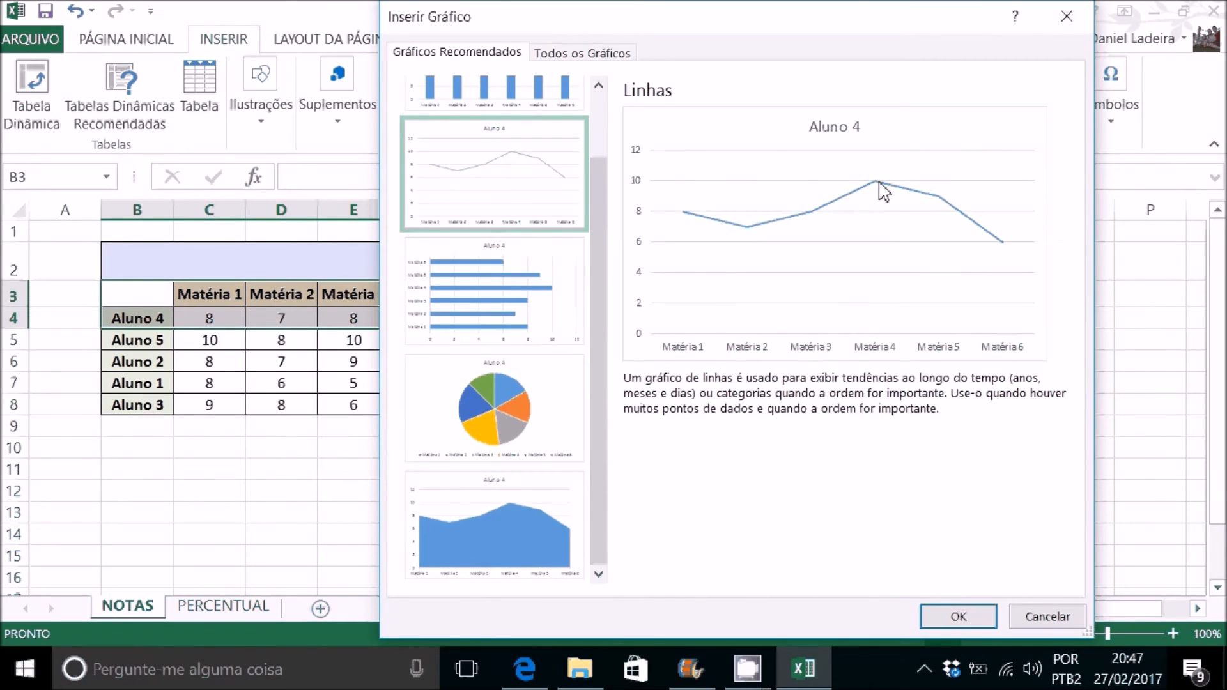
pyautogui.click(501, 530)
pyautogui.scroll(2, 511, 526)
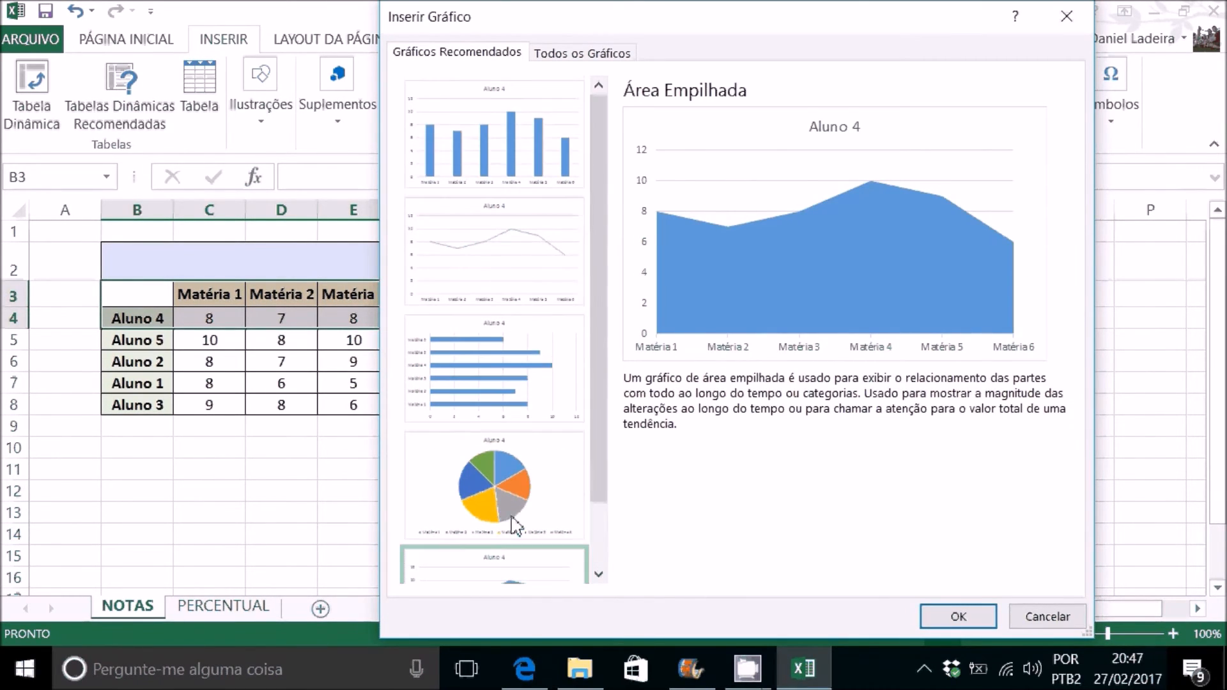
# Step: Compare the clustered column, clustered bar, pie and line chart previews and read their usage descriptions
pyautogui.click(540, 161)
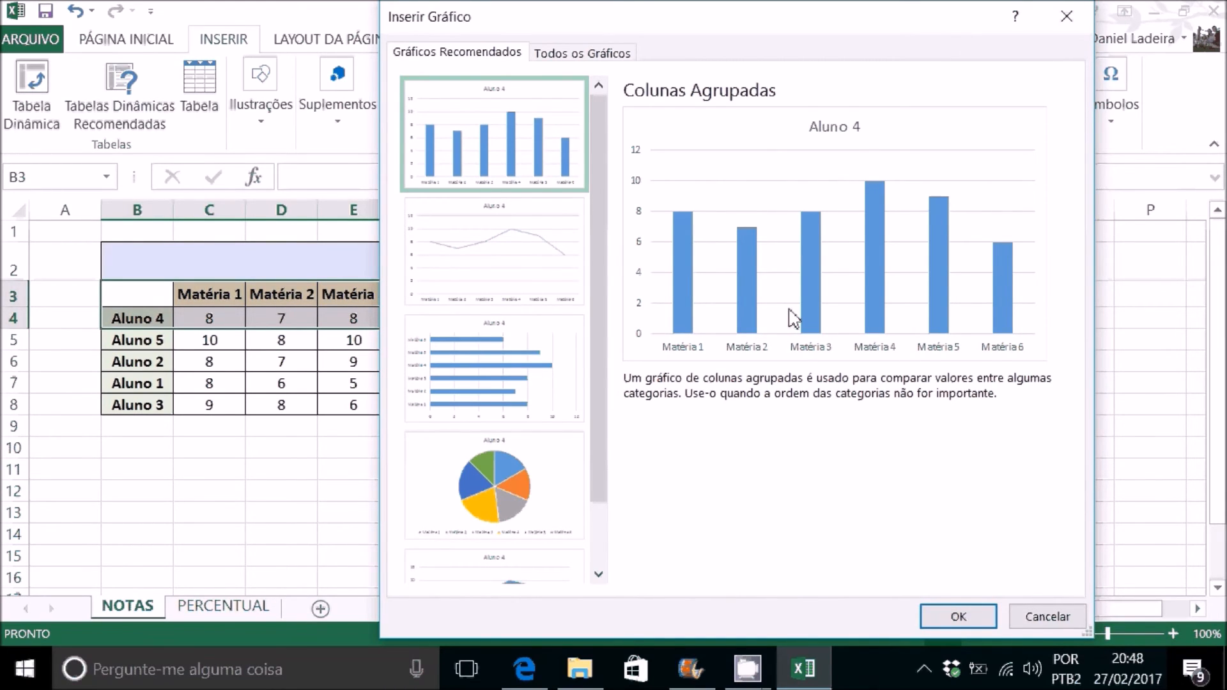
pyautogui.click(543, 392)
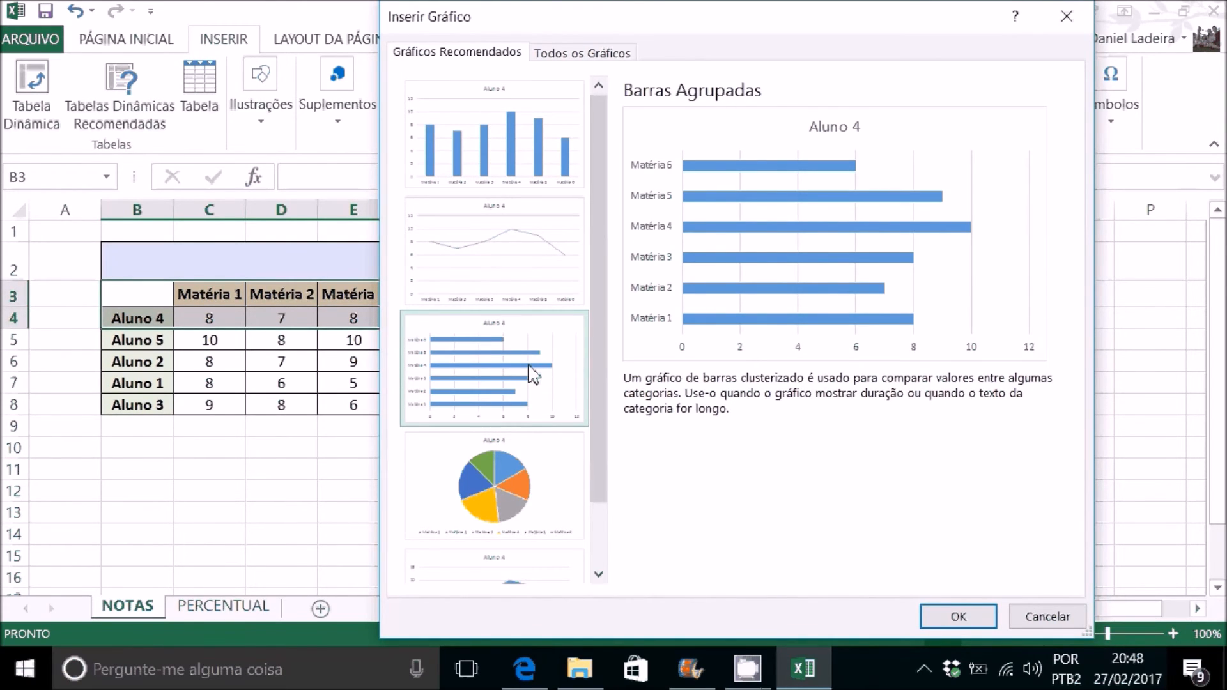
pyautogui.scroll(-1, 532, 373)
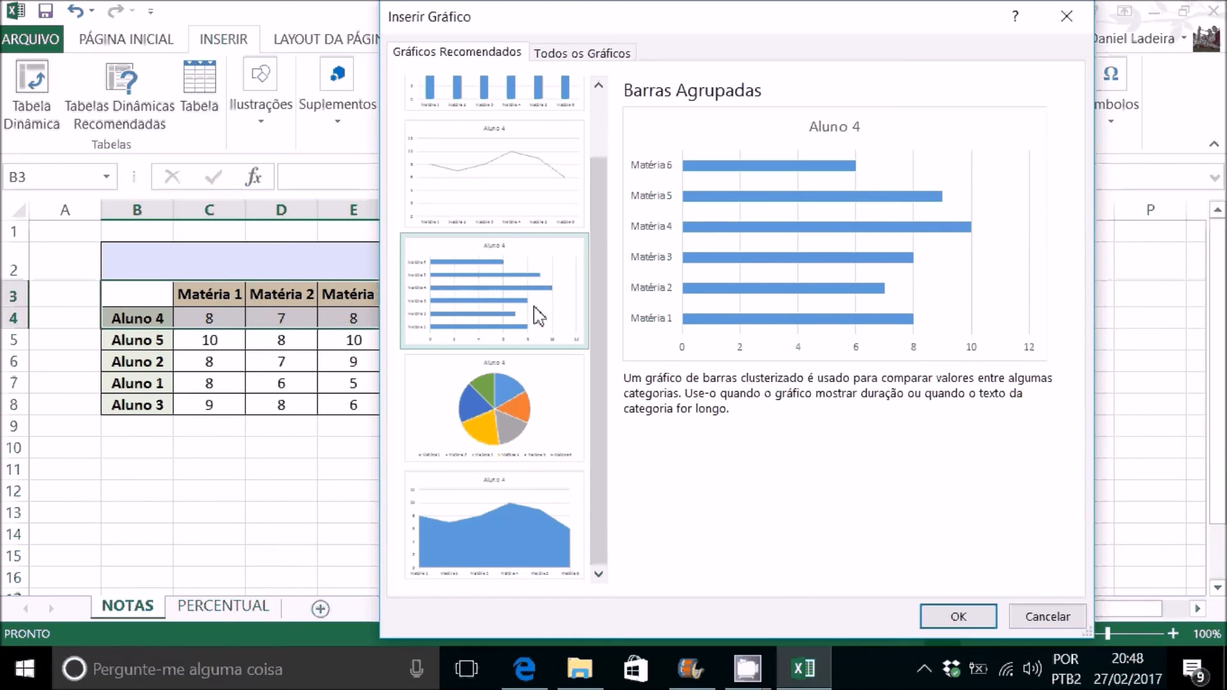
pyautogui.click(505, 408)
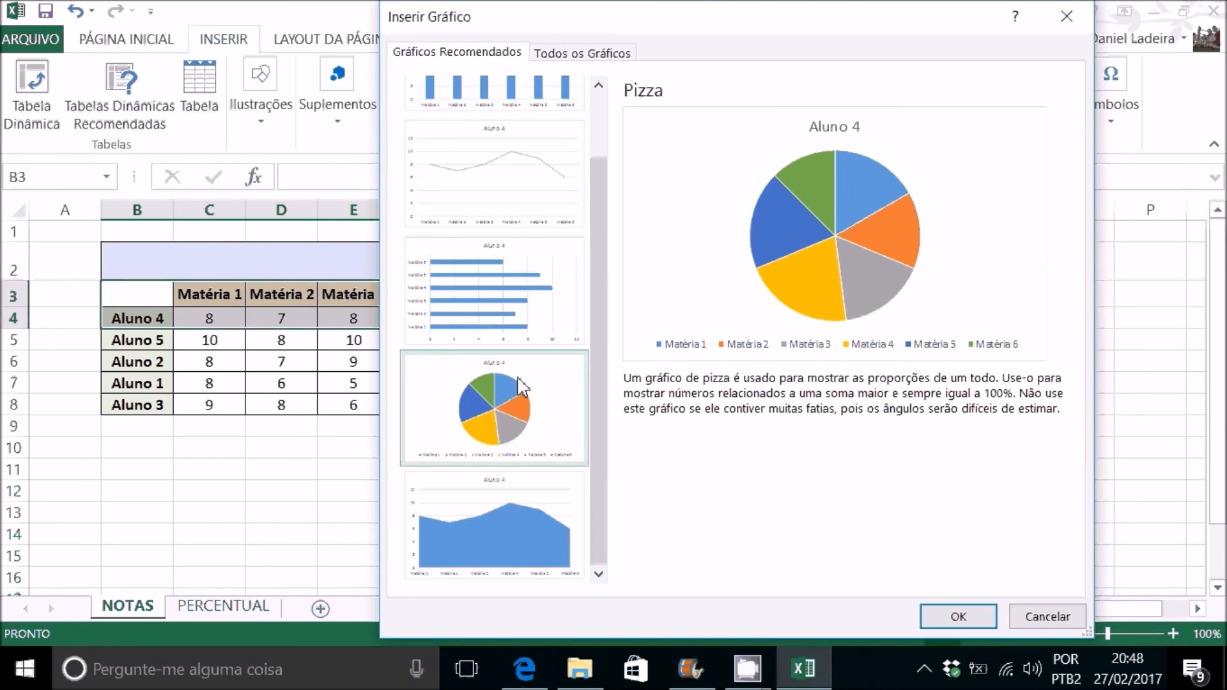
pyautogui.scroll(3, 496, 401)
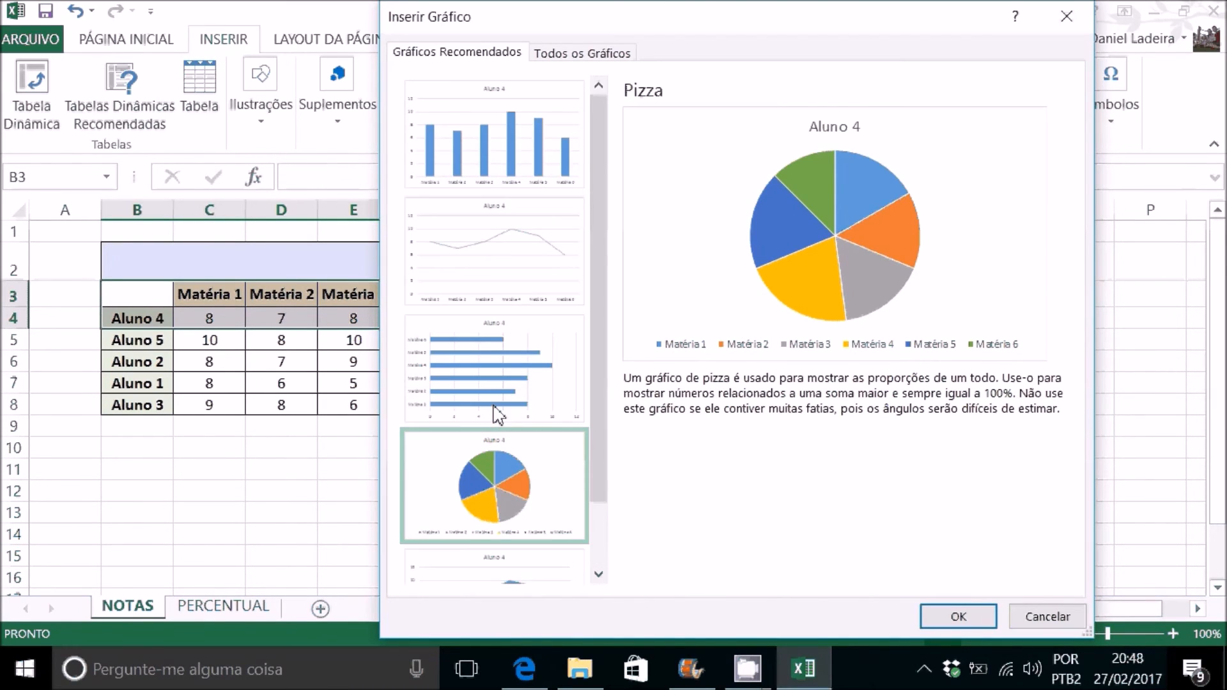
pyautogui.click(522, 247)
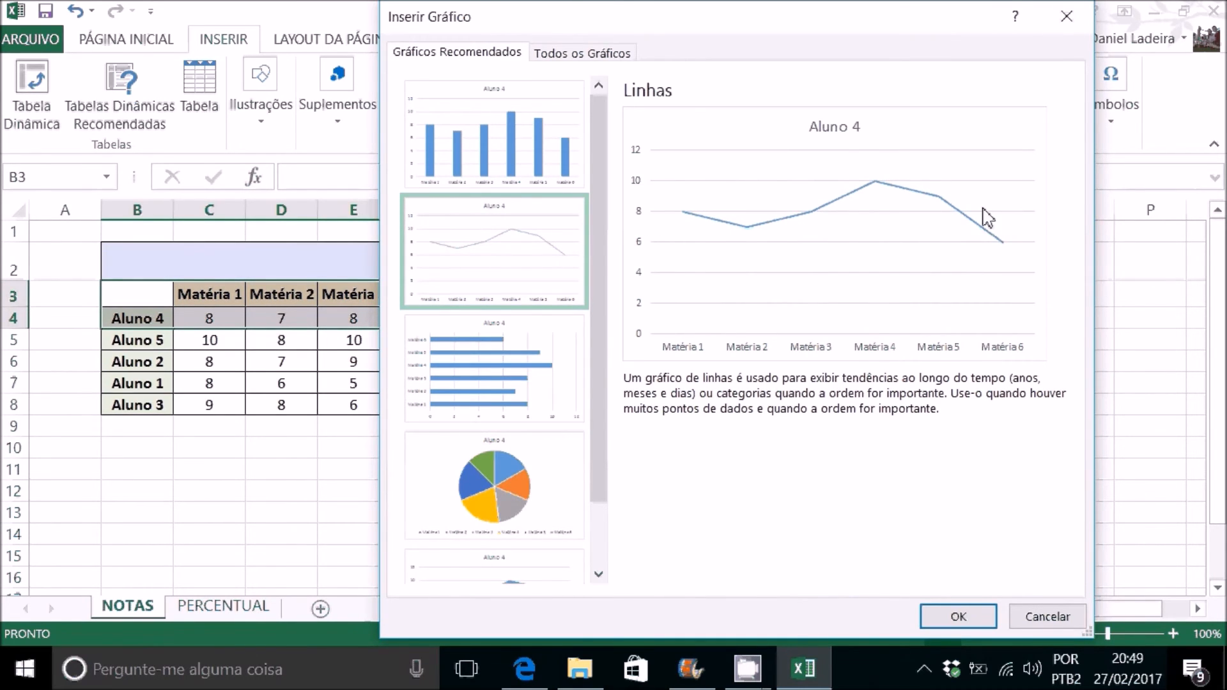
# Step: Insert a clustered column chart of Aluno 4's grades and place it beside the NOTAS table without covering the data
pyautogui.click(531, 146)
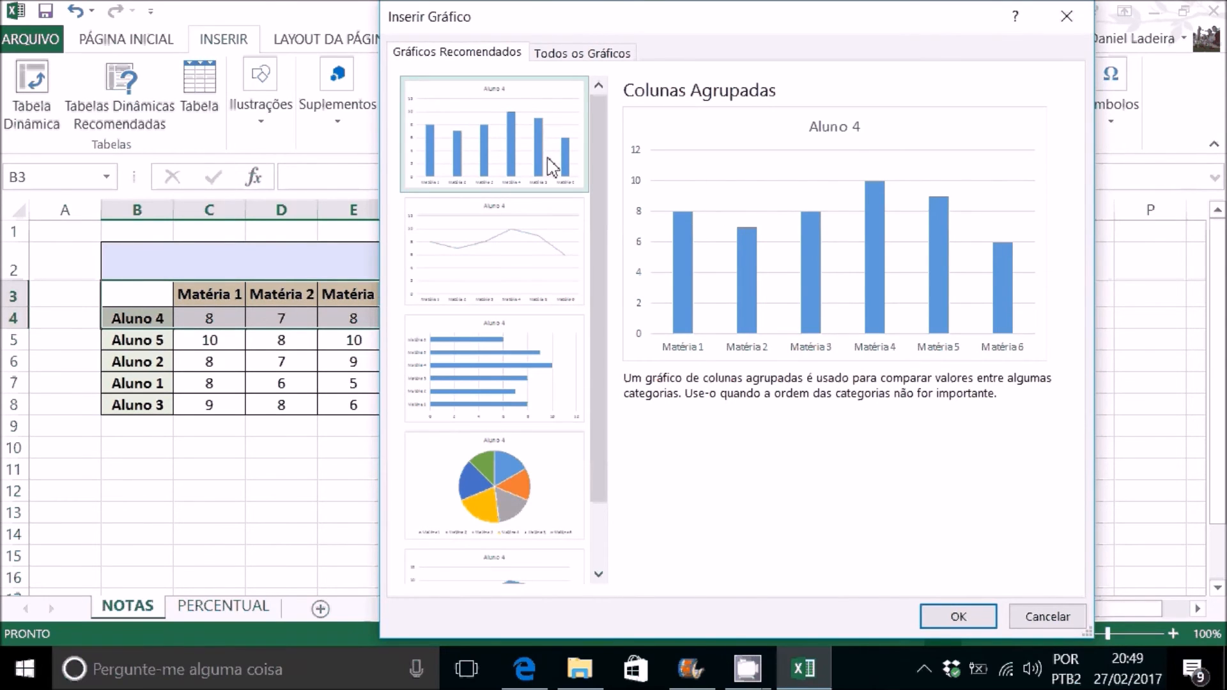
pyautogui.click(958, 617)
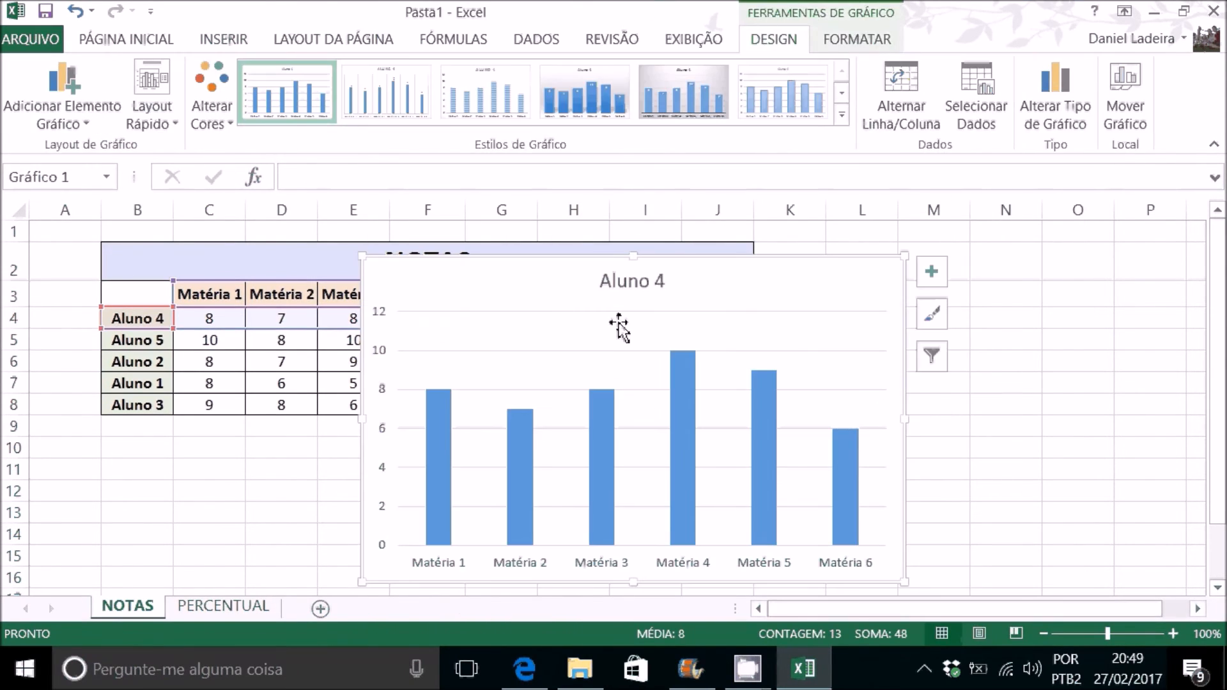
pyautogui.moveTo(729, 260); pyautogui.dragTo(1010, 258)
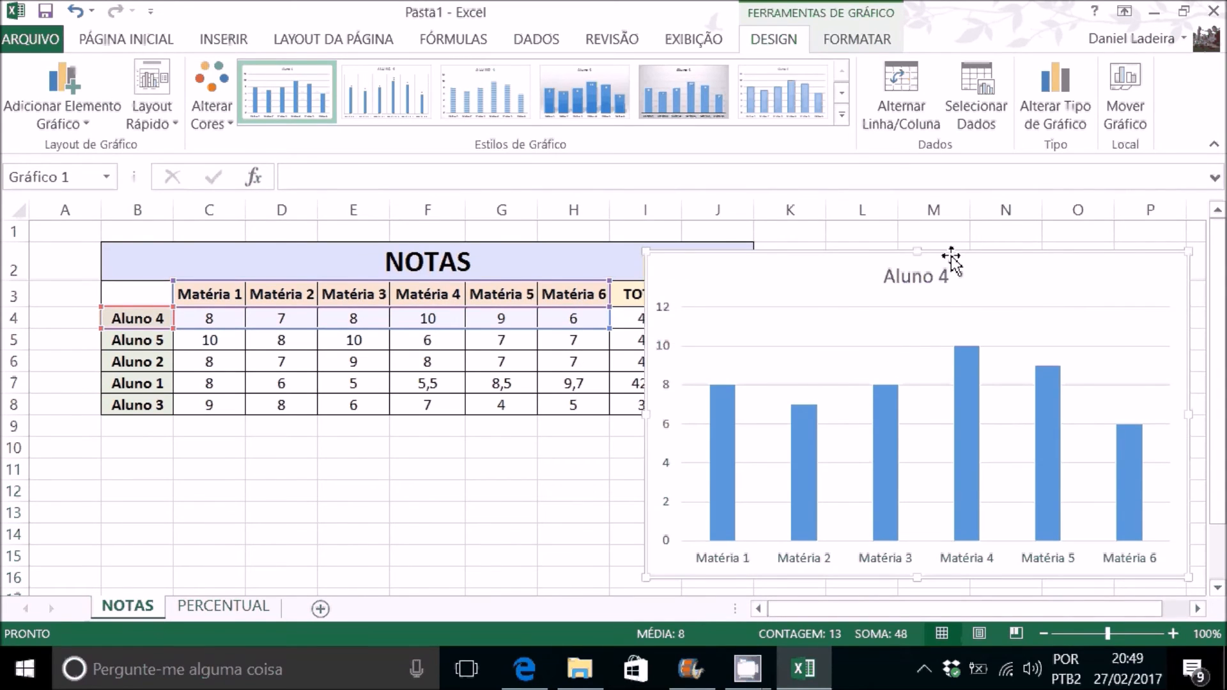
pyautogui.keyDown('ctrl'); pyautogui.scroll(-1, 856, 260); pyautogui.keyUp('ctrl')
pyautogui.moveTo(719, 252); pyautogui.dragTo(825, 245)
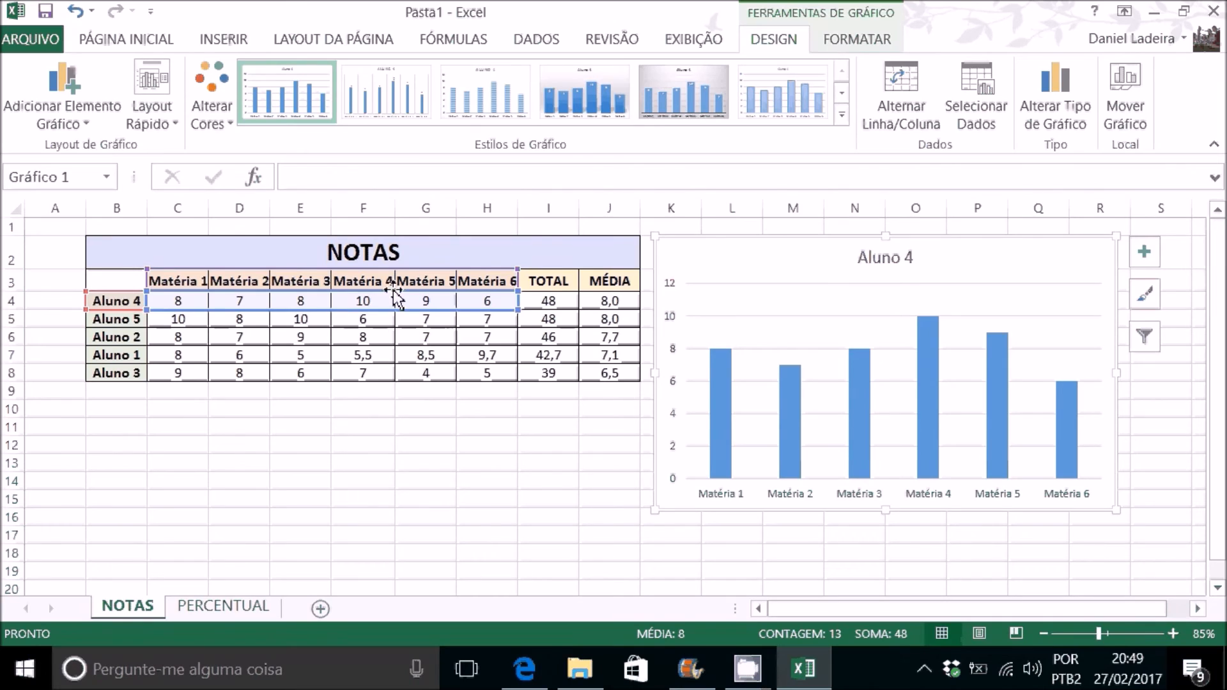
# Step: Shift the chart series to Aluno 5 by moving its values to C5:H5 and its name reference to B5
pyautogui.moveTo(853, 382)
pyautogui.click(853, 376)
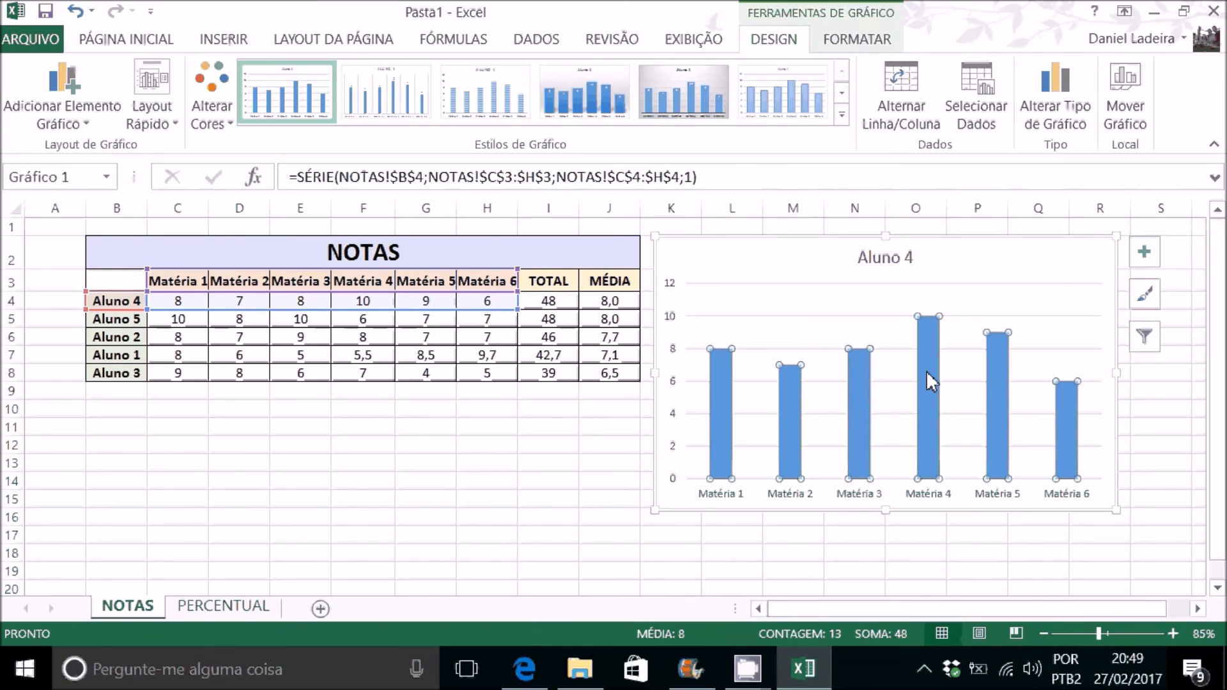
pyautogui.moveTo(374, 317); pyautogui.dragTo(377, 331)
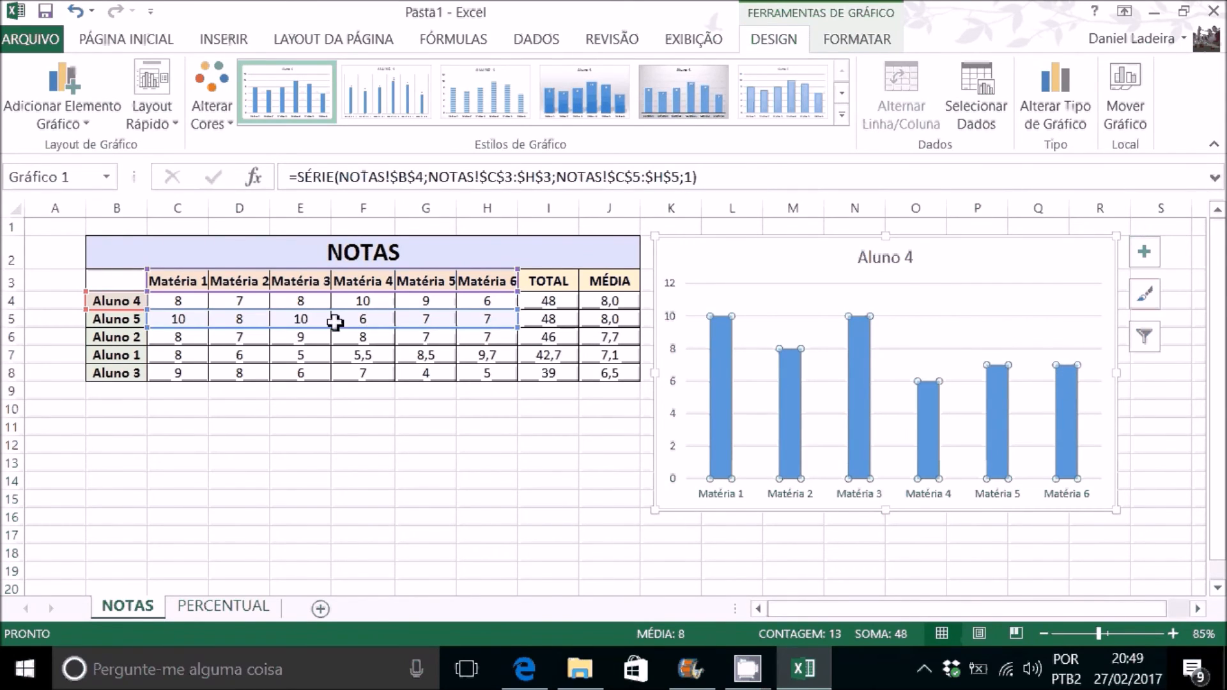
pyautogui.moveTo(120, 311); pyautogui.dragTo(117, 325)
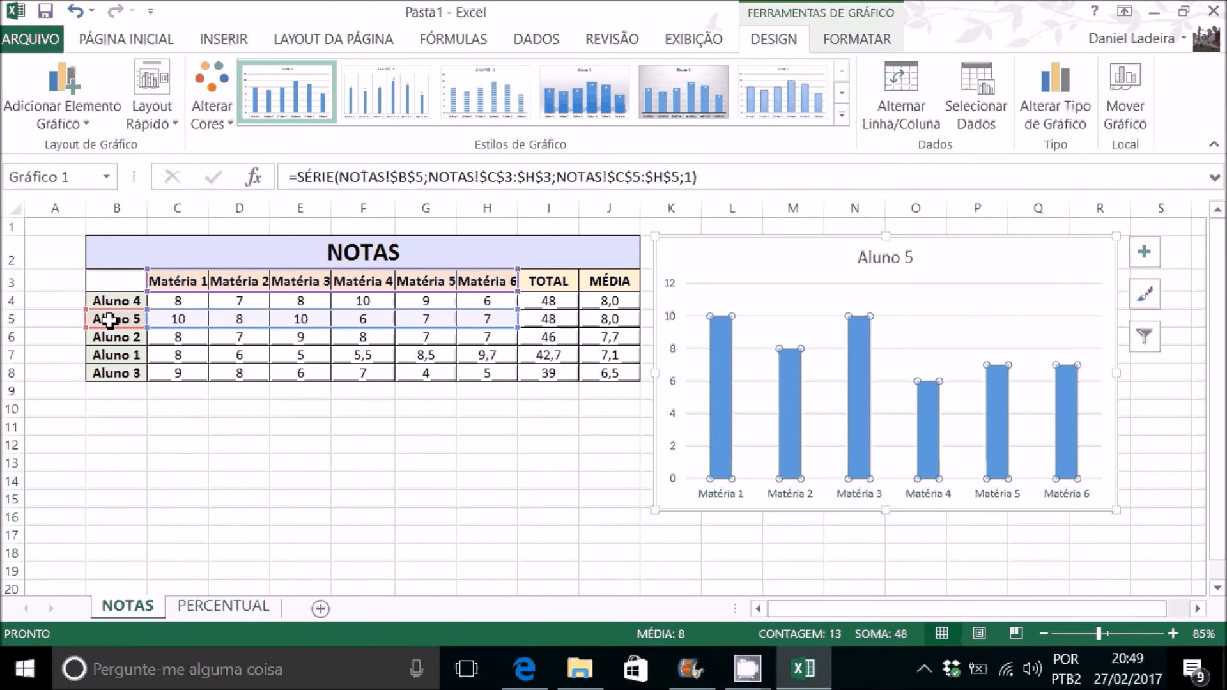
# Step: Shift the chart series to Aluno 2 by moving its values to C6:H6 and its name reference to B6
pyautogui.moveTo(384, 328); pyautogui.dragTo(379, 339)
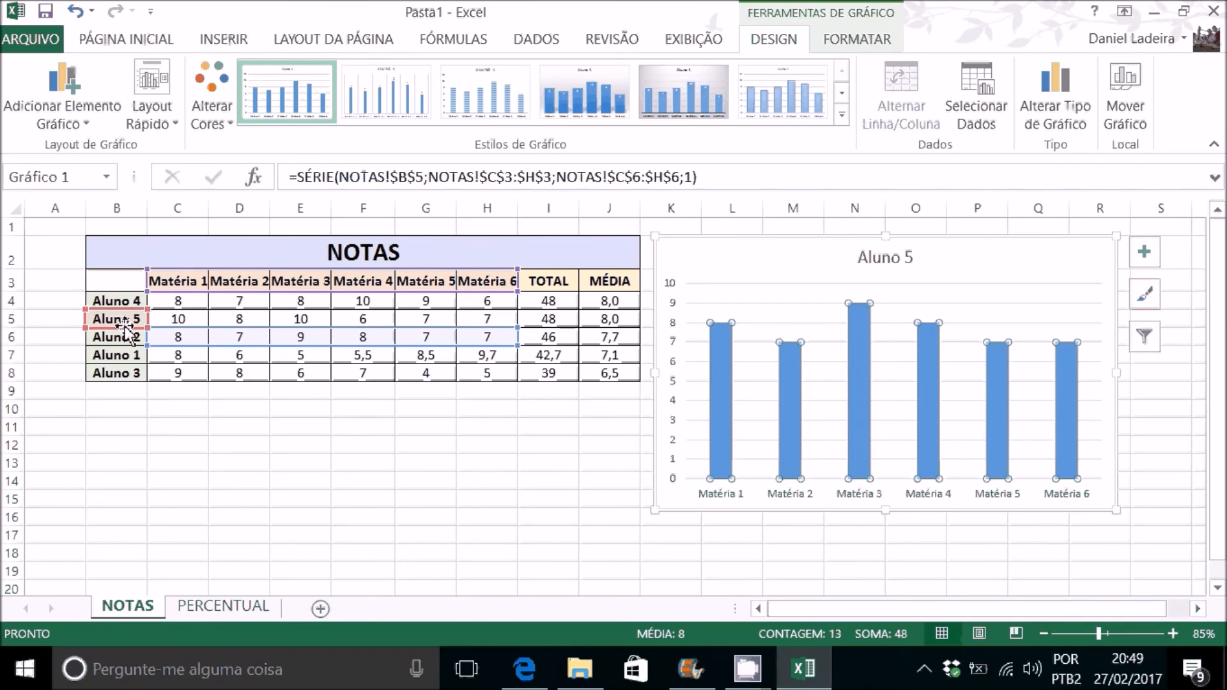
pyautogui.moveTo(123, 327); pyautogui.dragTo(128, 343)
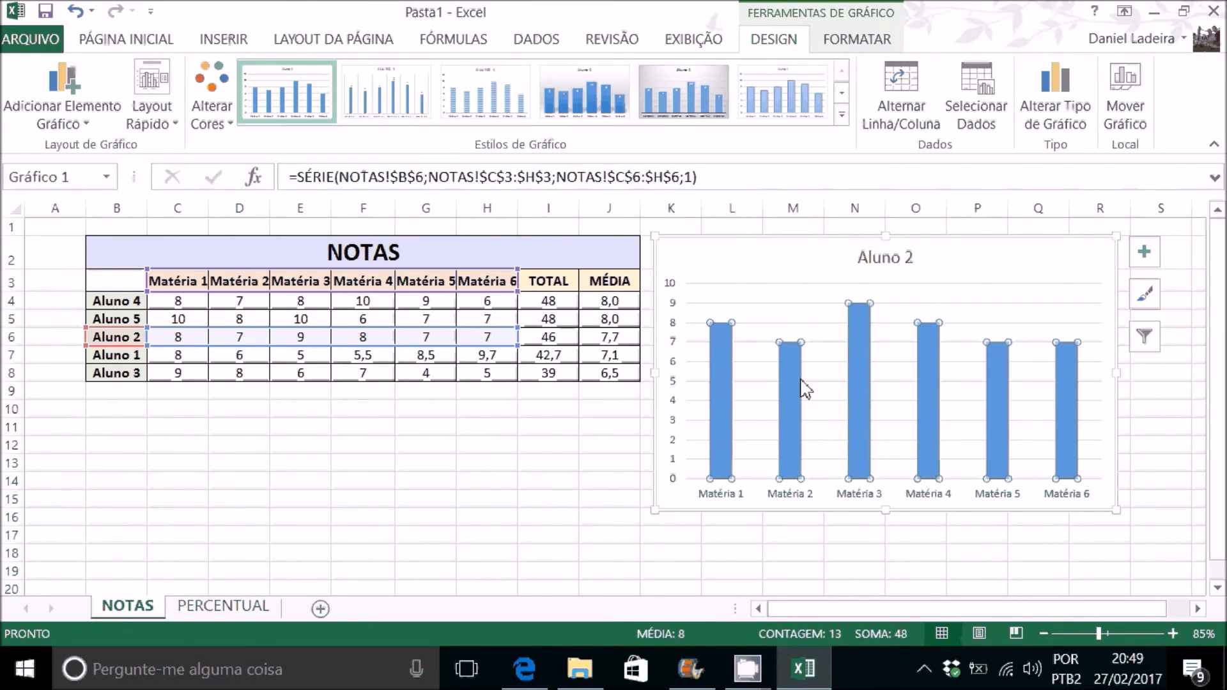
pyautogui.moveTo(802, 386)
pyautogui.click(490, 465)
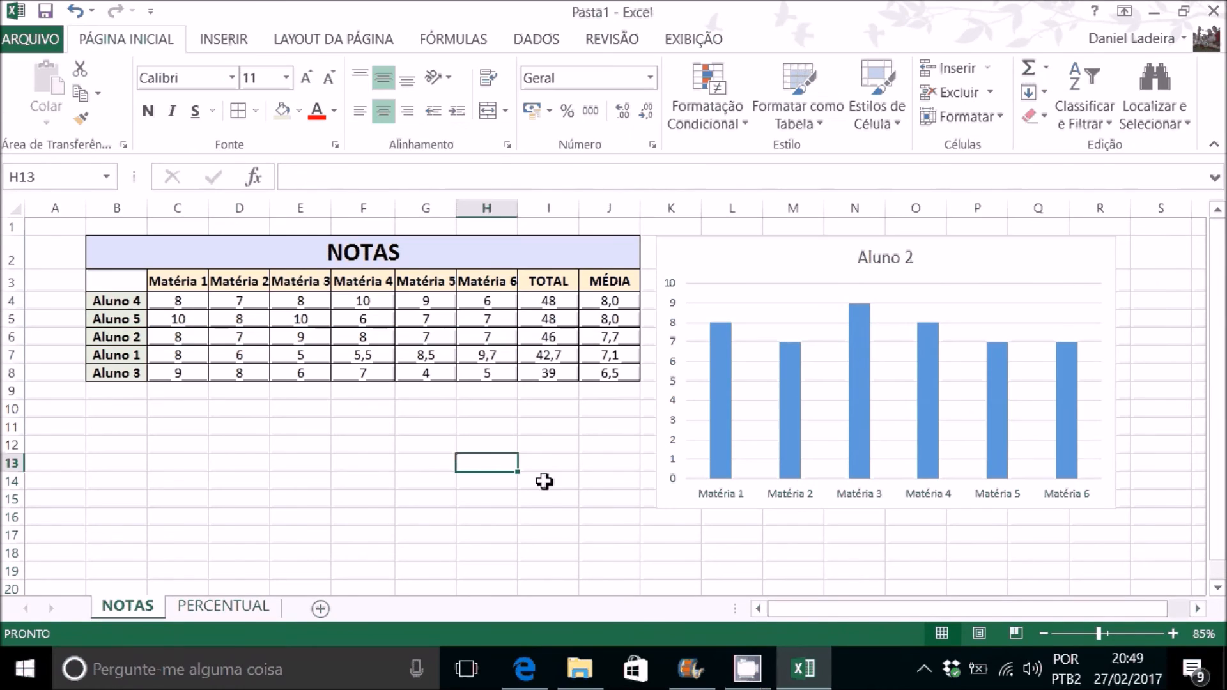
# Step: Insert a new column before Matéria 4 in the NOTAS table
pyautogui.click(379, 209)
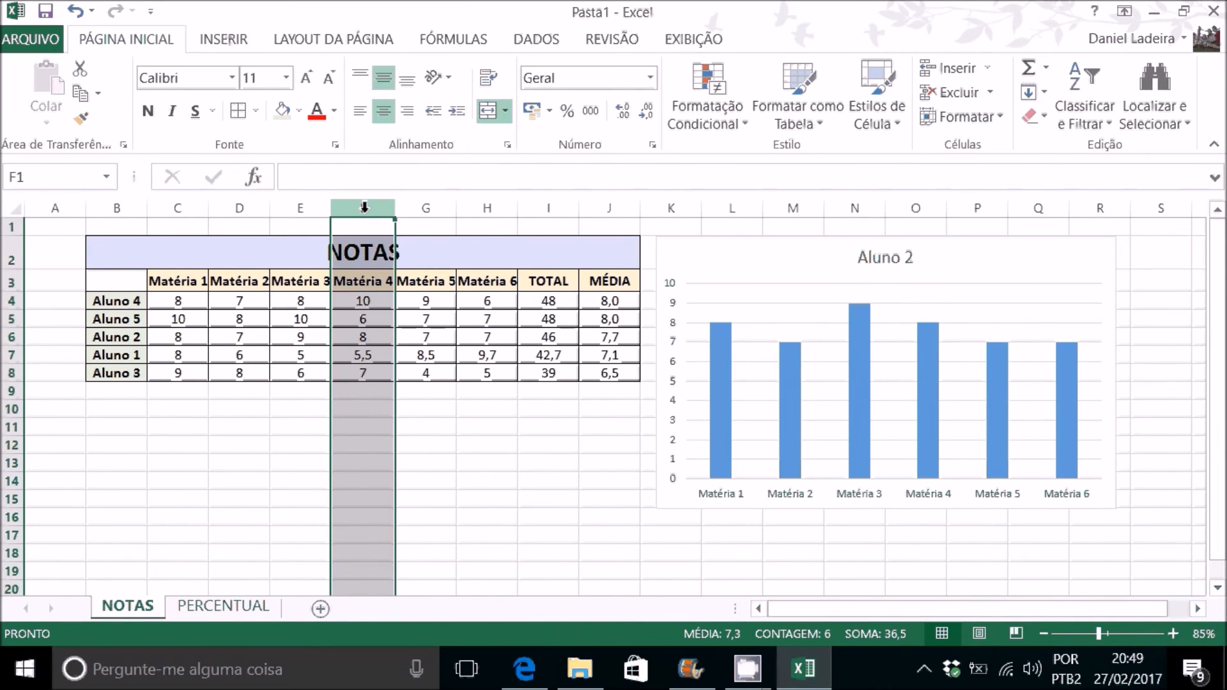
pyautogui.rightClick(364, 207)
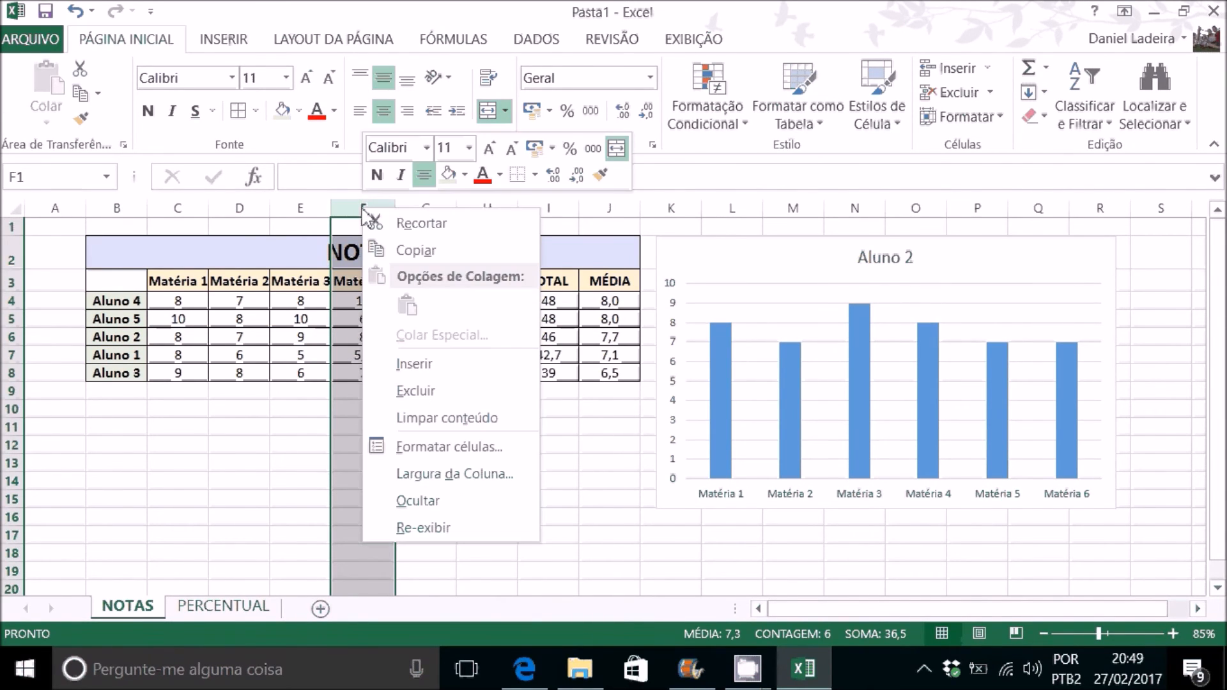
pyautogui.click(415, 362)
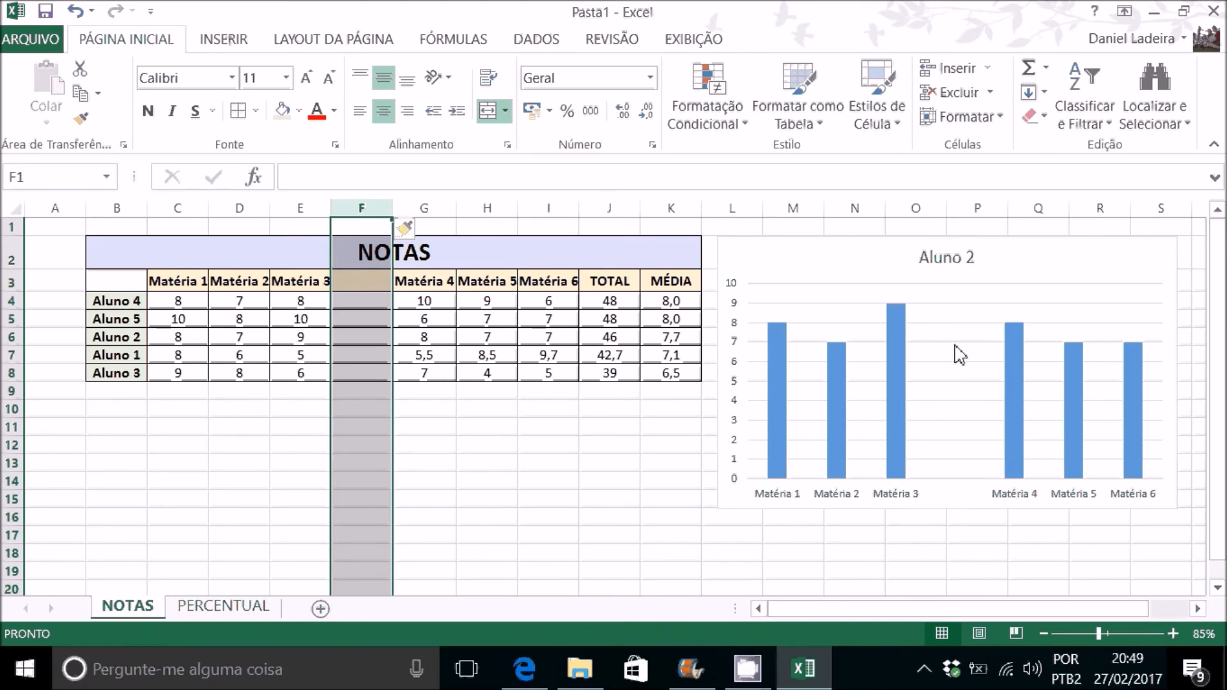
# Step: Enter the grade 6 for Aluno 4 in cell F4 of the empty subject column
pyautogui.click(369, 301)
pyautogui.click(366, 285)
pyautogui.click(365, 305)
pyautogui.write('6')
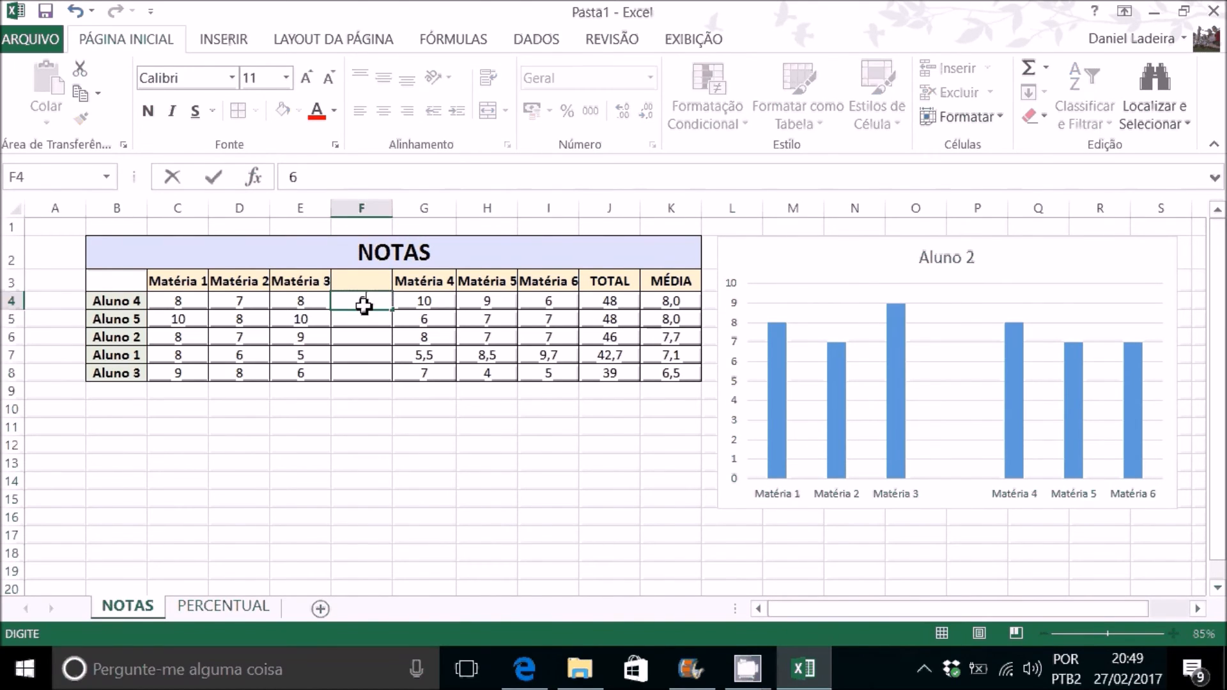
pyautogui.press('Return')
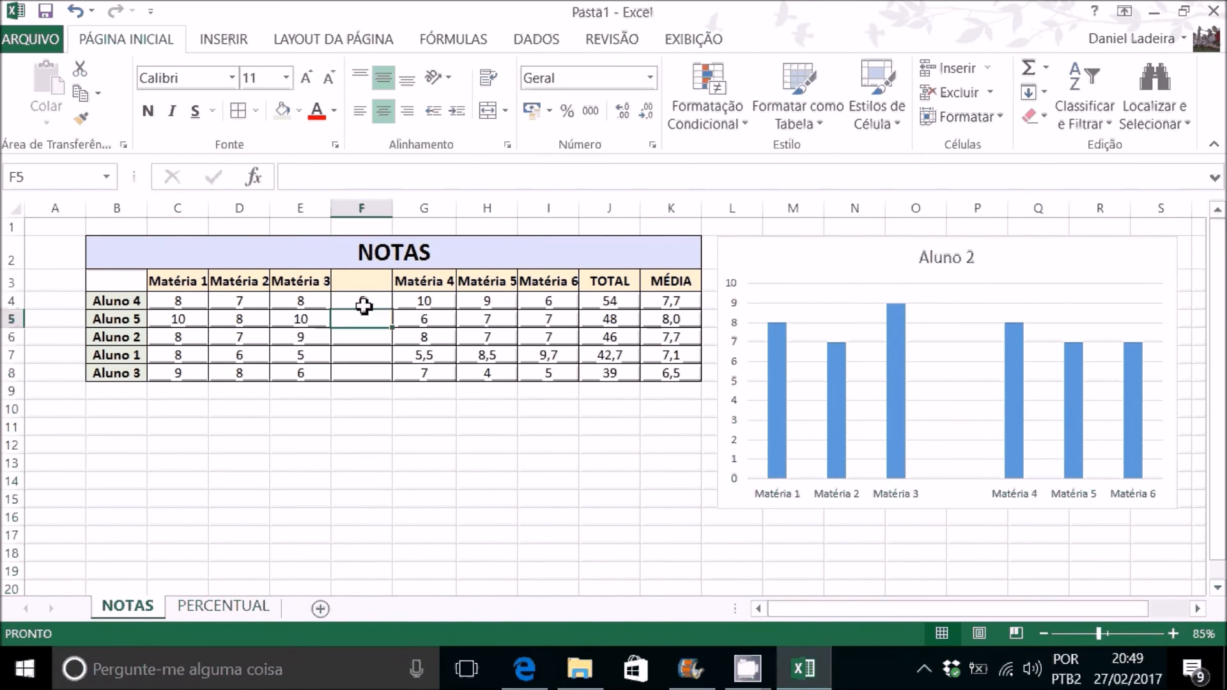
# Step: Enter the grade 8 for Aluno 2 in cell F6 of the empty subject column
pyautogui.click(898, 413)
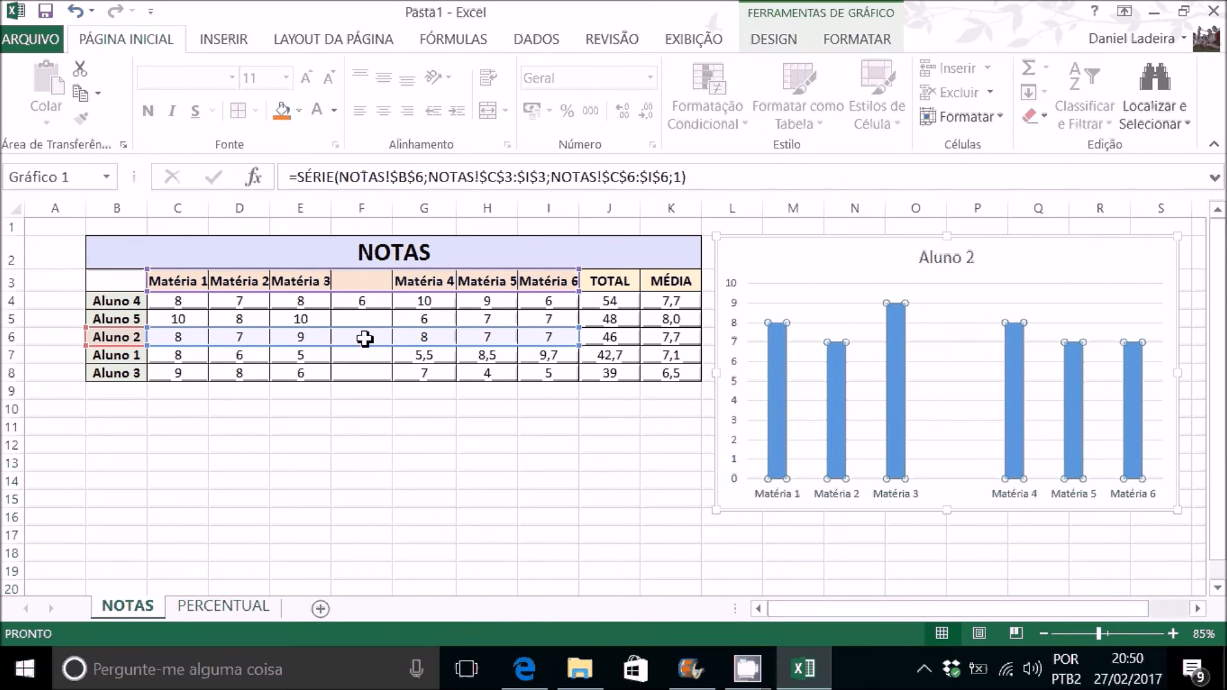
pyautogui.click(451, 426)
pyautogui.click(380, 338)
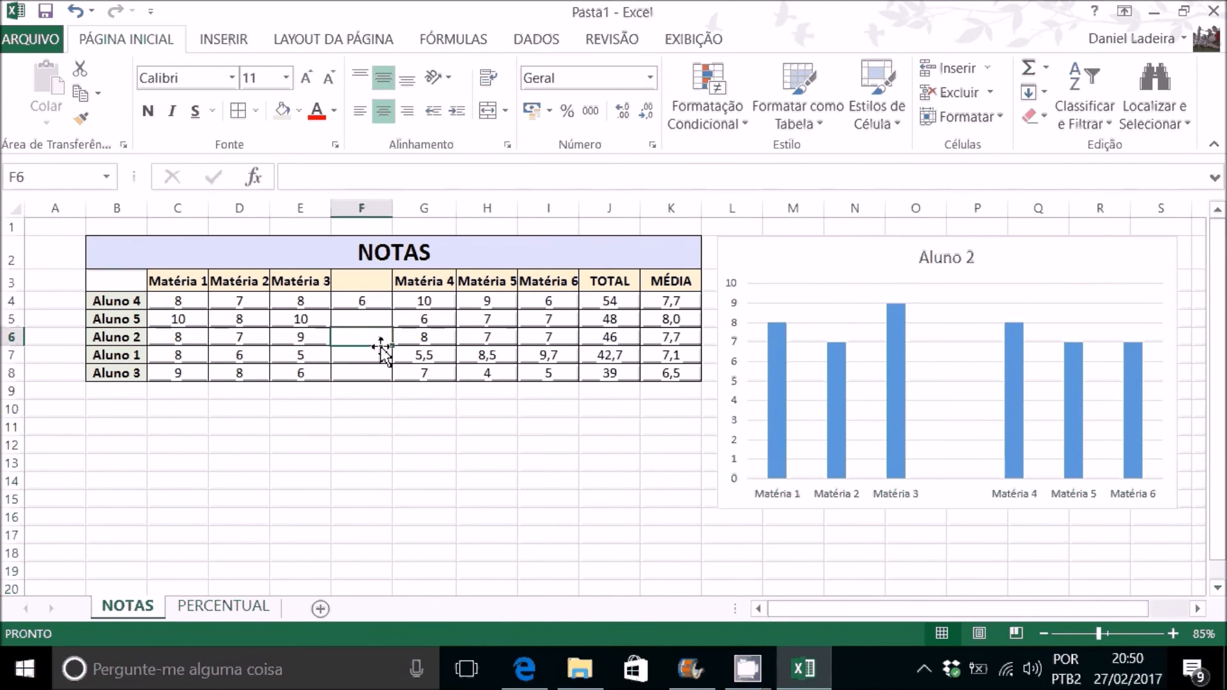
pyautogui.write('8')
pyautogui.press('Return')
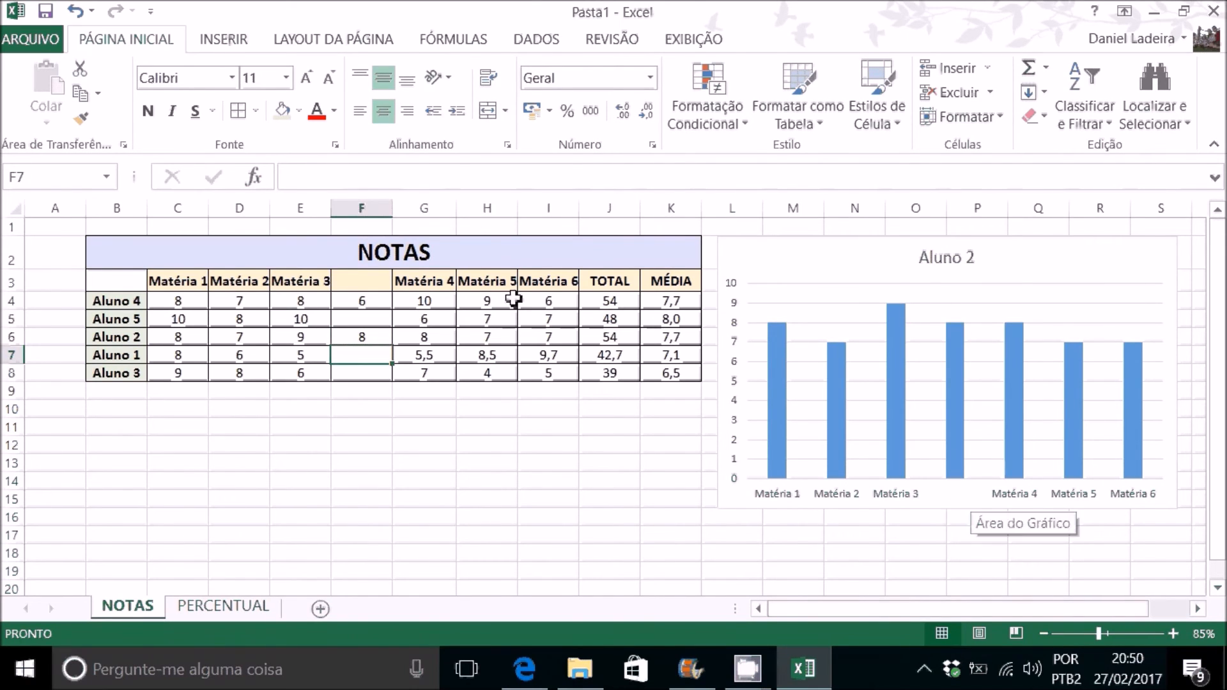
# Step: Fill the subject header series from Matéria 3 in E3 across to I3, numbering the headers up to Matéria 7
pyautogui.click(348, 282)
pyautogui.click(301, 279)
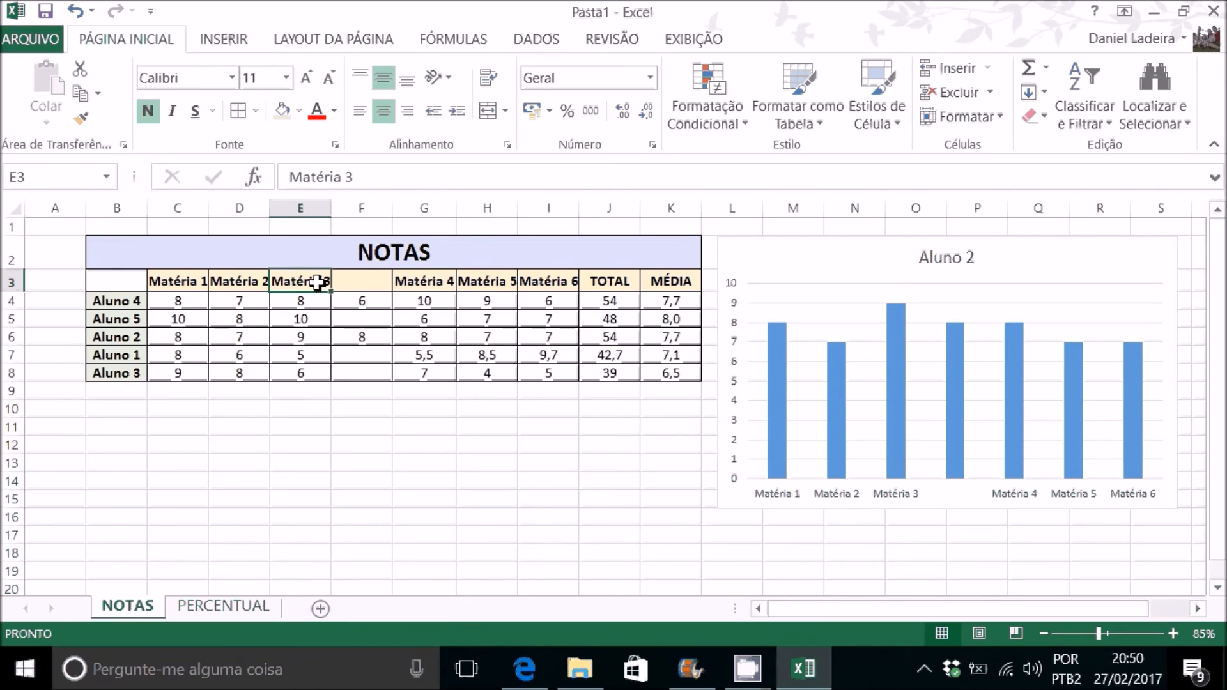
pyautogui.moveTo(332, 291); pyautogui.dragTo(593, 291)
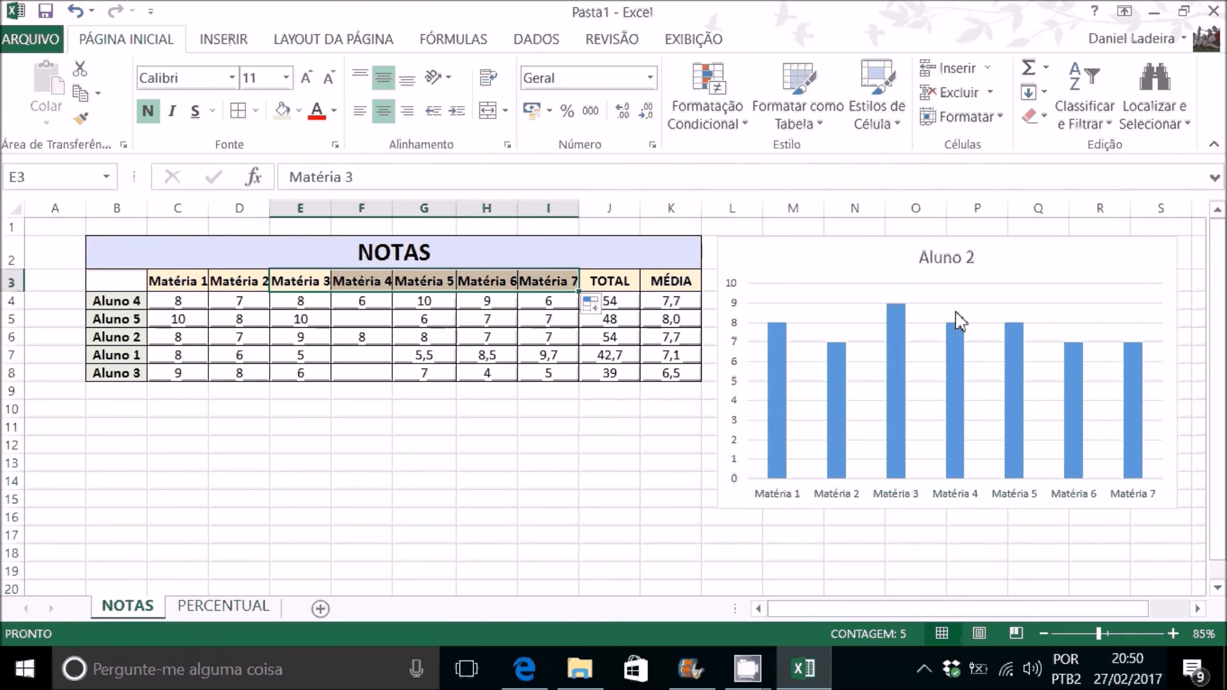
# Step: Give the columns of the Aluno 2 chart series a solid-line border
pyautogui.click(956, 430)
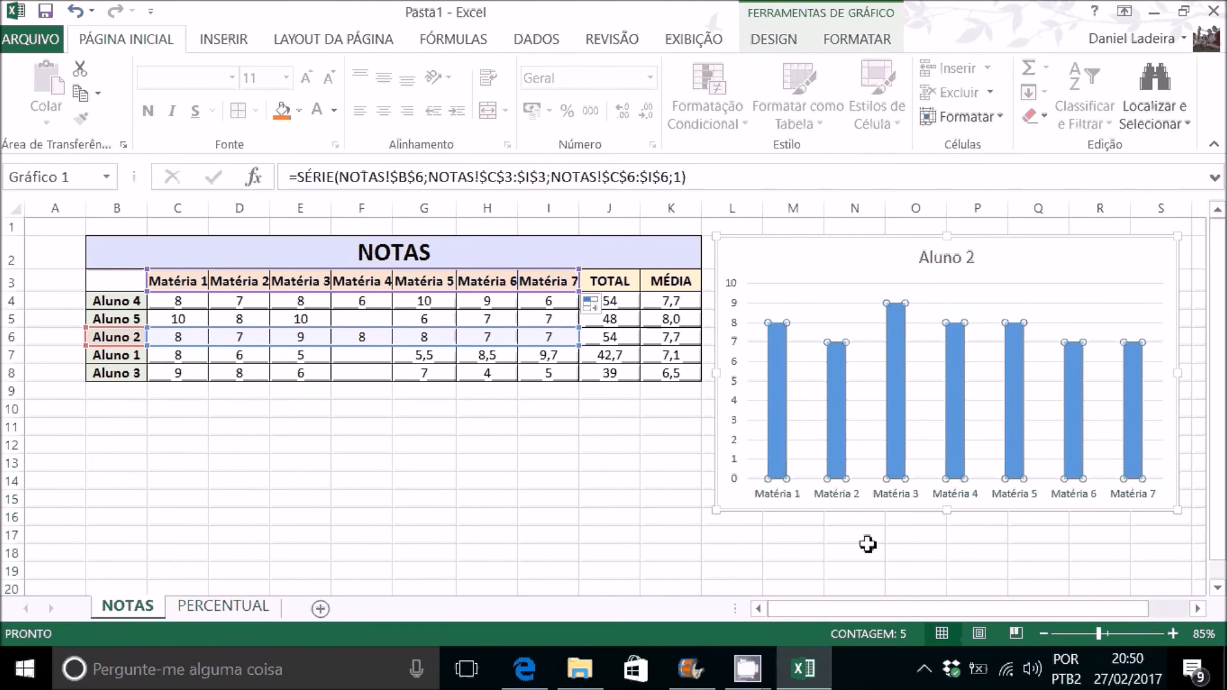
pyautogui.click(896, 417)
pyautogui.doubleClick(896, 416)
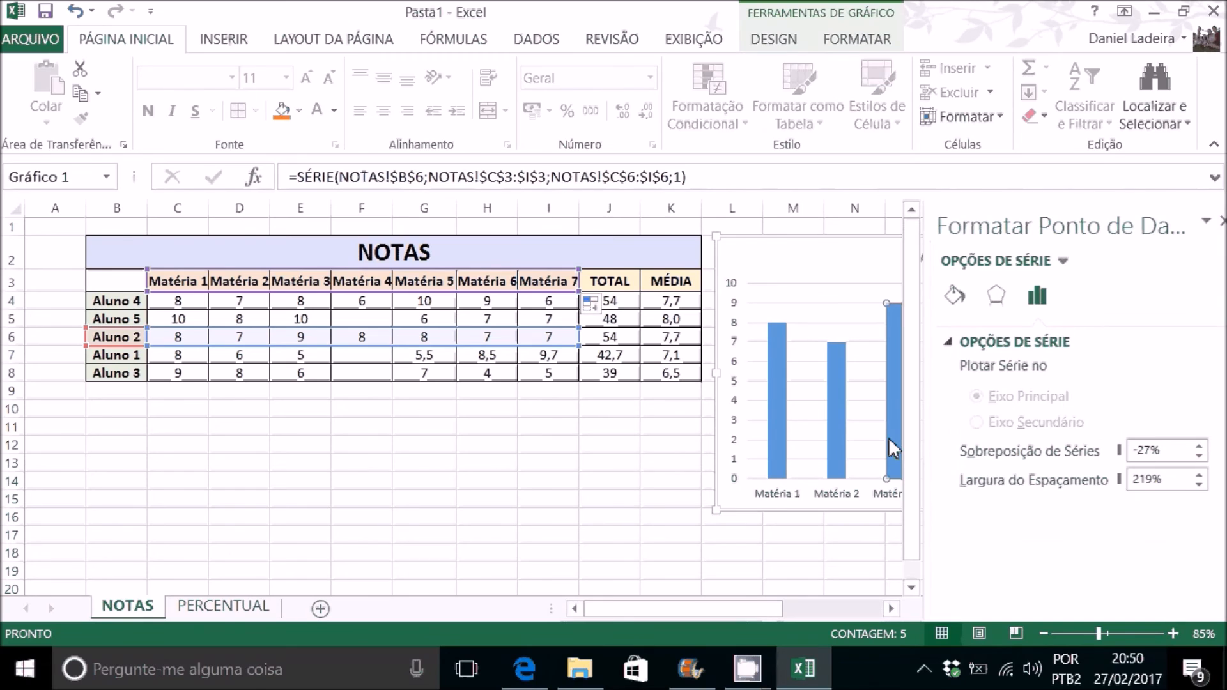
pyautogui.click(798, 413)
pyautogui.click(775, 532)
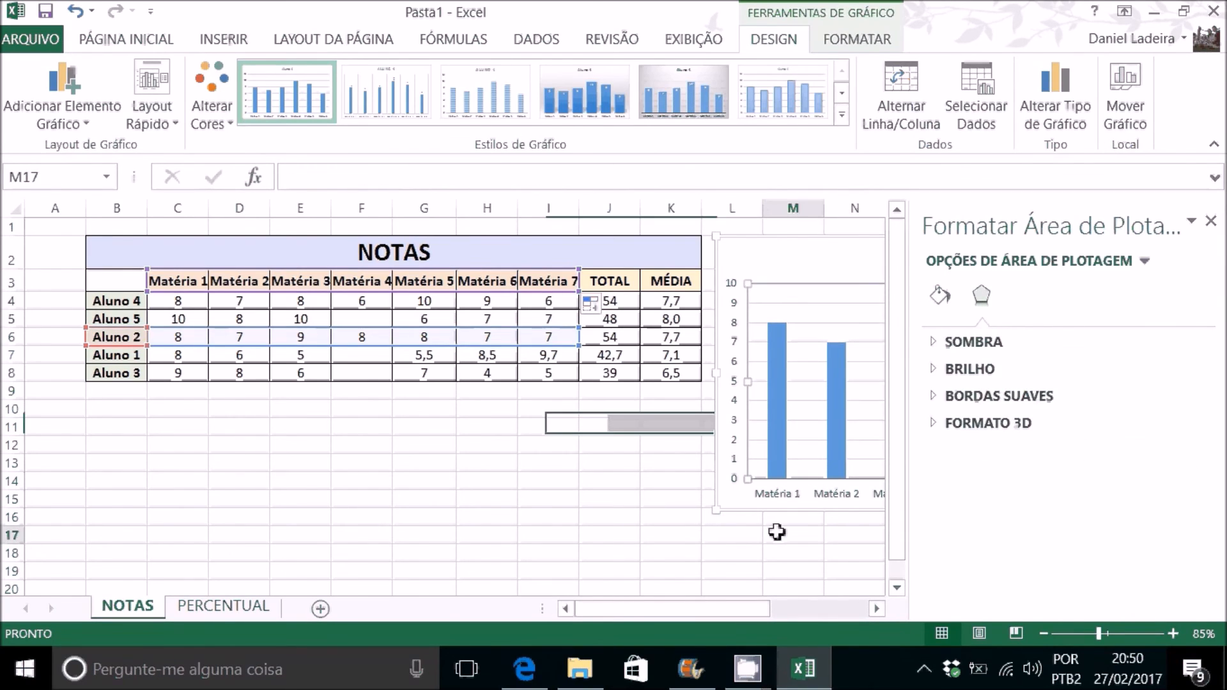
pyautogui.click(774, 428)
pyautogui.click(773, 427)
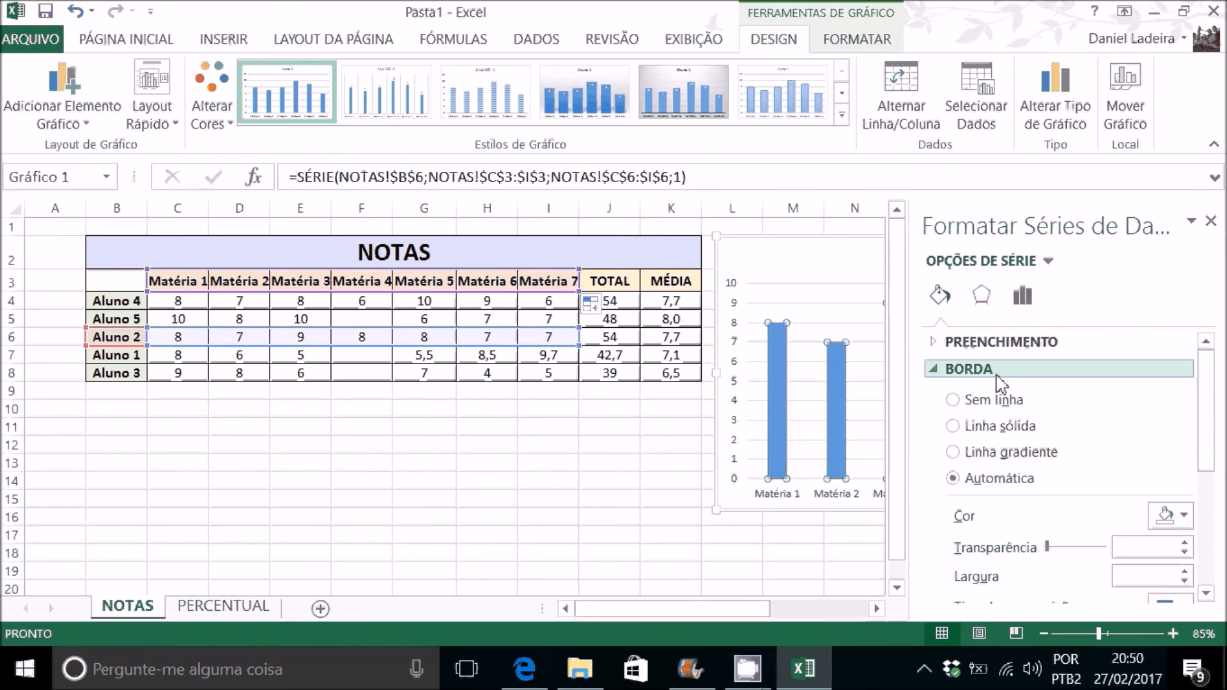
pyautogui.click(998, 426)
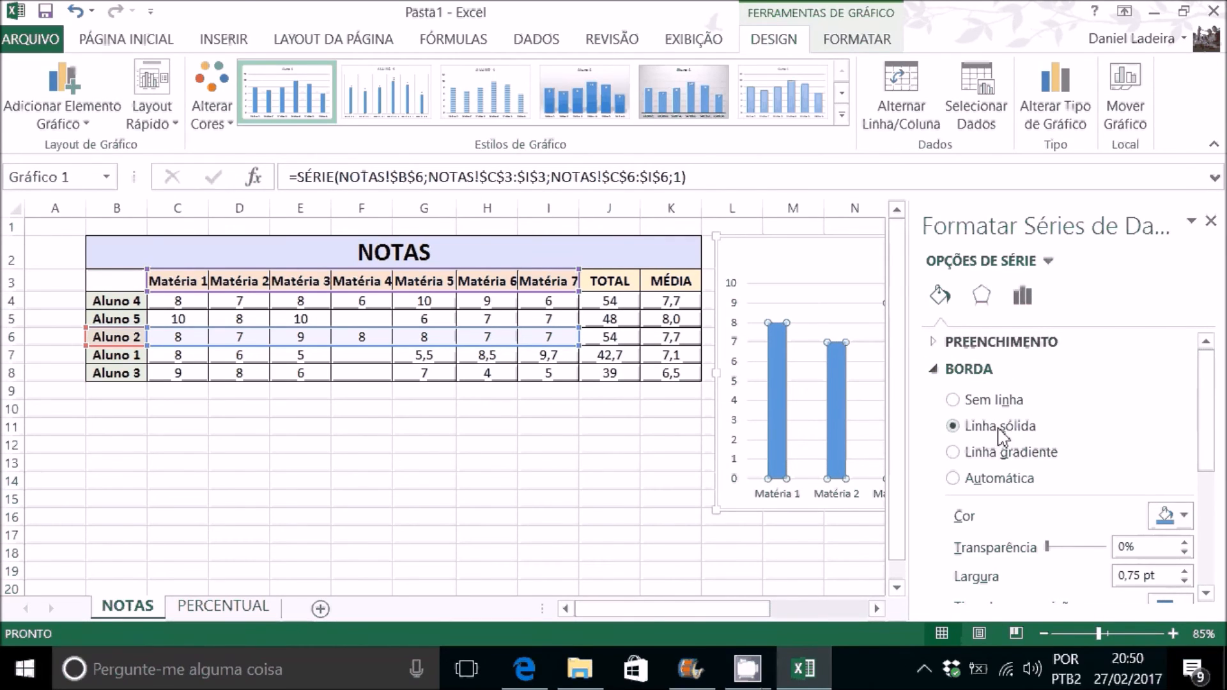
pyautogui.moveTo(1218, 433); pyautogui.dragTo(1212, 487)
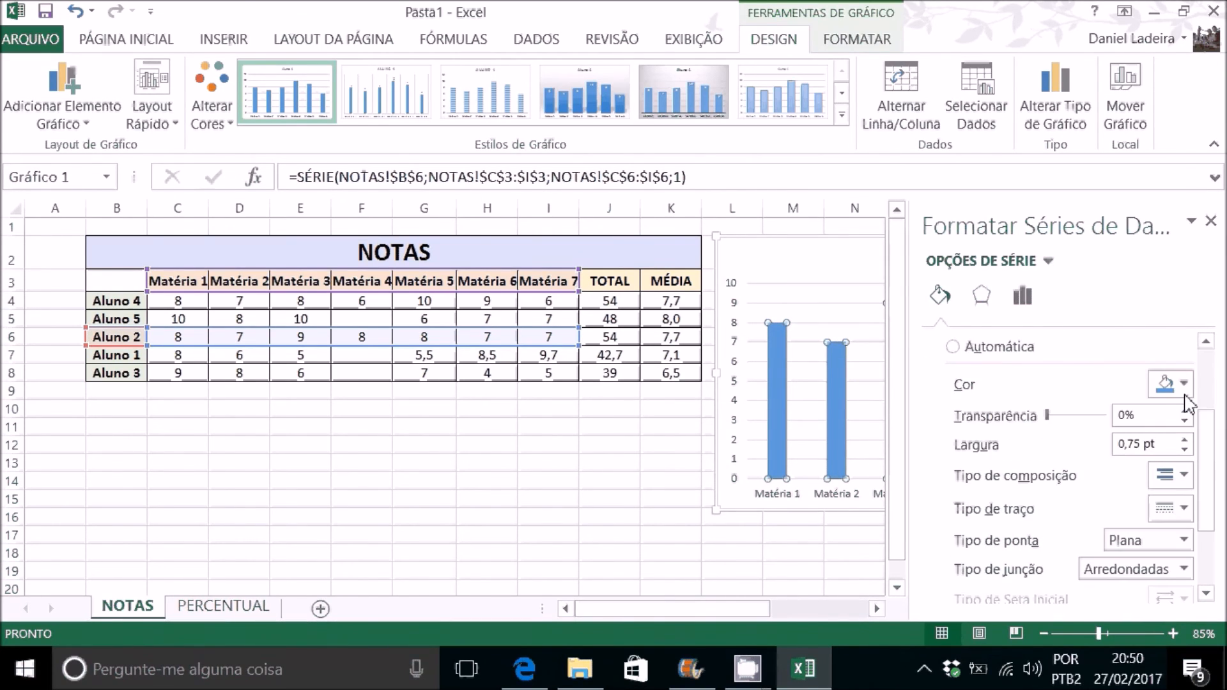
pyautogui.scroll(2, 984, 390)
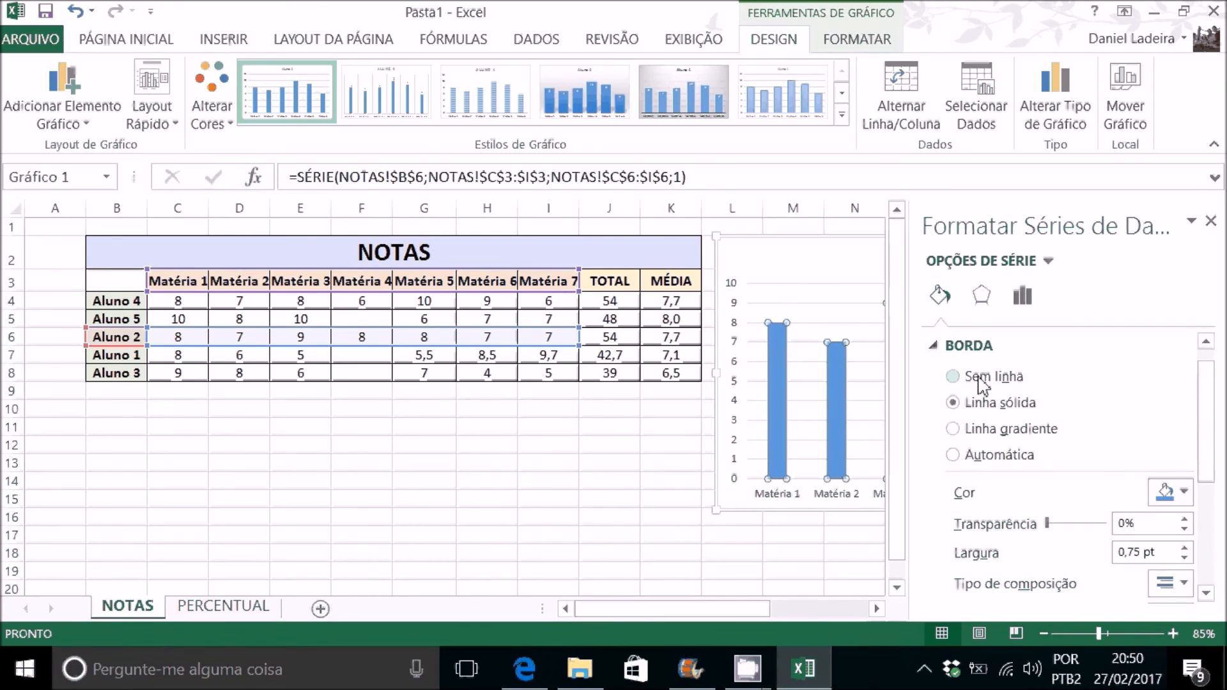
pyautogui.moveTo(1201, 421); pyautogui.dragTo(1214, 539)
pyautogui.scroll(5, 1086, 415)
# Step: Try a 6 pt top bevel on the chart columns, then switch to the rounded one with 8 pt width and 6 pt height
pyautogui.click(1022, 296)
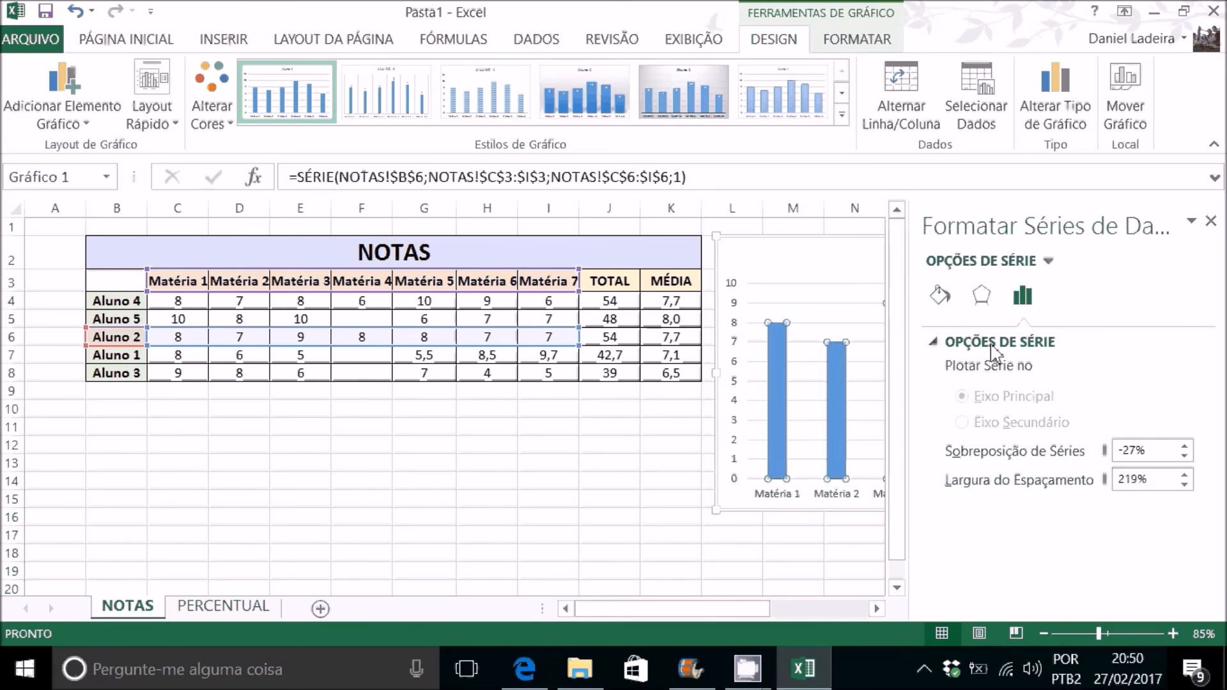
pyautogui.click(980, 295)
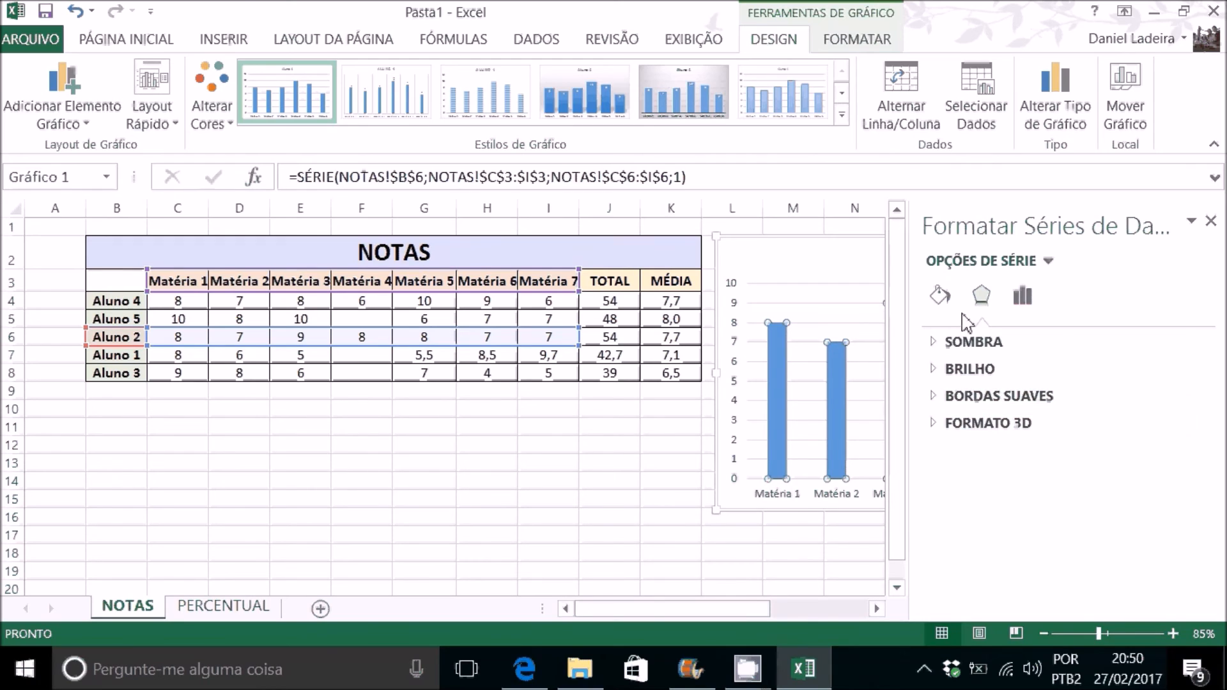
pyautogui.click(934, 424)
pyautogui.scroll(3, 1036, 462)
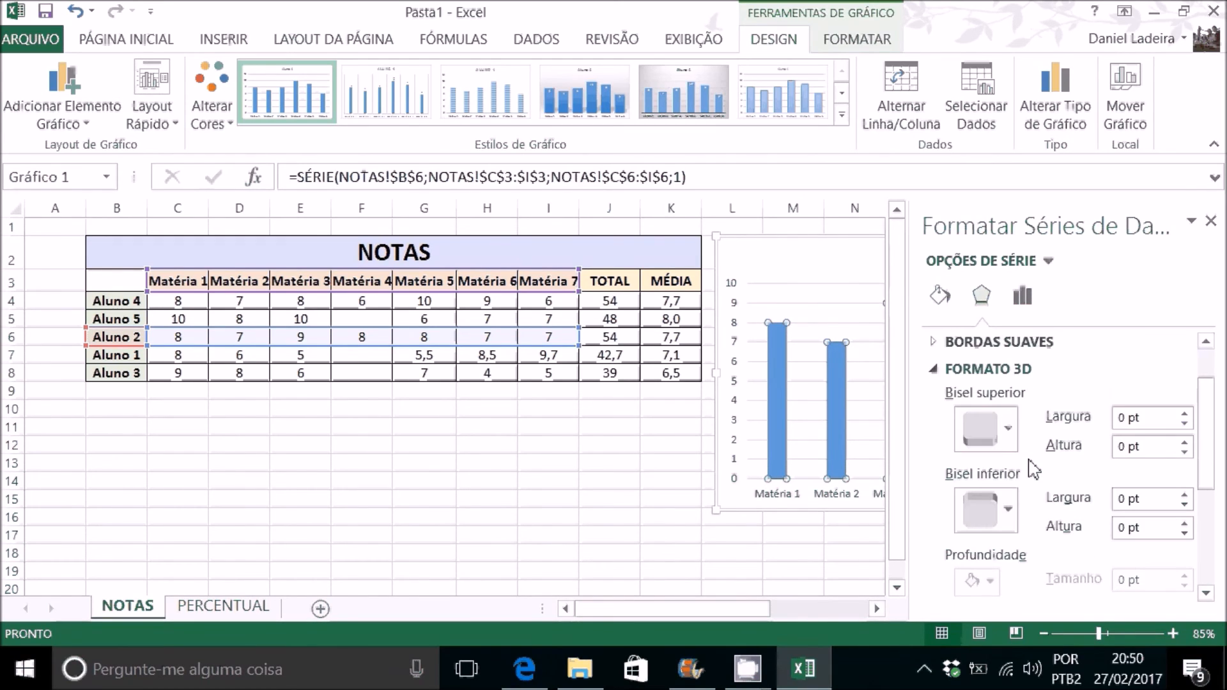
pyautogui.click(1006, 483)
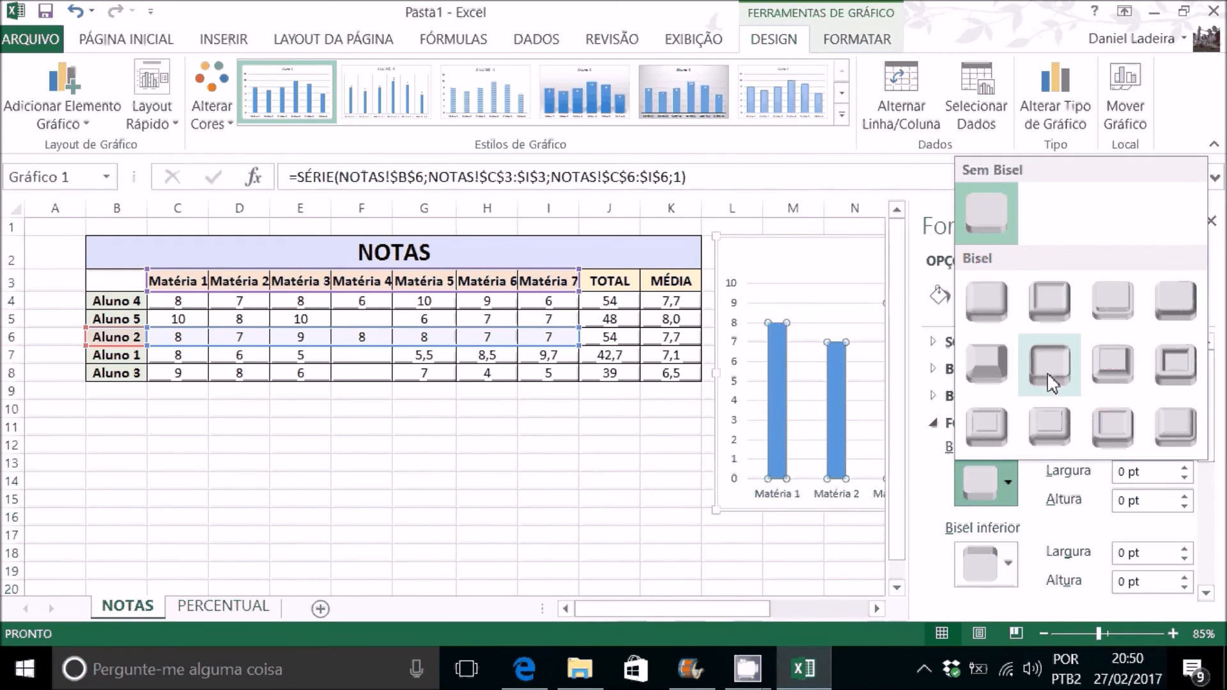
pyautogui.click(1115, 364)
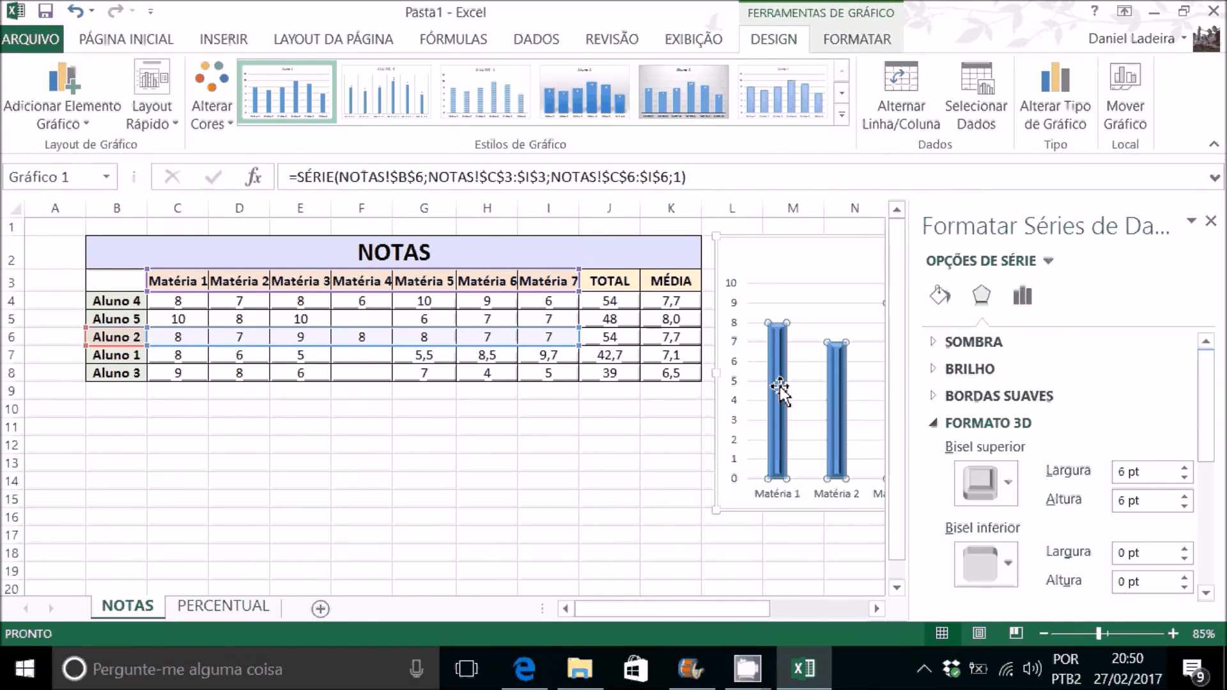
pyautogui.click(1004, 491)
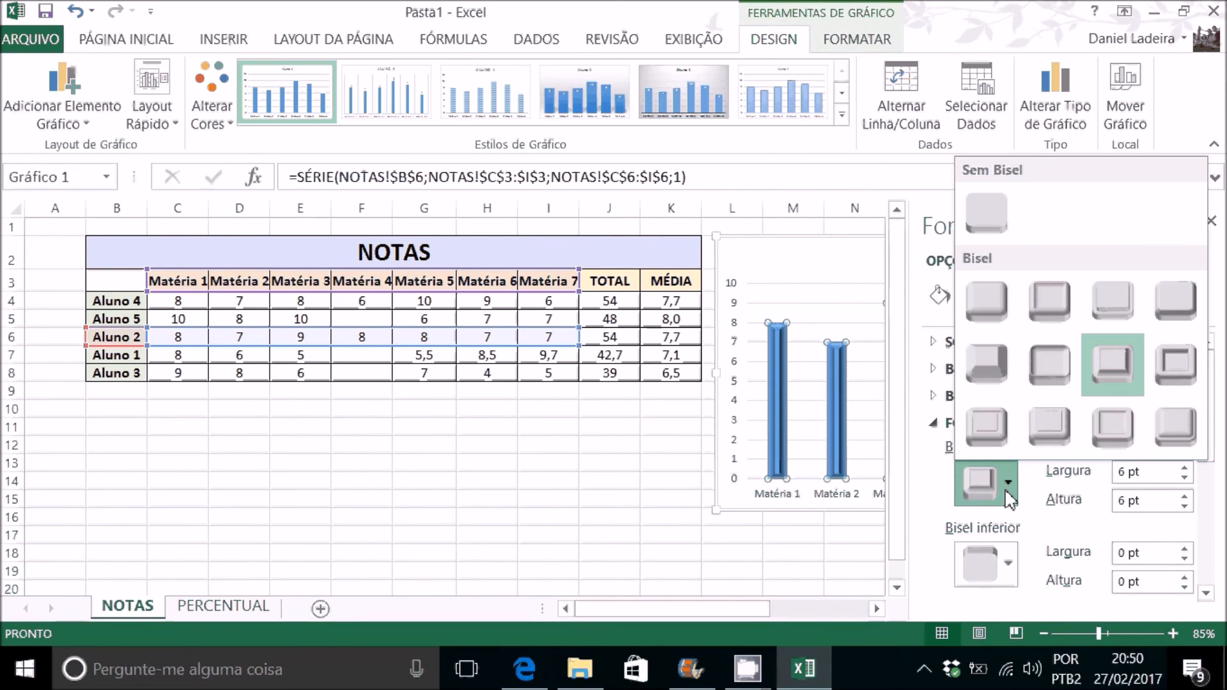
pyautogui.click(1049, 427)
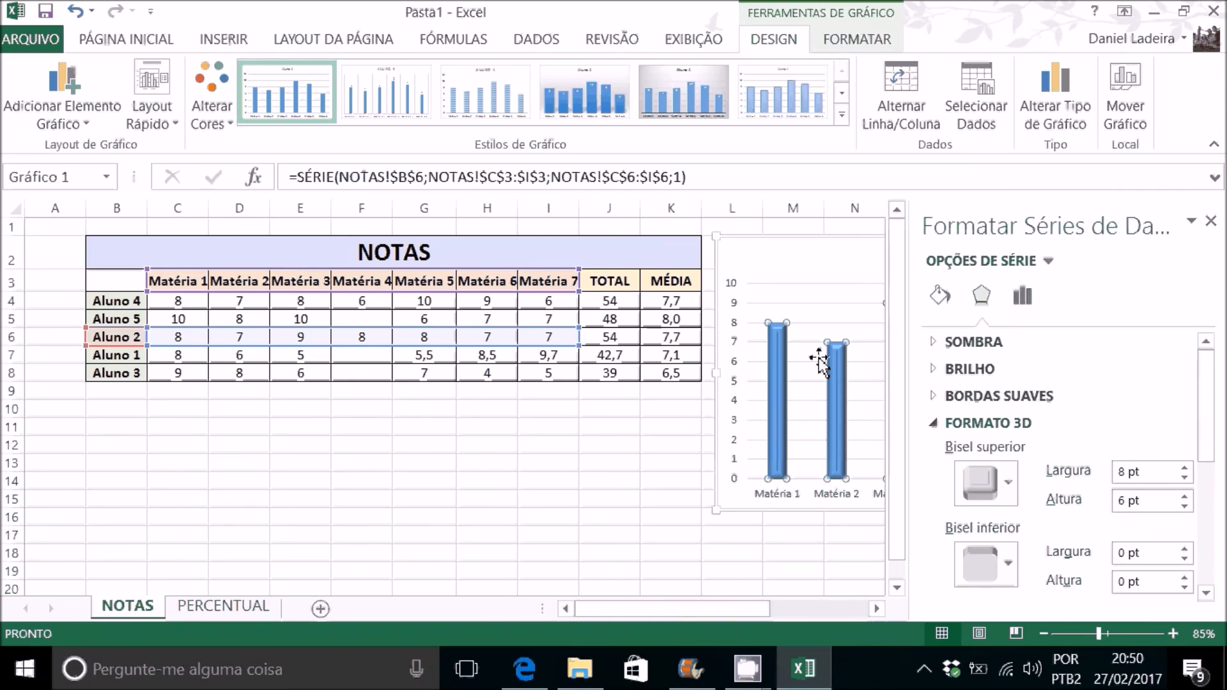
pyautogui.moveTo(835, 376)
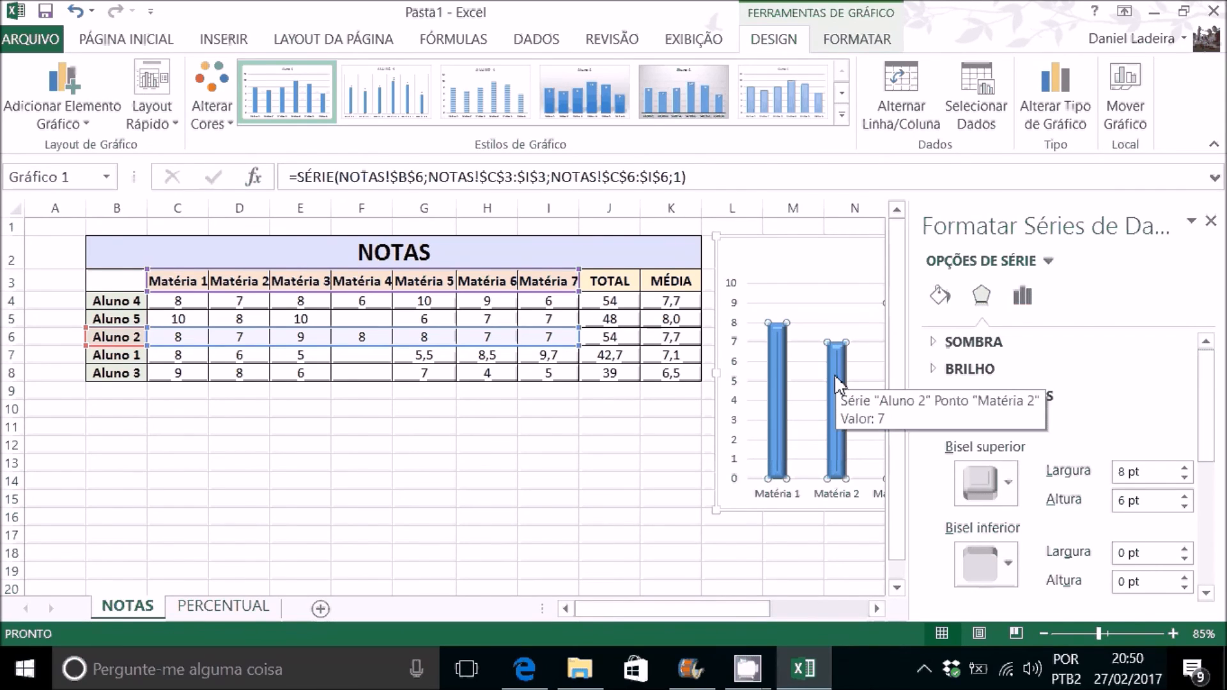
# Step: Apply a 3-D bottom bevel with 12 pt width and 4 pt height to the chart area
pyautogui.click(713, 408)
pyautogui.click(714, 407)
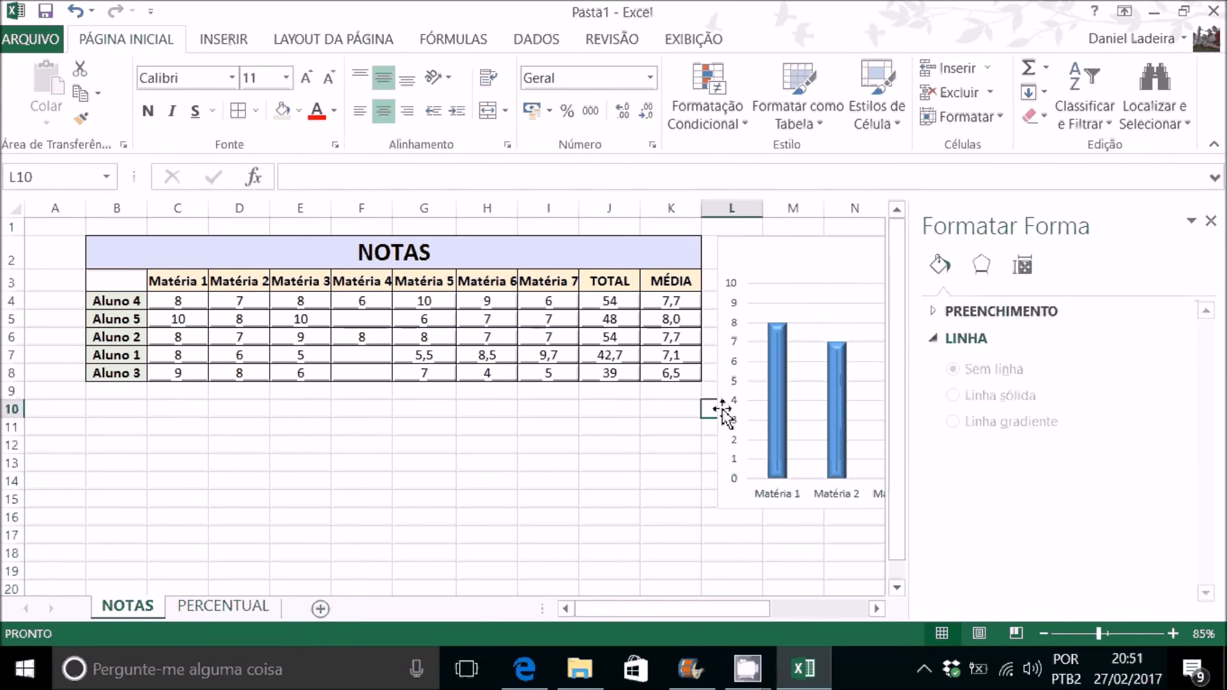
pyautogui.click(717, 409)
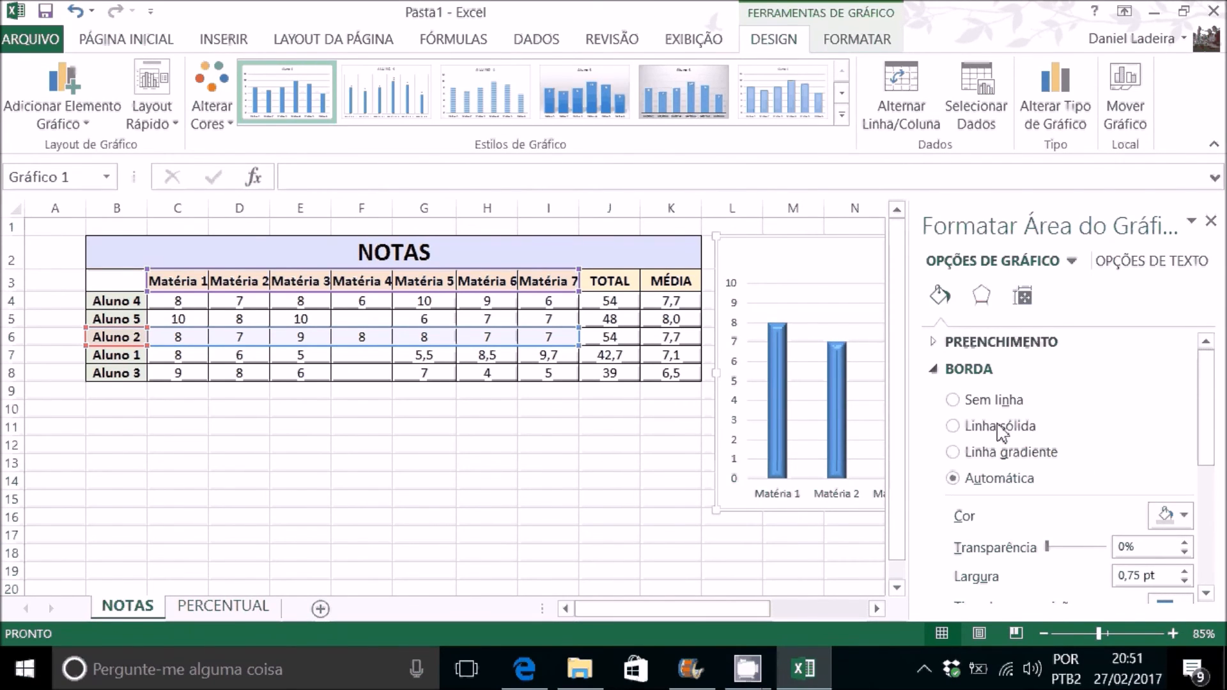
pyautogui.click(1022, 297)
pyautogui.click(983, 297)
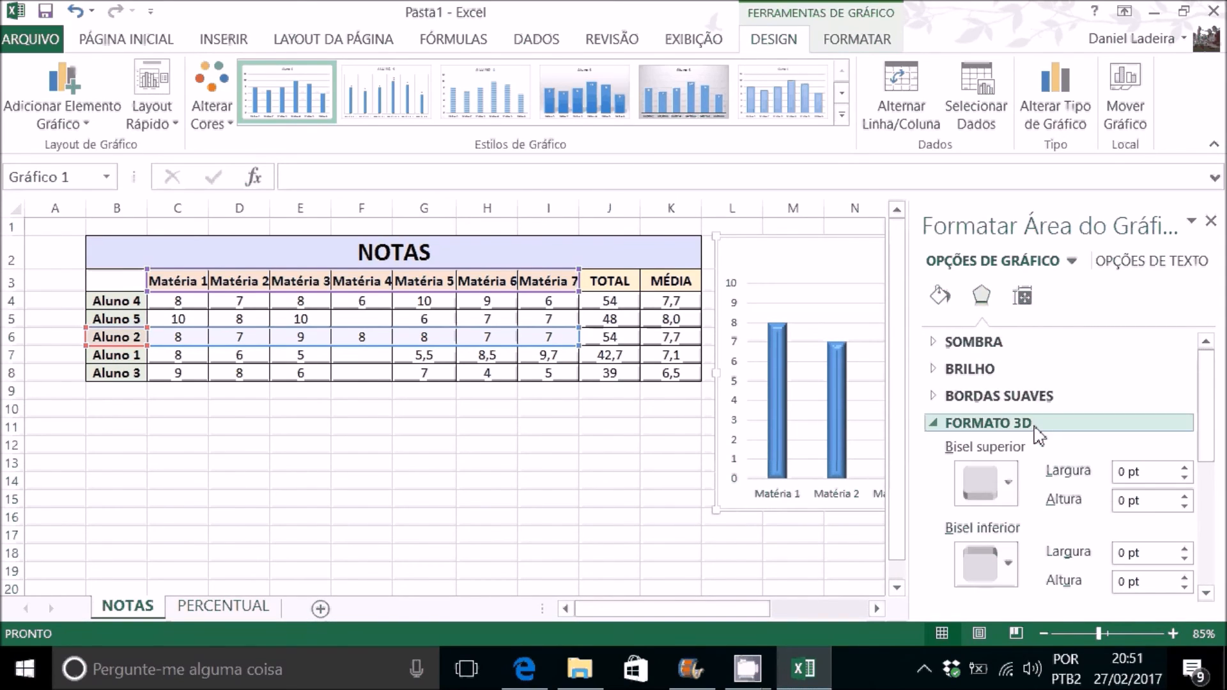
pyautogui.click(981, 562)
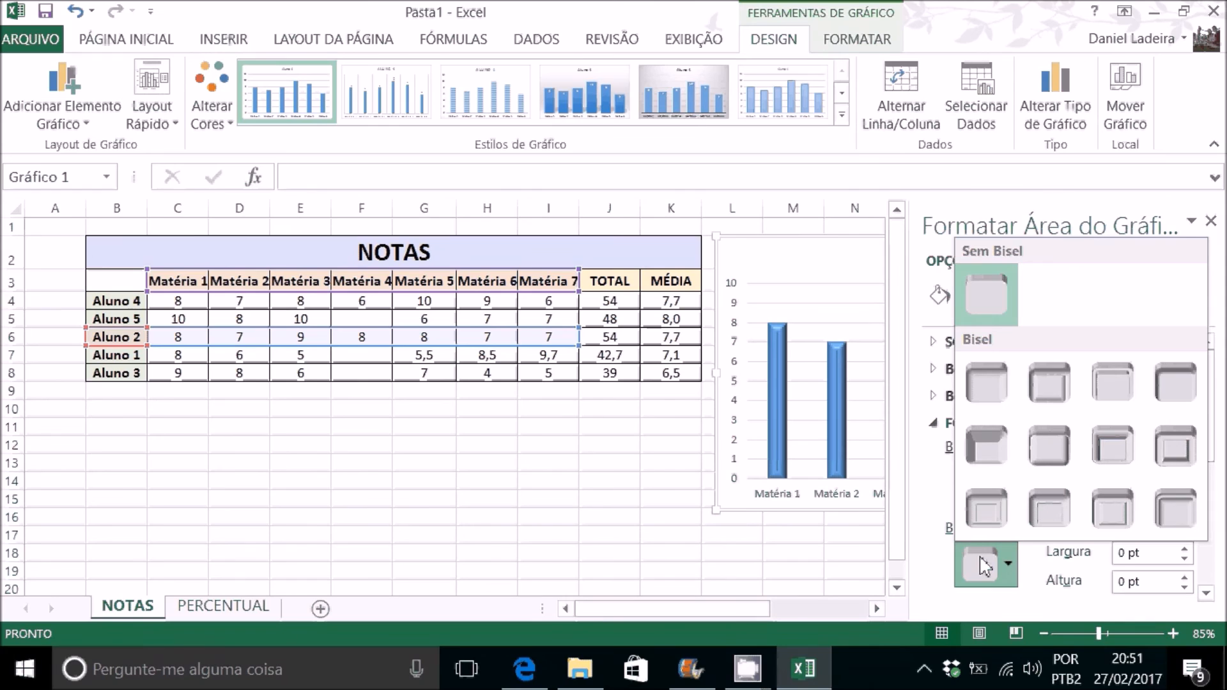
pyautogui.click(1050, 450)
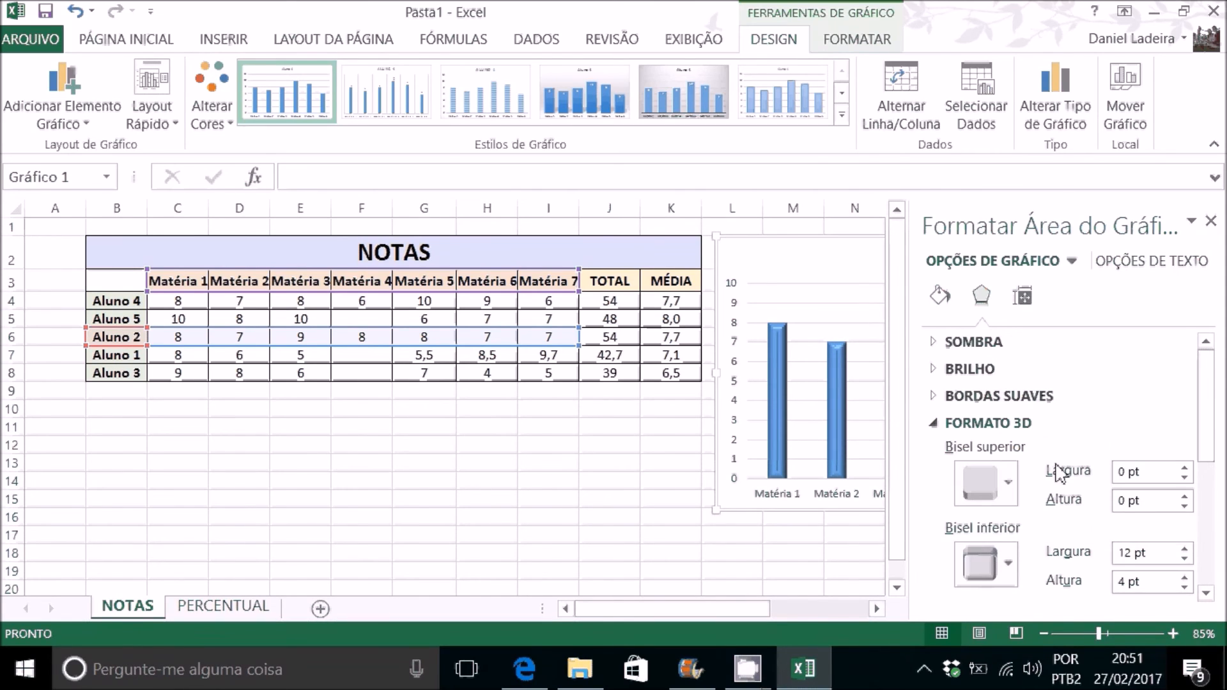
pyautogui.scroll(-3, 978, 562)
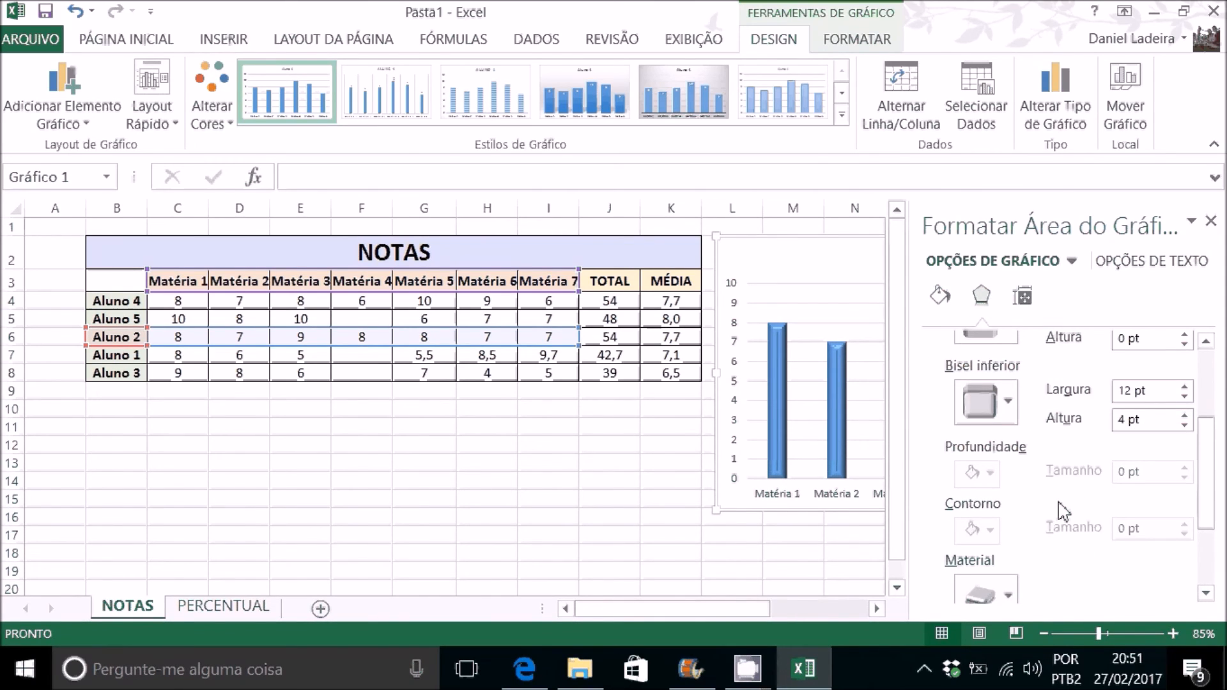
pyautogui.click(854, 547)
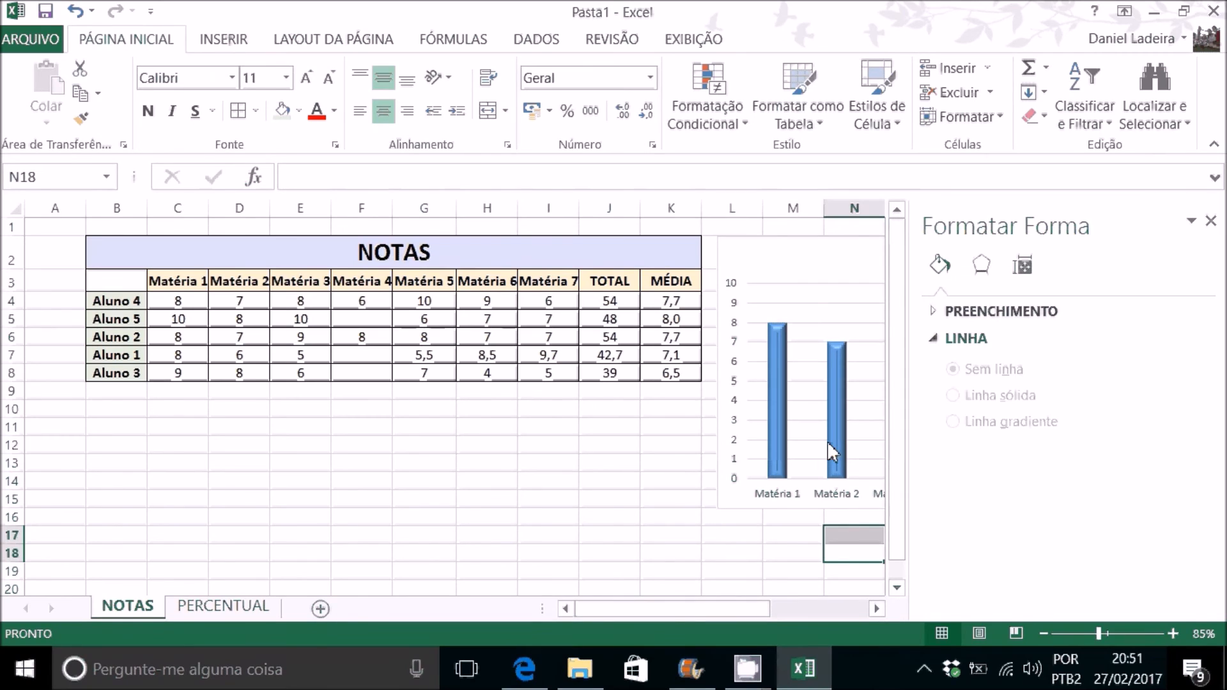
# Step: Colour the chart area's border Verde, Ênfase 6, Mais Claro 60%, and change it to a linear gradient line
pyautogui.click(724, 464)
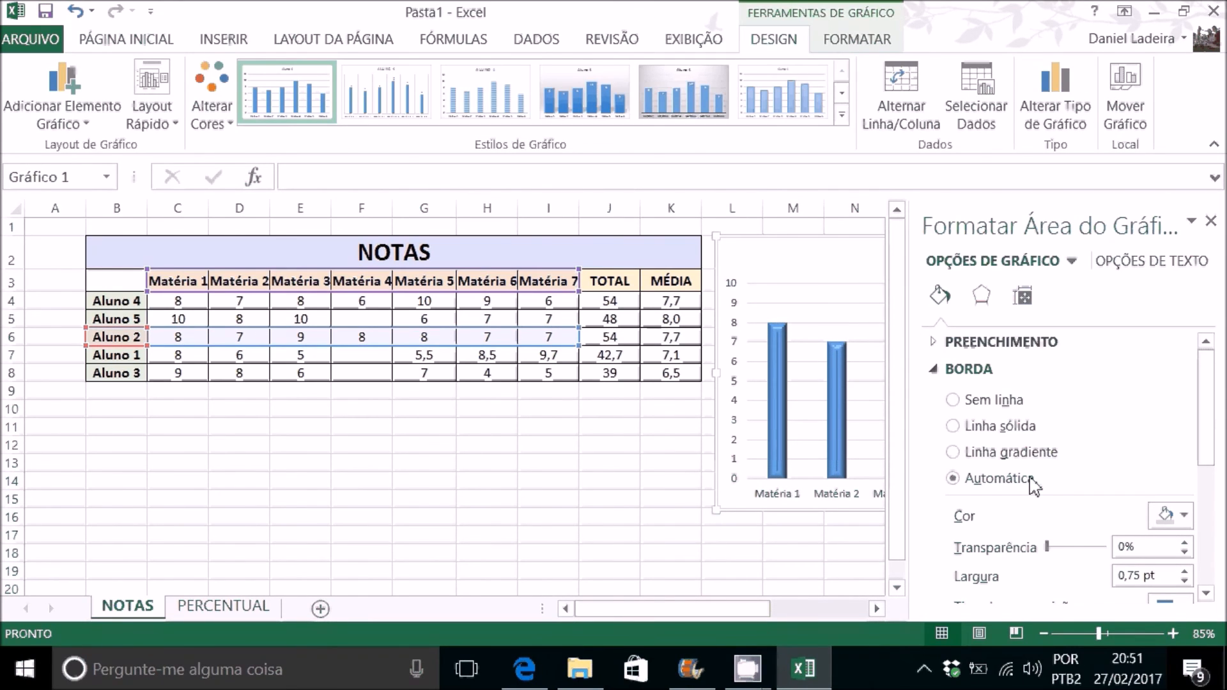
pyautogui.click(1170, 517)
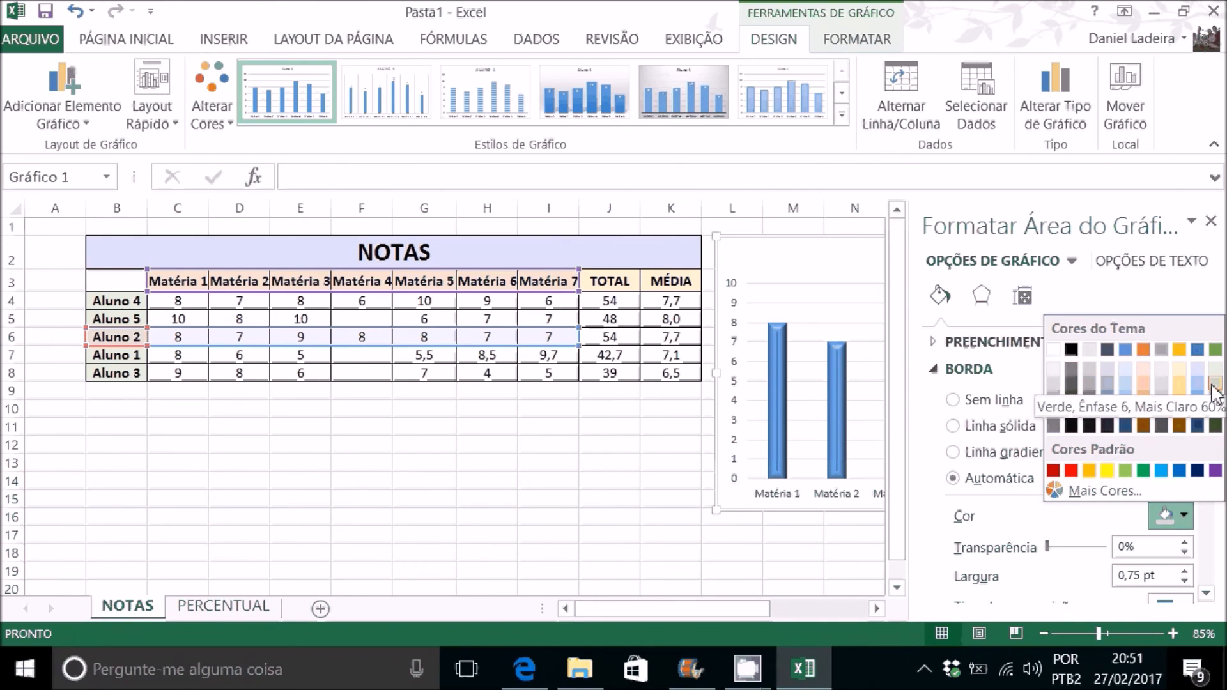
pyautogui.click(1214, 383)
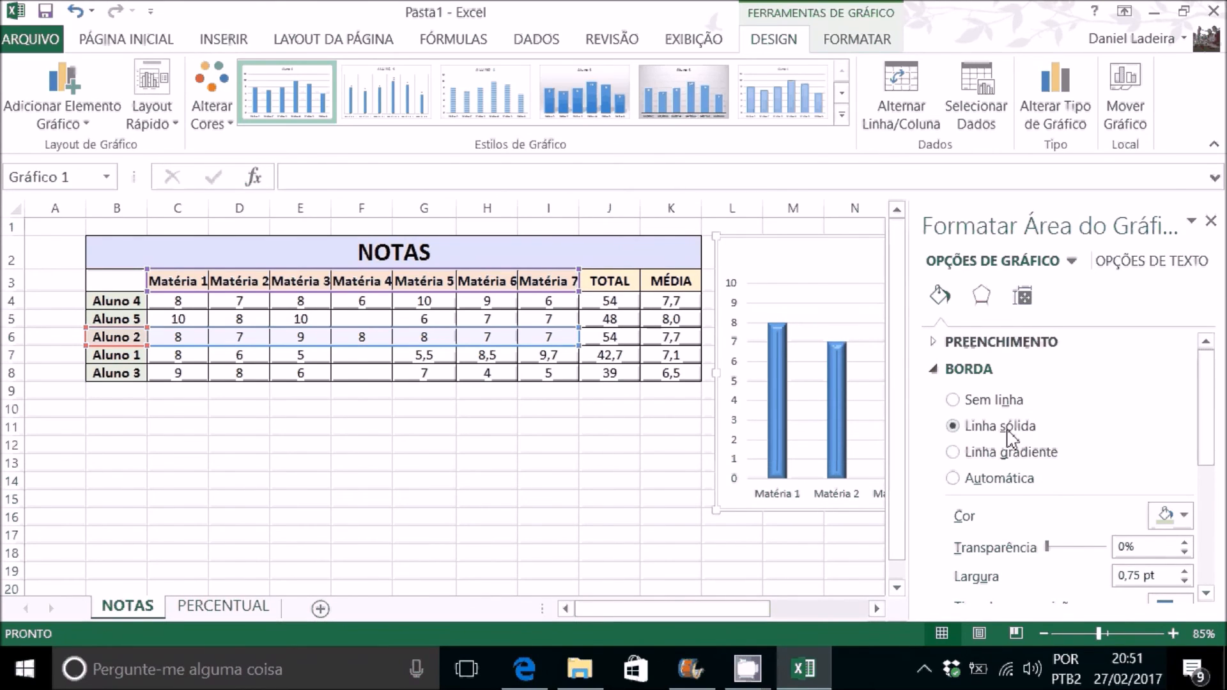
pyautogui.click(989, 454)
pyautogui.scroll(-3, 967, 512)
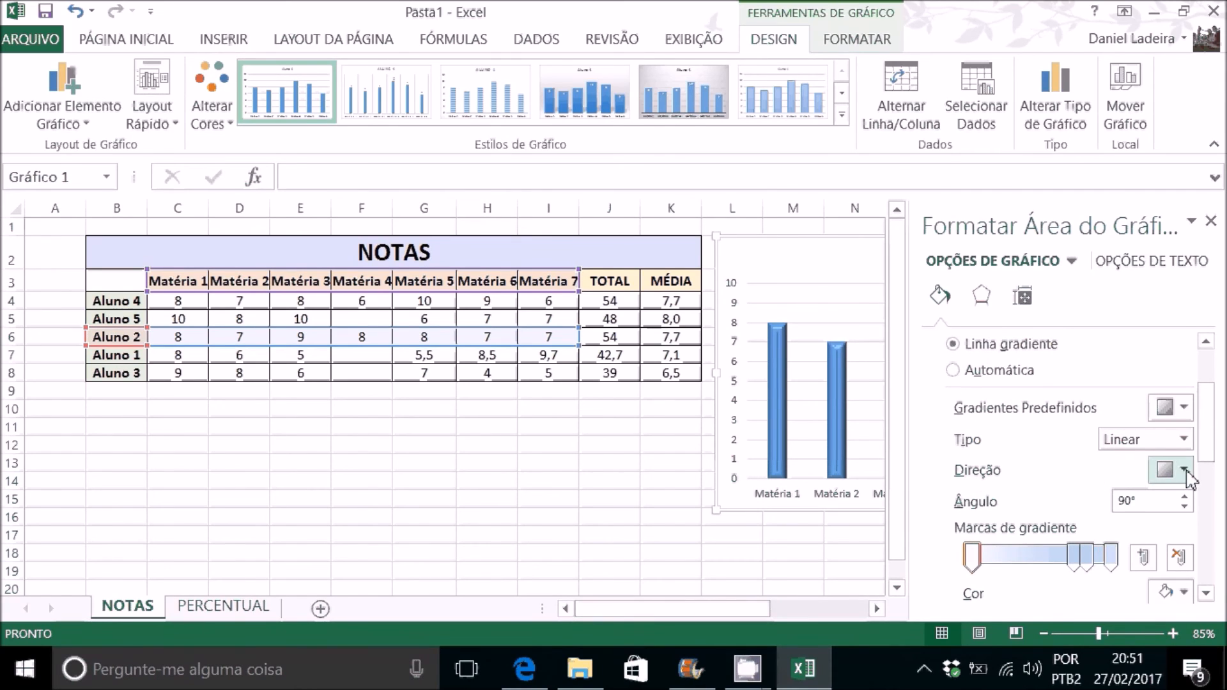
pyautogui.scroll(-2, 1096, 500)
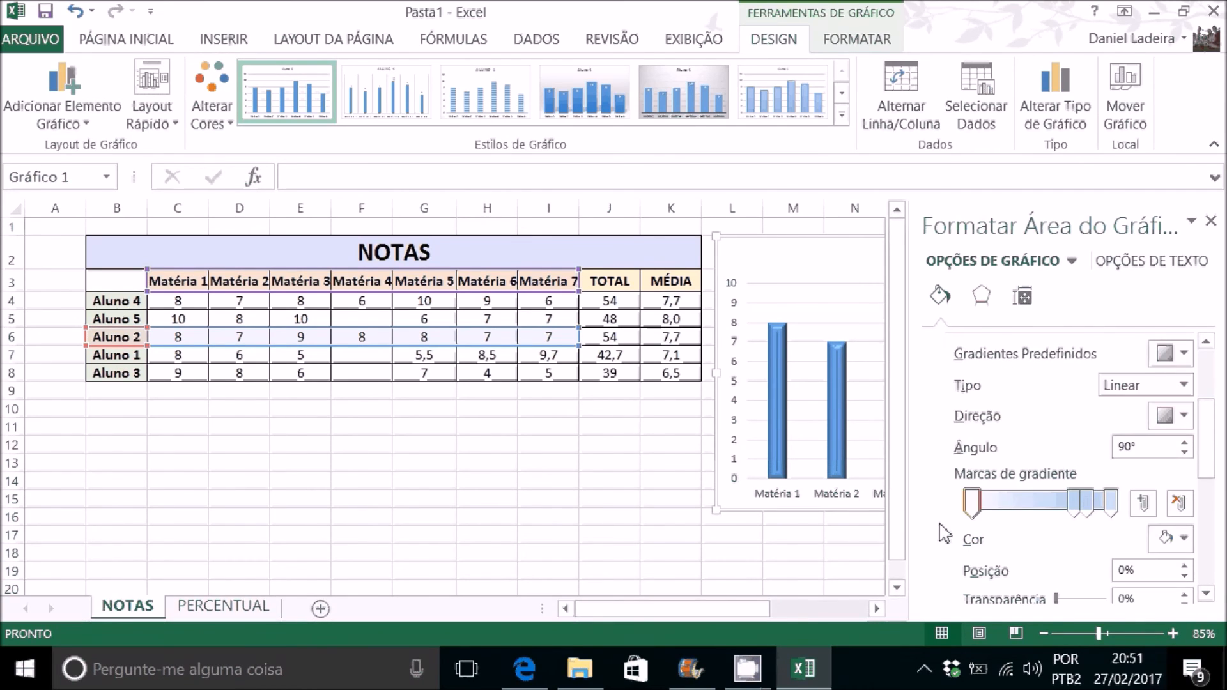
pyautogui.scroll(-3, 1090, 530)
pyautogui.scroll(-3, 1086, 530)
pyautogui.click(789, 551)
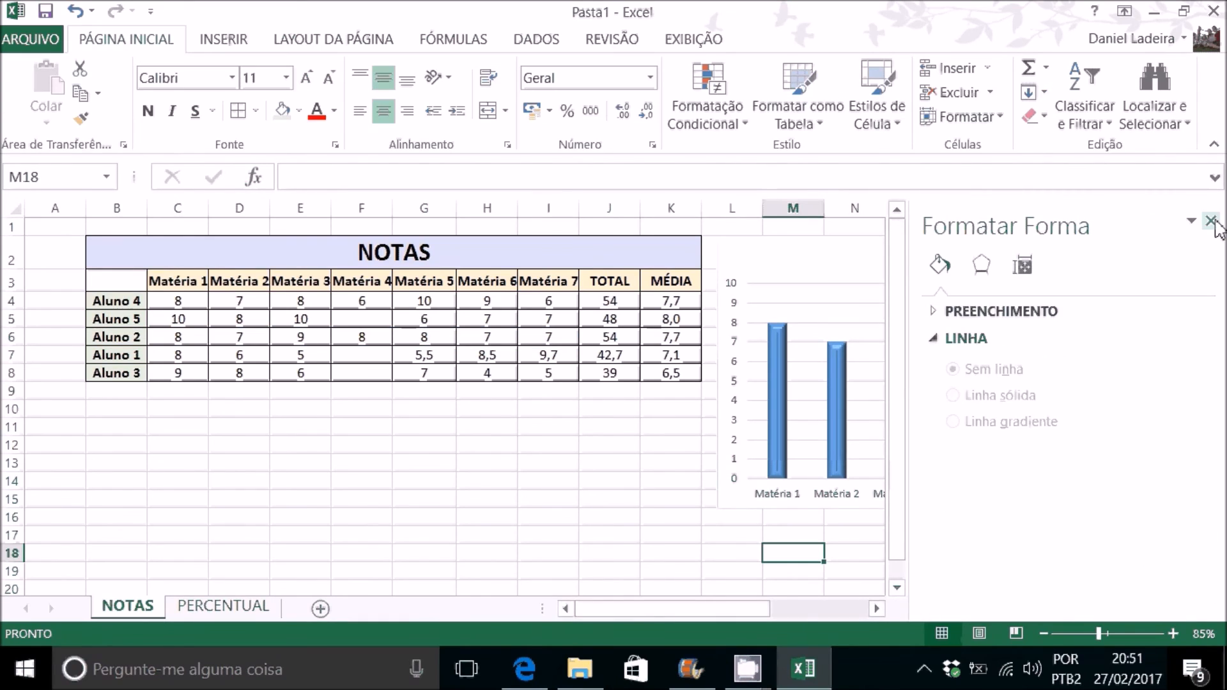
pyautogui.click(1211, 221)
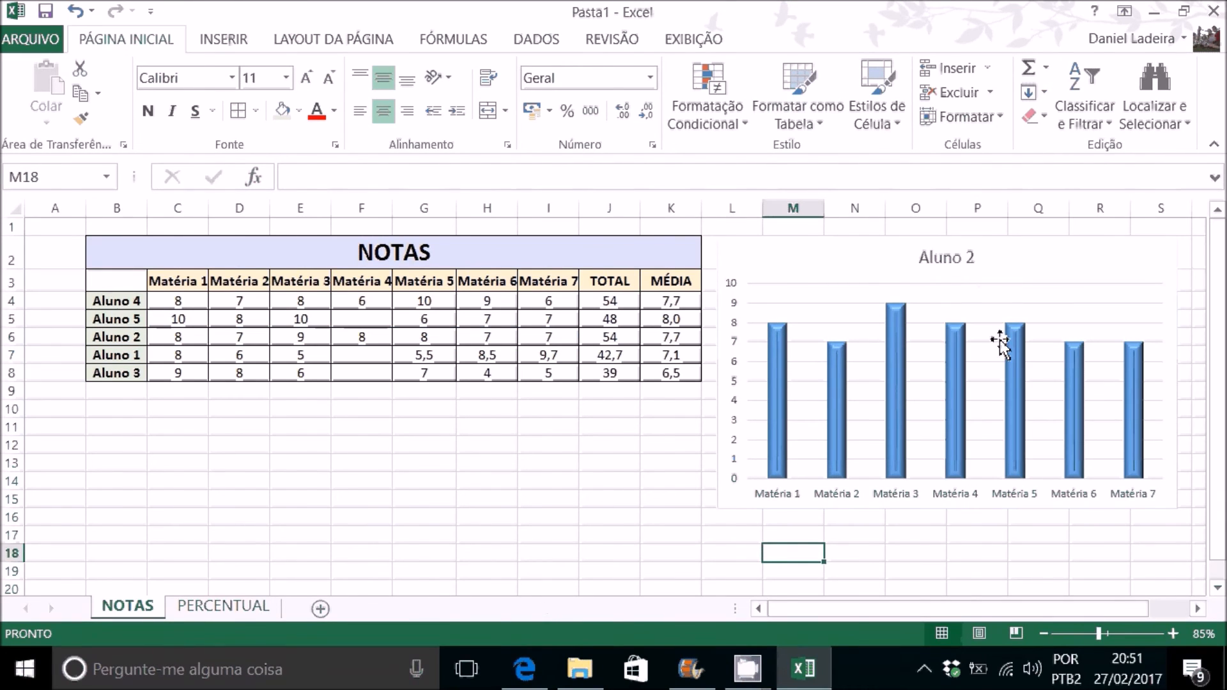
# Step: Outline the text of the Aluno 2 chart title with a gradient line and look through its text effect options
pyautogui.doubleClick(950, 259)
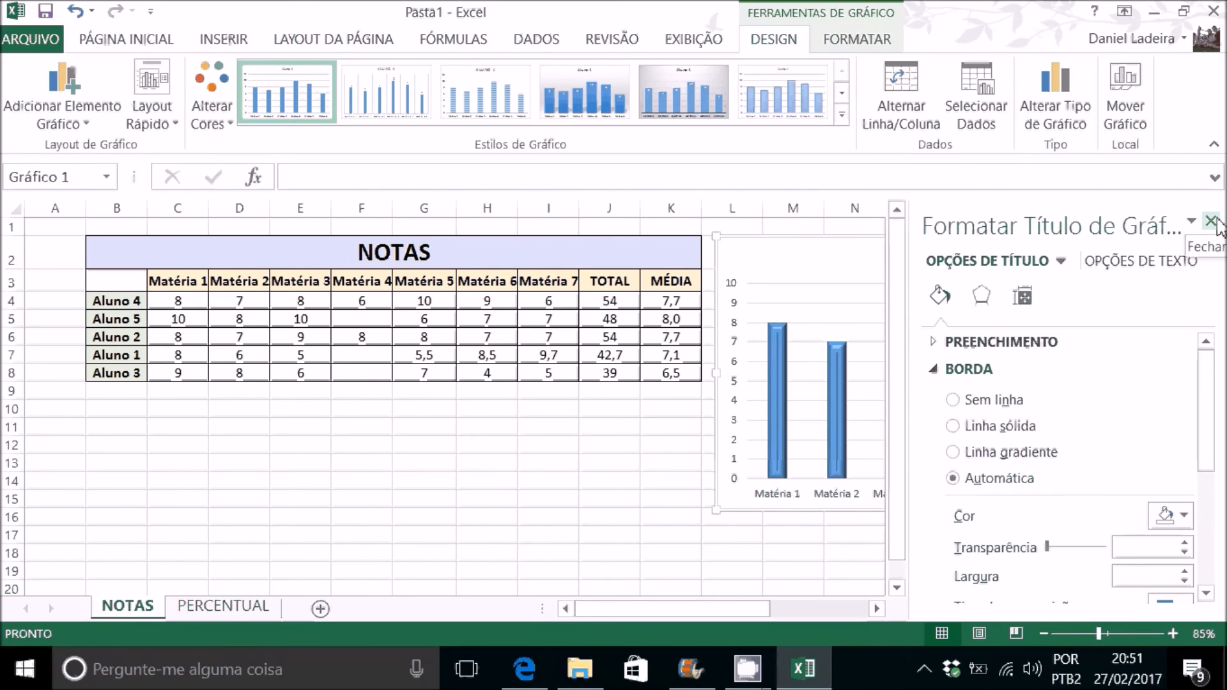
pyautogui.click(1173, 262)
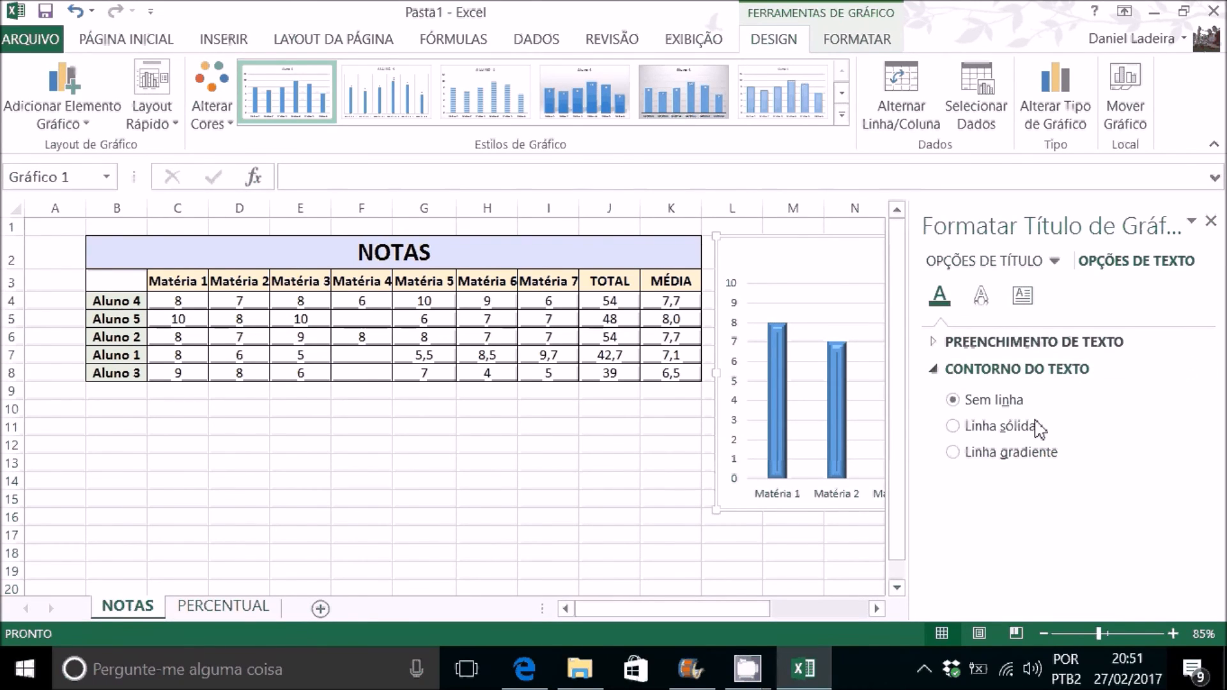
pyautogui.click(1013, 453)
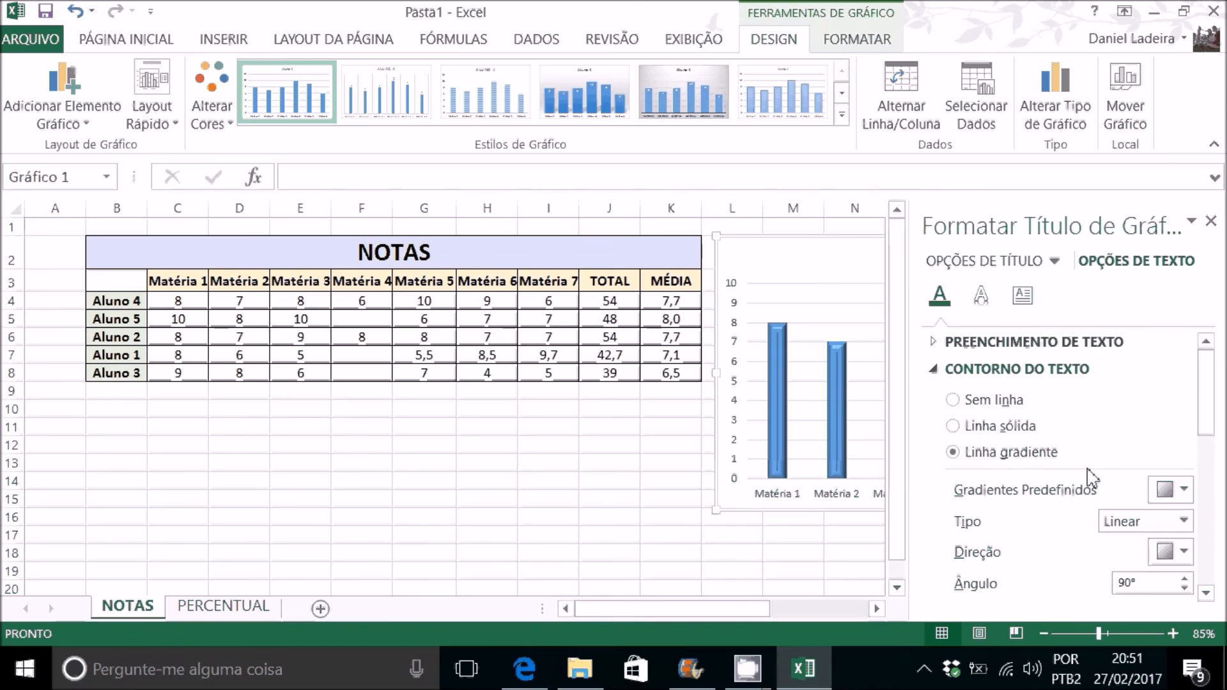
pyautogui.click(984, 302)
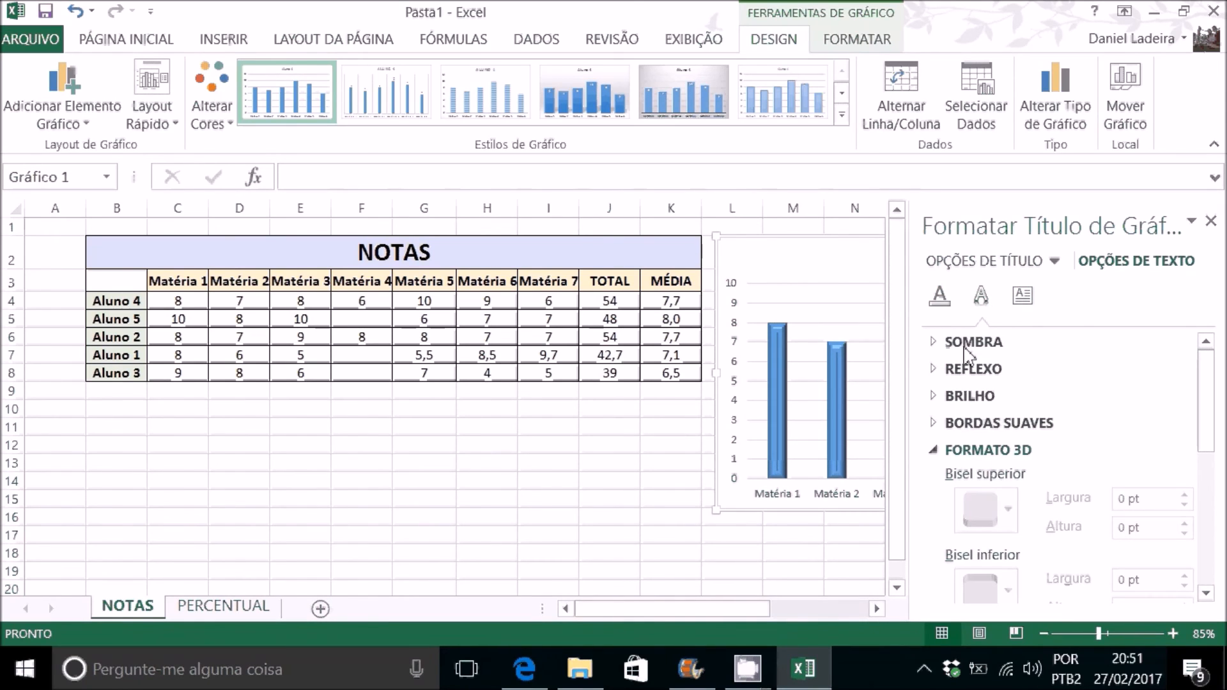
pyautogui.scroll(-1, 1056, 441)
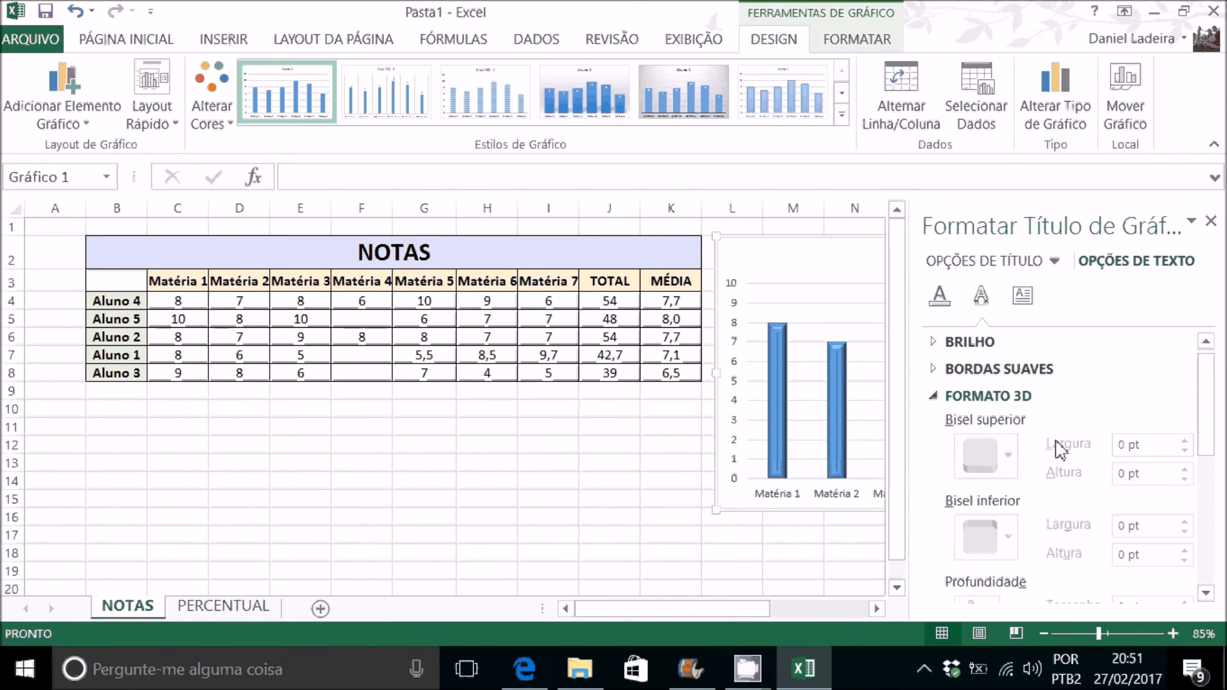
pyautogui.scroll(1, 1055, 445)
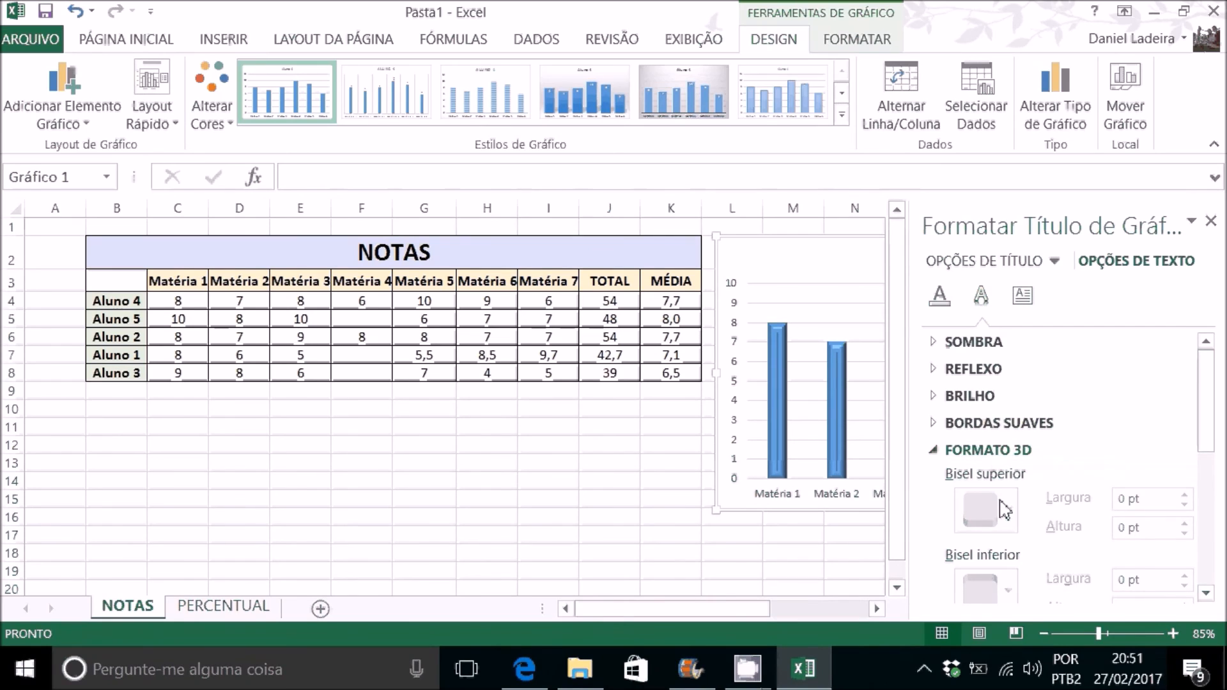
pyautogui.click(1008, 425)
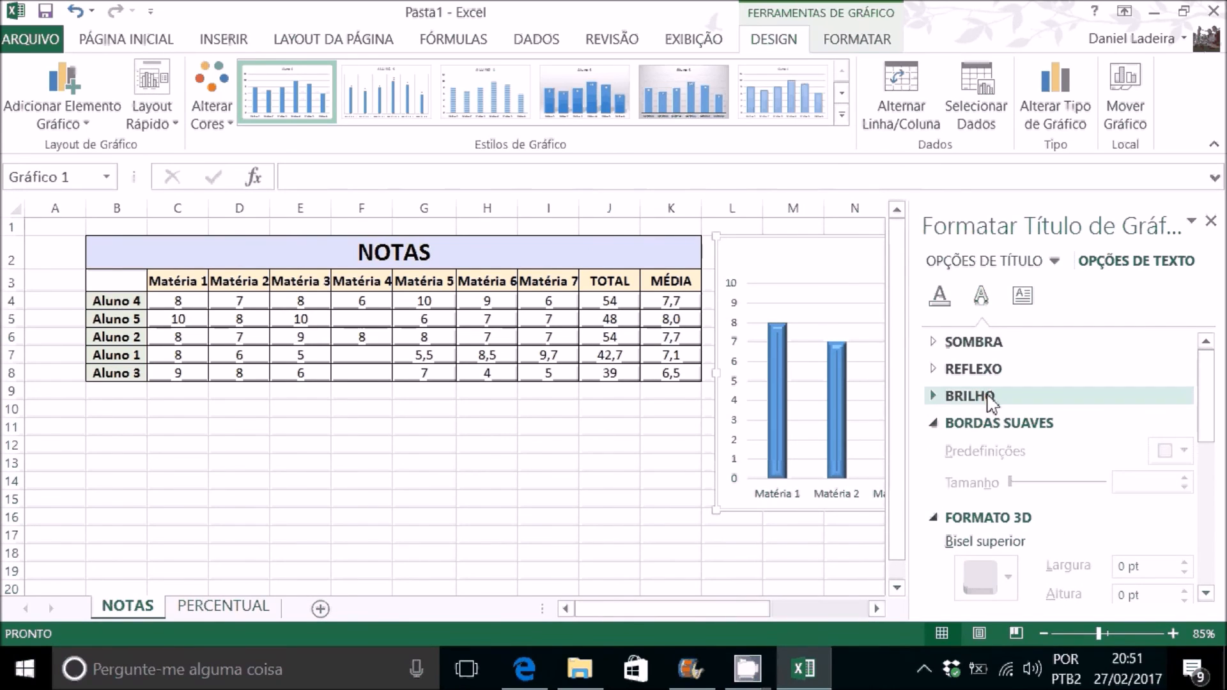
pyautogui.click(1210, 222)
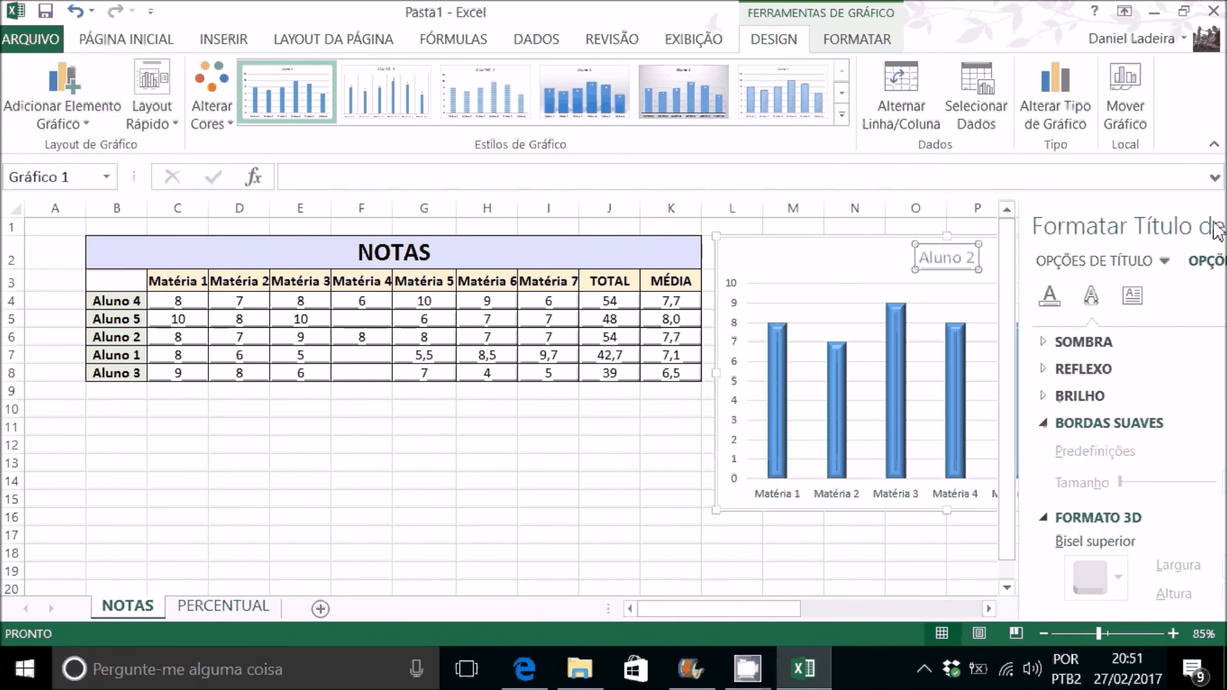
pyautogui.click(1000, 536)
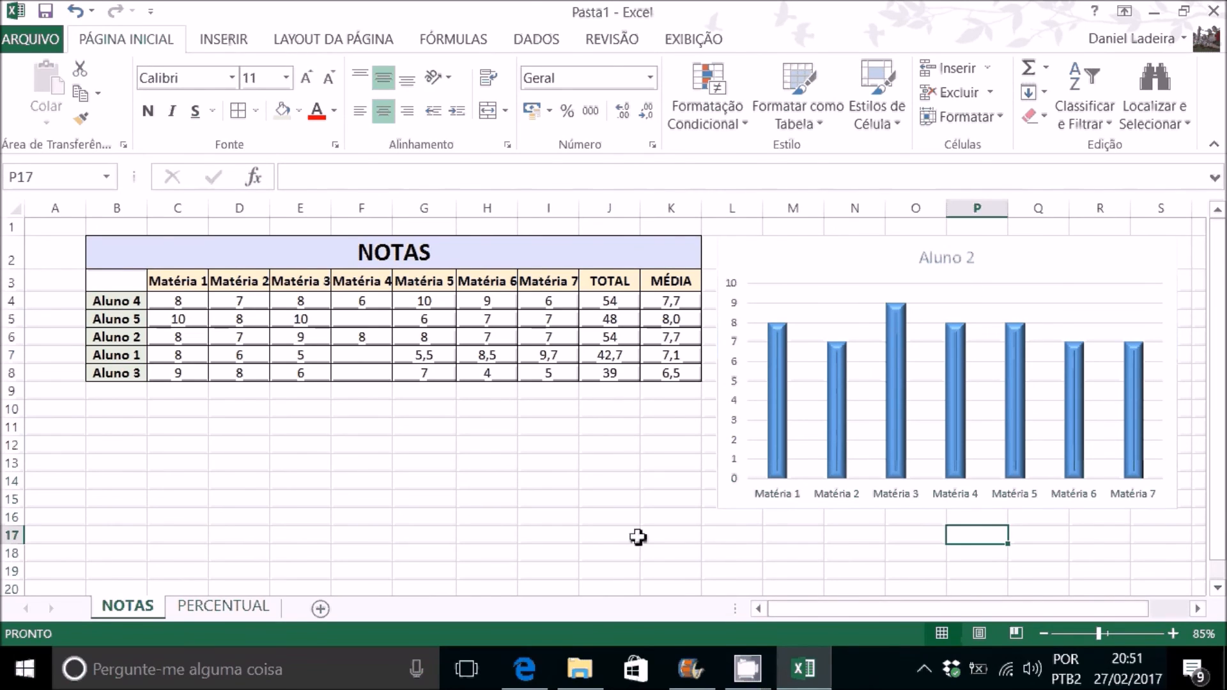
# Step: On the PERCENTUAL sheet, insert a recommended Colunas Agrupadas chart from B3:D6 and place it beside the CRIMES table
pyautogui.click(231, 608)
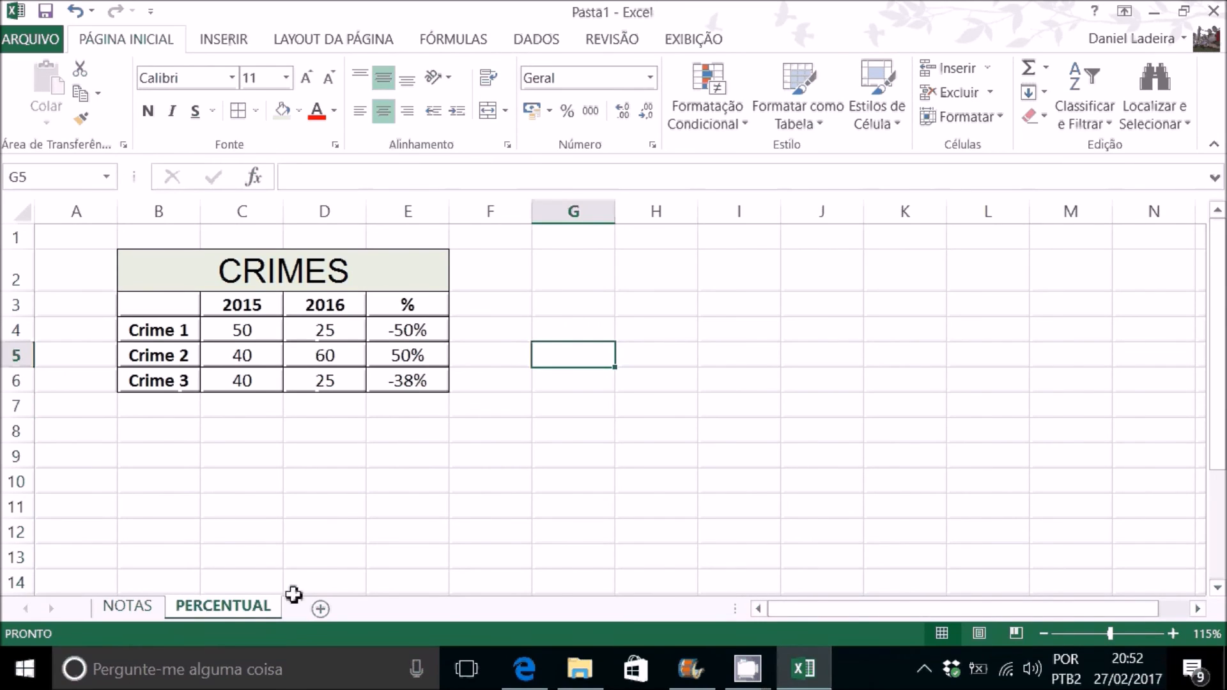
pyautogui.click(560, 302)
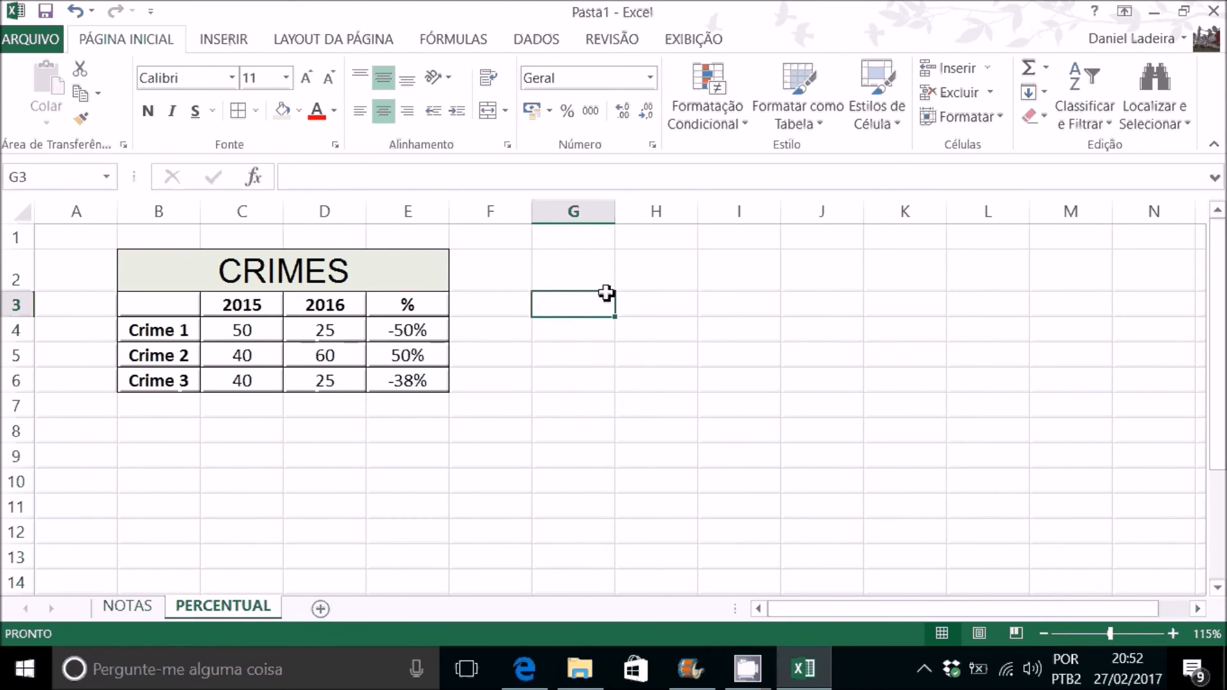
pyautogui.click(189, 311)
pyautogui.moveTo(189, 312); pyautogui.dragTo(342, 379)
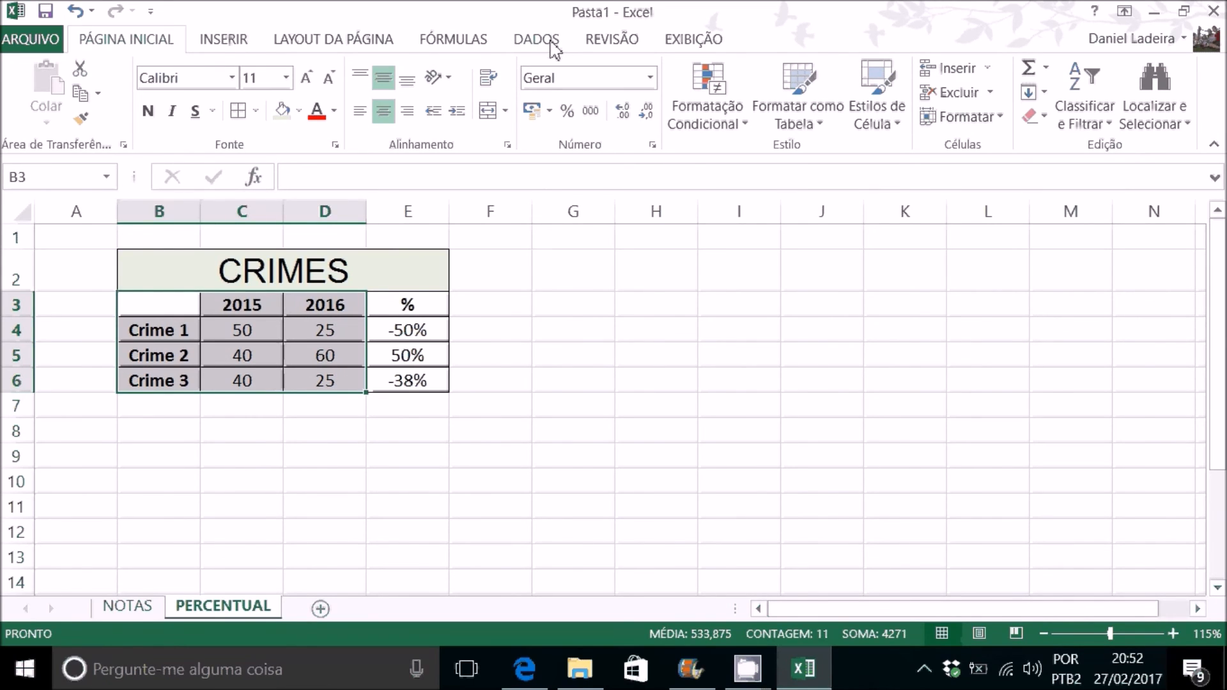
pyautogui.click(215, 43)
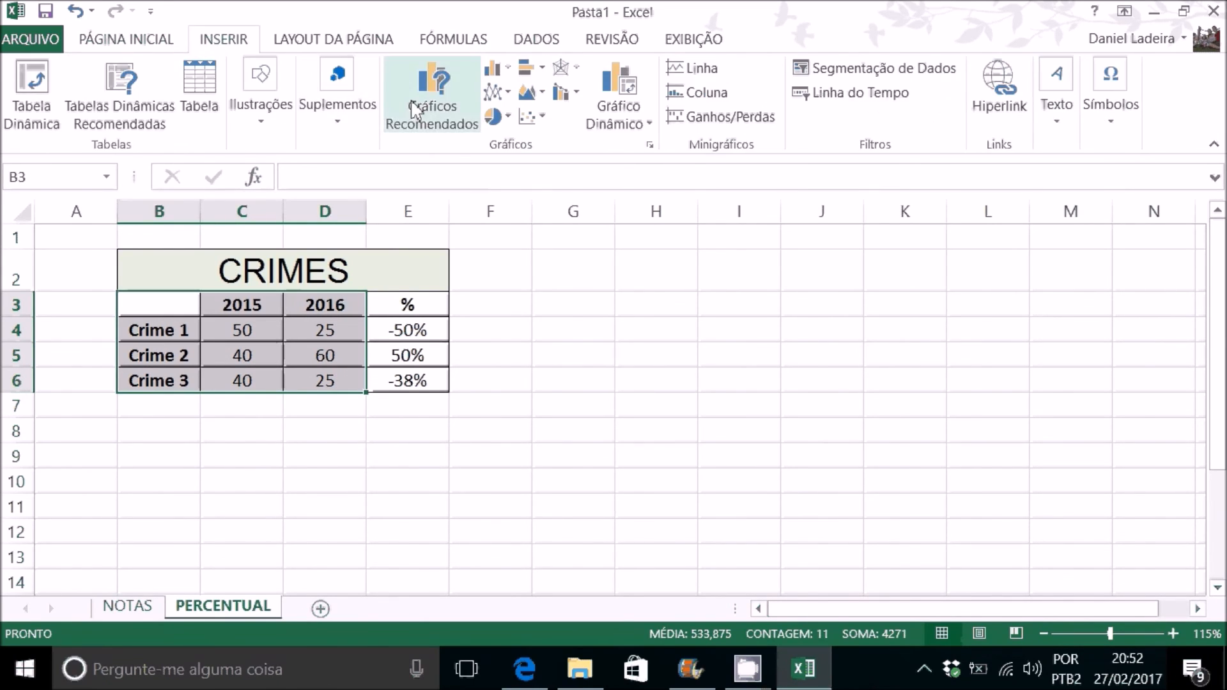
pyautogui.click(442, 103)
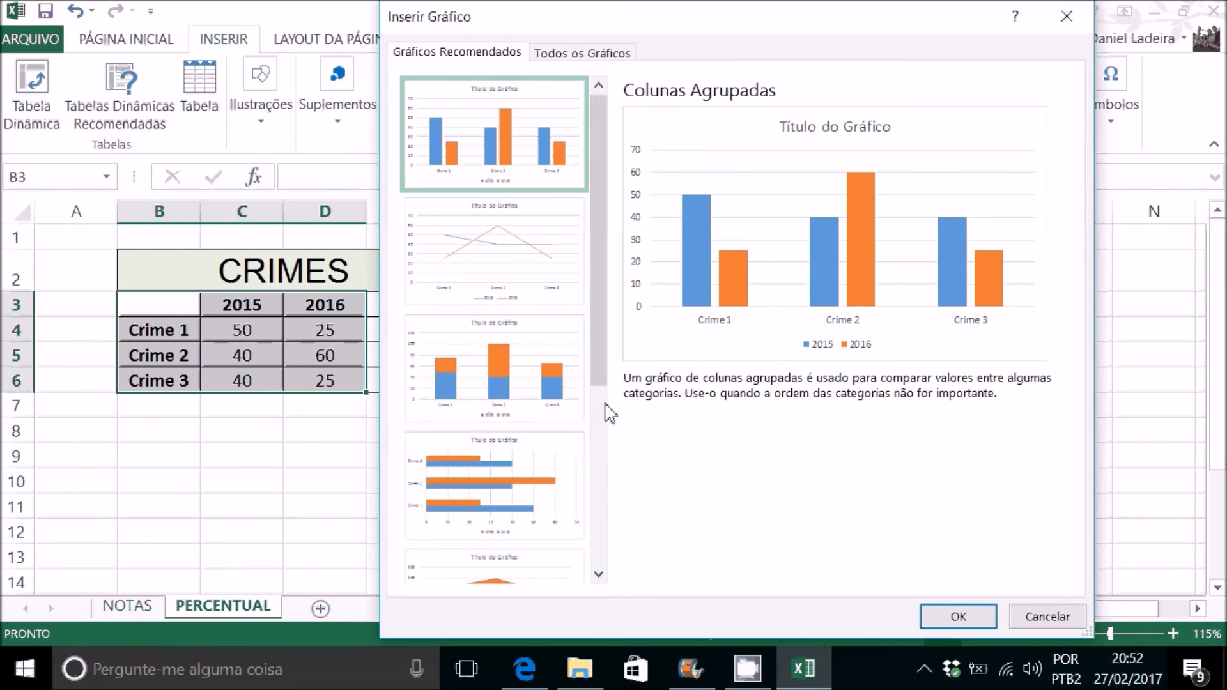
pyautogui.click(555, 382)
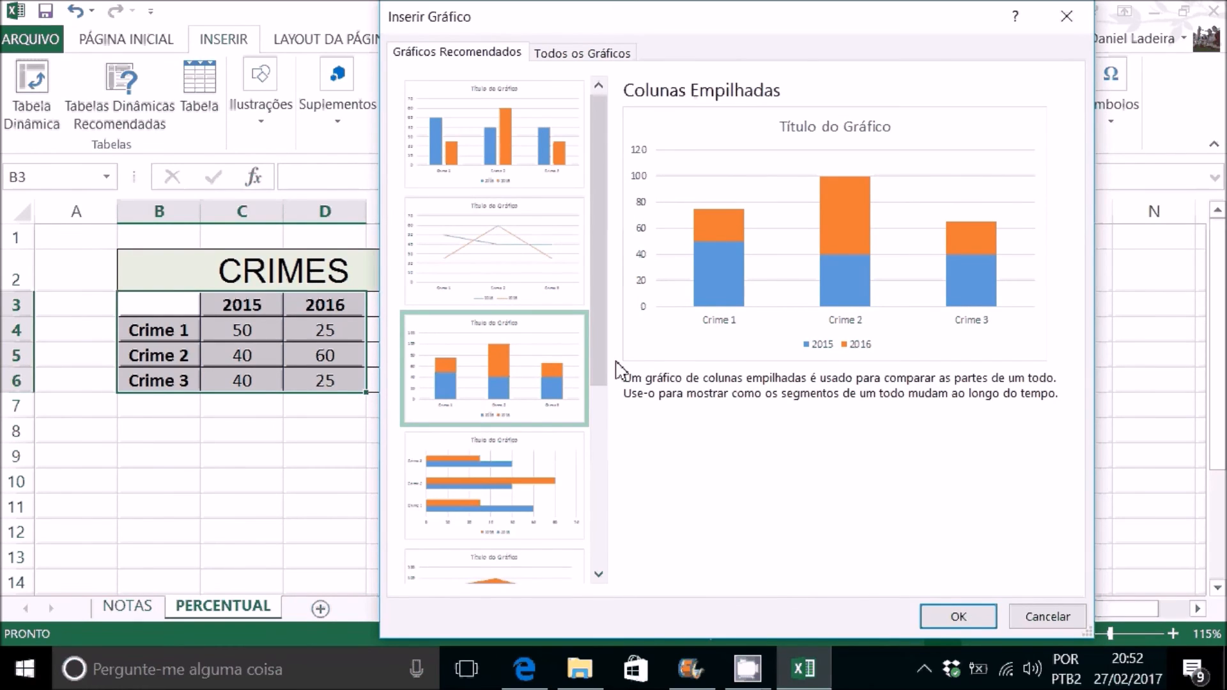
pyautogui.scroll(-3, 538, 406)
pyautogui.scroll(3, 538, 454)
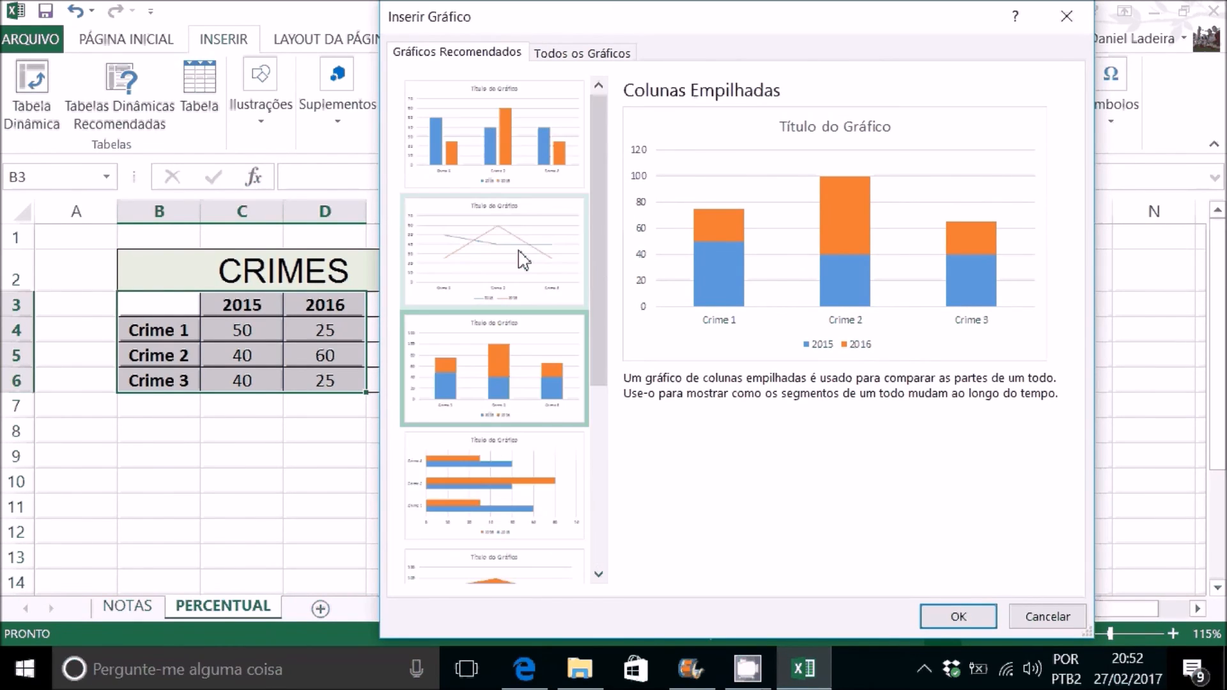
pyautogui.click(523, 150)
pyautogui.click(978, 617)
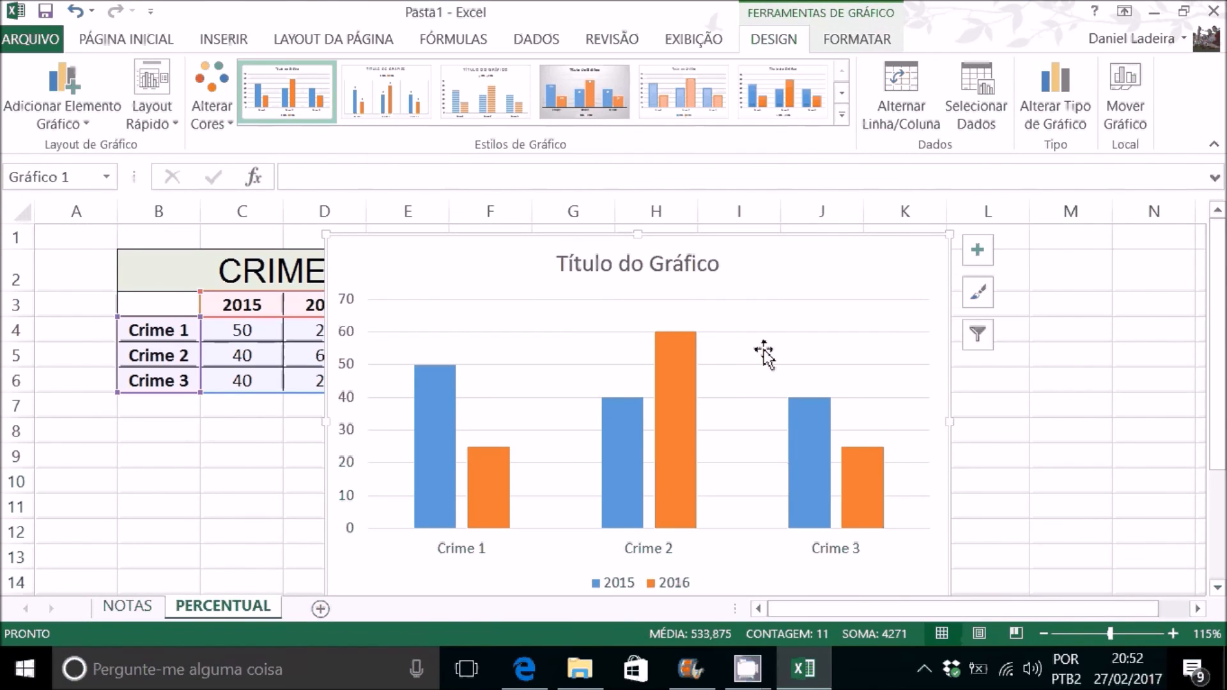
pyautogui.moveTo(796, 242); pyautogui.dragTo(939, 235)
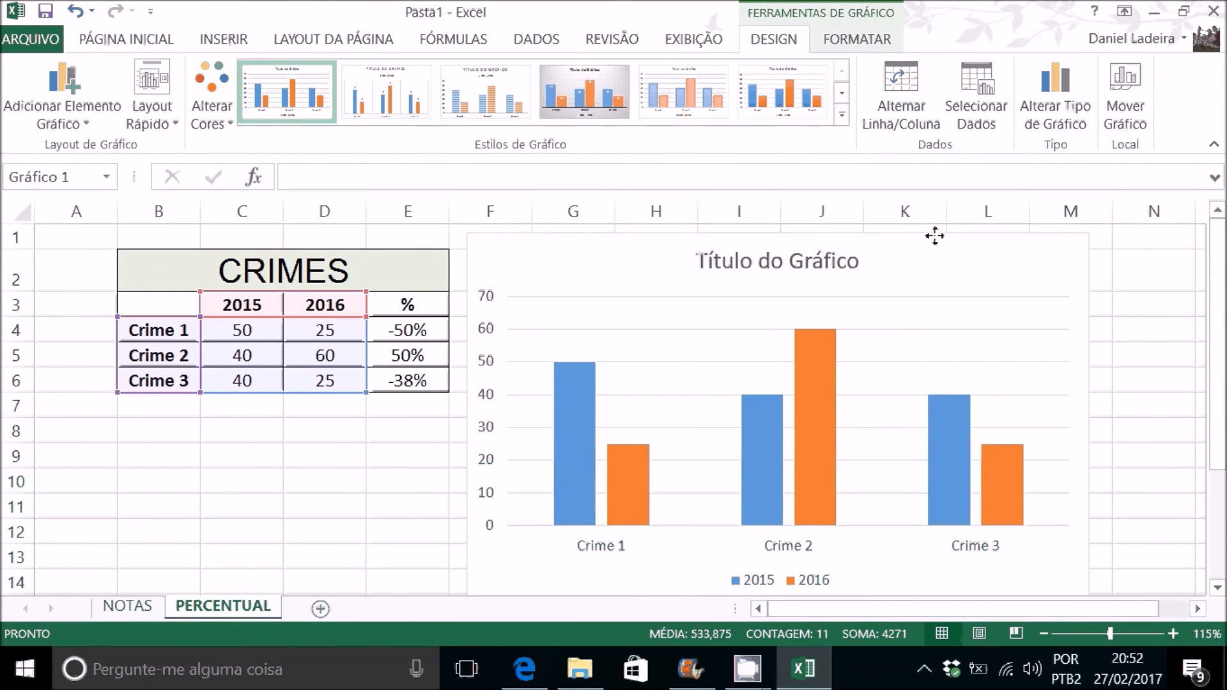
# Step: Replace the new chart's title with CRIMES and close the formatting options
pyautogui.doubleClick(779, 266)
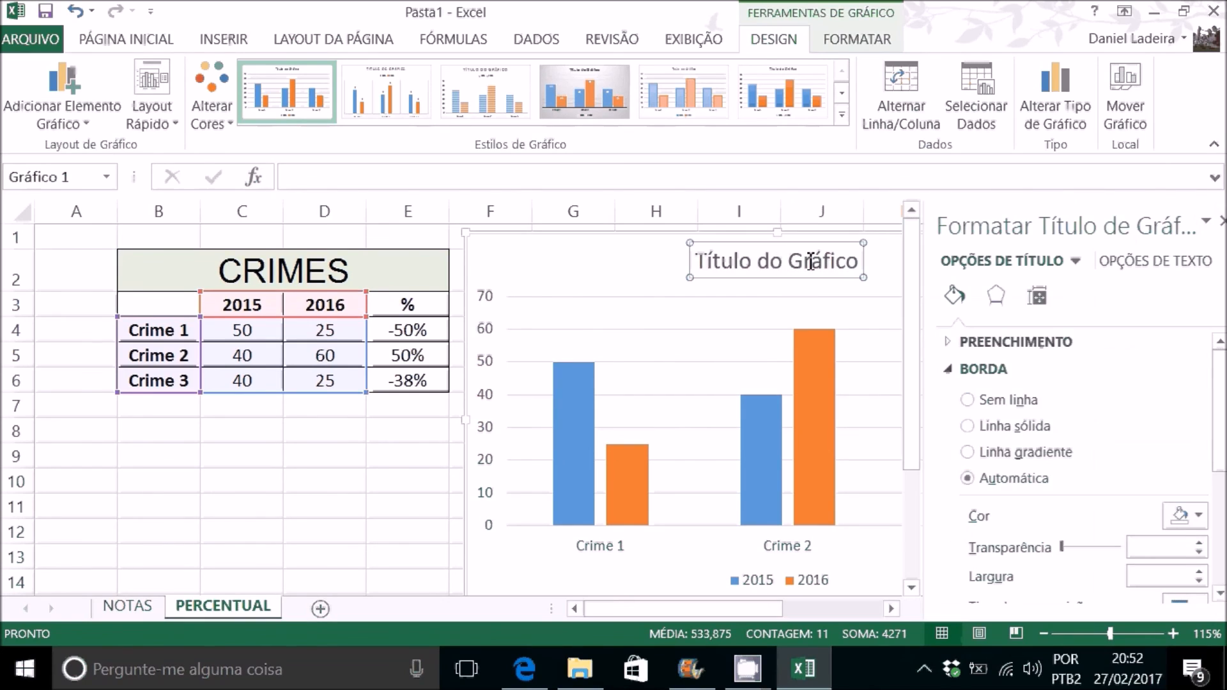
pyautogui.click(856, 264)
pyautogui.moveTo(861, 264); pyautogui.dragTo(696, 260)
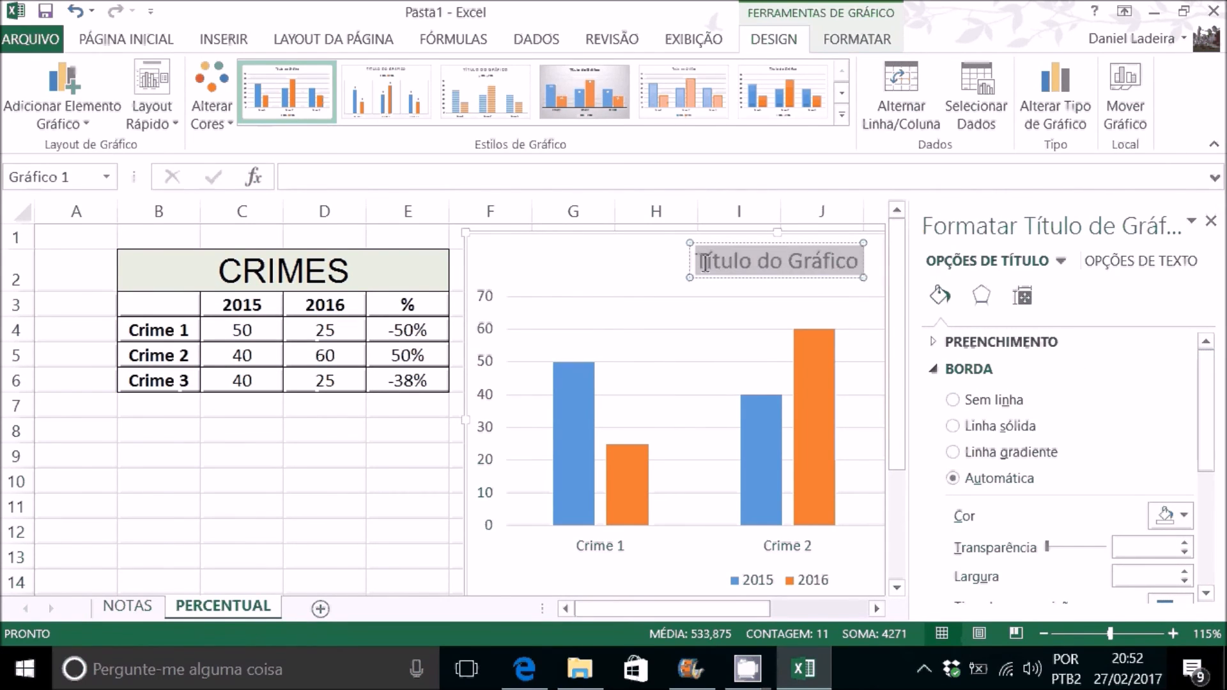
pyautogui.write('CRIMES')
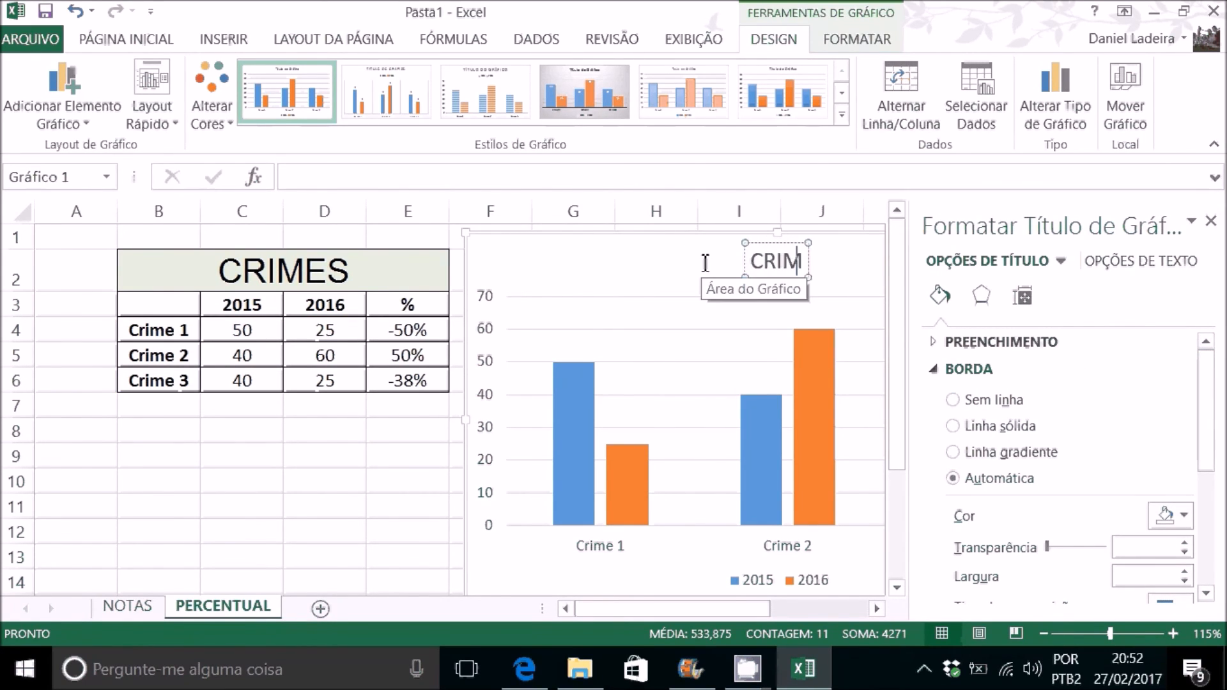
pyautogui.press('Return')
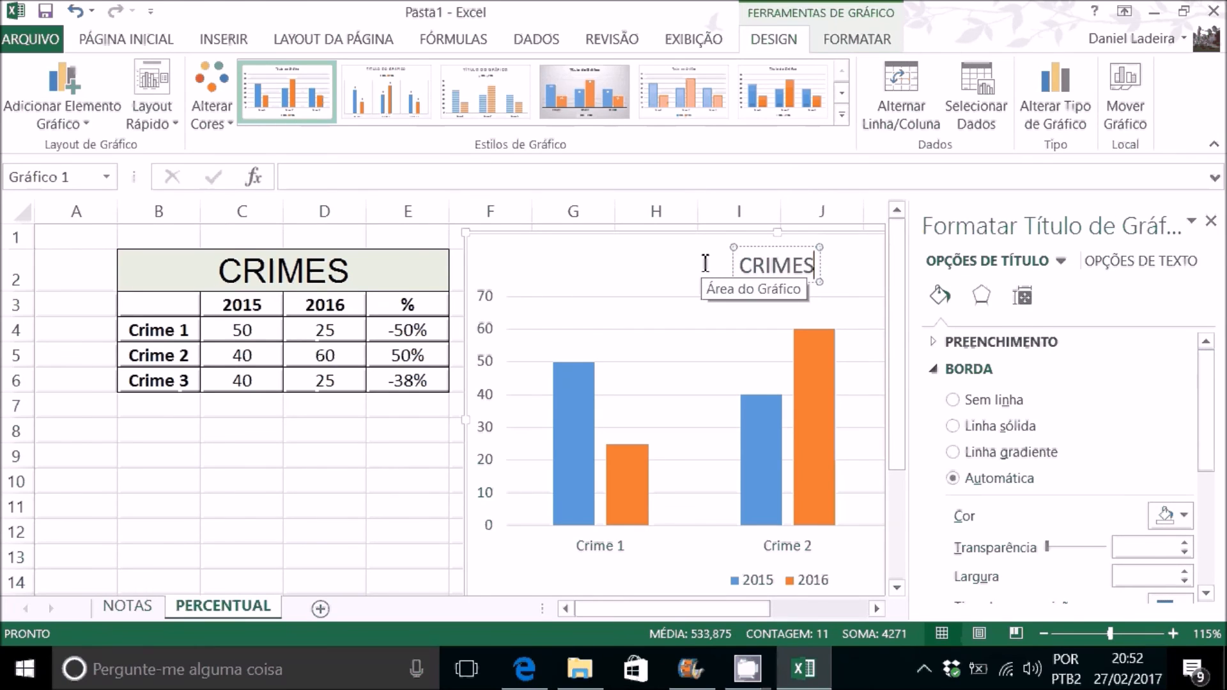
pyautogui.click(702, 267)
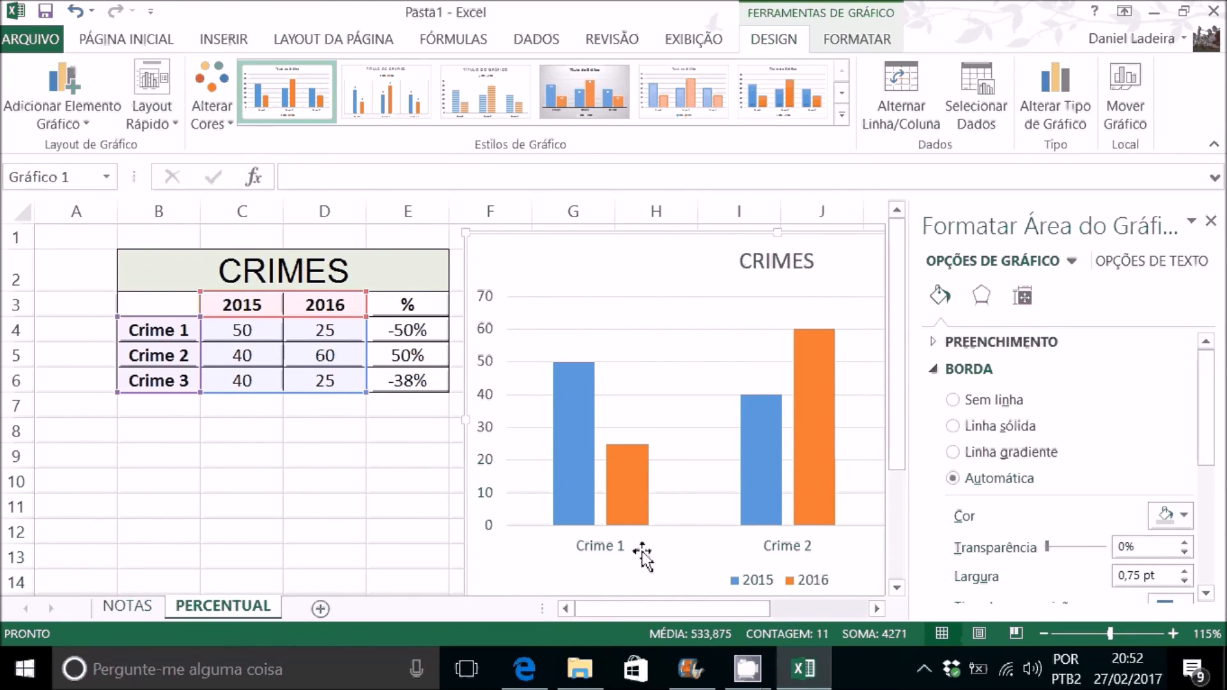
pyautogui.click(1210, 221)
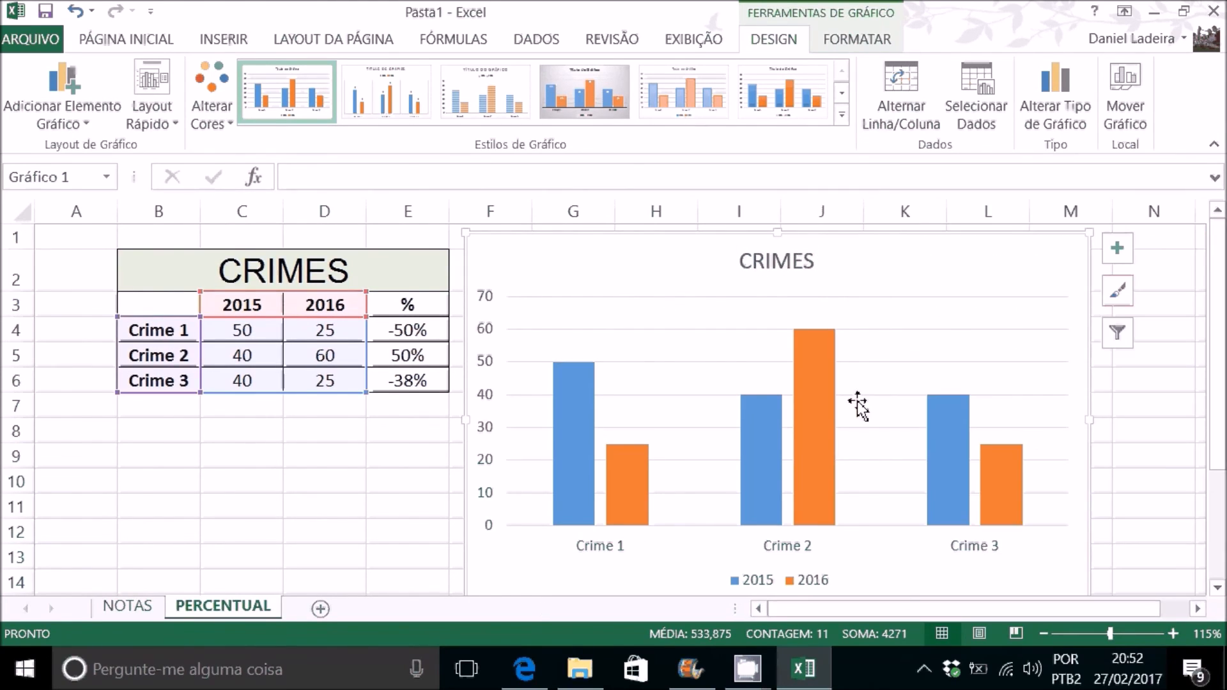
pyautogui.click(823, 476)
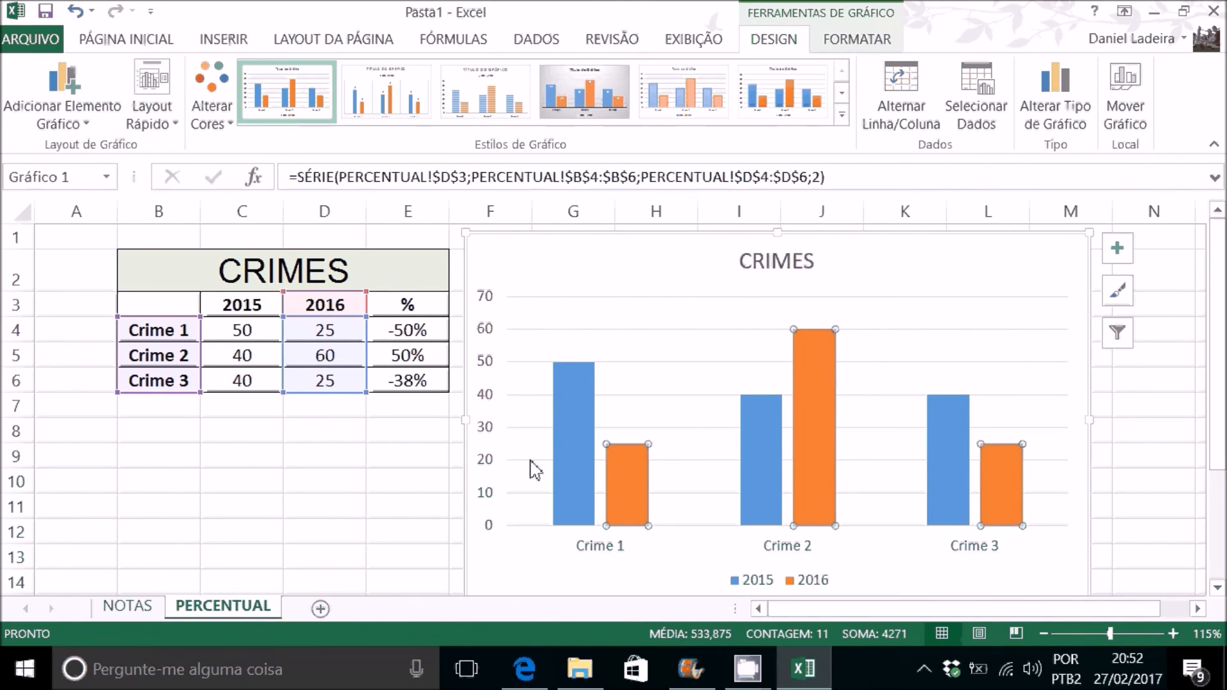
pyautogui.click(561, 462)
pyautogui.click(391, 455)
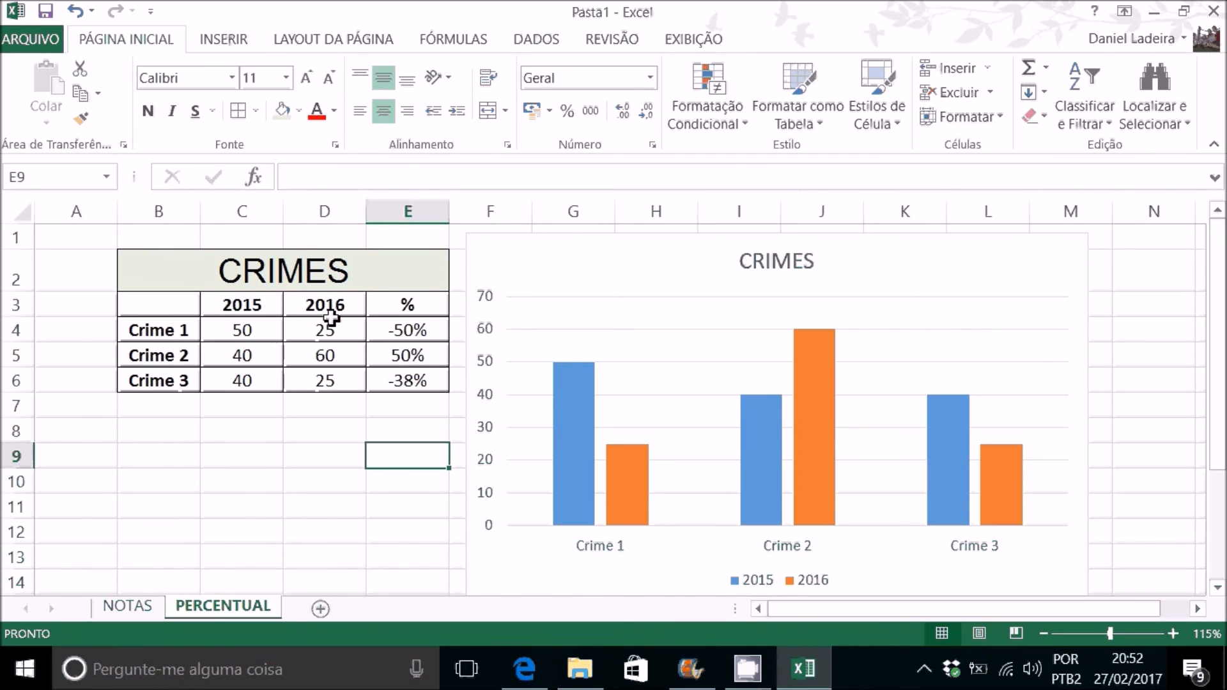
# Step: Insert a blank column E before the % column of the CRIMES table
pyautogui.click(344, 215)
pyautogui.click(400, 214)
pyautogui.rightClick(400, 214)
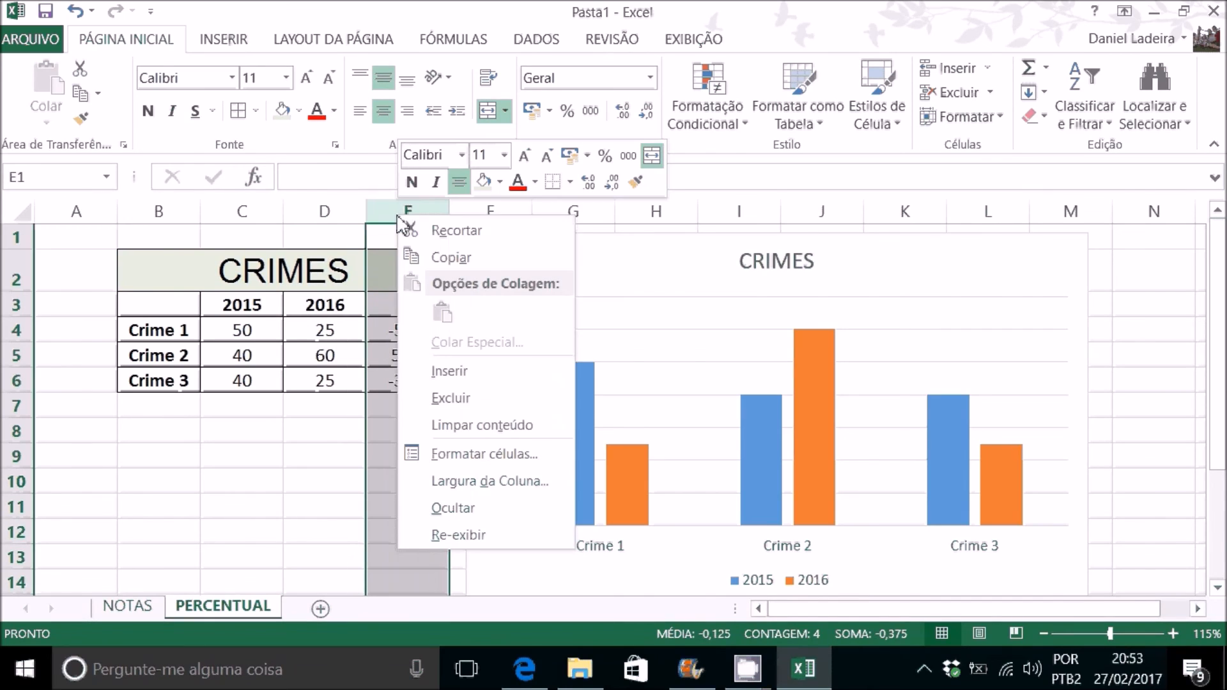
pyautogui.click(453, 372)
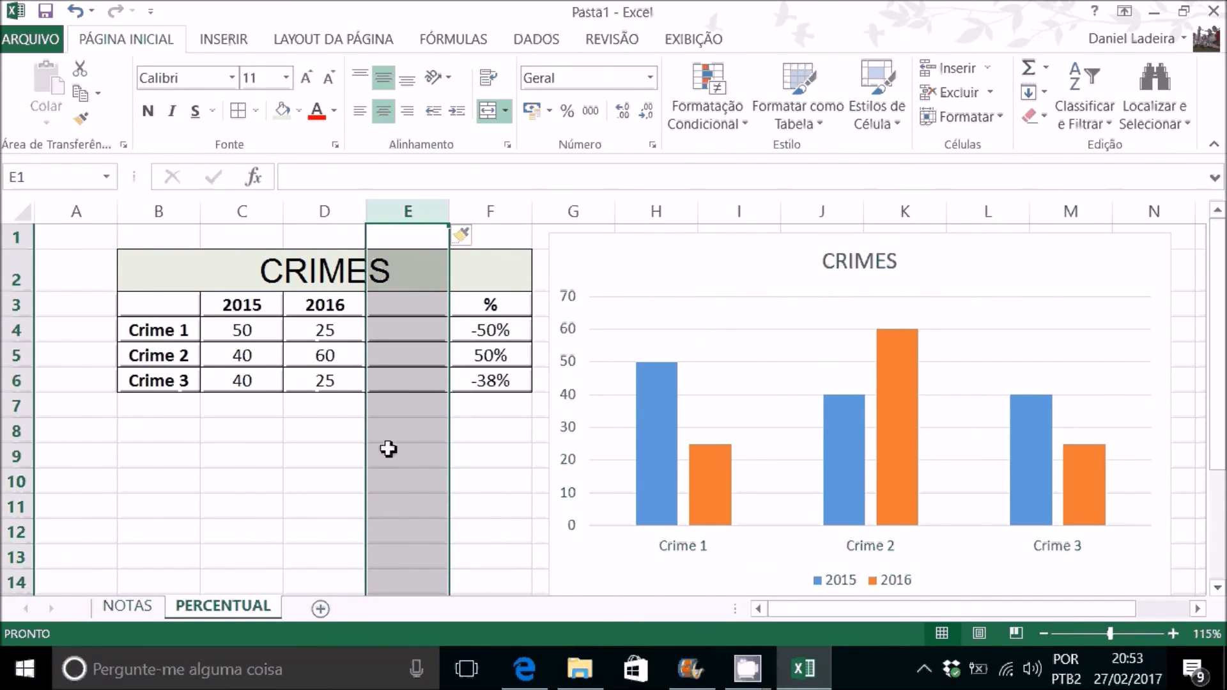
pyautogui.click(339, 430)
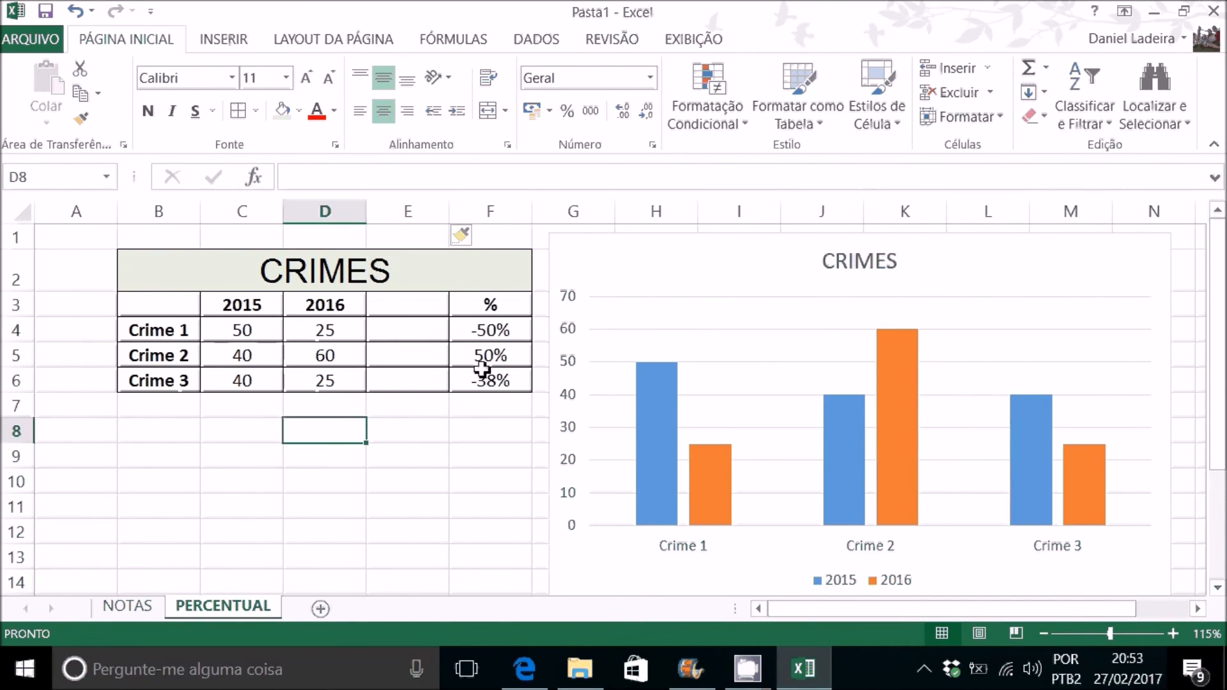
# Step: Head the blank column 2017 and enter 15, 30 and 30 for Crime 1, Crime 2 and Crime 3
pyautogui.click(417, 313)
pyautogui.write('2')
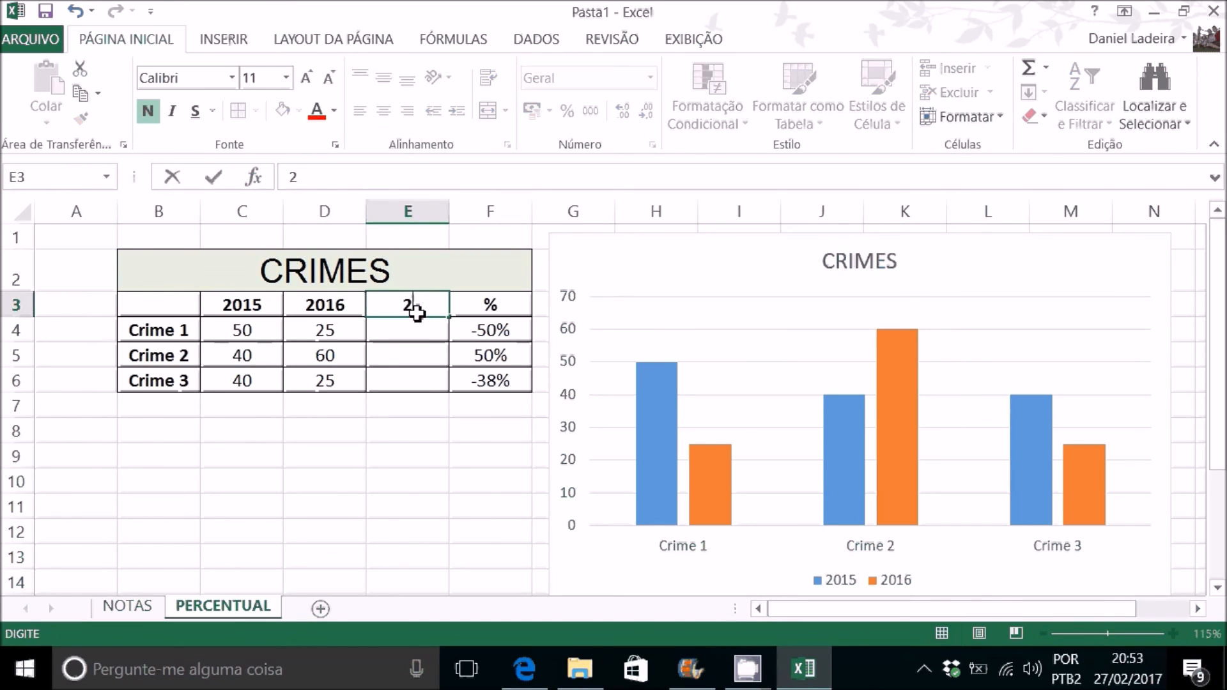
pyautogui.write('017')
pyautogui.press('Return')
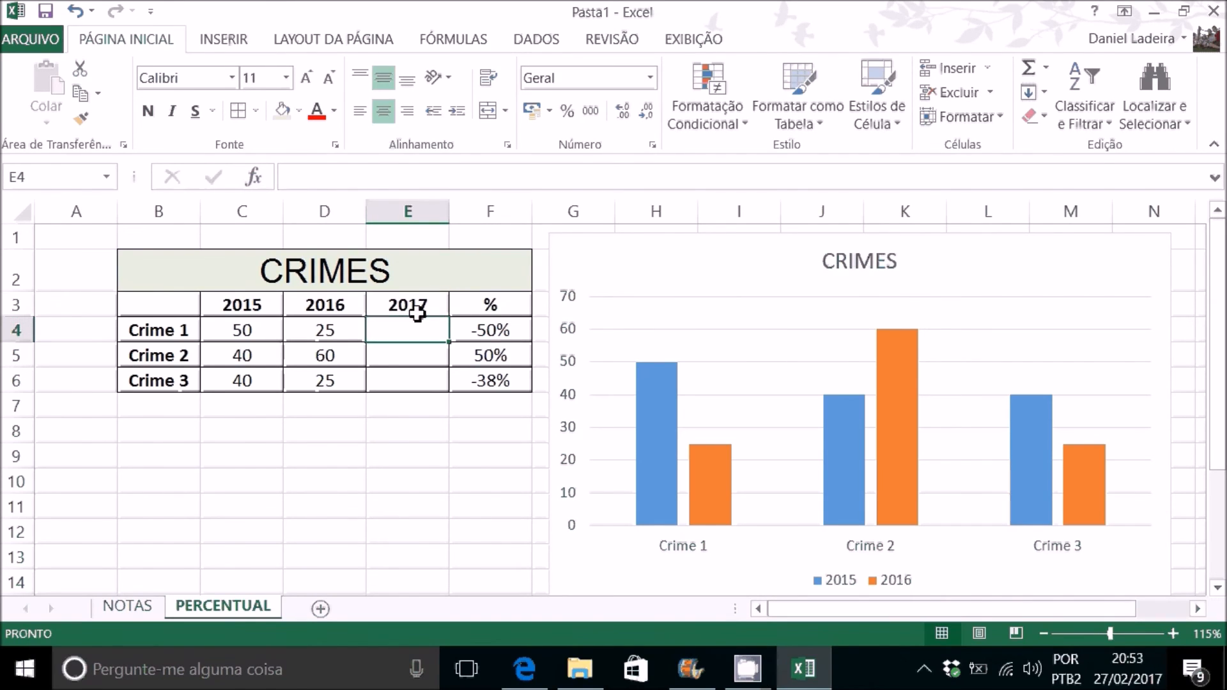
pyautogui.write('30')
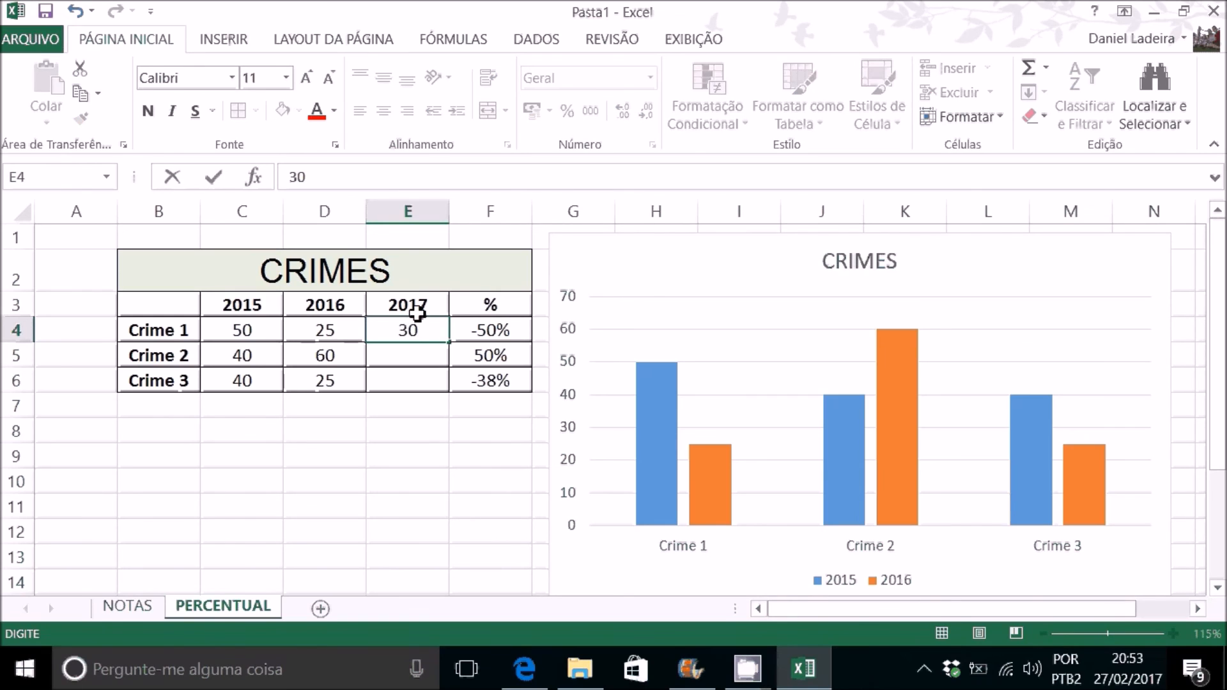
pyautogui.write('15')
pyautogui.press('Return')
pyautogui.write('30')
pyautogui.press('Return')
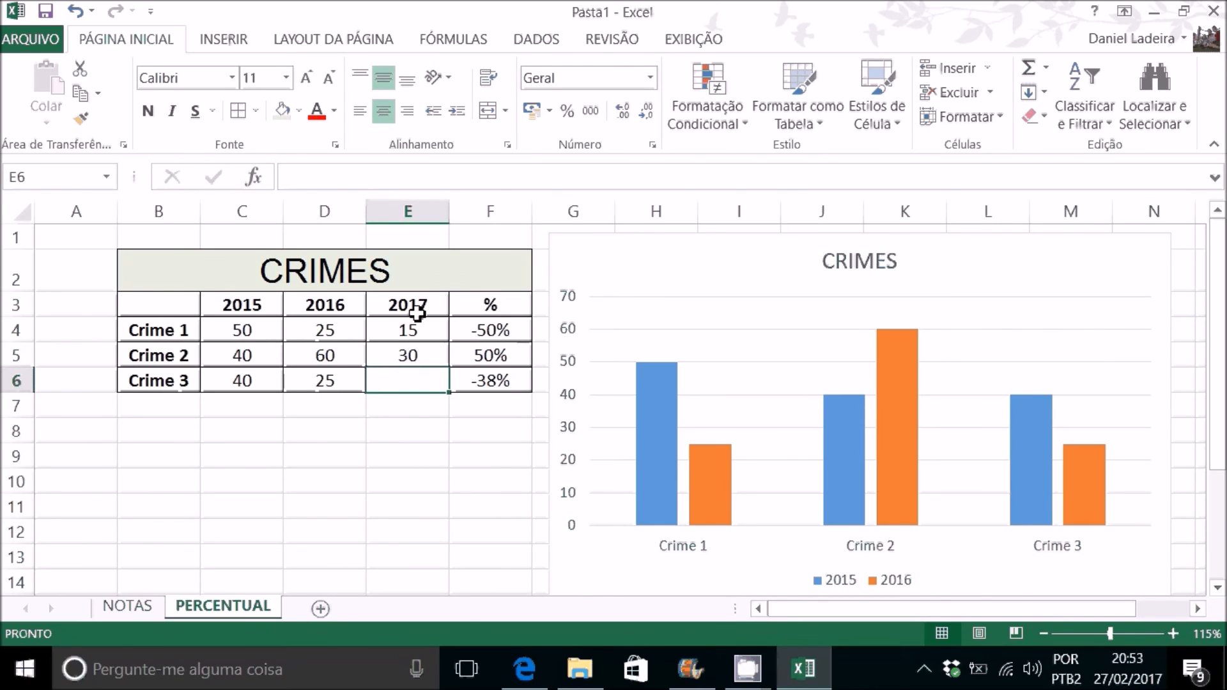
pyautogui.write('30')
pyautogui.press('Return')
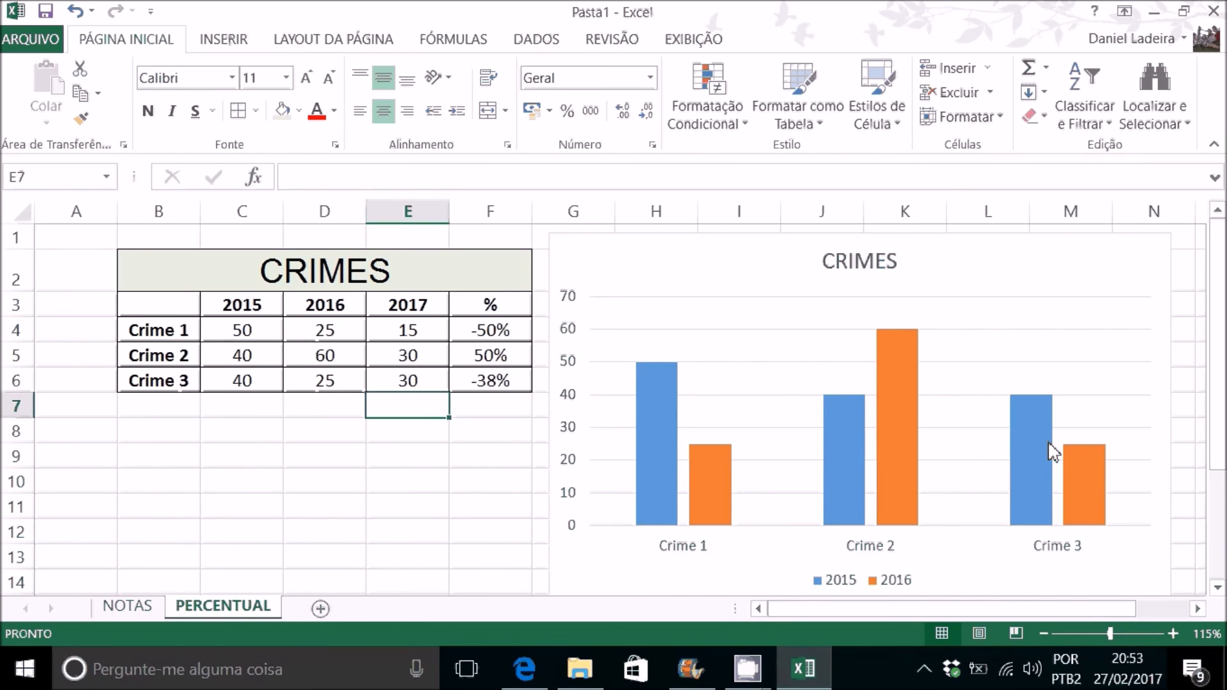
# Step: Extend the CRIMES chart's source data range to include the 2017 column
pyautogui.click(580, 544)
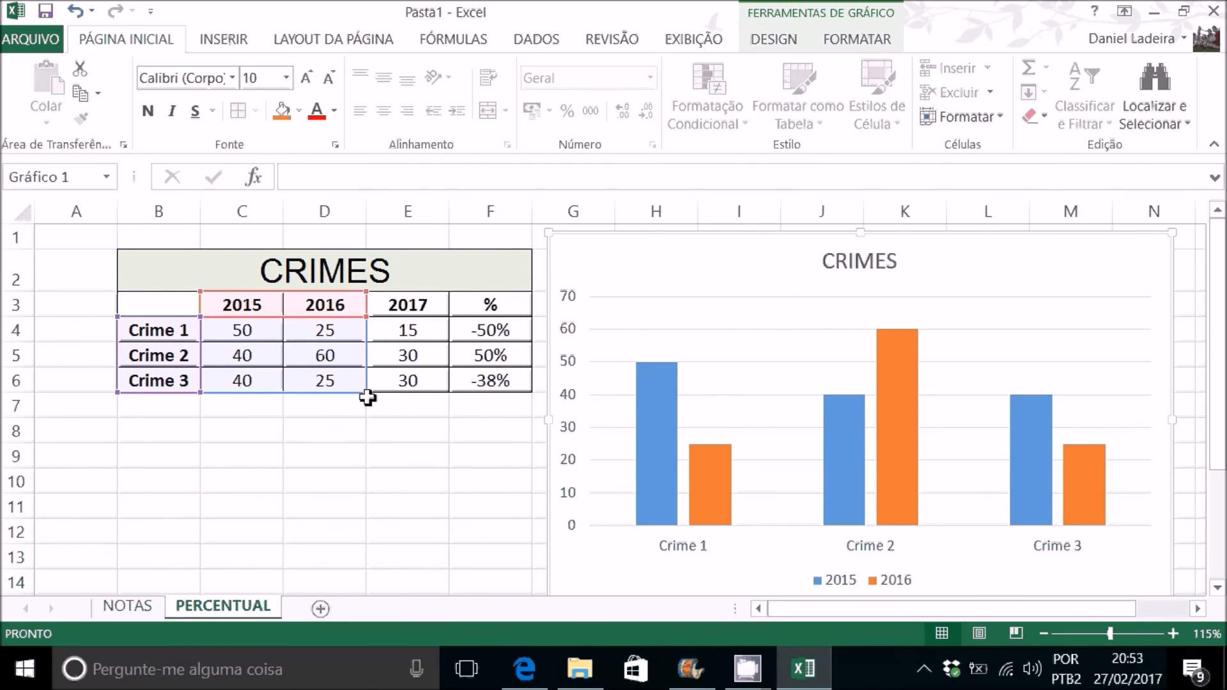
pyautogui.moveTo(369, 395); pyautogui.dragTo(438, 395)
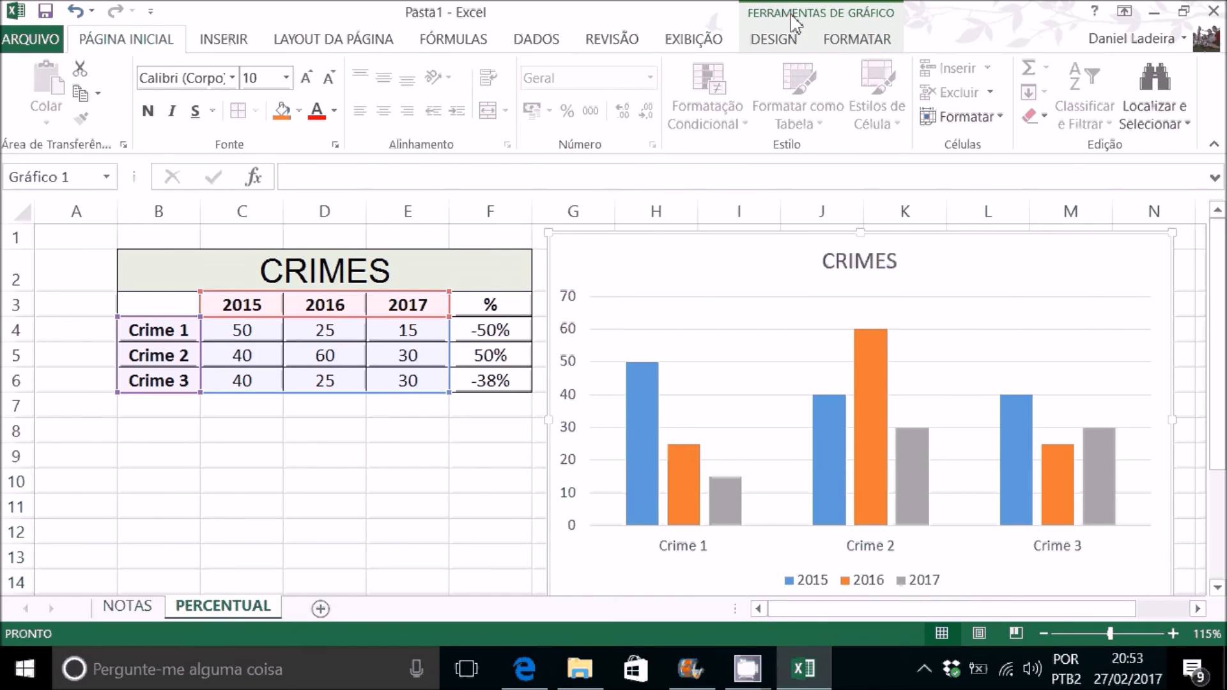
# Step: Try the white and outlined-bar styles on the CRIMES column chart and settle on the dark gradient style
pyautogui.doubleClick(810, 16)
pyautogui.doubleClick(893, 181)
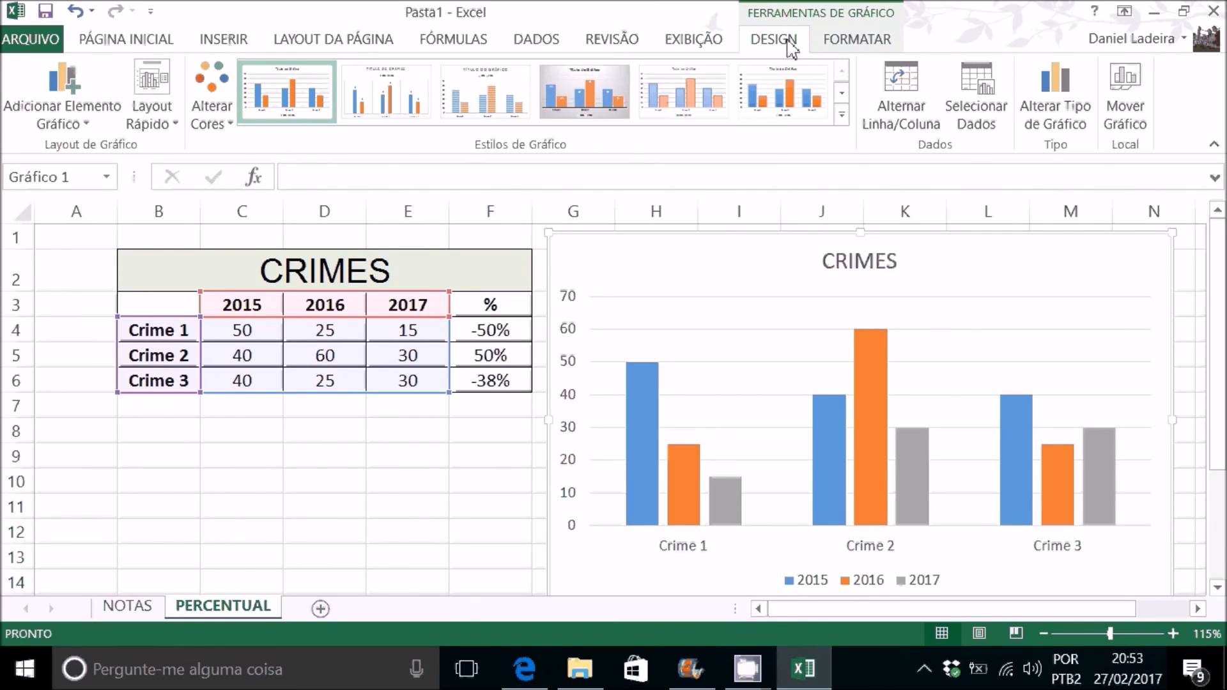
pyautogui.click(872, 44)
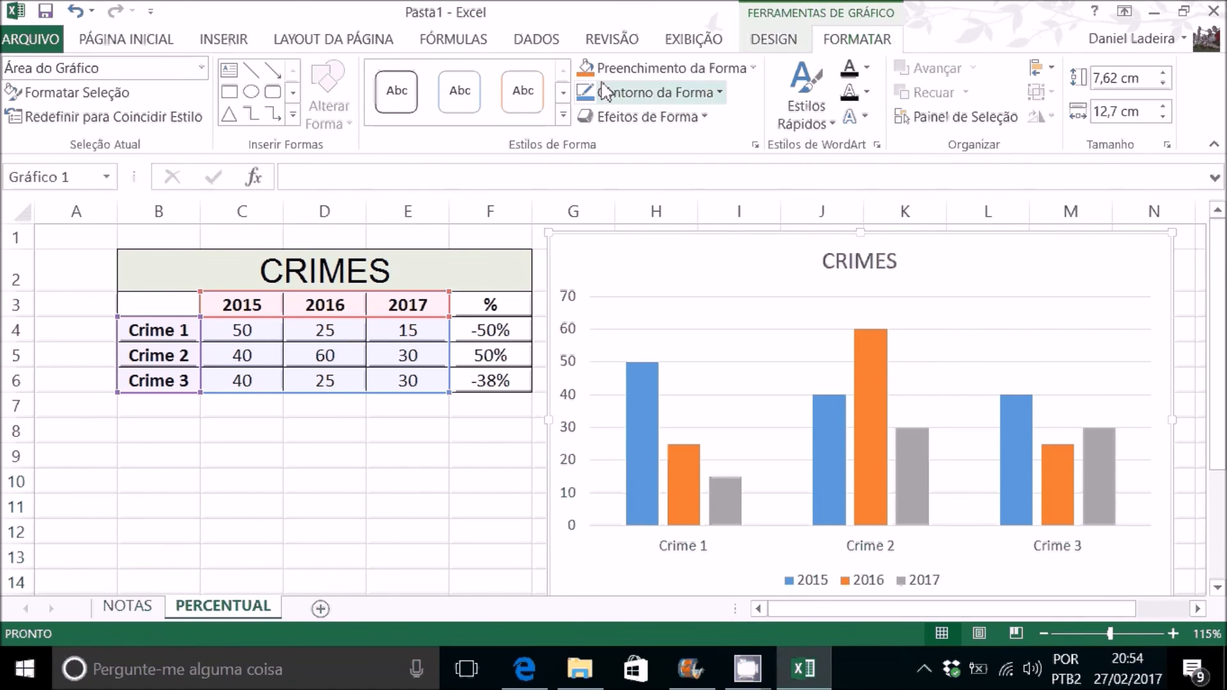
pyautogui.click(767, 46)
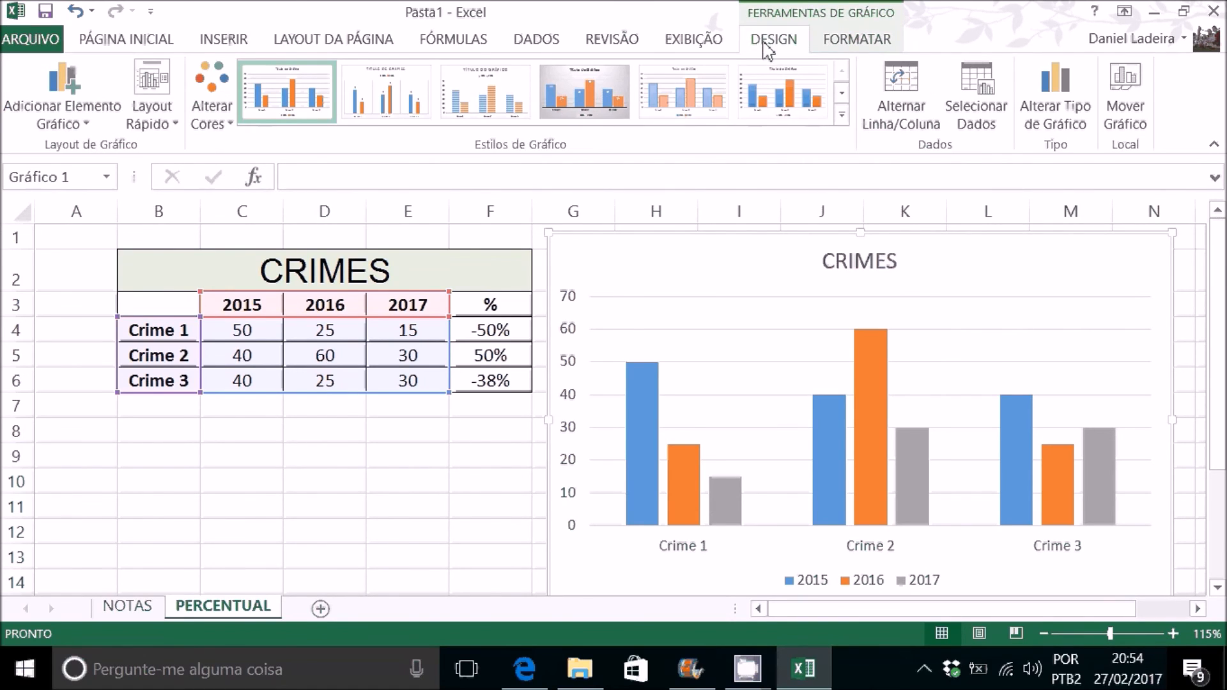
pyautogui.click(841, 115)
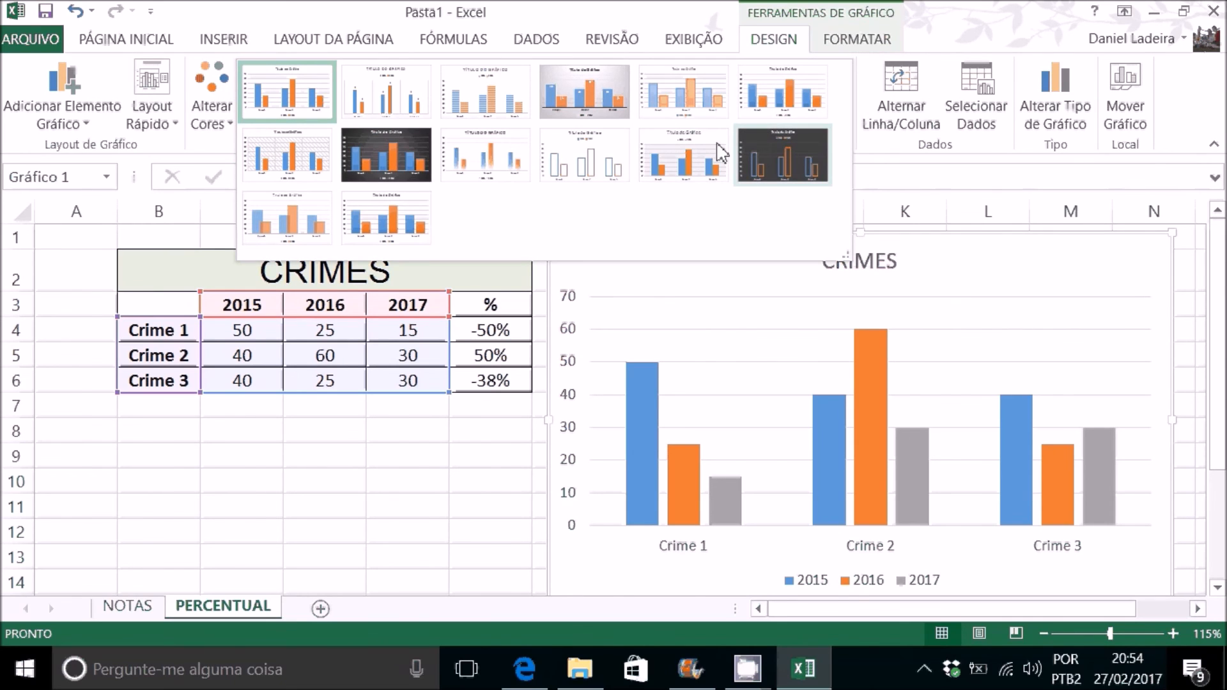
pyautogui.click(382, 164)
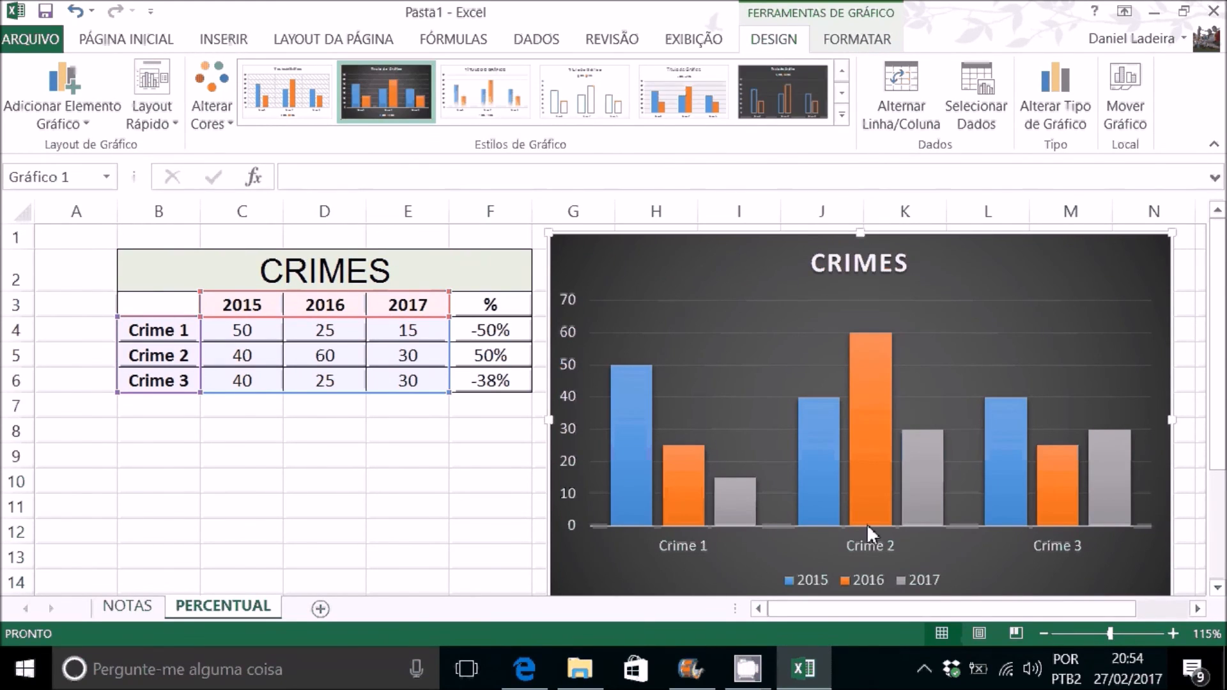
pyautogui.click(683, 92)
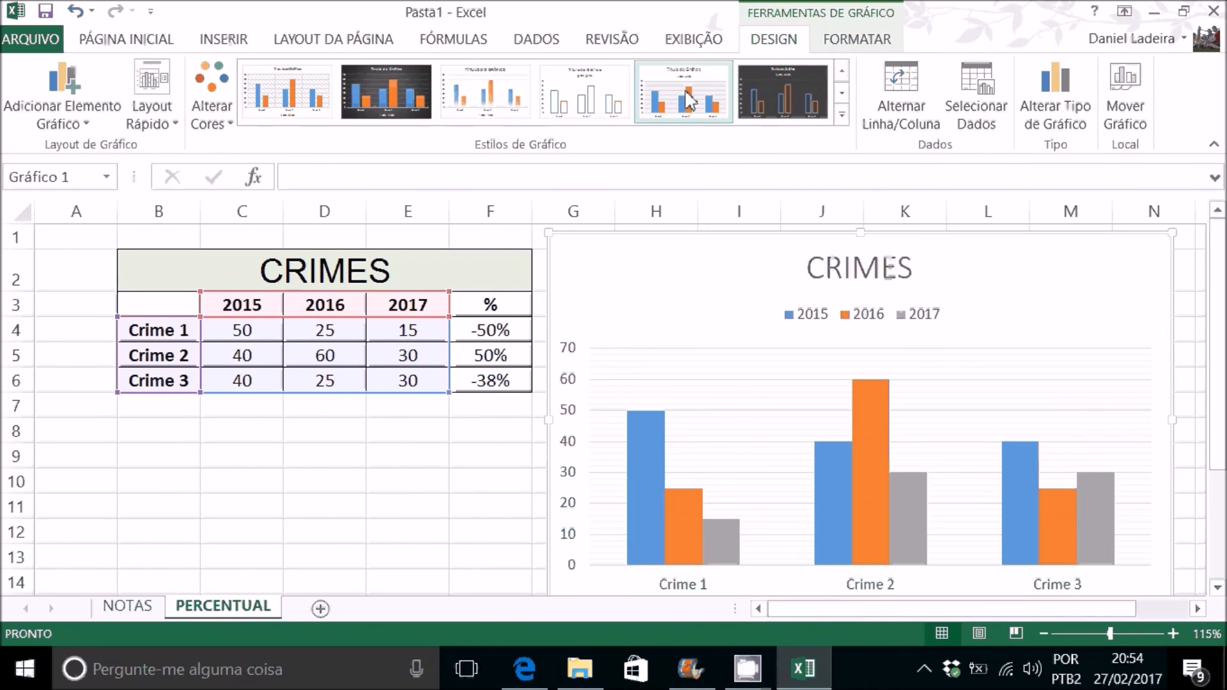
pyautogui.click(594, 100)
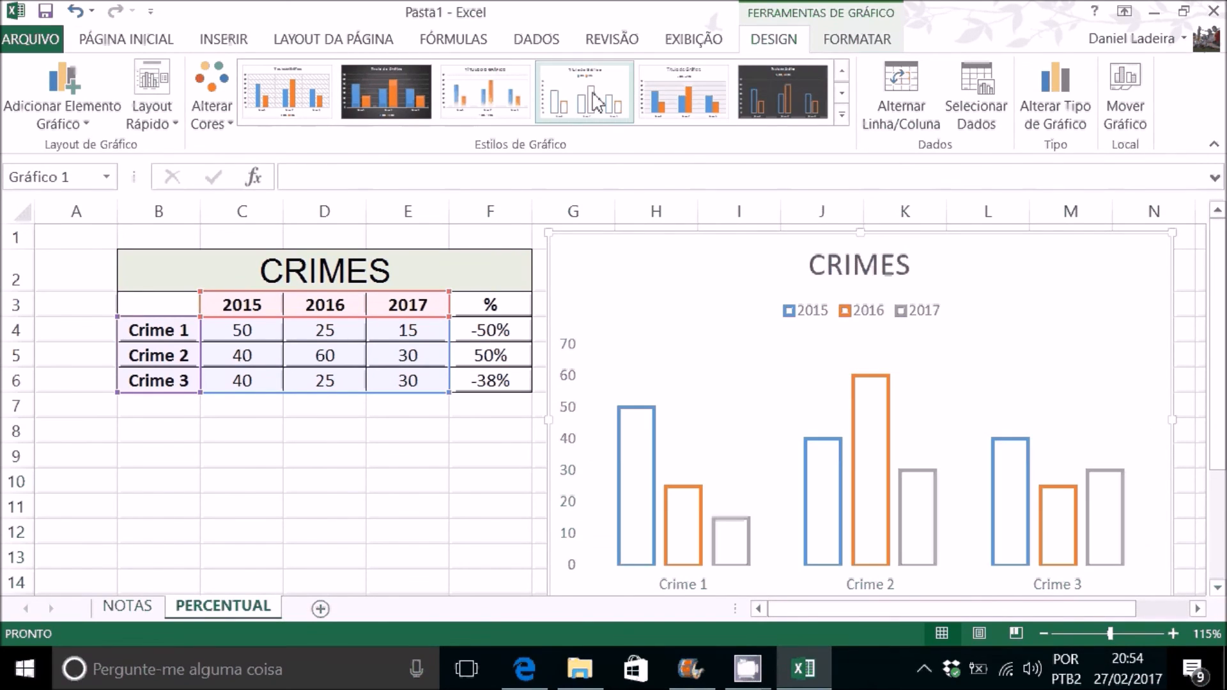
pyautogui.click(391, 102)
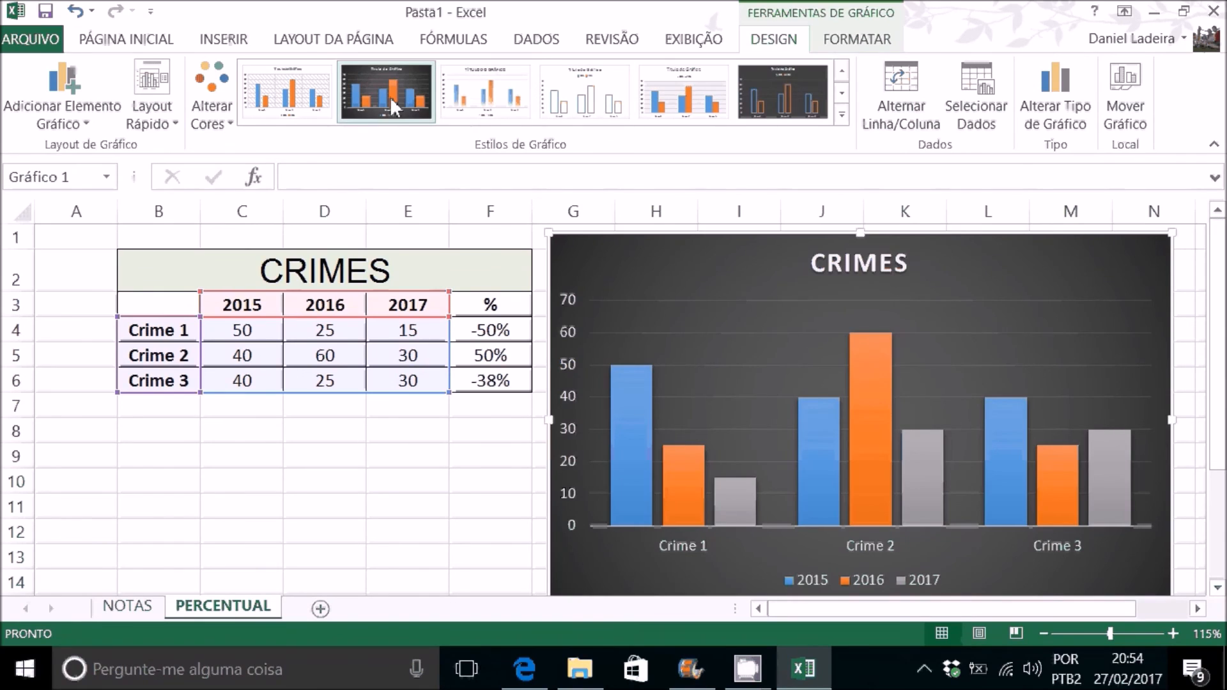
pyautogui.click(419, 451)
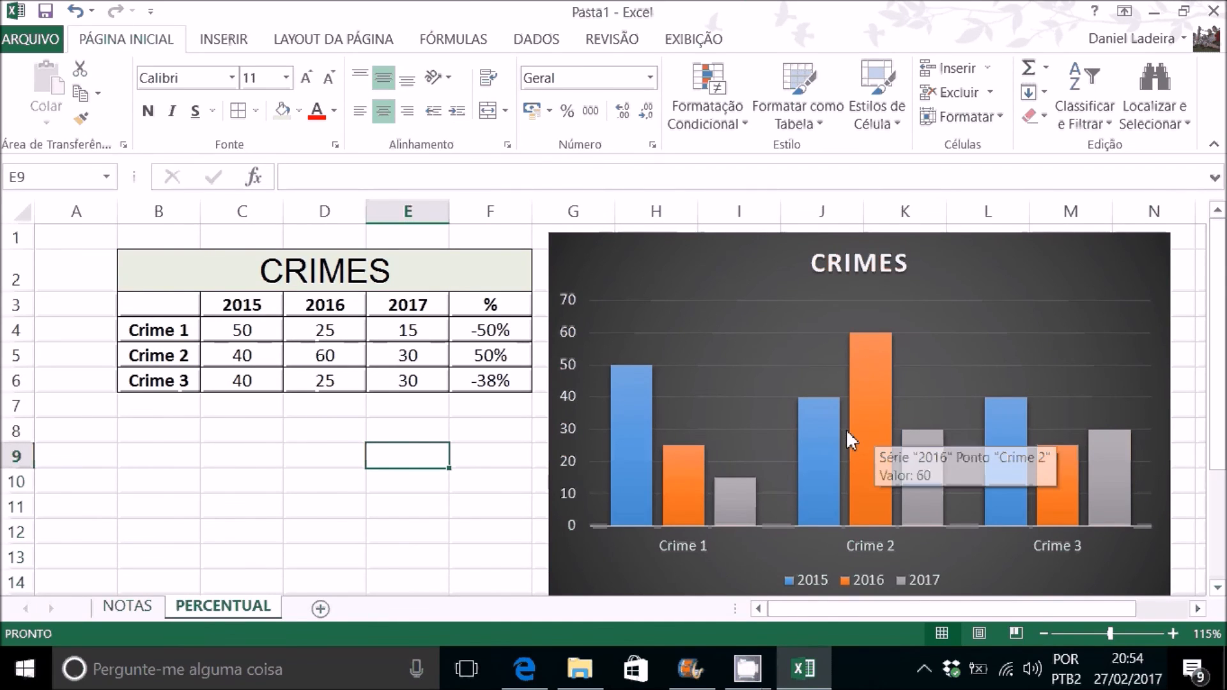
pyautogui.moveTo(829, 426)
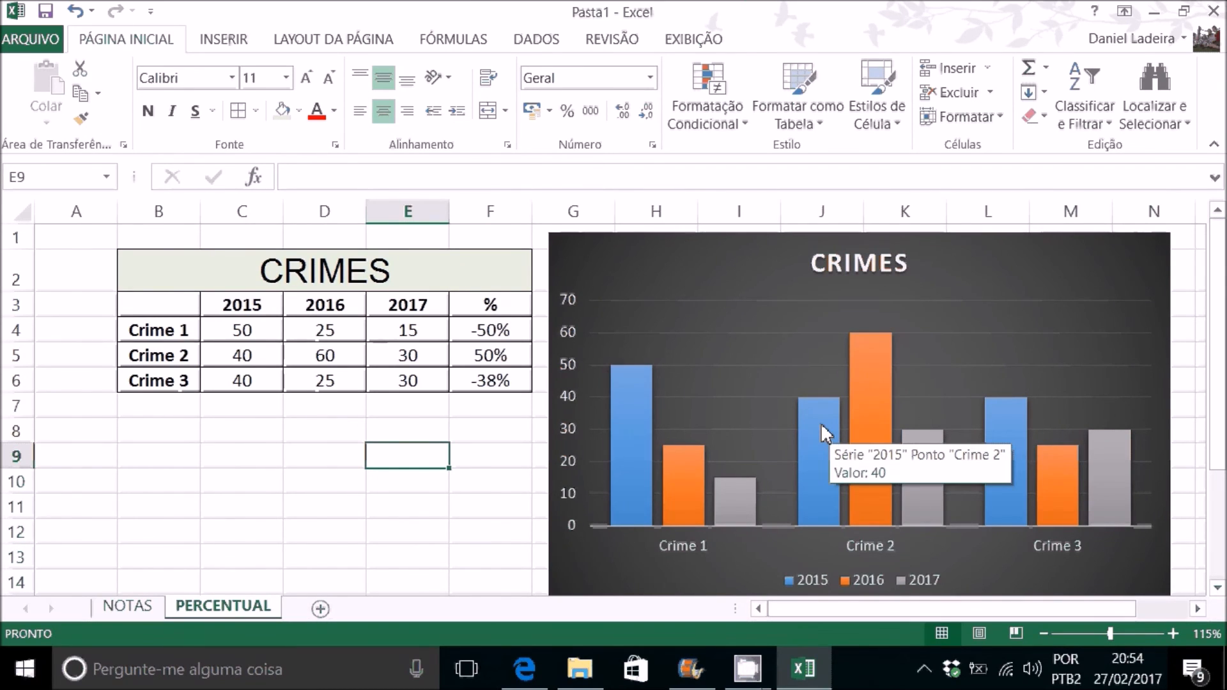
pyautogui.moveTo(871, 432)
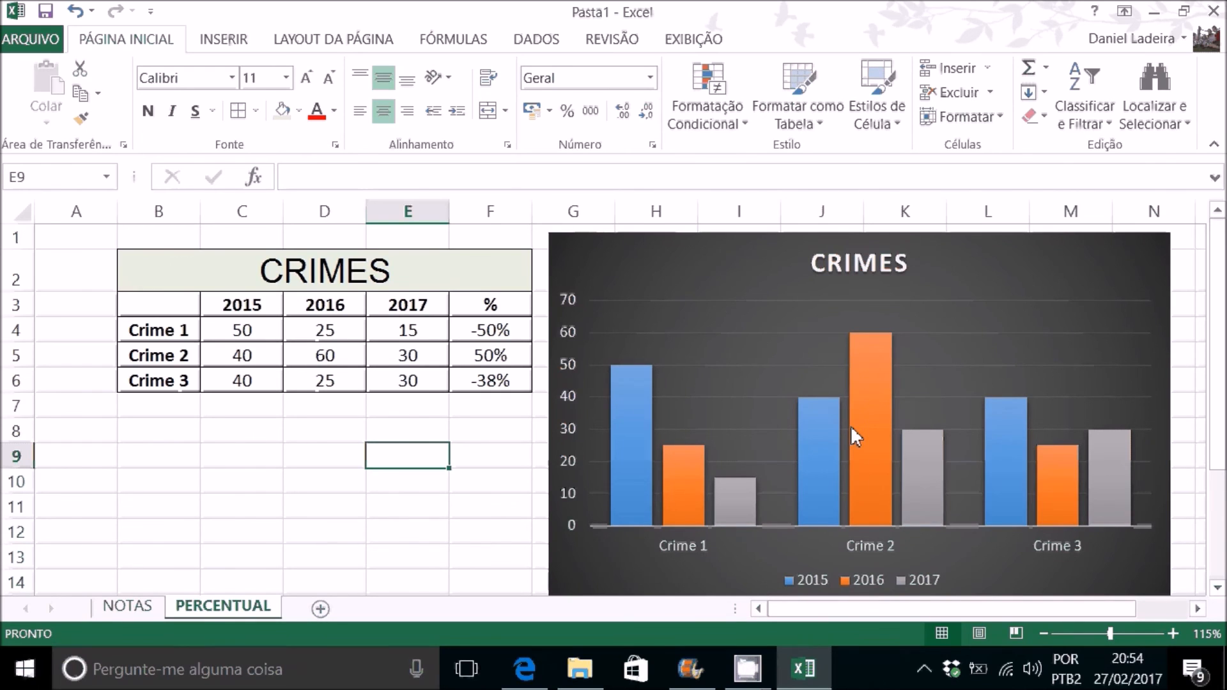
# Step: Delete the CRIMES column chart from the PERCENTUAL sheet
pyautogui.click(747, 275)
pyautogui.press('Delete')
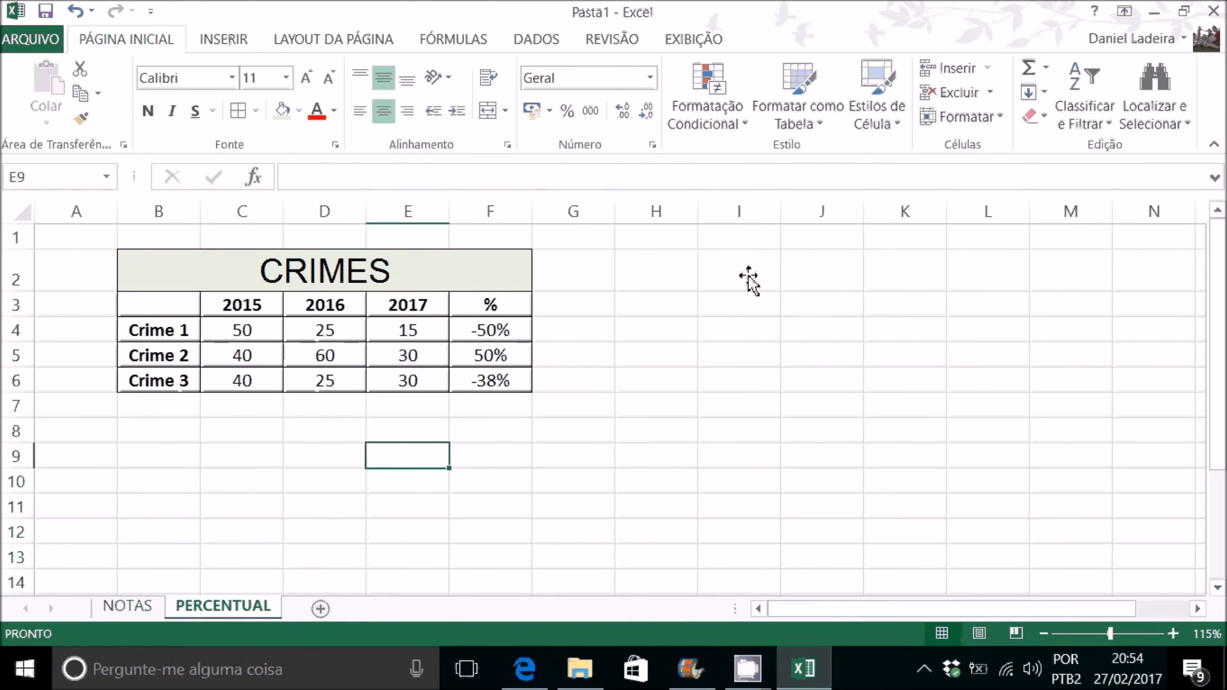
pyautogui.click(748, 275)
# Step: Insert a Linhas chart from B3:E4 for Crime 1 across 2015 to 2017 and place it beside the CRIMES table
pyautogui.moveTo(153, 309); pyautogui.dragTo(417, 324)
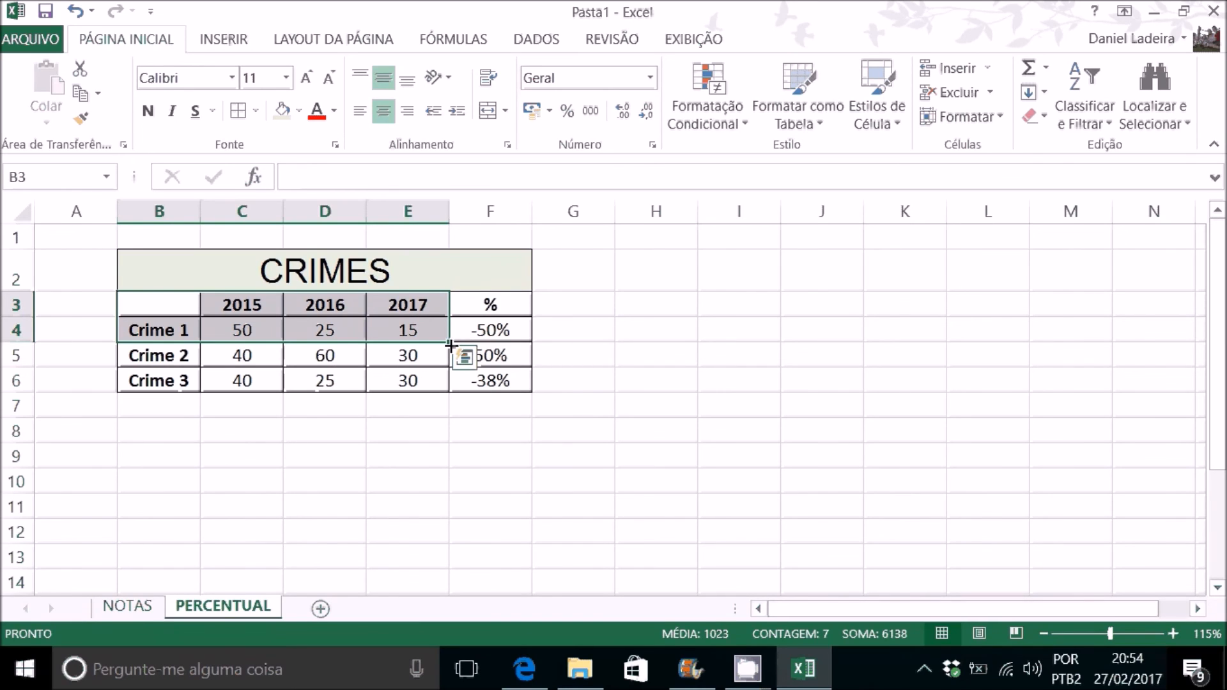
pyautogui.click(224, 38)
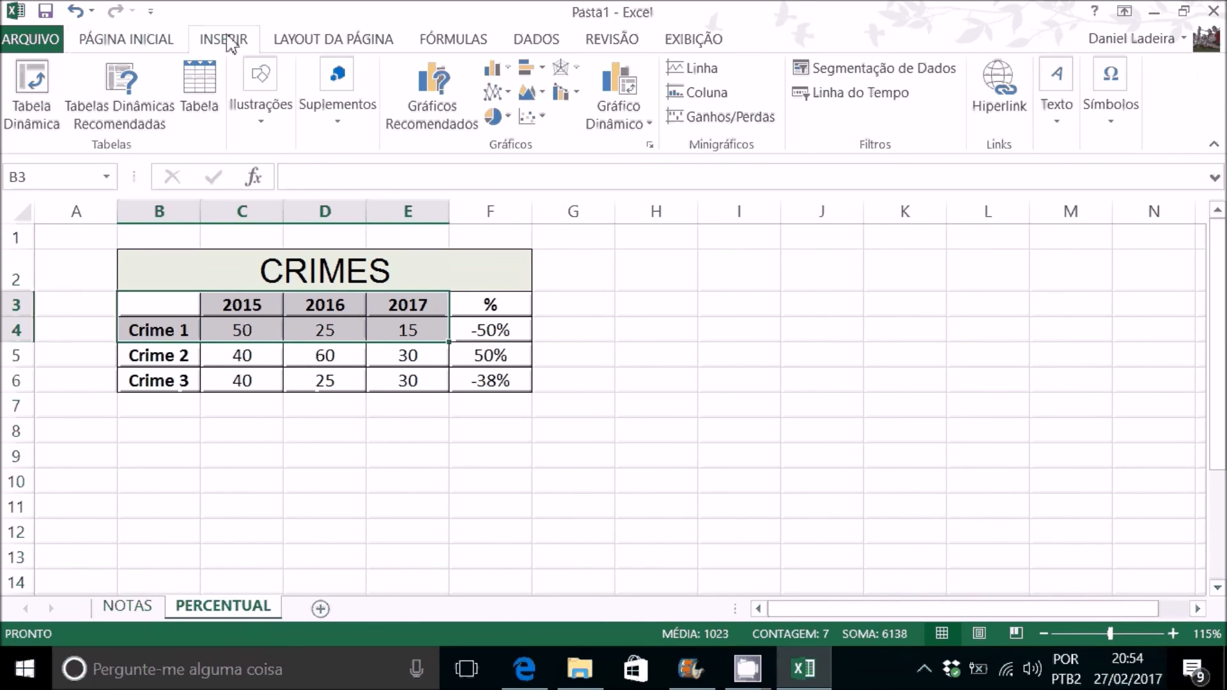
pyautogui.click(432, 106)
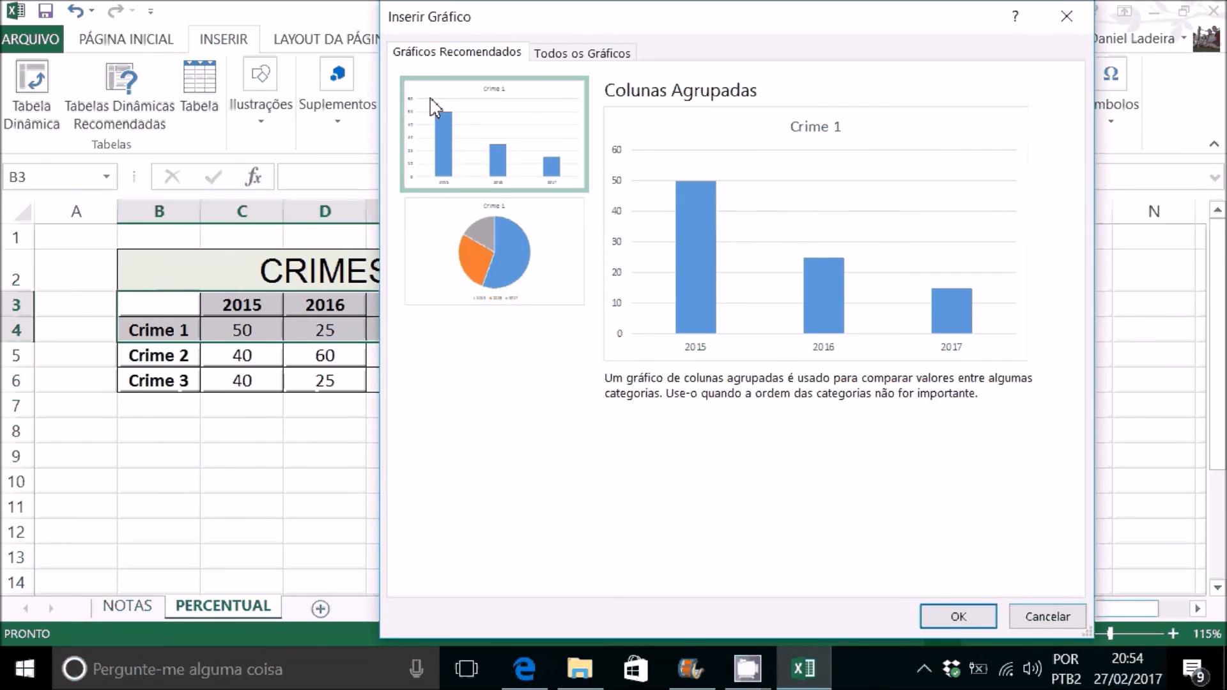
pyautogui.click(575, 52)
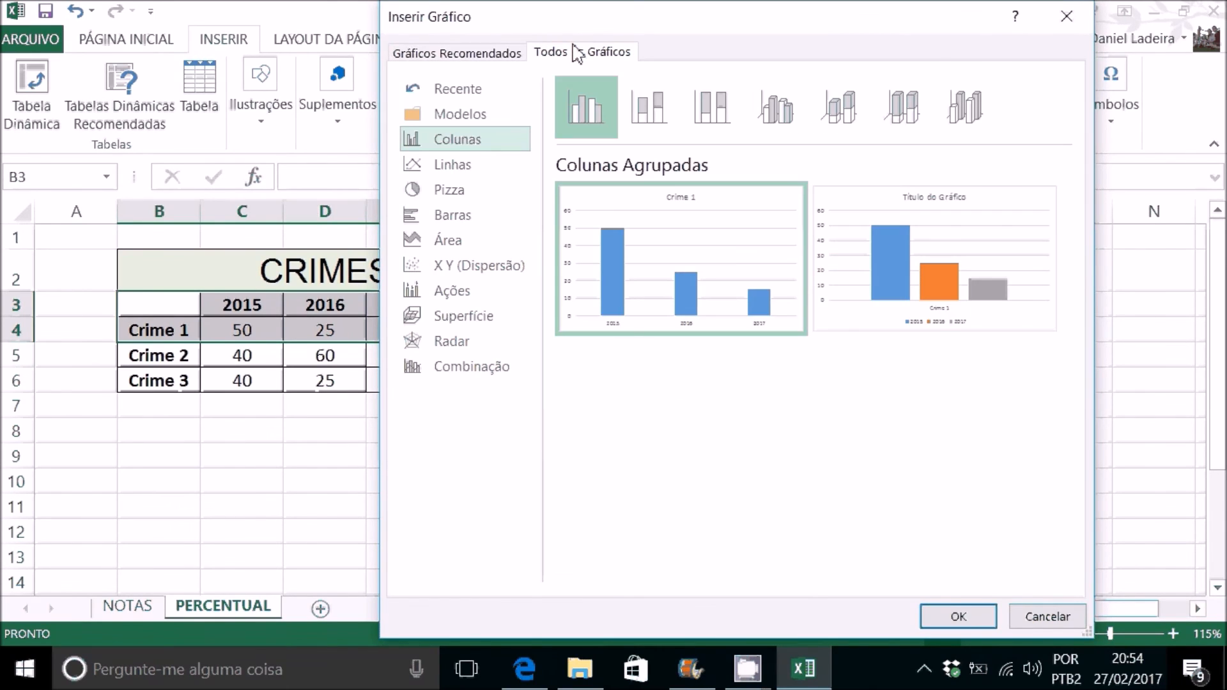
pyautogui.click(476, 166)
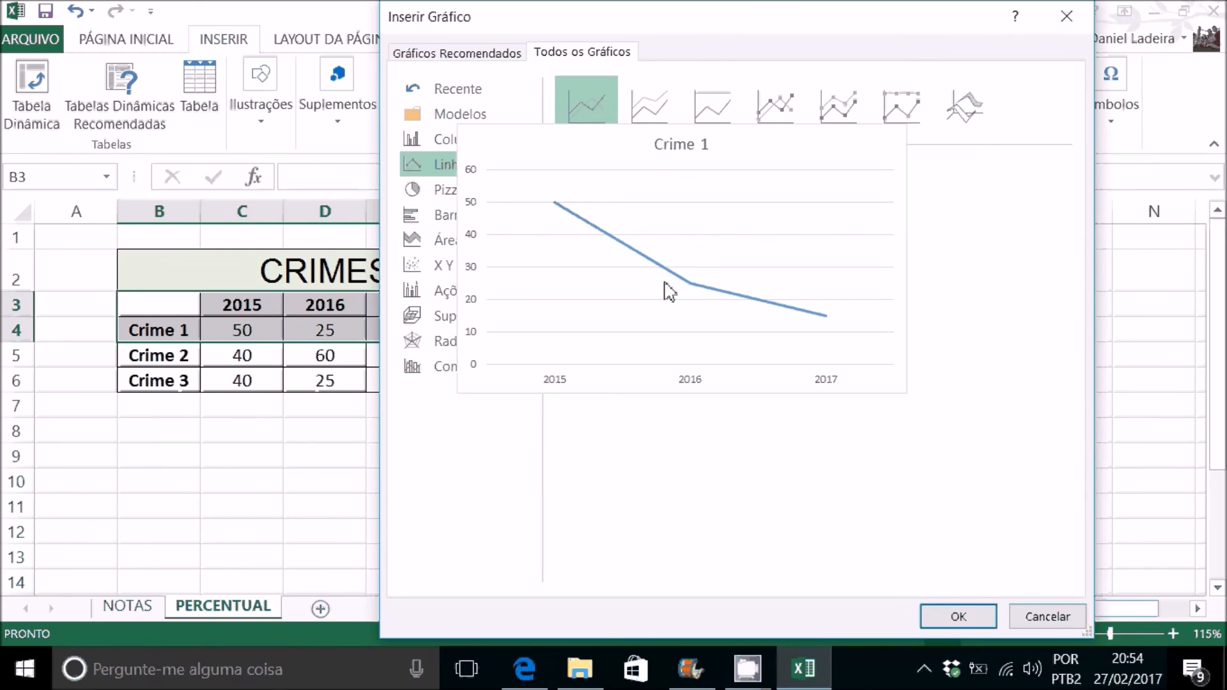
pyautogui.click(959, 616)
pyautogui.moveTo(701, 247); pyautogui.dragTo(915, 235)
# Step: Apply the dark grey chart style with a glowing blue line to the Crime 1 line chart
pyautogui.click(951, 293)
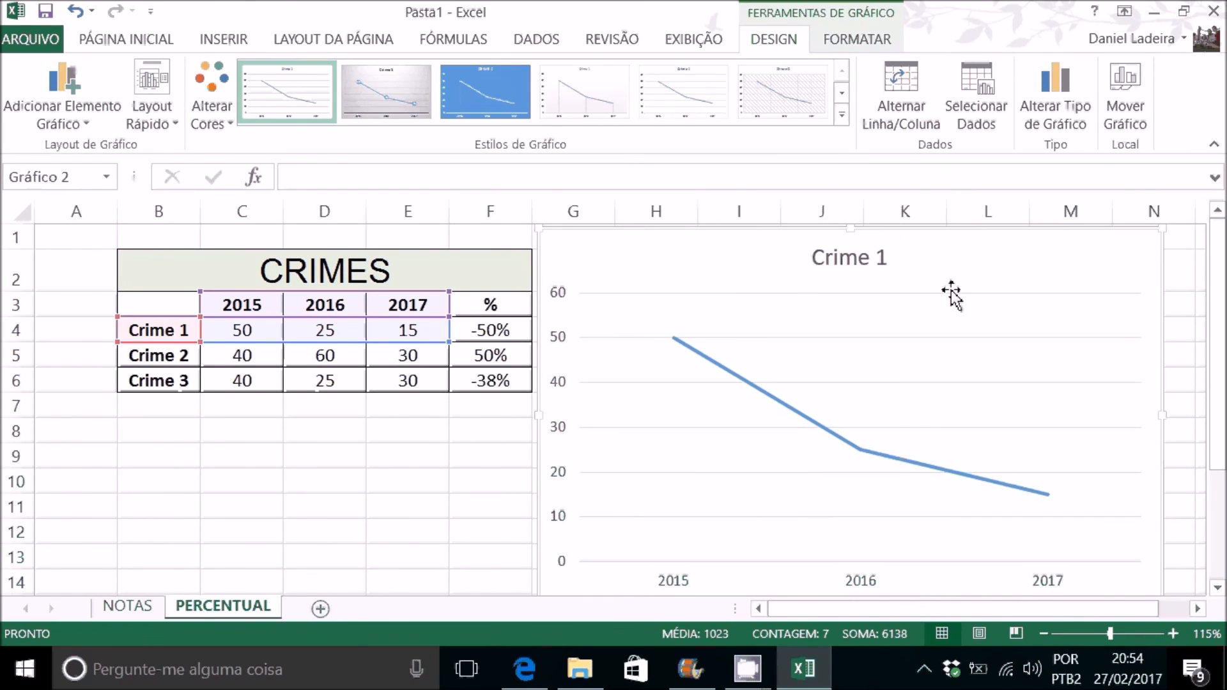
pyautogui.click(843, 118)
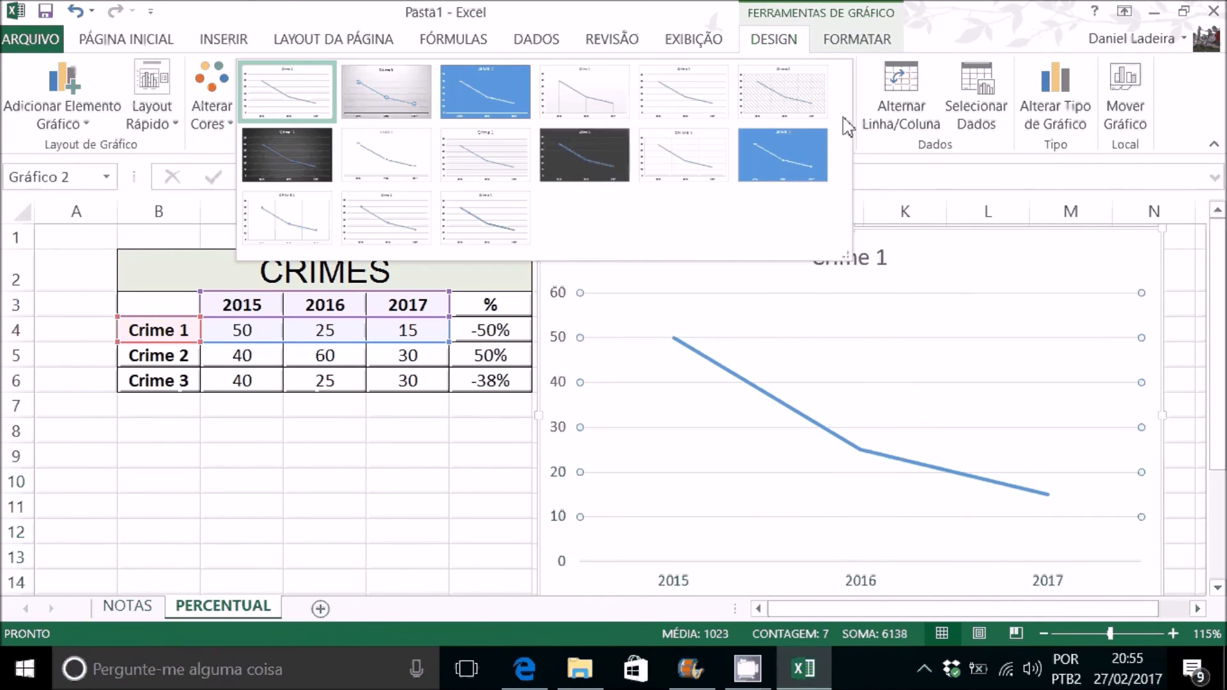
pyautogui.click(603, 152)
pyautogui.click(439, 509)
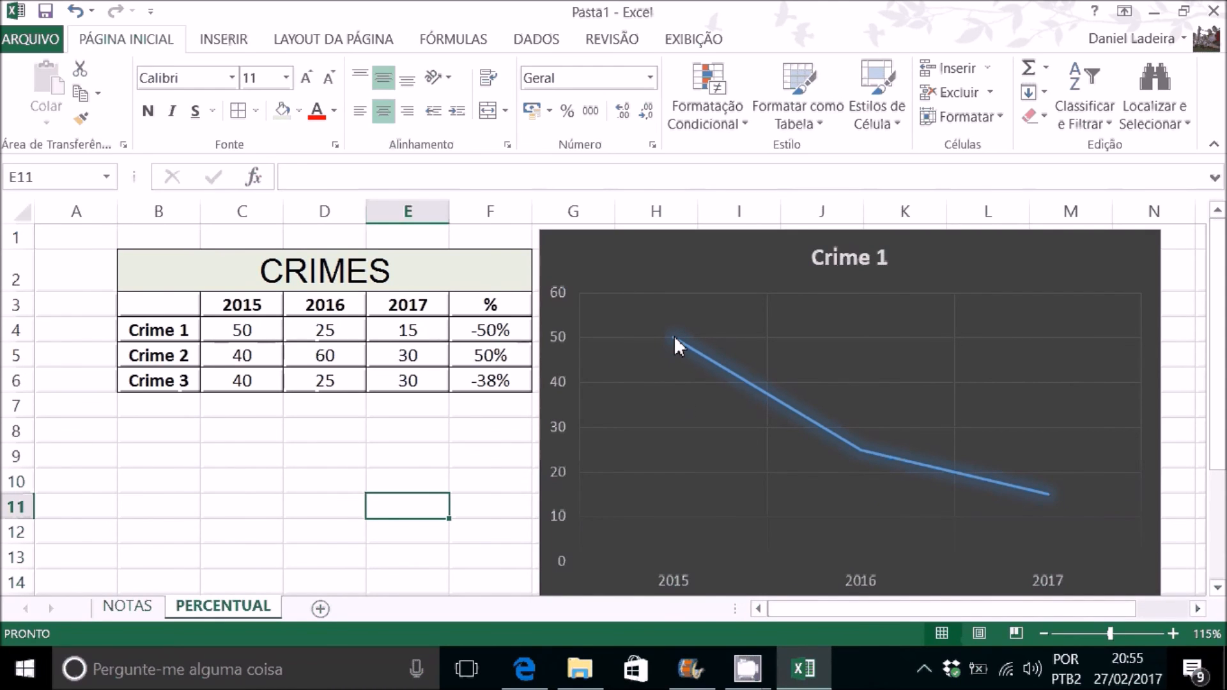
# Step: Examine the Crime 1 line's data points and the Aluno 2 chart on the NOTAS sheet, returning to PERCENTUAL
pyautogui.moveTo(676, 338)
pyautogui.moveTo(861, 451)
pyautogui.click(782, 412)
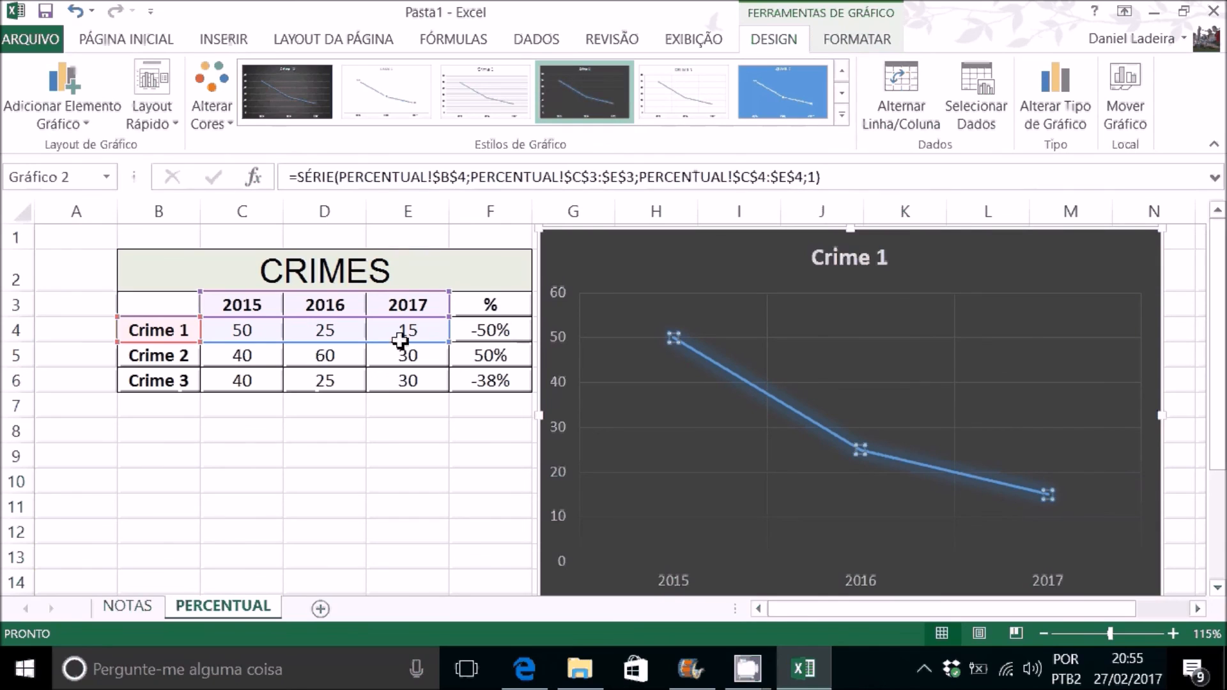
pyautogui.click(404, 430)
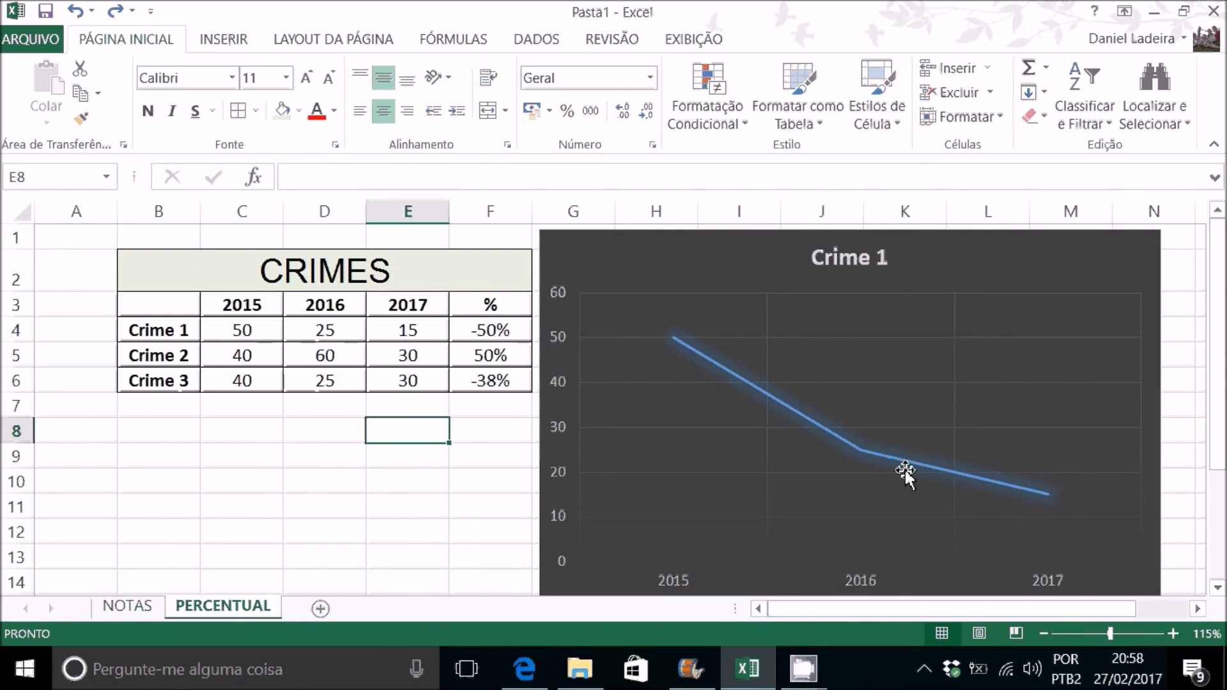
pyautogui.click(128, 606)
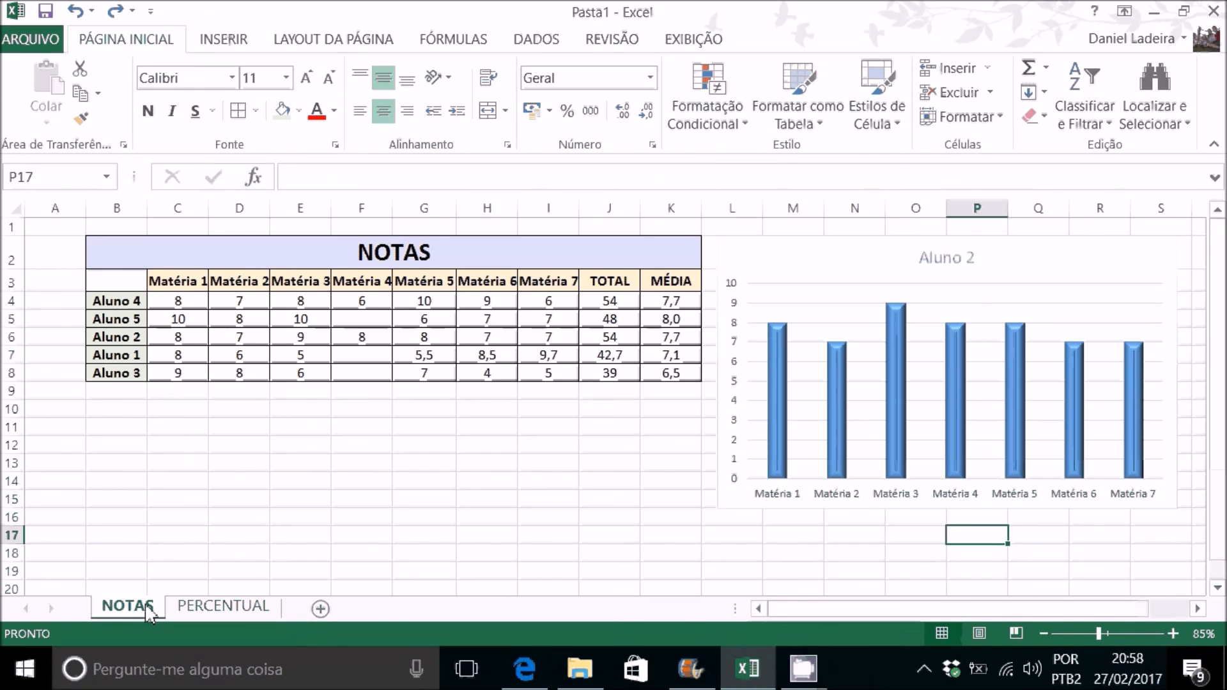
pyautogui.moveTo(894, 401)
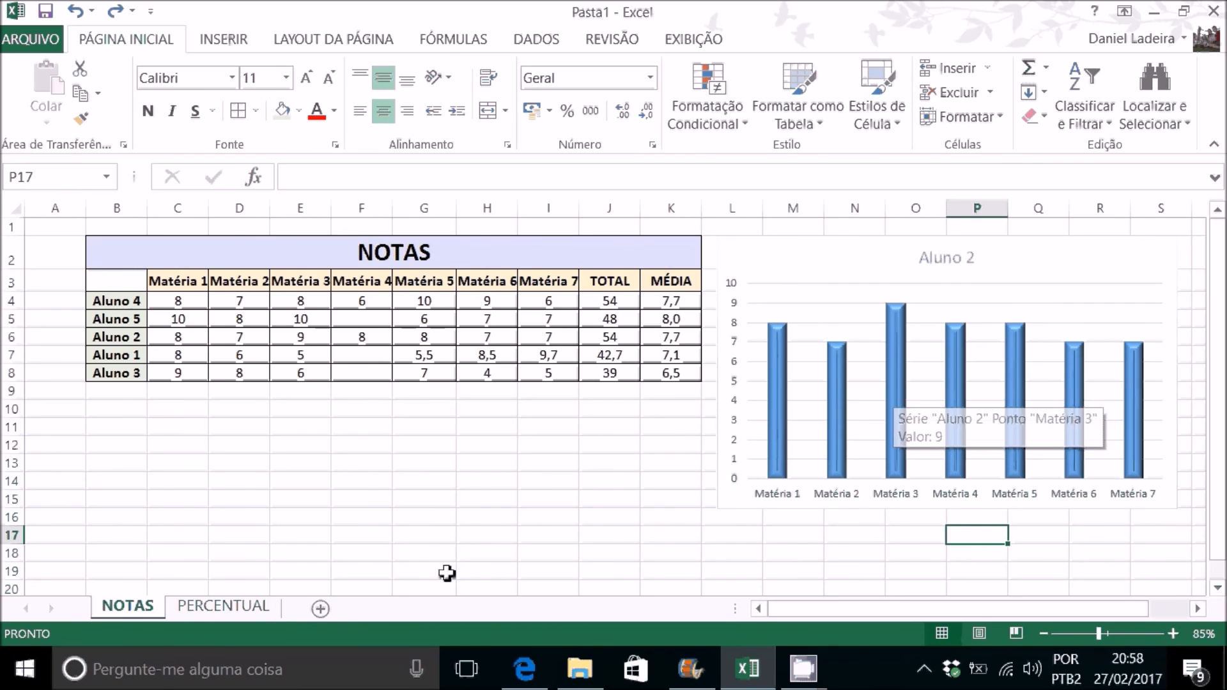
pyautogui.click(261, 607)
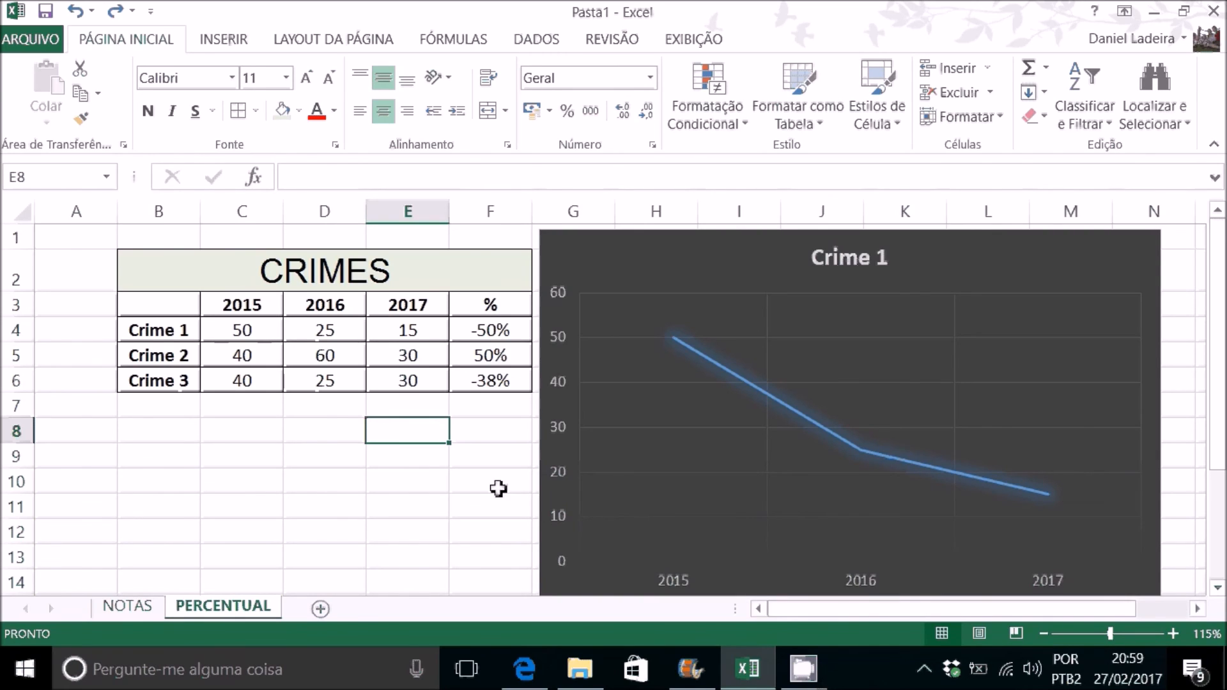
pyautogui.click(493, 478)
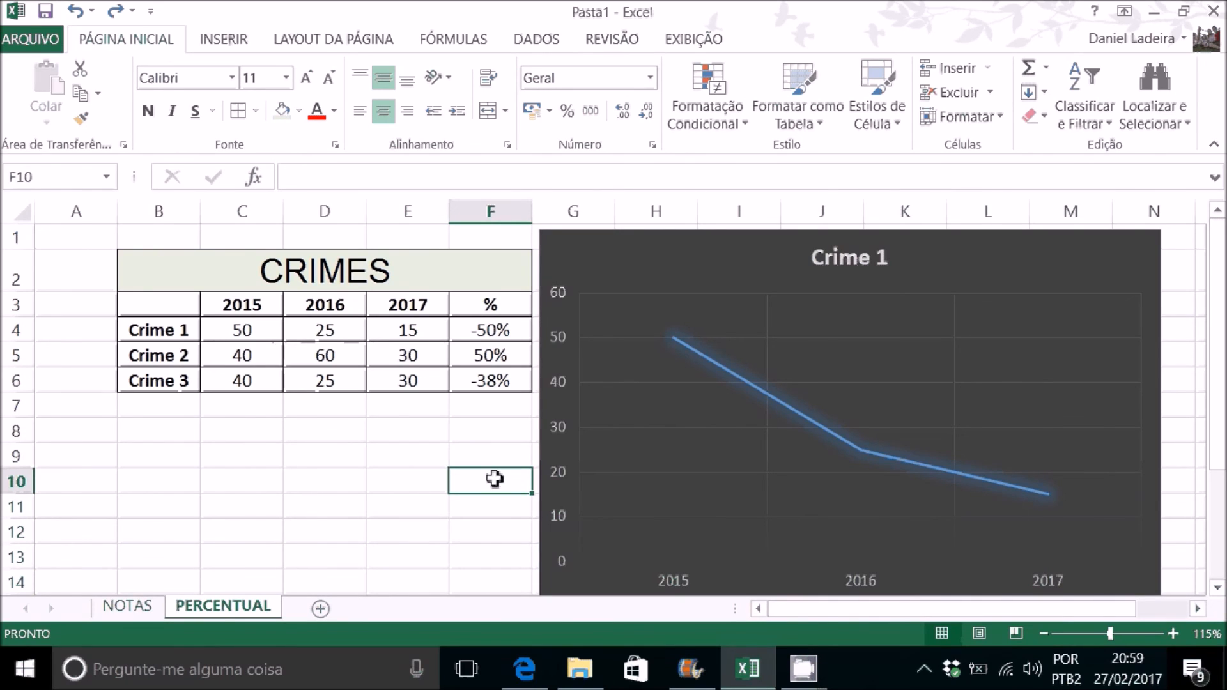